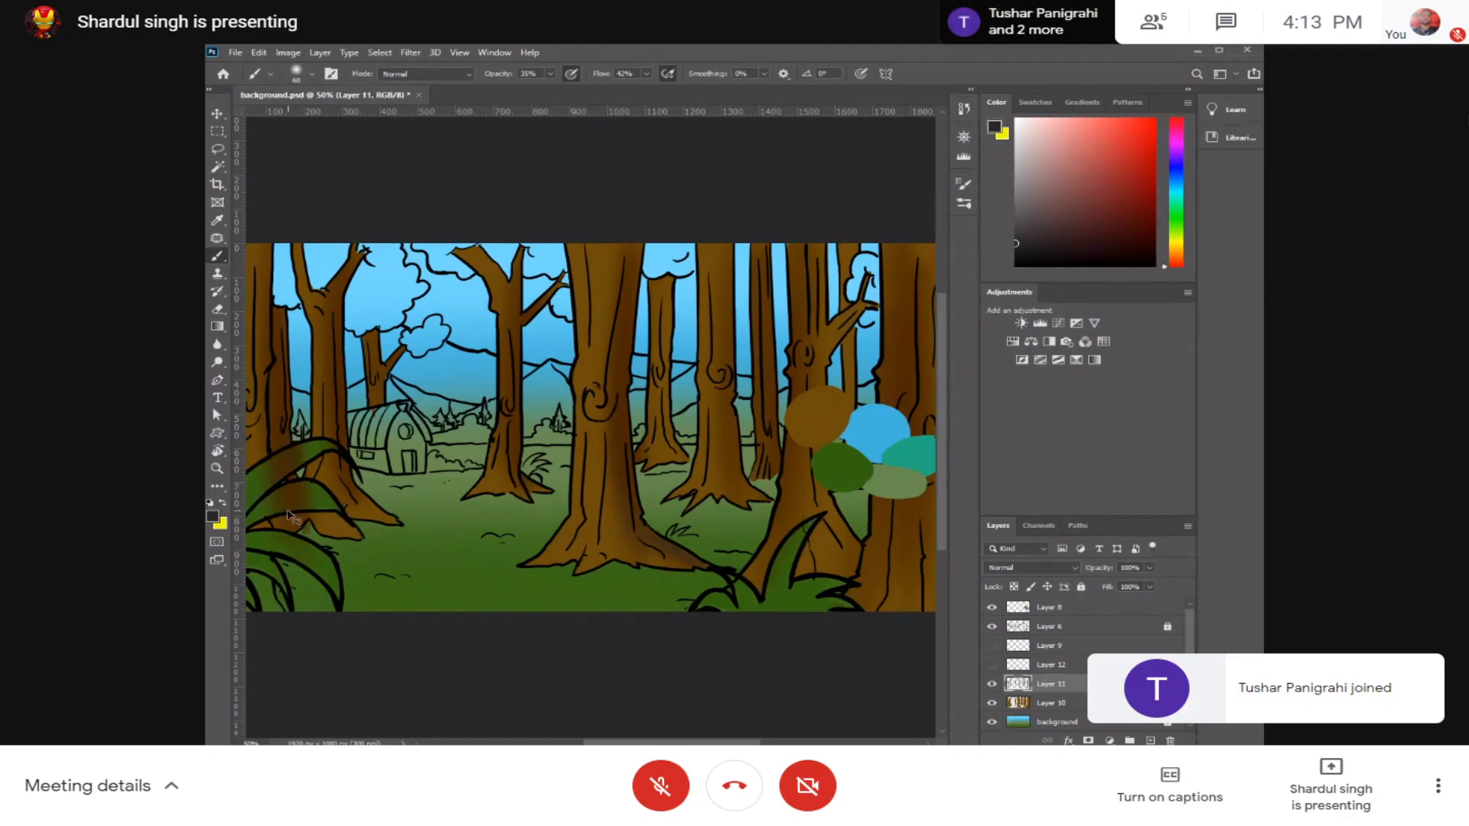
# Step: Compare the artwork with Layer 11 hidden and shown, and erase the brown shading spilling over the large foreground leaves
pyautogui.hotkey('ctrl', '+')
pyautogui.moveTo(298, 432); pyautogui.dragTo(547, 404)
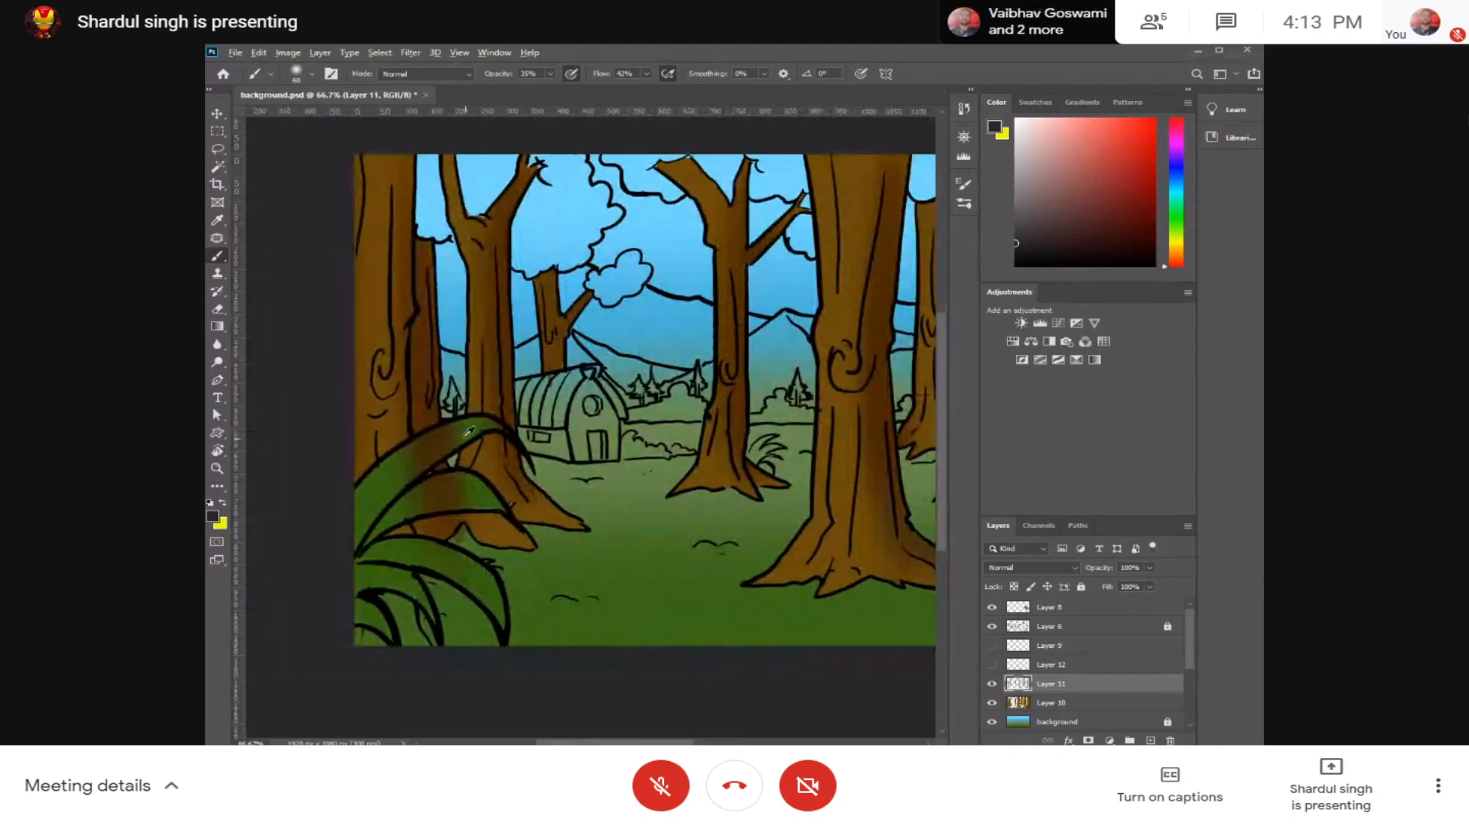
pyautogui.click(992, 684)
pyautogui.click(992, 684)
pyautogui.press('e')
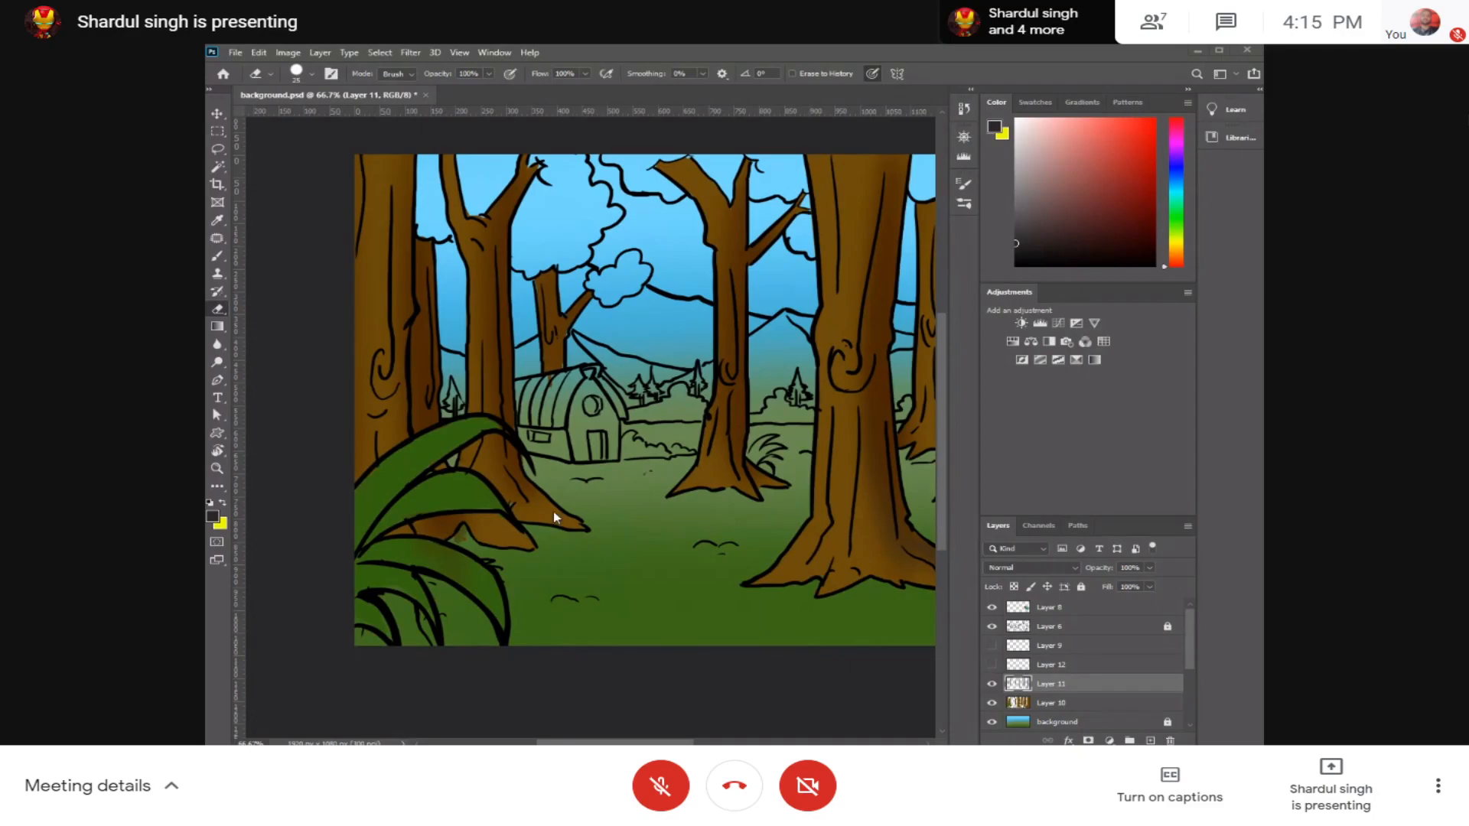
# Step: Sample dark brown from the trunk right of the barn and shade its base with brush opacity 64% and flow 77%
pyautogui.moveTo(689, 450); pyautogui.dragTo(606, 480)
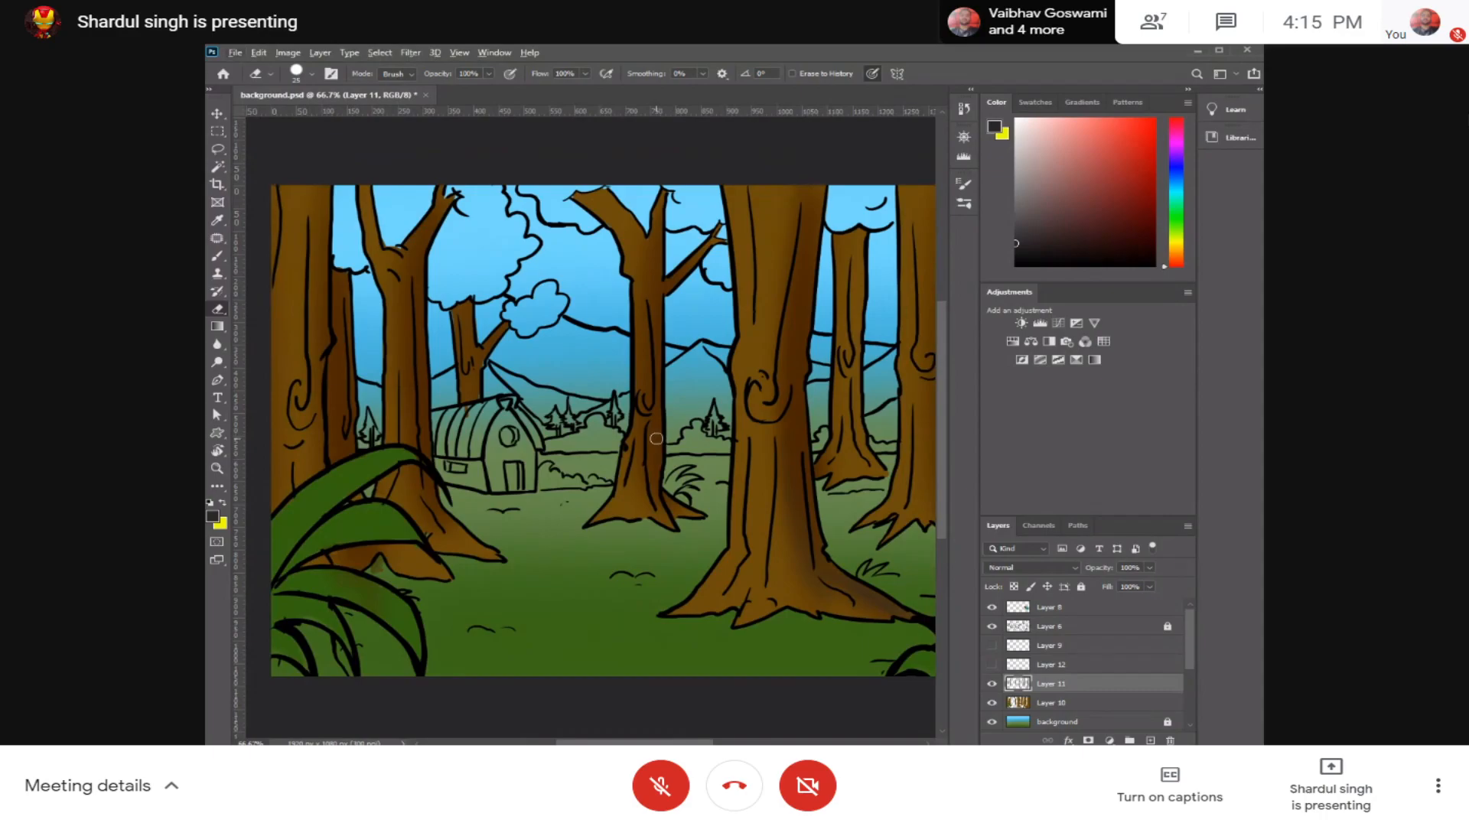
pyautogui.press('b')
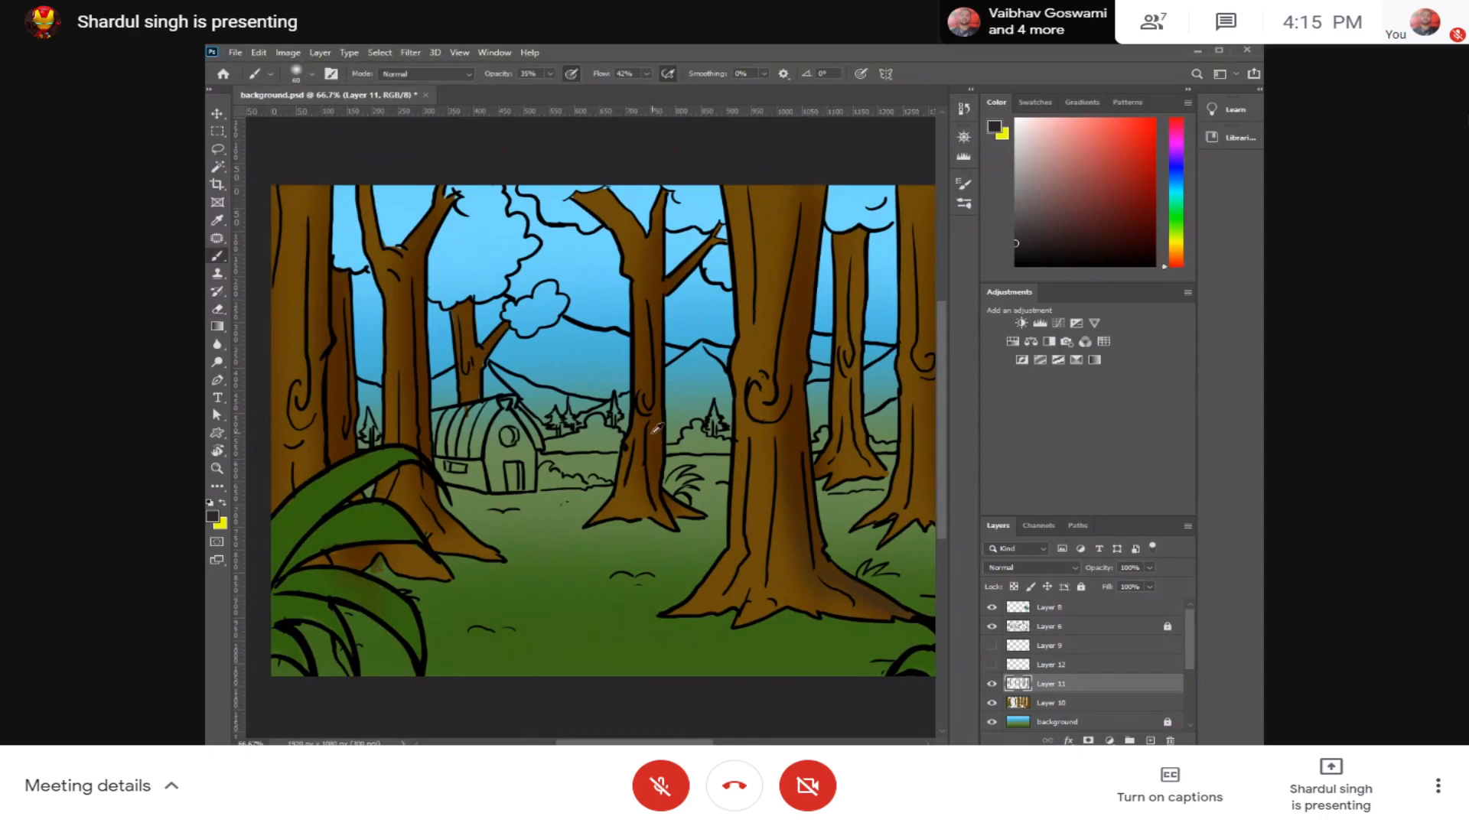
pyautogui.keyDown('alt'); pyautogui.click(657, 441); pyautogui.keyUp('alt')
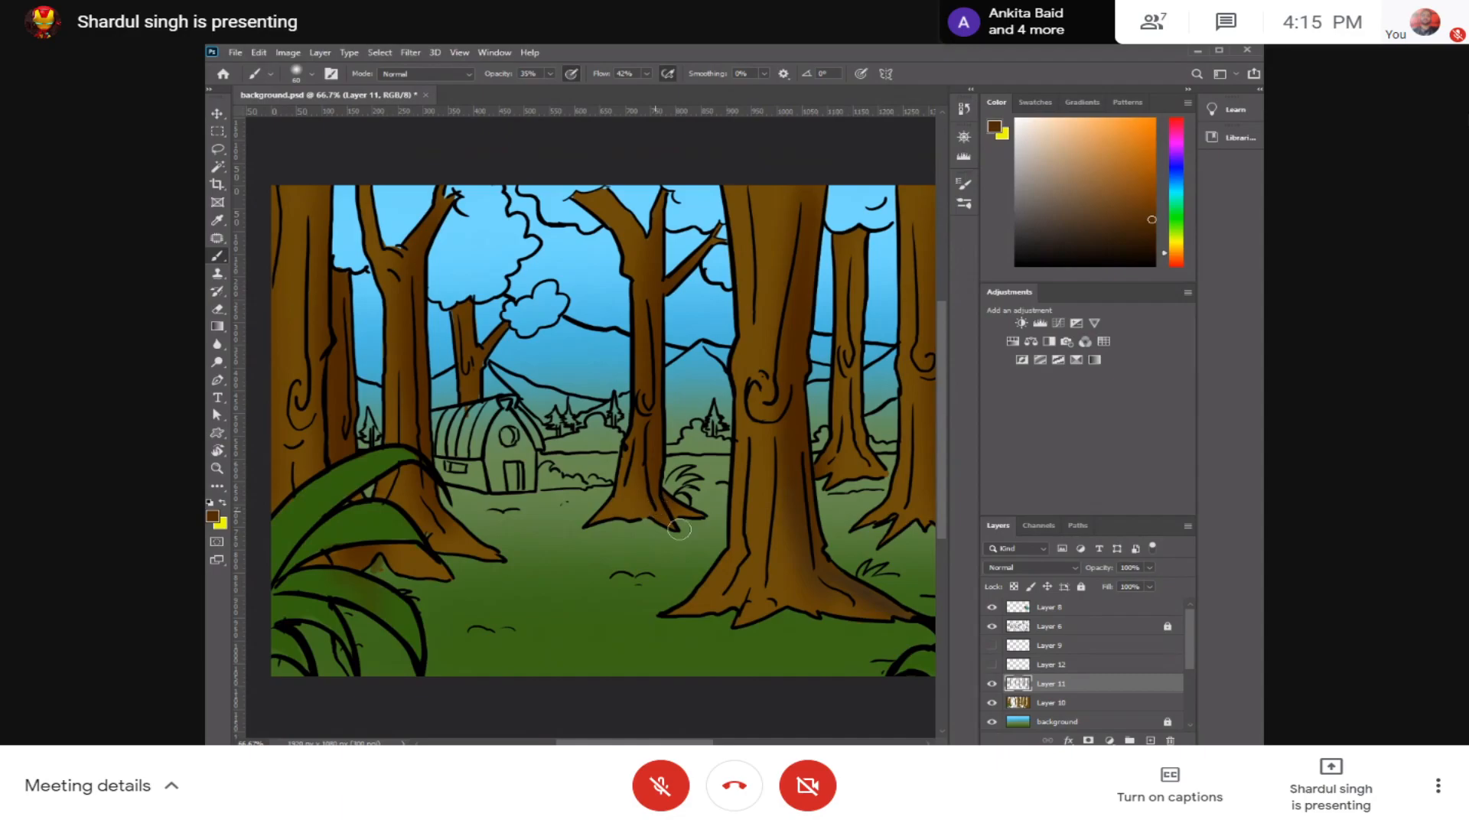
pyautogui.moveTo(661, 518)
pyautogui.mouseDown()
pyautogui.moveTo(691, 532)
pyautogui.moveTo(663, 516)
pyautogui.moveTo(674, 519)
pyautogui.mouseUp()
pyautogui.moveTo(548, 75); pyautogui.dragTo(674, 91)
pyautogui.click(646, 73)
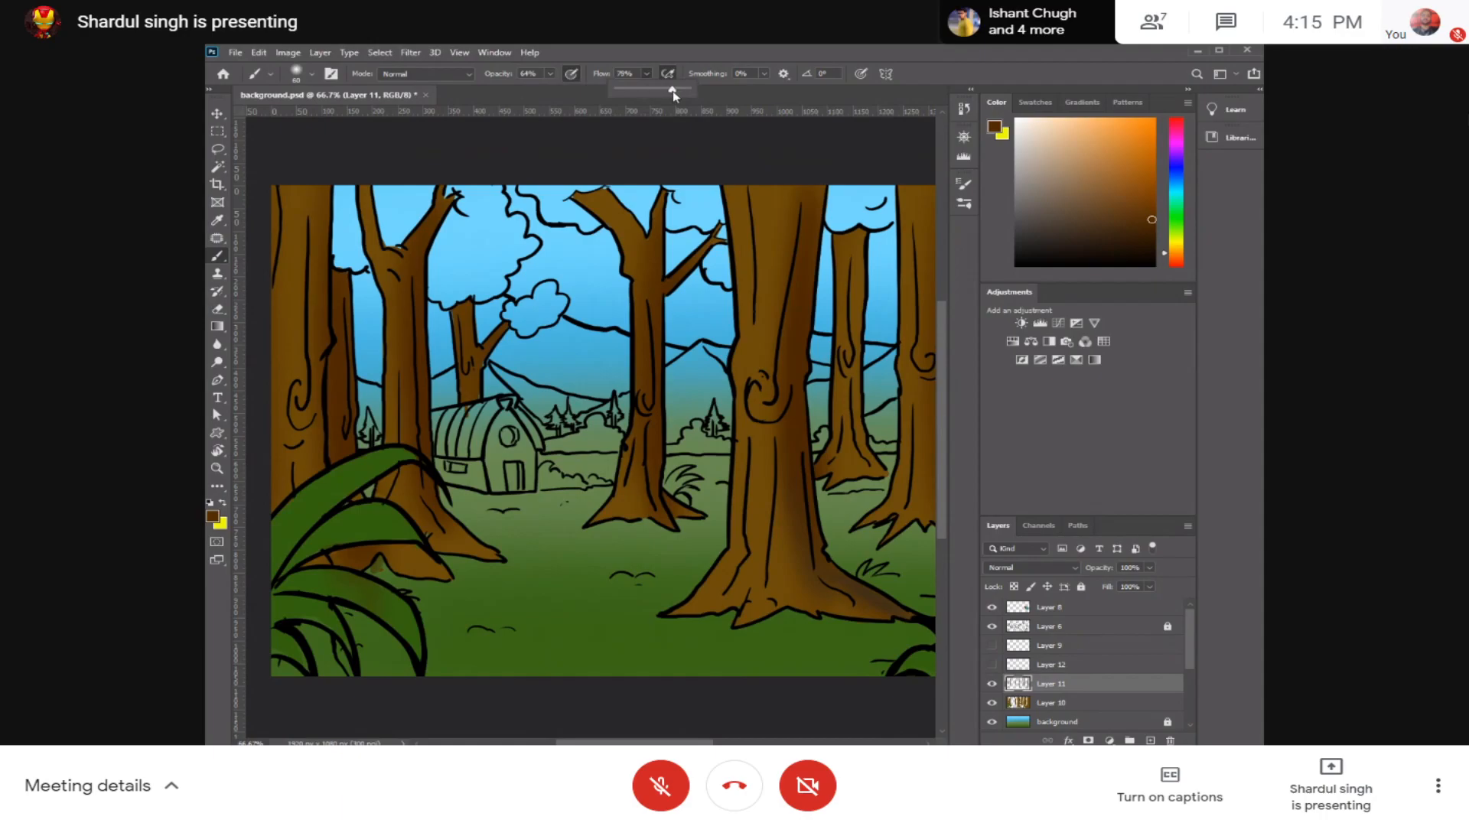
pyautogui.click(663, 521)
pyautogui.moveTo(666, 513)
pyautogui.mouseDown()
pyautogui.moveTo(716, 524)
pyautogui.moveTo(659, 509)
pyautogui.moveTo(710, 518)
pyautogui.moveTo(659, 506)
pyautogui.moveTo(681, 512)
pyautogui.moveTo(645, 423)
pyautogui.moveTo(627, 516)
pyautogui.mouseUp()
# Step: Shade the edges and roots of the large central trunk in dark brown with an enlarged soft brush
pyautogui.moveTo(732, 200)
pyautogui.mouseDown()
pyautogui.moveTo(752, 313)
pyautogui.moveTo(731, 285)
pyautogui.mouseUp()
pyautogui.press(']')
pyautogui.press(']')
pyautogui.press(']')
pyautogui.moveTo(727, 191)
pyautogui.mouseDown()
pyautogui.moveTo(741, 348)
pyautogui.moveTo(743, 311)
pyautogui.moveTo(725, 583)
pyautogui.moveTo(674, 610)
pyautogui.moveTo(729, 586)
pyautogui.moveTo(732, 615)
pyautogui.moveTo(868, 606)
pyautogui.mouseUp()
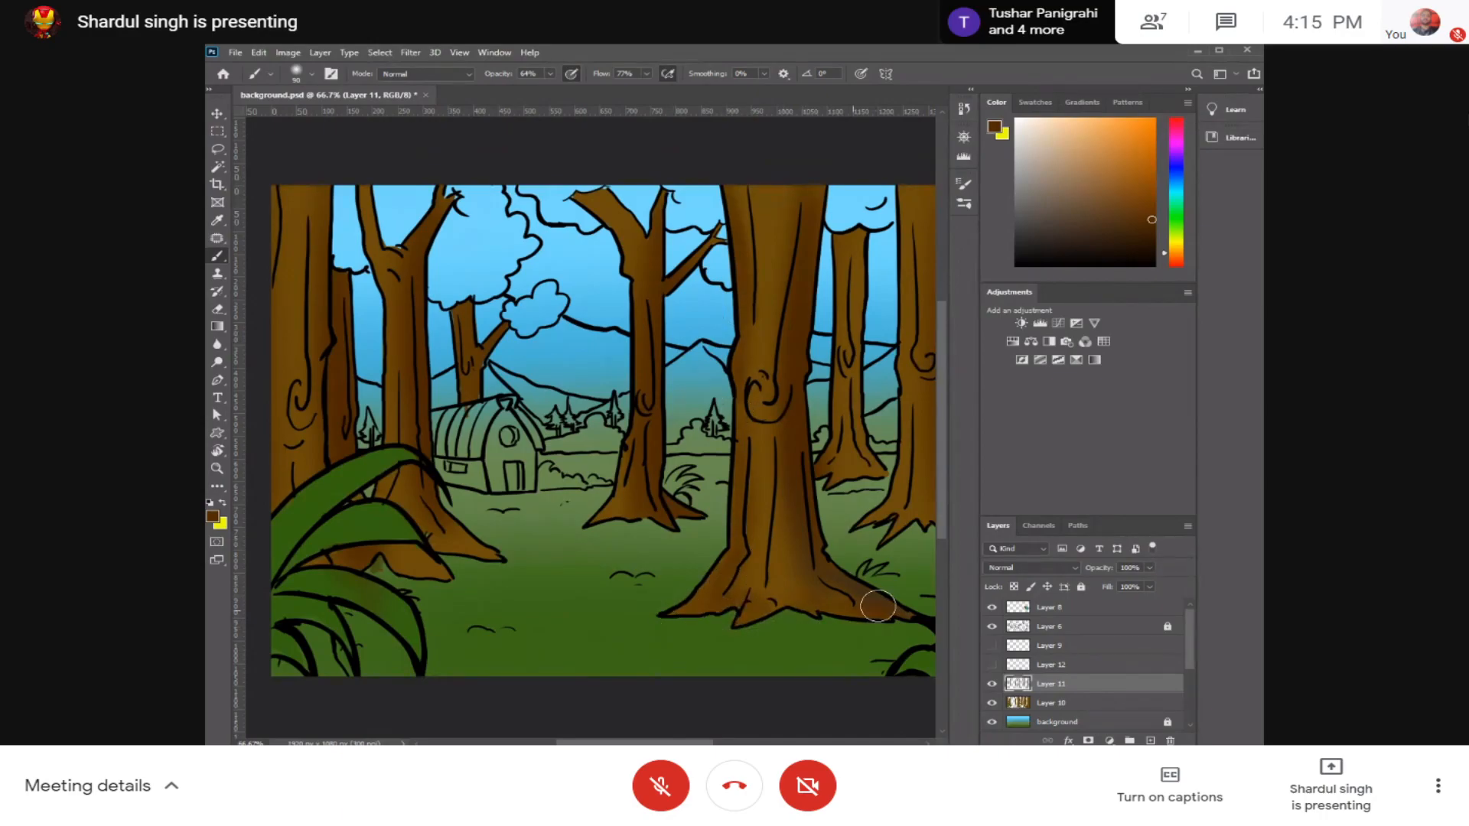
pyautogui.moveTo(812, 287)
pyautogui.mouseDown()
pyautogui.moveTo(798, 193)
pyautogui.moveTo(795, 333)
pyautogui.moveTo(792, 218)
pyautogui.moveTo(739, 295)
pyautogui.moveTo(746, 374)
pyautogui.mouseUp()
pyautogui.press(']')
pyautogui.press(']')
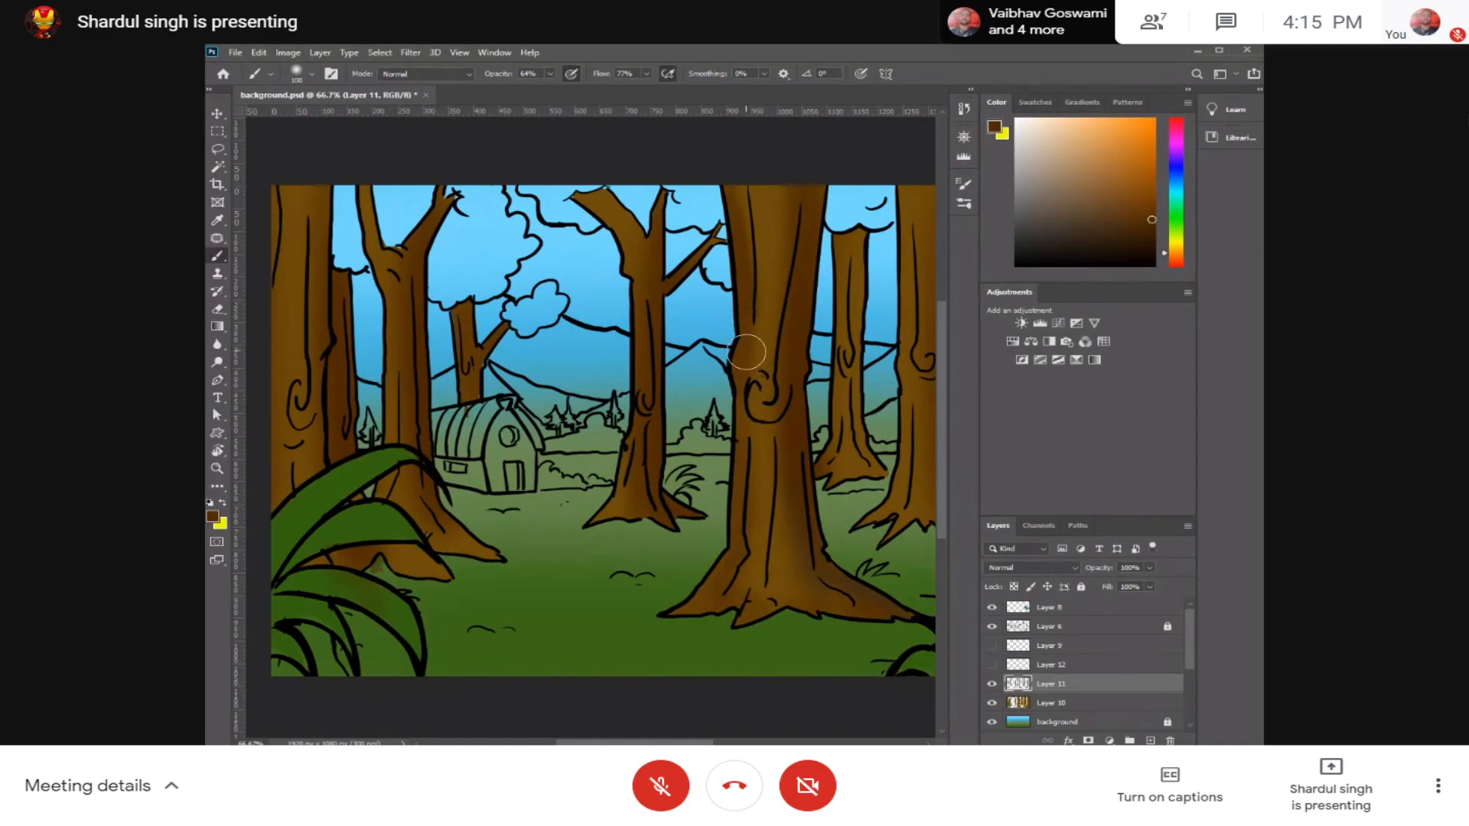
pyautogui.moveTo(742, 171)
pyautogui.mouseDown()
pyautogui.moveTo(758, 304)
pyautogui.moveTo(745, 382)
pyautogui.mouseUp()
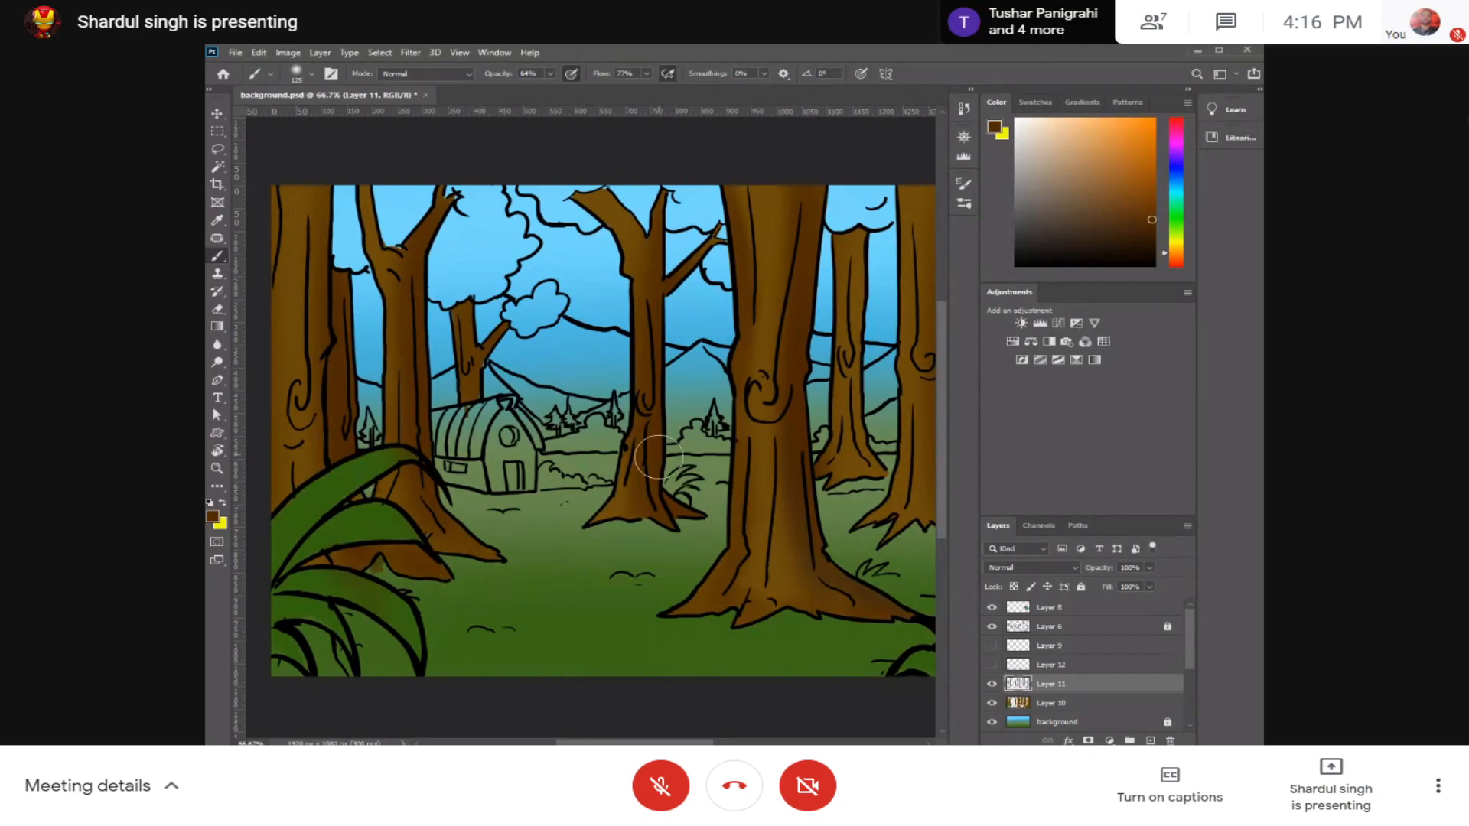
# Step: Shade the narrower background trunks right of the large central tree in dark brown with a smaller soft brush
pyautogui.moveTo(852, 589); pyautogui.dragTo(712, 583)
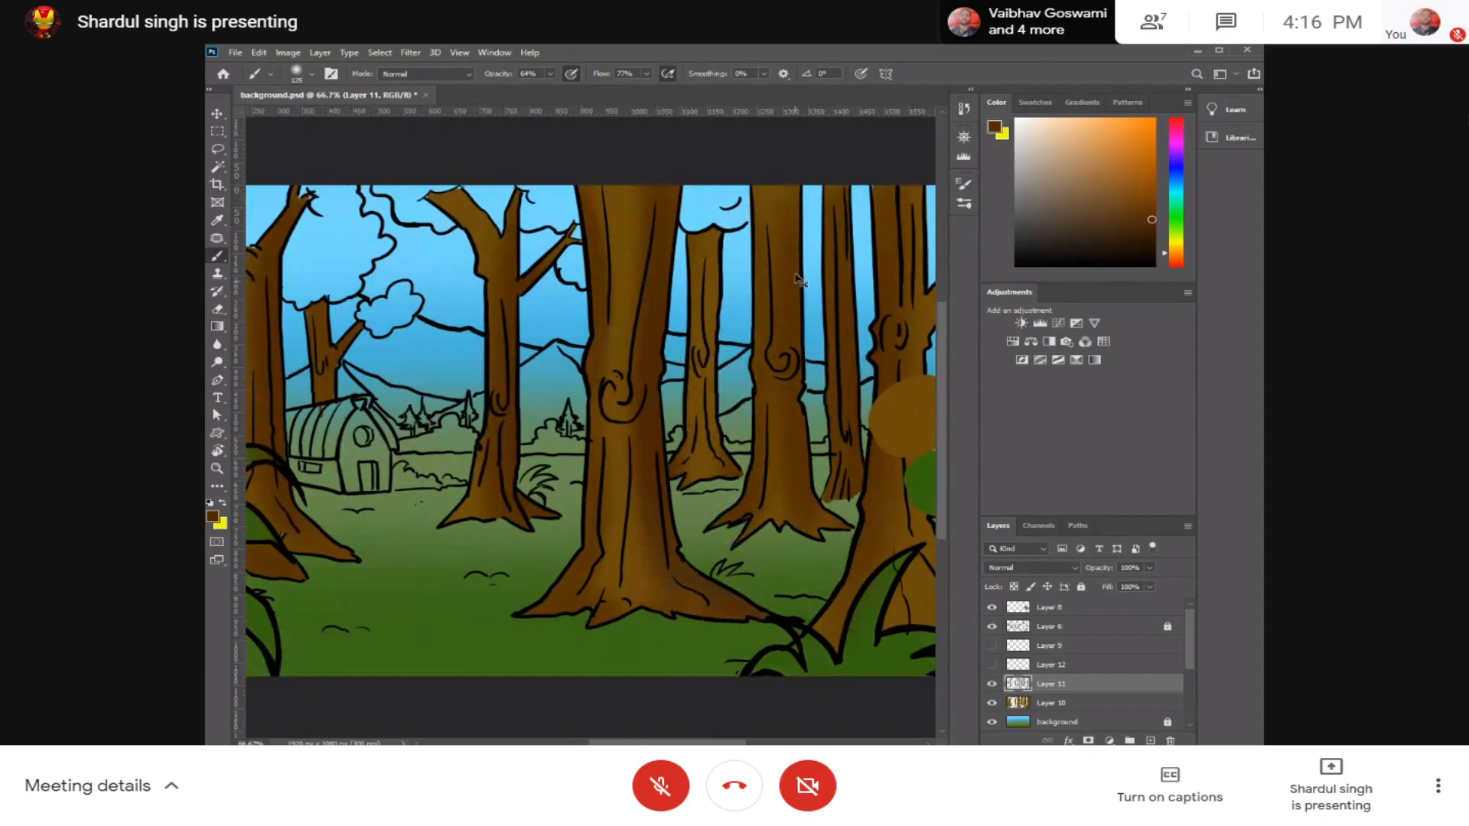
pyautogui.press('[')
pyautogui.press('[')
pyautogui.press('[')
pyautogui.press('[')
pyautogui.press('[')
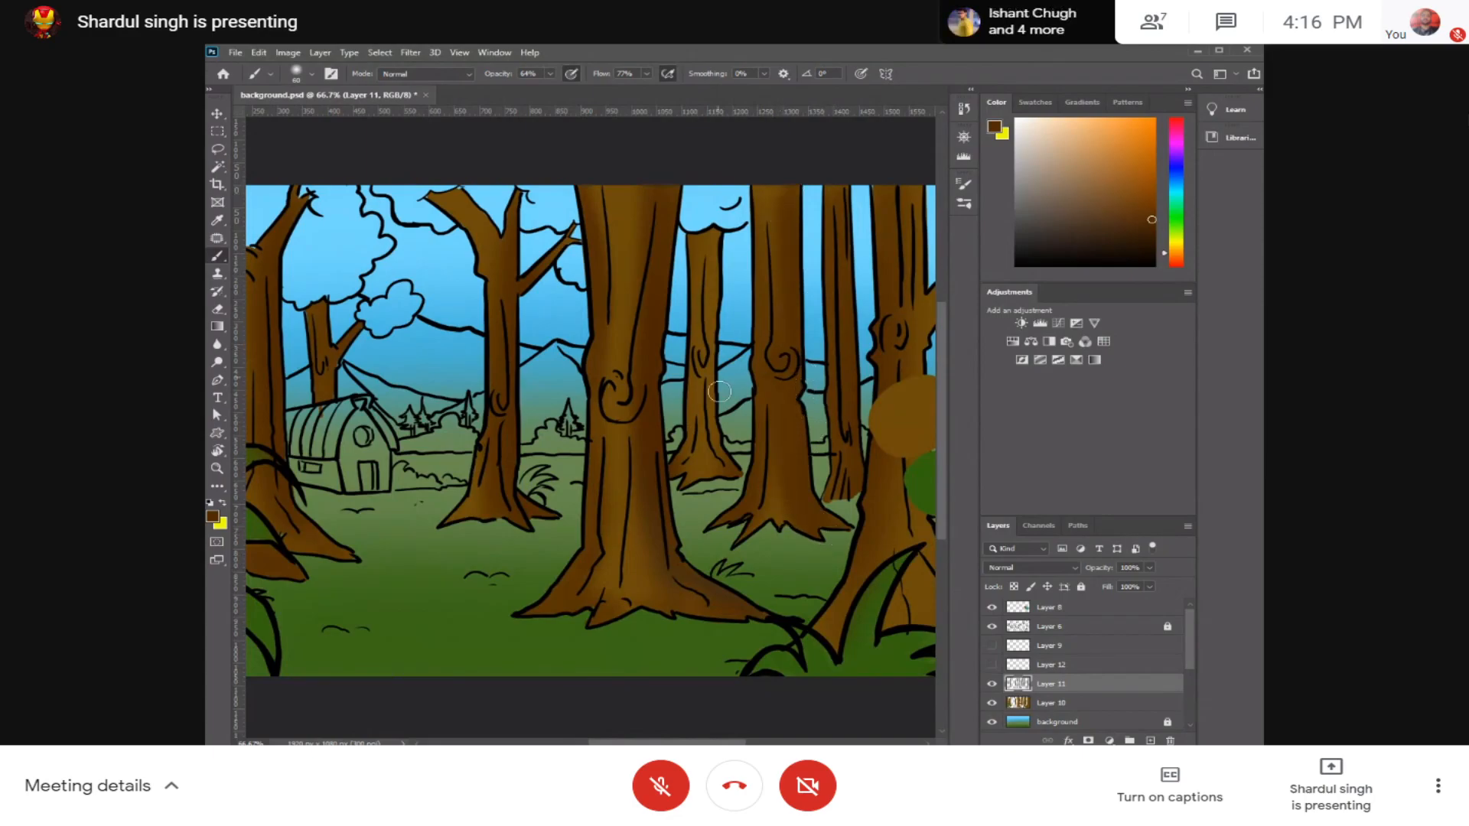
pyautogui.moveTo(680, 250); pyautogui.dragTo(679, 417)
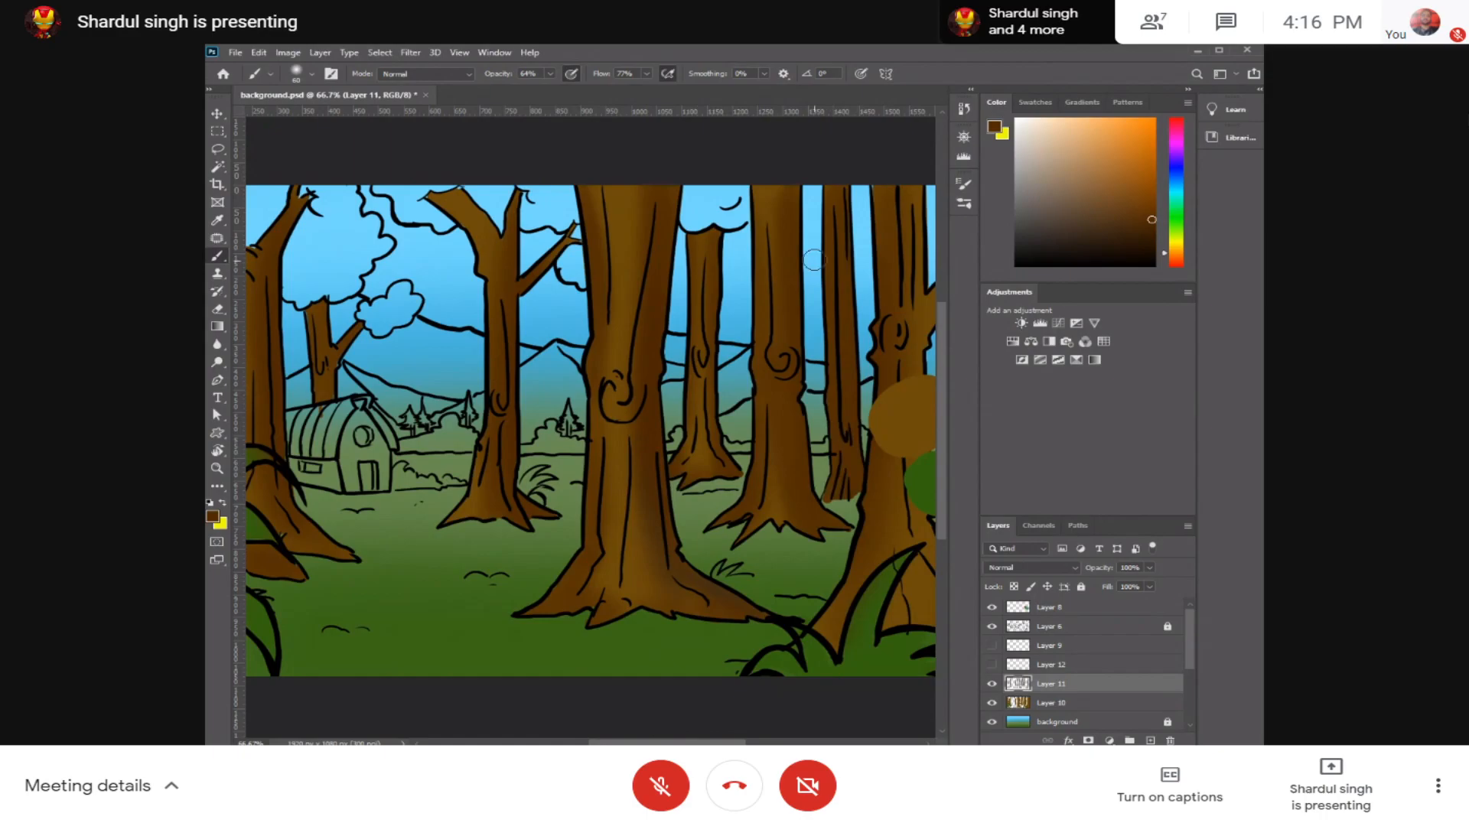
pyautogui.moveTo(887, 335); pyautogui.dragTo(811, 311)
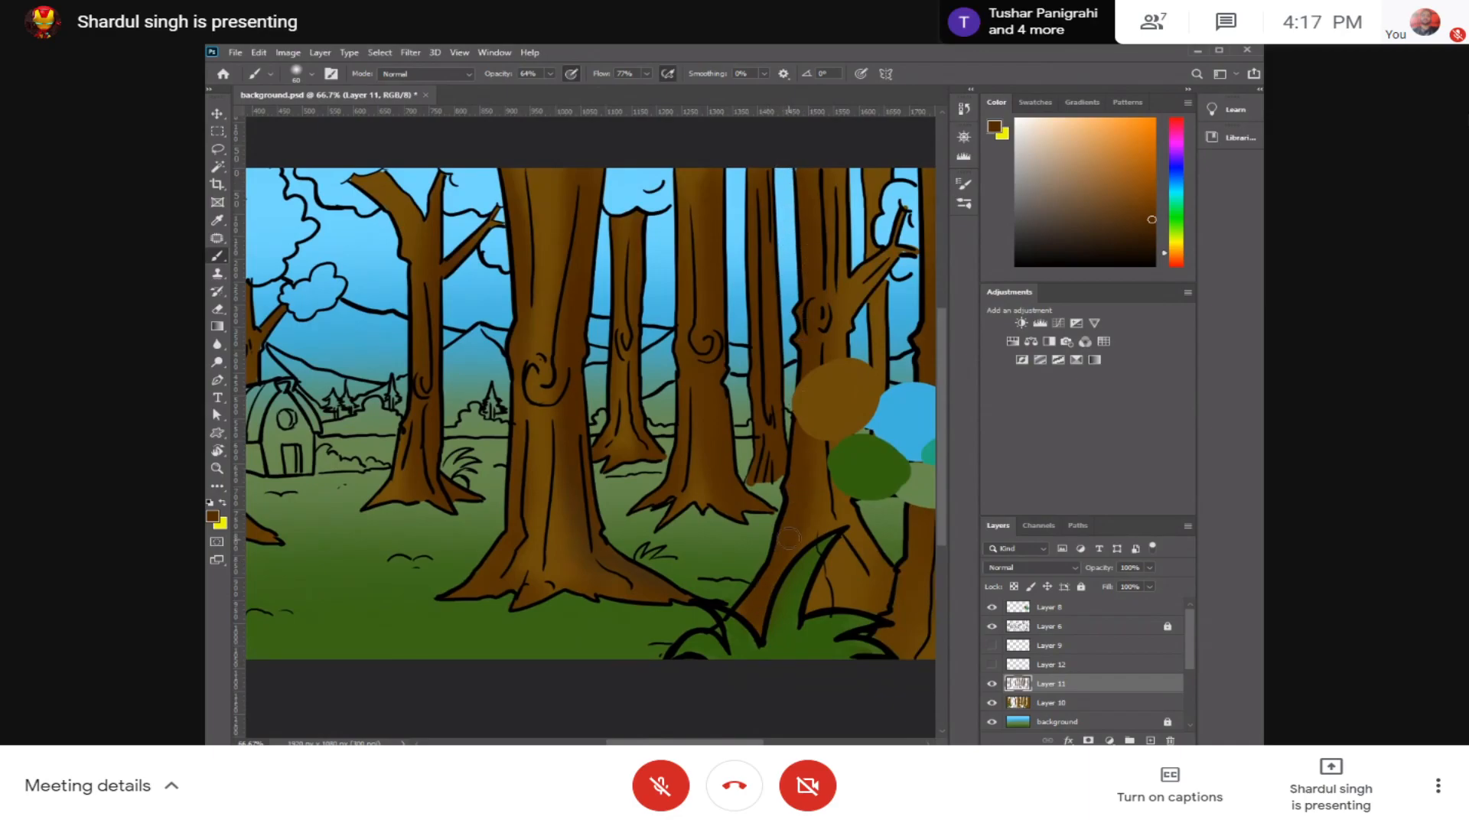
# Step: Hide the colour swatch layer and shade the wide trunk at the artwork's right edge with a larger brush, redoing the last stroke
pyautogui.moveTo(884, 535); pyautogui.dragTo(707, 555)
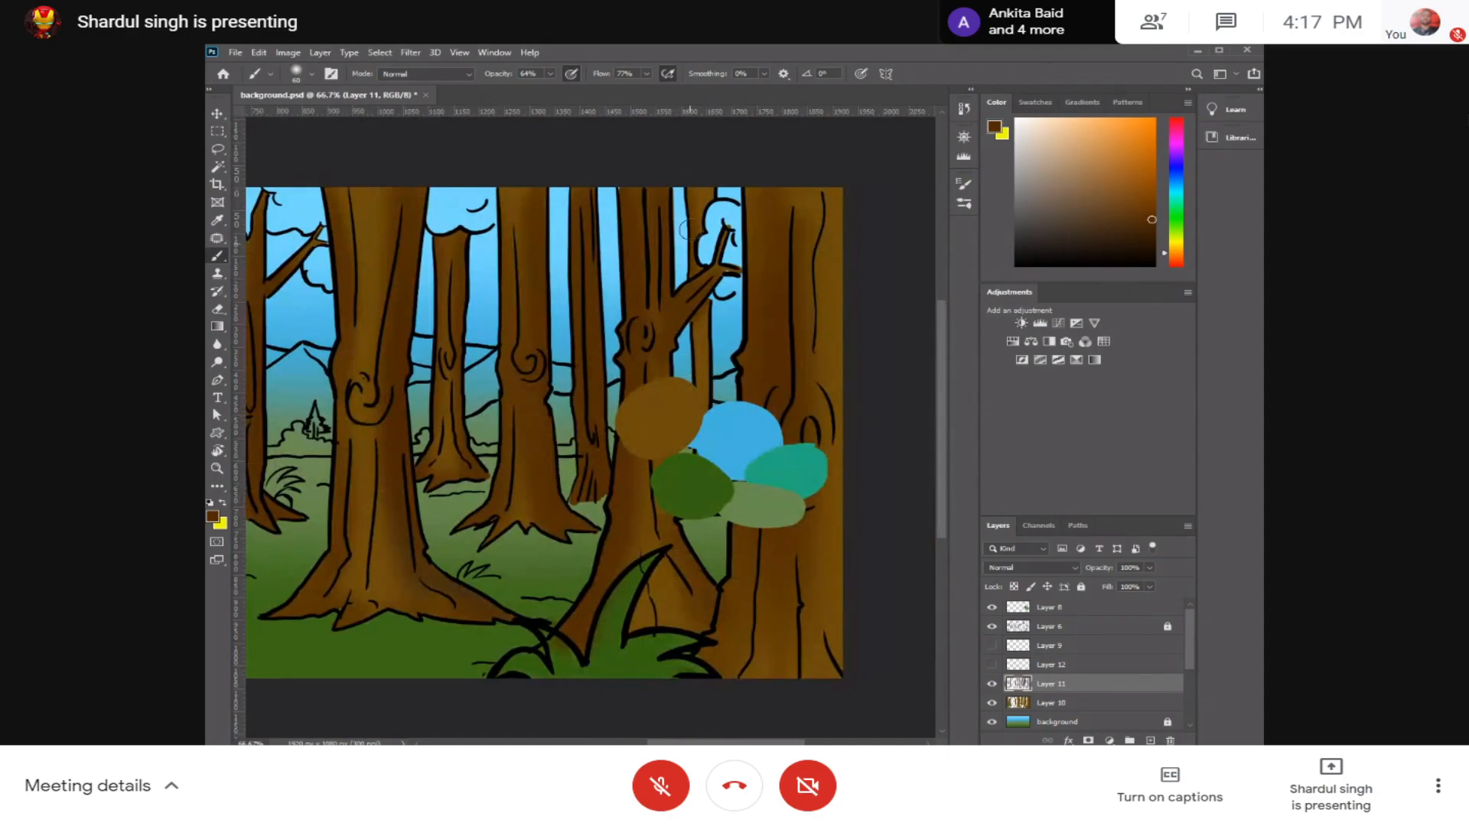
pyautogui.click(993, 608)
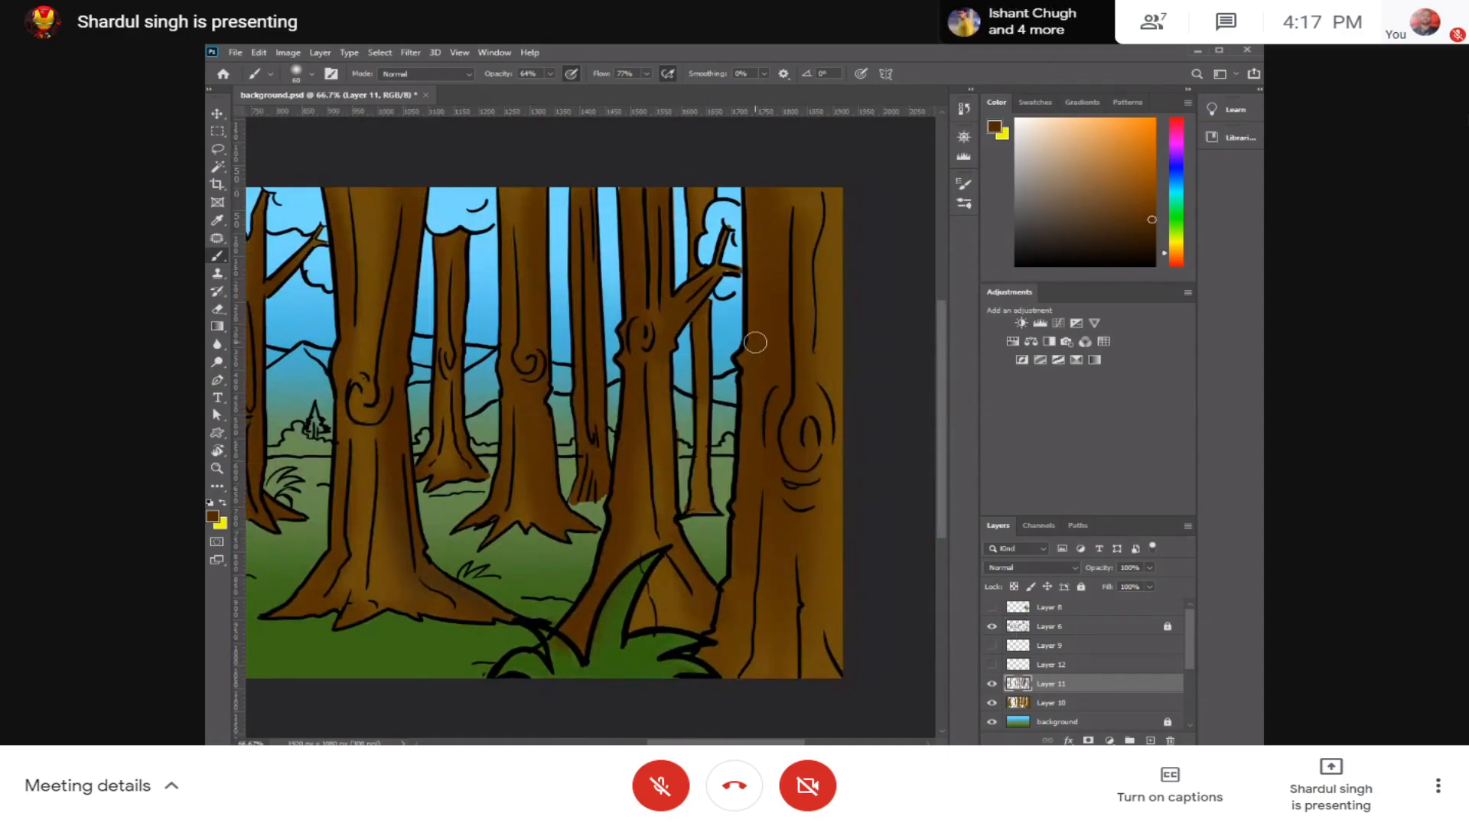
pyautogui.press(']')
pyautogui.press(']')
pyautogui.press(']')
pyautogui.press(']')
pyautogui.moveTo(829, 274); pyautogui.dragTo(849, 614)
pyautogui.moveTo(823, 224); pyautogui.dragTo(830, 590)
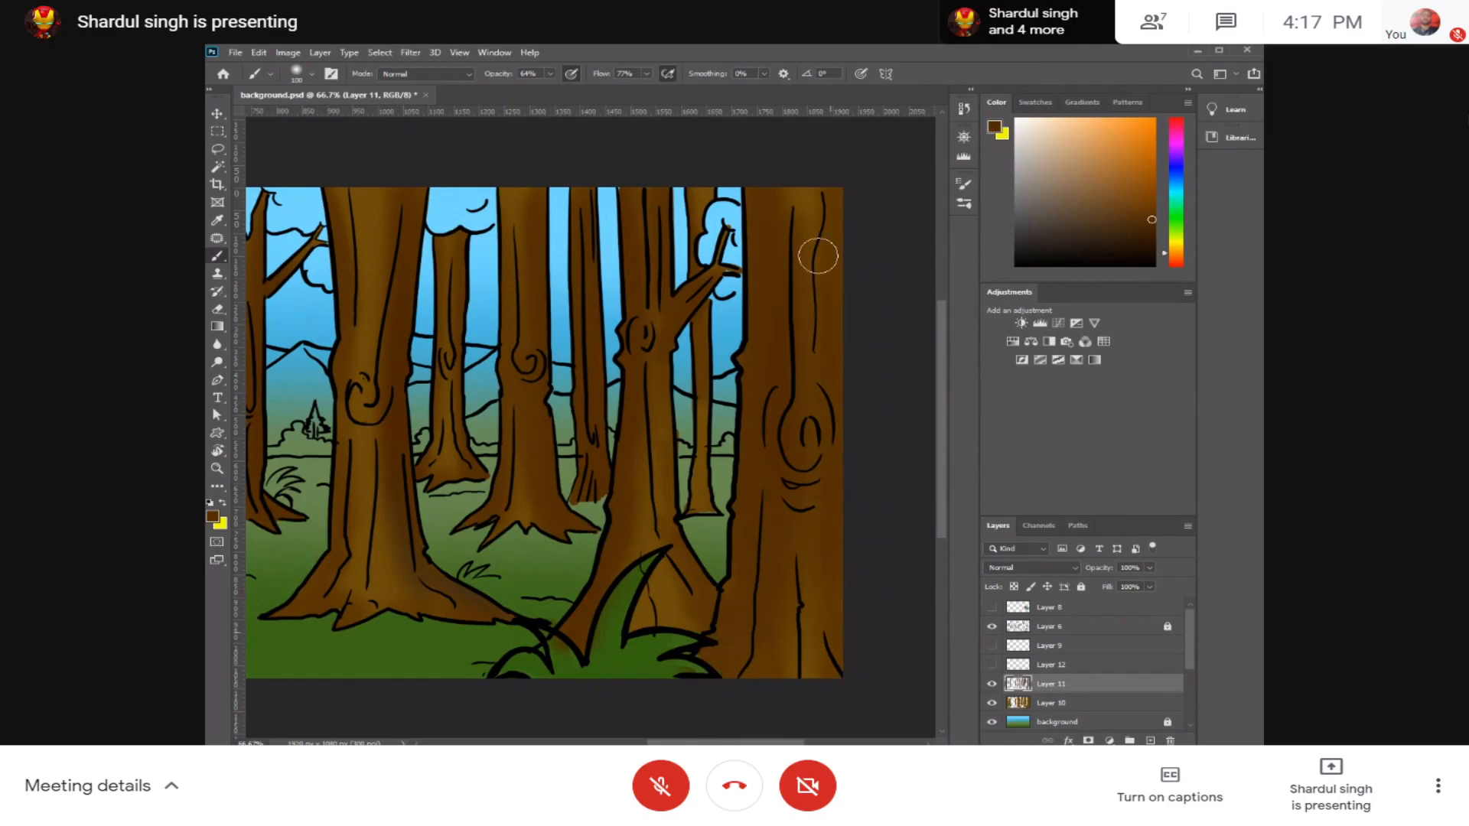
pyautogui.hotkey('ctrl', 'z')
pyautogui.moveTo(842, 420)
pyautogui.mouseDown()
pyautogui.moveTo(847, 616)
pyautogui.moveTo(845, 299)
pyautogui.moveTo(841, 623)
pyautogui.moveTo(820, 218)
pyautogui.moveTo(848, 612)
pyautogui.moveTo(819, 537)
pyautogui.moveTo(844, 285)
pyautogui.moveTo(824, 704)
pyautogui.mouseUp()
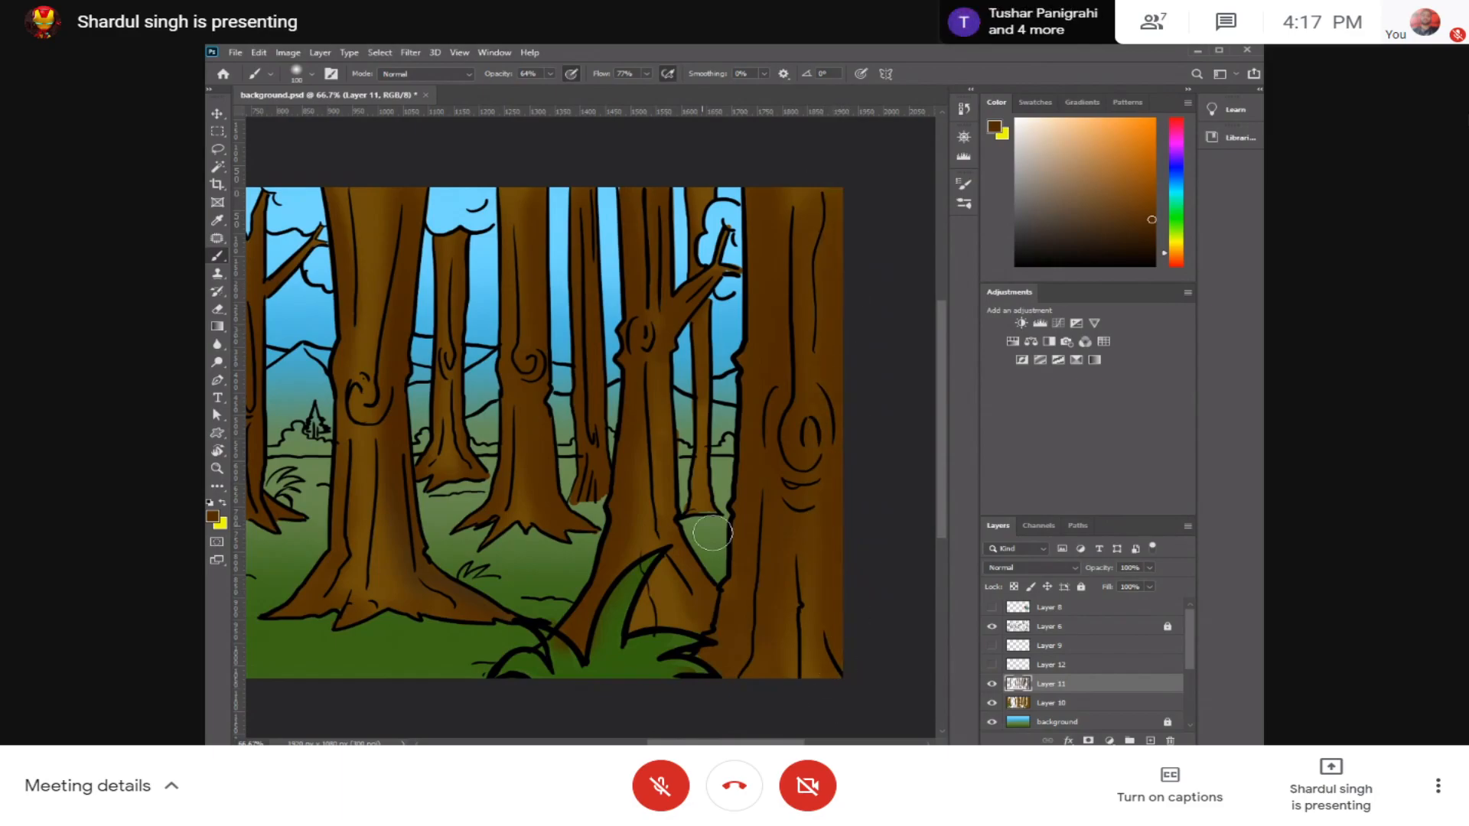
# Step: Shade the trunks at the artwork's left side in dark brown, reducing the soft brush to 40 px for the narrower areas
pyautogui.moveTo(594, 426); pyautogui.dragTo(778, 376)
pyautogui.moveTo(669, 415); pyautogui.dragTo(866, 367)
pyautogui.moveTo(388, 414); pyautogui.dragTo(465, 407)
pyautogui.moveTo(329, 95)
pyautogui.mouseDown()
pyautogui.moveTo(339, 303)
pyautogui.moveTo(436, 148)
pyautogui.moveTo(422, 58)
pyautogui.moveTo(393, 89)
pyautogui.mouseUp()
pyautogui.moveTo(376, 246); pyautogui.dragTo(503, 215)
pyautogui.moveTo(369, 208); pyautogui.dragTo(370, 329)
pyautogui.moveTo(366, 163)
pyautogui.mouseDown()
pyautogui.moveTo(360, 540)
pyautogui.moveTo(364, 182)
pyautogui.mouseUp()
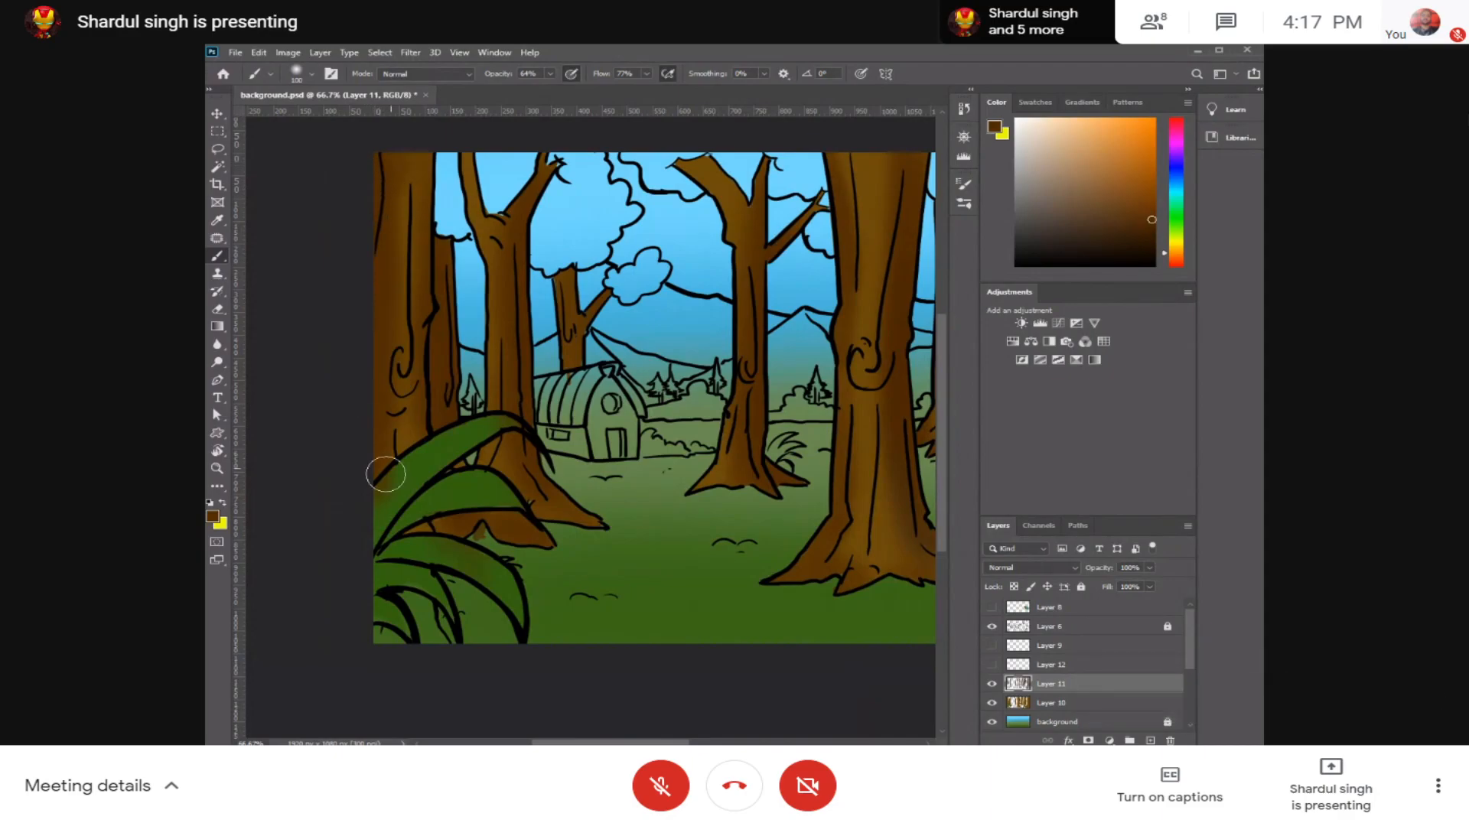
pyautogui.press('[')
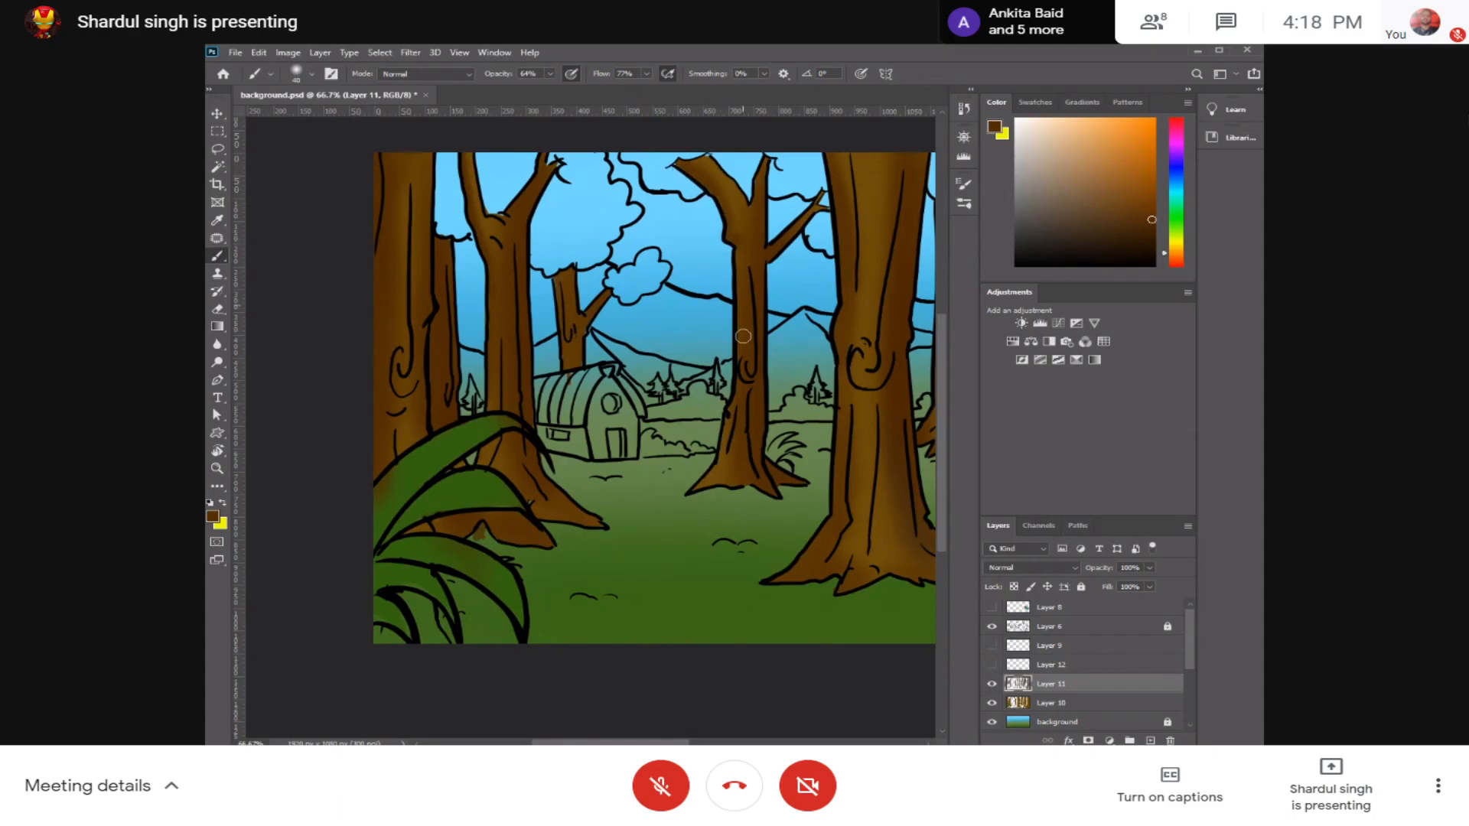
# Step: Create a new empty layer directly above Layer 10
pyautogui.moveTo(845, 455)
pyautogui.mouseDown()
pyautogui.moveTo(787, 498)
pyautogui.moveTo(727, 443)
pyautogui.moveTo(737, 413)
pyautogui.mouseUp()
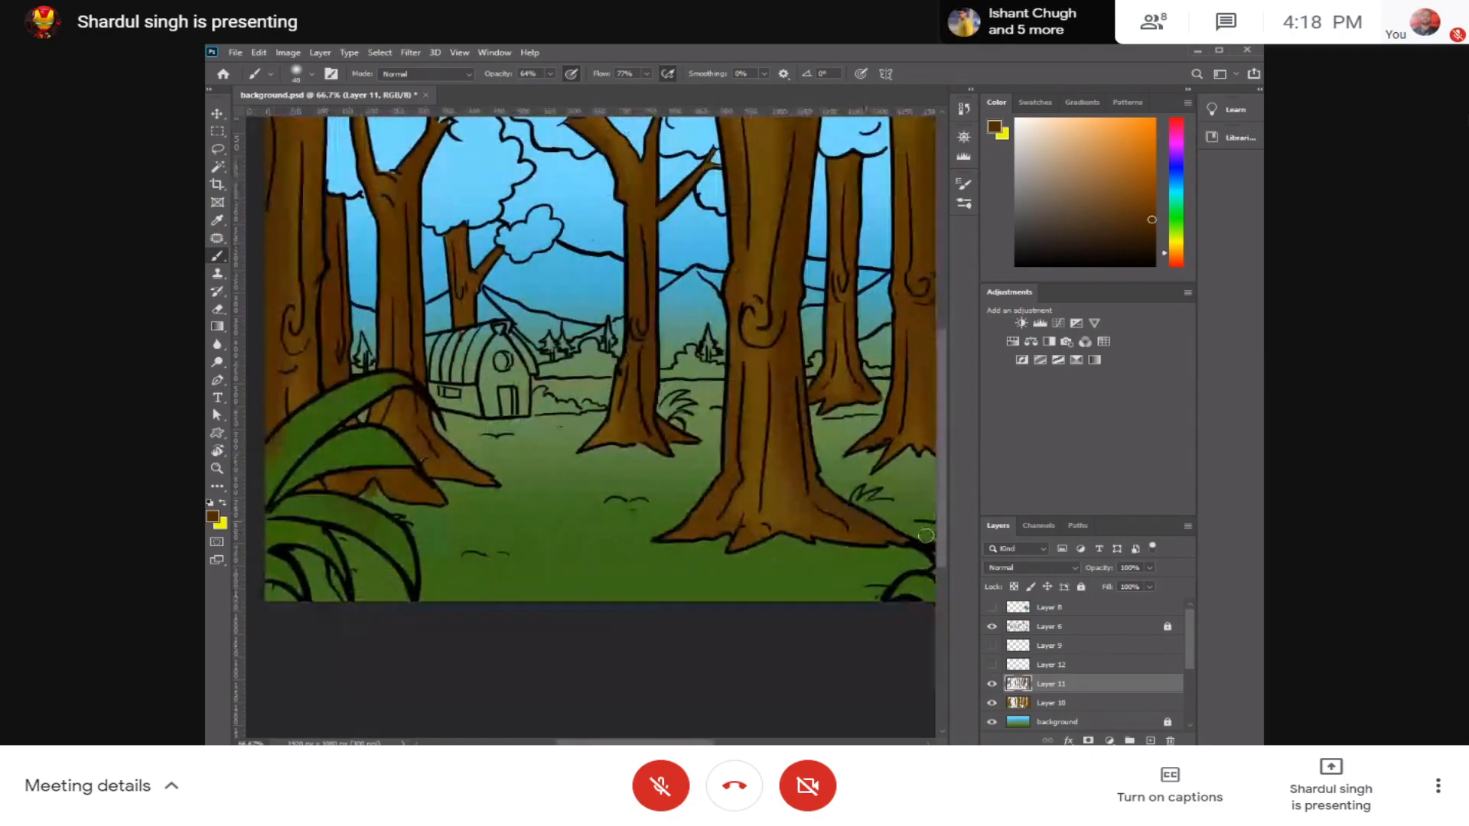
pyautogui.click(1068, 704)
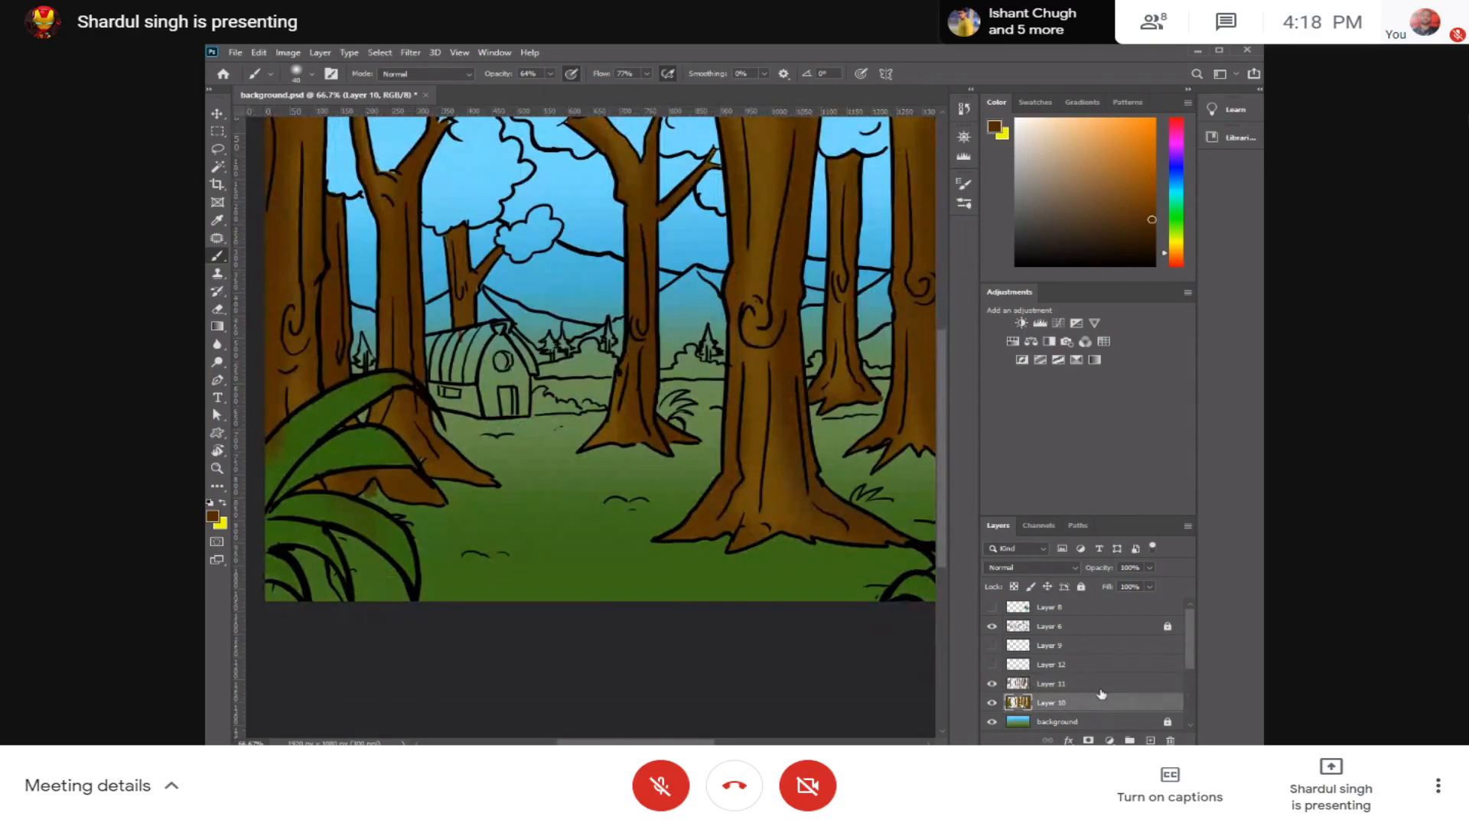
pyautogui.hotkey('ctrl', 'shift', 'n')
pyautogui.press('Return')
# Step: Show the colour swatch layer, sample its dark green as the foreground colour, and hide the swatches again
pyautogui.moveTo(564, 411); pyautogui.dragTo(551, 440)
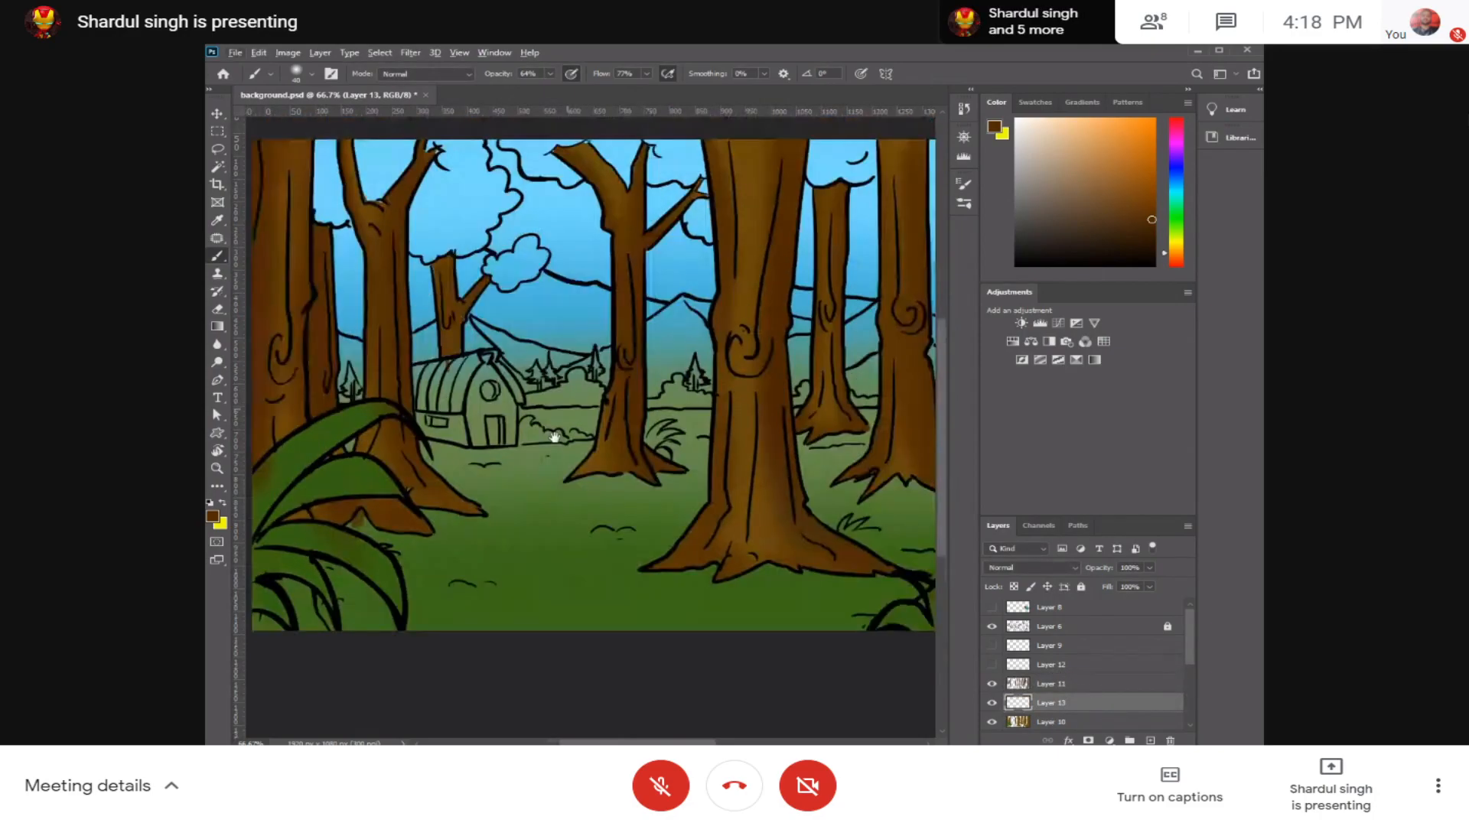
pyautogui.keyDown('alt'); pyautogui.click(469, 605); pyautogui.keyUp('alt')
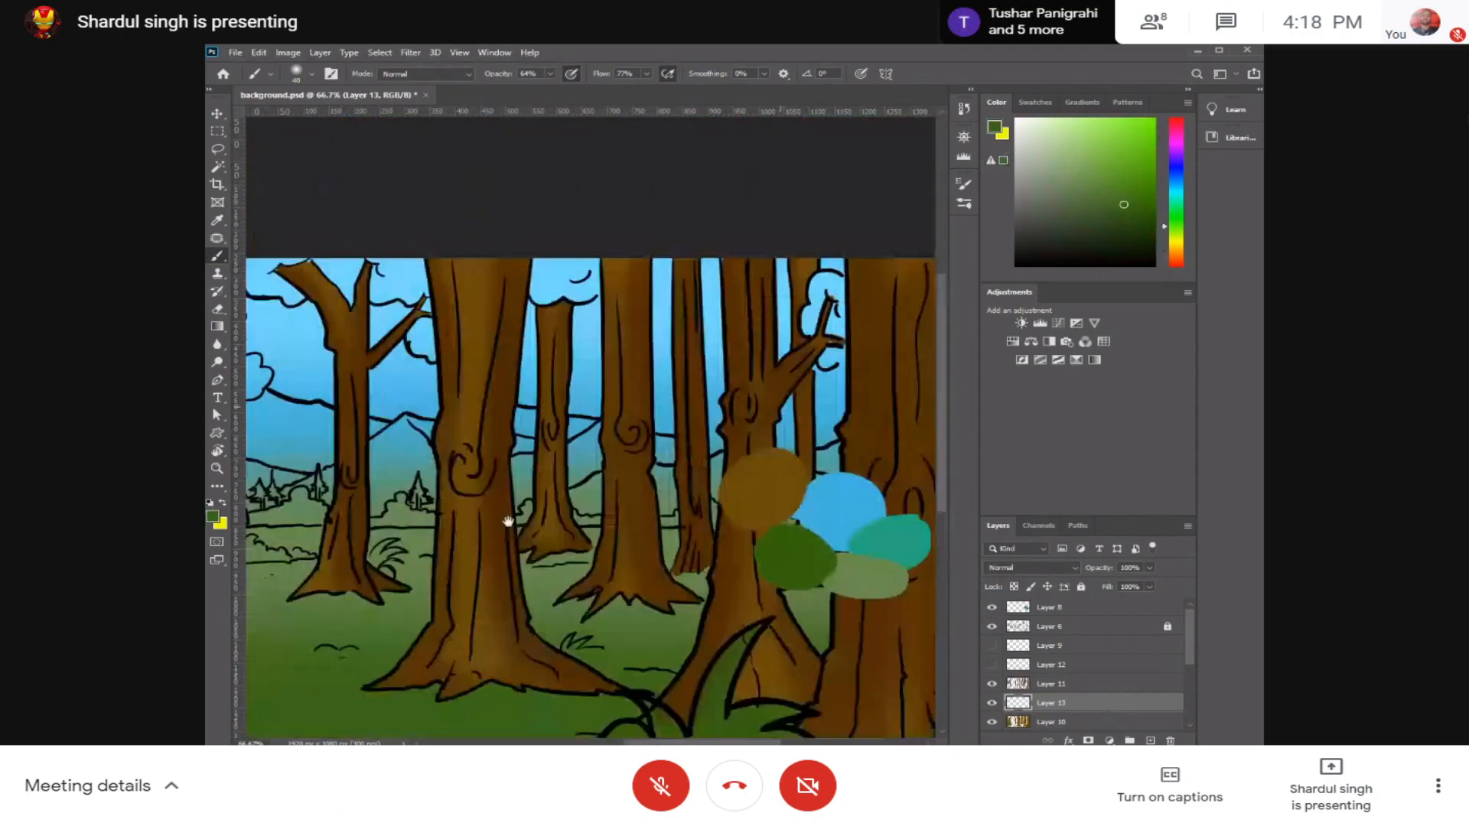
pyautogui.moveTo(886, 565); pyautogui.dragTo(847, 533)
pyautogui.keyDown('alt'); pyautogui.click(846, 534); pyautogui.keyUp('alt')
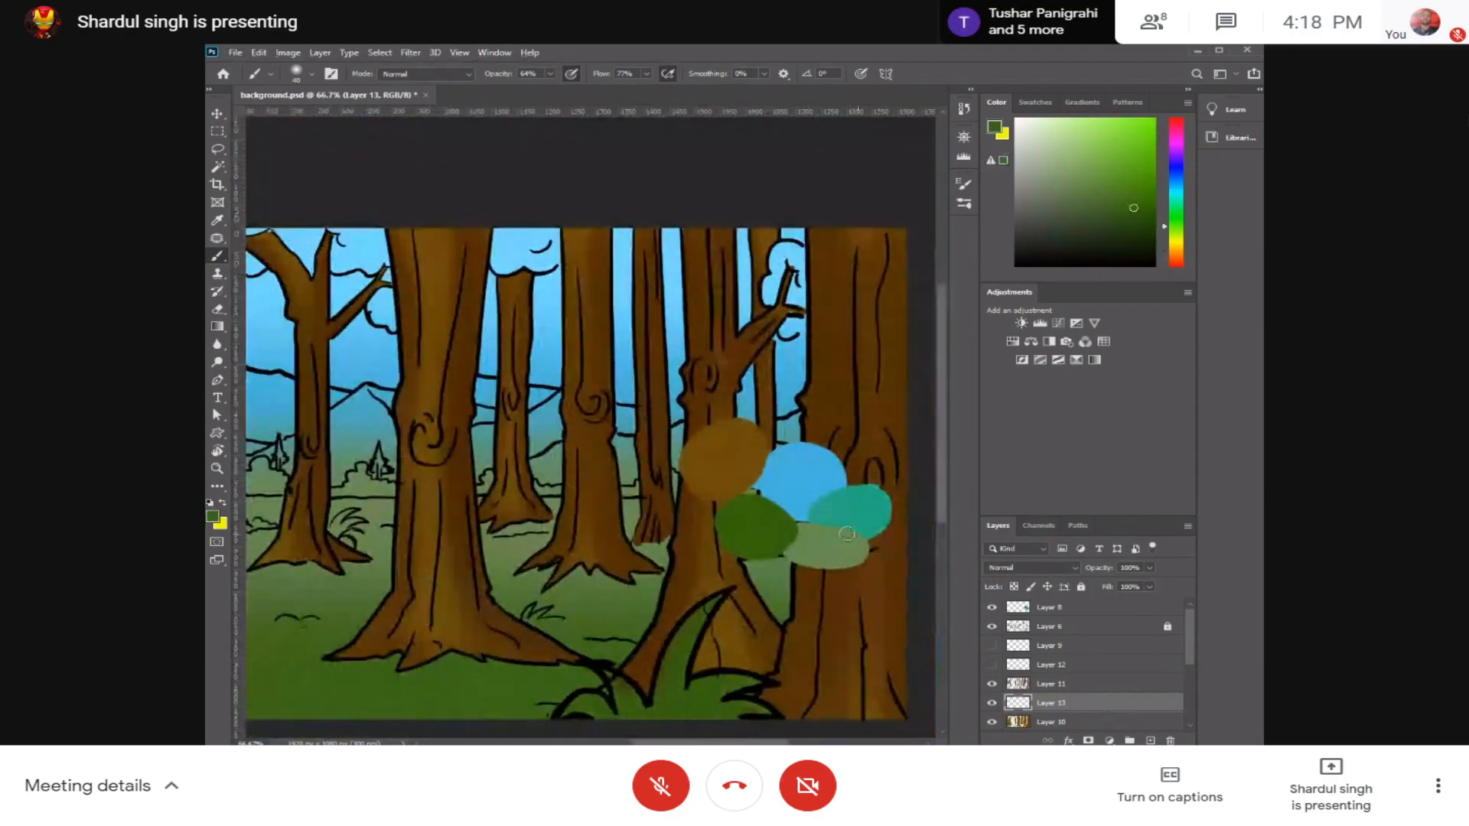
pyautogui.click(992, 609)
pyautogui.moveTo(566, 490); pyautogui.dragTo(882, 429)
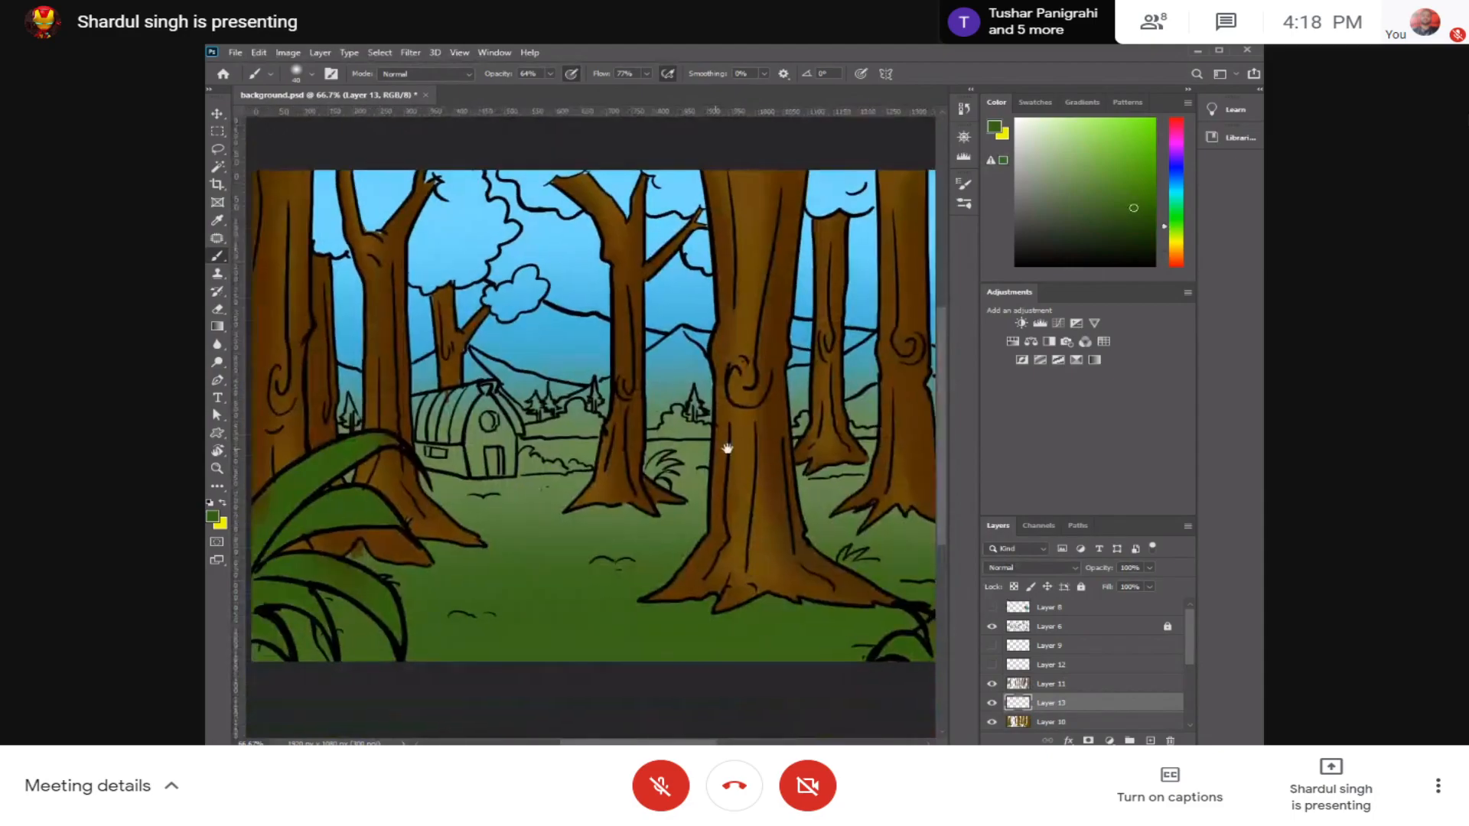
pyautogui.moveTo(728, 449); pyautogui.dragTo(786, 436)
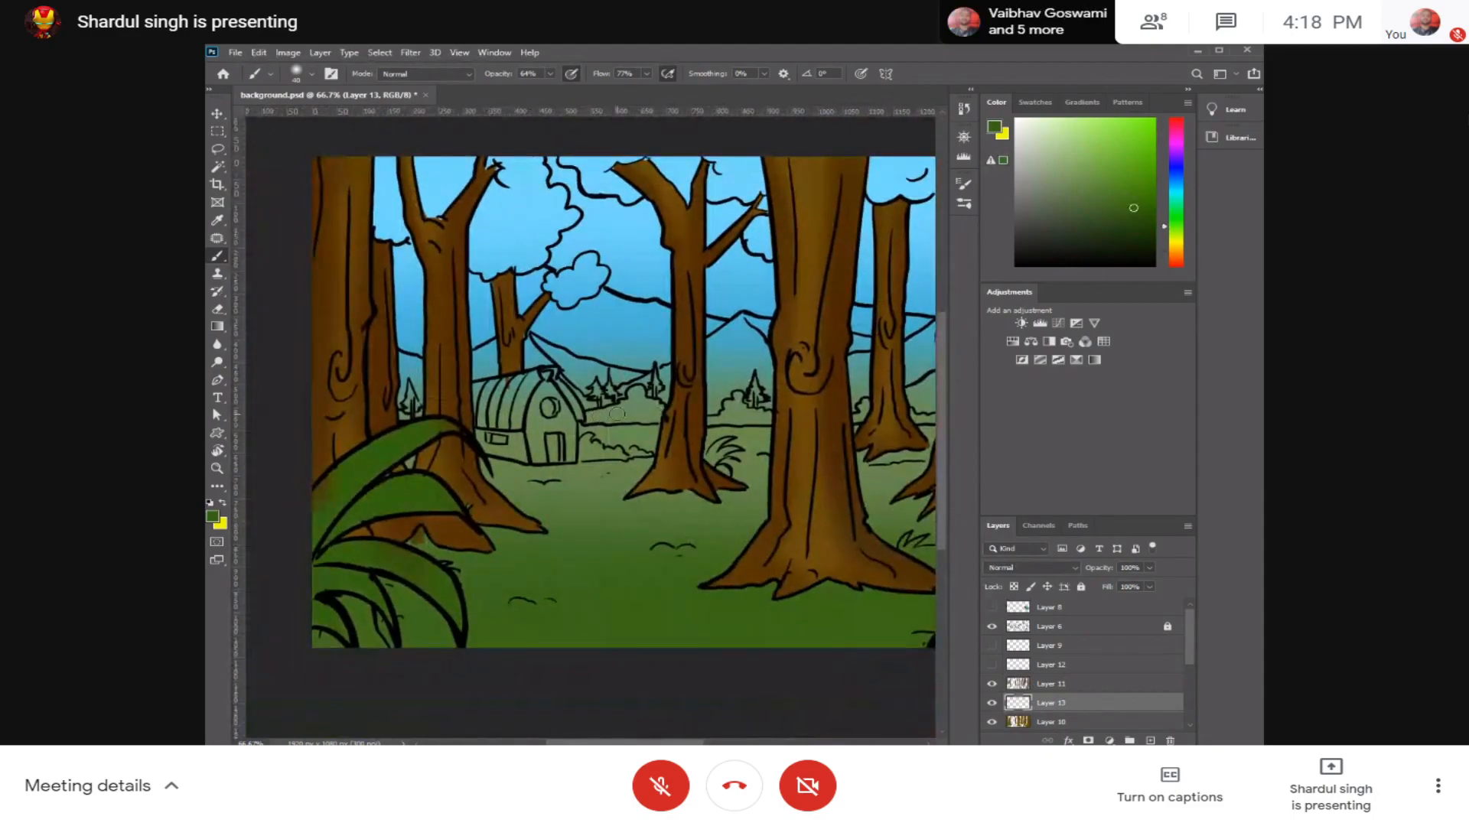
# Step: Switch from the soft round brush to a hard round brush and reduce its size
pyautogui.click(296, 73)
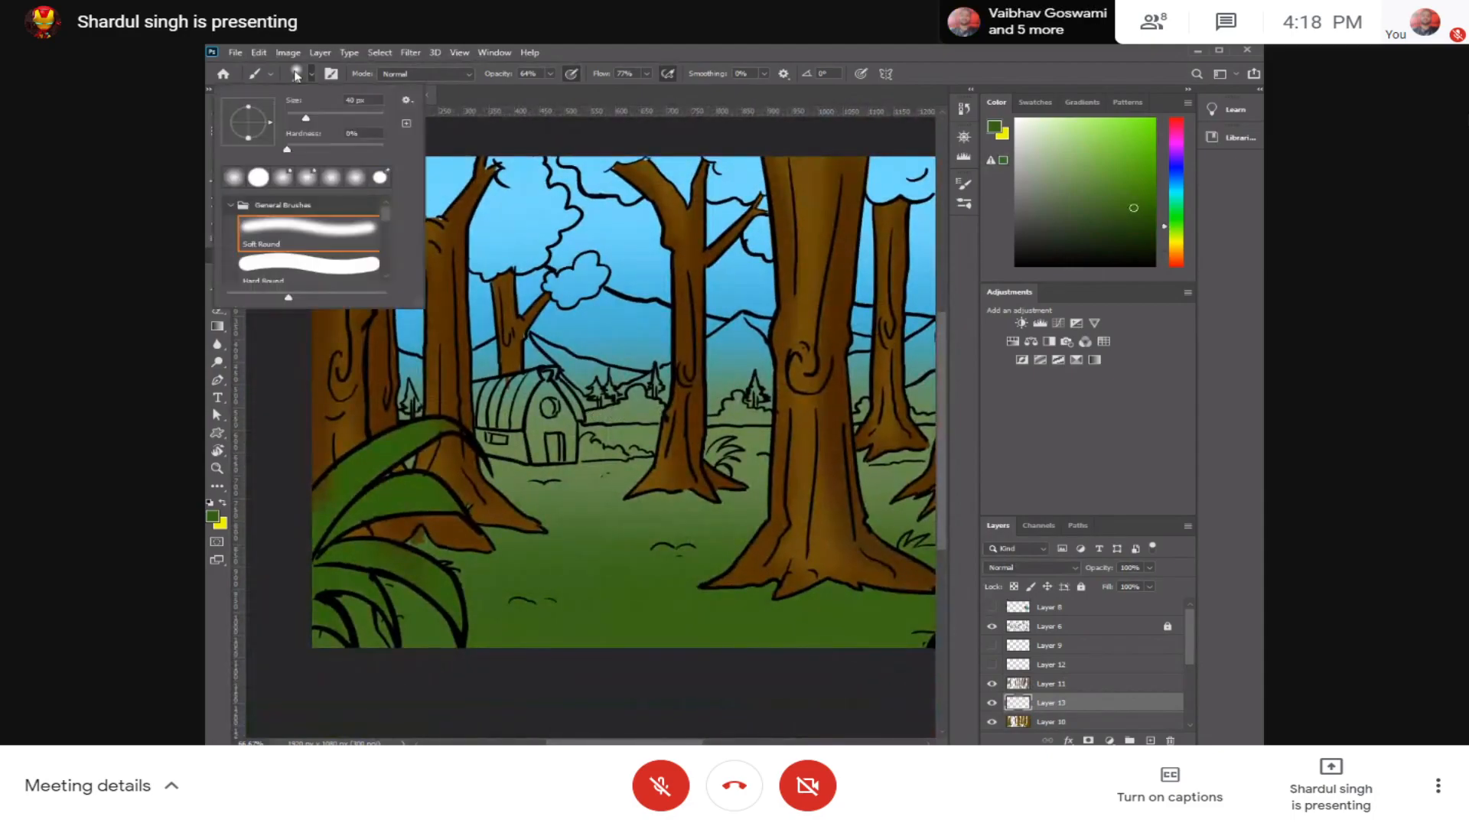
pyautogui.click(289, 278)
pyautogui.moveTo(385, 216); pyautogui.dragTo(384, 231)
pyautogui.click(339, 240)
pyautogui.click(639, 408)
pyautogui.press('[')
pyautogui.press('[')
pyautogui.press('[')
pyautogui.press('[')
pyautogui.press('[')
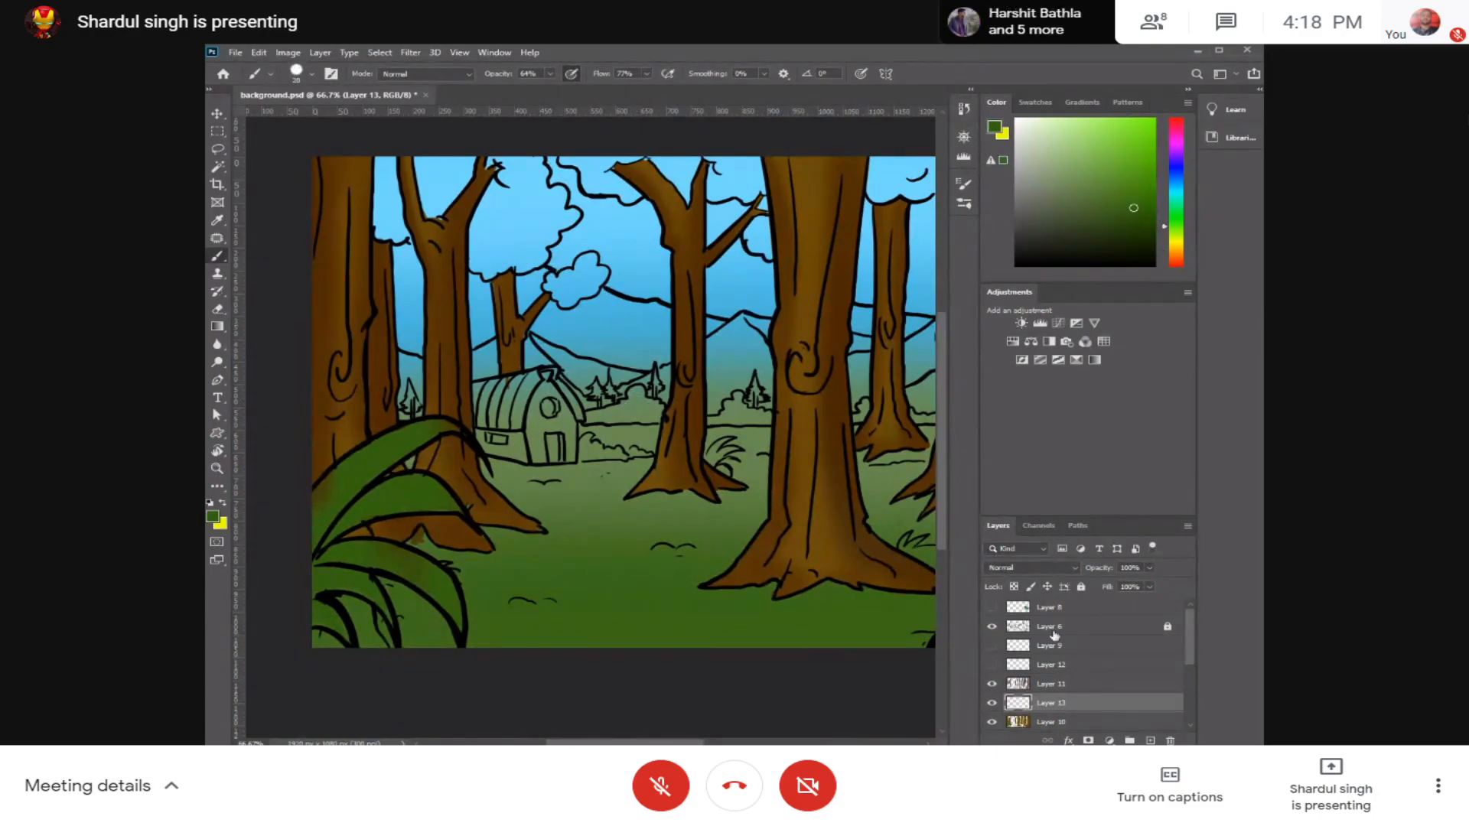
# Step: Check the contents of the hidden Layer 9 and Layer 12, and delete both layers
pyautogui.click(1071, 668)
pyautogui.click(992, 666)
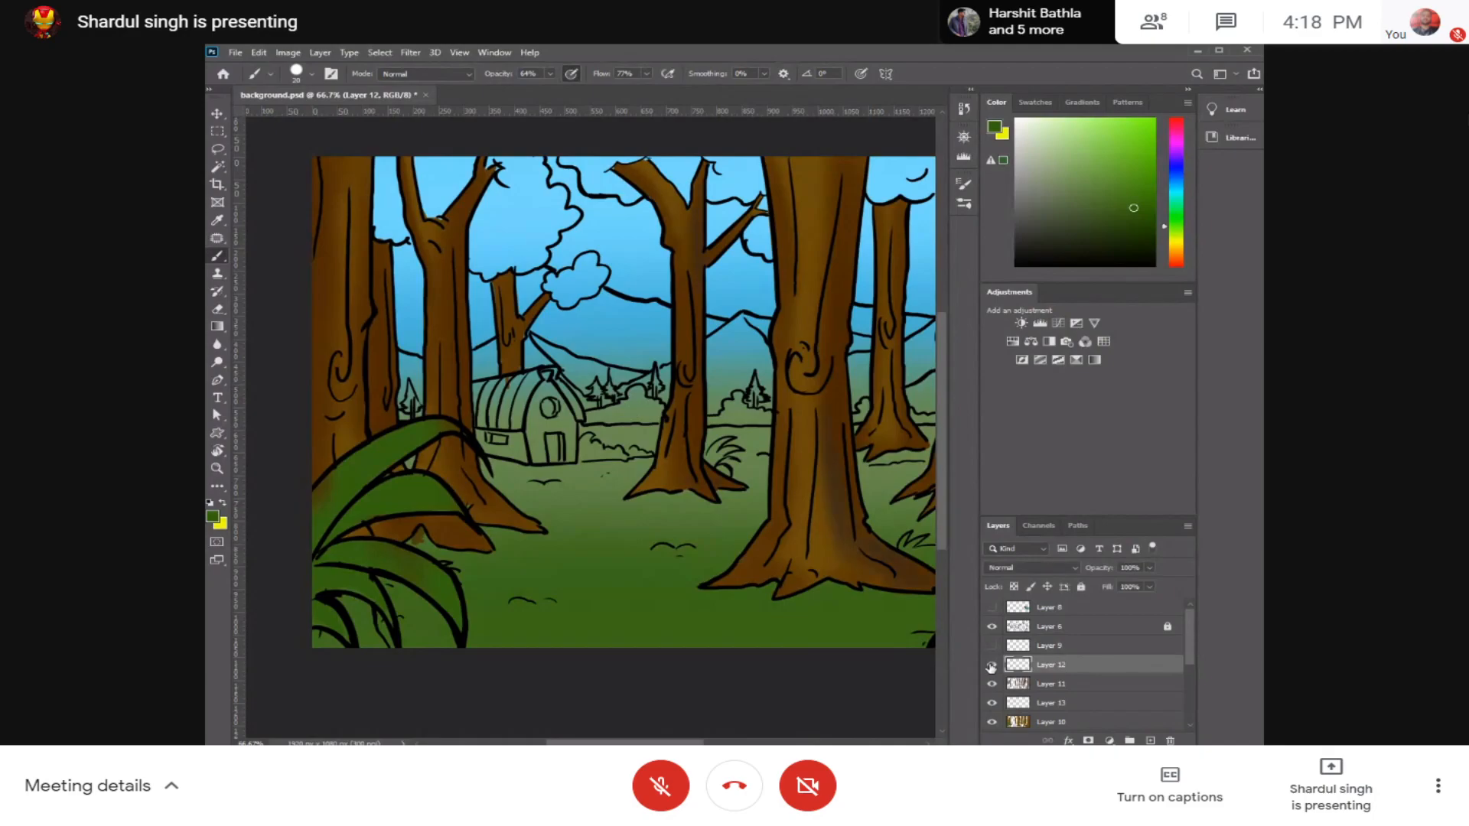
pyautogui.click(991, 666)
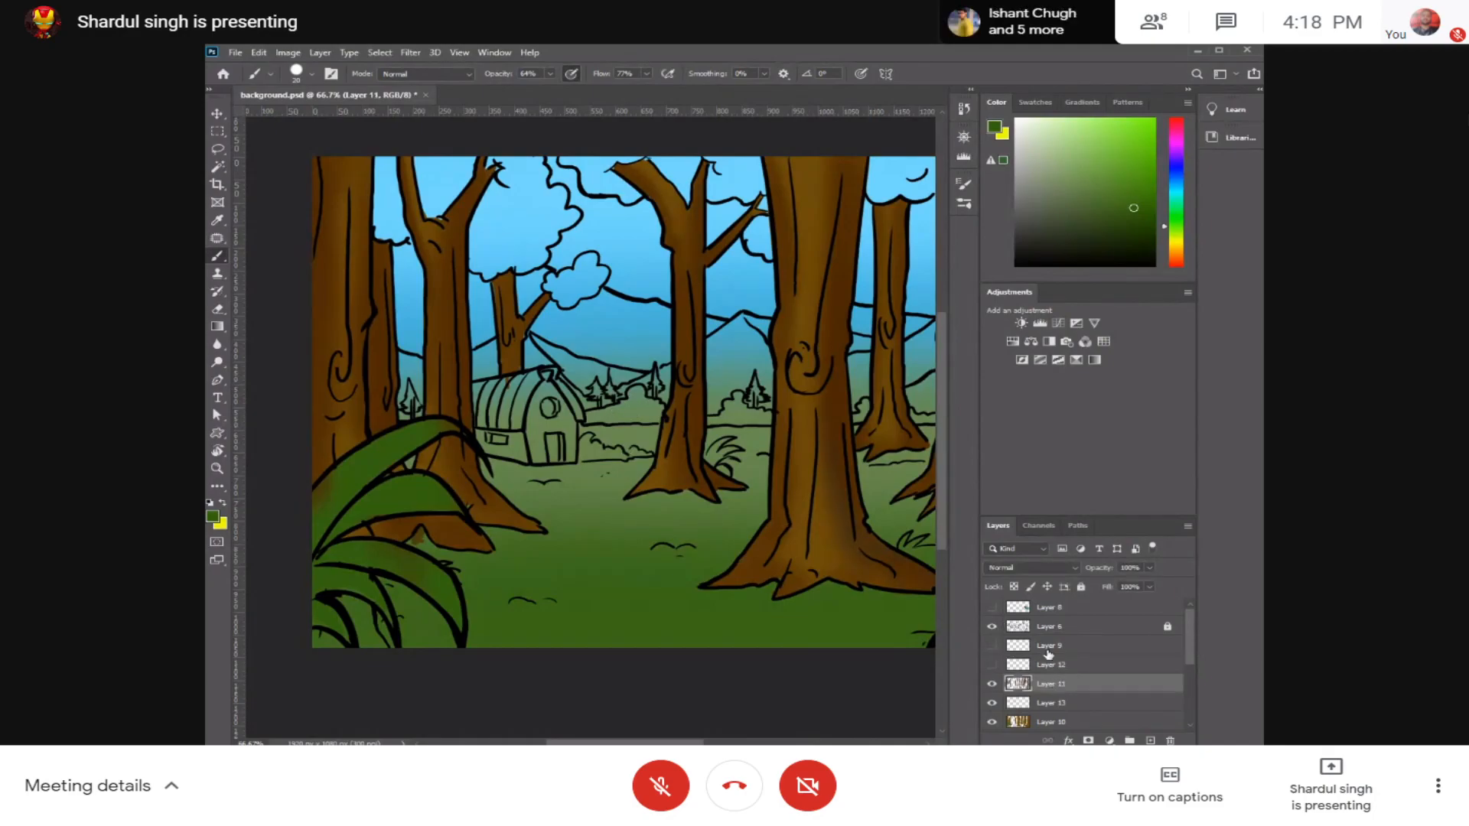
pyautogui.click(1012, 646)
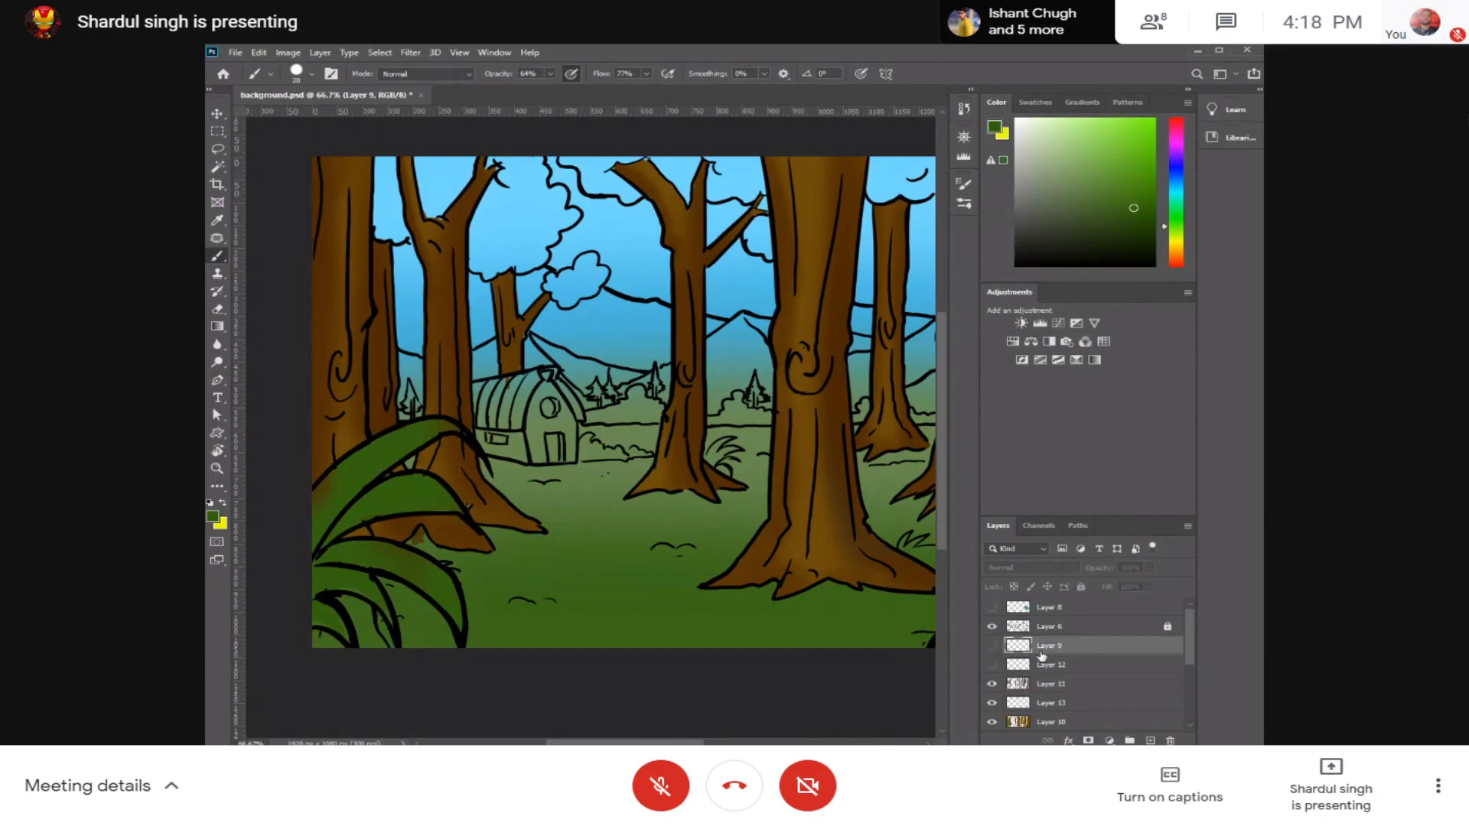
pyautogui.keyDown('shift'); pyautogui.click(1070, 665); pyautogui.keyUp('shift')
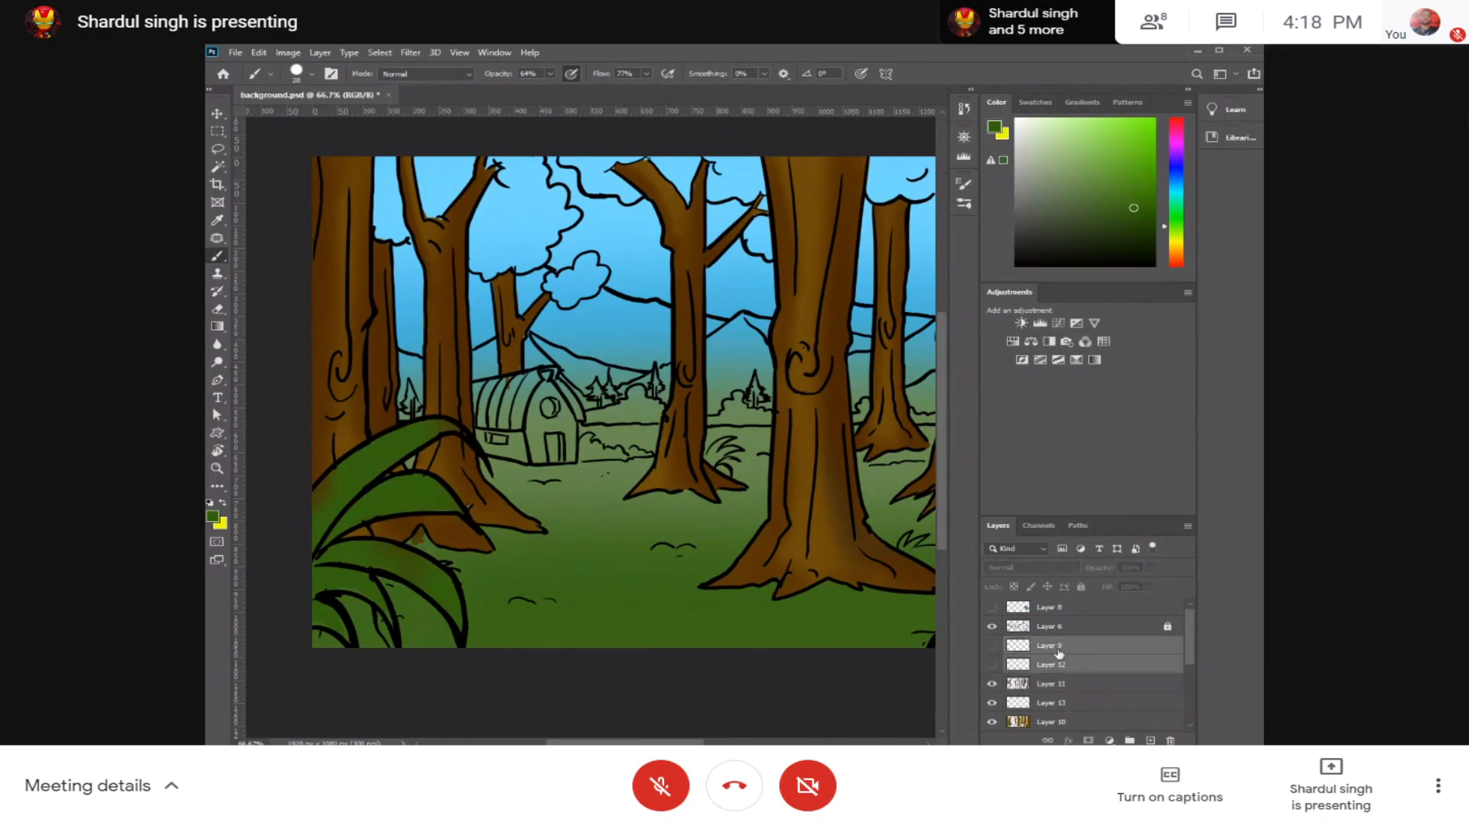
pyautogui.moveTo(992, 650); pyautogui.dragTo(994, 664)
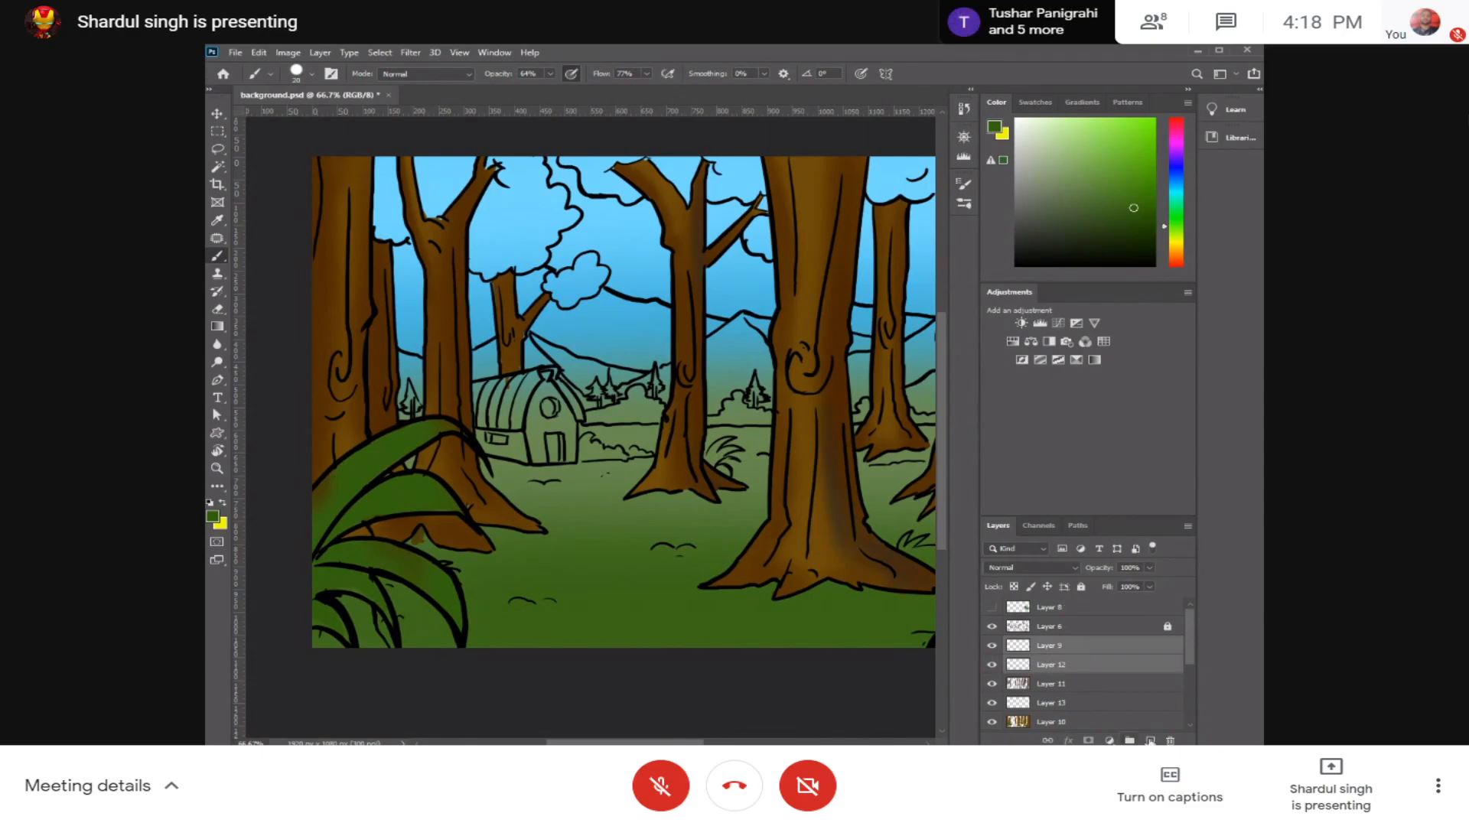
pyautogui.click(1170, 740)
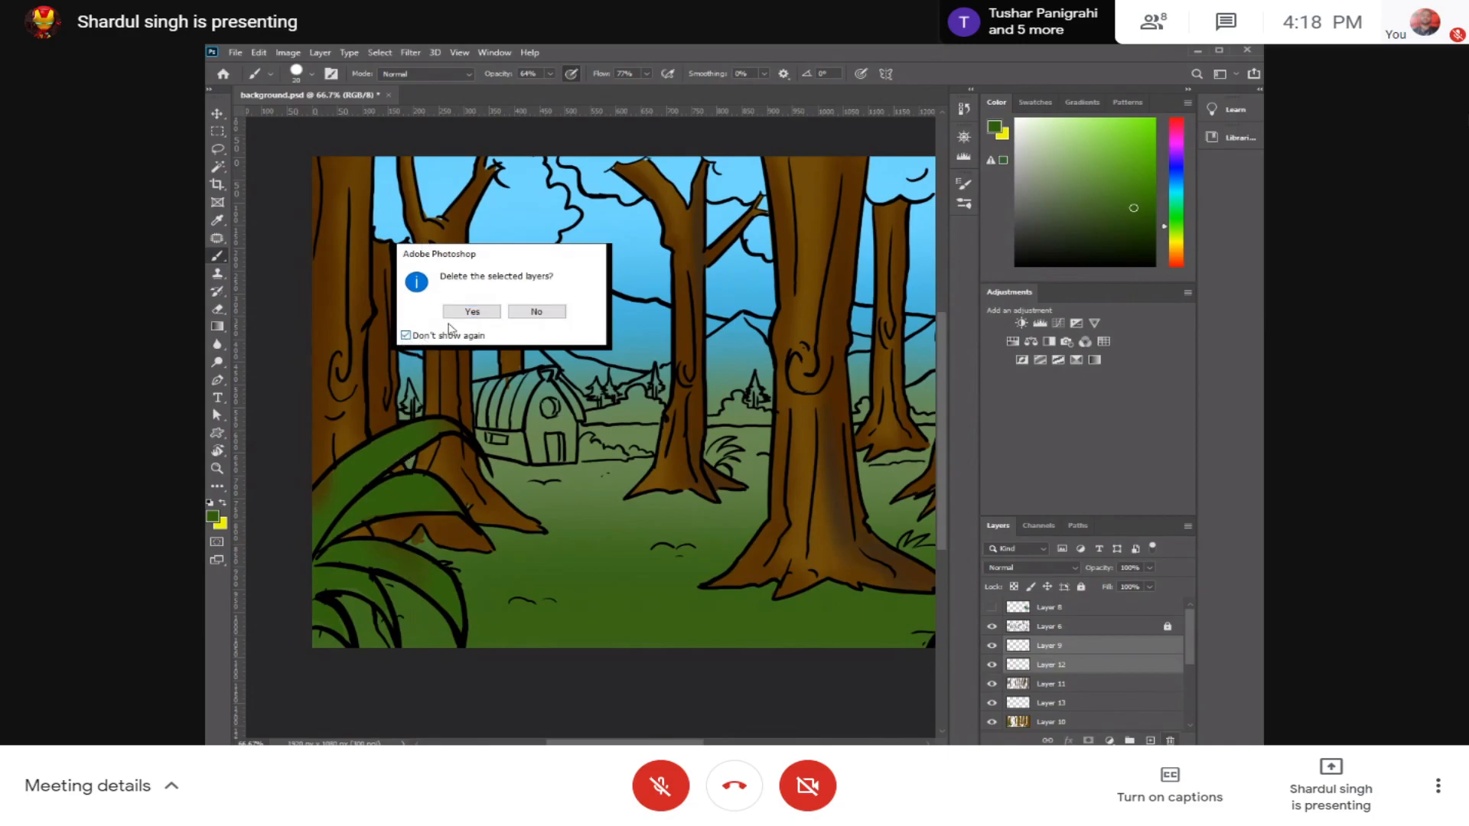
pyautogui.click(468, 312)
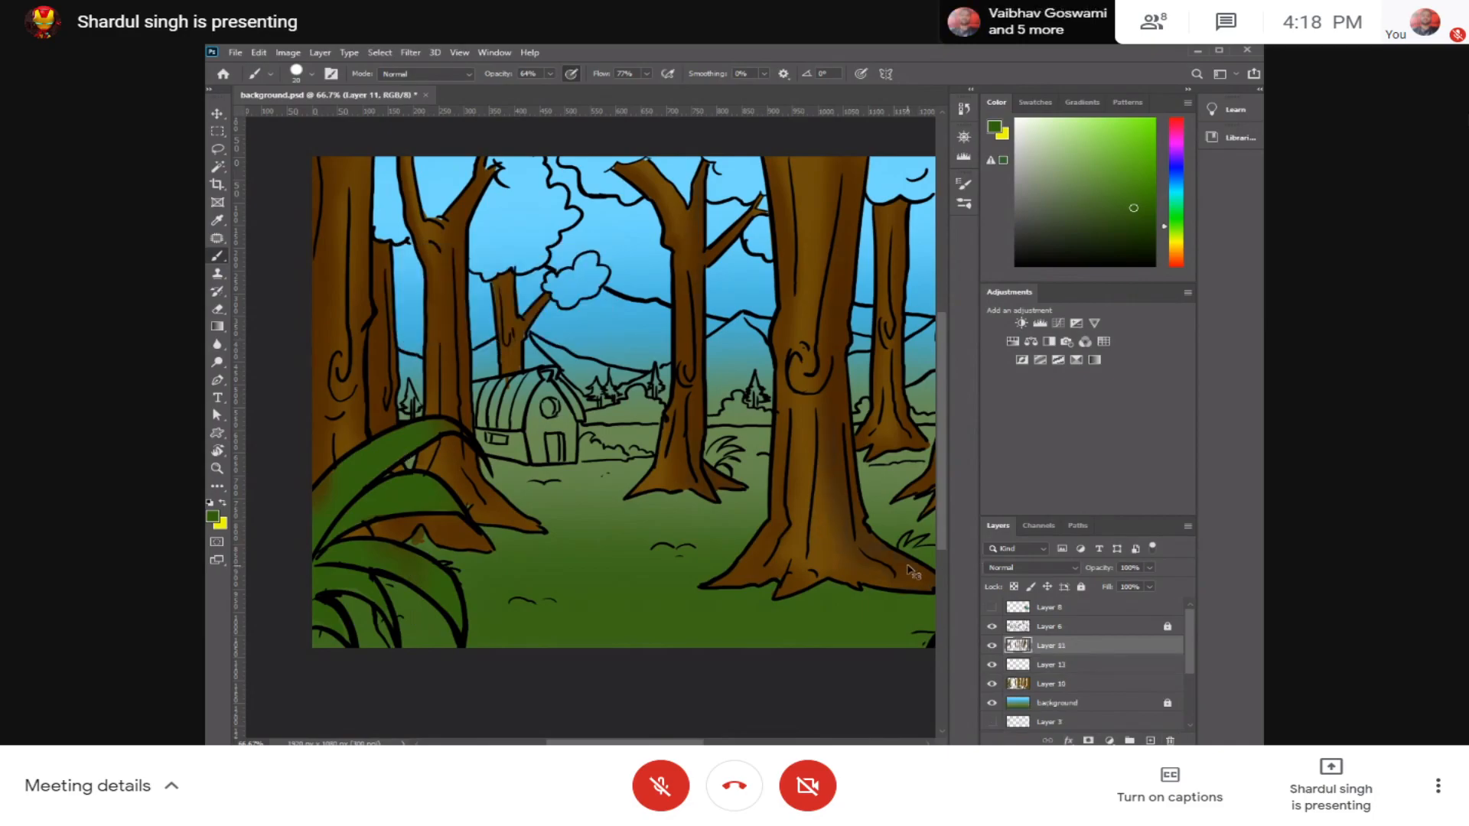
# Step: Create a new layer above Layer 11, set the brush's opacity and flow to 100%, and turn off pressure-controlled opacity
pyautogui.hotkey('ctrl', 'shift', 'alt', 'n')
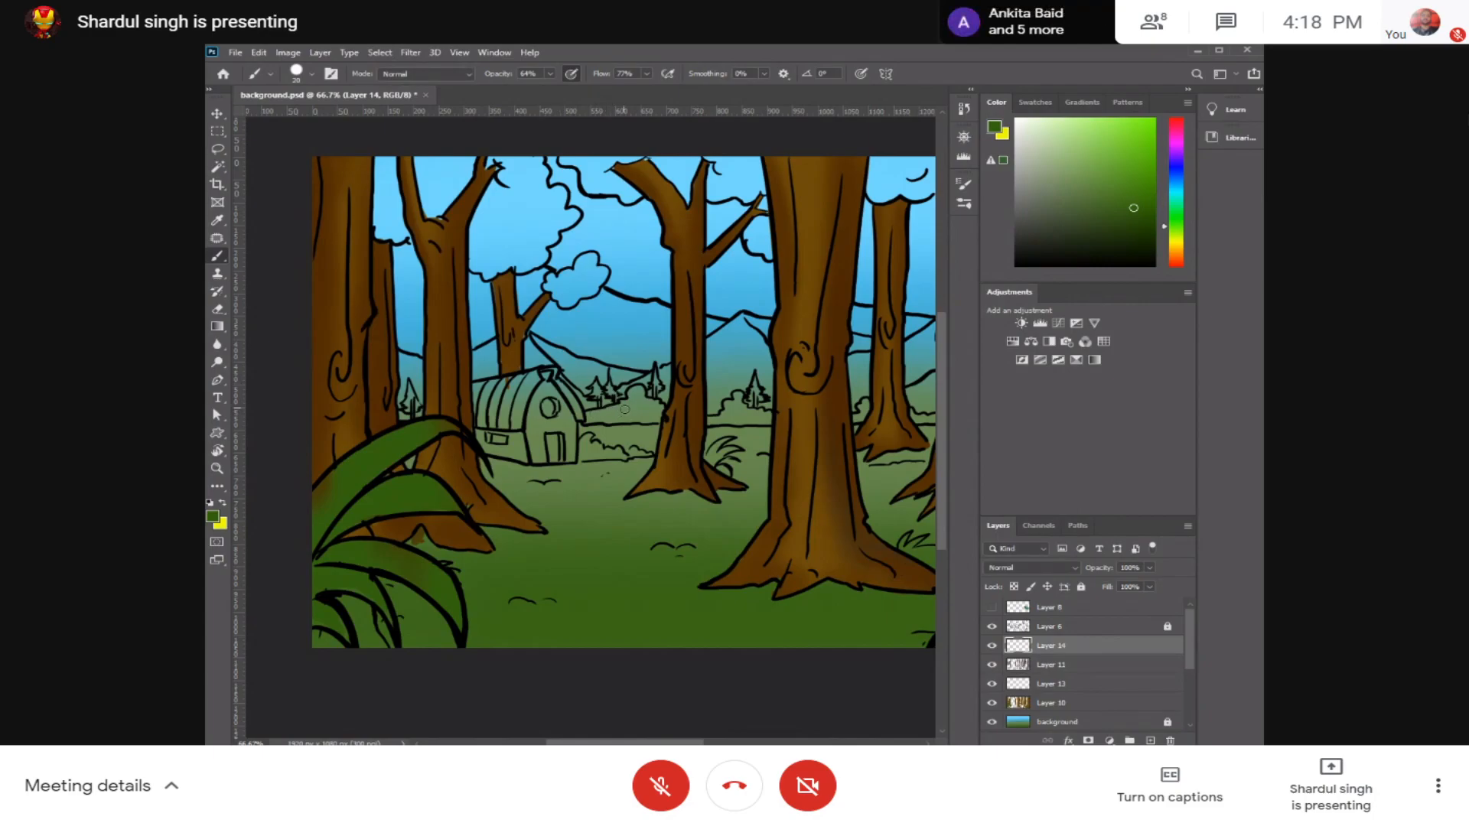
pyautogui.click(549, 74)
pyautogui.click(647, 75)
pyautogui.moveTo(646, 89); pyautogui.dragTo(664, 90)
pyautogui.click(570, 77)
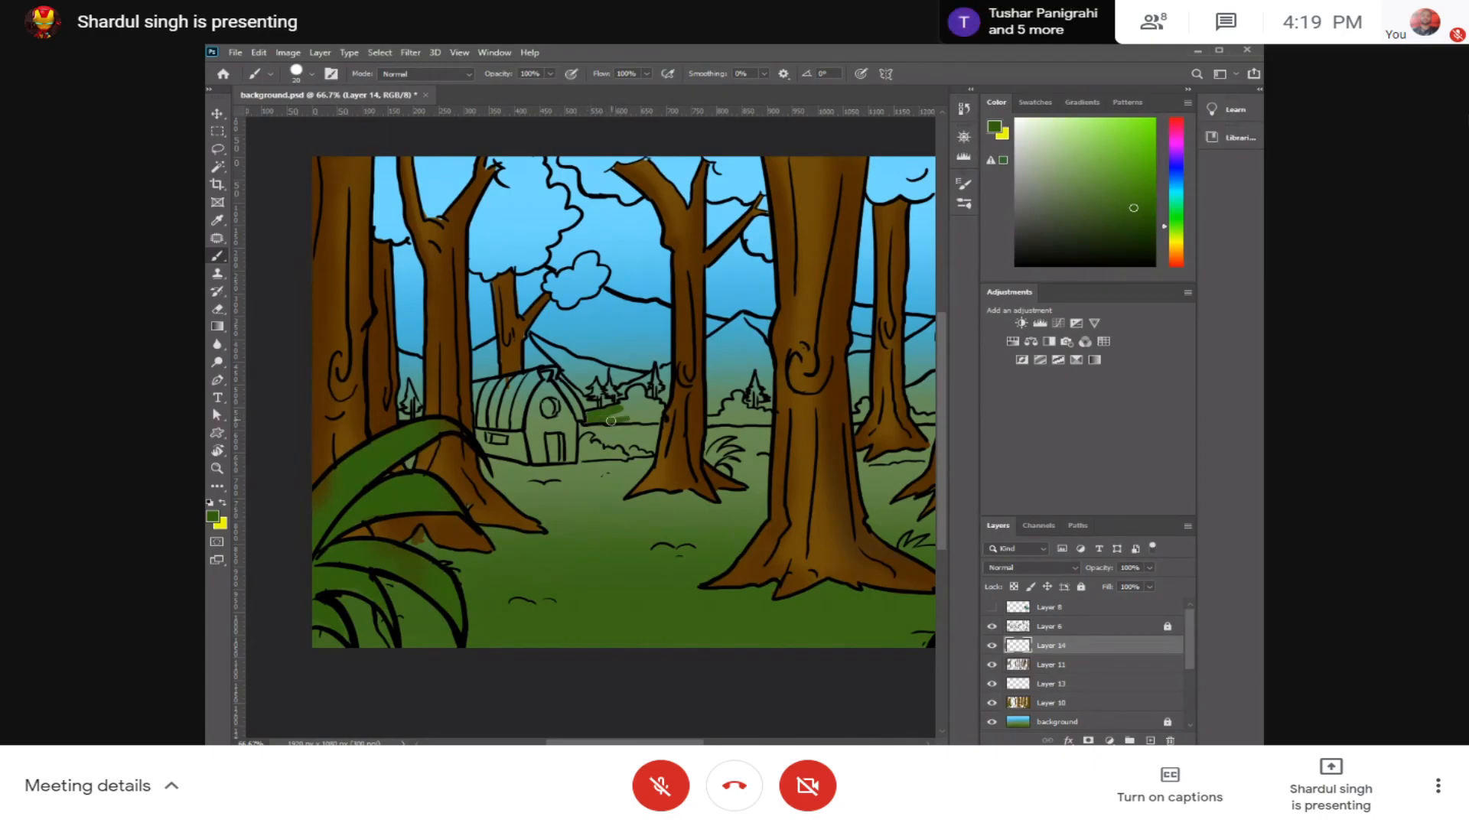
# Step: Fill the hedge beside the hut and the bush between the next two trunks with dark green
pyautogui.scroll(3, 643, 429)
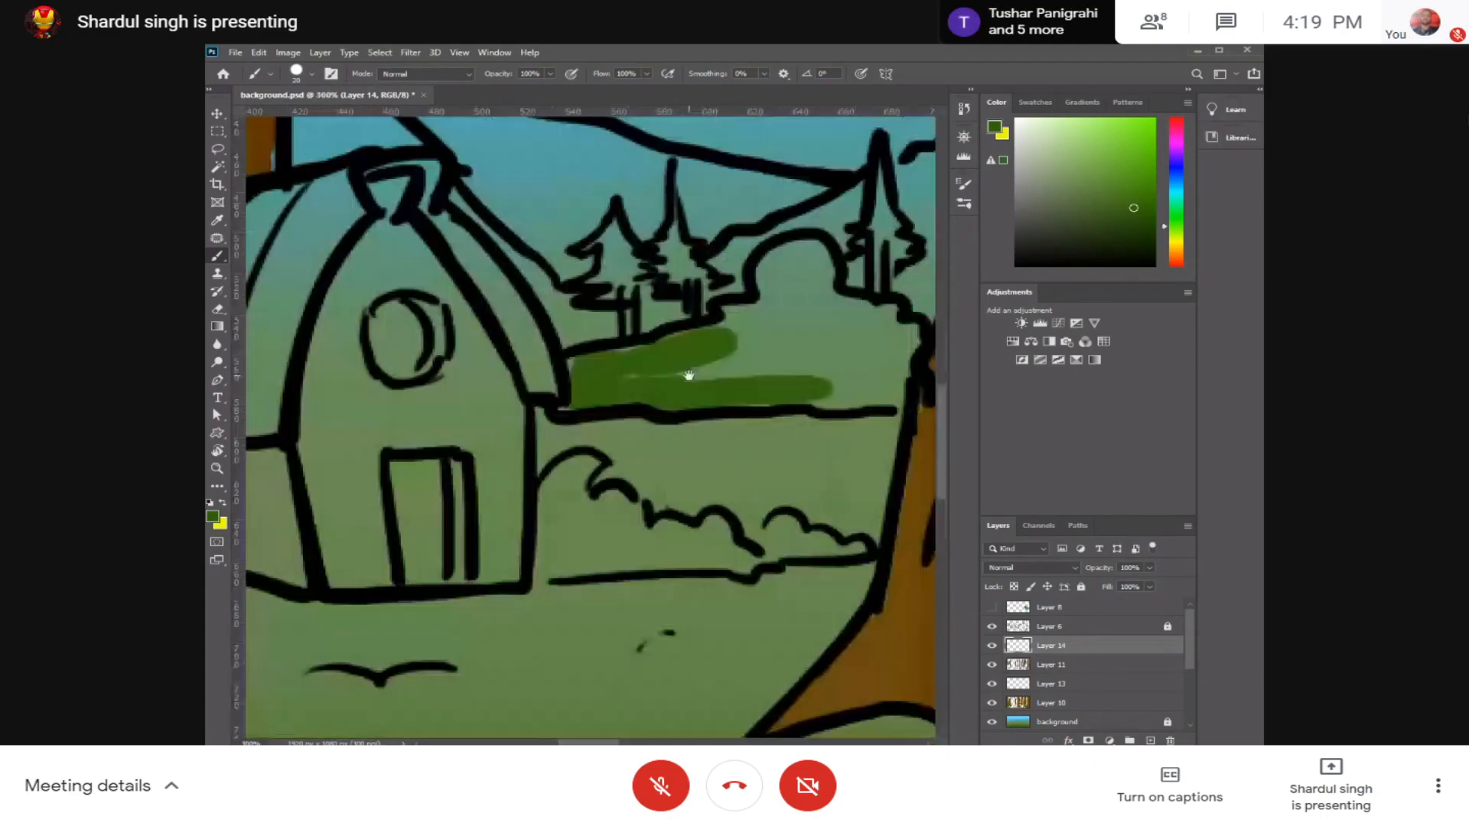
pyautogui.click(643, 327)
pyautogui.moveTo(647, 327)
pyautogui.mouseDown()
pyautogui.moveTo(615, 373)
pyautogui.moveTo(496, 420)
pyautogui.moveTo(544, 409)
pyautogui.moveTo(429, 429)
pyautogui.moveTo(422, 470)
pyautogui.moveTo(628, 429)
pyautogui.moveTo(581, 439)
pyautogui.moveTo(638, 449)
pyautogui.moveTo(581, 450)
pyautogui.moveTo(738, 455)
pyautogui.moveTo(752, 392)
pyautogui.moveTo(697, 432)
pyautogui.moveTo(682, 398)
pyautogui.moveTo(637, 383)
pyautogui.moveTo(631, 331)
pyautogui.moveTo(663, 342)
pyautogui.mouseUp()
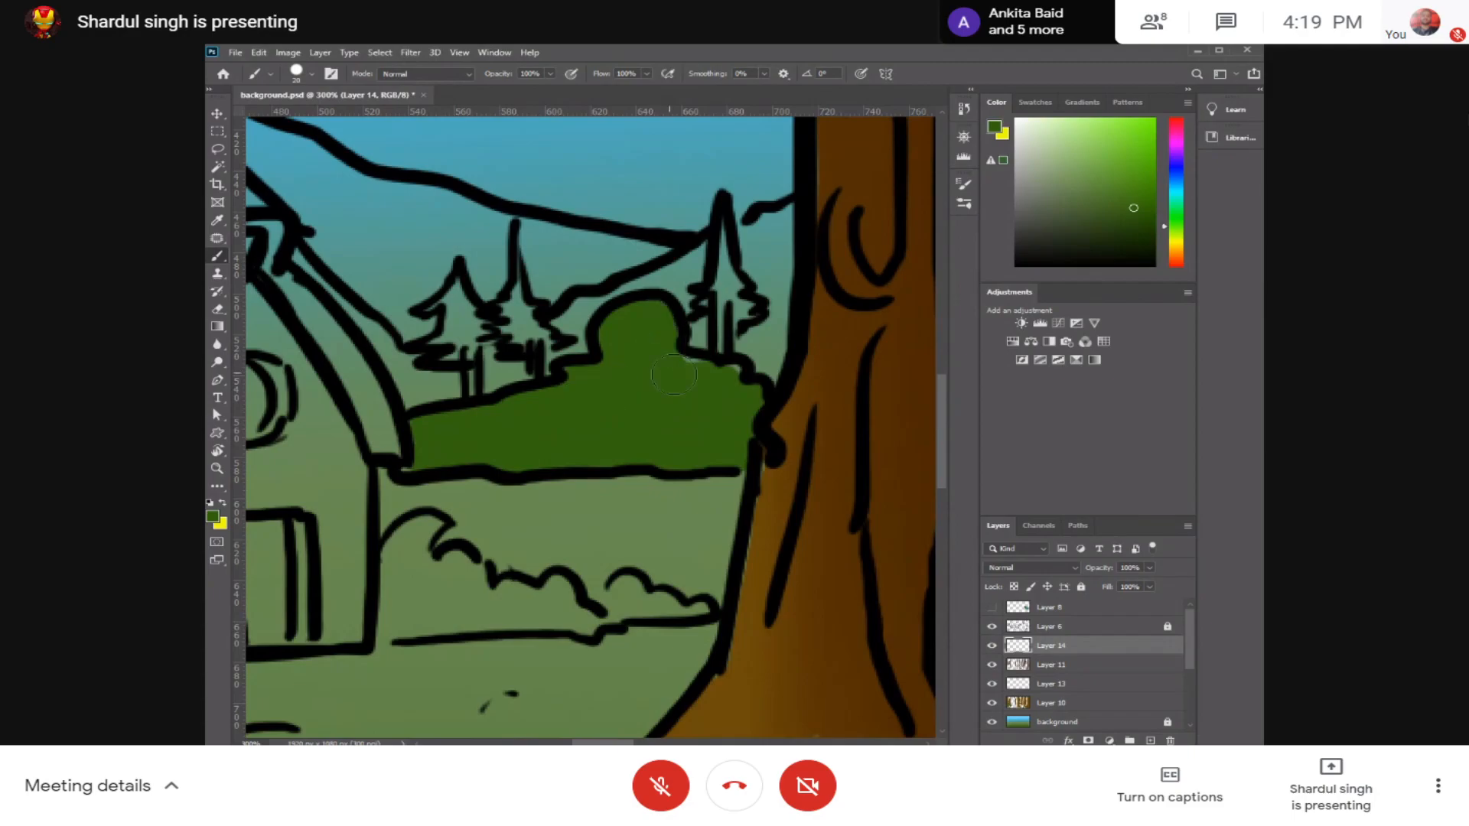
pyautogui.hscroll(5, 673, 375)
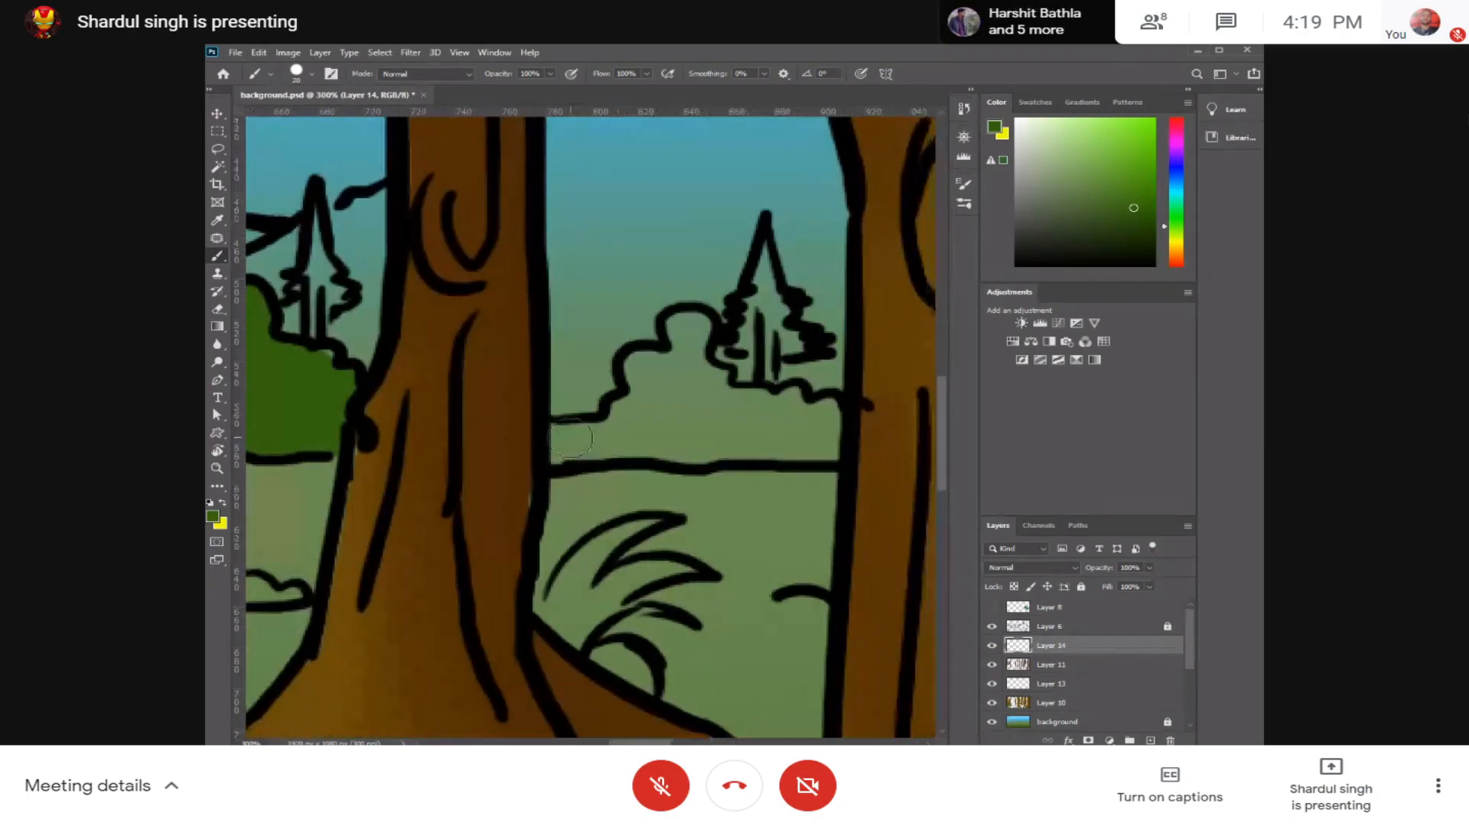
pyautogui.moveTo(570, 438)
pyautogui.mouseDown()
pyautogui.moveTo(824, 446)
pyautogui.moveTo(786, 414)
pyautogui.moveTo(610, 417)
pyautogui.moveTo(655, 394)
pyautogui.moveTo(652, 374)
pyautogui.moveTo(688, 336)
pyautogui.moveTo(687, 382)
pyautogui.moveTo(804, 416)
pyautogui.mouseUp()
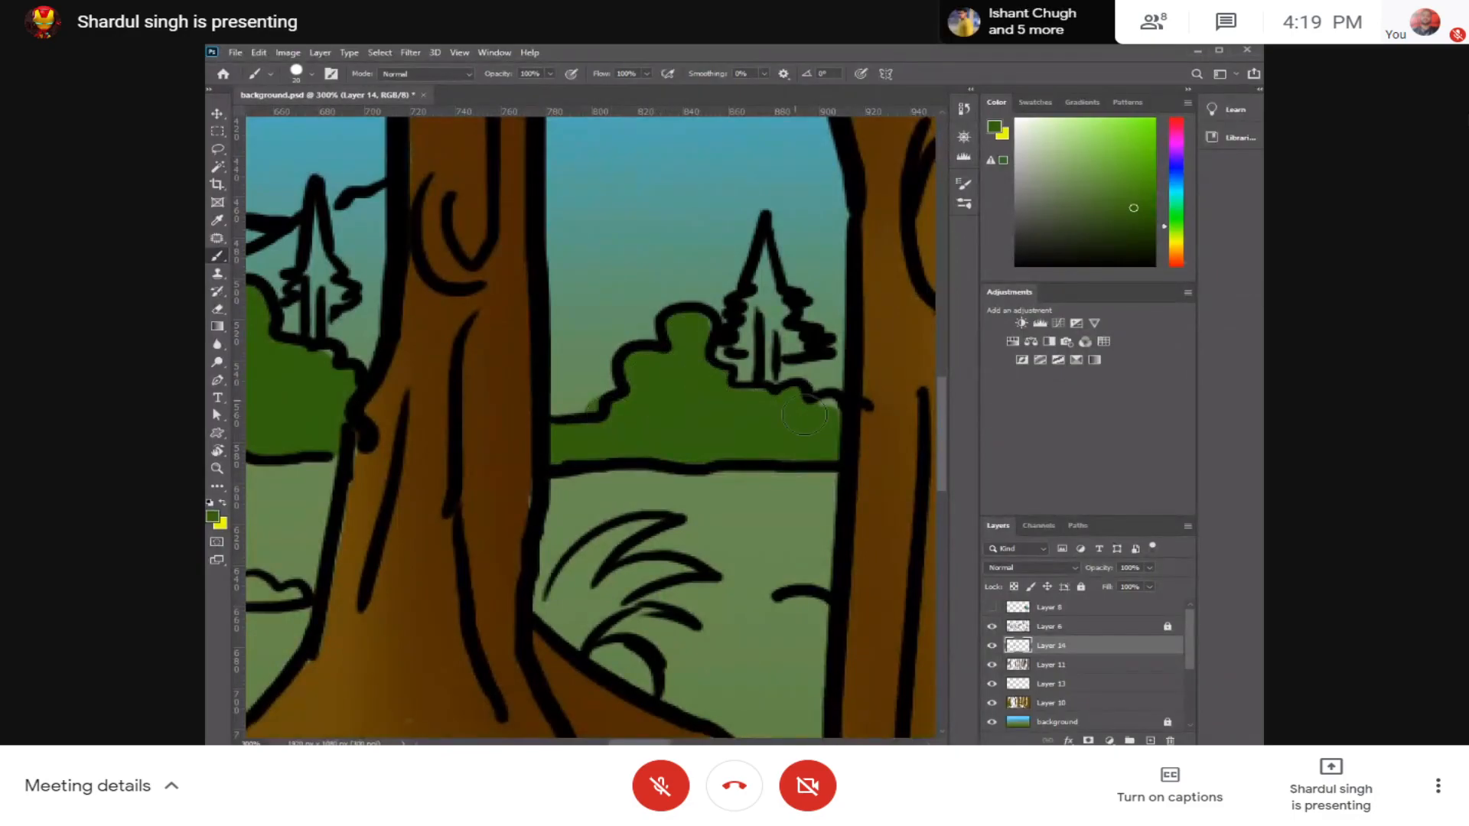
# Step: Fill the background bush sections on both sides of the thin trunk behind the large central tree with dark green
pyautogui.hscroll(10, 804, 416)
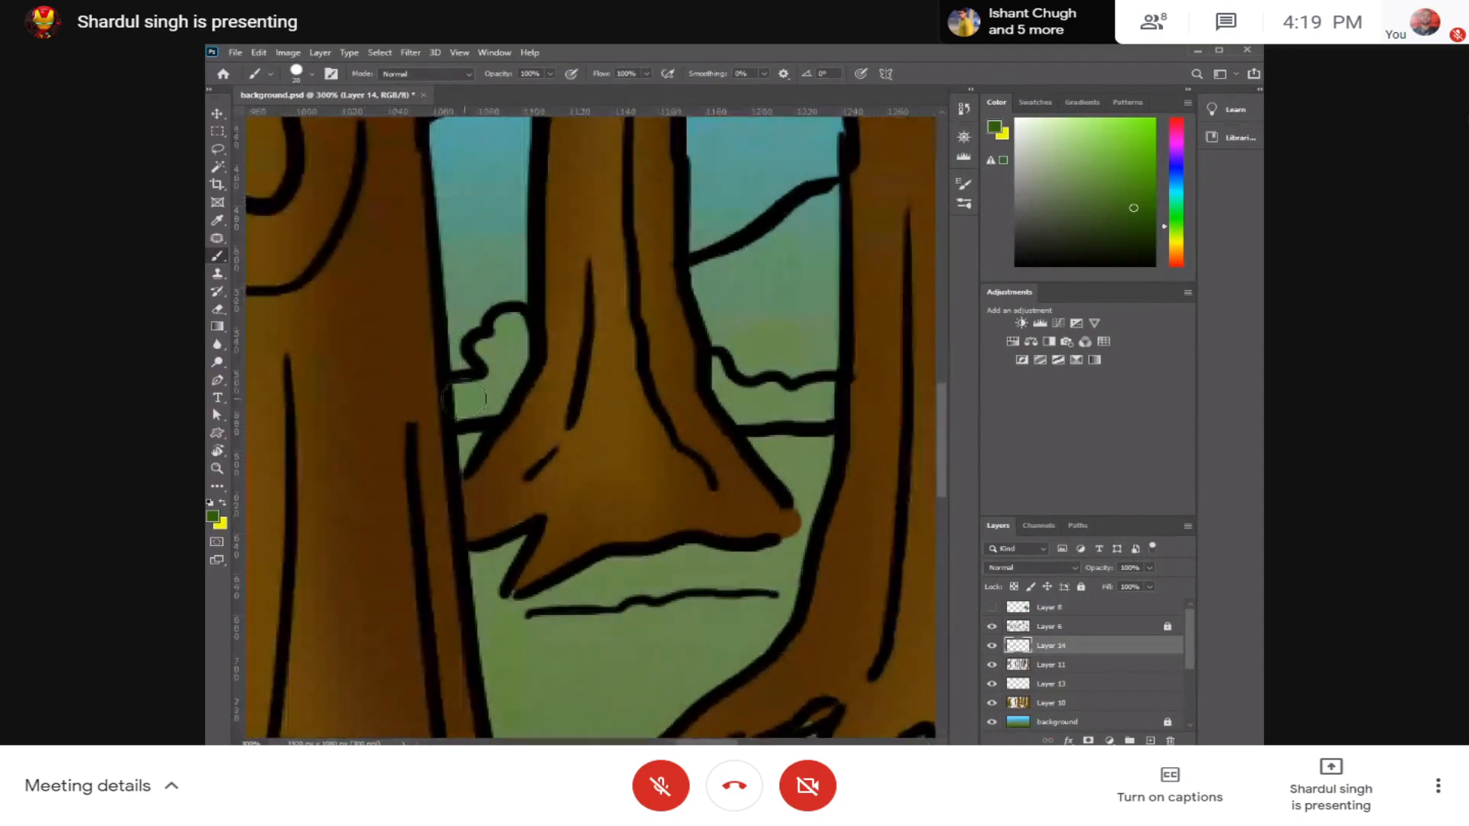
pyautogui.moveTo(463, 399)
pyautogui.mouseDown()
pyautogui.moveTo(499, 382)
pyautogui.moveTo(497, 396)
pyautogui.moveTo(522, 354)
pyautogui.moveTo(493, 350)
pyautogui.moveTo(504, 329)
pyautogui.moveTo(532, 340)
pyautogui.mouseUp()
pyautogui.moveTo(711, 360)
pyautogui.mouseDown()
pyautogui.moveTo(727, 401)
pyautogui.moveTo(820, 404)
pyautogui.mouseUp()
pyautogui.press('space')
pyautogui.moveTo(704, 415); pyautogui.dragTo(879, 383)
# Step: Examine the forest scene from the large foreground fern to the trees opposite for foliage that still lacks colour
pyautogui.hotkey('ctrl', '-')
pyautogui.hotkey('ctrl', '-')
pyautogui.hotkey('ctrl', '-')
pyautogui.press('space')
pyautogui.moveTo(518, 410)
pyautogui.mouseDown()
pyautogui.moveTo(899, 393)
pyautogui.moveTo(903, 364)
pyautogui.mouseUp()
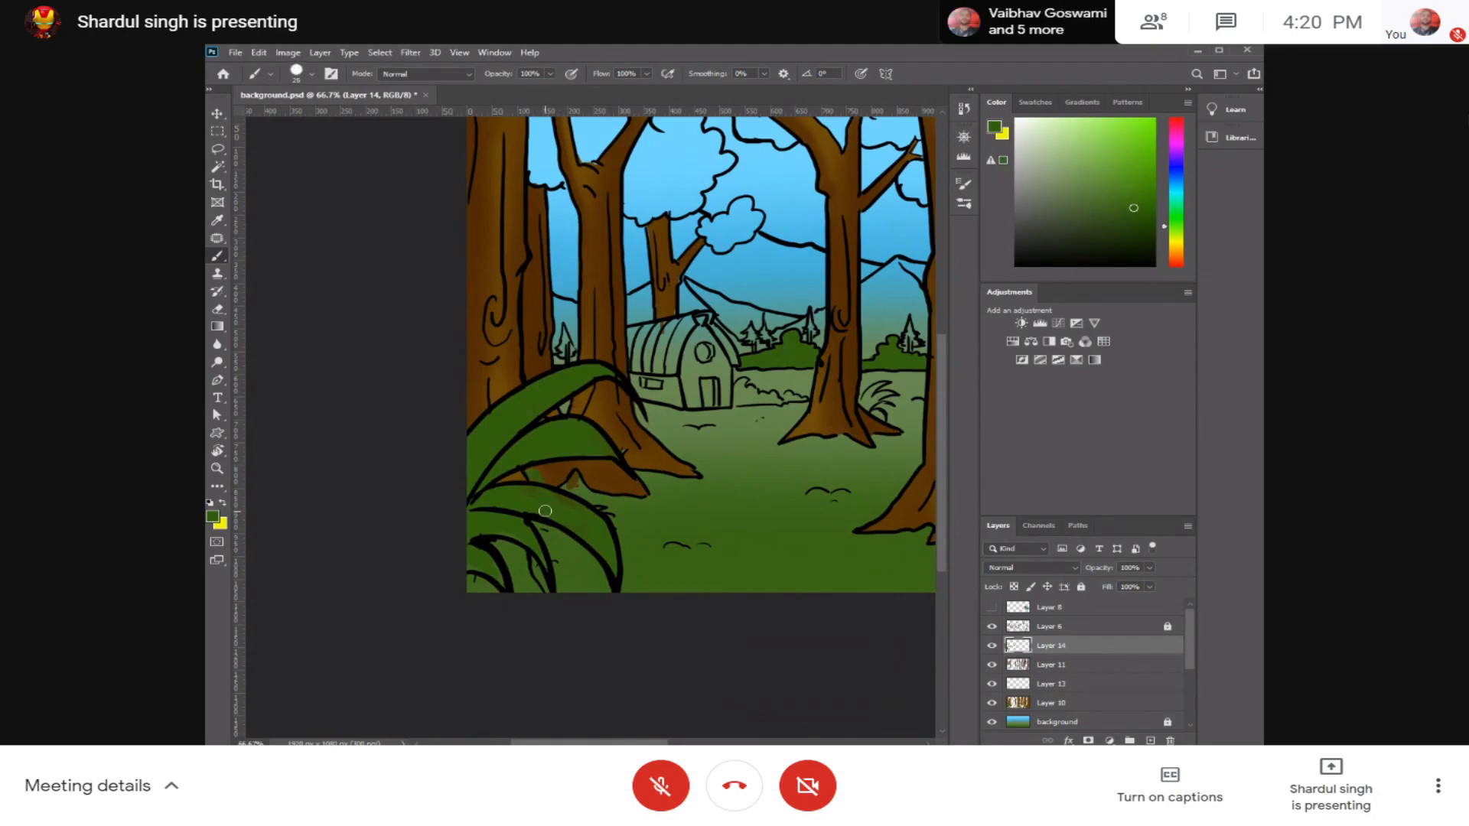
pyautogui.moveTo(761, 283); pyautogui.dragTo(607, 459)
pyautogui.moveTo(777, 516); pyautogui.dragTo(595, 440)
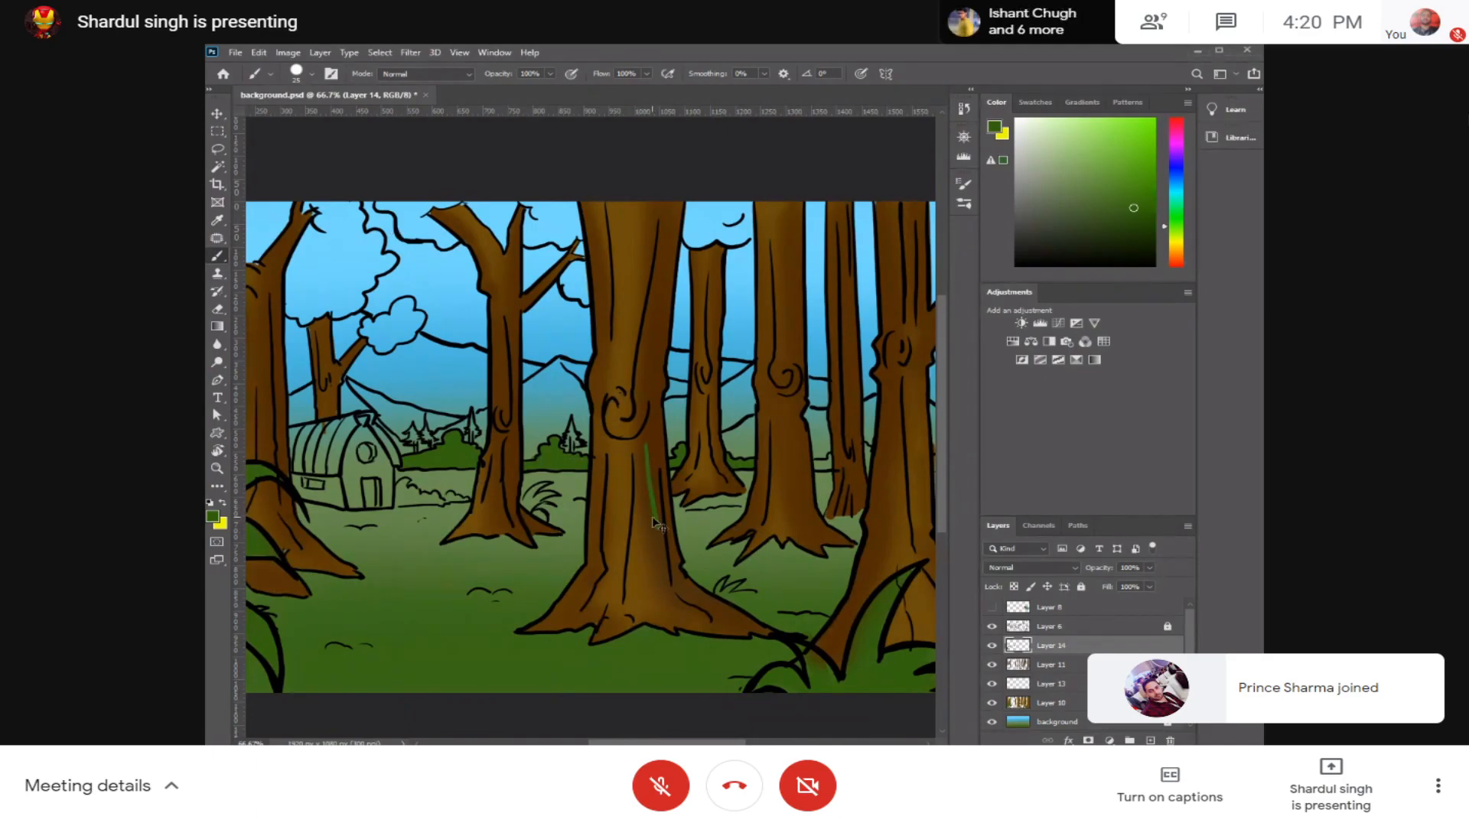
pyautogui.moveTo(651, 427); pyautogui.dragTo(652, 525)
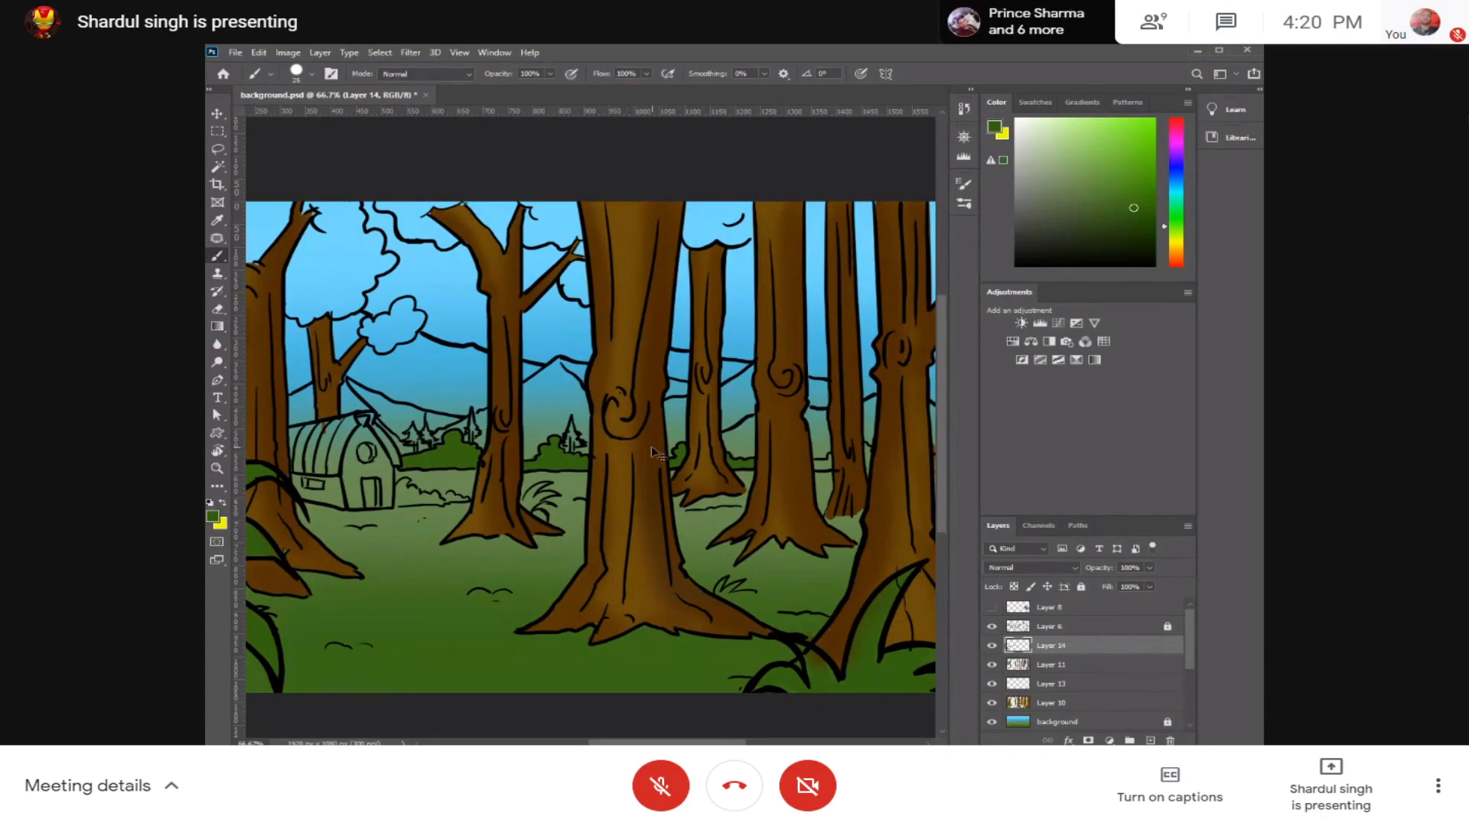
pyautogui.hscroll(-5, 650, 447)
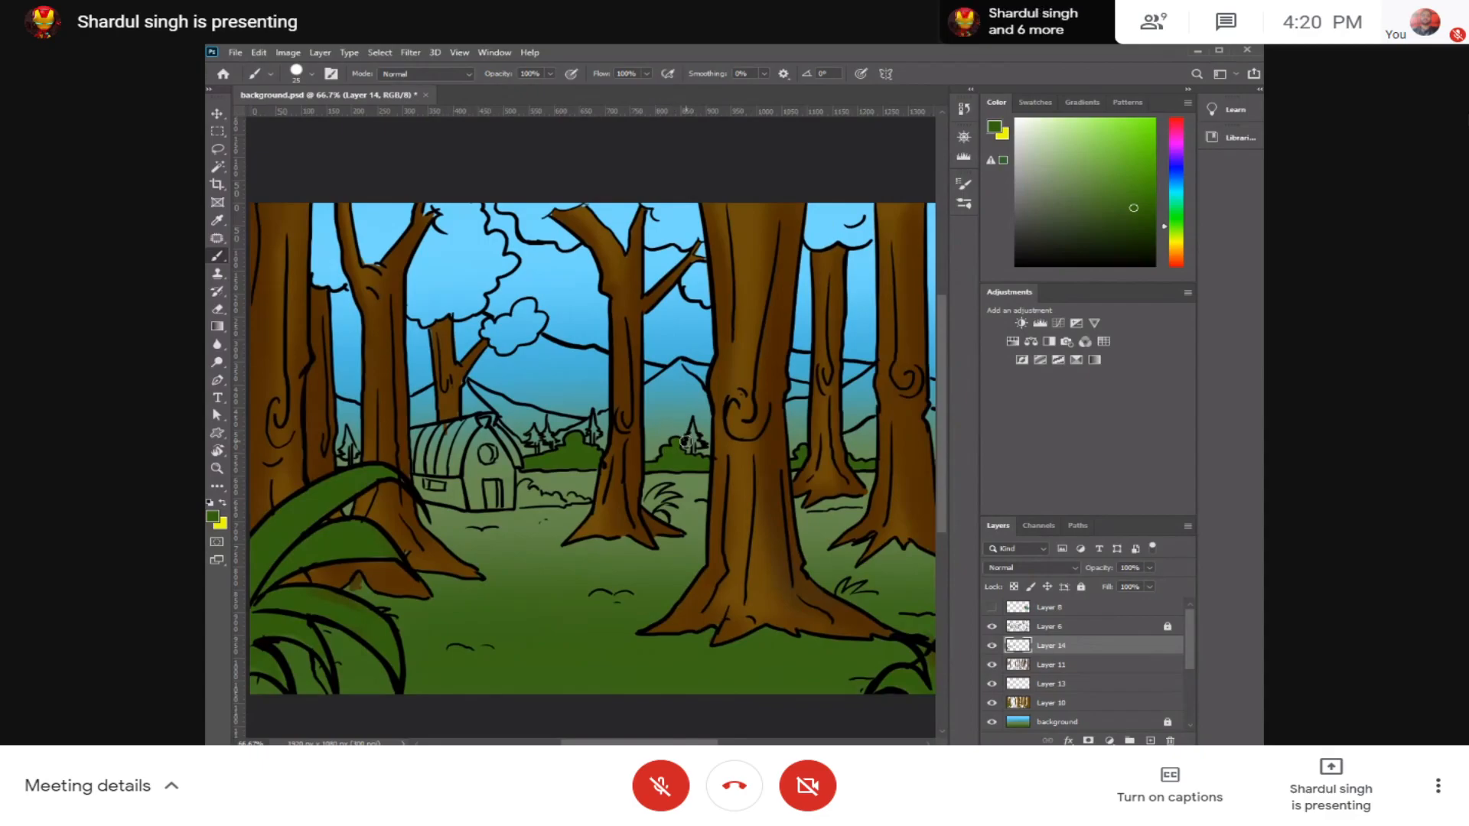
pyautogui.hotkey('ctrl', '+')
pyautogui.moveTo(597, 454); pyautogui.dragTo(725, 423)
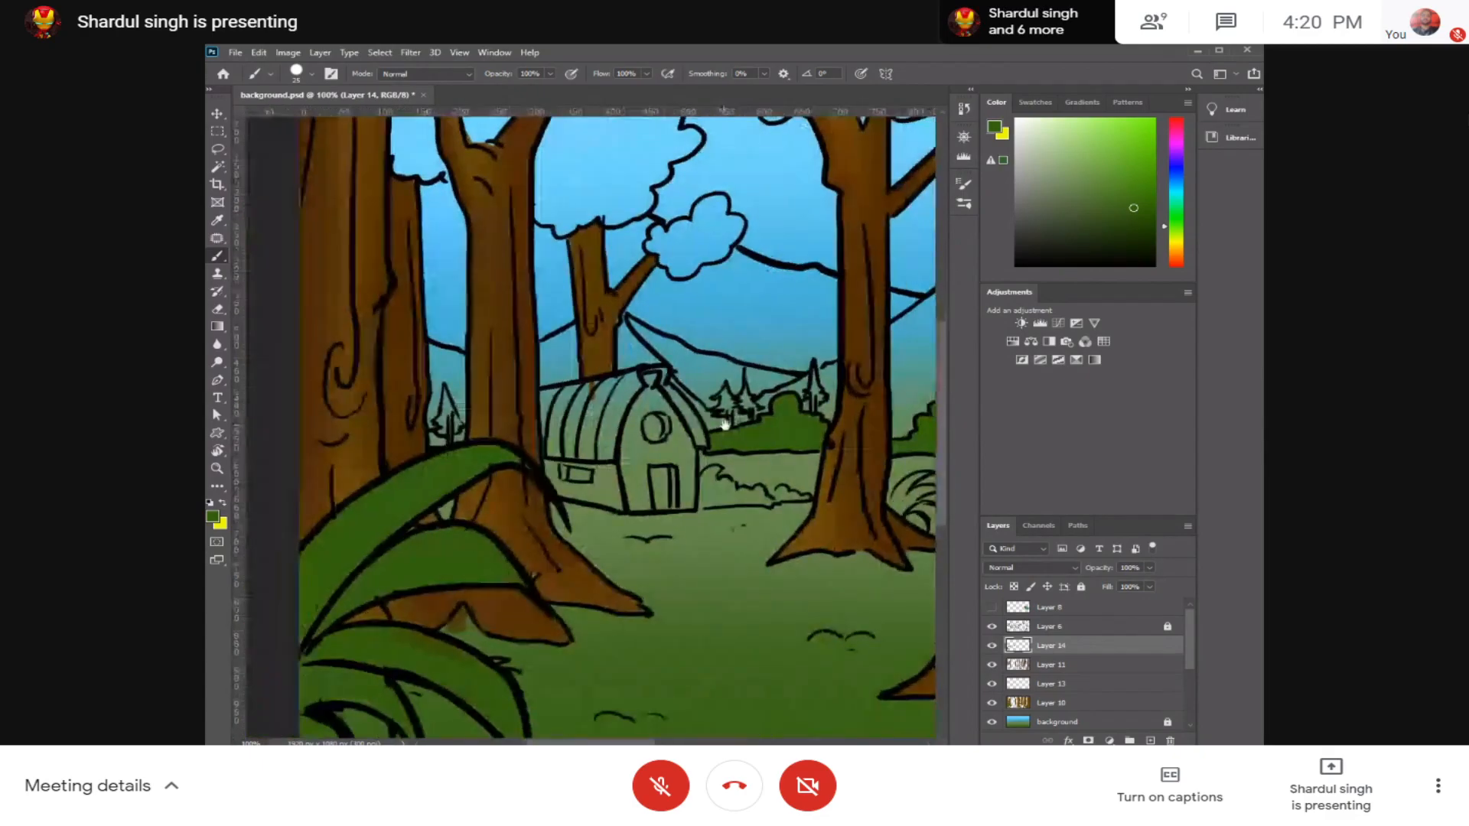
pyautogui.moveTo(793, 455)
pyautogui.mouseDown()
pyautogui.moveTo(689, 437)
pyautogui.moveTo(773, 427)
pyautogui.moveTo(528, 436)
pyautogui.moveTo(417, 460)
pyautogui.mouseUp()
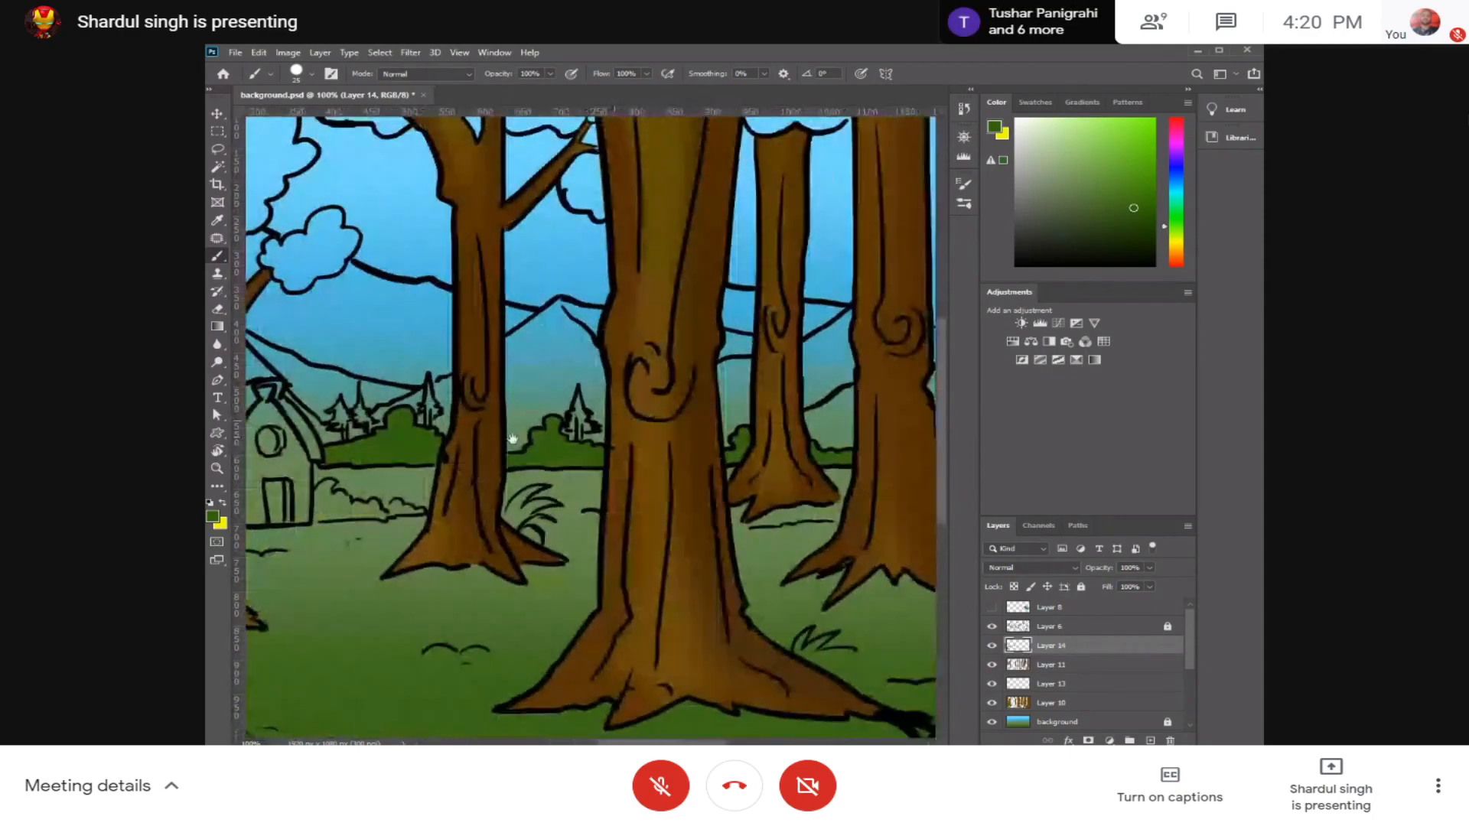
# Step: Pick a much darker green, reduce the brush size, and fill the pine tree beside the large central trunk
pyautogui.moveTo(1136, 221); pyautogui.dragTo(1144, 244)
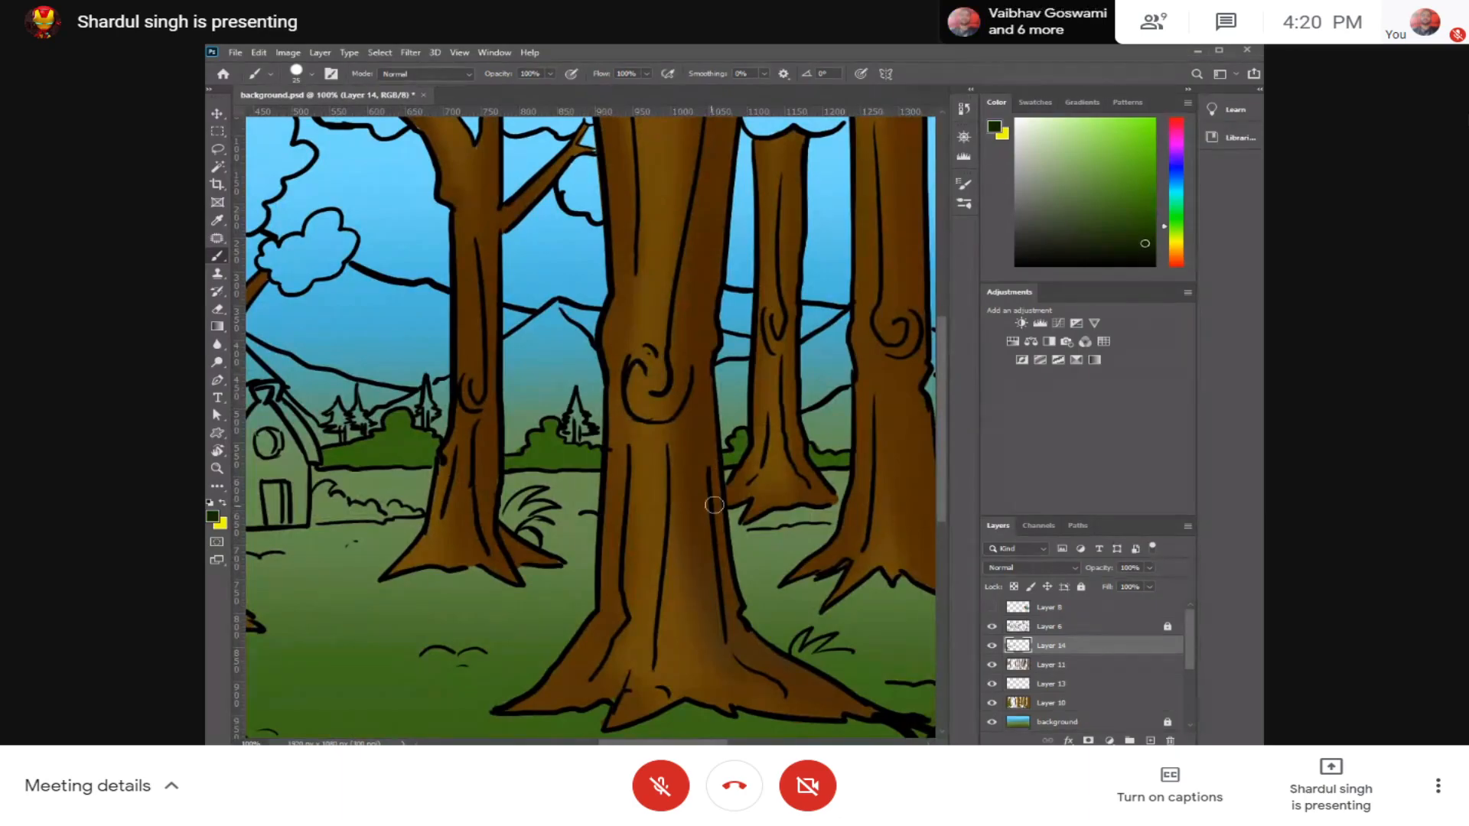
pyautogui.hotkey('ctrl', '+')
pyautogui.hotkey('ctrl', '+')
pyautogui.hotkey('ctrl', '+')
pyautogui.moveTo(492, 410); pyautogui.dragTo(641, 437)
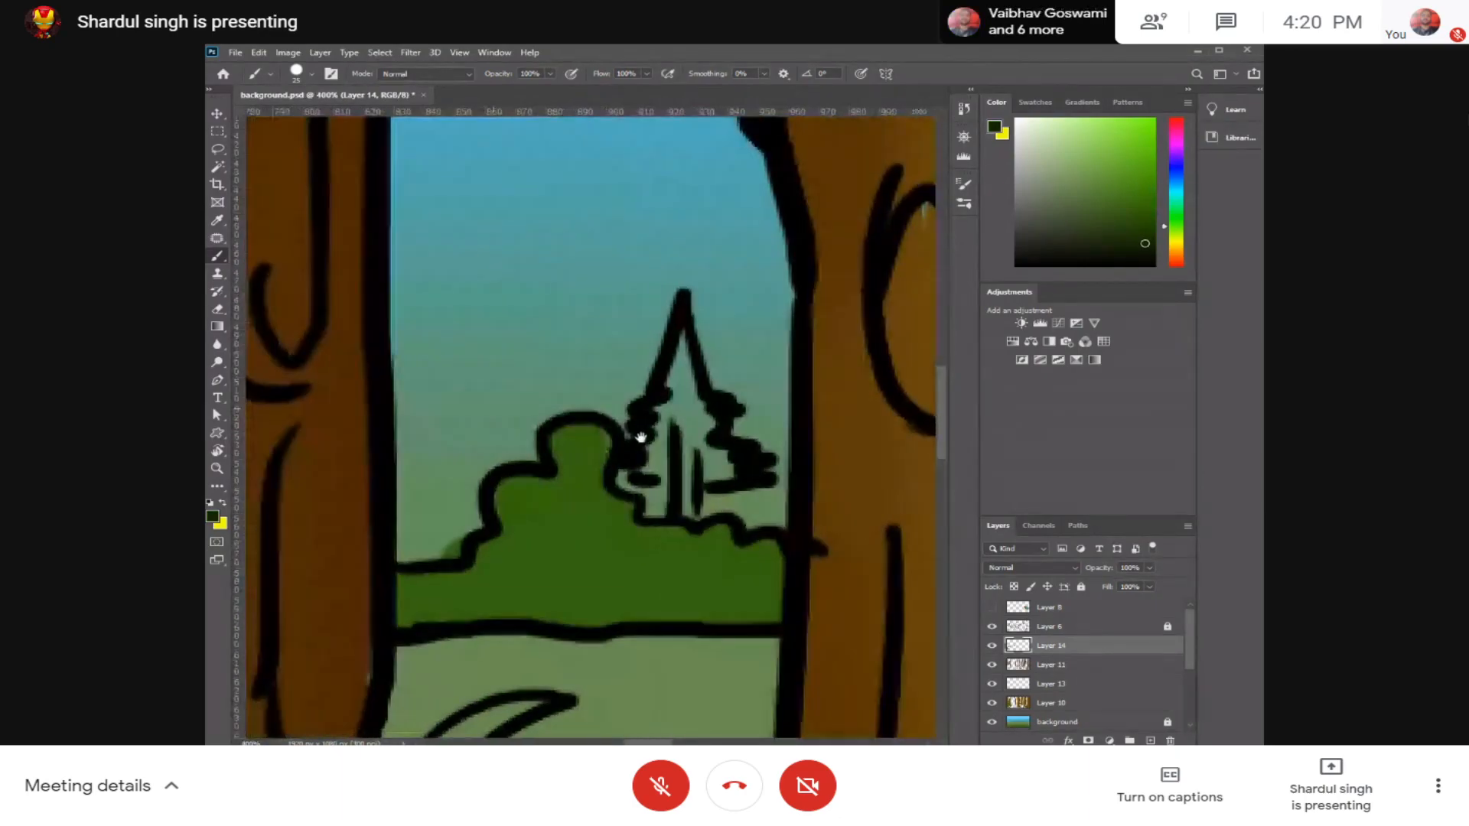
pyautogui.press('[')
pyautogui.press('[')
pyautogui.press('[')
pyautogui.press('[')
pyautogui.moveTo(678, 359)
pyautogui.mouseDown()
pyautogui.moveTo(676, 407)
pyautogui.moveTo(688, 415)
pyautogui.moveTo(690, 388)
pyautogui.moveTo(693, 407)
pyautogui.moveTo(688, 365)
pyautogui.moveTo(688, 418)
pyautogui.moveTo(704, 434)
pyautogui.moveTo(690, 507)
pyautogui.moveTo(656, 505)
pyautogui.moveTo(690, 458)
pyautogui.moveTo(654, 468)
pyautogui.moveTo(674, 495)
pyautogui.moveTo(682, 457)
pyautogui.moveTo(656, 471)
pyautogui.moveTo(726, 470)
pyautogui.moveTo(654, 449)
pyautogui.moveTo(682, 407)
pyautogui.moveTo(671, 388)
pyautogui.moveTo(670, 404)
pyautogui.moveTo(708, 411)
pyautogui.moveTo(661, 408)
pyautogui.moveTo(700, 430)
pyautogui.moveTo(708, 460)
pyautogui.moveTo(643, 461)
pyautogui.moveTo(688, 507)
pyautogui.mouseUp()
pyautogui.hotkey('ctrl', 'z')
pyautogui.hotkey('ctrl', 'z')
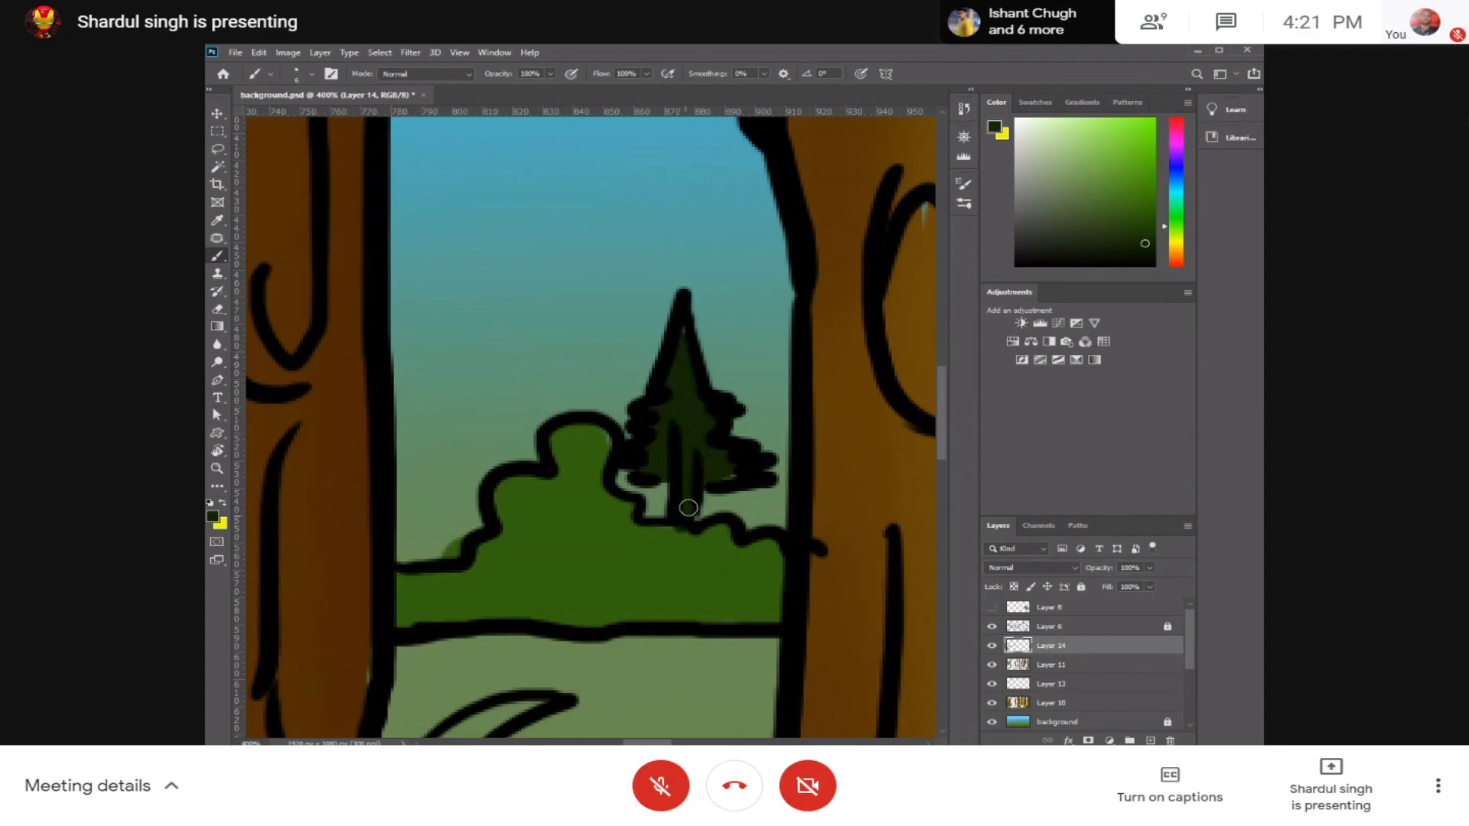
# Step: Fill the three pine trees behind the hedge near the hut with the very dark green
pyautogui.moveTo(527, 440); pyautogui.dragTo(876, 420)
pyautogui.moveTo(402, 446); pyautogui.dragTo(763, 422)
pyautogui.moveTo(802, 339)
pyautogui.mouseDown()
pyautogui.moveTo(796, 407)
pyautogui.moveTo(791, 345)
pyautogui.moveTo(834, 364)
pyautogui.moveTo(785, 282)
pyautogui.moveTo(796, 251)
pyautogui.moveTo(818, 326)
pyautogui.moveTo(799, 248)
pyautogui.moveTo(835, 352)
pyautogui.moveTo(810, 374)
pyautogui.moveTo(787, 351)
pyautogui.mouseUp()
pyautogui.moveTo(544, 349)
pyautogui.mouseDown()
pyautogui.moveTo(527, 321)
pyautogui.moveTo(508, 349)
pyautogui.moveTo(560, 394)
pyautogui.moveTo(552, 437)
pyautogui.moveTo(552, 385)
pyautogui.moveTo(488, 386)
pyautogui.moveTo(456, 416)
pyautogui.moveTo(474, 407)
pyautogui.moveTo(418, 395)
pyautogui.moveTo(449, 378)
pyautogui.moveTo(429, 372)
pyautogui.moveTo(436, 345)
pyautogui.moveTo(406, 353)
pyautogui.moveTo(447, 316)
pyautogui.moveTo(475, 421)
pyautogui.mouseUp()
pyautogui.moveTo(762, 402); pyautogui.dragTo(643, 407)
pyautogui.hotkey('ctrl', '-')
pyautogui.hotkey('ctrl', '-')
pyautogui.hotkey('ctrl', '-')
pyautogui.hotkey('ctrl', '-')
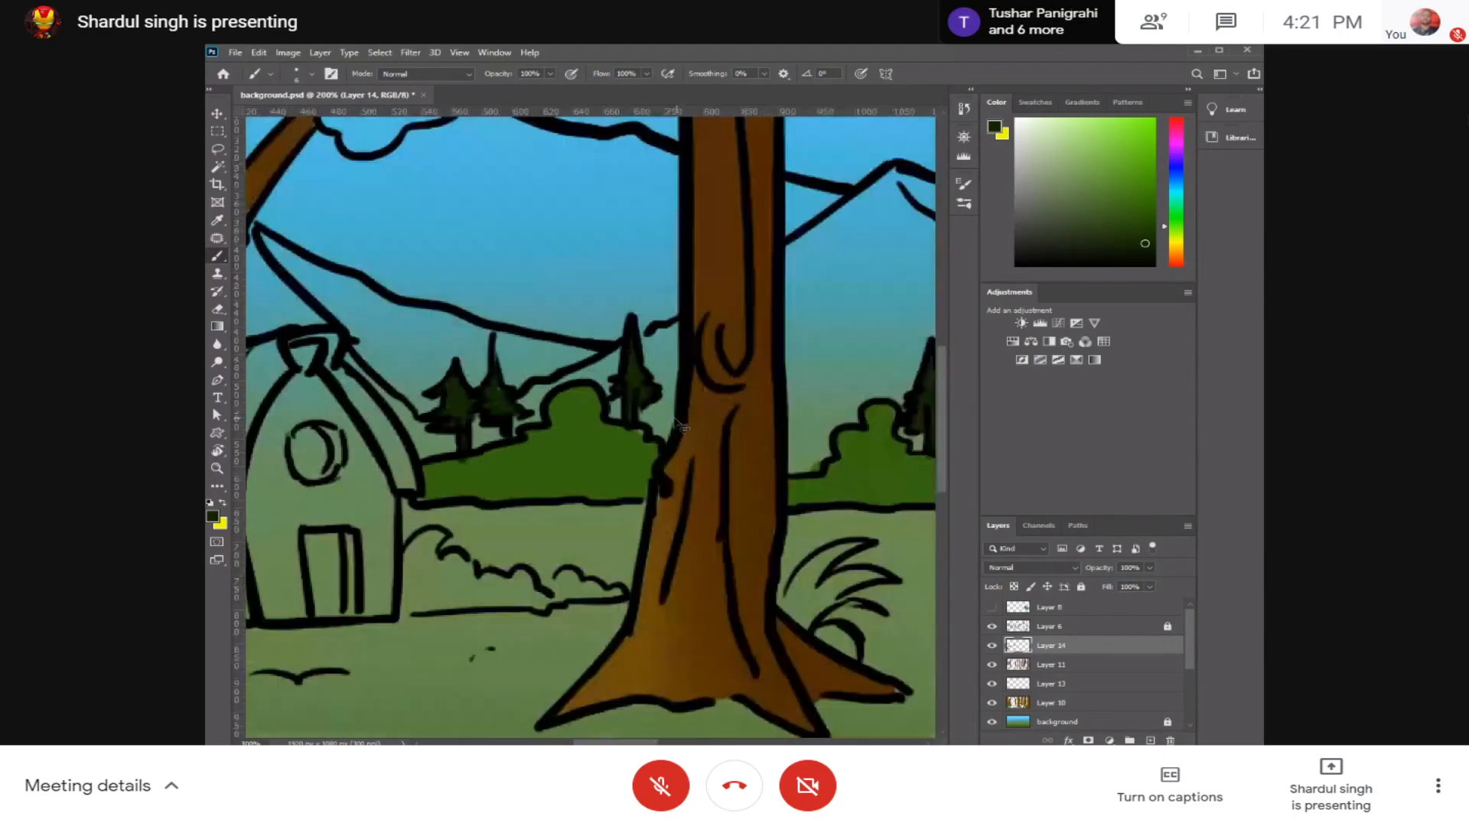
# Step: Sample the bush green and fill the small hedge section between the next two trunks beyond the large central tree
pyautogui.hotkey('ctrl', '+')
pyautogui.moveTo(799, 420)
pyautogui.mouseDown()
pyautogui.moveTo(420, 403)
pyautogui.moveTo(788, 396)
pyautogui.moveTo(531, 411)
pyautogui.mouseUp()
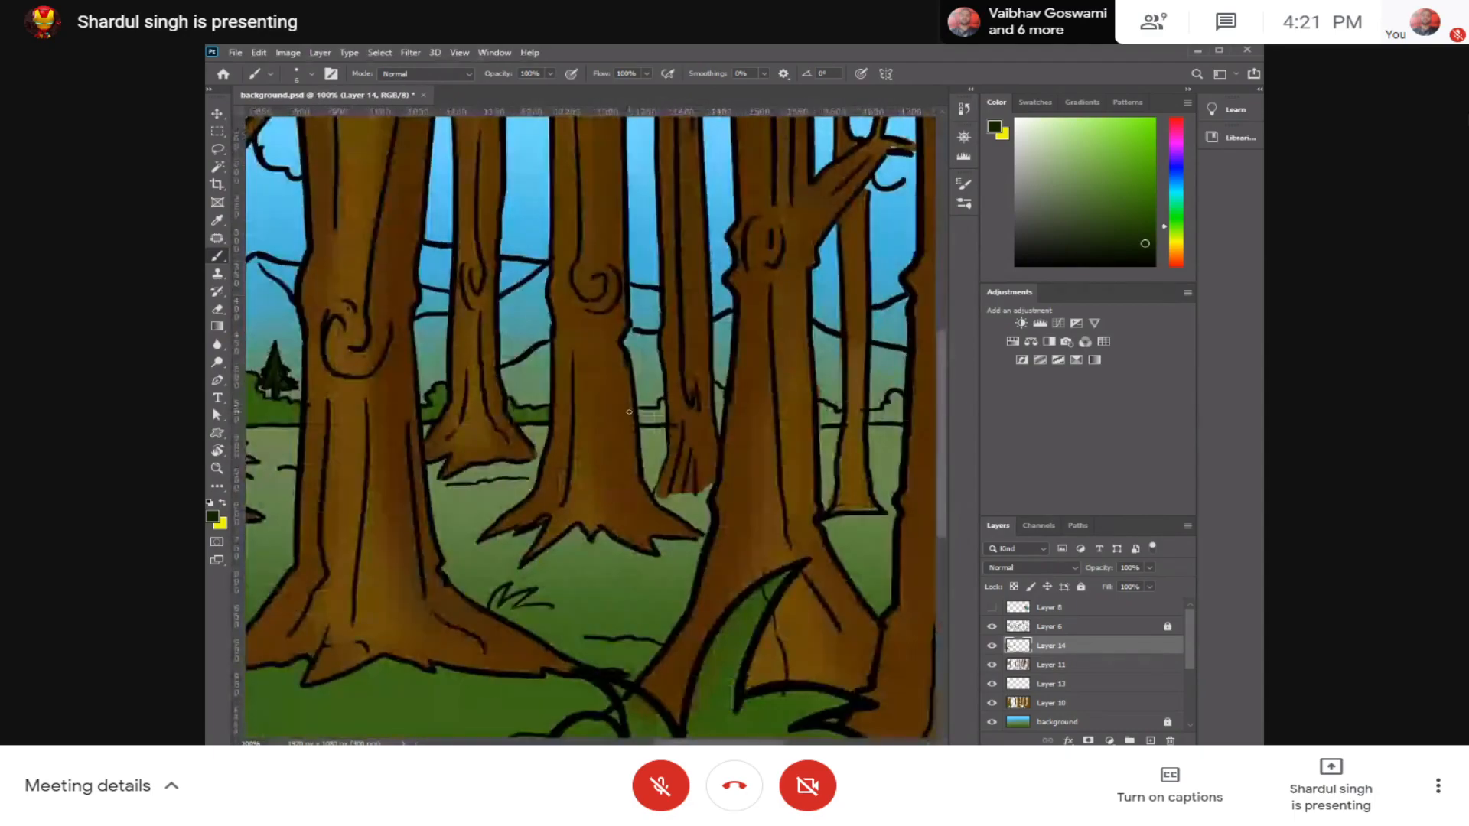
pyautogui.keyDown('alt'); pyautogui.click(531, 410); pyautogui.keyUp('alt')
pyautogui.moveTo(787, 414); pyautogui.dragTo(662, 421)
pyautogui.hotkey('ctrl', '+')
pyautogui.hotkey('ctrl', '+')
pyautogui.moveTo(466, 413); pyautogui.dragTo(651, 388)
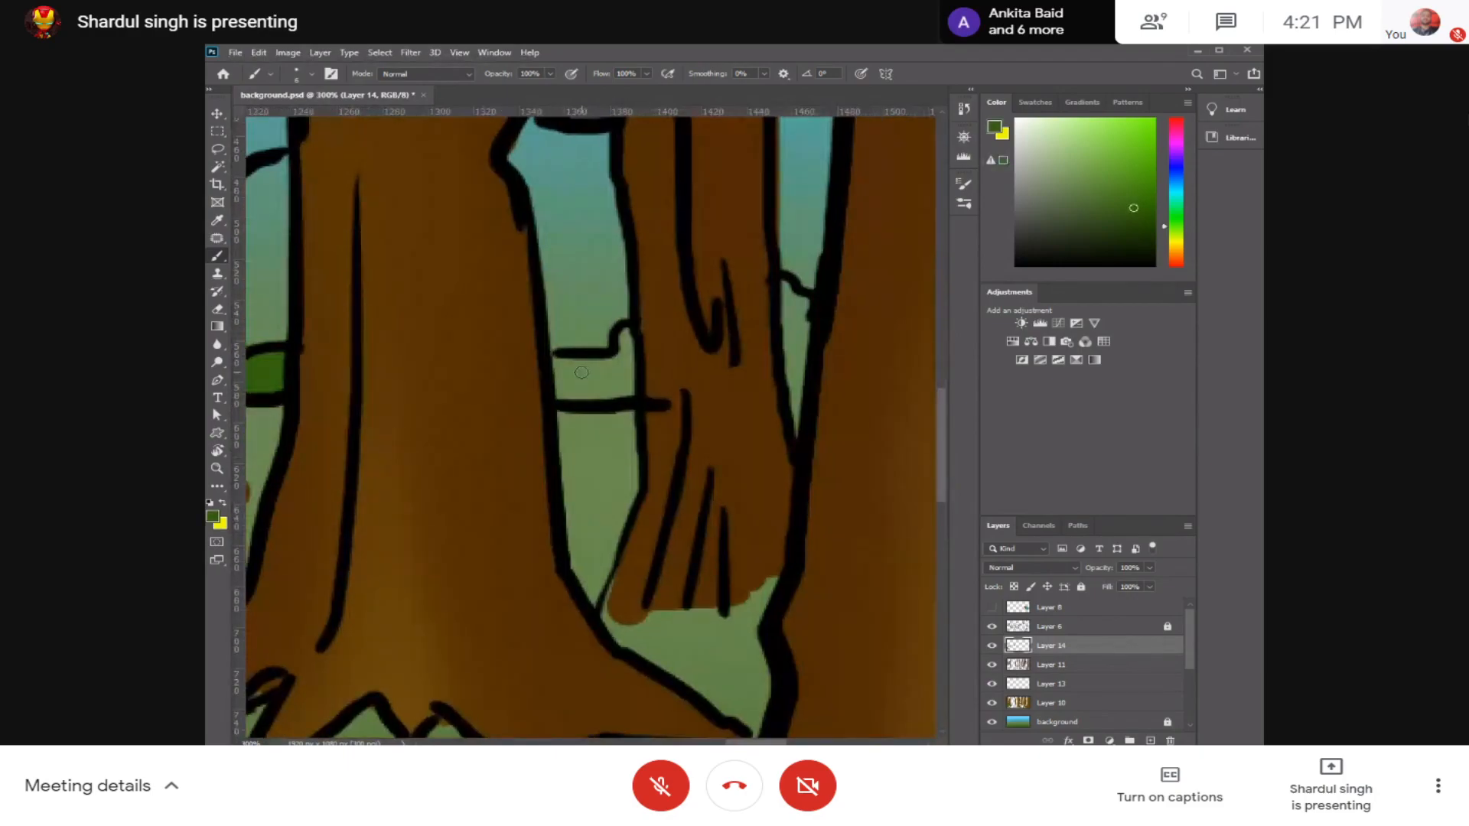
pyautogui.moveTo(556, 358)
pyautogui.mouseDown()
pyautogui.moveTo(558, 387)
pyautogui.moveTo(623, 349)
pyautogui.moveTo(629, 378)
pyautogui.moveTo(582, 380)
pyautogui.moveTo(612, 385)
pyautogui.moveTo(586, 397)
pyautogui.mouseUp()
# Step: Fill the narrow bush gap and the bushes on both sides of the last thin background trunk with the sampled green
pyautogui.moveTo(697, 384); pyautogui.dragTo(478, 410)
pyautogui.moveTo(568, 313)
pyautogui.mouseDown()
pyautogui.moveTo(583, 359)
pyautogui.moveTo(580, 322)
pyautogui.moveTo(575, 398)
pyautogui.mouseUp()
pyautogui.moveTo(851, 390)
pyautogui.mouseDown()
pyautogui.moveTo(609, 384)
pyautogui.moveTo(605, 357)
pyautogui.moveTo(648, 386)
pyautogui.moveTo(614, 364)
pyautogui.moveTo(623, 405)
pyautogui.moveTo(670, 403)
pyautogui.mouseUp()
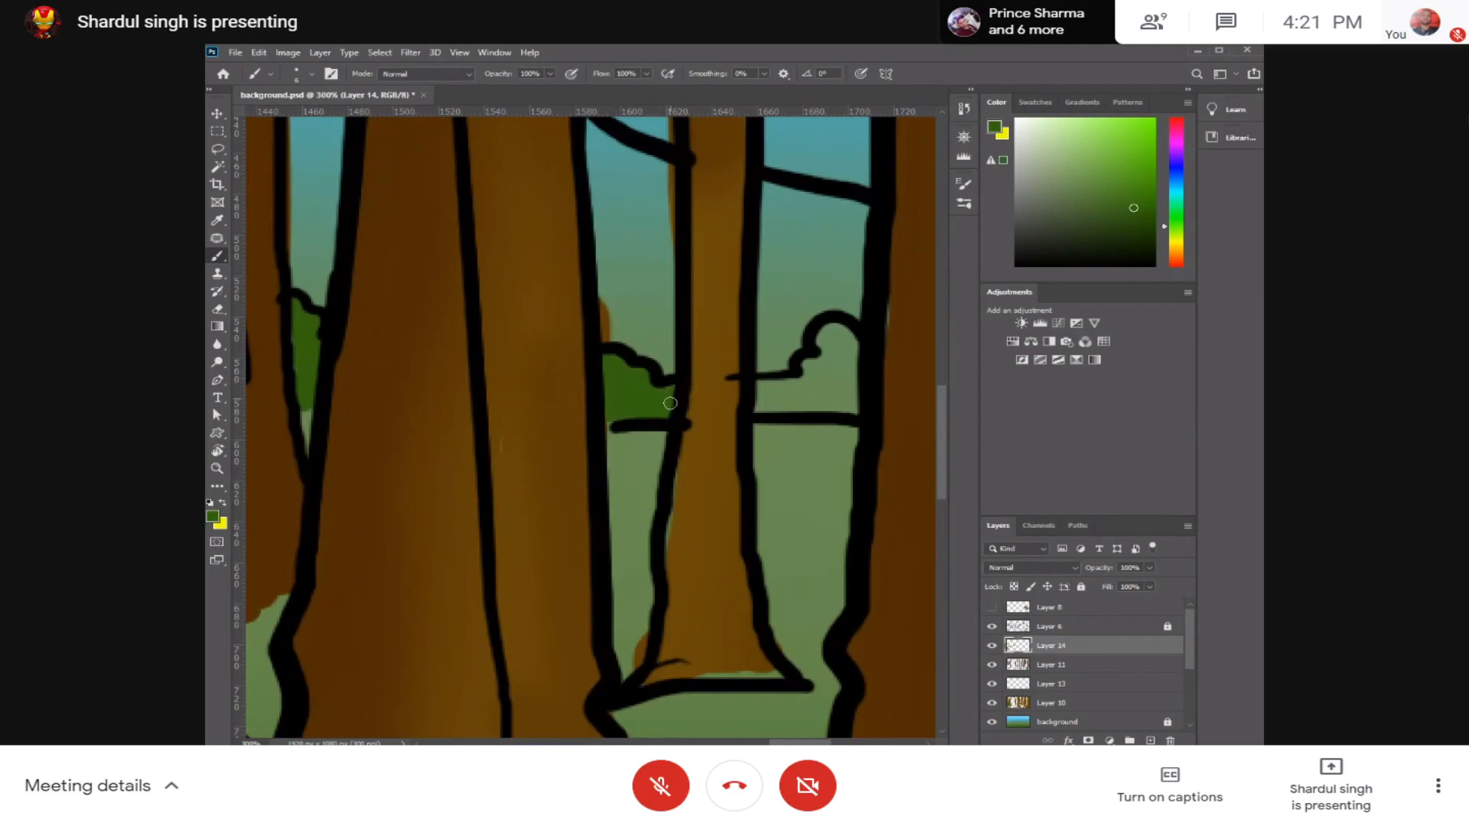
pyautogui.moveTo(761, 407)
pyautogui.mouseDown()
pyautogui.moveTo(814, 379)
pyautogui.moveTo(842, 346)
pyautogui.moveTo(848, 379)
pyautogui.moveTo(837, 359)
pyautogui.moveTo(817, 397)
pyautogui.moveTo(774, 399)
pyautogui.mouseUp()
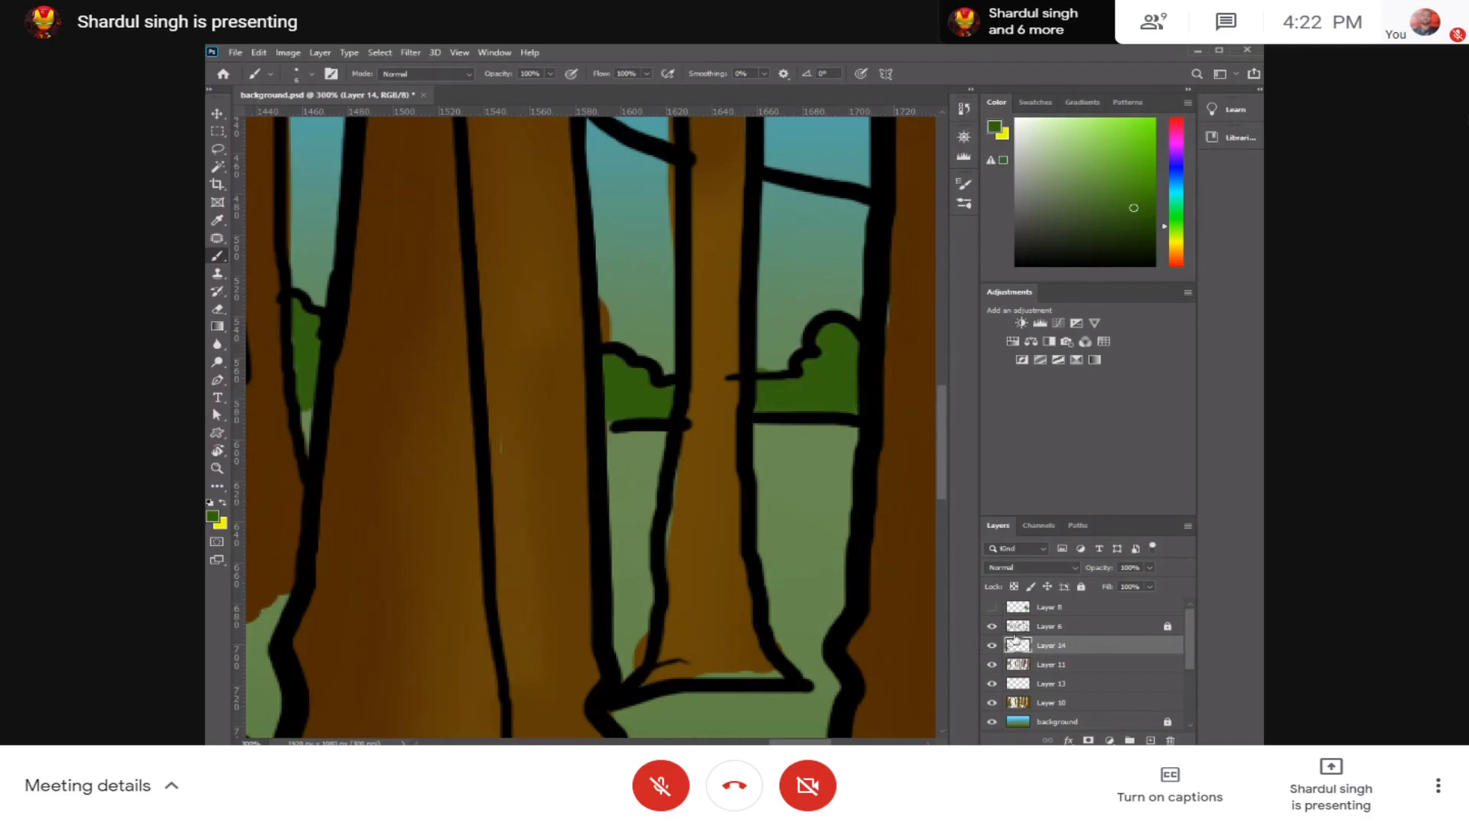
# Step: On Layer 10, sample the thin background trunk's brown and fill the unpainted gap at its base
pyautogui.click(1063, 703)
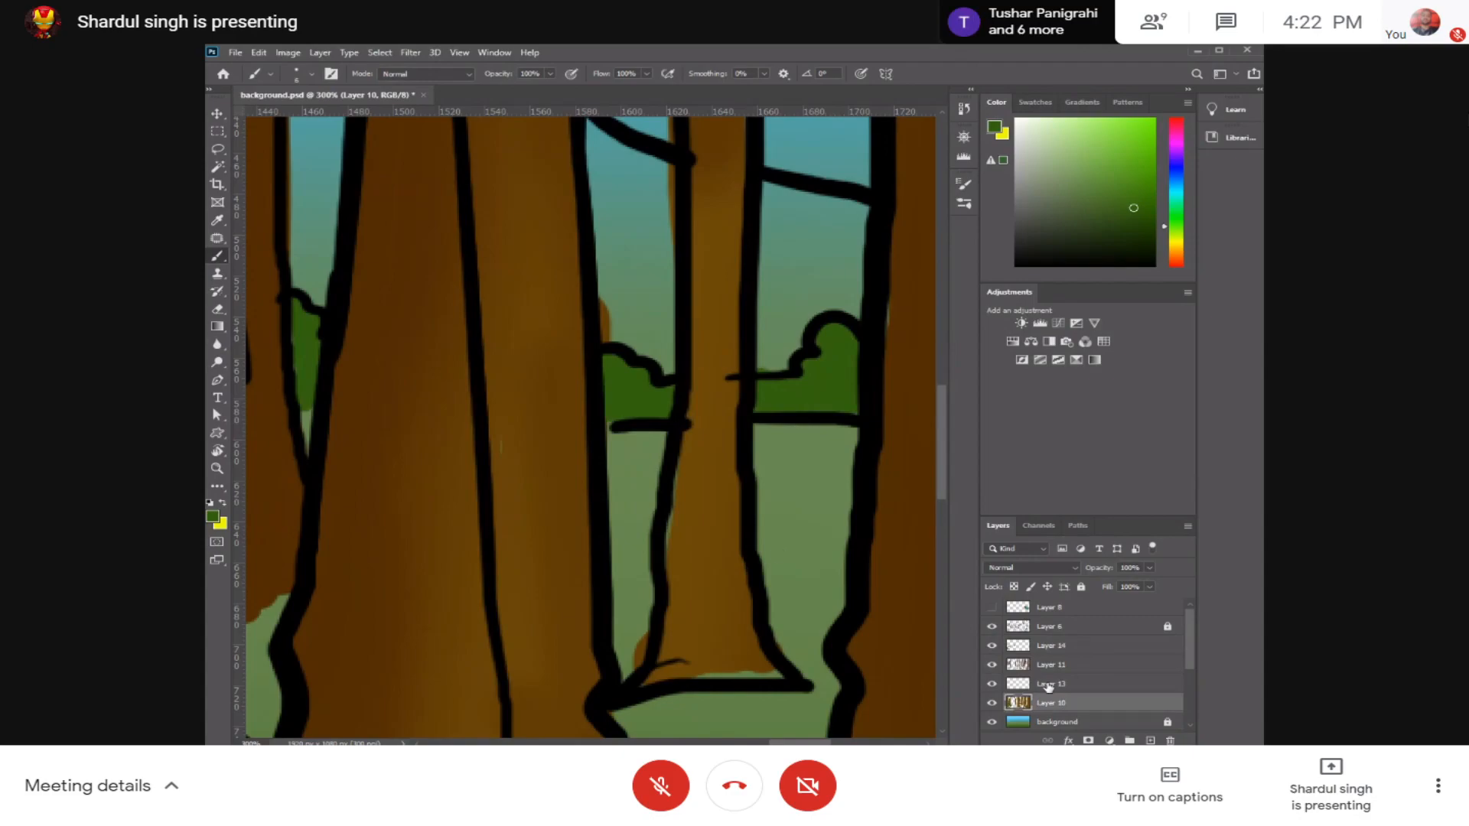
pyautogui.keyDown('alt'); pyautogui.click(702, 495); pyautogui.keyUp('alt')
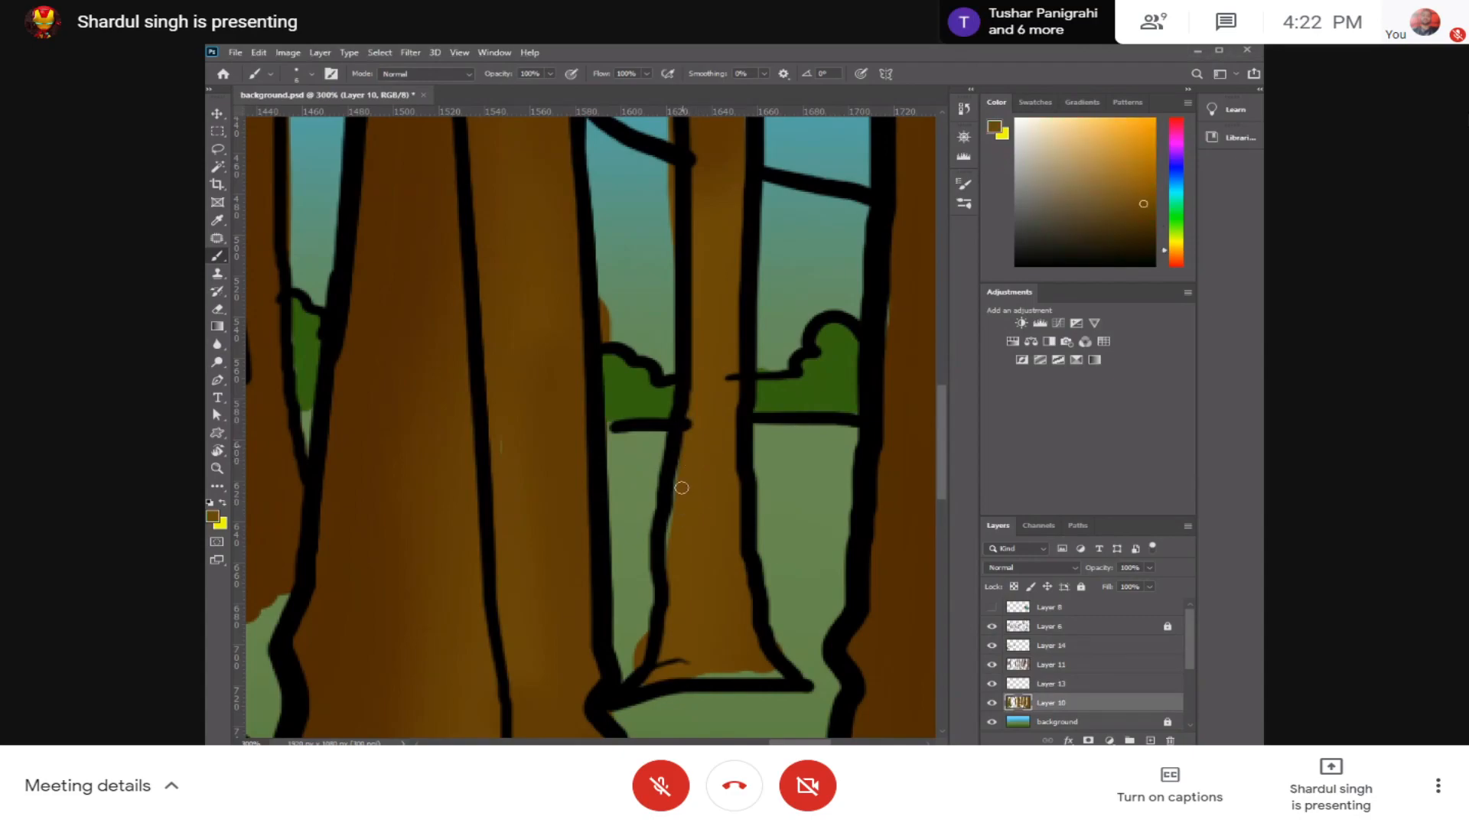
pyautogui.moveTo(680, 672); pyautogui.dragTo(749, 673)
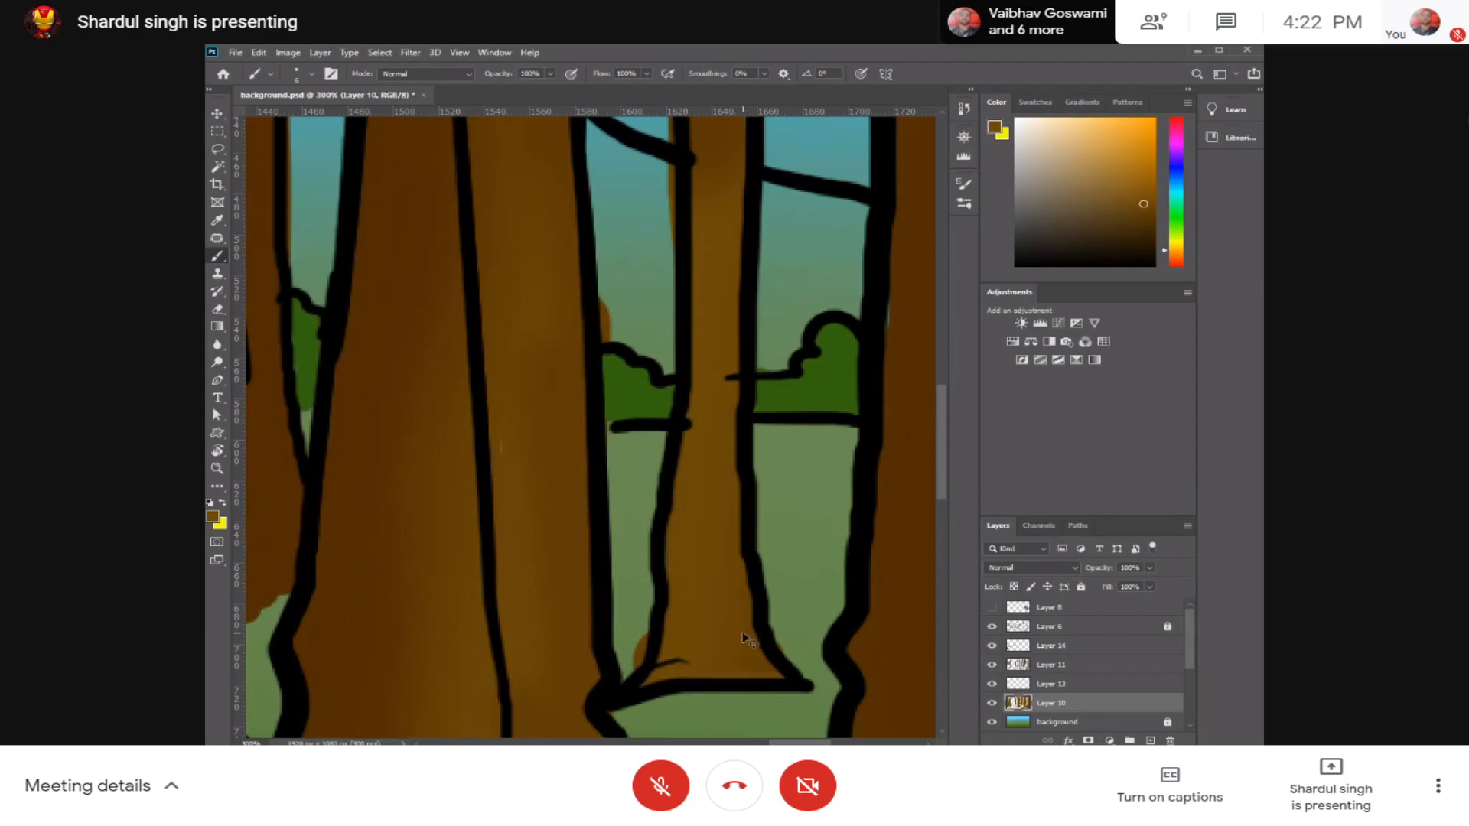
pyautogui.hotkey('ctrl', '-')
pyautogui.hotkey('ctrl', '-')
pyautogui.hotkey('ctrl', '-')
pyautogui.hotkey('ctrl', '-')
pyautogui.hotkey('ctrl', '-')
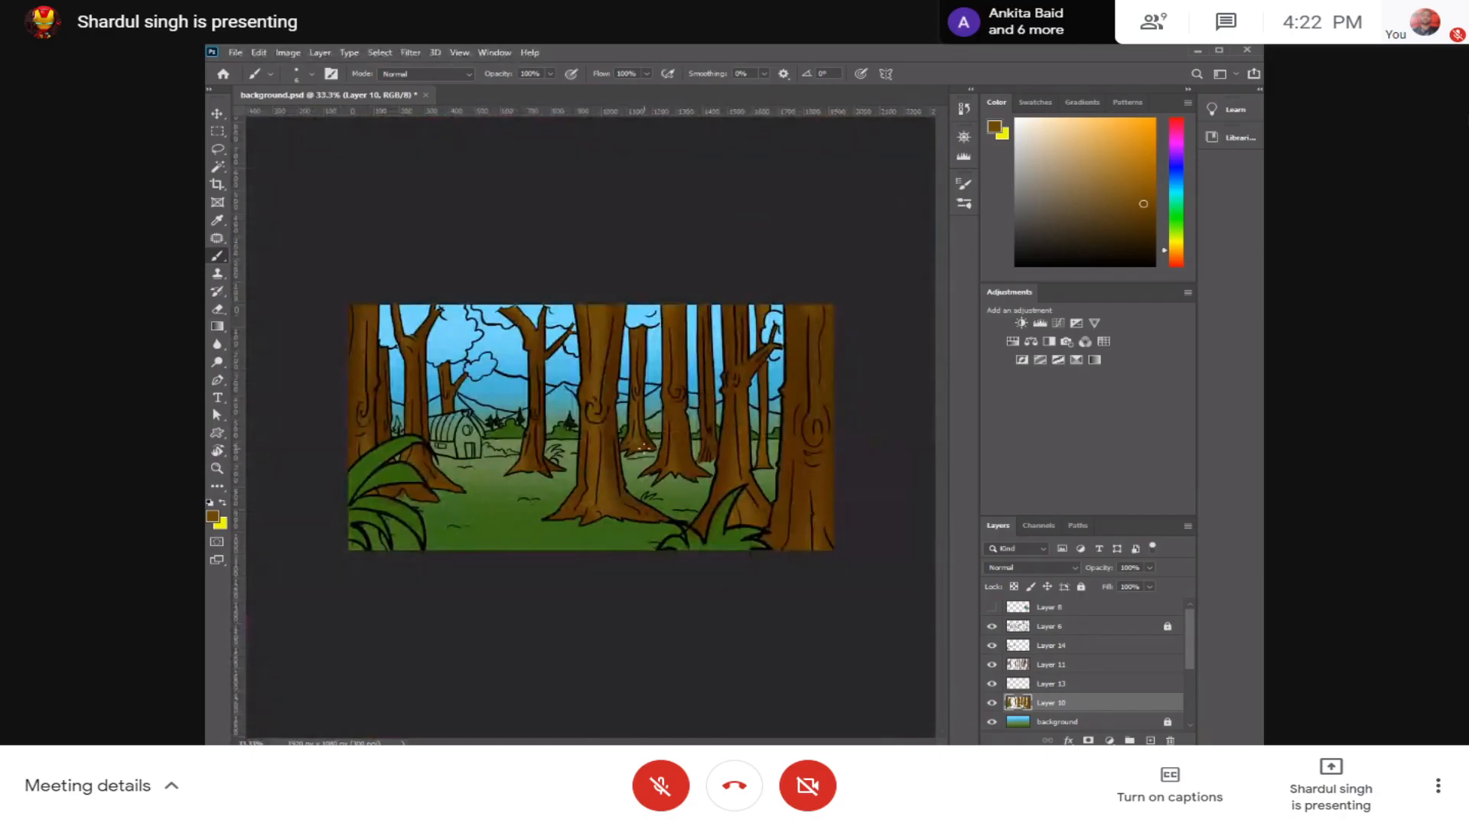
# Step: Create a new empty layer directly above the background layer
pyautogui.hotkey('ctrl', '+')
pyautogui.hotkey('ctrl', '+')
pyautogui.moveTo(516, 438); pyautogui.dragTo(736, 455)
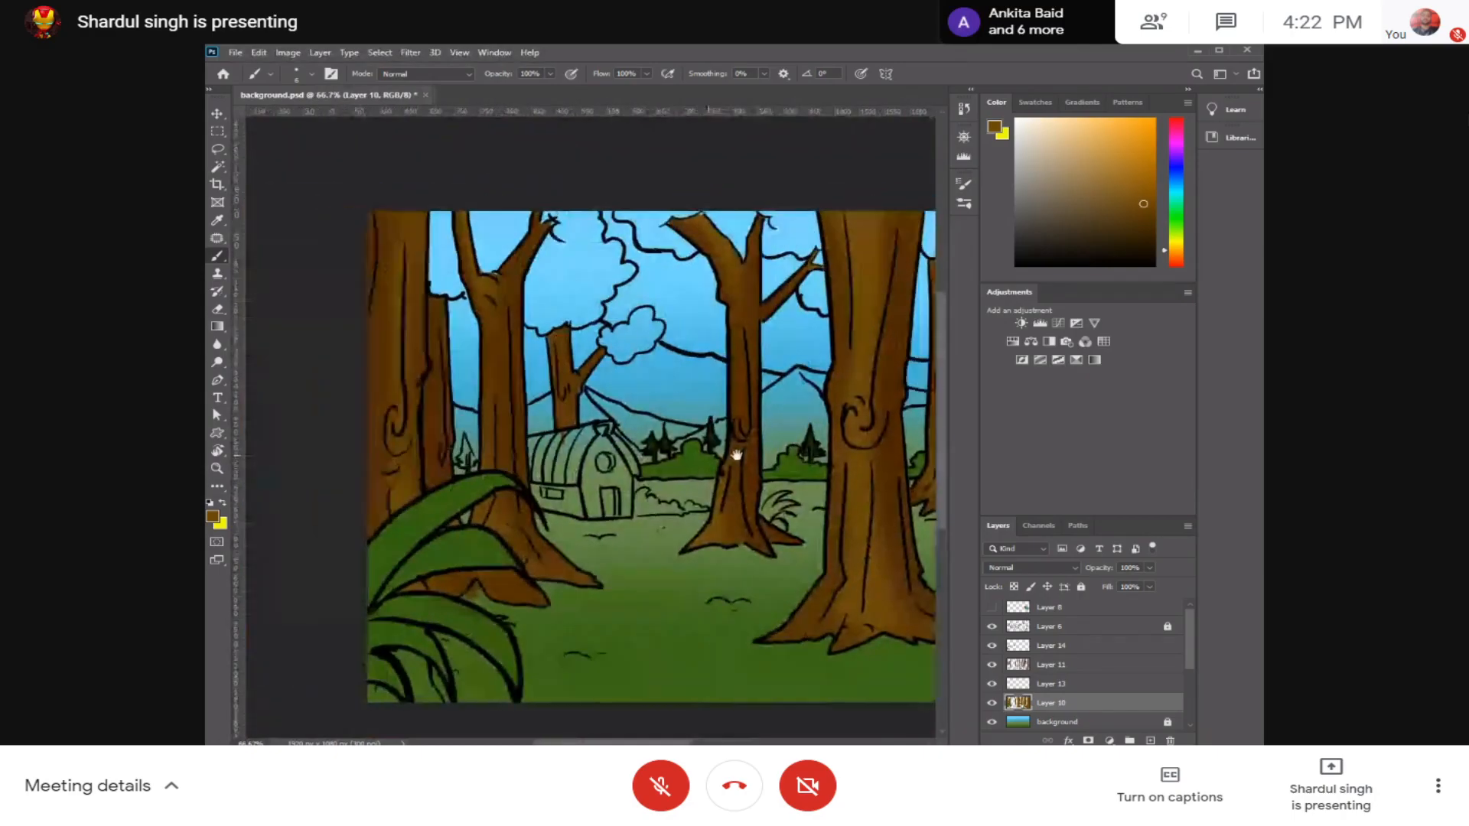
pyautogui.scroll(-1, 1190, 669)
pyautogui.scroll(-1, 1190, 672)
pyautogui.click(1112, 694)
pyautogui.hotkey('ctrl', 'shift', 'n')
pyautogui.press('Return')
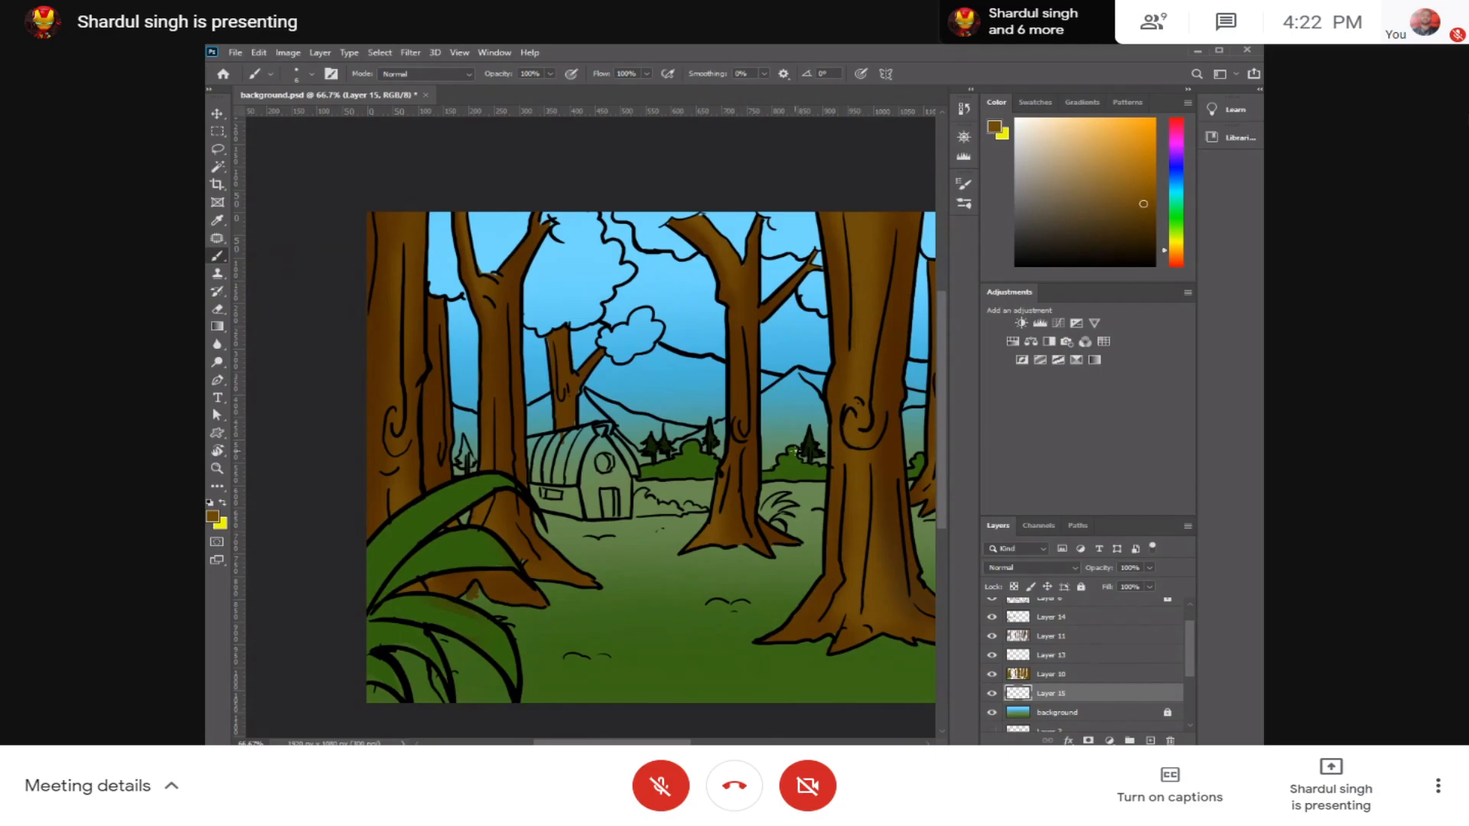
# Step: Sample a green from the scene, enlarge the brush, and fill the hill area around the pine between the leftmost trunks
pyautogui.keyDown('alt'); pyautogui.click(803, 512); pyautogui.keyUp('alt')
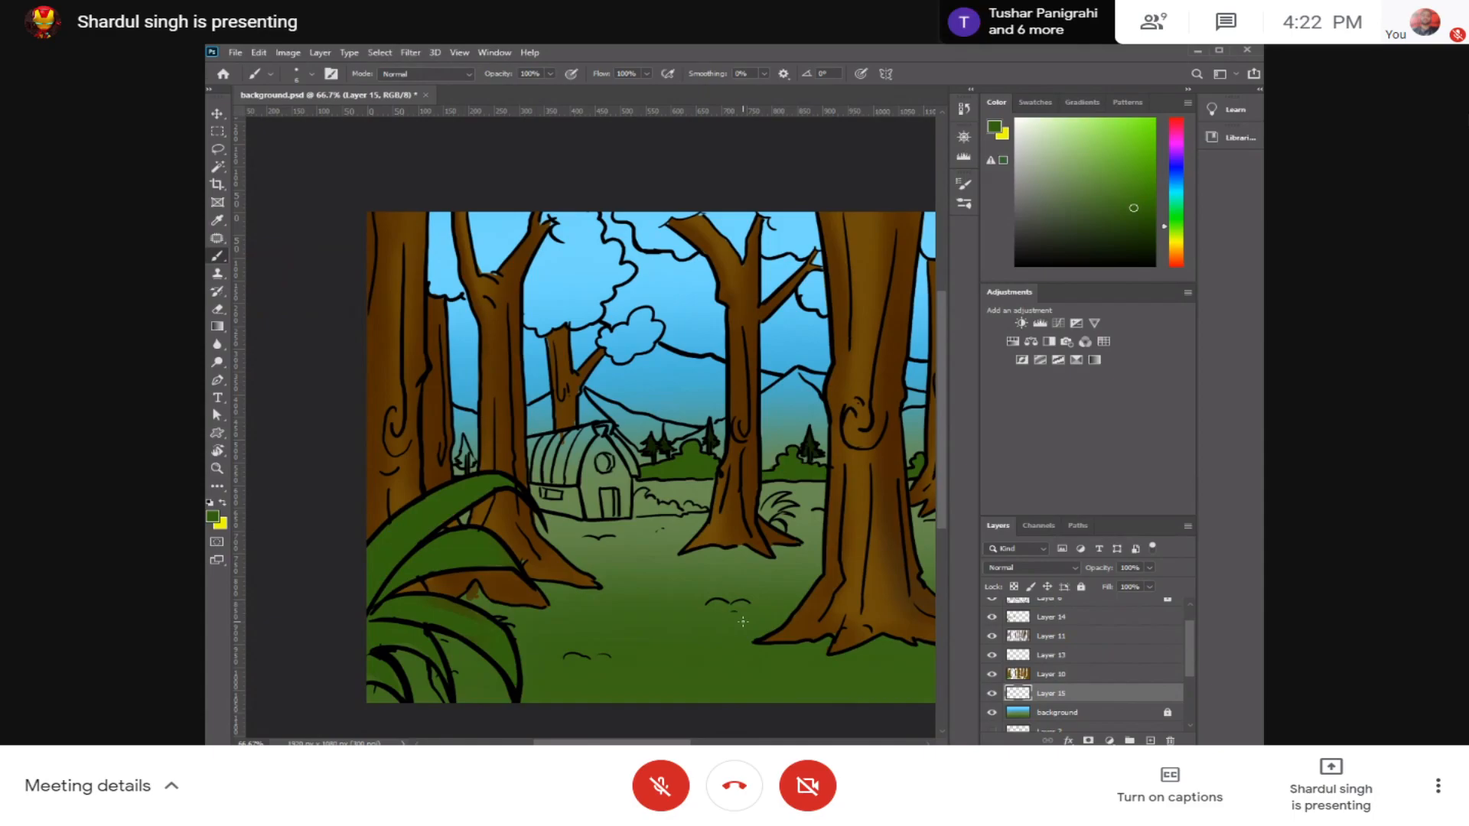
pyautogui.keyDown('alt'); pyautogui.click(789, 471); pyautogui.keyUp('alt')
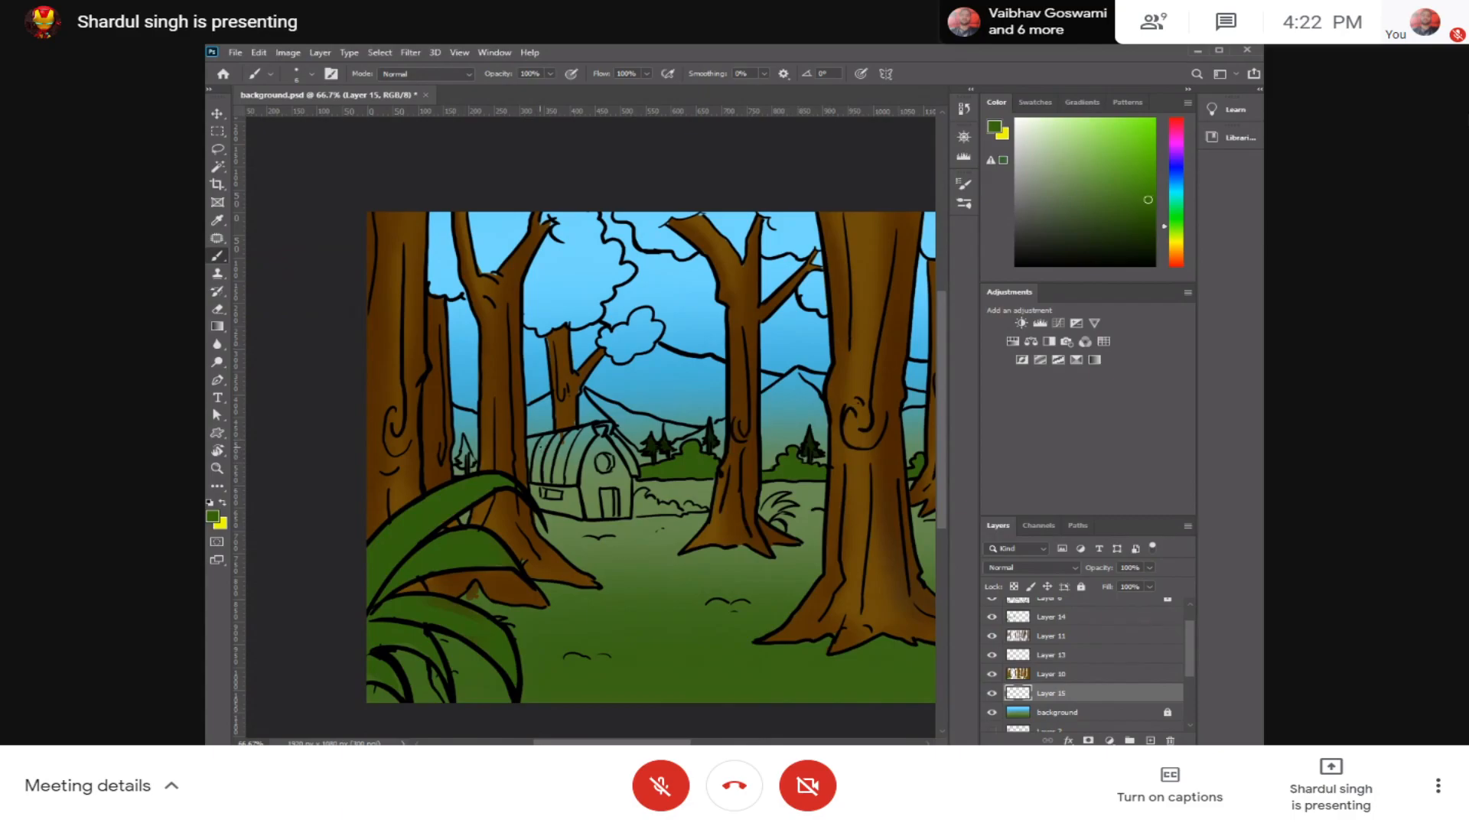
pyautogui.press(']')
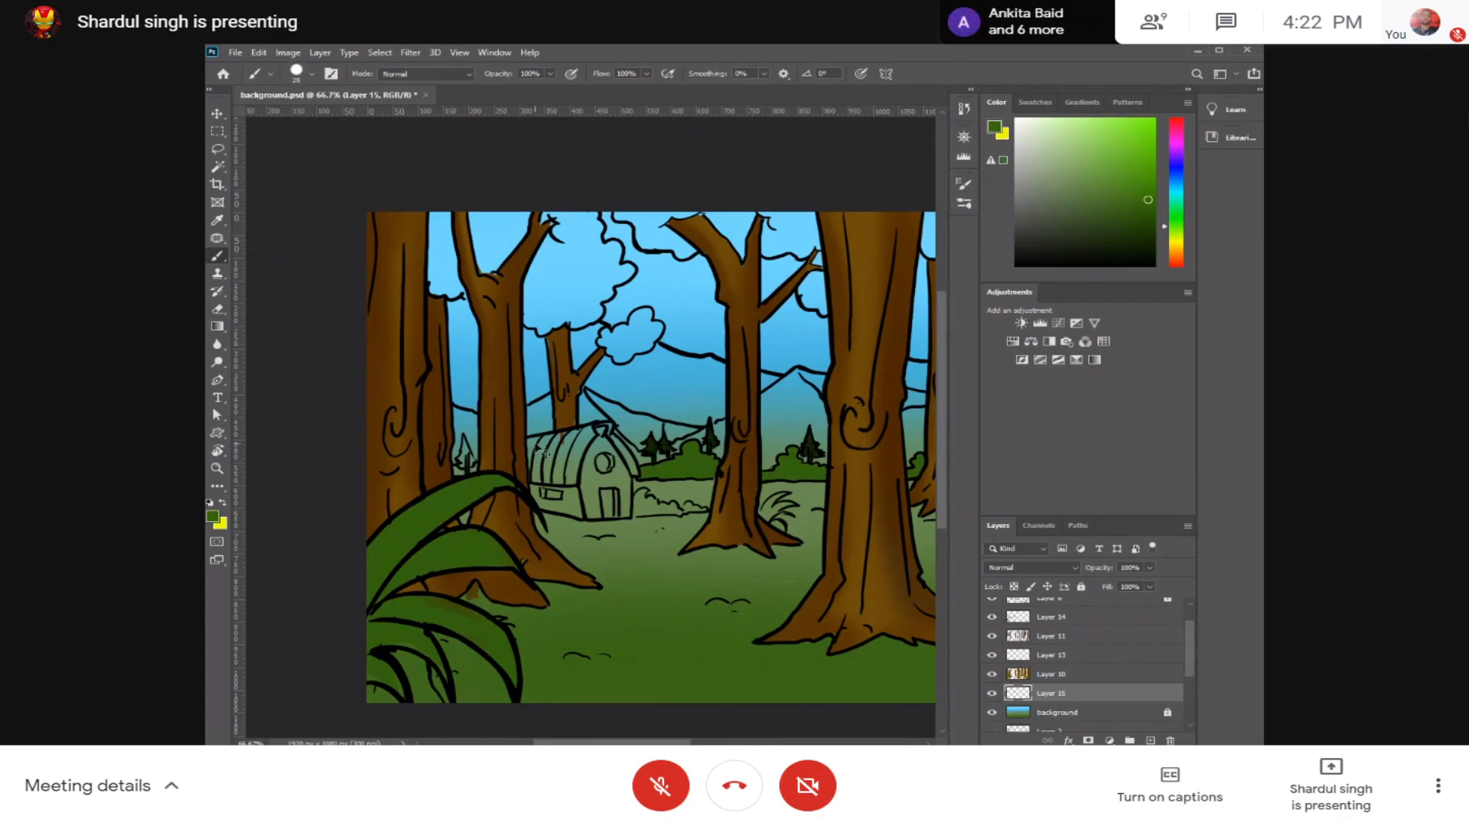
pyautogui.scroll(3, 540, 451)
pyautogui.moveTo(561, 417)
pyautogui.mouseDown()
pyautogui.moveTo(574, 443)
pyautogui.moveTo(560, 402)
pyautogui.moveTo(585, 416)
pyautogui.moveTo(565, 494)
pyautogui.moveTo(591, 496)
pyautogui.moveTo(606, 459)
pyautogui.mouseUp()
pyautogui.moveTo(593, 511)
pyautogui.mouseDown()
pyautogui.moveTo(559, 539)
pyautogui.moveTo(566, 570)
pyautogui.moveTo(607, 548)
pyautogui.mouseUp()
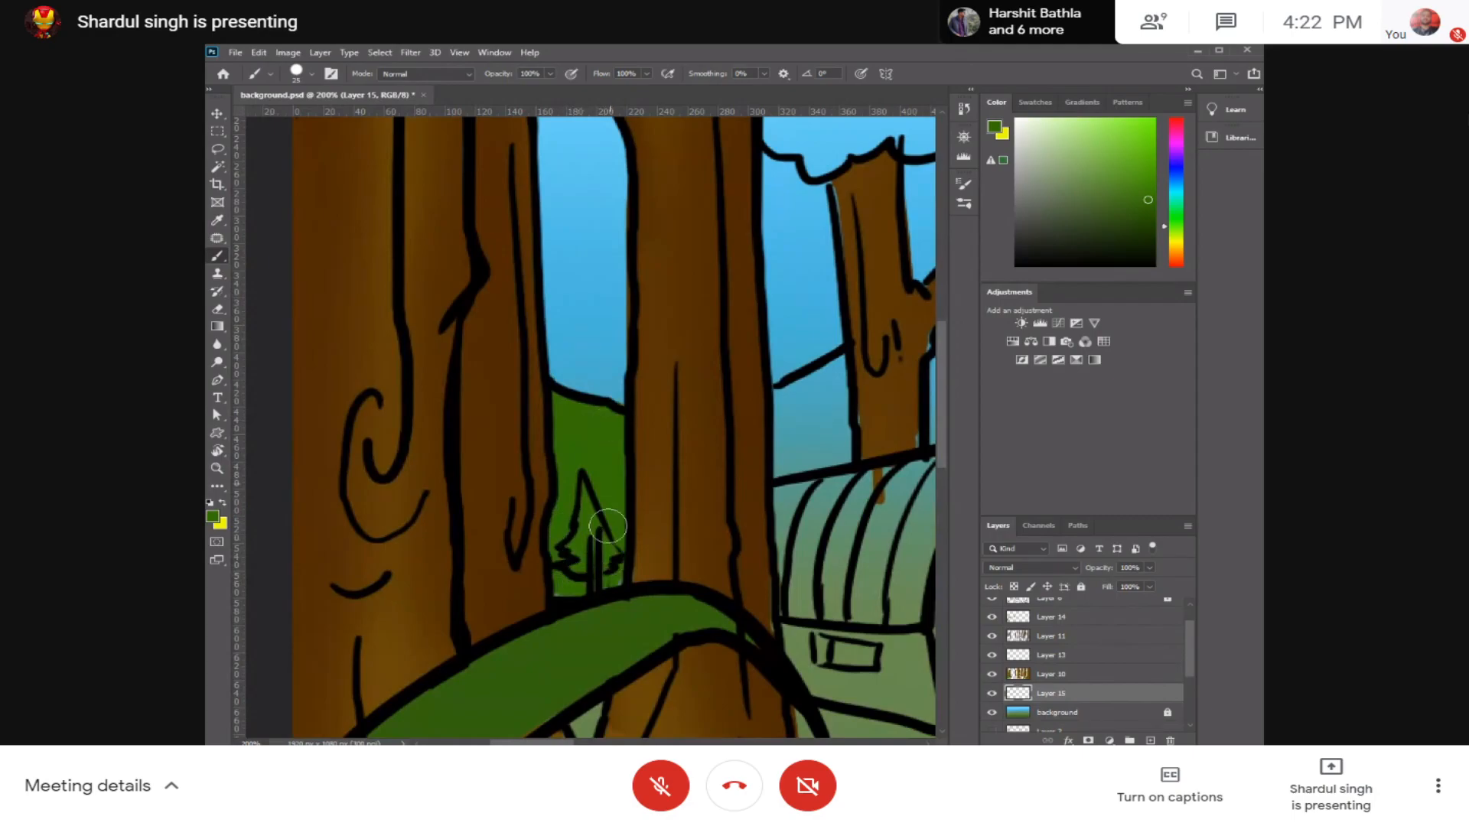
# Step: Undo an oversized test stroke, shrink the brush, and fill the hill section between the large trunk and the forked tree
pyautogui.hscroll(8, 601, 551)
pyautogui.scroll(3, 600, 551)
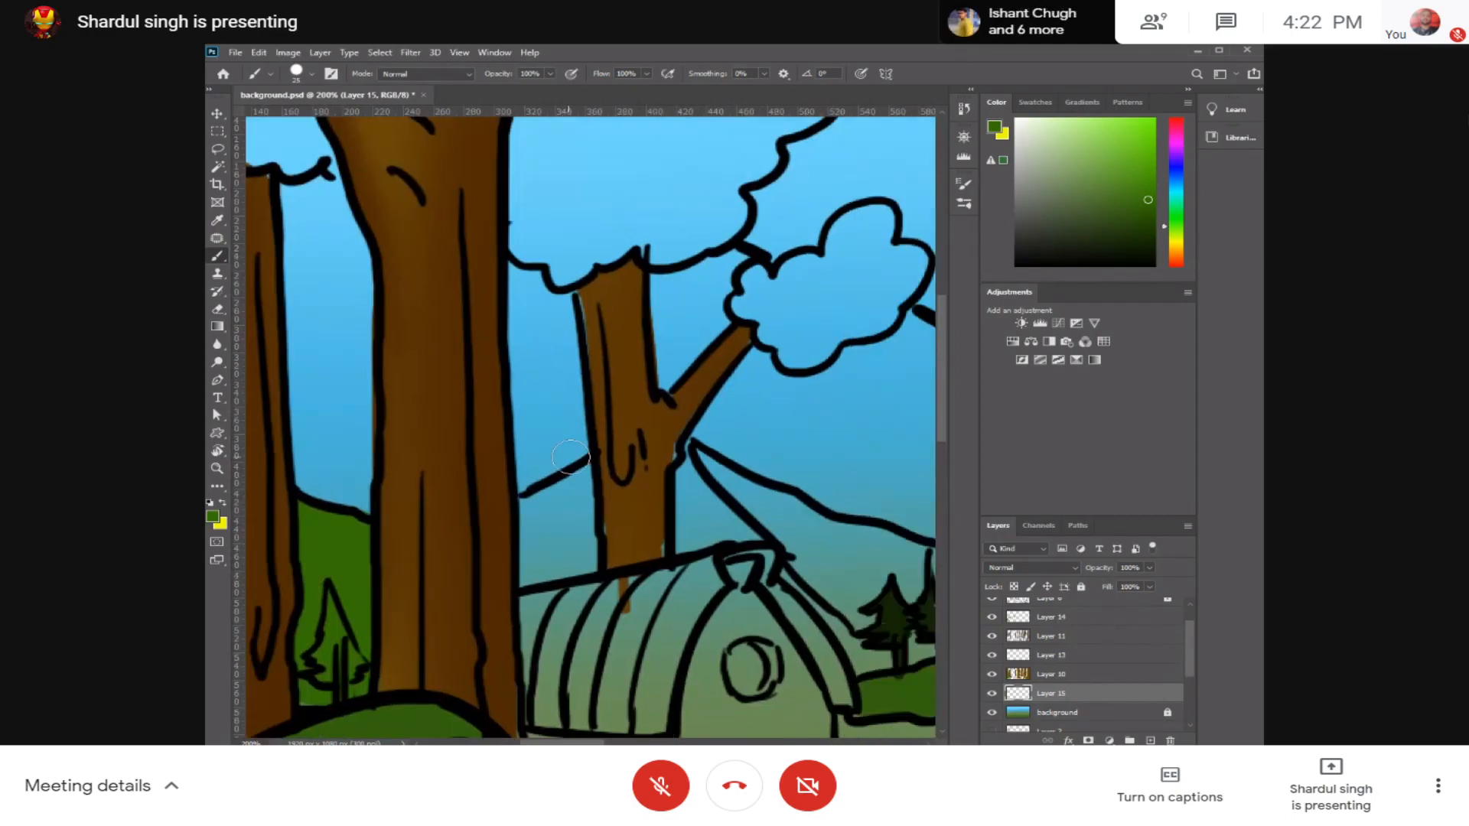
pyautogui.moveTo(581, 468); pyautogui.dragTo(541, 516)
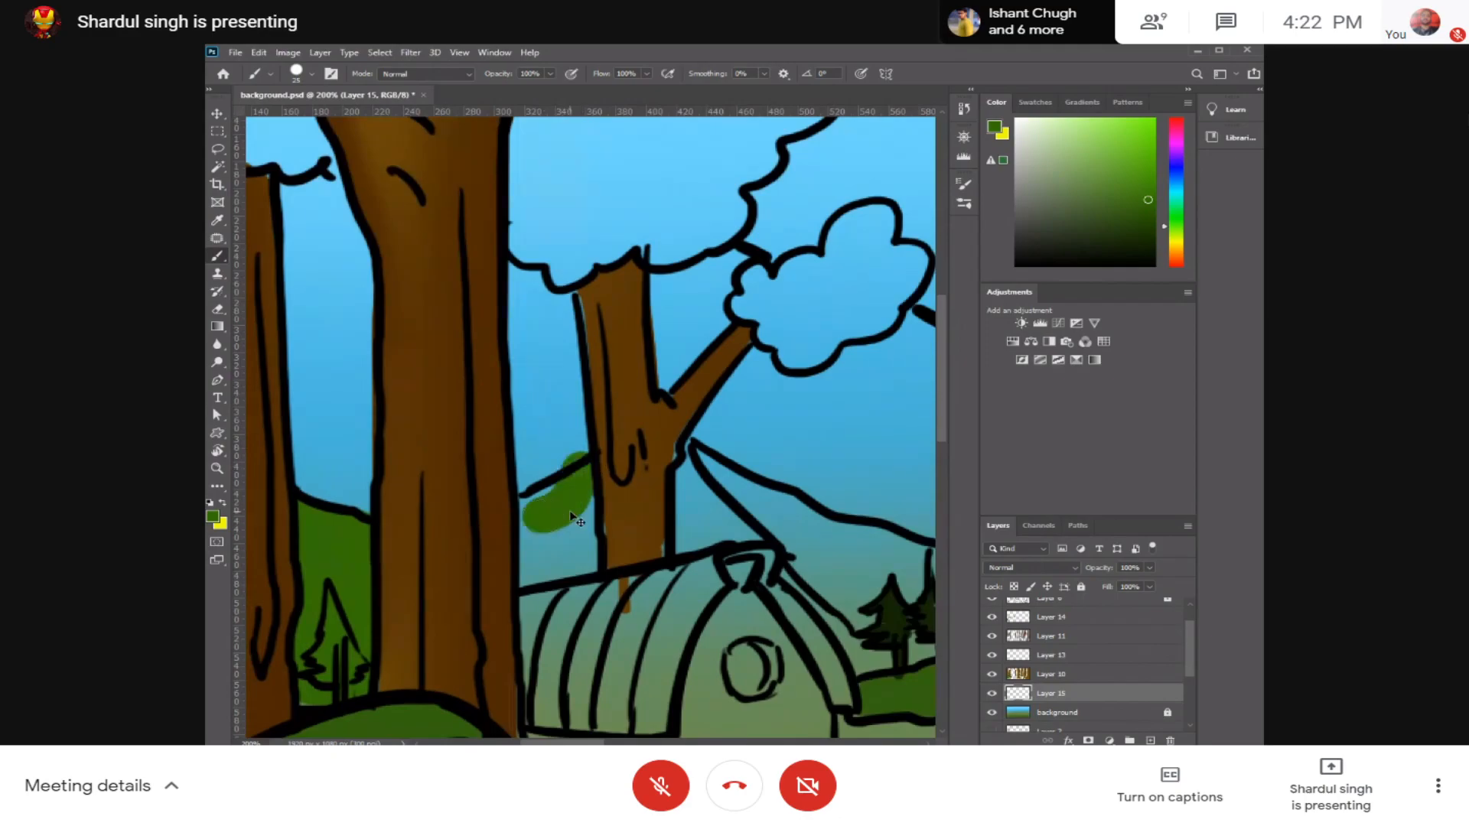
pyautogui.hotkey('ctrl', 'z')
pyautogui.moveTo(529, 511); pyautogui.dragTo(534, 527)
pyautogui.scroll(5, 549, 528)
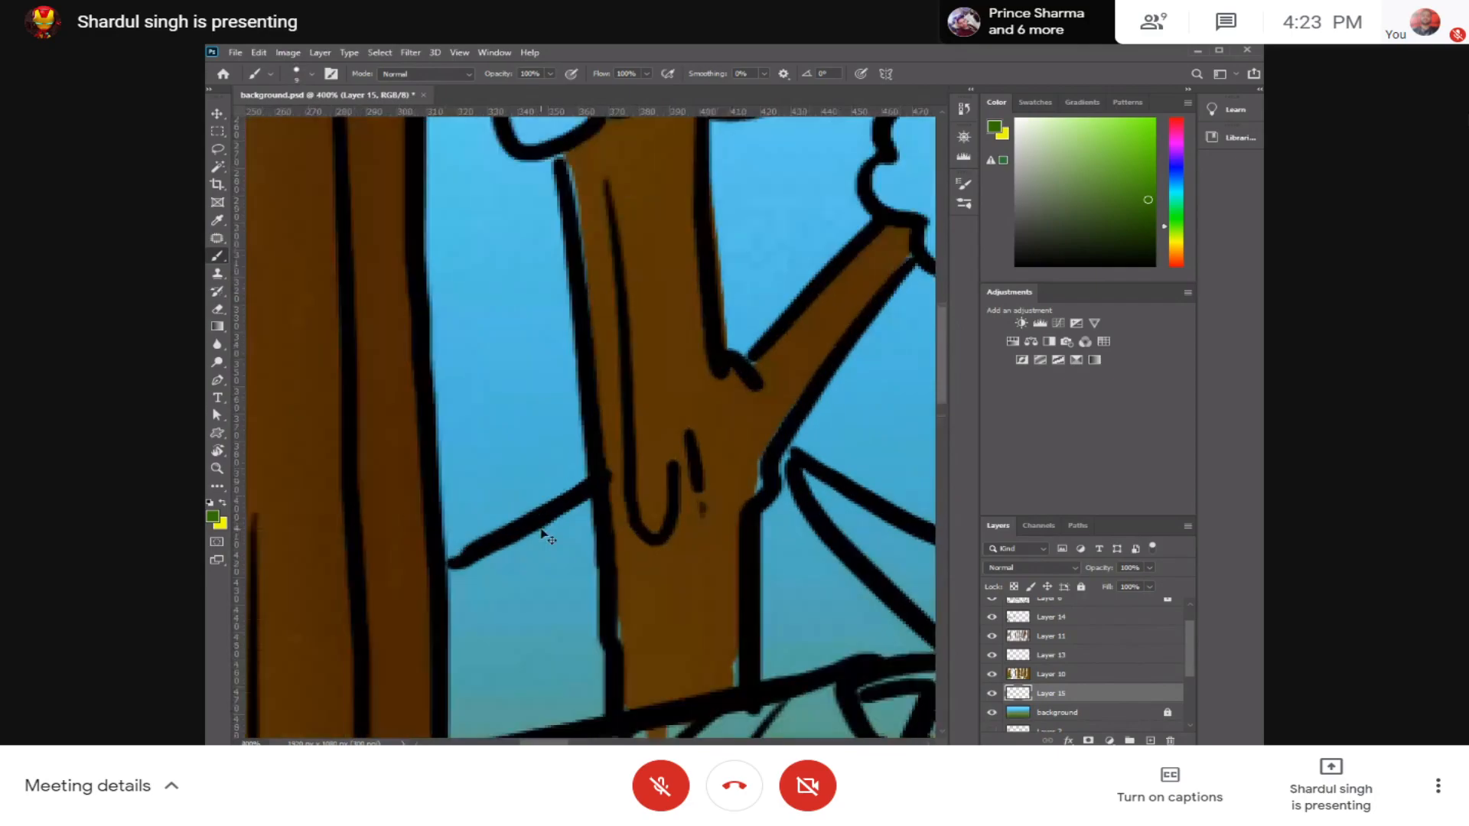
pyautogui.moveTo(531, 403)
pyautogui.mouseDown()
pyautogui.moveTo(535, 504)
pyautogui.moveTo(615, 350)
pyautogui.moveTo(575, 374)
pyautogui.moveTo(684, 310)
pyautogui.moveTo(676, 518)
pyautogui.moveTo(689, 344)
pyautogui.moveTo(594, 535)
pyautogui.moveTo(659, 545)
pyautogui.moveTo(569, 567)
pyautogui.moveTo(697, 542)
pyautogui.moveTo(557, 576)
pyautogui.moveTo(529, 490)
pyautogui.moveTo(523, 540)
pyautogui.moveTo(562, 441)
pyautogui.moveTo(570, 523)
pyautogui.moveTo(591, 522)
pyautogui.moveTo(663, 378)
pyautogui.moveTo(667, 424)
pyautogui.mouseUp()
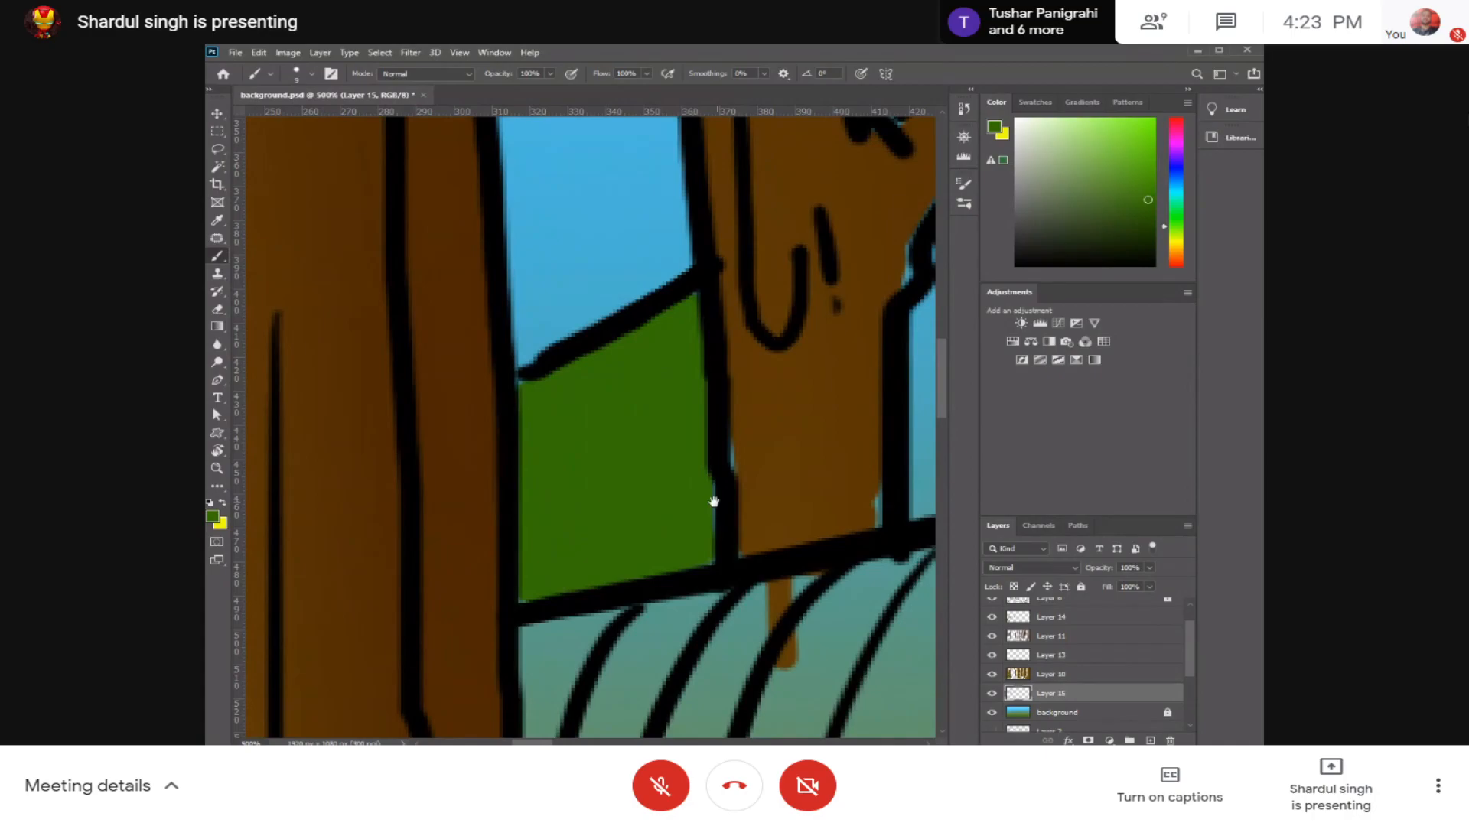
# Step: Fill the triangular hill section between the forked tree and the hut's roof peak with green
pyautogui.moveTo(714, 502); pyautogui.dragTo(393, 521)
pyautogui.moveTo(525, 319)
pyautogui.mouseDown()
pyautogui.moveTo(499, 416)
pyautogui.moveTo(533, 400)
pyautogui.moveTo(521, 458)
pyautogui.moveTo(555, 458)
pyautogui.moveTo(544, 513)
pyautogui.moveTo(608, 541)
pyautogui.moveTo(536, 393)
pyautogui.moveTo(631, 518)
pyautogui.mouseUp()
pyautogui.moveTo(536, 545); pyautogui.dragTo(659, 526)
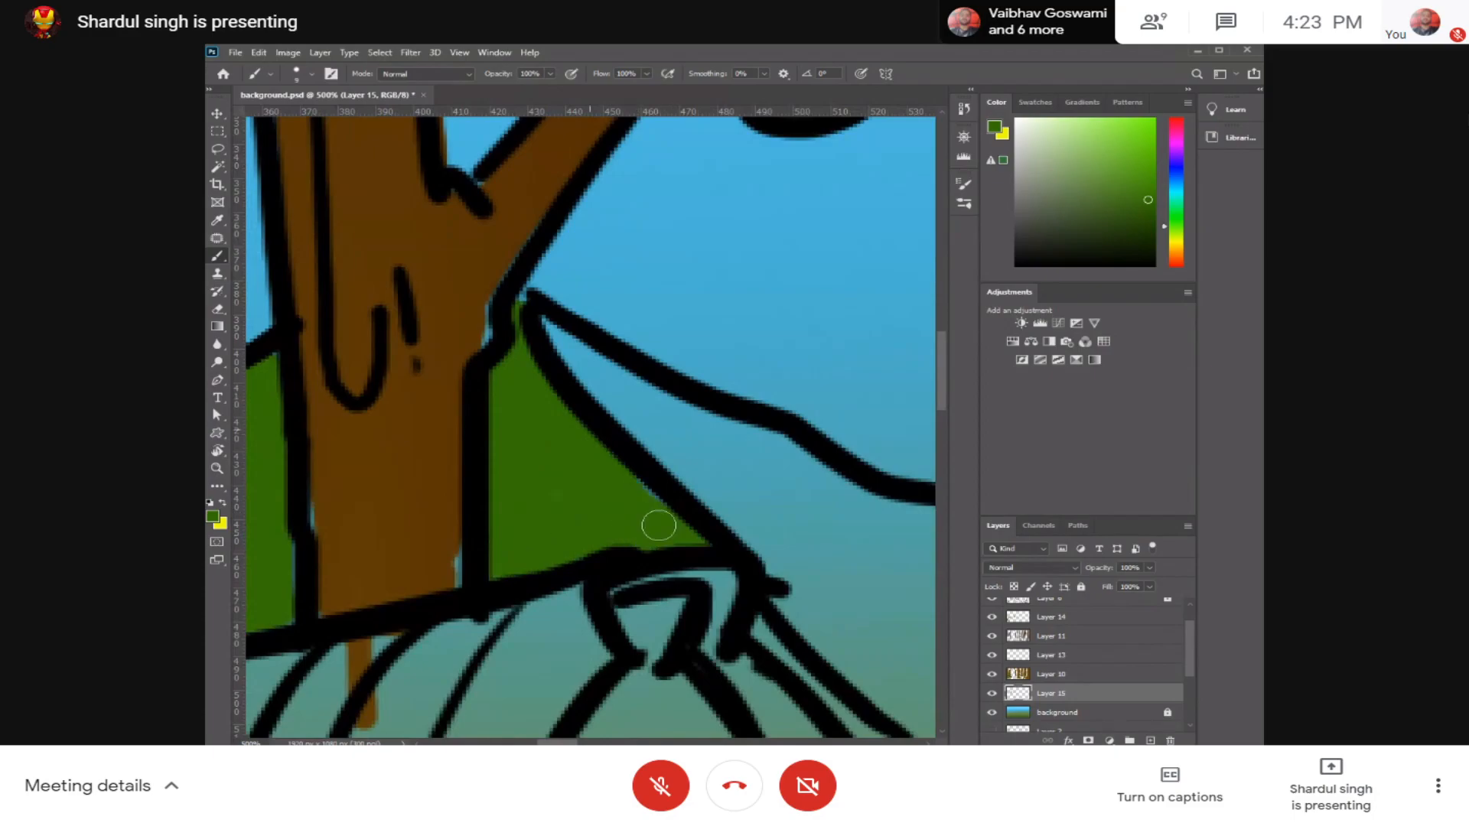
# Step: Enlarge the brush and start filling the hill slope beyond the hut's roof peak with green, undoing strokes that spill over the ridge
pyautogui.moveTo(779, 531); pyautogui.dragTo(632, 428)
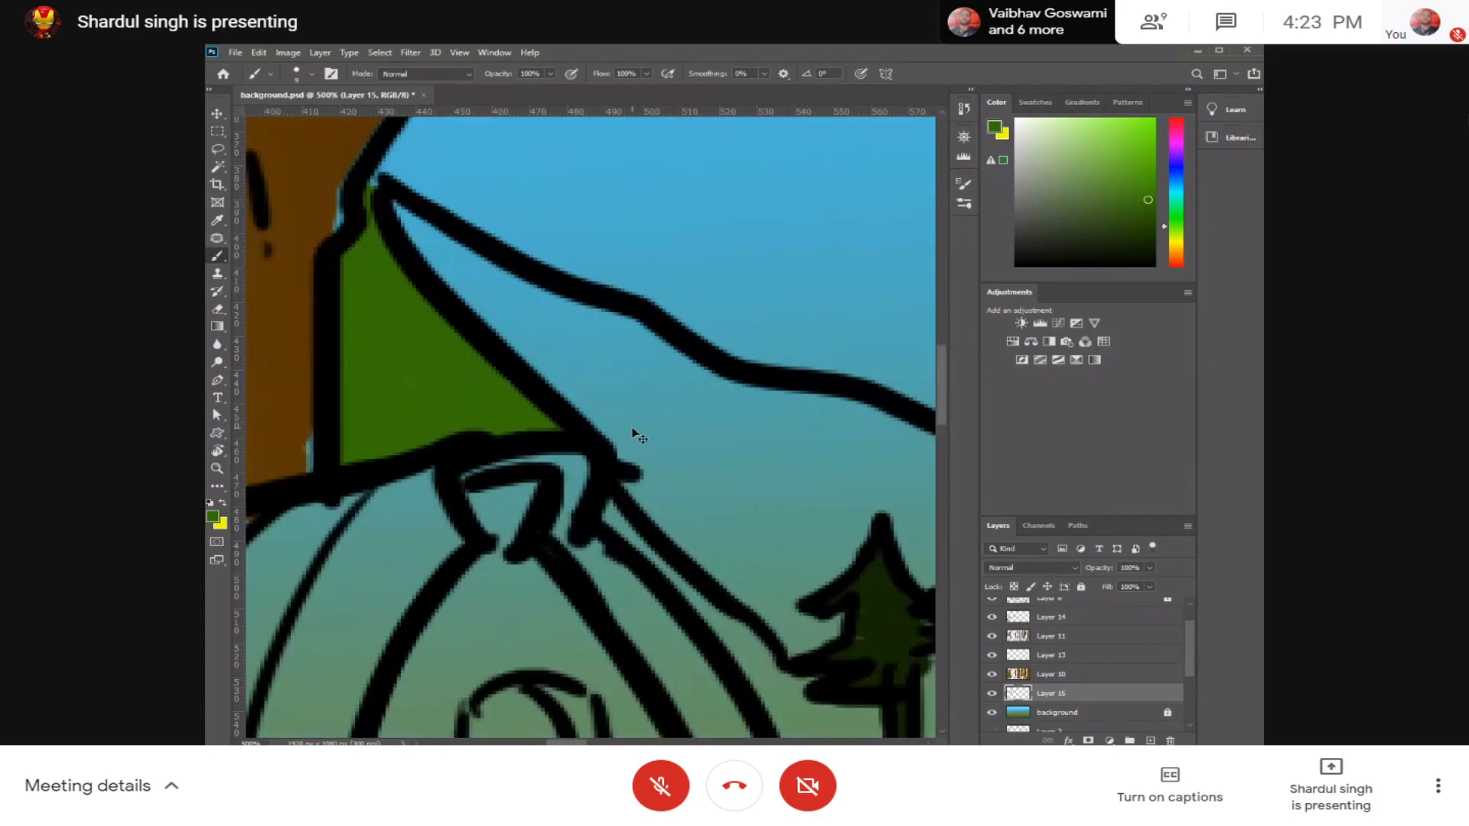
pyautogui.hotkey('ctrl', '-')
pyautogui.hotkey('ctrl', '-')
pyautogui.moveTo(729, 497)
pyautogui.mouseDown()
pyautogui.moveTo(699, 466)
pyautogui.moveTo(630, 511)
pyautogui.mouseUp()
pyautogui.press(']')
pyautogui.moveTo(429, 374); pyautogui.dragTo(582, 505)
pyautogui.moveTo(442, 397)
pyautogui.mouseDown()
pyautogui.moveTo(639, 505)
pyautogui.moveTo(514, 430)
pyautogui.moveTo(601, 506)
pyautogui.moveTo(514, 449)
pyautogui.moveTo(690, 523)
pyautogui.moveTo(650, 512)
pyautogui.moveTo(654, 483)
pyautogui.moveTo(693, 505)
pyautogui.moveTo(590, 523)
pyautogui.mouseUp()
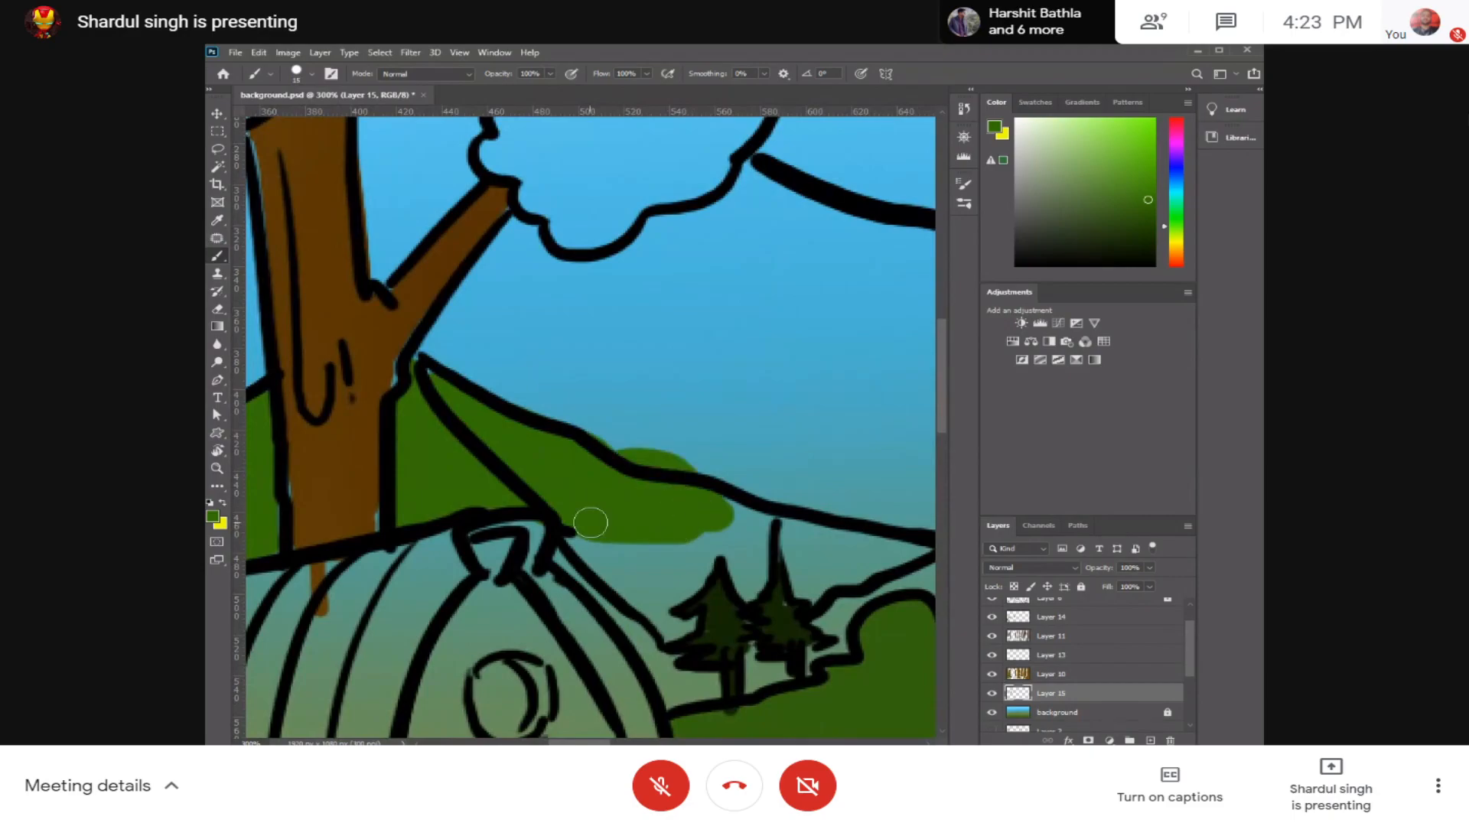
pyautogui.hotkey('ctrl', 'z')
pyautogui.moveTo(579, 442)
pyautogui.mouseDown()
pyautogui.moveTo(694, 510)
pyautogui.moveTo(650, 505)
pyautogui.moveTo(699, 507)
pyautogui.moveTo(661, 470)
pyautogui.moveTo(673, 506)
pyautogui.mouseUp()
pyautogui.hotkey('ctrl', 'z')
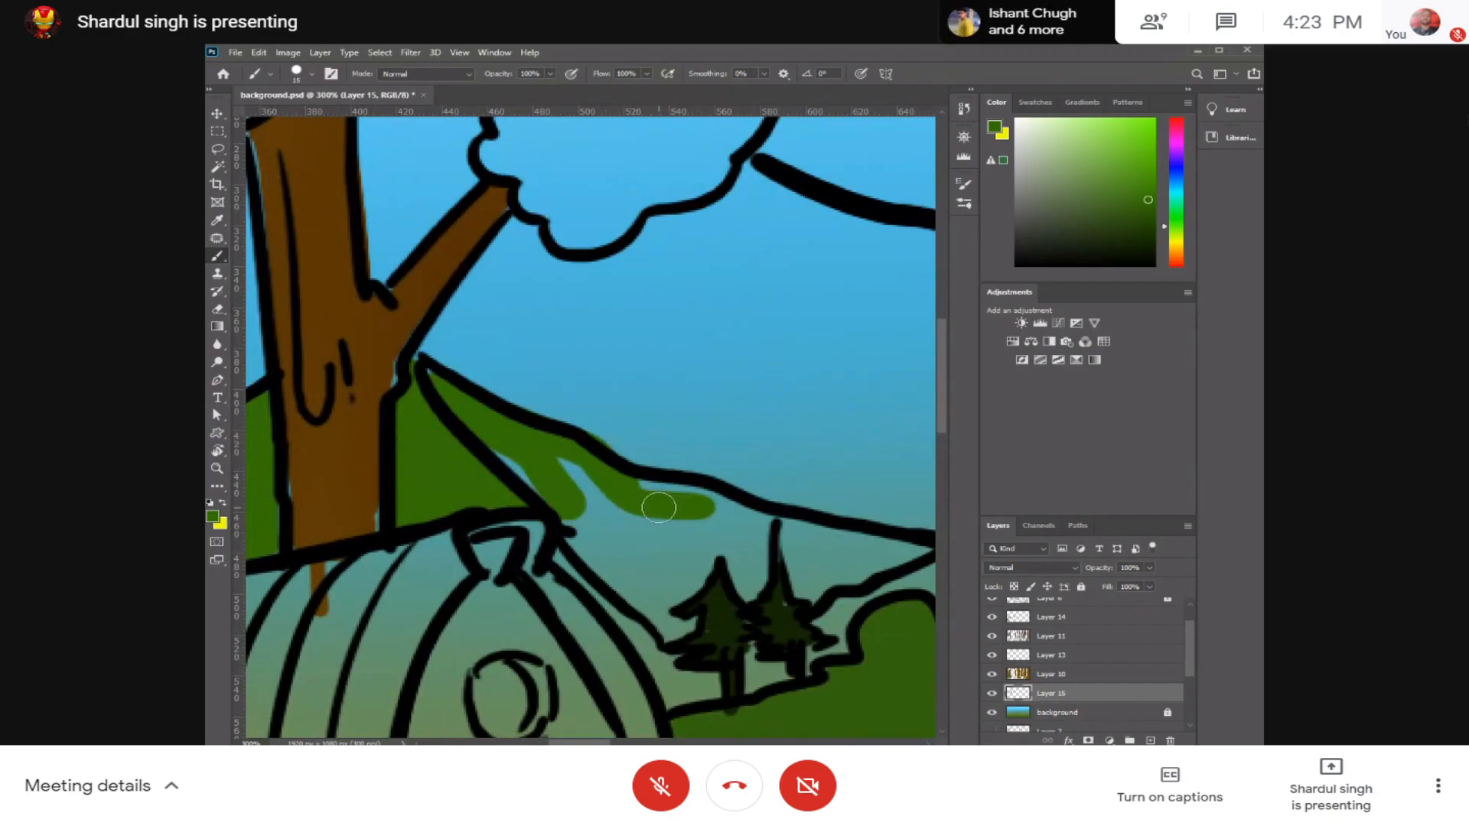
# Step: Fill the hill slope between the hut's roof and the pines with green up to its black outlines, undoing one stray stroke
pyautogui.scroll(3, 659, 507)
pyautogui.moveTo(614, 381)
pyautogui.mouseDown()
pyautogui.moveTo(723, 386)
pyautogui.moveTo(465, 398)
pyautogui.moveTo(424, 316)
pyautogui.moveTo(341, 288)
pyautogui.moveTo(567, 507)
pyautogui.moveTo(451, 391)
pyautogui.moveTo(551, 523)
pyautogui.moveTo(538, 434)
pyautogui.moveTo(686, 480)
pyautogui.moveTo(691, 439)
pyautogui.mouseUp()
pyautogui.moveTo(749, 504); pyautogui.dragTo(551, 456)
pyautogui.moveTo(574, 383)
pyautogui.mouseDown()
pyautogui.moveTo(577, 350)
pyautogui.moveTo(647, 462)
pyautogui.moveTo(592, 436)
pyautogui.moveTo(529, 506)
pyautogui.moveTo(479, 527)
pyautogui.moveTo(414, 478)
pyautogui.moveTo(462, 556)
pyautogui.moveTo(379, 494)
pyautogui.moveTo(498, 600)
pyautogui.mouseUp()
pyautogui.moveTo(647, 393); pyautogui.dragTo(883, 428)
pyautogui.moveTo(845, 441); pyautogui.dragTo(646, 447)
pyautogui.moveTo(666, 459)
pyautogui.mouseDown()
pyautogui.moveTo(774, 448)
pyautogui.moveTo(606, 523)
pyautogui.moveTo(578, 468)
pyautogui.moveTo(559, 528)
pyautogui.moveTo(542, 497)
pyautogui.moveTo(650, 509)
pyautogui.moveTo(597, 465)
pyautogui.moveTo(685, 440)
pyautogui.moveTo(778, 447)
pyautogui.moveTo(532, 532)
pyautogui.moveTo(749, 521)
pyautogui.moveTo(607, 540)
pyautogui.moveTo(581, 560)
pyautogui.moveTo(636, 583)
pyautogui.mouseUp()
pyautogui.hotkey('ctrl', 'z')
pyautogui.moveTo(626, 580)
pyautogui.mouseDown()
pyautogui.moveTo(763, 426)
pyautogui.moveTo(744, 498)
pyautogui.moveTo(748, 469)
pyautogui.mouseUp()
pyautogui.moveTo(622, 498)
pyautogui.mouseDown()
pyautogui.moveTo(574, 515)
pyautogui.moveTo(581, 436)
pyautogui.mouseUp()
pyautogui.moveTo(485, 511)
pyautogui.mouseDown()
pyautogui.moveTo(360, 354)
pyautogui.moveTo(319, 336)
pyautogui.mouseUp()
pyautogui.moveTo(379, 353)
pyautogui.mouseDown()
pyautogui.moveTo(583, 406)
pyautogui.moveTo(459, 313)
pyautogui.mouseUp()
pyautogui.moveTo(631, 523); pyautogui.dragTo(718, 571)
# Step: Fill the remaining hill area behind the pines with green as far as the middle forked tree
pyautogui.moveTo(834, 536); pyautogui.dragTo(348, 534)
pyautogui.moveTo(623, 403); pyautogui.dragTo(562, 403)
pyautogui.moveTo(621, 345)
pyautogui.mouseDown()
pyautogui.moveTo(736, 338)
pyautogui.moveTo(701, 379)
pyautogui.moveTo(713, 443)
pyautogui.moveTo(826, 519)
pyautogui.moveTo(814, 325)
pyautogui.moveTo(708, 431)
pyautogui.mouseUp()
pyautogui.moveTo(757, 343); pyautogui.dragTo(318, 531)
pyautogui.moveTo(792, 380); pyautogui.dragTo(554, 459)
pyautogui.moveTo(567, 351); pyautogui.dragTo(593, 370)
pyautogui.scroll(-3, 600, 390)
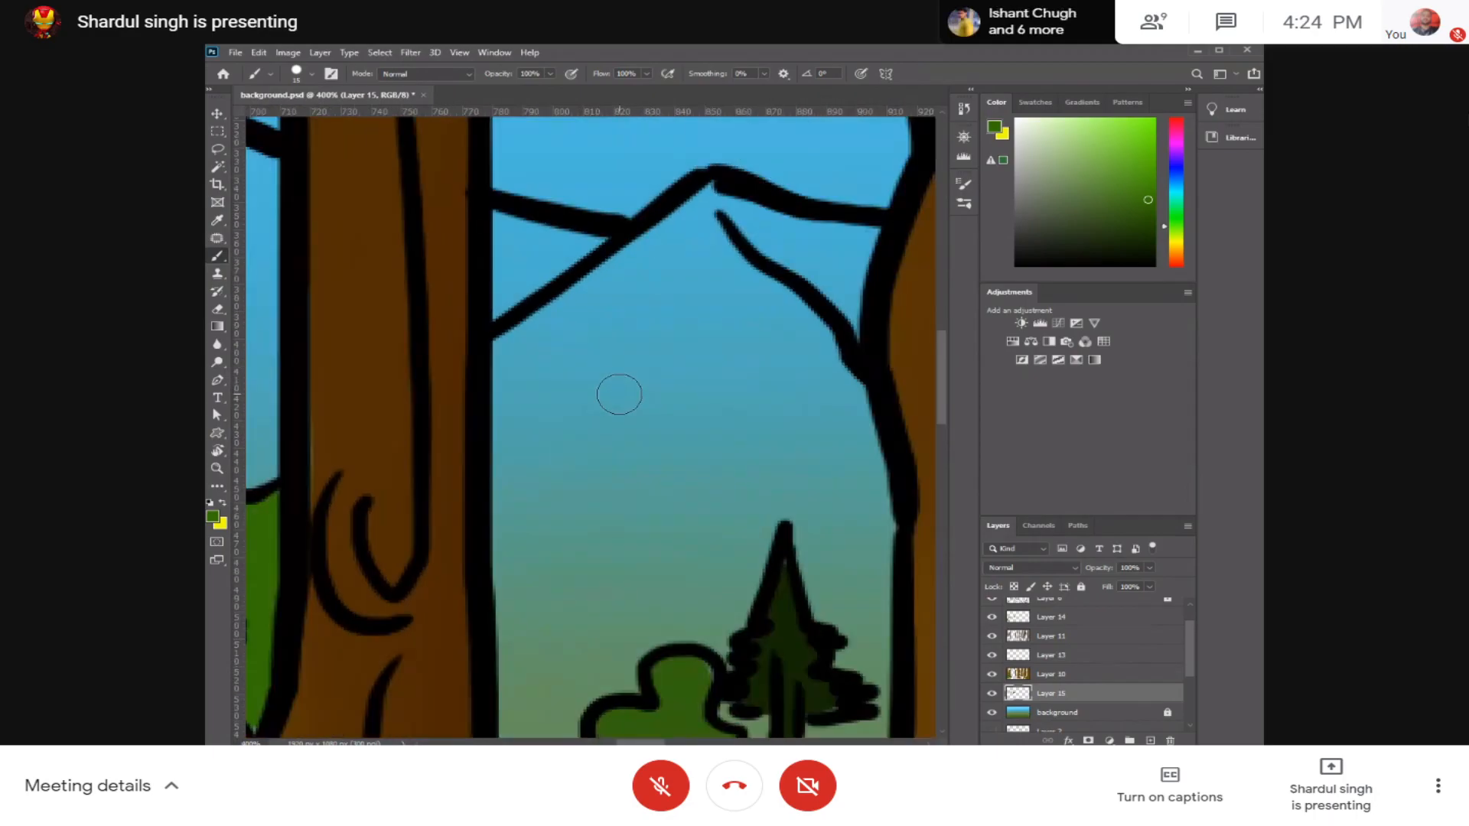
# Step: Undo the stray strokes and fill the mountain between the middle forked tree and the large central trunk with green
pyautogui.scroll(-5, 617, 391)
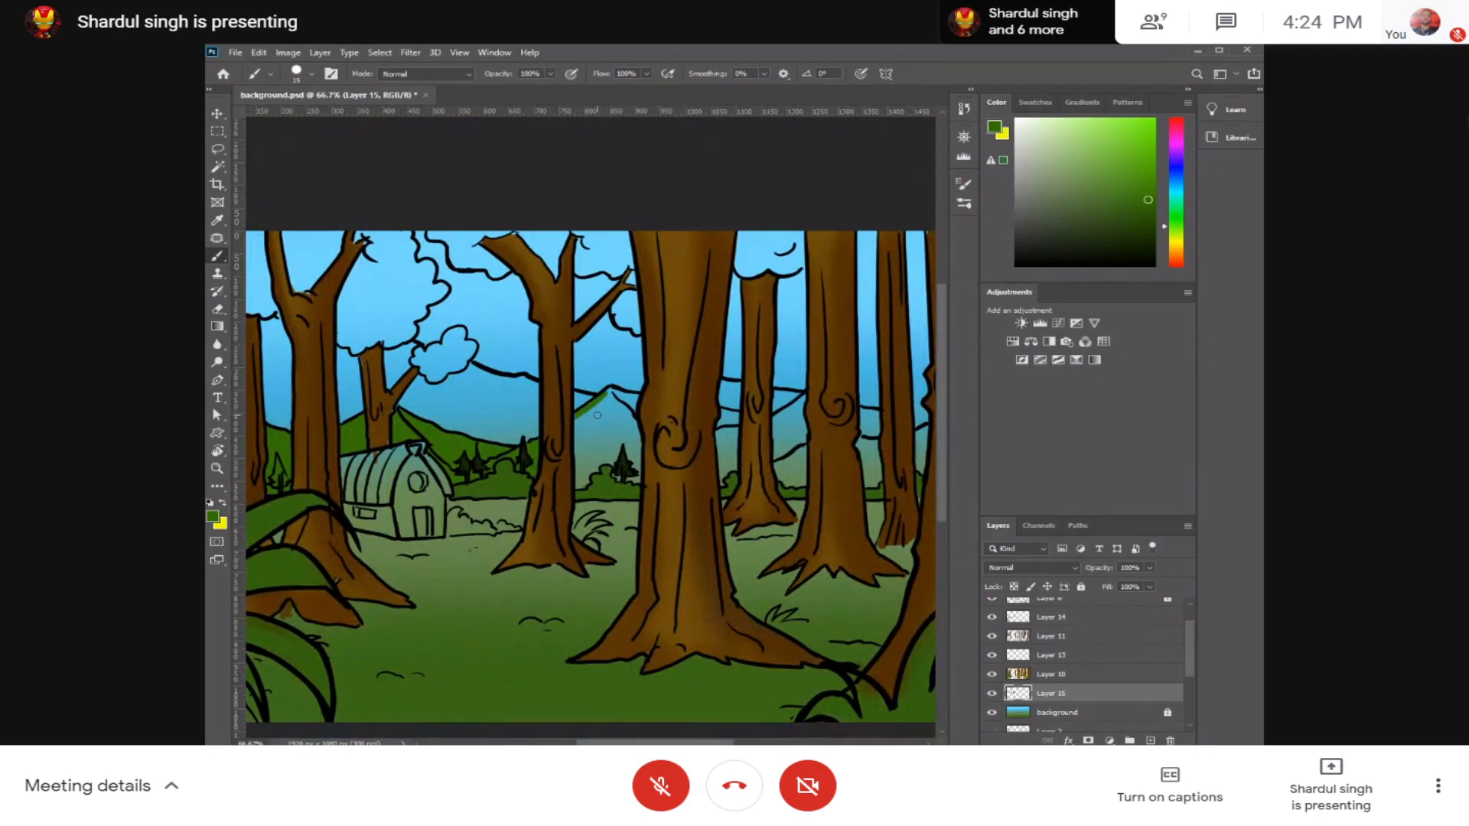
pyautogui.moveTo(598, 434); pyautogui.dragTo(588, 432)
pyautogui.hotkey('ctrl', 'z')
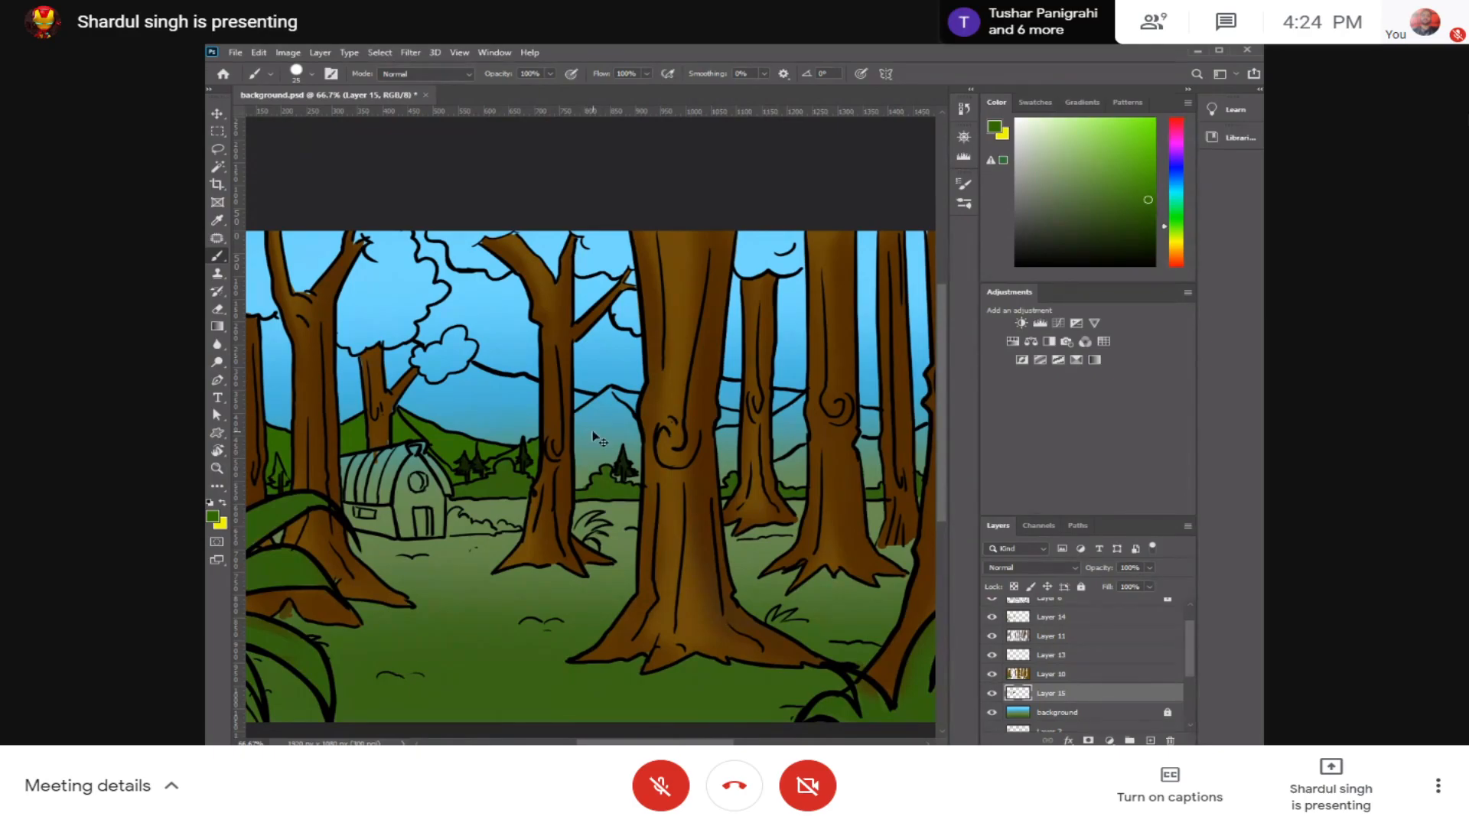
pyautogui.hotkey('ctrl', '+')
pyautogui.hotkey('ctrl', '+')
pyautogui.hotkey('ctrl', '+')
pyautogui.moveTo(678, 283)
pyautogui.mouseDown()
pyautogui.moveTo(704, 323)
pyautogui.moveTo(563, 381)
pyautogui.moveTo(535, 371)
pyautogui.moveTo(574, 341)
pyautogui.moveTo(564, 383)
pyautogui.moveTo(623, 403)
pyautogui.moveTo(691, 377)
pyautogui.moveTo(547, 558)
pyautogui.moveTo(548, 610)
pyautogui.moveTo(611, 553)
pyautogui.moveTo(535, 673)
pyautogui.moveTo(736, 547)
pyautogui.moveTo(765, 627)
pyautogui.moveTo(788, 642)
pyautogui.moveTo(788, 551)
pyautogui.moveTo(720, 469)
pyautogui.moveTo(735, 295)
pyautogui.moveTo(791, 301)
pyautogui.moveTo(522, 405)
pyautogui.moveTo(722, 367)
pyautogui.moveTo(811, 380)
pyautogui.moveTo(879, 462)
pyautogui.moveTo(554, 416)
pyautogui.moveTo(600, 400)
pyautogui.moveTo(574, 417)
pyautogui.moveTo(733, 411)
pyautogui.mouseUp()
pyautogui.hotkey('ctrl', '-')
pyautogui.hotkey('ctrl', '-')
# Step: Fill the hill gaps on both sides of the thin trunk behind the large central trunk with green
pyautogui.moveTo(468, 394); pyautogui.dragTo(818, 413)
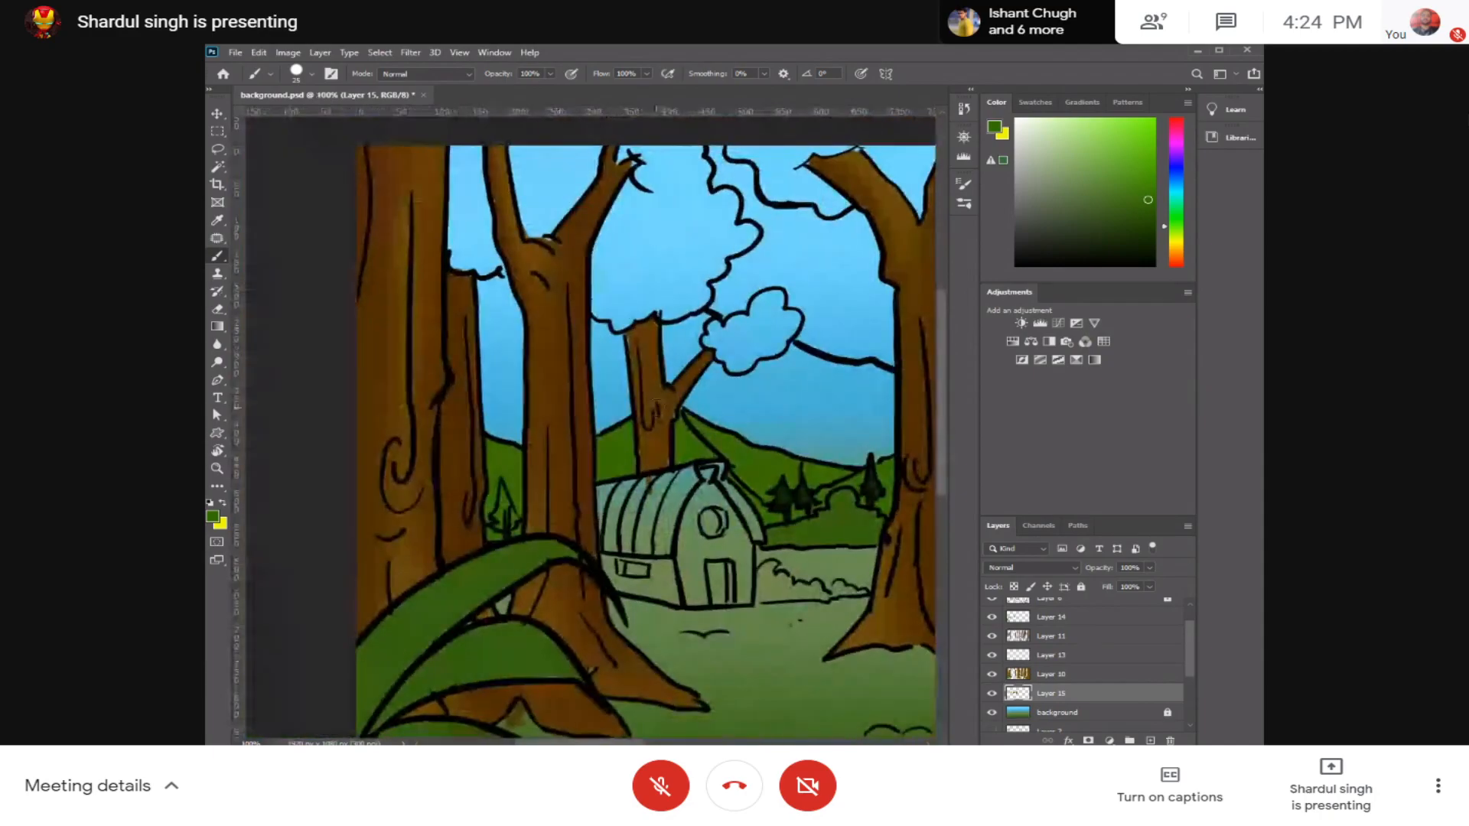
pyautogui.moveTo(599, 375); pyautogui.dragTo(613, 337)
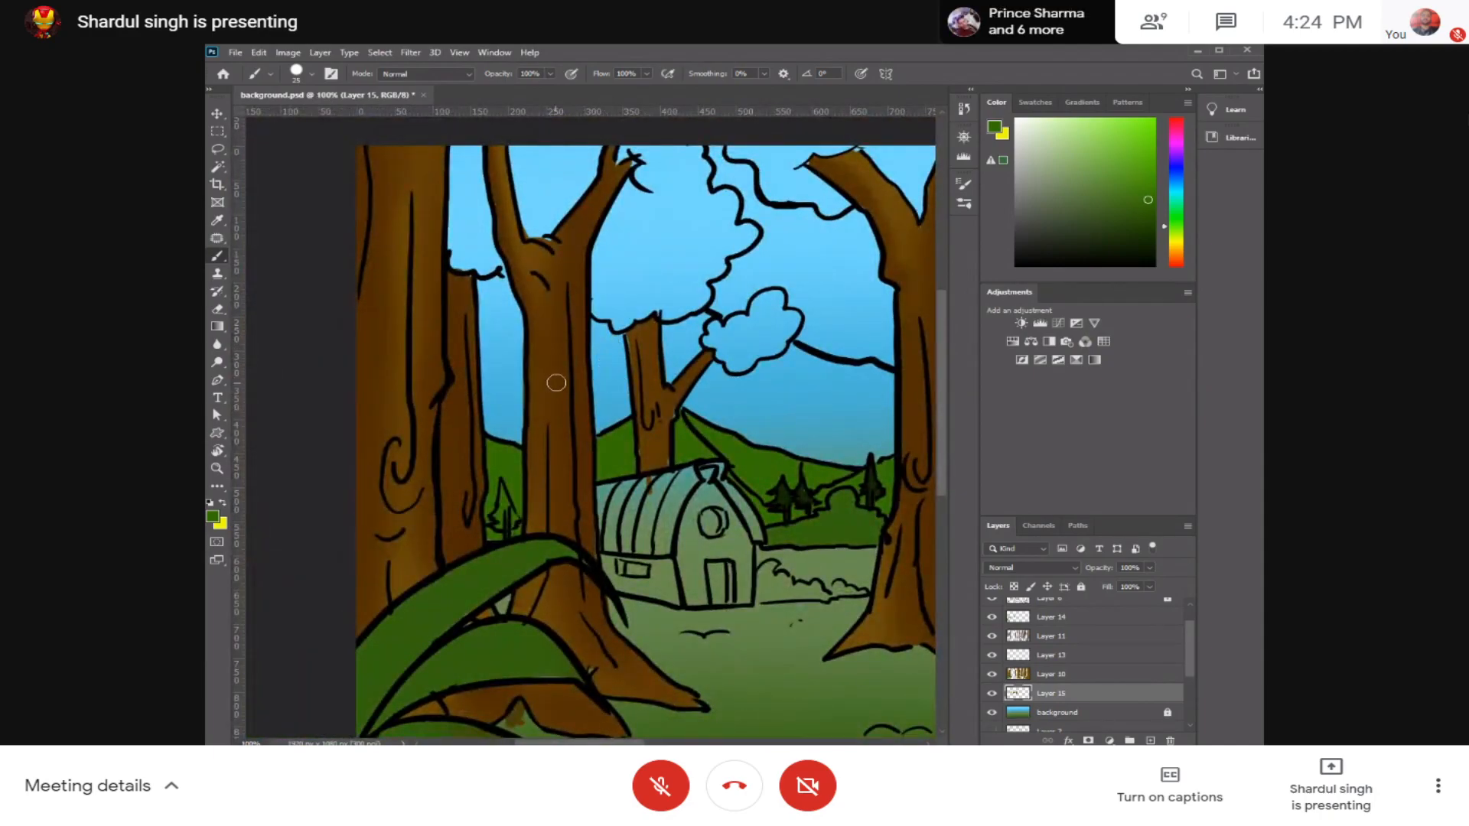
pyautogui.moveTo(781, 393)
pyautogui.mouseDown()
pyautogui.moveTo(578, 410)
pyautogui.moveTo(673, 418)
pyautogui.mouseUp()
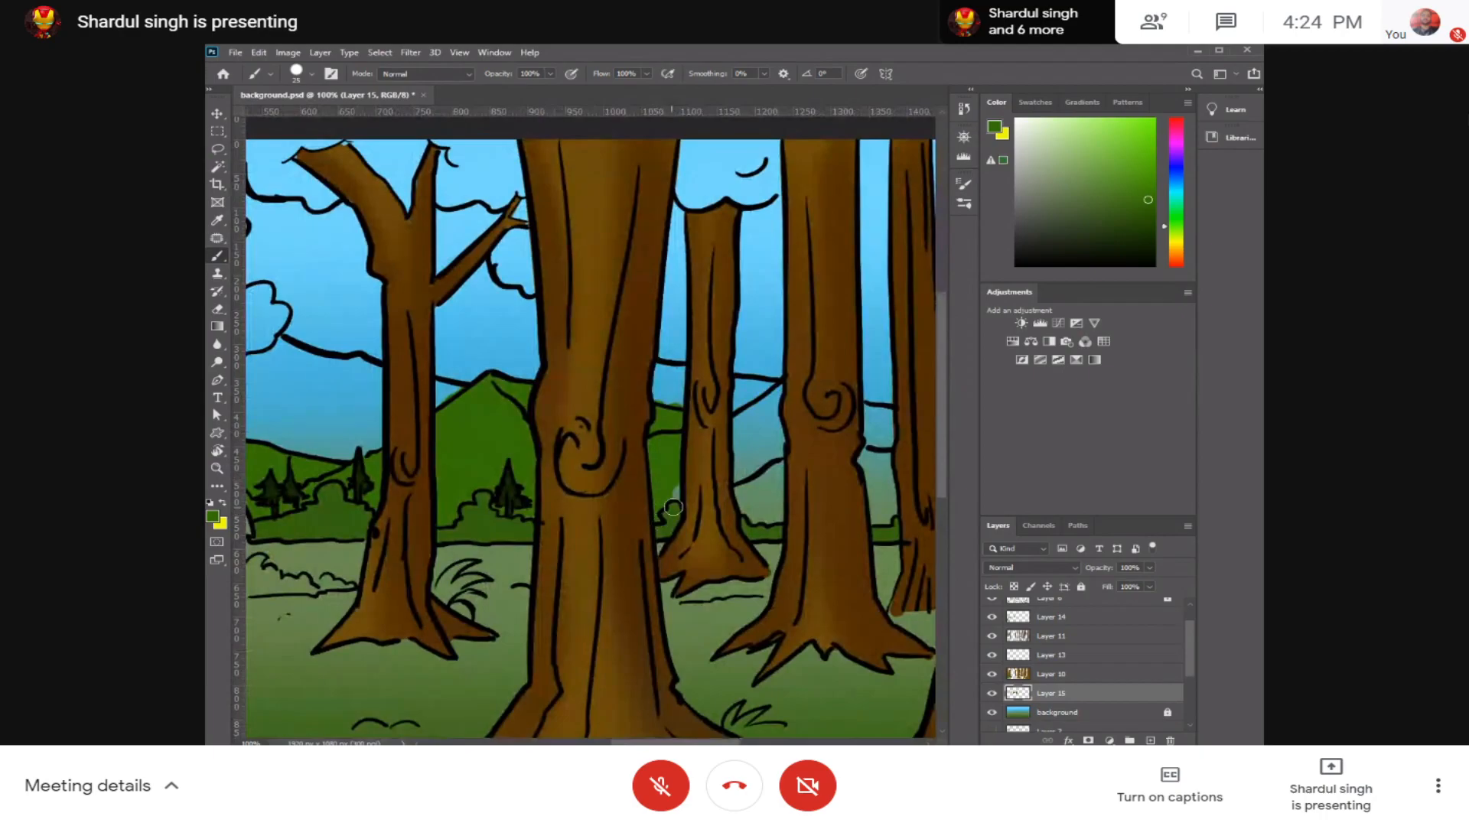
pyautogui.moveTo(659, 374); pyautogui.dragTo(659, 398)
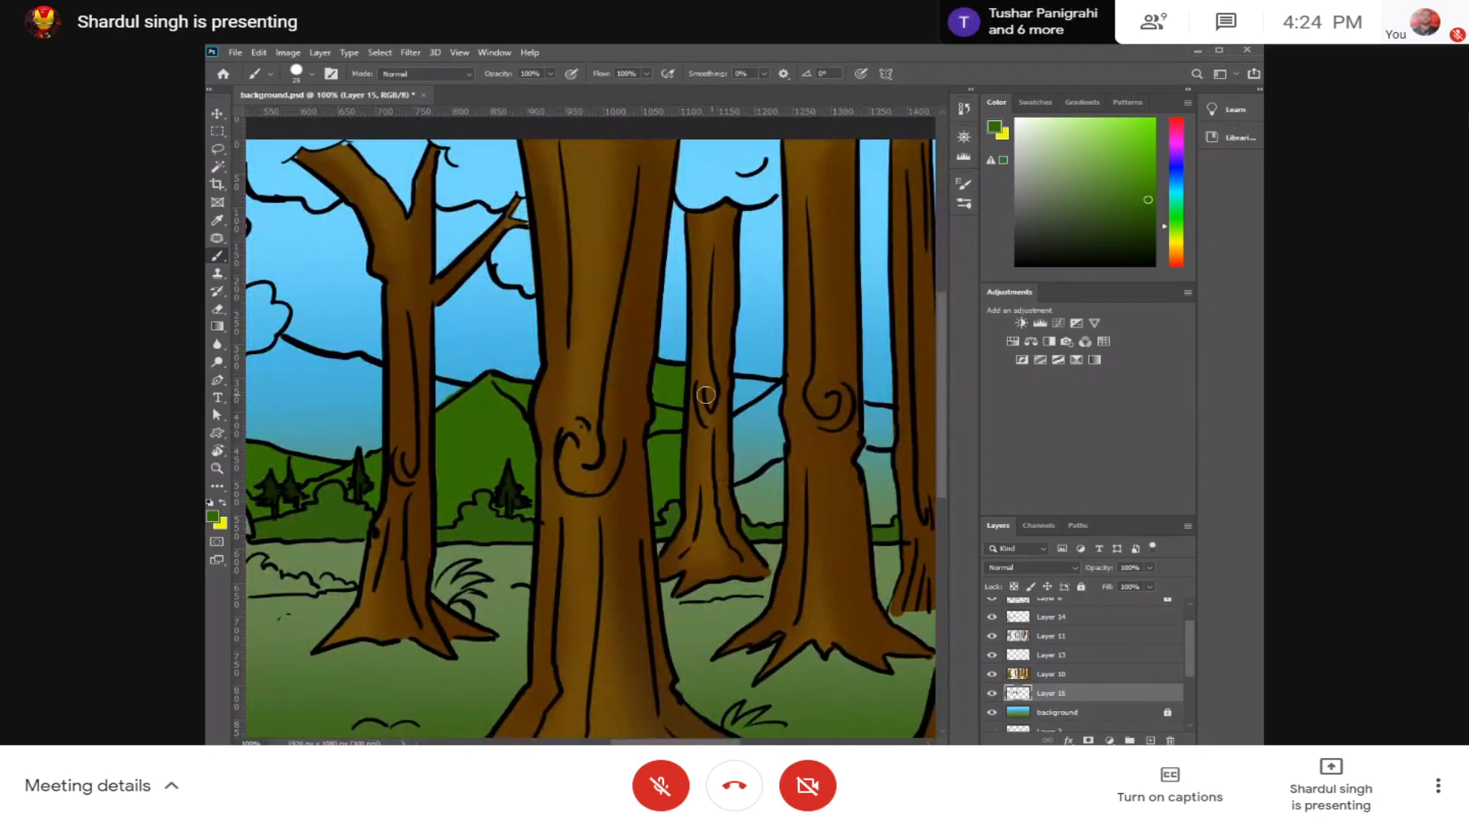
pyautogui.moveTo(735, 384)
pyautogui.mouseDown()
pyautogui.moveTo(739, 503)
pyautogui.moveTo(743, 392)
pyautogui.moveTo(773, 426)
pyautogui.moveTo(764, 462)
pyautogui.moveTo(724, 476)
pyautogui.mouseUp()
pyautogui.moveTo(790, 439)
pyautogui.mouseDown()
pyautogui.moveTo(774, 528)
pyautogui.moveTo(763, 515)
pyautogui.mouseUp()
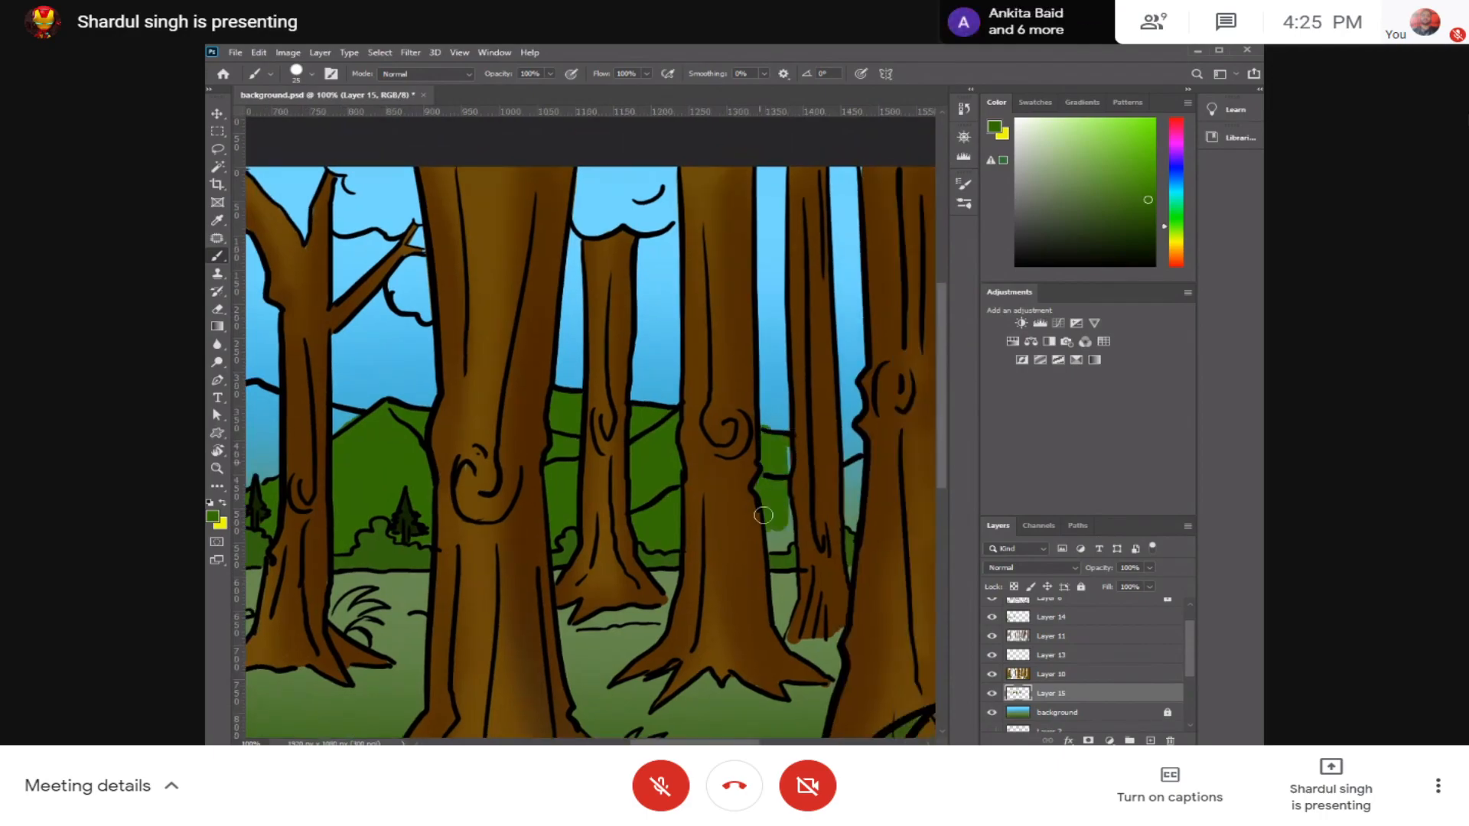
# Step: Undo the rough stroke and fill the hill gap between the spiral-knotted trunk and the narrow trunk beside it with green
pyautogui.press('z')
pyautogui.hotkey('ctrl', 'z')
pyautogui.moveTo(764, 447)
pyautogui.mouseDown()
pyautogui.moveTo(797, 523)
pyautogui.moveTo(771, 515)
pyautogui.mouseUp()
pyautogui.press('b')
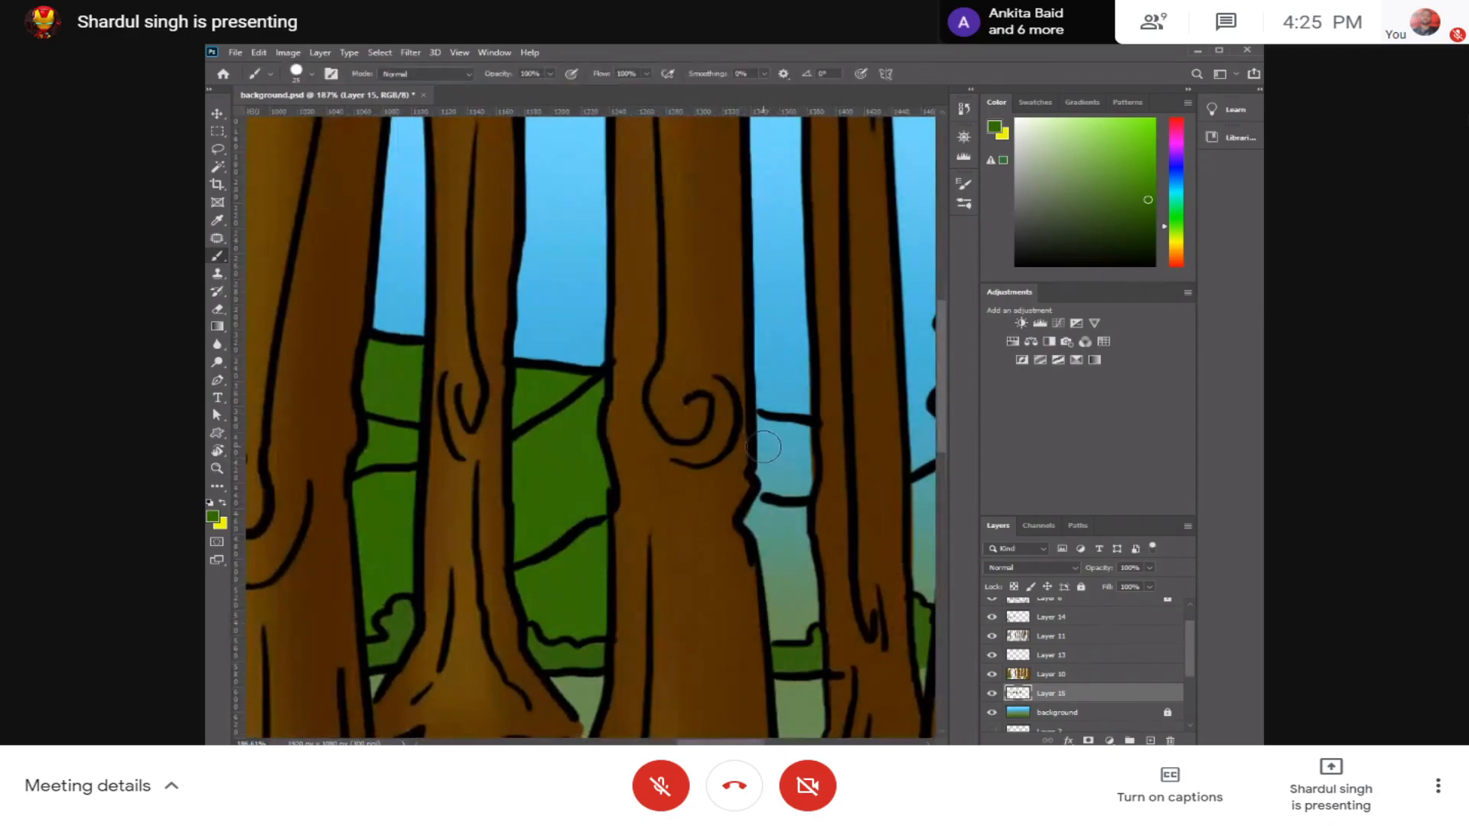
pyautogui.moveTo(765, 435)
pyautogui.mouseDown()
pyautogui.moveTo(753, 570)
pyautogui.moveTo(805, 608)
pyautogui.moveTo(787, 431)
pyautogui.mouseUp()
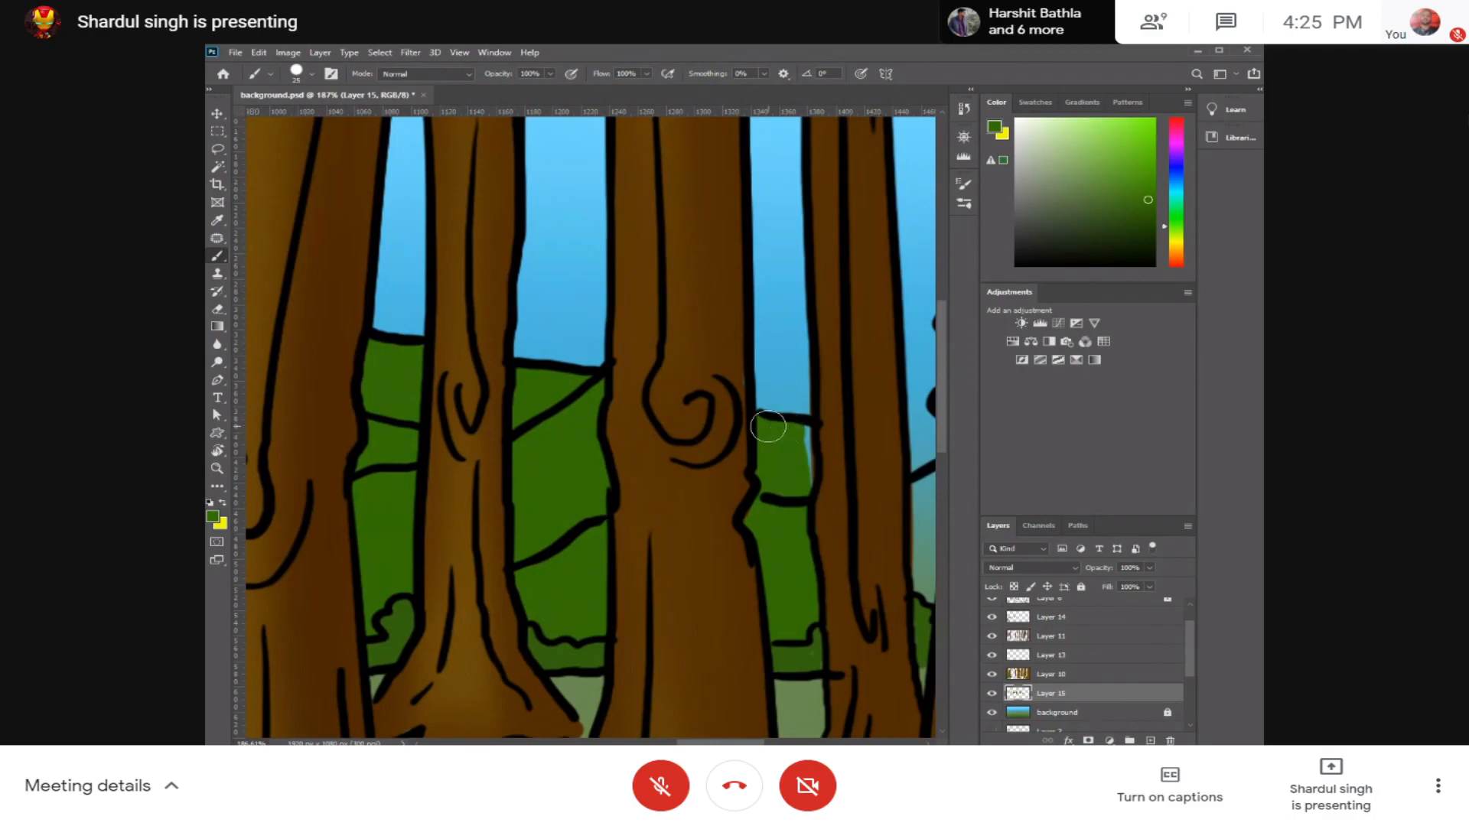
pyautogui.hscroll(2, 630, 521)
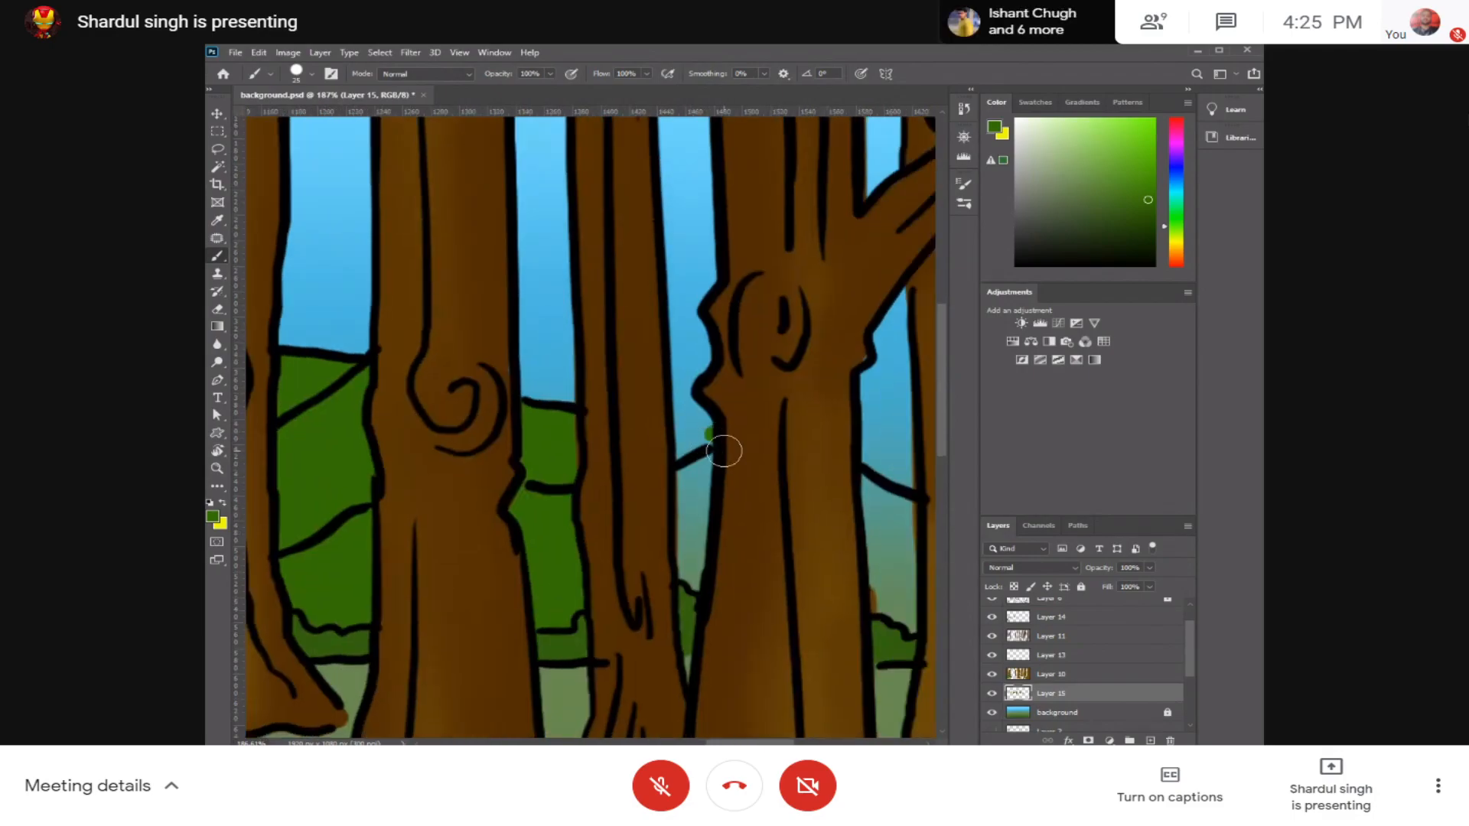
pyautogui.moveTo(721, 458); pyautogui.dragTo(729, 462)
pyautogui.moveTo(709, 521)
pyautogui.mouseDown()
pyautogui.moveTo(833, 561)
pyautogui.moveTo(839, 512)
pyautogui.moveTo(905, 523)
pyautogui.mouseUp()
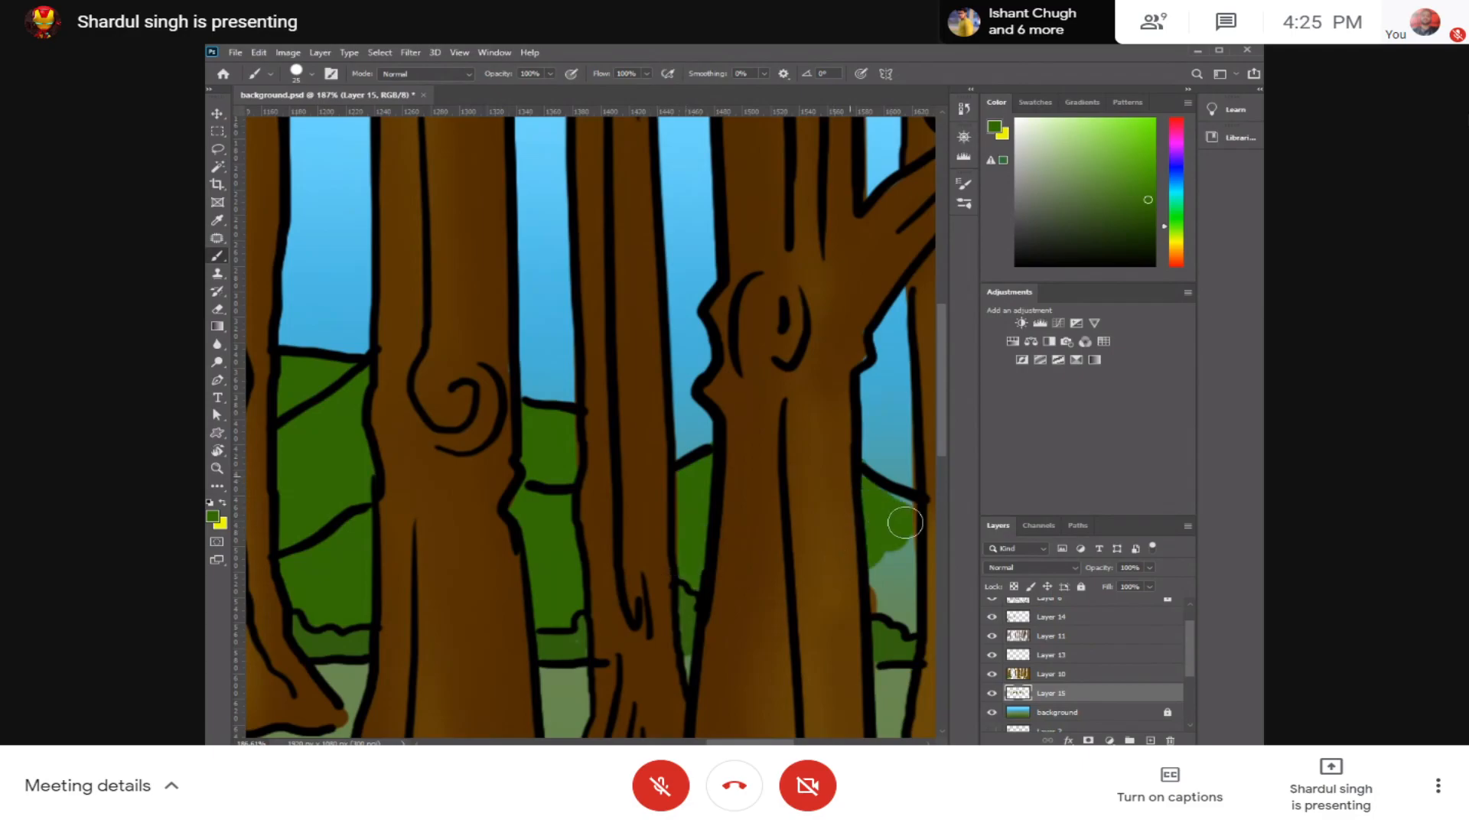
pyautogui.hotkey('ctrl', 'z')
pyautogui.moveTo(865, 461); pyautogui.dragTo(905, 510)
pyautogui.hotkey('ctrl', 'z')
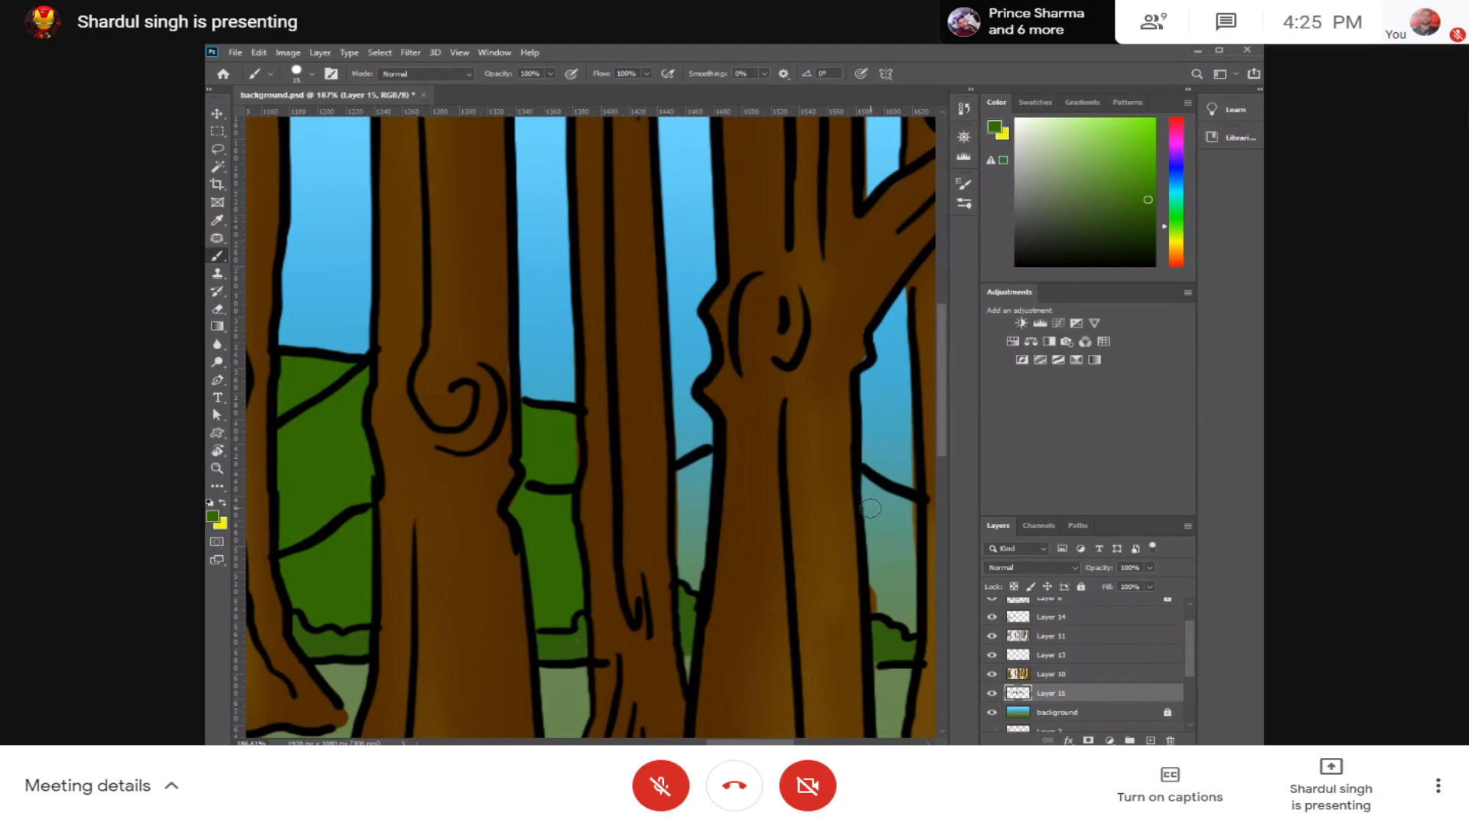
# Step: Fill the tapering hill gap between the narrow trunk and the large knotted trunk with green, using a smaller brush
pyautogui.hotkey('ctrl', '+')
pyautogui.hotkey('ctrl', '+')
pyautogui.moveTo(811, 511); pyautogui.dragTo(488, 377)
pyautogui.moveTo(670, 380)
pyautogui.mouseDown()
pyautogui.moveTo(700, 589)
pyautogui.moveTo(730, 596)
pyautogui.moveTo(685, 403)
pyautogui.moveTo(739, 556)
pyautogui.moveTo(817, 525)
pyautogui.moveTo(956, 526)
pyautogui.mouseUp()
pyautogui.moveTo(698, 337)
pyautogui.mouseDown()
pyautogui.moveTo(711, 338)
pyautogui.moveTo(677, 522)
pyautogui.mouseUp()
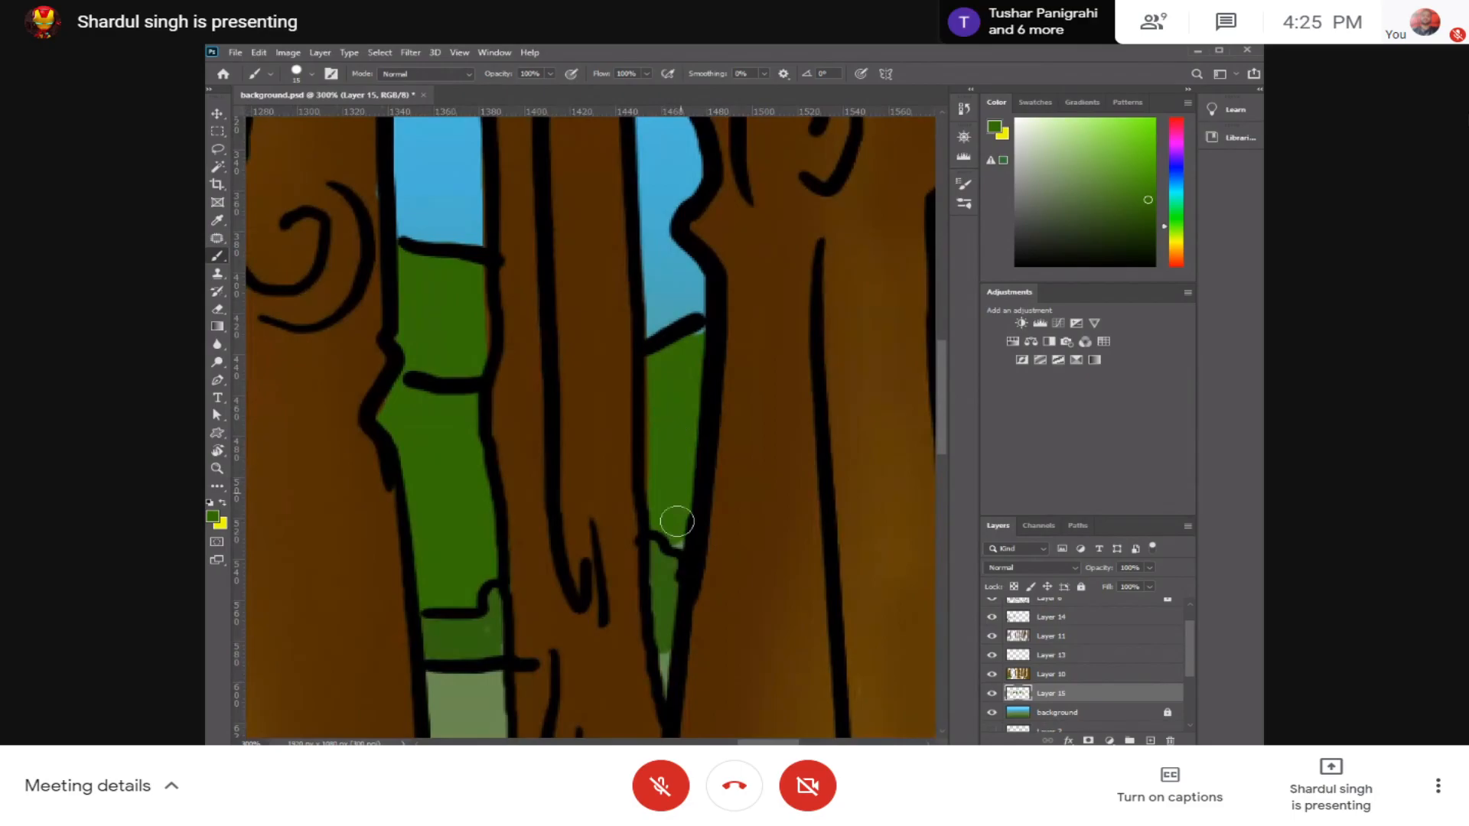
# Step: Fill the last hill gaps on both sides of the thin trunk near the picture's right edge with green
pyautogui.moveTo(845, 442); pyautogui.dragTo(466, 453)
pyautogui.moveTo(924, 463); pyautogui.dragTo(686, 467)
pyautogui.moveTo(508, 433)
pyautogui.mouseDown()
pyautogui.moveTo(518, 597)
pyautogui.moveTo(564, 479)
pyautogui.moveTo(596, 485)
pyautogui.mouseUp()
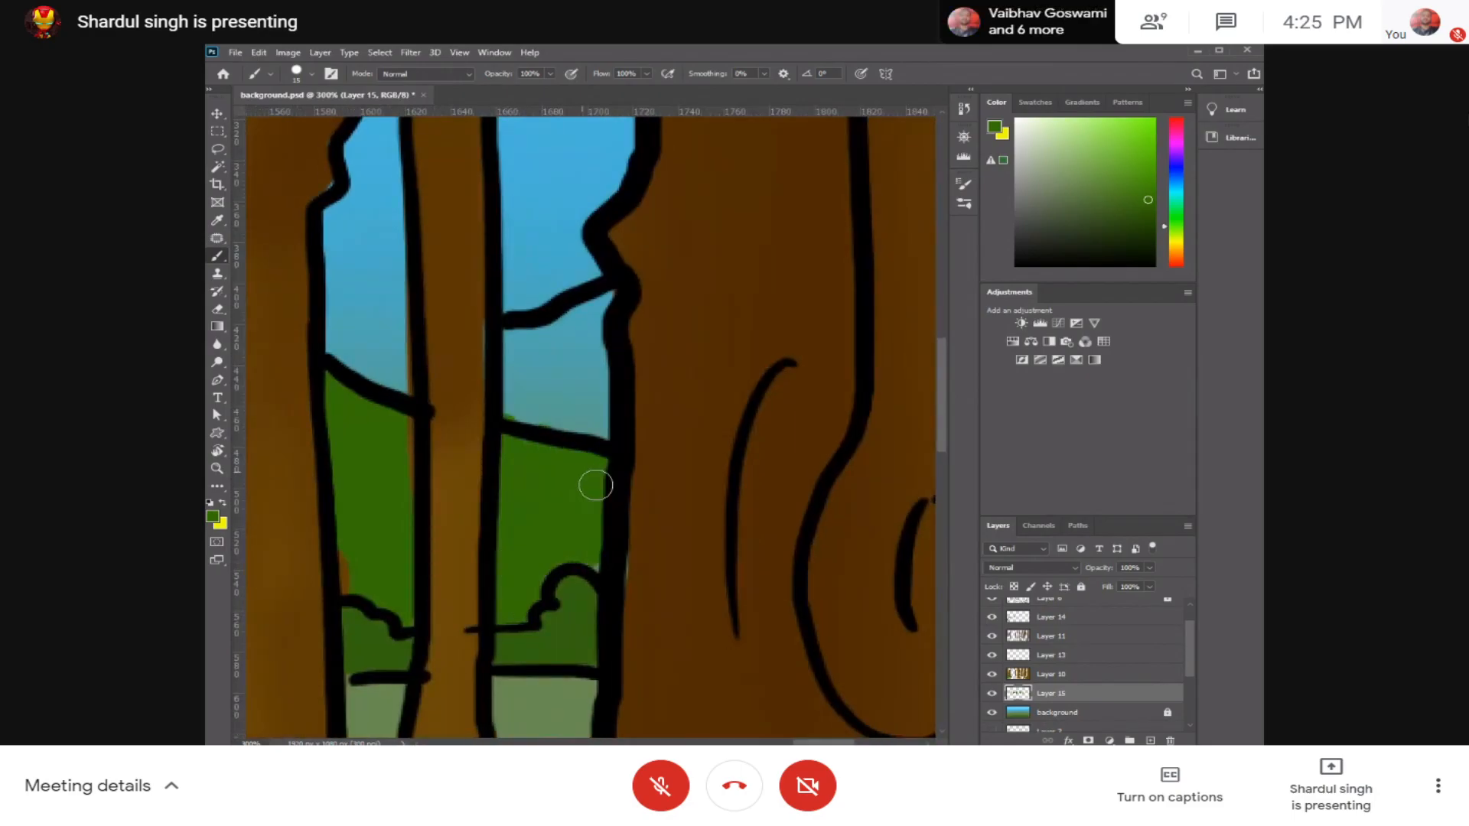
pyautogui.moveTo(596, 332)
pyautogui.mouseDown()
pyautogui.moveTo(593, 398)
pyautogui.moveTo(565, 352)
pyautogui.moveTo(535, 382)
pyautogui.moveTo(511, 367)
pyautogui.moveTo(507, 400)
pyautogui.mouseUp()
pyautogui.scroll(-4, 583, 406)
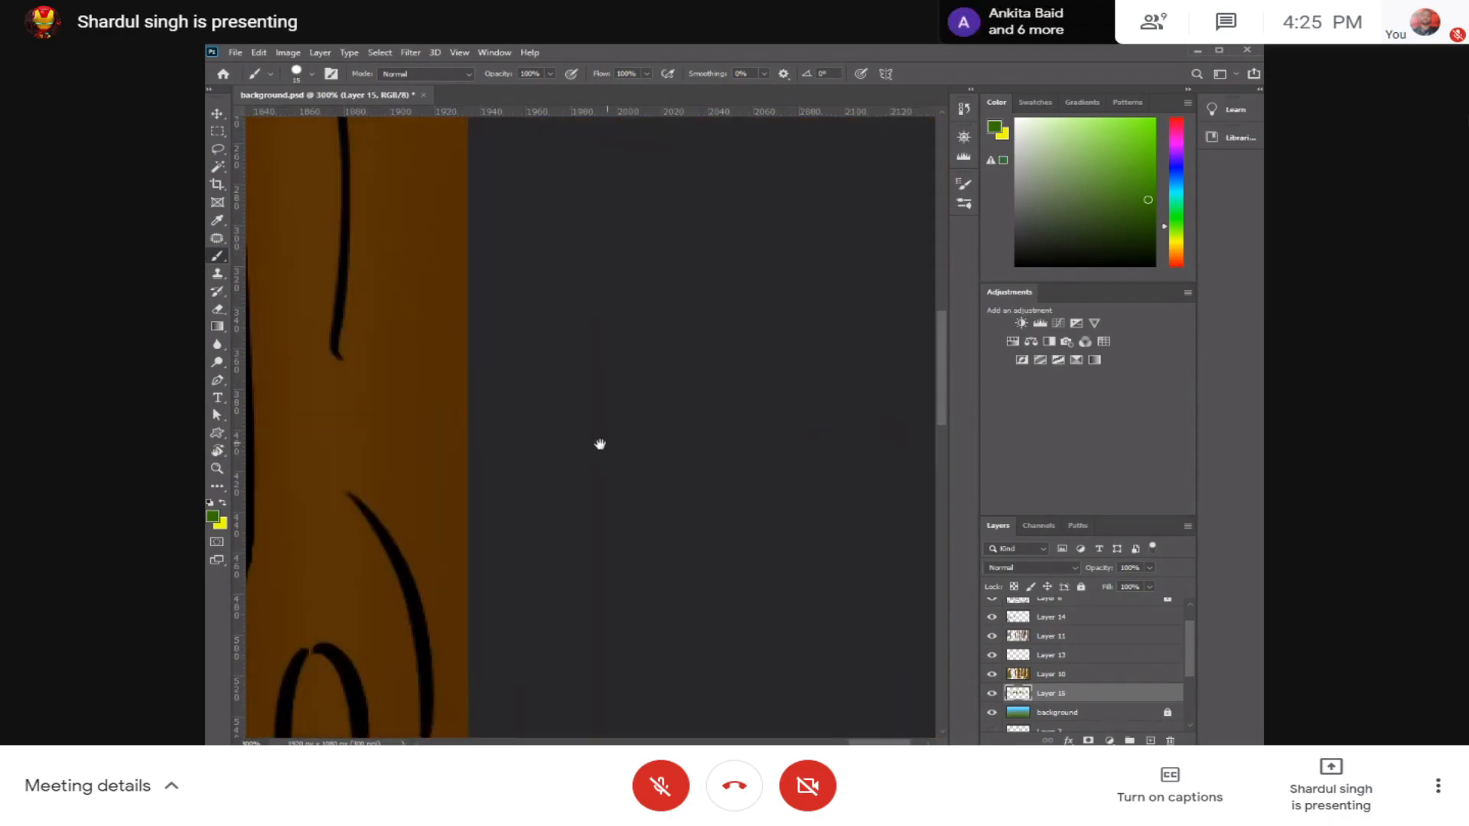
# Step: Make the line-art layer, Layer 6, active and unlock it for editing
pyautogui.hotkey('ctrl', '-')
pyautogui.hotkey('ctrl', '-')
pyautogui.moveTo(532, 434); pyautogui.dragTo(912, 427)
pyautogui.moveTo(730, 432); pyautogui.dragTo(819, 452)
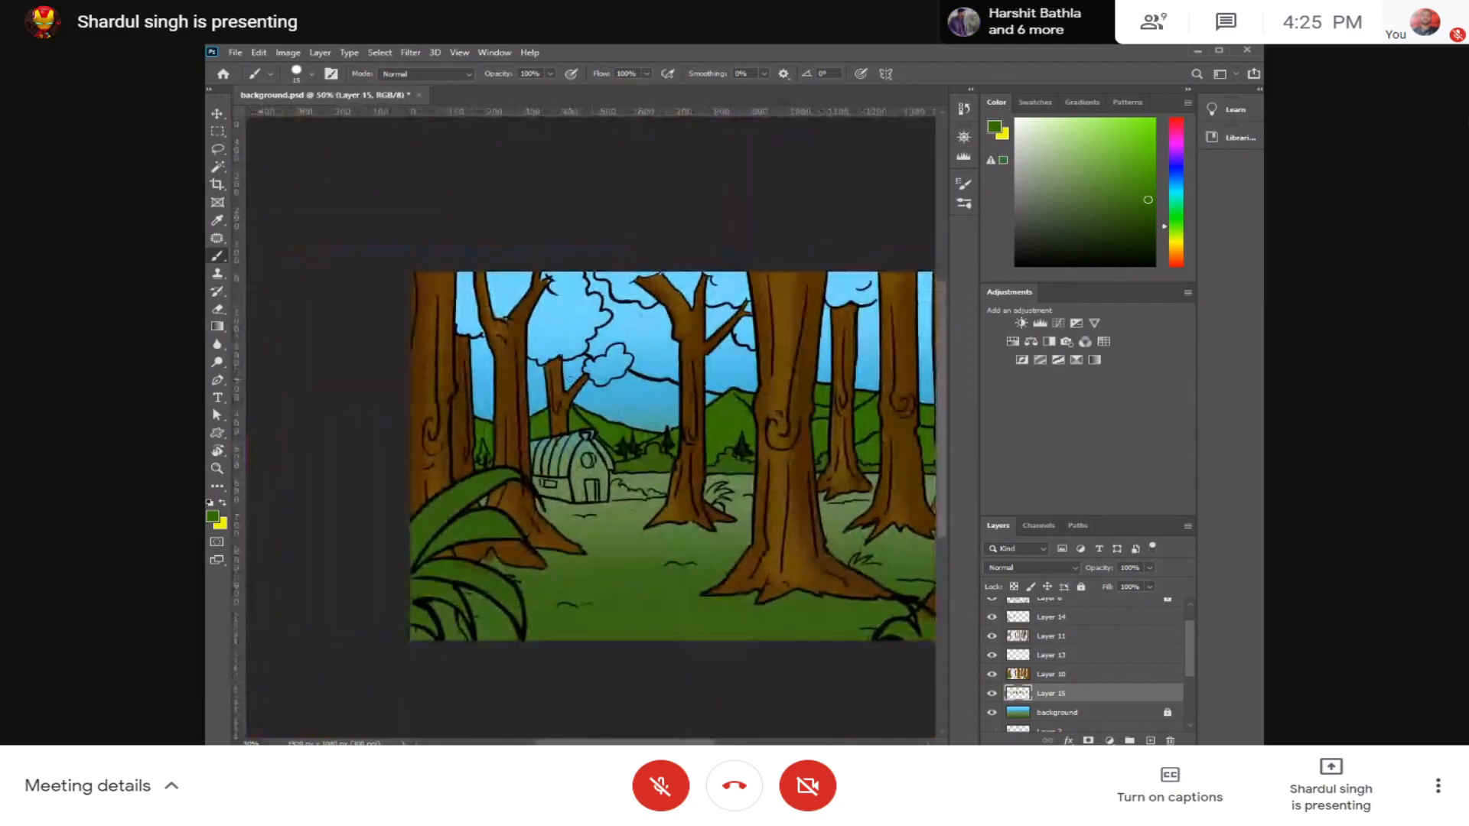
pyautogui.moveTo(1187, 650); pyautogui.dragTo(1191, 714)
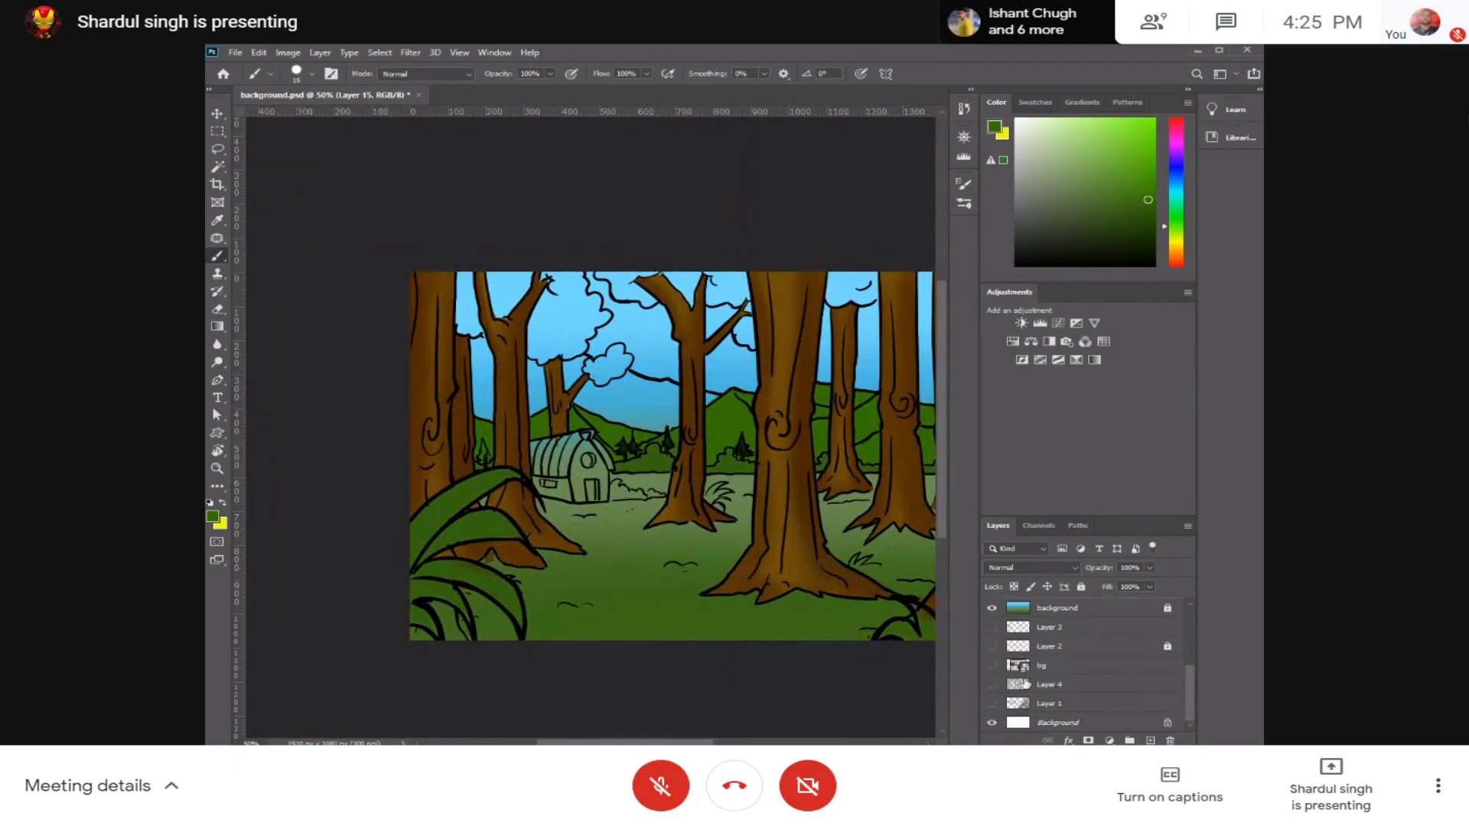
pyautogui.moveTo(1199, 655); pyautogui.dragTo(1205, 605)
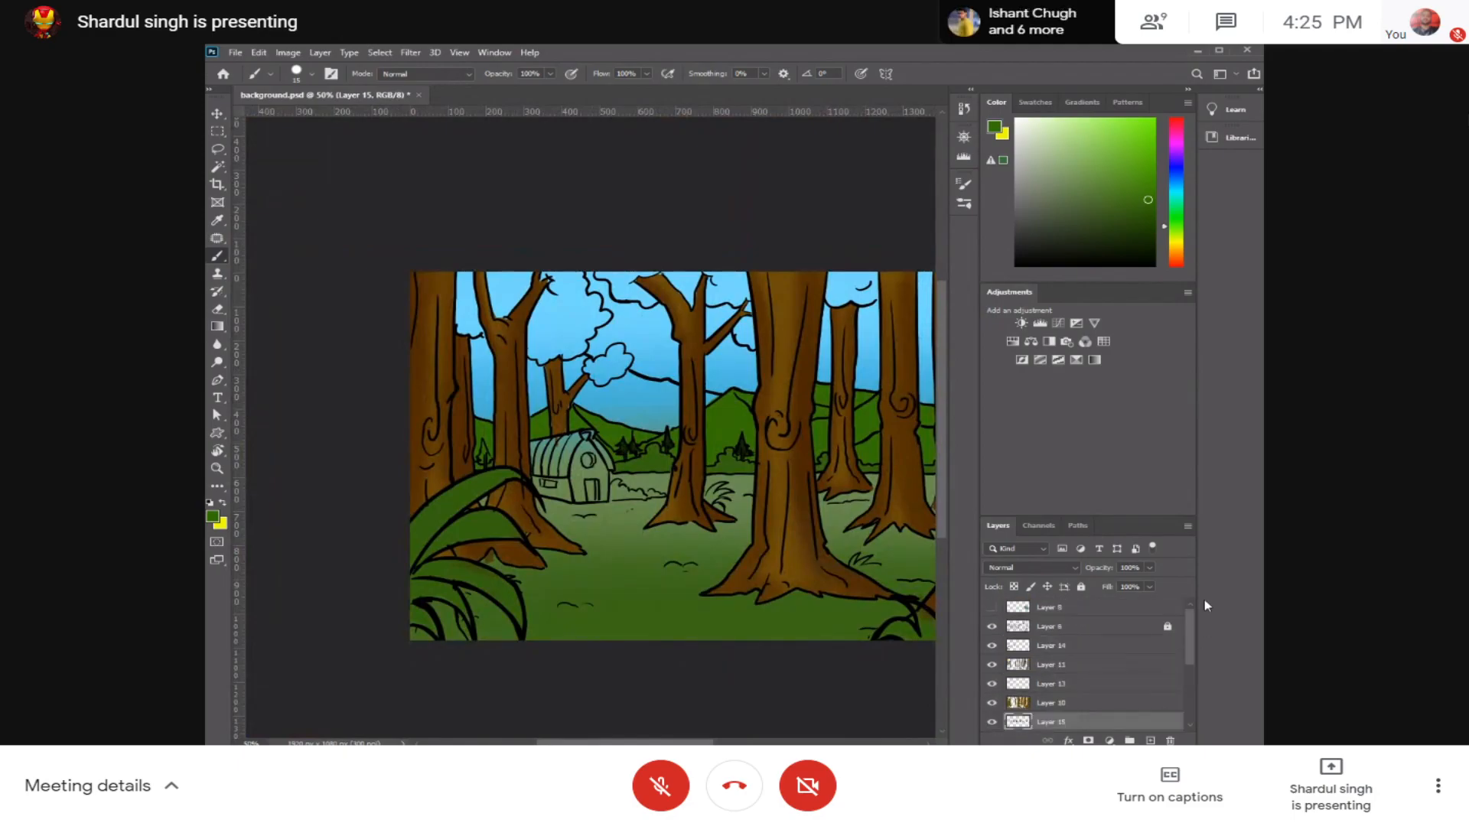
pyautogui.click(1115, 630)
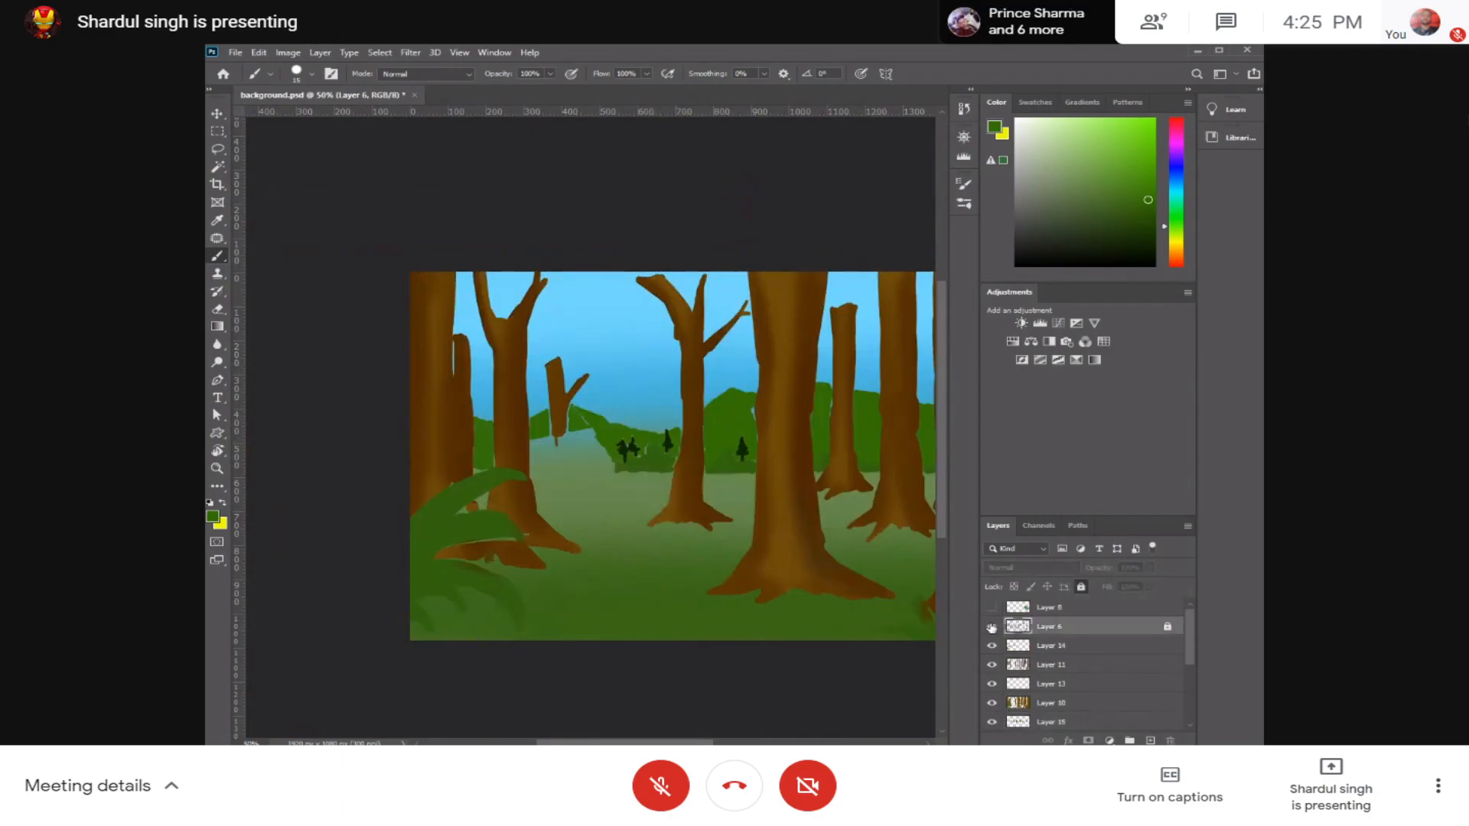
pyautogui.click(1081, 588)
# Step: Set the foreground colour to black and choose a brush preset for the line work
pyautogui.click(1010, 267)
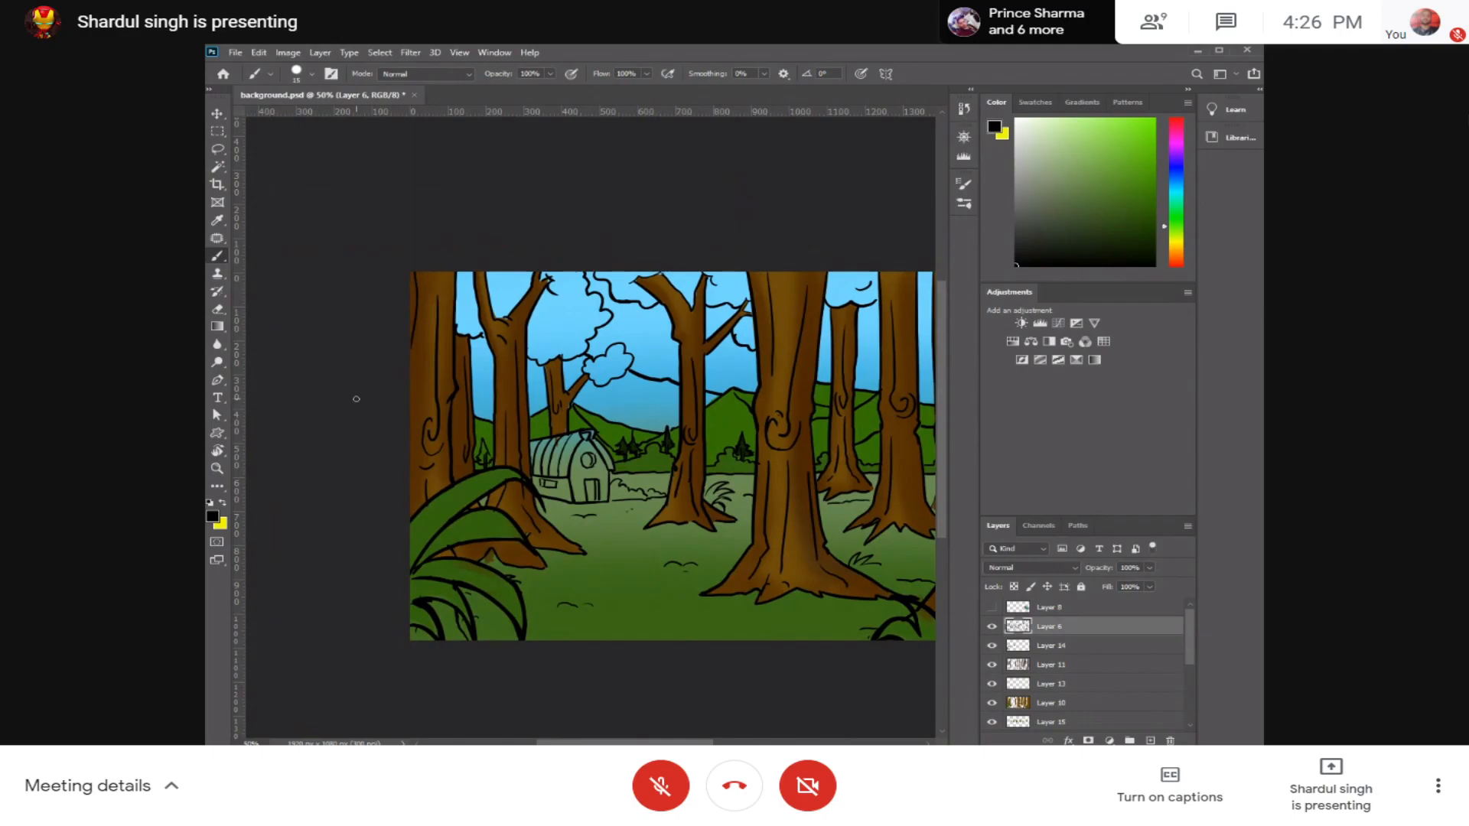
pyautogui.click(299, 76)
pyautogui.click(334, 245)
pyautogui.click(585, 217)
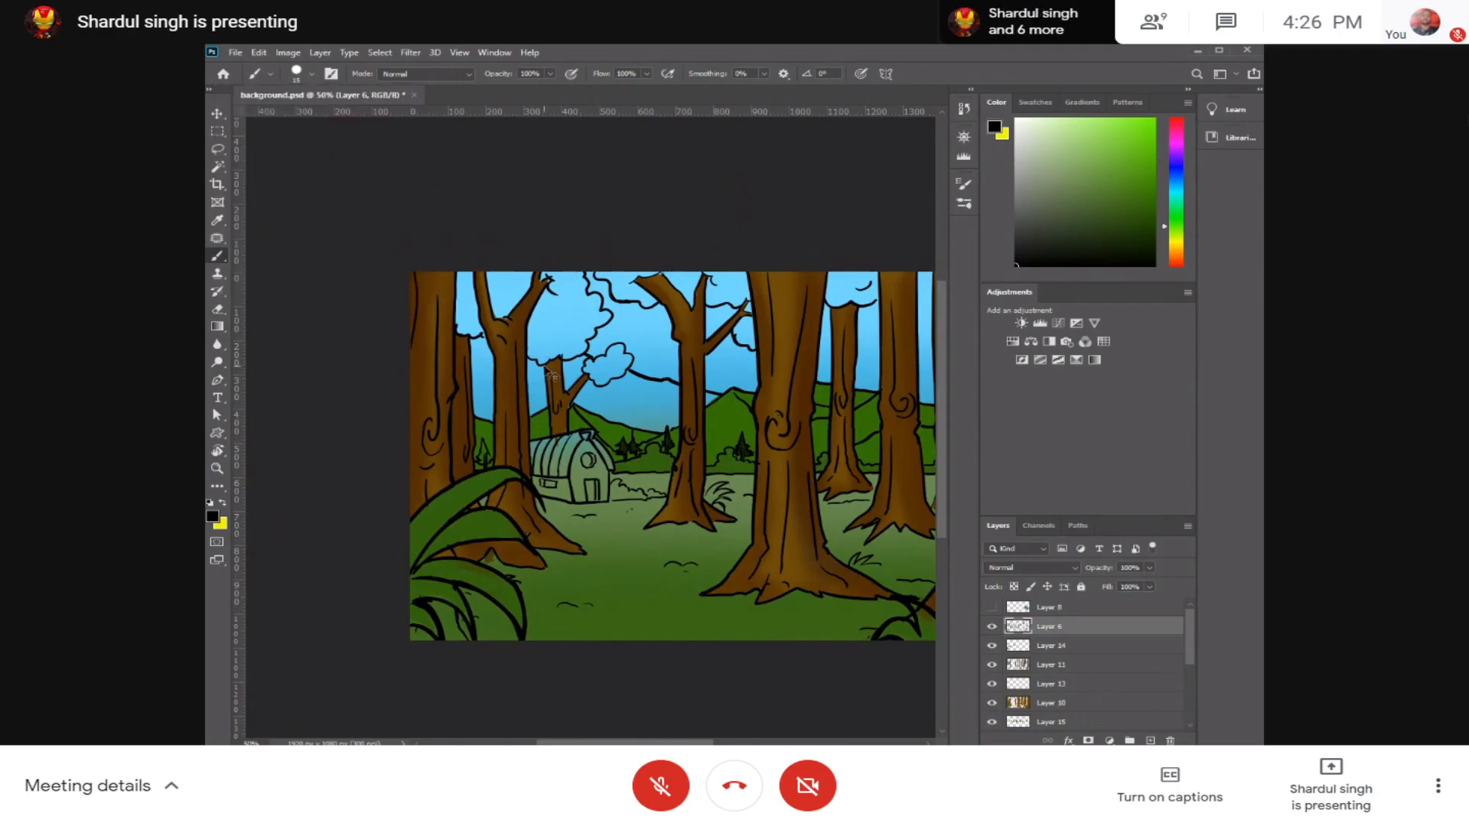
# Step: Remove the adjustments area from the workspace to enlarge the colour picker and the layer list
pyautogui.scroll(2, 551, 375)
pyautogui.scroll(2, 536, 370)
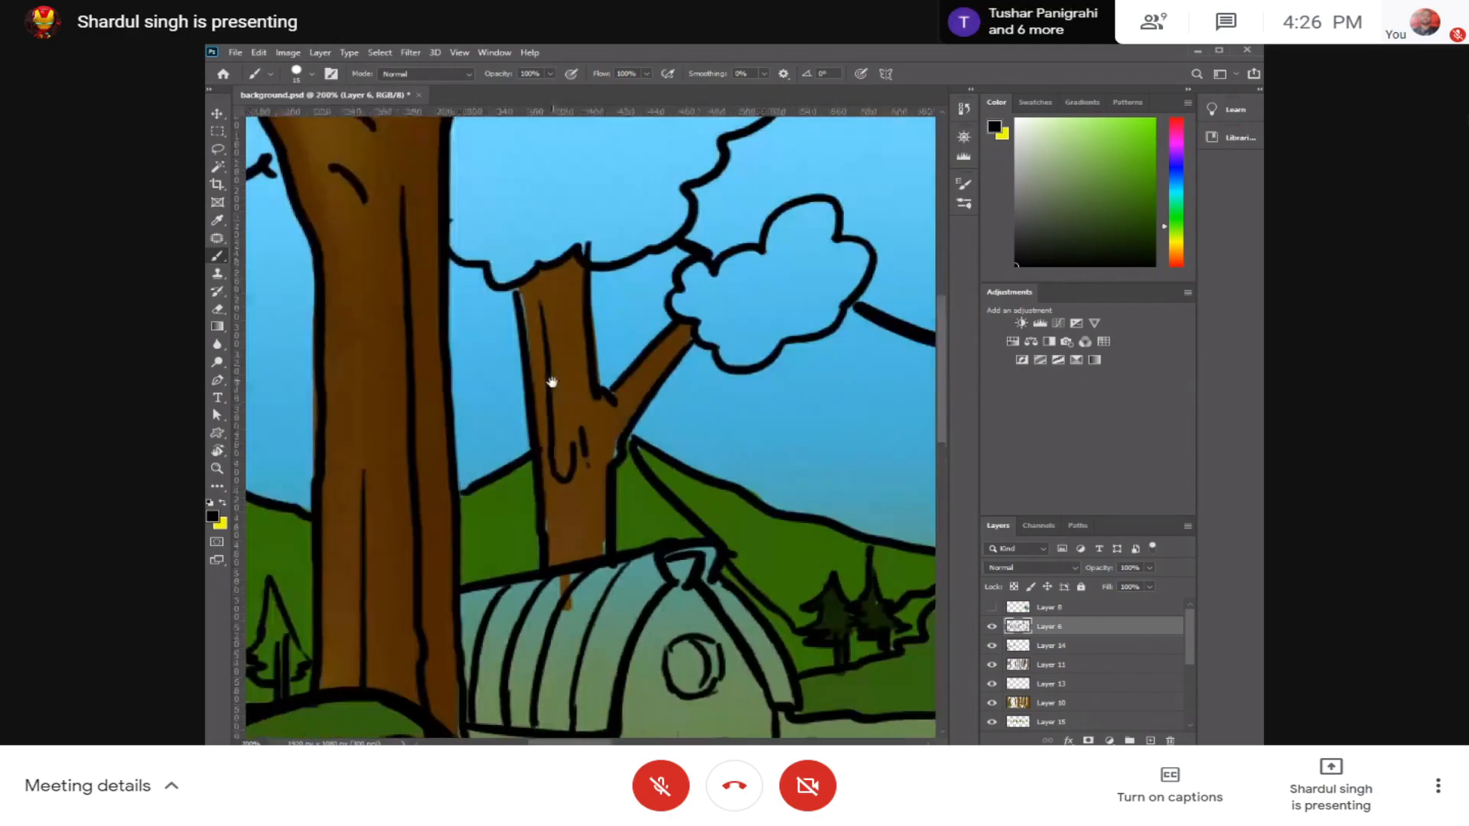
pyautogui.moveTo(550, 383); pyautogui.dragTo(561, 380)
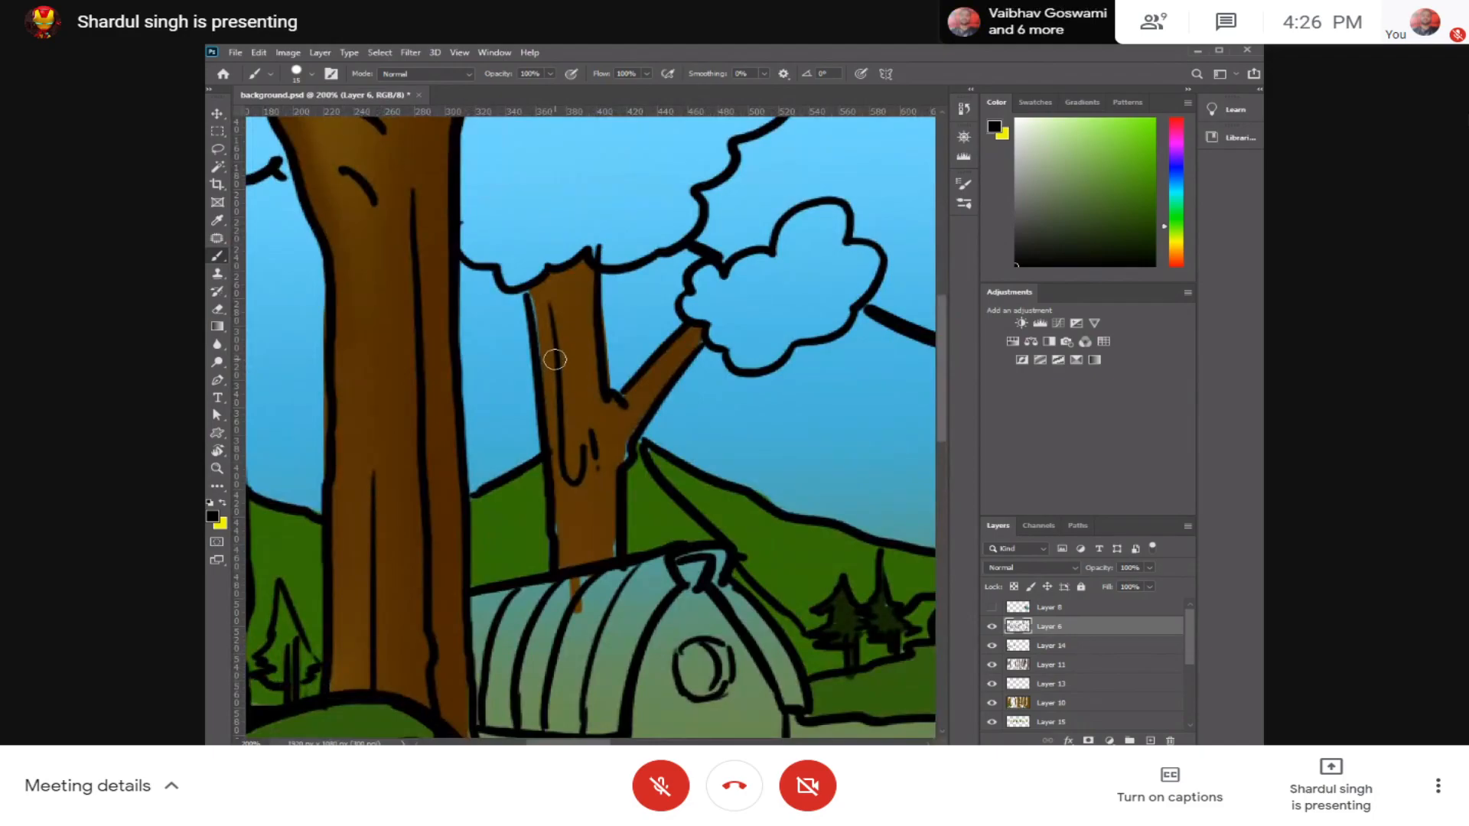
pyautogui.moveTo(1018, 297); pyautogui.dragTo(865, 354)
pyautogui.click(982, 340)
# Step: Draw the missing distant-mountain ridge in black as a rising line between the leftmost tree trunks
pyautogui.moveTo(599, 369)
pyautogui.mouseDown()
pyautogui.moveTo(740, 328)
pyautogui.moveTo(682, 360)
pyautogui.moveTo(508, 387)
pyautogui.moveTo(642, 340)
pyautogui.mouseUp()
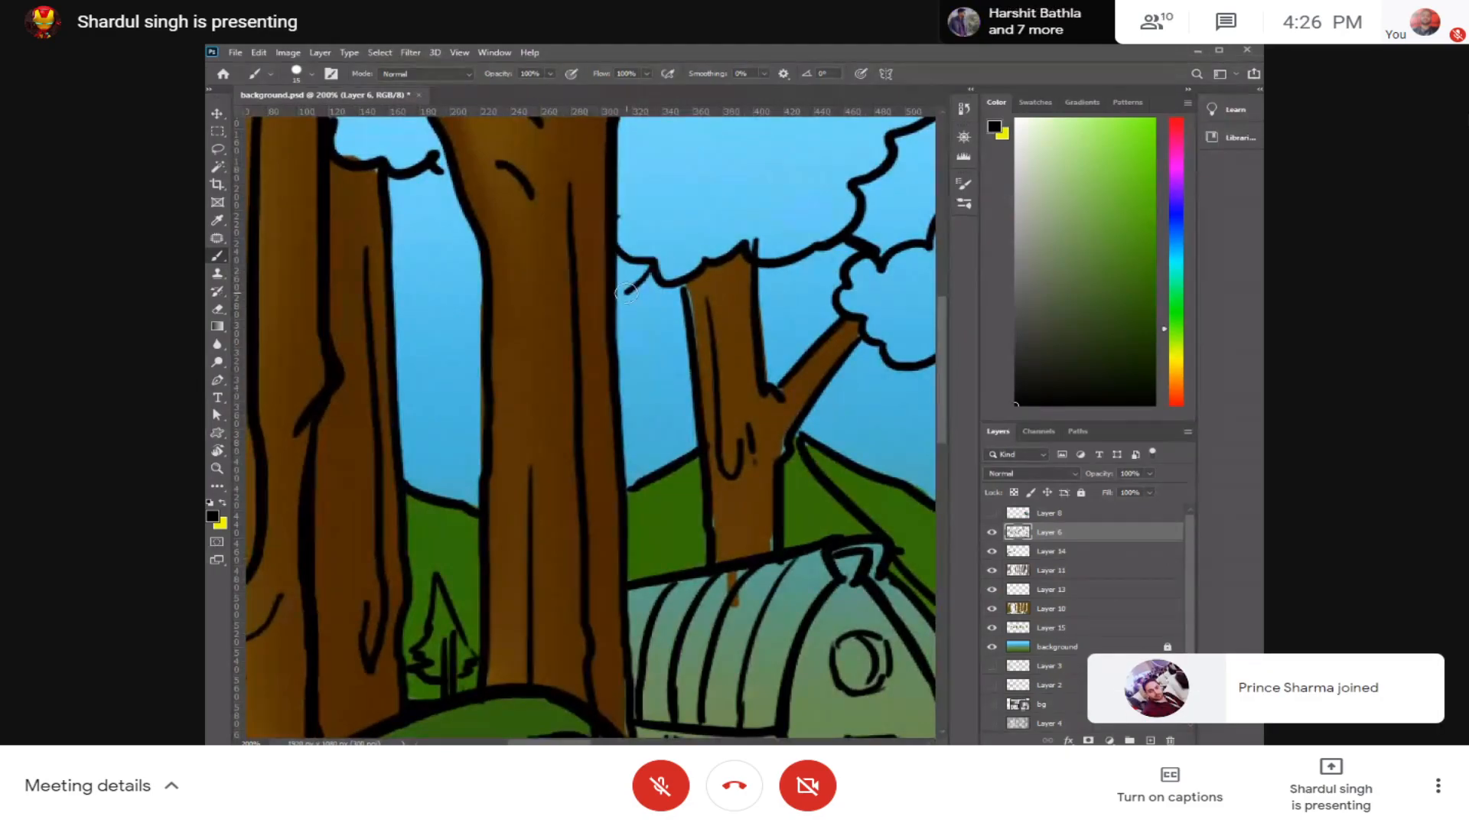
pyautogui.hotkey('ctrl', '-')
pyautogui.moveTo(667, 320)
pyautogui.mouseDown()
pyautogui.moveTo(619, 317)
pyautogui.moveTo(554, 357)
pyautogui.mouseUp()
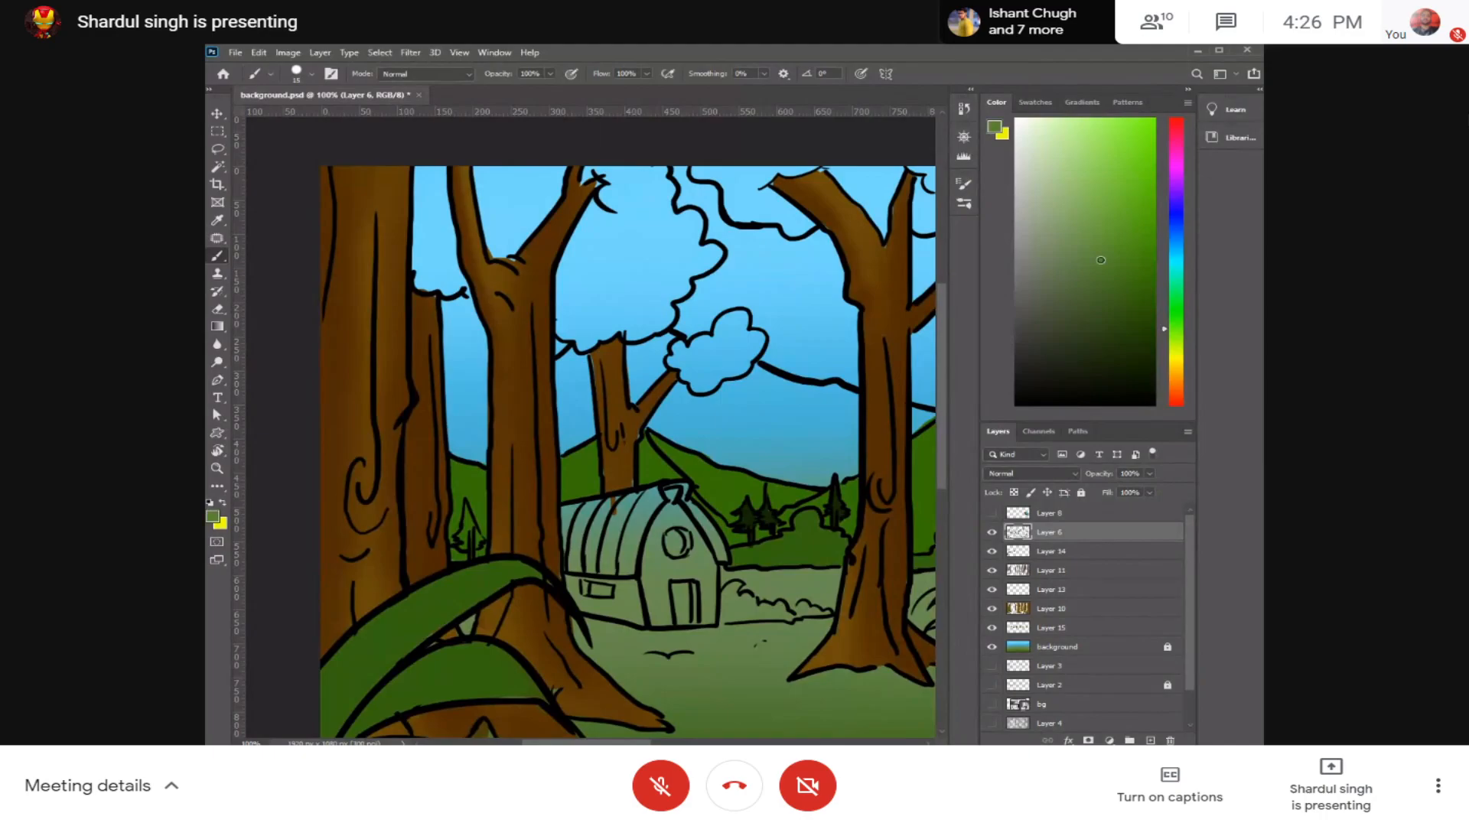
pyautogui.moveTo(487, 393); pyautogui.dragTo(470, 410)
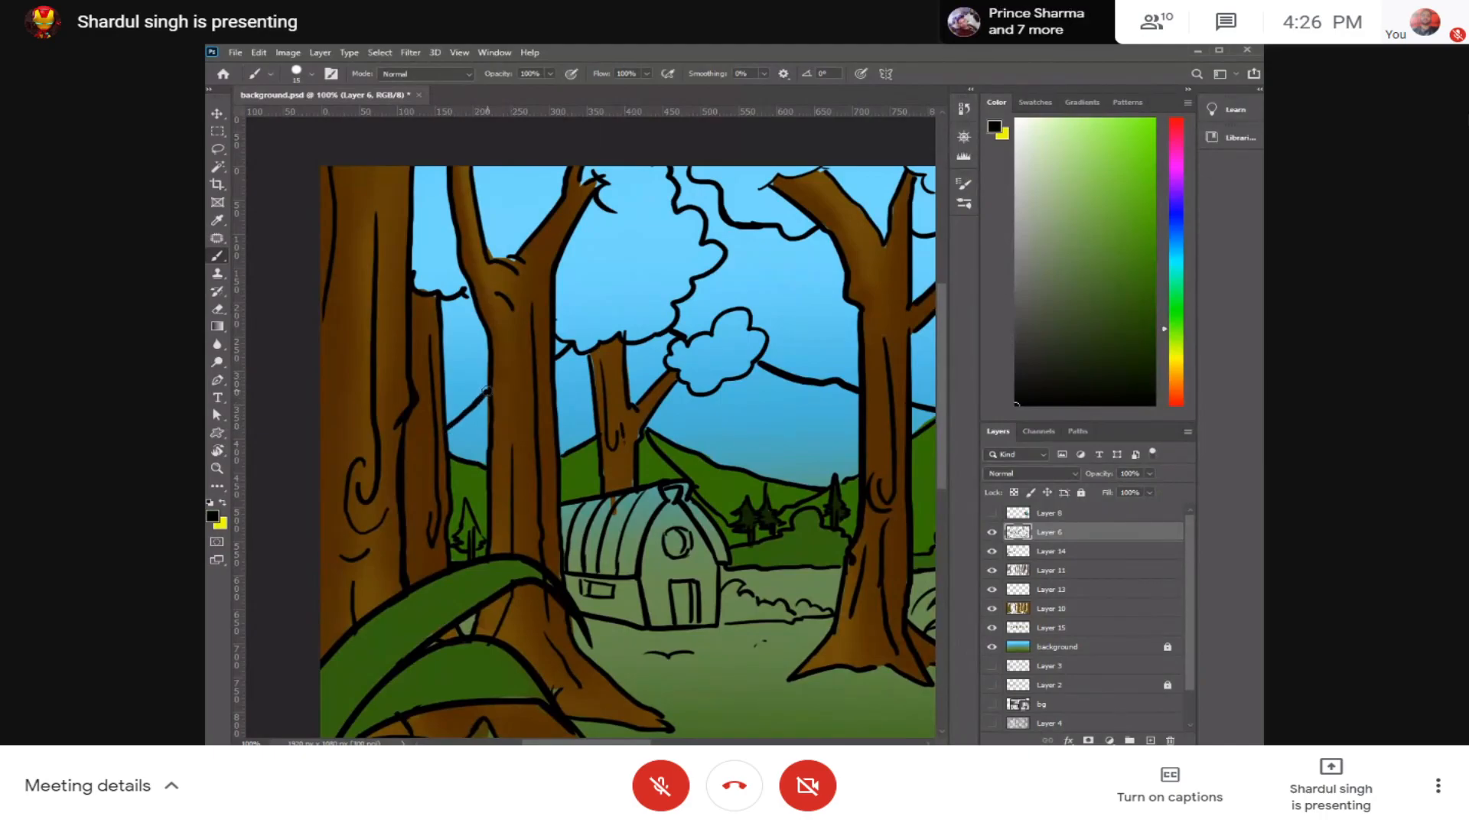
# Step: Strengthen the black ridge line of the green mountain between the middle forked tree and the large central trunk
pyautogui.moveTo(746, 397); pyautogui.dragTo(710, 387)
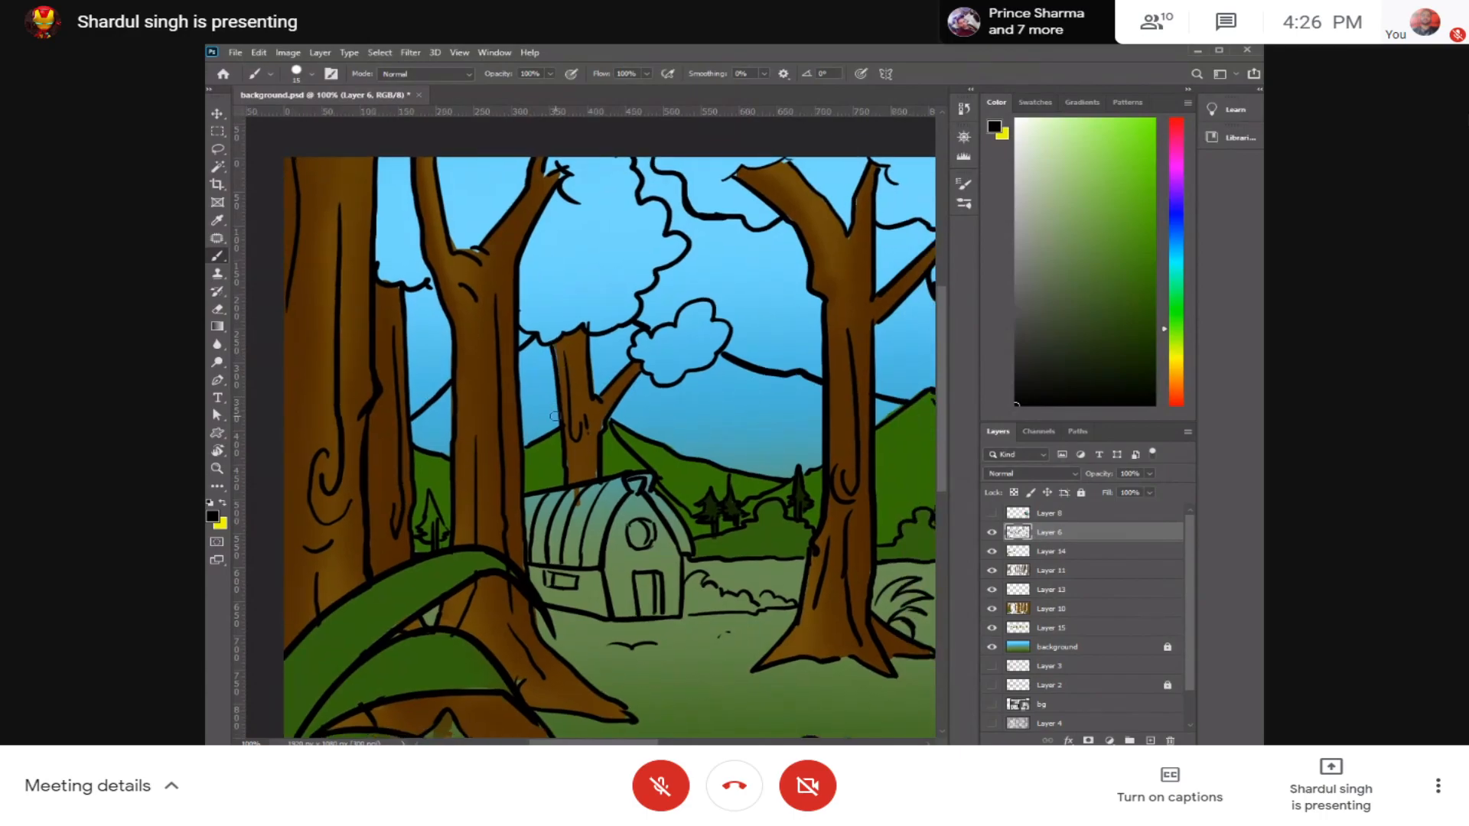
pyautogui.moveTo(701, 422); pyautogui.dragTo(625, 406)
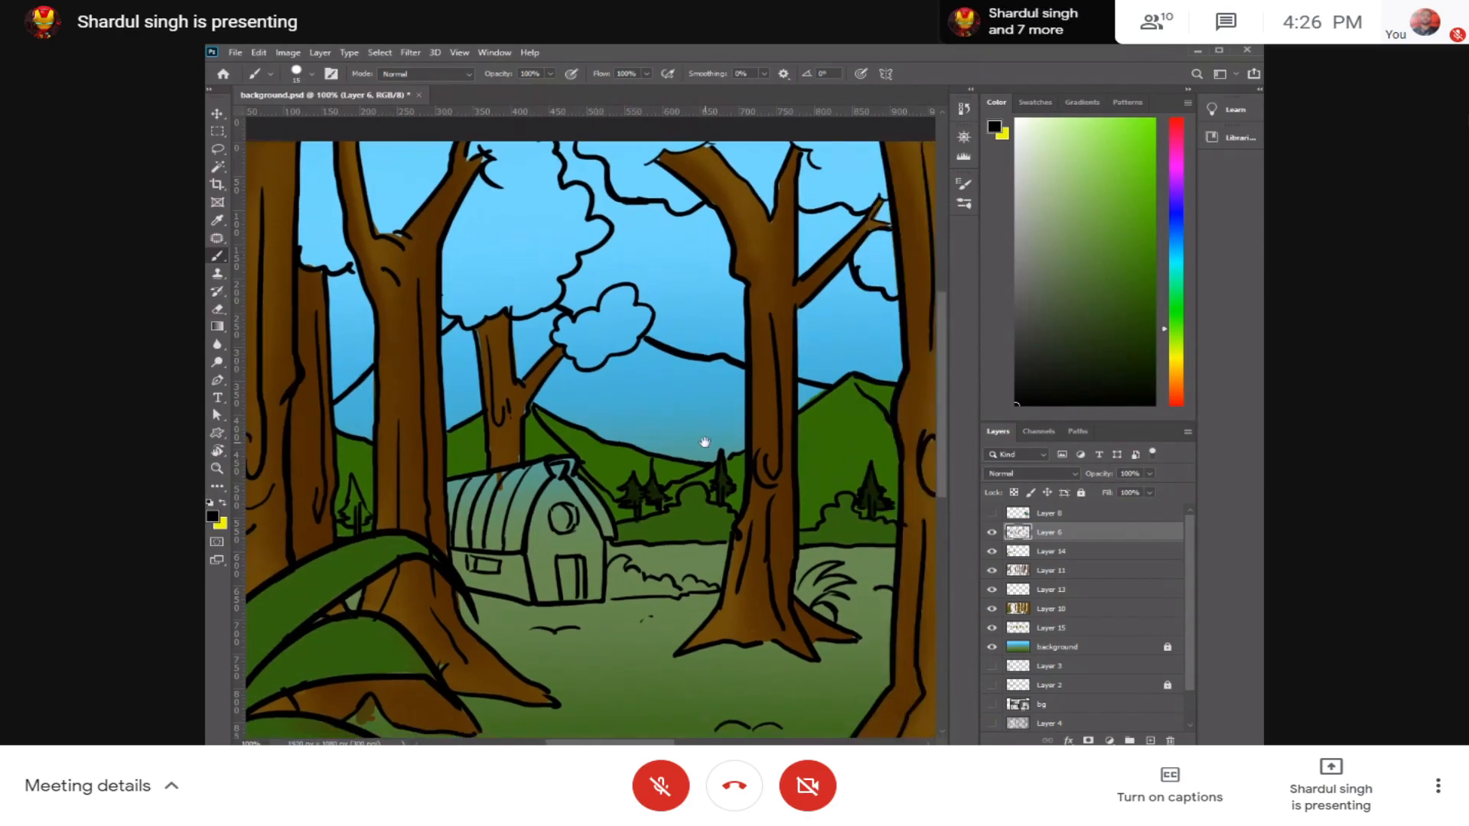
pyautogui.moveTo(704, 443); pyautogui.dragTo(597, 450)
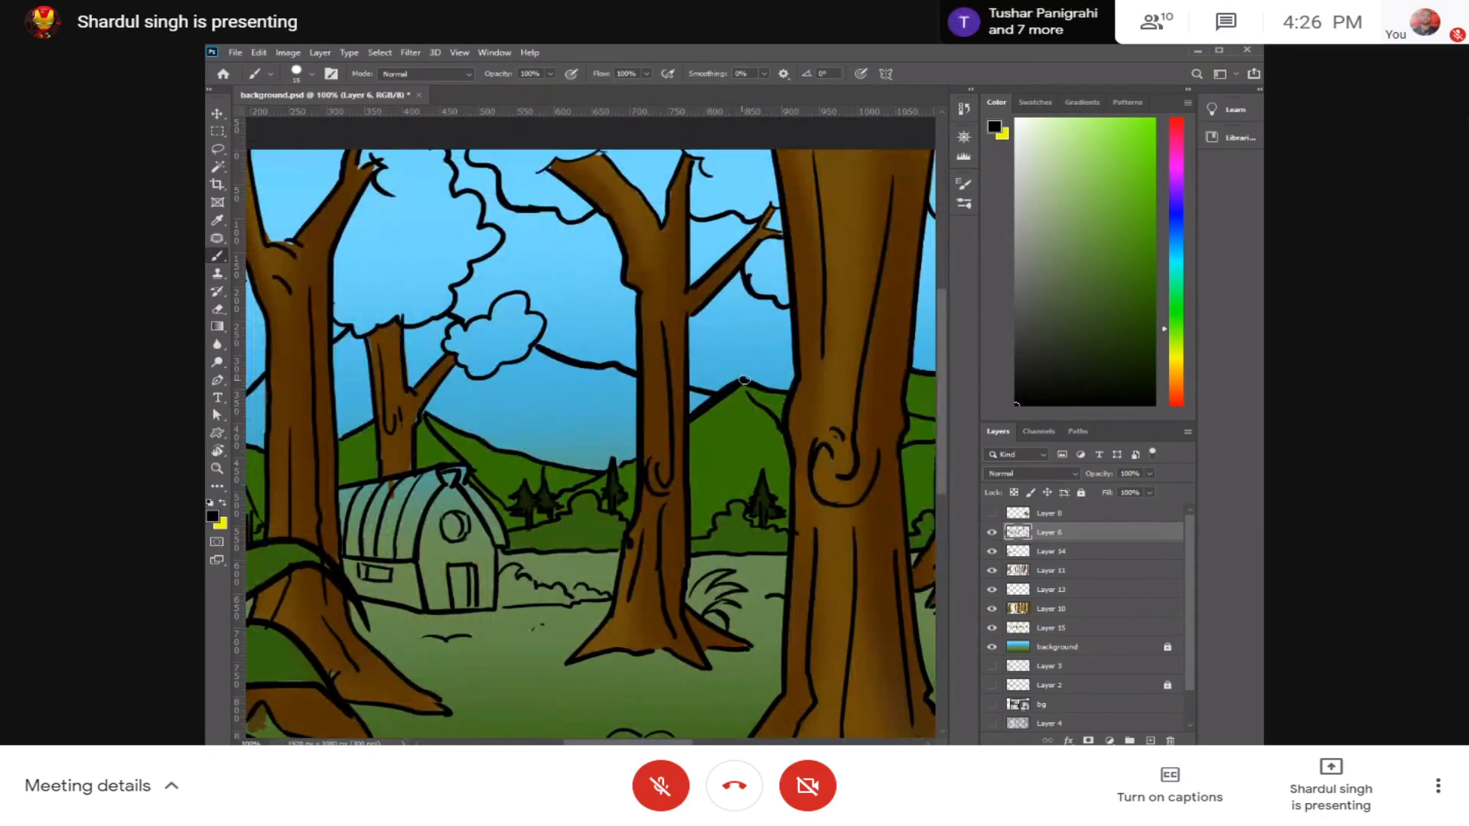
pyautogui.moveTo(761, 385)
pyautogui.mouseDown()
pyautogui.moveTo(789, 391)
pyautogui.moveTo(682, 390)
pyautogui.moveTo(815, 400)
pyautogui.mouseUp()
pyautogui.moveTo(667, 439); pyautogui.dragTo(778, 402)
pyautogui.moveTo(809, 489); pyautogui.dragTo(695, 449)
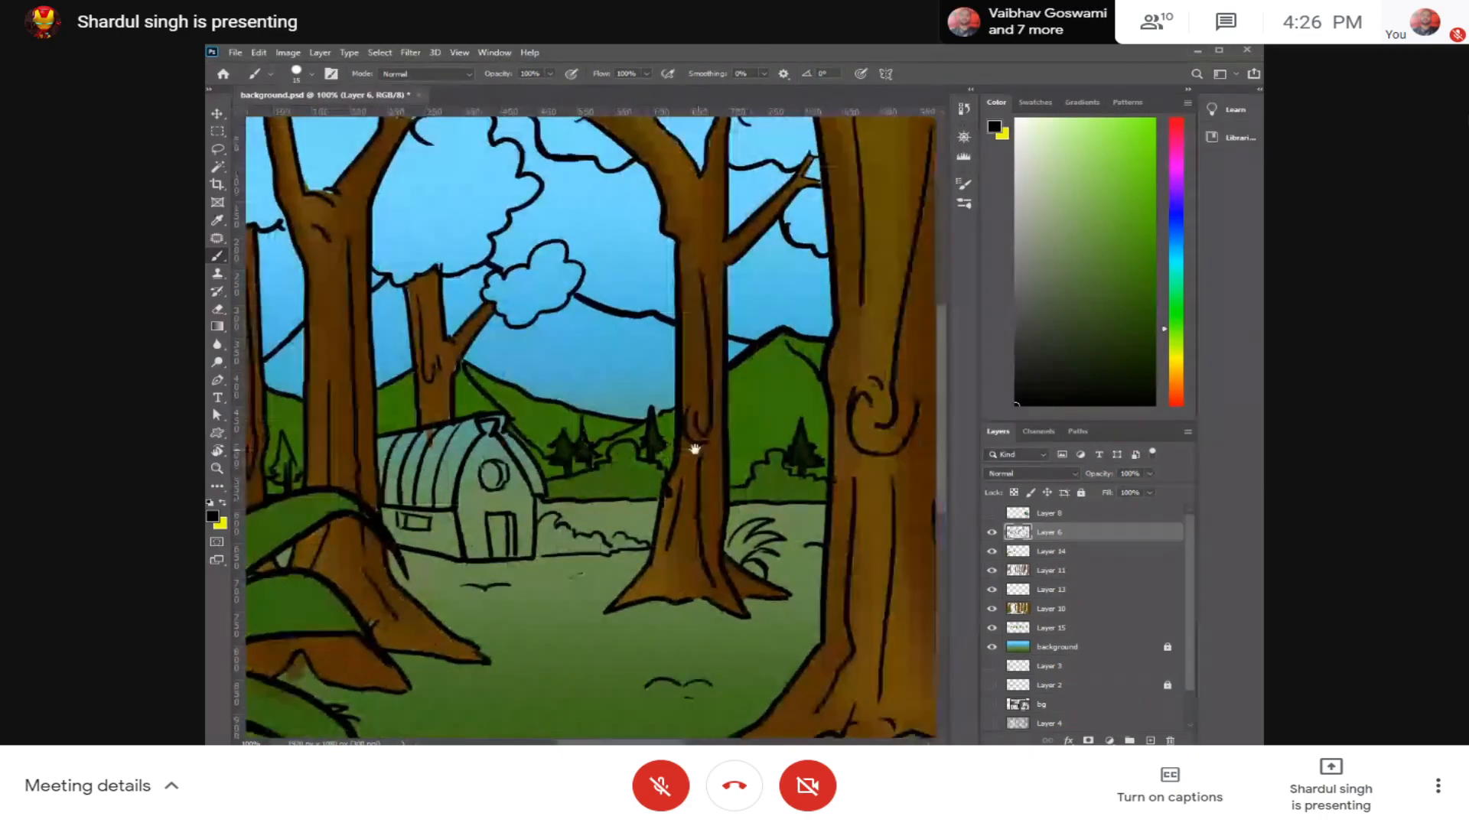
# Step: Enlarge the brush and pick a muted grey-green for the distant mountains, undoing the test strokes made with other tones
pyautogui.keyDown('alt'); pyautogui.click(546, 414); pyautogui.keyUp('alt')
pyautogui.moveTo(1140, 296); pyautogui.dragTo(1156, 258)
pyautogui.moveTo(624, 363)
pyautogui.mouseDown()
pyautogui.moveTo(585, 377)
pyautogui.moveTo(618, 382)
pyautogui.mouseUp()
pyautogui.hotkey('ctrl', 'z')
pyautogui.press(']')
pyautogui.press(']')
pyautogui.click(1029, 258)
pyautogui.moveTo(701, 384); pyautogui.dragTo(620, 414)
pyautogui.hotkey('ctrl', 'z')
pyautogui.click(1065, 281)
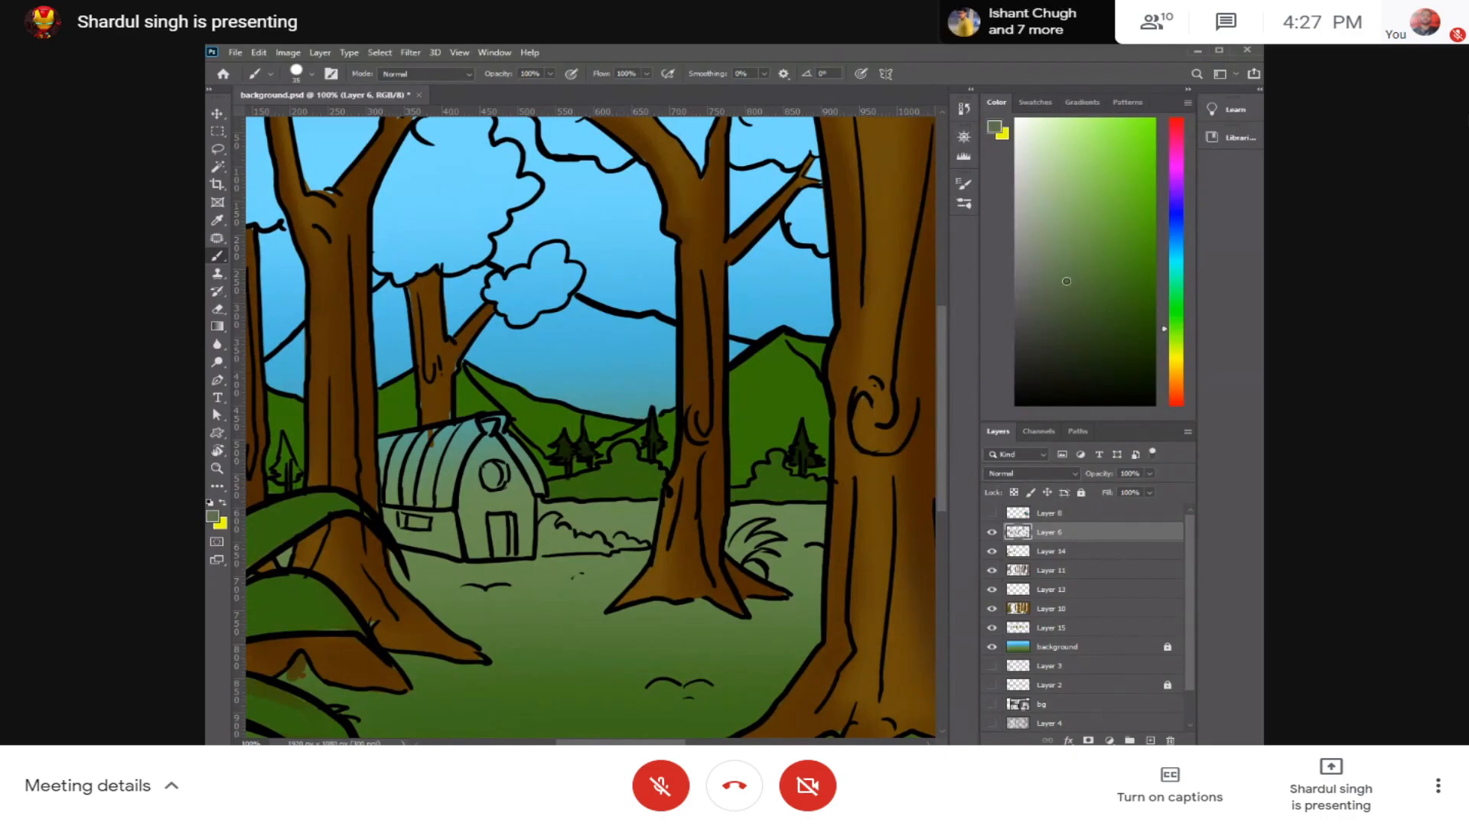
# Step: Fully lock Layer 6 against edits and toggle Layer 14's visibility off and on to check its contents
pyautogui.click(1083, 514)
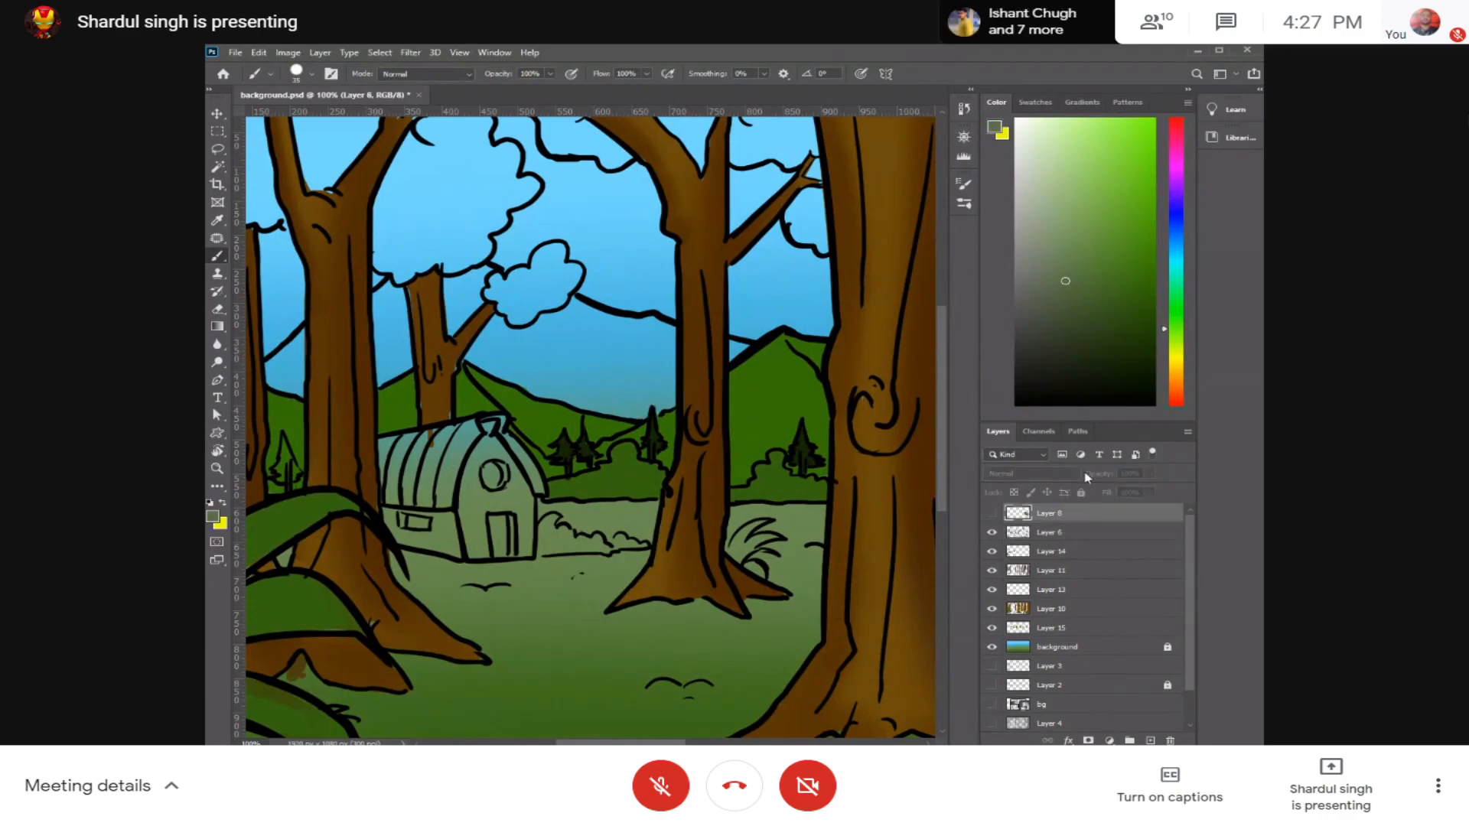
pyautogui.click(1089, 532)
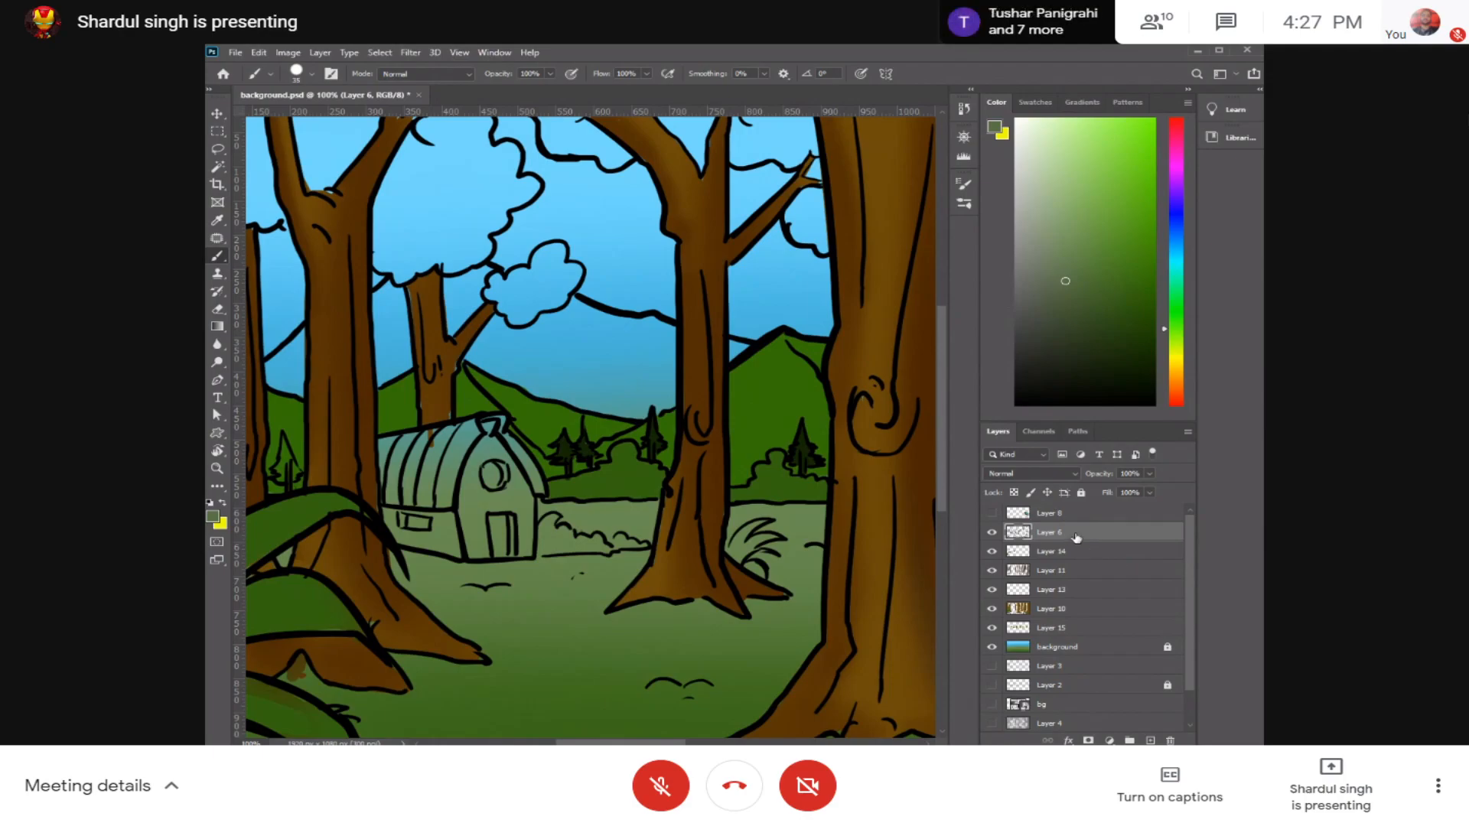
pyautogui.click(1081, 493)
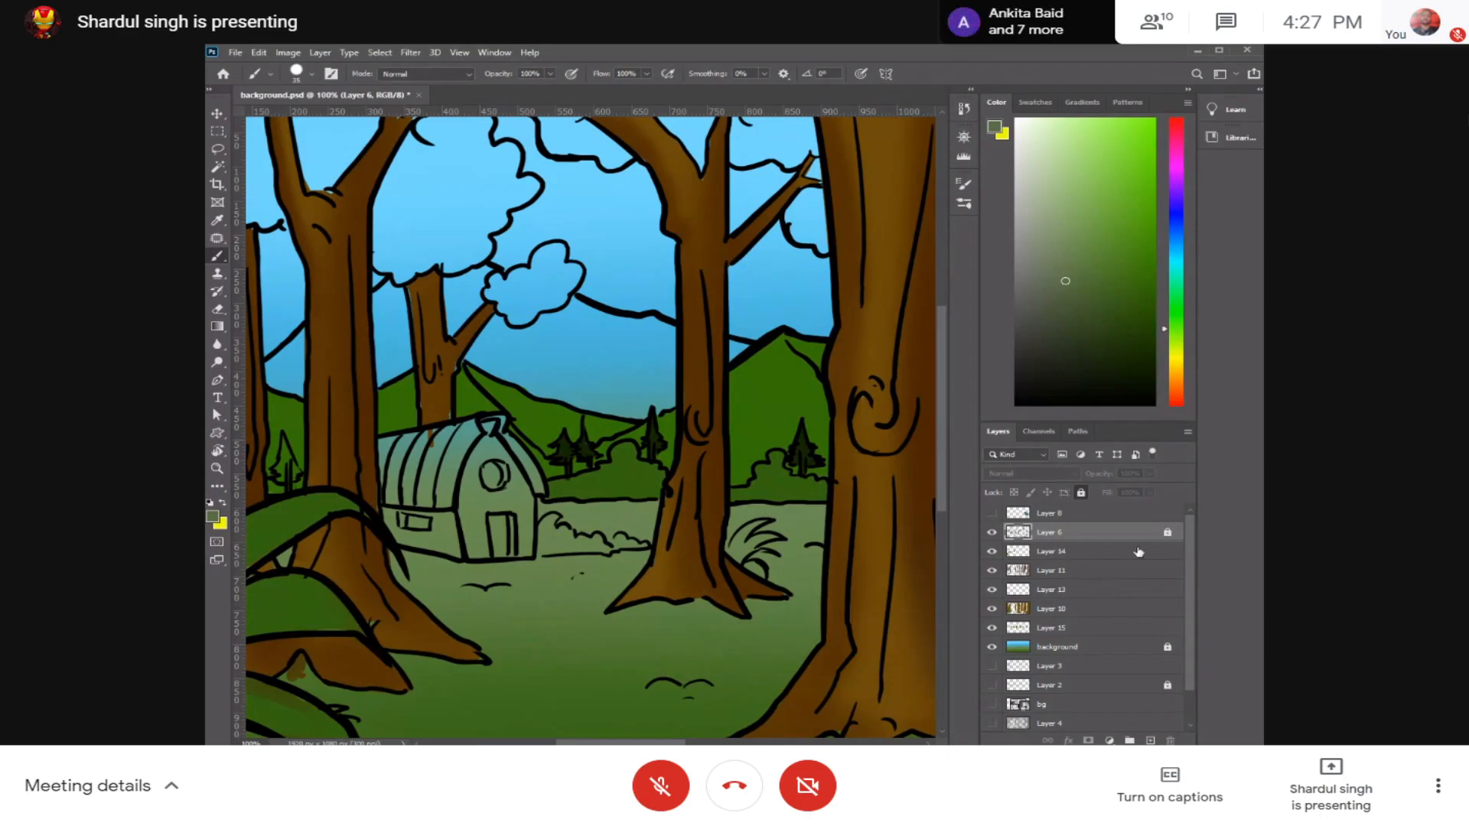
pyautogui.scroll(-1, 1187, 543)
pyautogui.scroll(1, 1187, 565)
pyautogui.click(992, 552)
pyautogui.click(992, 552)
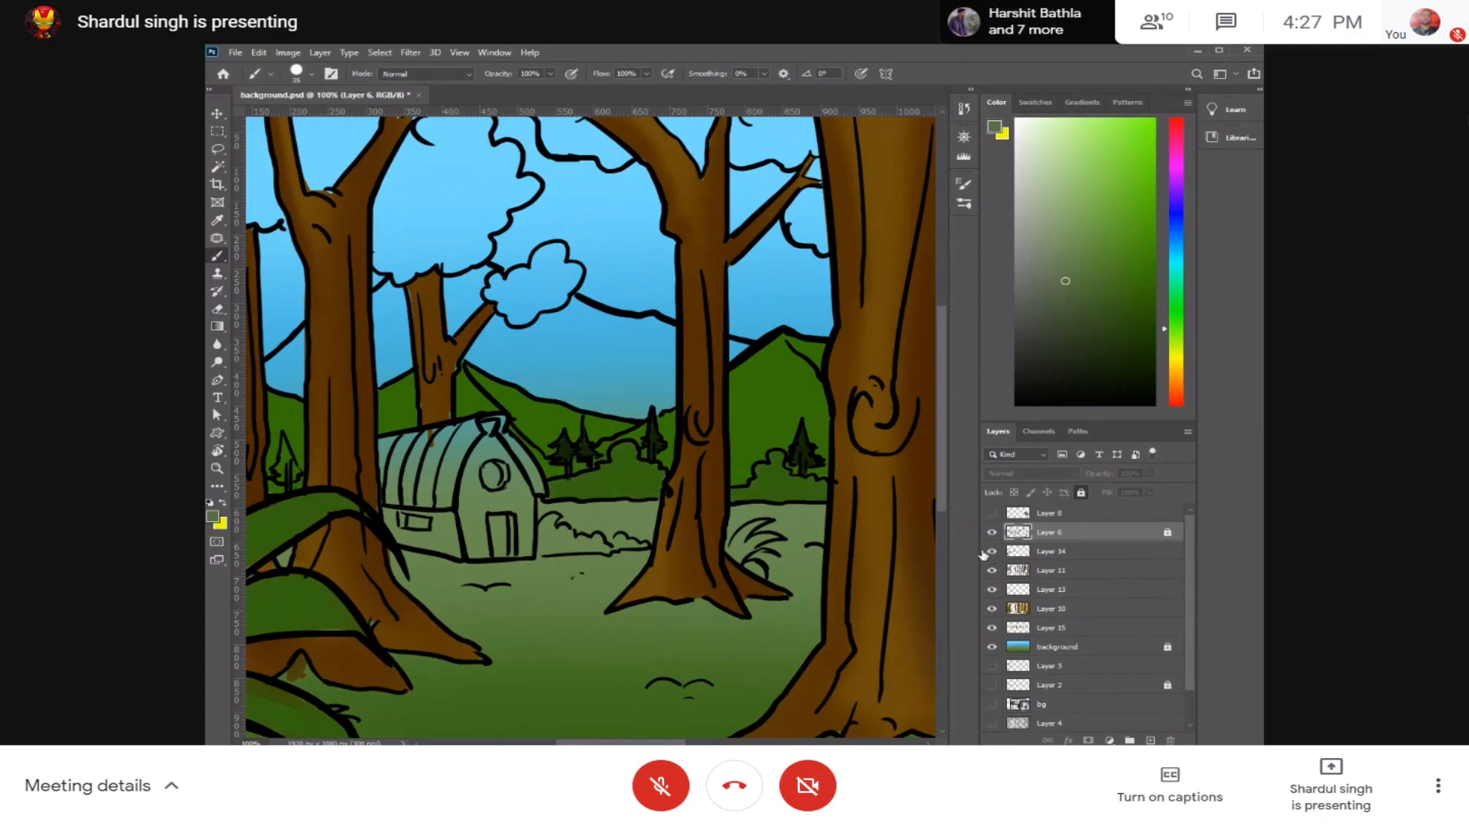
# Step: Make Layer 15 the active layer for the mountain colouring, toggling its visibility to check what it holds
pyautogui.click(604, 383)
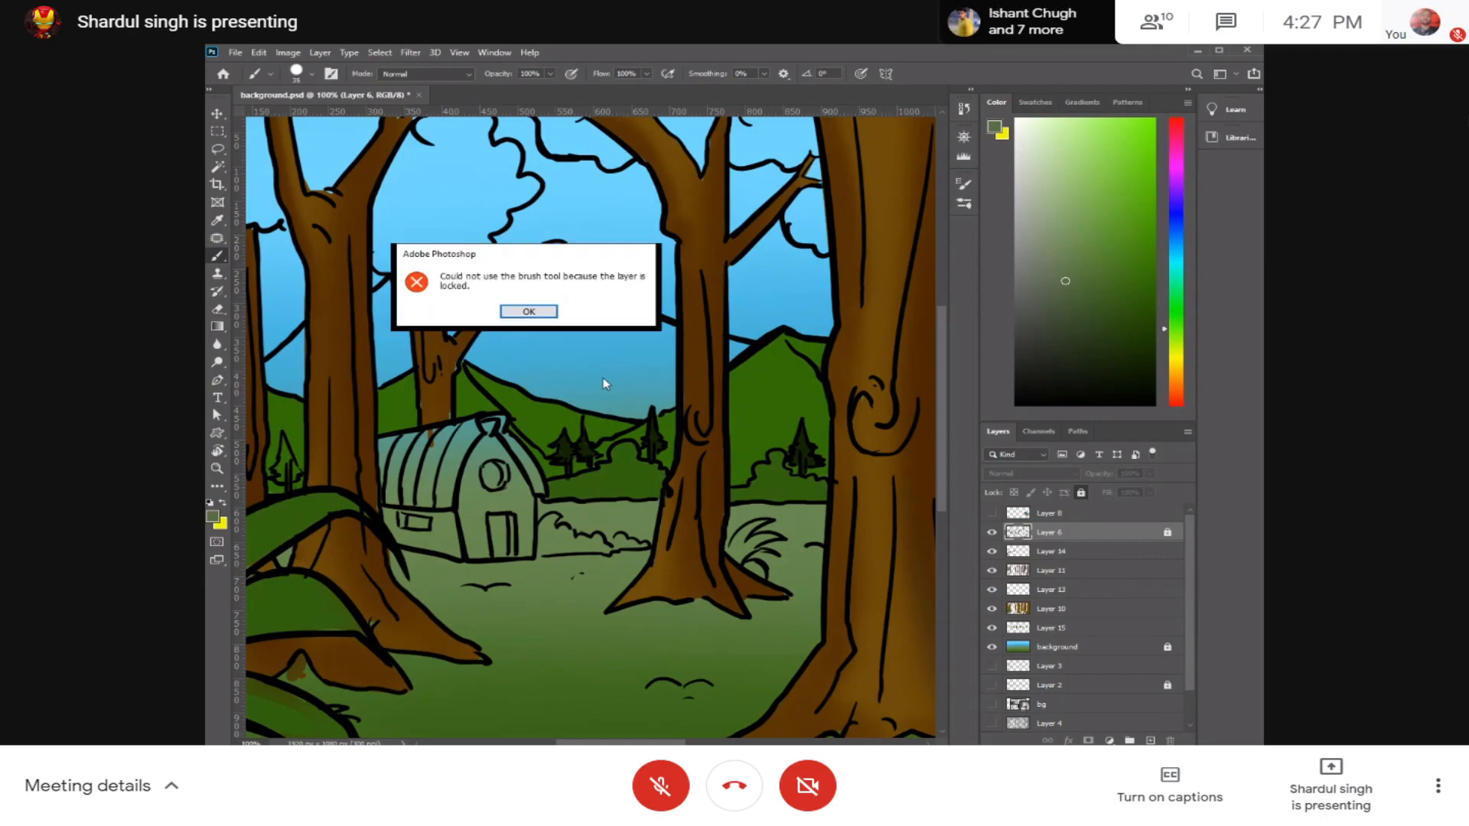
pyautogui.click(556, 313)
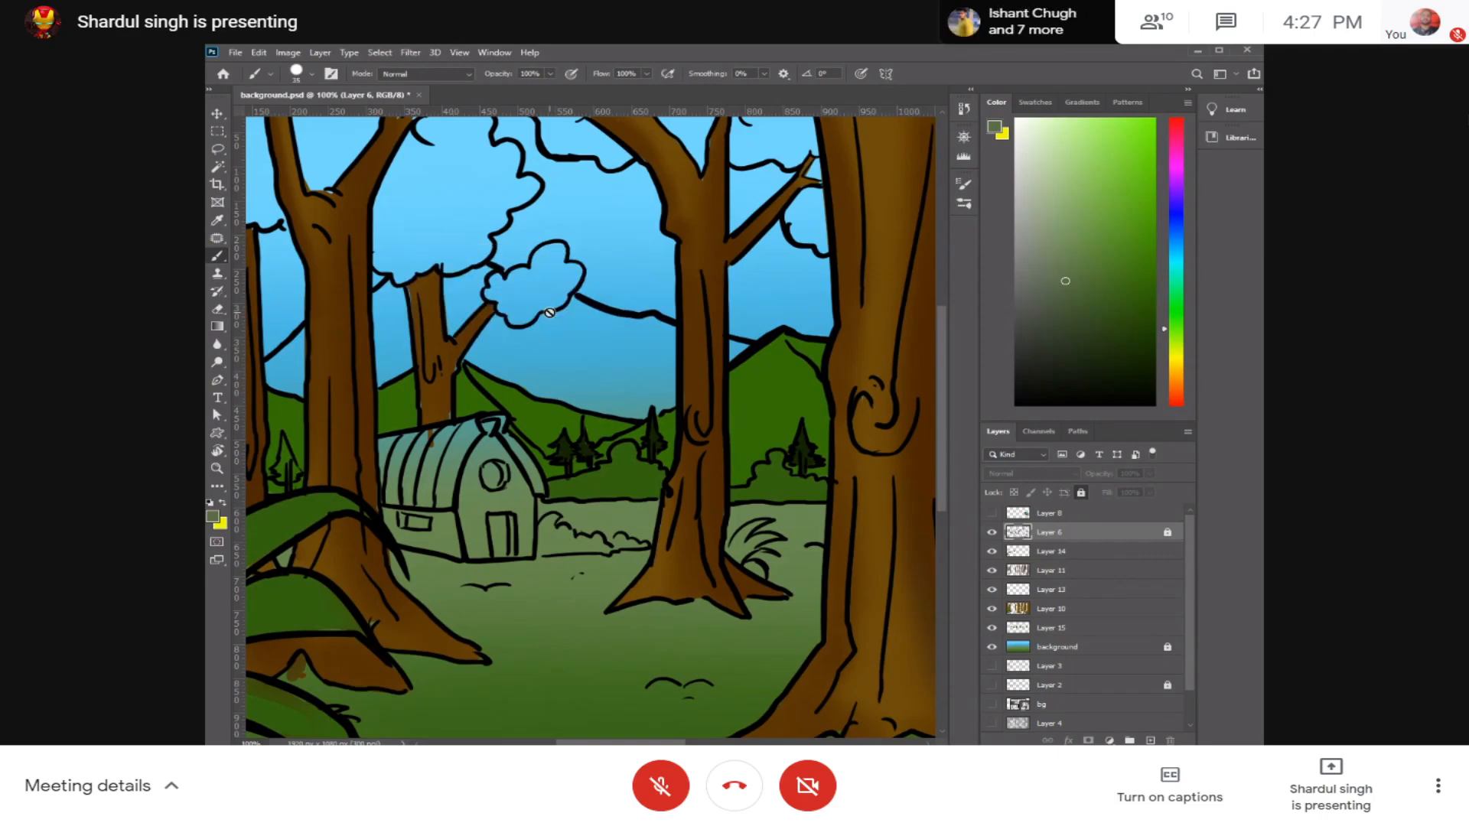
pyautogui.click(1065, 628)
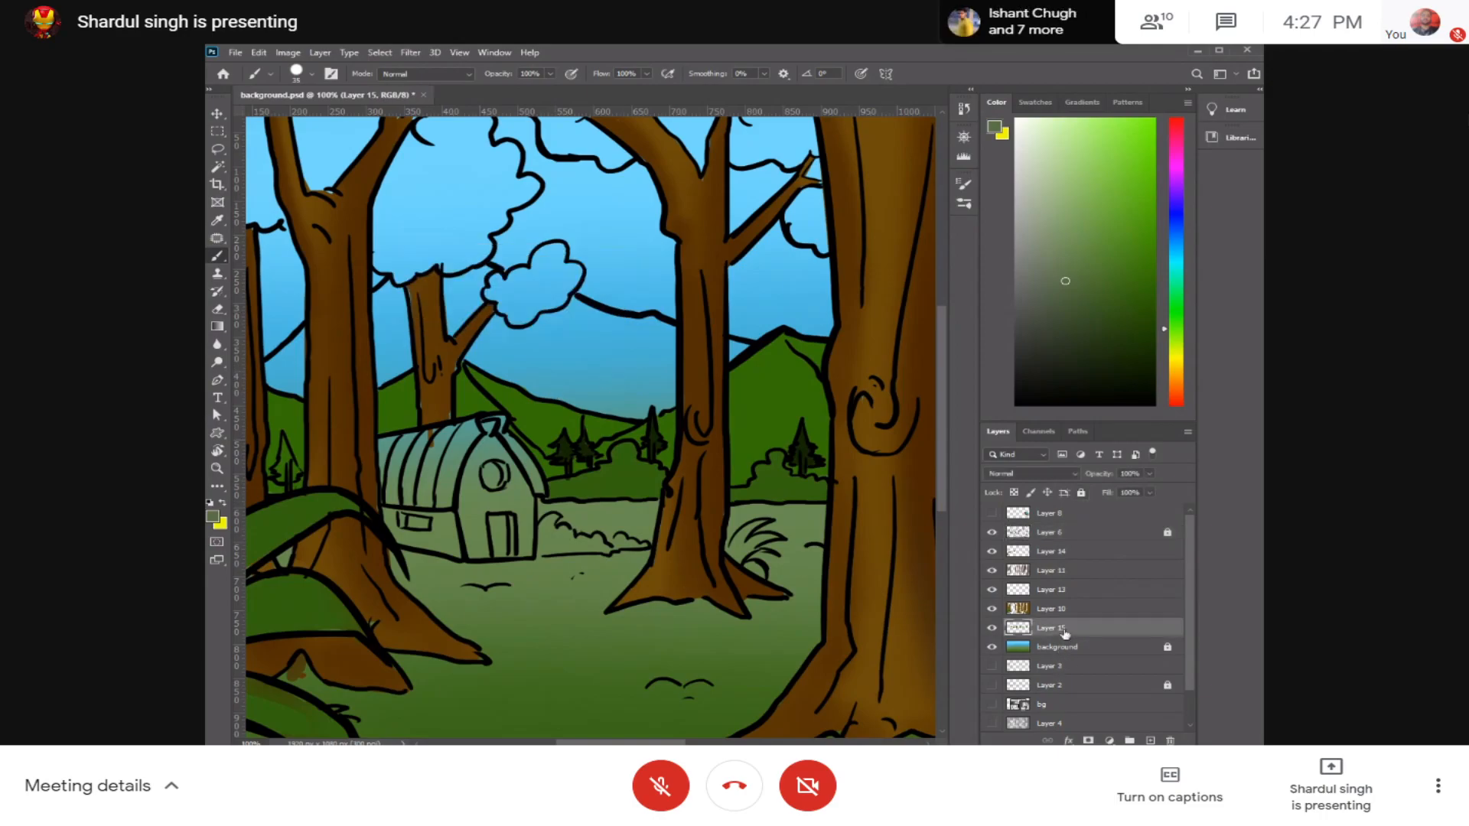
pyautogui.click(993, 628)
pyautogui.click(993, 628)
pyautogui.click(992, 628)
pyautogui.click(993, 629)
# Step: Try the muted grey-green and a brighter green on the distant mountain behind the house, undoing each test stroke
pyautogui.moveTo(658, 398)
pyautogui.mouseDown()
pyautogui.moveTo(631, 394)
pyautogui.moveTo(658, 404)
pyautogui.moveTo(642, 409)
pyautogui.moveTo(486, 360)
pyautogui.moveTo(619, 341)
pyautogui.moveTo(582, 369)
pyautogui.moveTo(612, 393)
pyautogui.mouseUp()
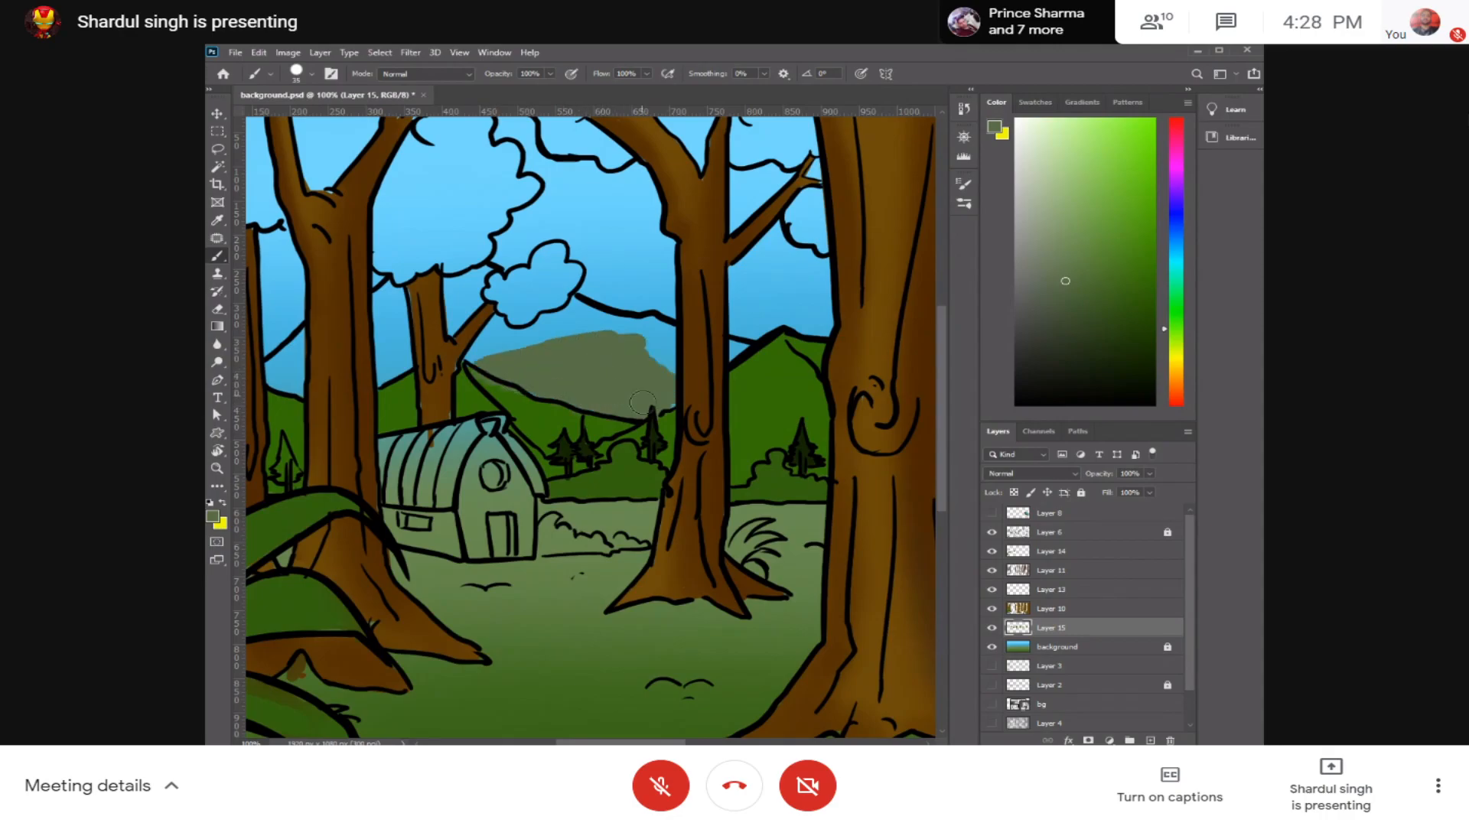
pyautogui.hotkey('ctrl', 'z')
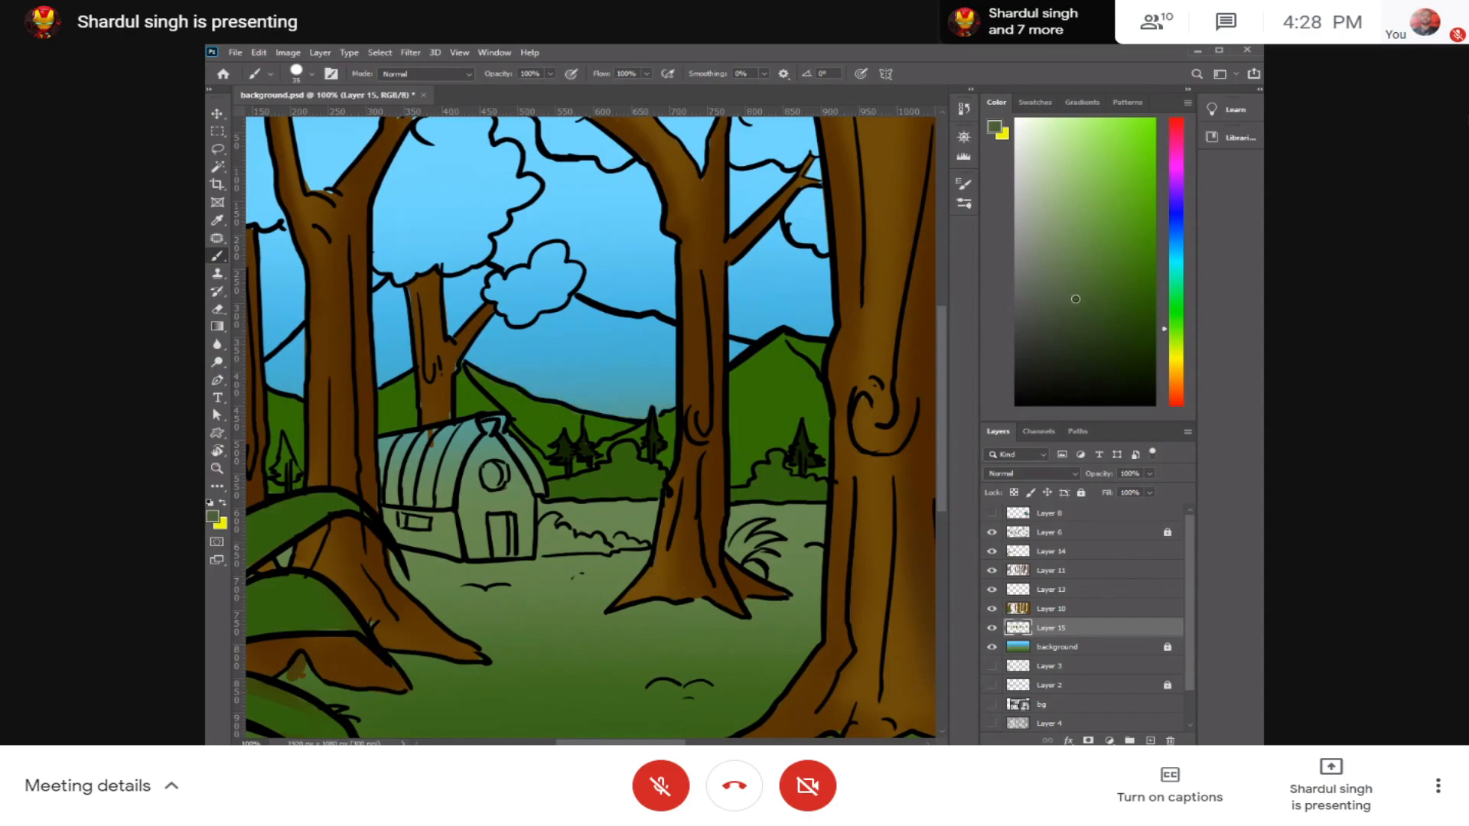
pyautogui.moveTo(744, 362)
pyautogui.mouseDown()
pyautogui.moveTo(649, 410)
pyautogui.moveTo(728, 364)
pyautogui.moveTo(638, 394)
pyautogui.moveTo(643, 373)
pyautogui.moveTo(673, 393)
pyautogui.mouseUp()
pyautogui.hotkey('ctrl', 'z')
pyautogui.moveTo(748, 360)
pyautogui.mouseDown()
pyautogui.moveTo(573, 393)
pyautogui.moveTo(659, 406)
pyautogui.moveTo(622, 406)
pyautogui.mouseUp()
pyautogui.hotkey('ctrl', 'z')
pyautogui.moveTo(1075, 314)
pyautogui.mouseDown()
pyautogui.moveTo(1060, 247)
pyautogui.moveTo(1130, 206)
pyautogui.mouseUp()
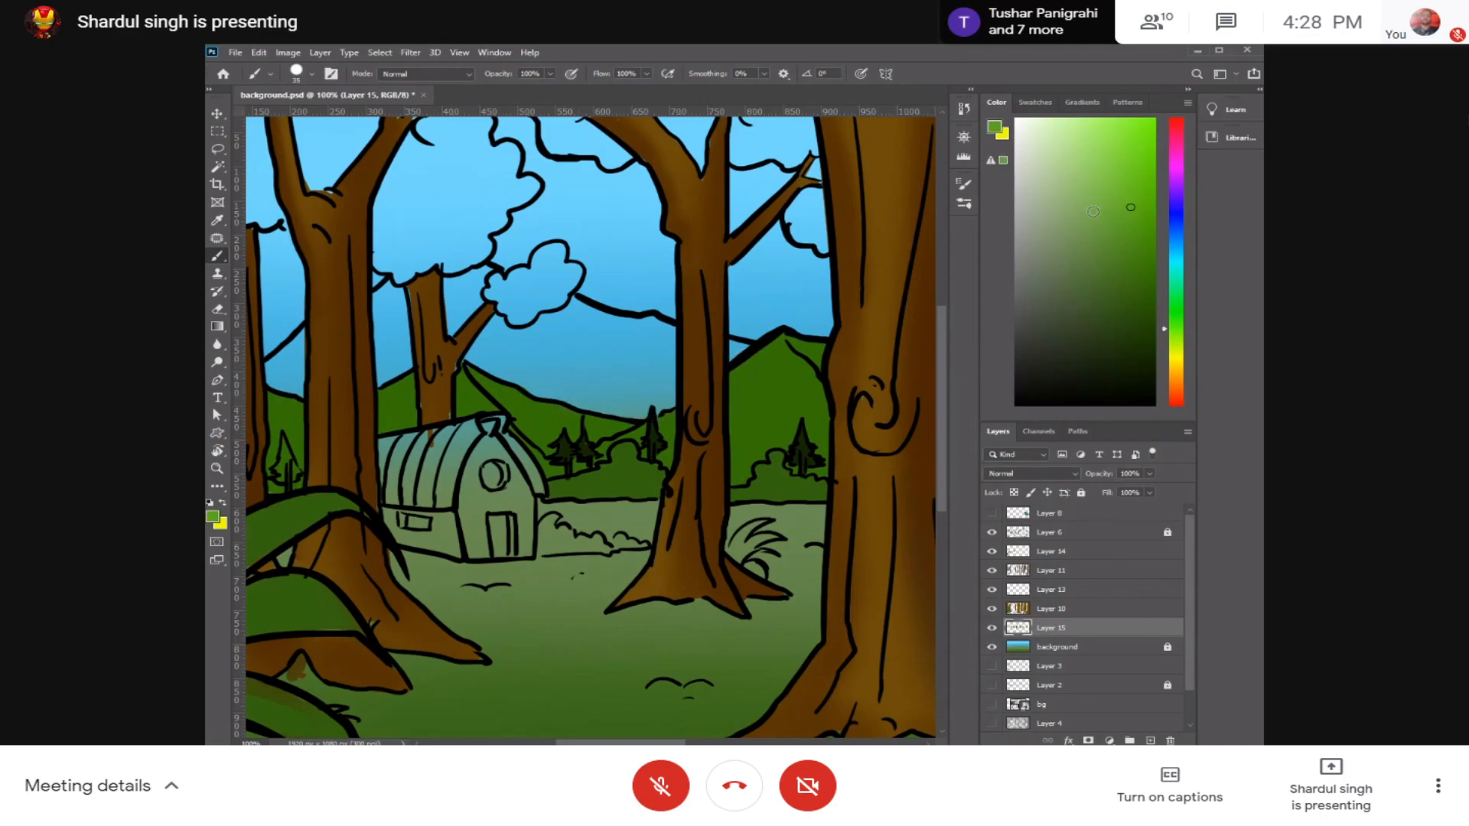
pyautogui.moveTo(620, 399); pyautogui.dragTo(660, 402)
pyautogui.hotkey('ctrl', 'z')
# Step: Pick a medium green for the distant mountains and undo the test stroke made with it
pyautogui.moveTo(1131, 206); pyautogui.dragTo(1123, 260)
pyautogui.moveTo(667, 400)
pyautogui.mouseDown()
pyautogui.moveTo(602, 415)
pyautogui.moveTo(628, 391)
pyautogui.moveTo(586, 399)
pyautogui.mouseUp()
pyautogui.hotkey('ctrl', 'z')
pyautogui.hotkey('ctrl', 'z')
# Step: Fill the distant mountains with the medium green up to their ridge line, from the central trunk across to the leftmost trunks
pyautogui.moveTo(473, 361)
pyautogui.mouseDown()
pyautogui.moveTo(615, 402)
pyautogui.moveTo(493, 346)
pyautogui.moveTo(555, 324)
pyautogui.moveTo(589, 340)
pyautogui.moveTo(573, 315)
pyautogui.moveTo(657, 332)
pyautogui.moveTo(615, 334)
pyautogui.moveTo(607, 360)
pyautogui.moveTo(569, 367)
pyautogui.moveTo(647, 404)
pyautogui.mouseUp()
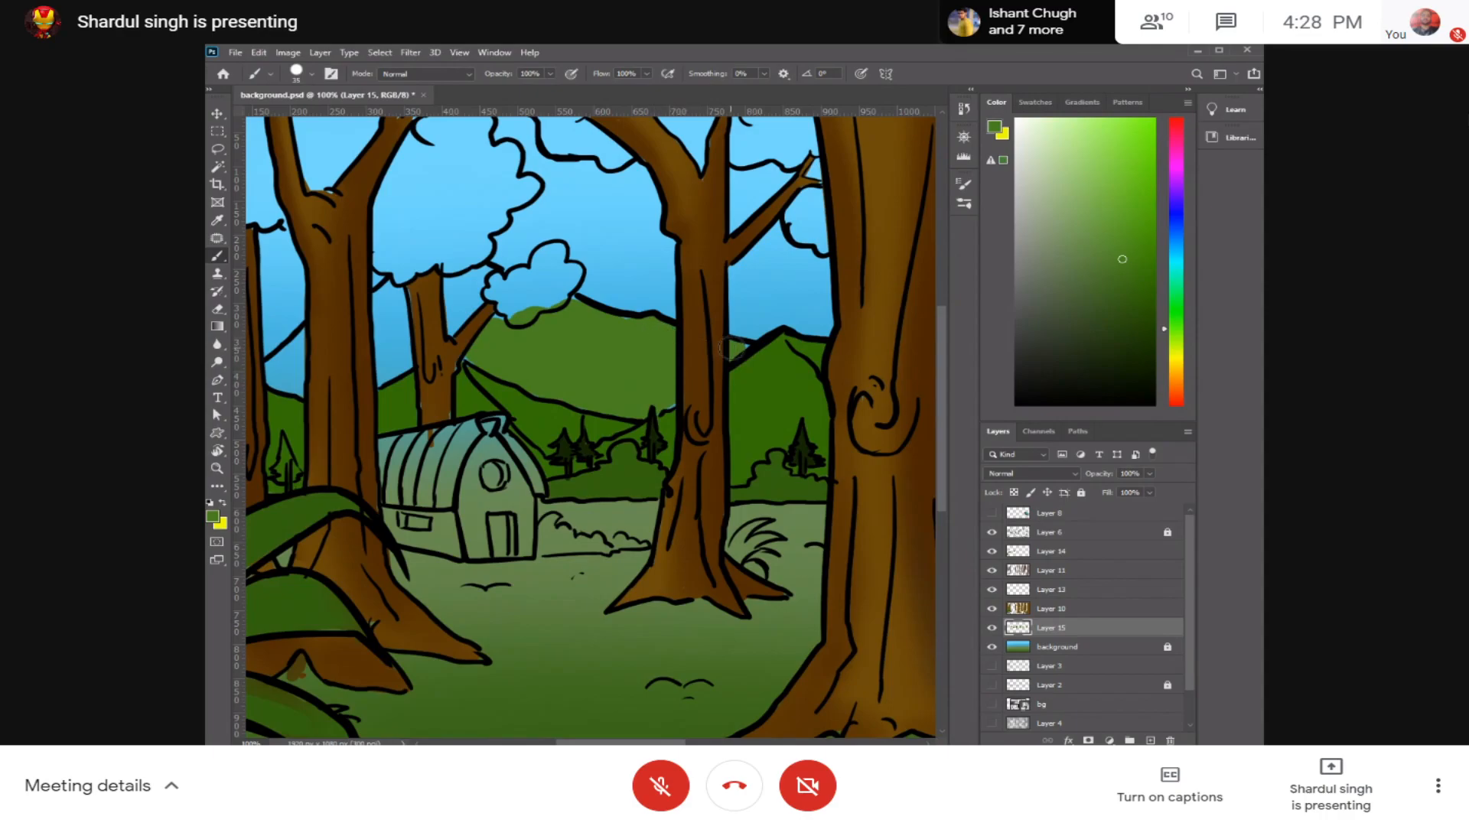
pyautogui.moveTo(493, 316)
pyautogui.mouseDown()
pyautogui.moveTo(451, 299)
pyautogui.moveTo(505, 283)
pyautogui.moveTo(474, 264)
pyautogui.moveTo(528, 310)
pyautogui.moveTo(514, 337)
pyautogui.moveTo(675, 338)
pyautogui.mouseUp()
pyautogui.click(723, 314)
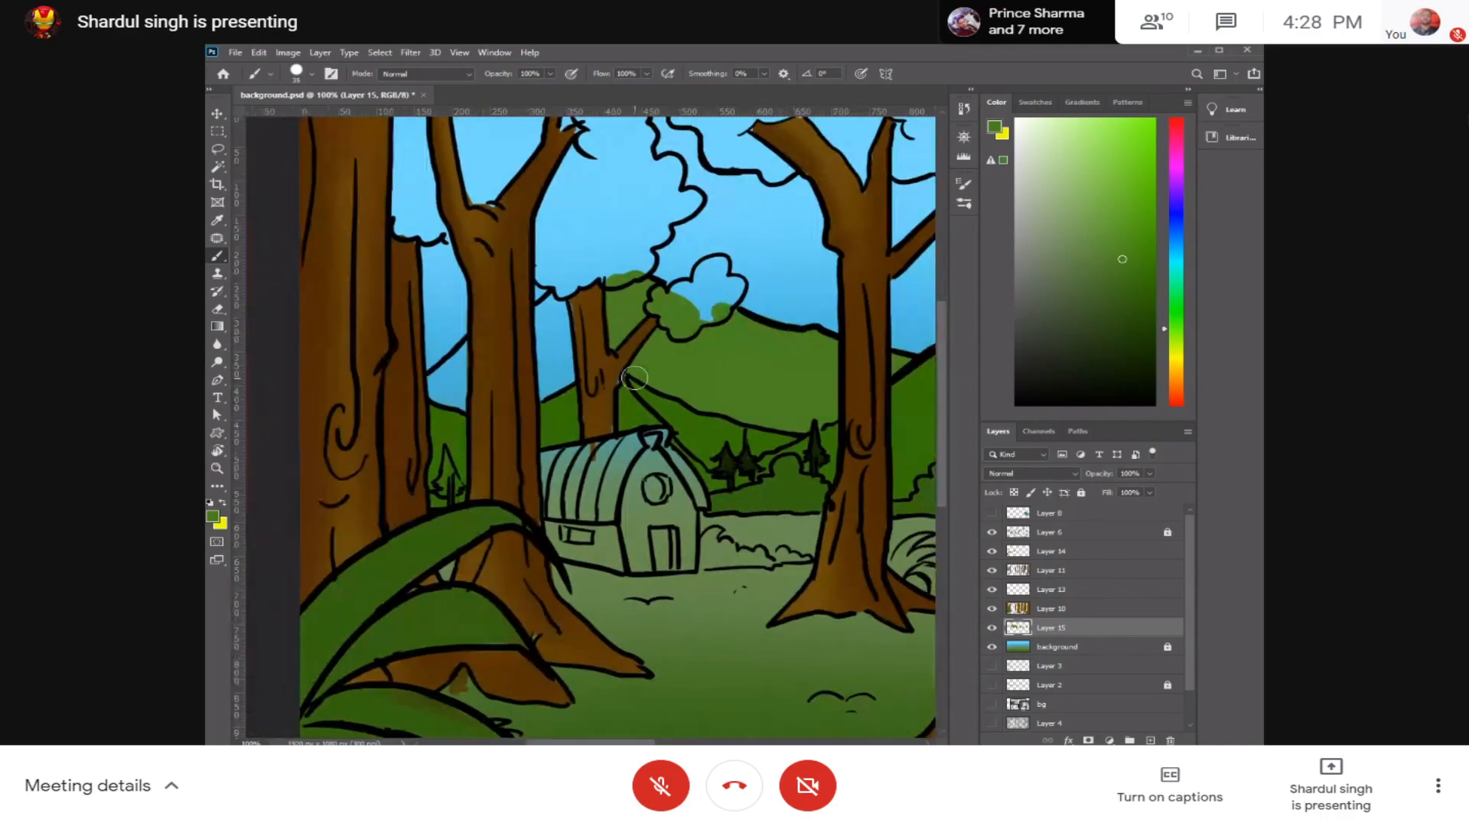
pyautogui.moveTo(590, 373)
pyautogui.mouseDown()
pyautogui.moveTo(544, 383)
pyautogui.moveTo(581, 378)
pyautogui.moveTo(550, 379)
pyautogui.moveTo(558, 322)
pyautogui.moveTo(548, 330)
pyautogui.mouseUp()
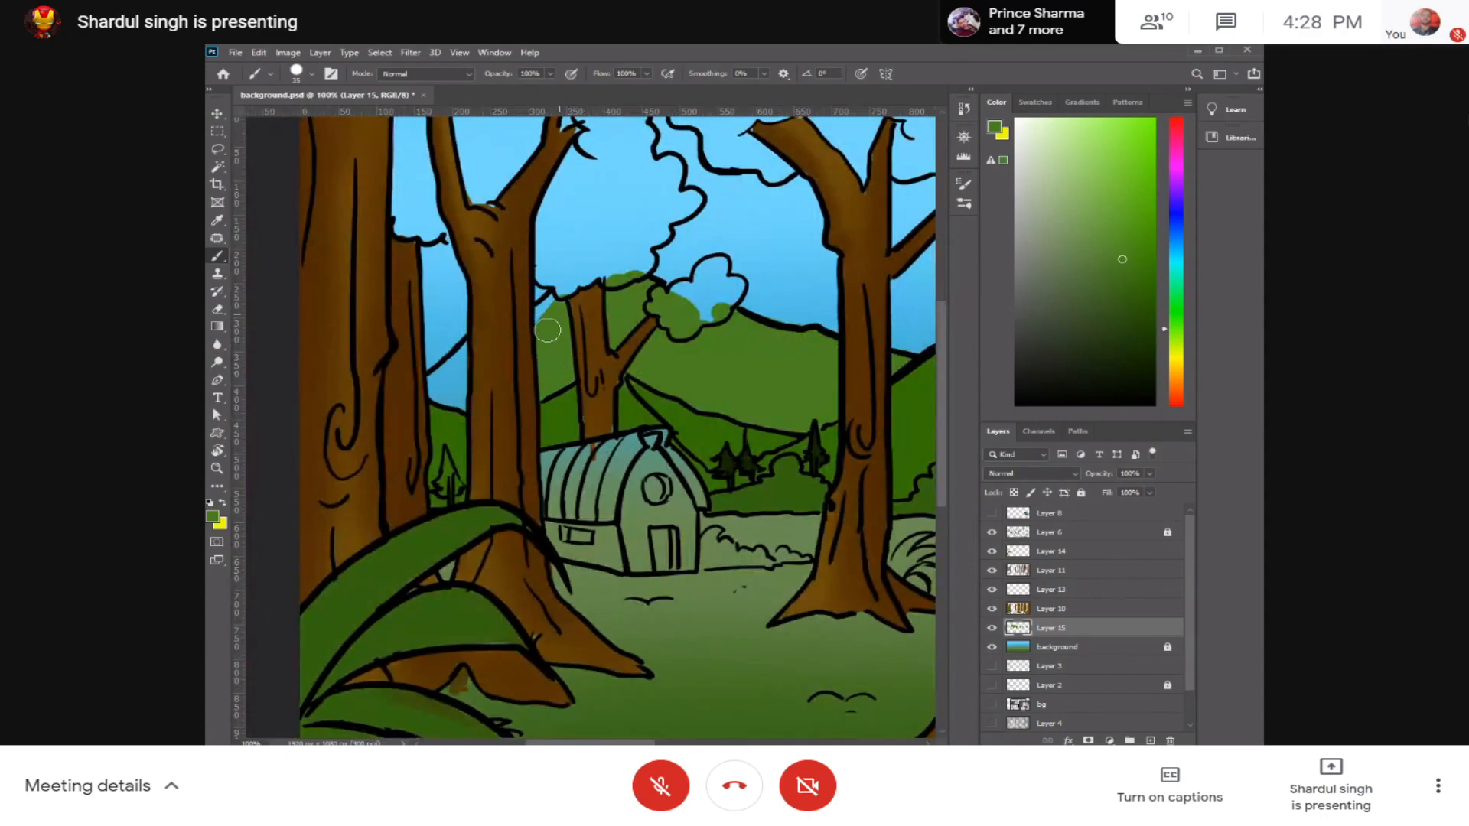
pyautogui.moveTo(468, 358)
pyautogui.mouseDown()
pyautogui.moveTo(436, 383)
pyautogui.moveTo(486, 394)
pyautogui.mouseUp()
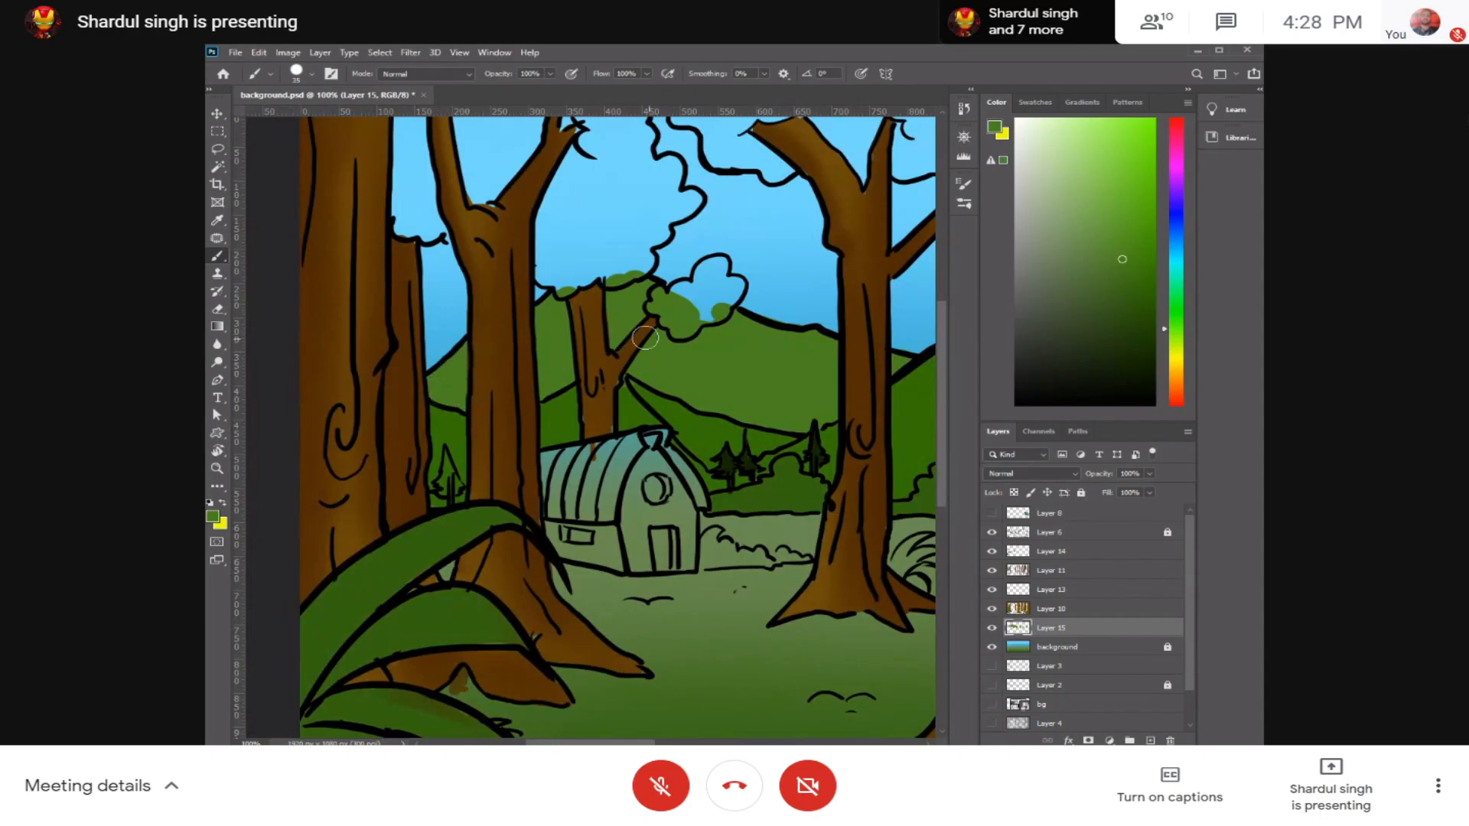
# Step: Show Layer 8 with the colour swatches, sample its green and pick a darker shade for the tree foliage
pyautogui.moveTo(879, 375); pyautogui.dragTo(600, 531)
pyautogui.click(992, 514)
pyautogui.moveTo(843, 530); pyautogui.dragTo(699, 560)
pyautogui.keyDown('alt'); pyautogui.click(743, 520); pyautogui.keyUp('alt')
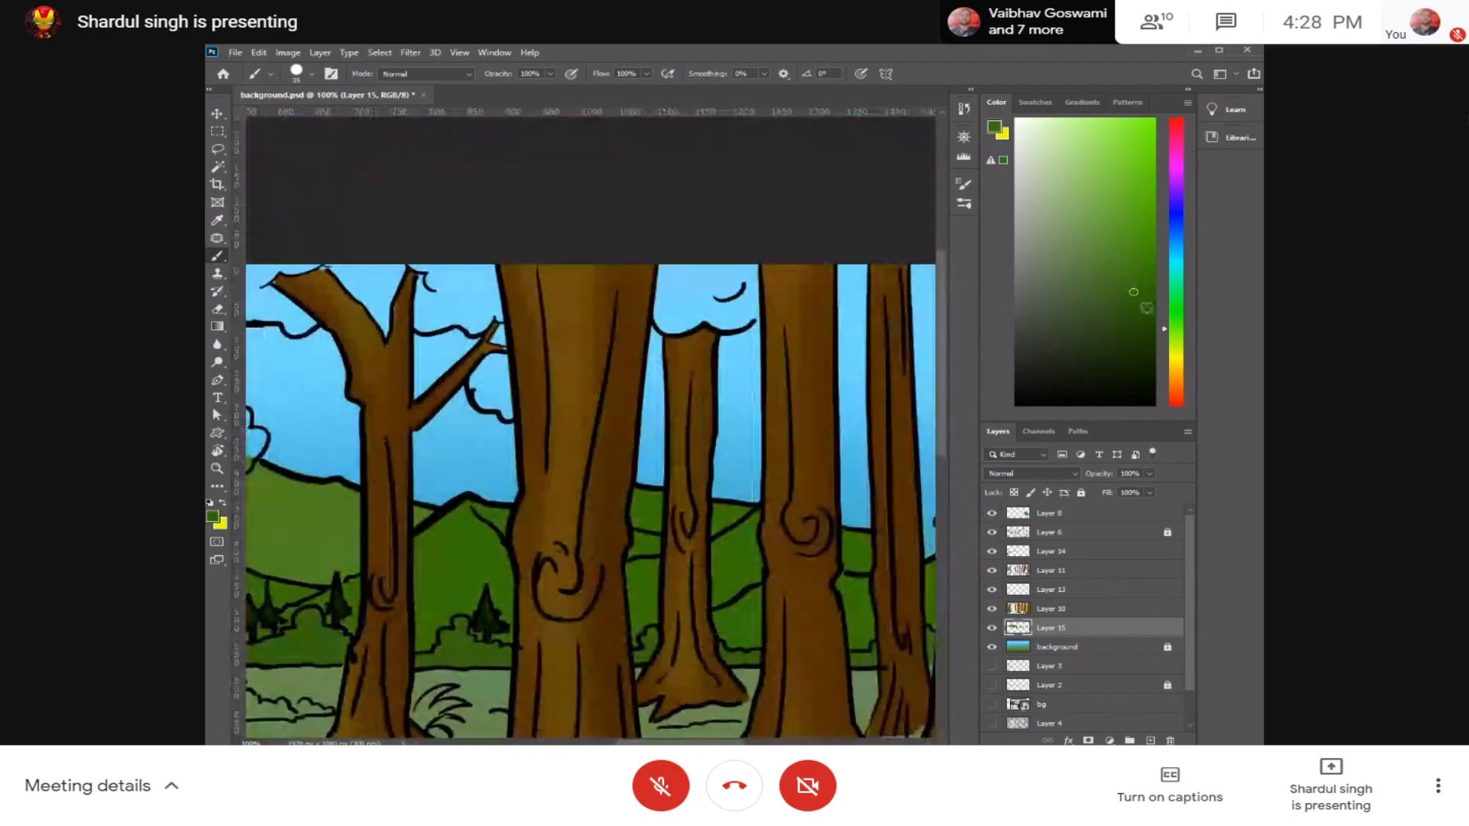
pyautogui.click(1142, 310)
# Step: Create a new layer directly above Layer 15 and fill the leaf crown of the short tree between the thick trunks with dark green
pyautogui.click(1087, 572)
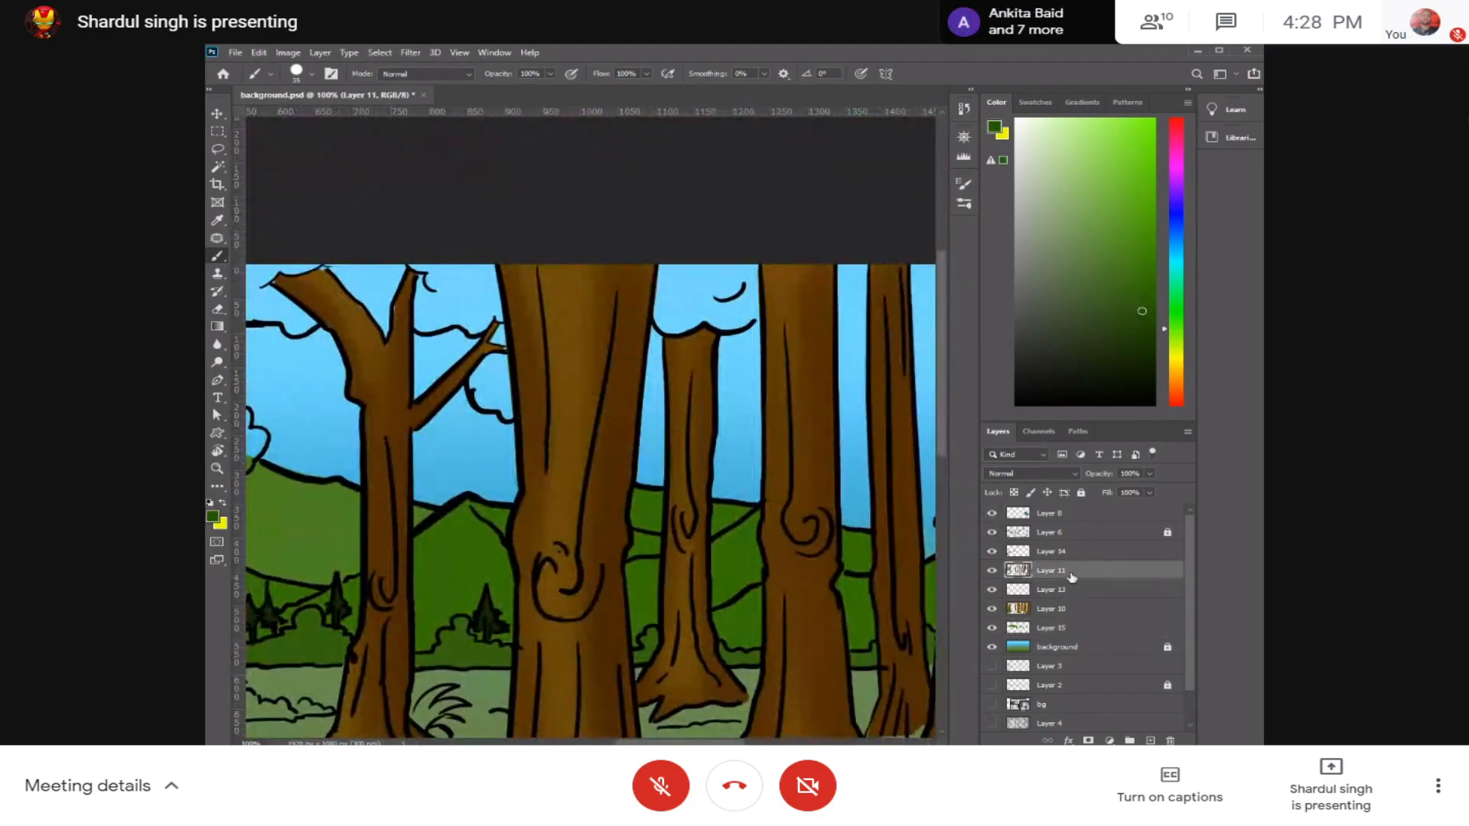
pyautogui.moveTo(749, 503); pyautogui.dragTo(718, 559)
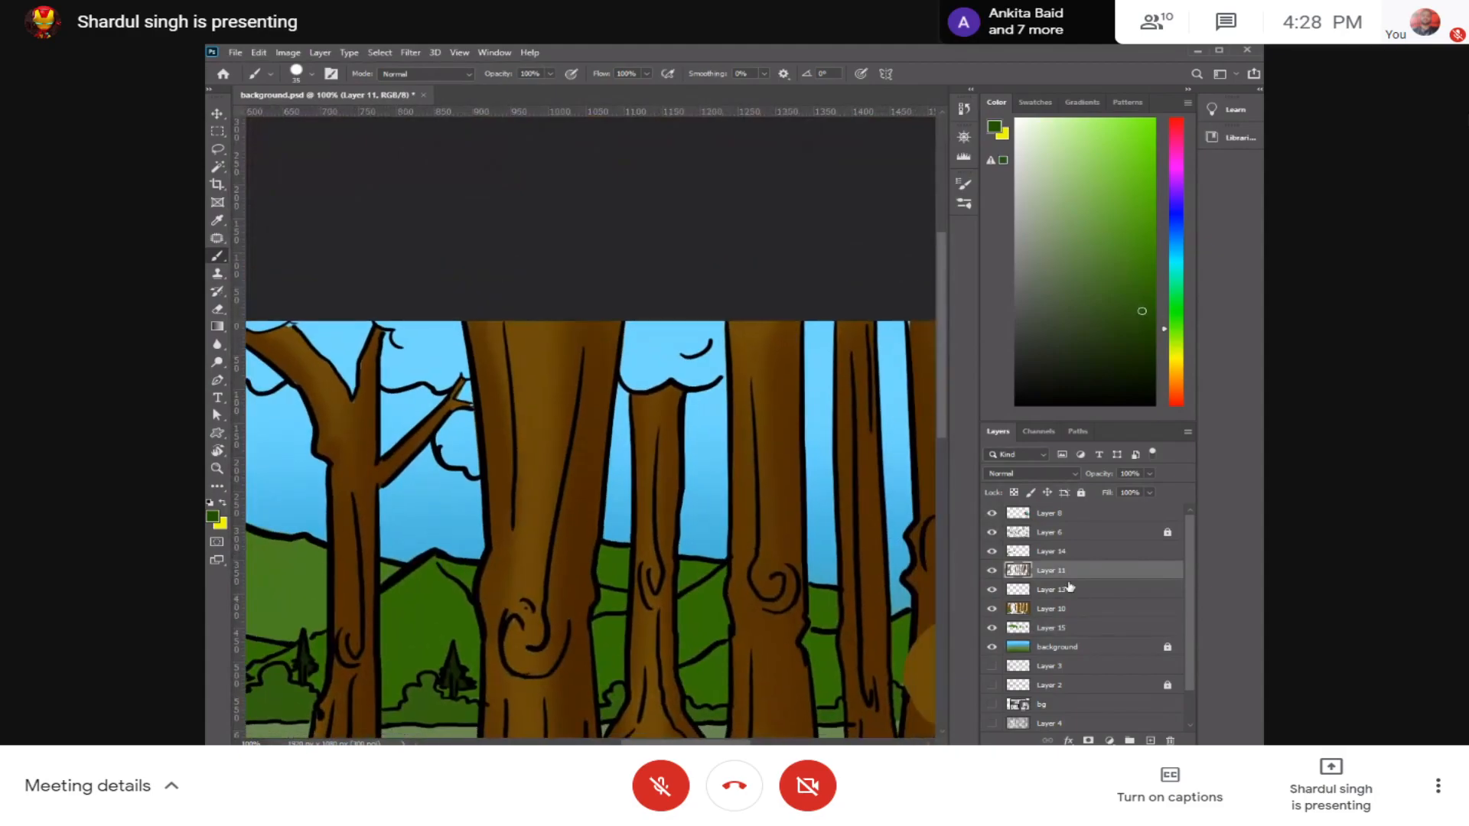
pyautogui.click(1064, 628)
pyautogui.moveTo(651, 352)
pyautogui.mouseDown()
pyautogui.moveTo(659, 337)
pyautogui.moveTo(643, 331)
pyautogui.moveTo(632, 359)
pyautogui.mouseUp()
pyautogui.hotkey('ctrl', 'z')
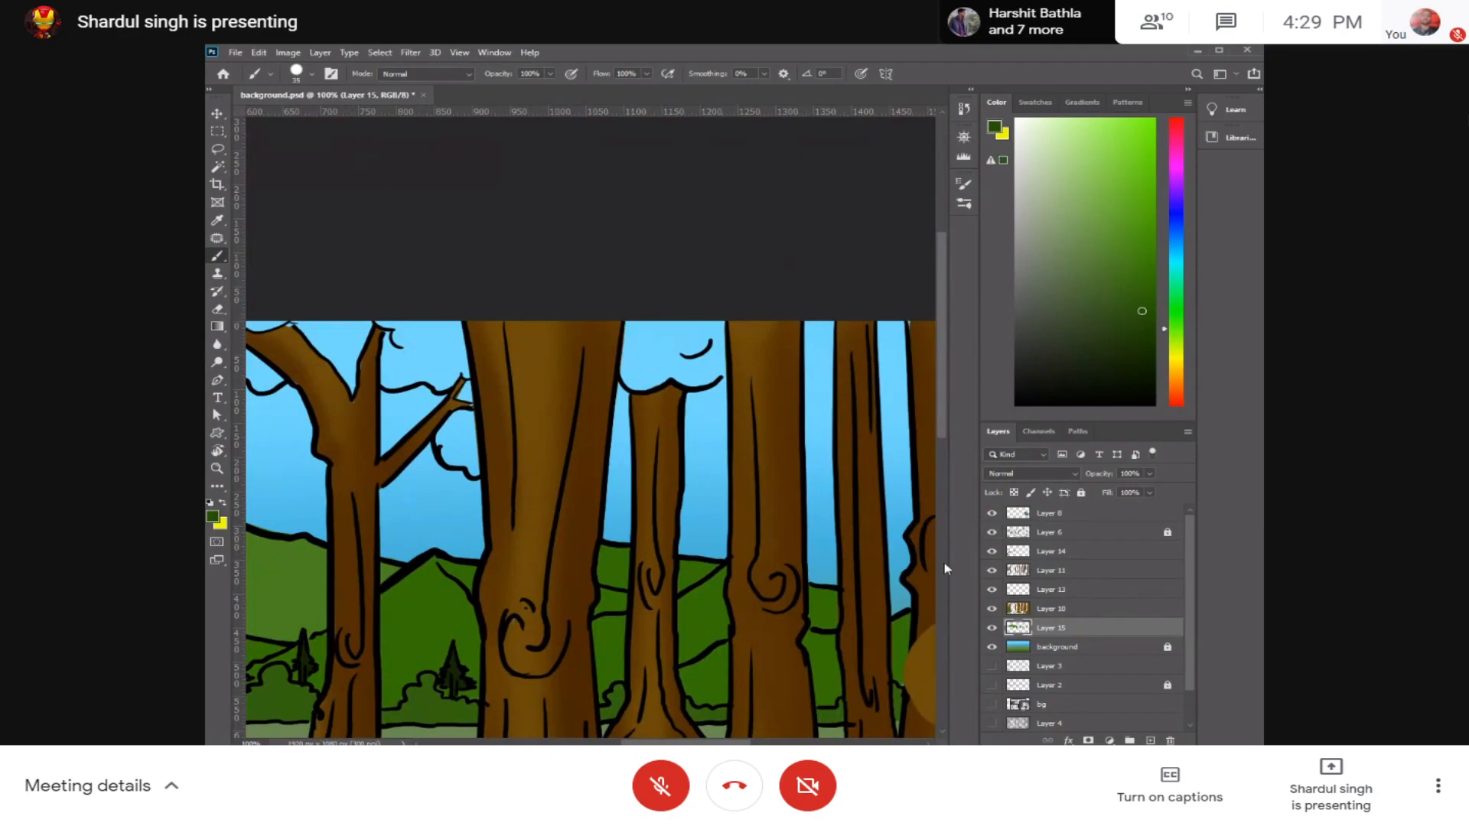
pyautogui.hotkey('ctrl', 'shift', 'n')
pyautogui.press('Return')
pyautogui.moveTo(659, 333)
pyautogui.mouseDown()
pyautogui.moveTo(634, 375)
pyautogui.moveTo(670, 350)
pyautogui.moveTo(698, 374)
pyautogui.moveTo(704, 338)
pyautogui.mouseUp()
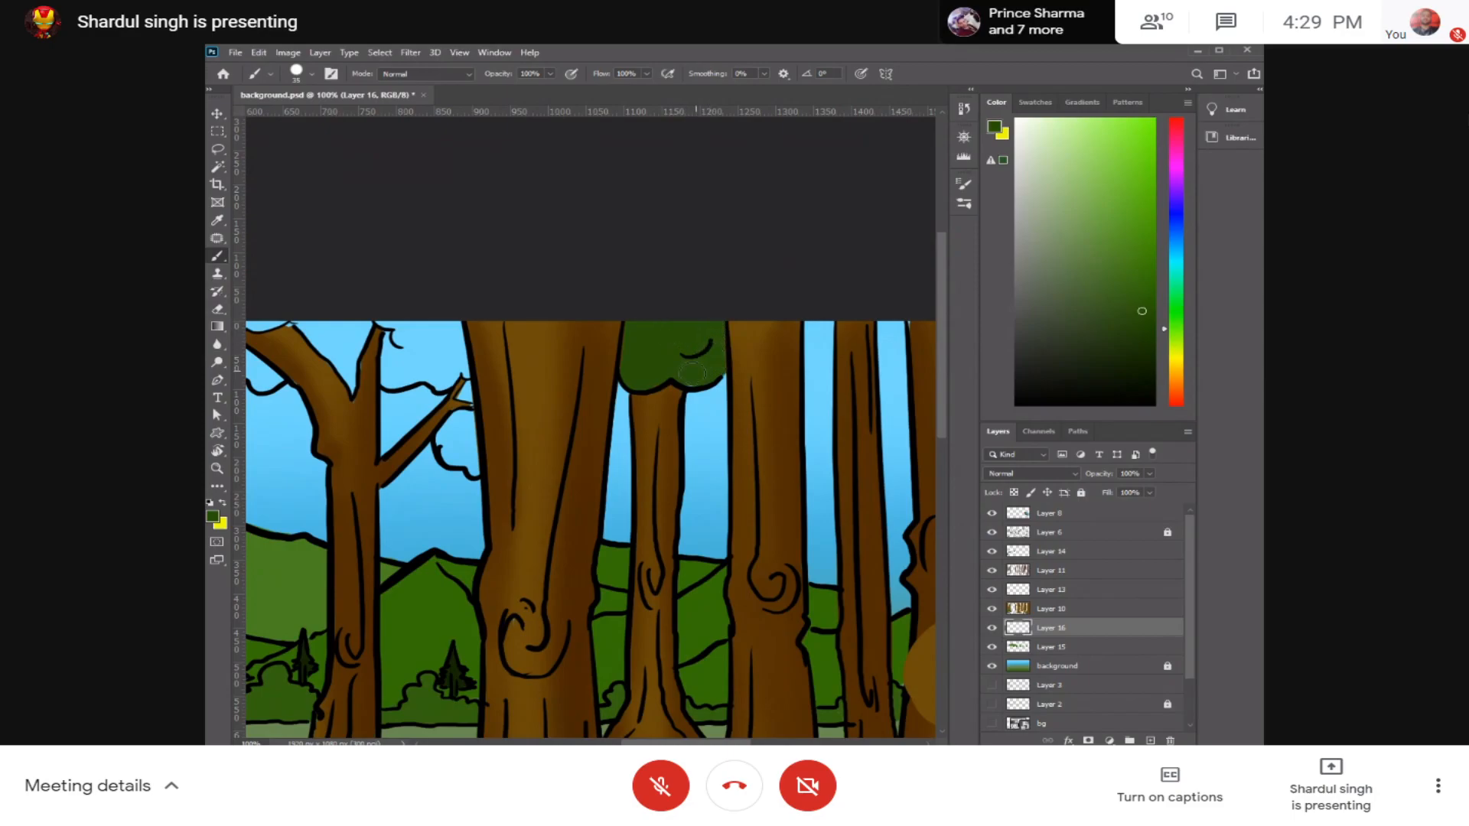
# Step: Fill the leaf clusters above and below the forked branch beside the rightmost trunk with dark green
pyautogui.moveTo(744, 345); pyautogui.dragTo(577, 336)
pyautogui.moveTo(838, 352)
pyautogui.mouseDown()
pyautogui.moveTo(673, 354)
pyautogui.moveTo(733, 352)
pyautogui.moveTo(699, 413)
pyautogui.mouseUp()
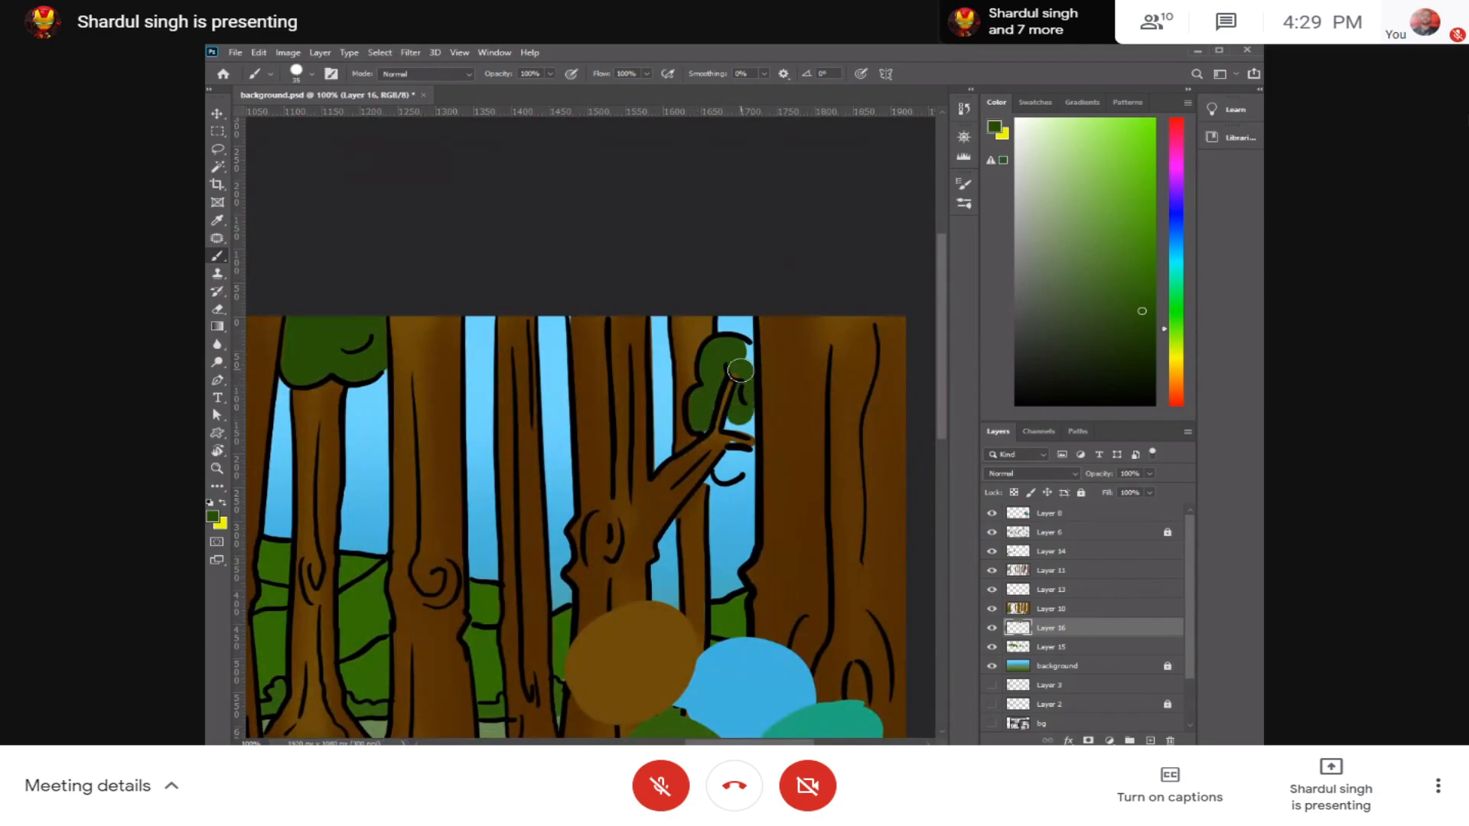
pyautogui.moveTo(743, 359); pyautogui.dragTo(735, 420)
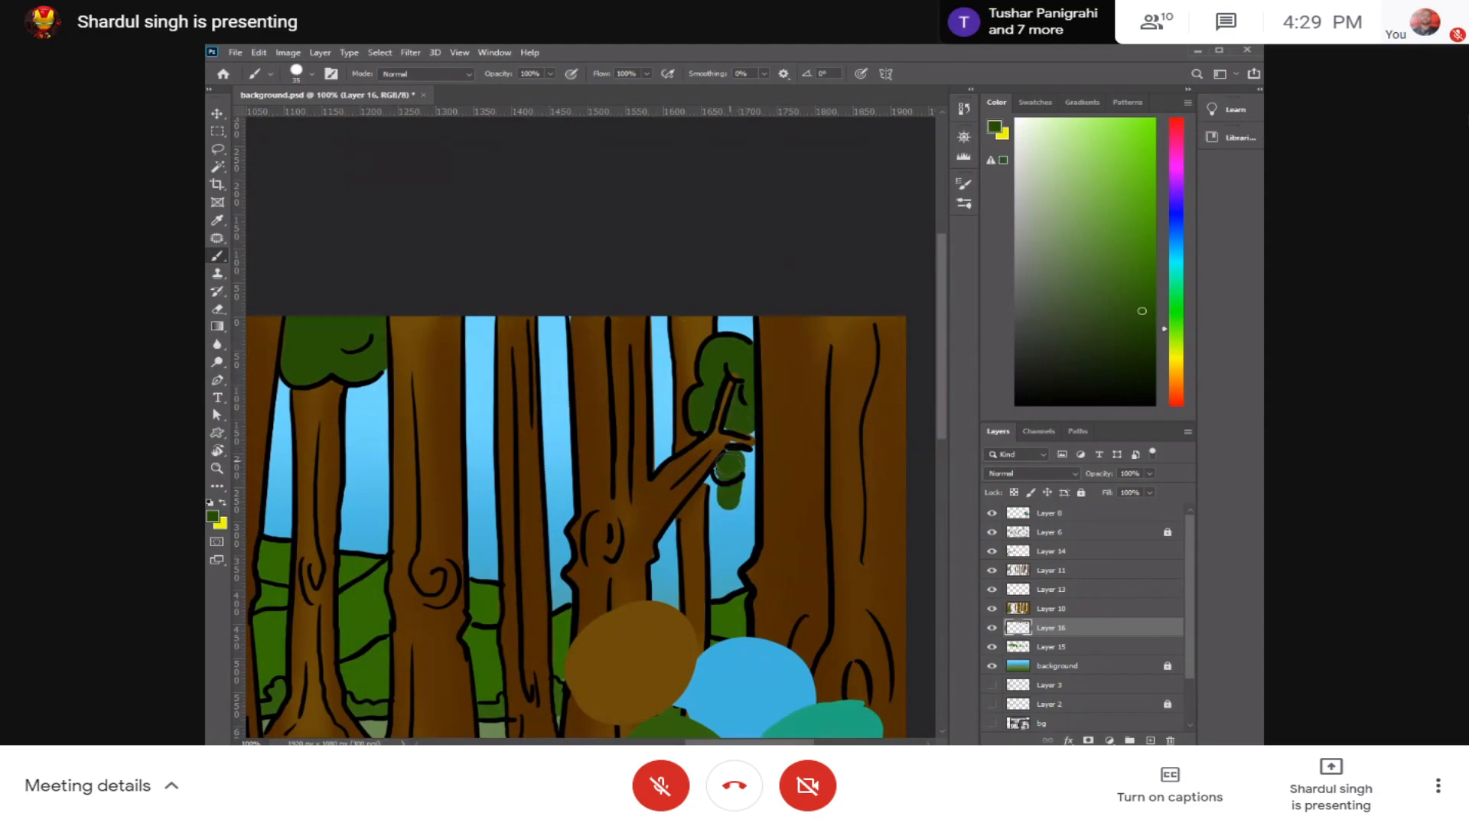
pyautogui.hotkey('ctrl', 'z')
pyautogui.hotkey('ctrl', '+')
pyautogui.hotkey('ctrl', '+')
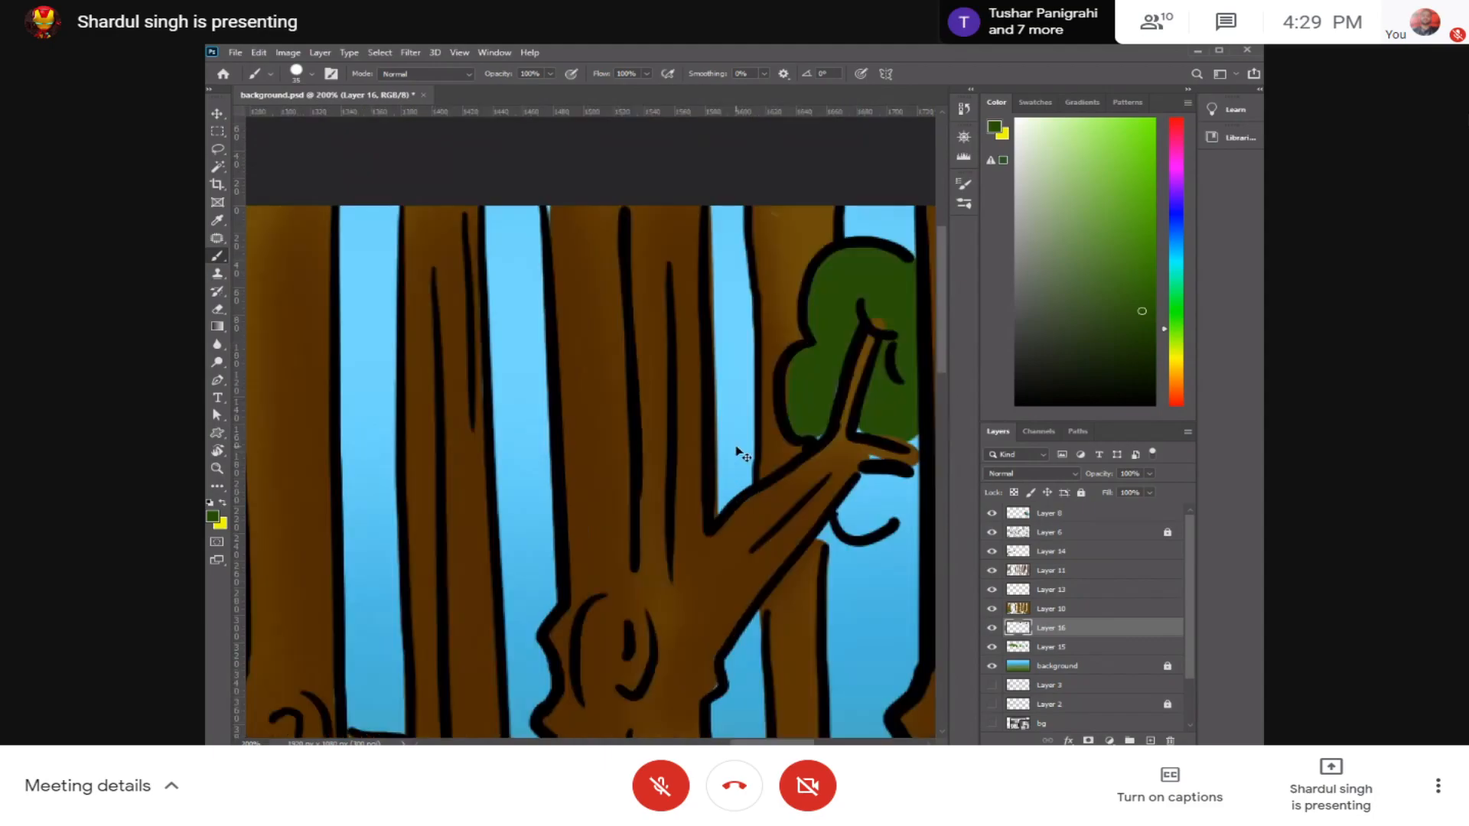
pyautogui.moveTo(840, 447); pyautogui.dragTo(544, 387)
pyautogui.moveTo(777, 438)
pyautogui.mouseDown()
pyautogui.moveTo(454, 436)
pyautogui.moveTo(377, 509)
pyautogui.mouseUp()
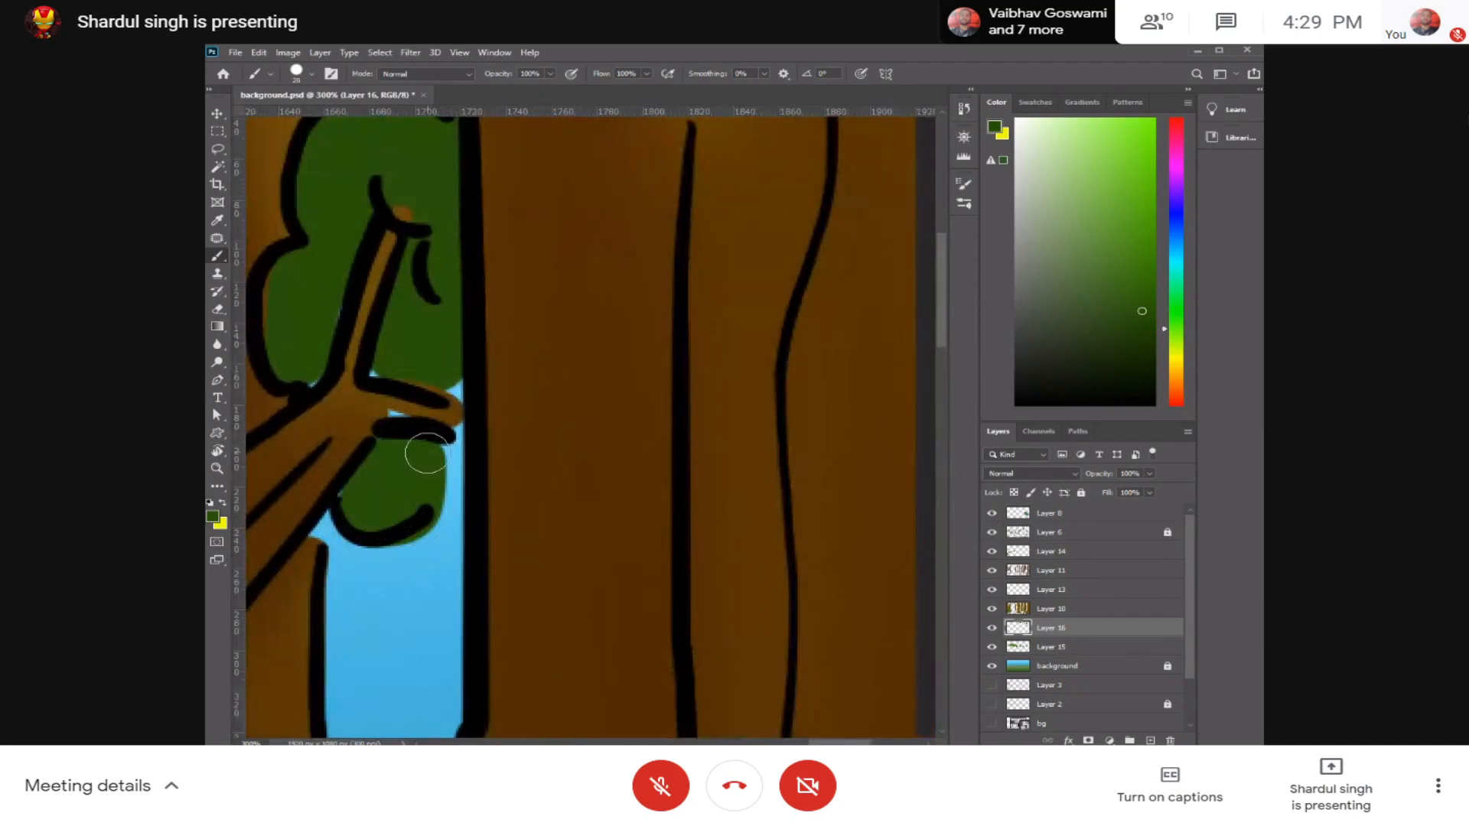
pyautogui.moveTo(437, 452)
pyautogui.mouseDown()
pyautogui.moveTo(440, 487)
pyautogui.moveTo(455, 490)
pyautogui.moveTo(440, 463)
pyautogui.moveTo(432, 511)
pyautogui.mouseUp()
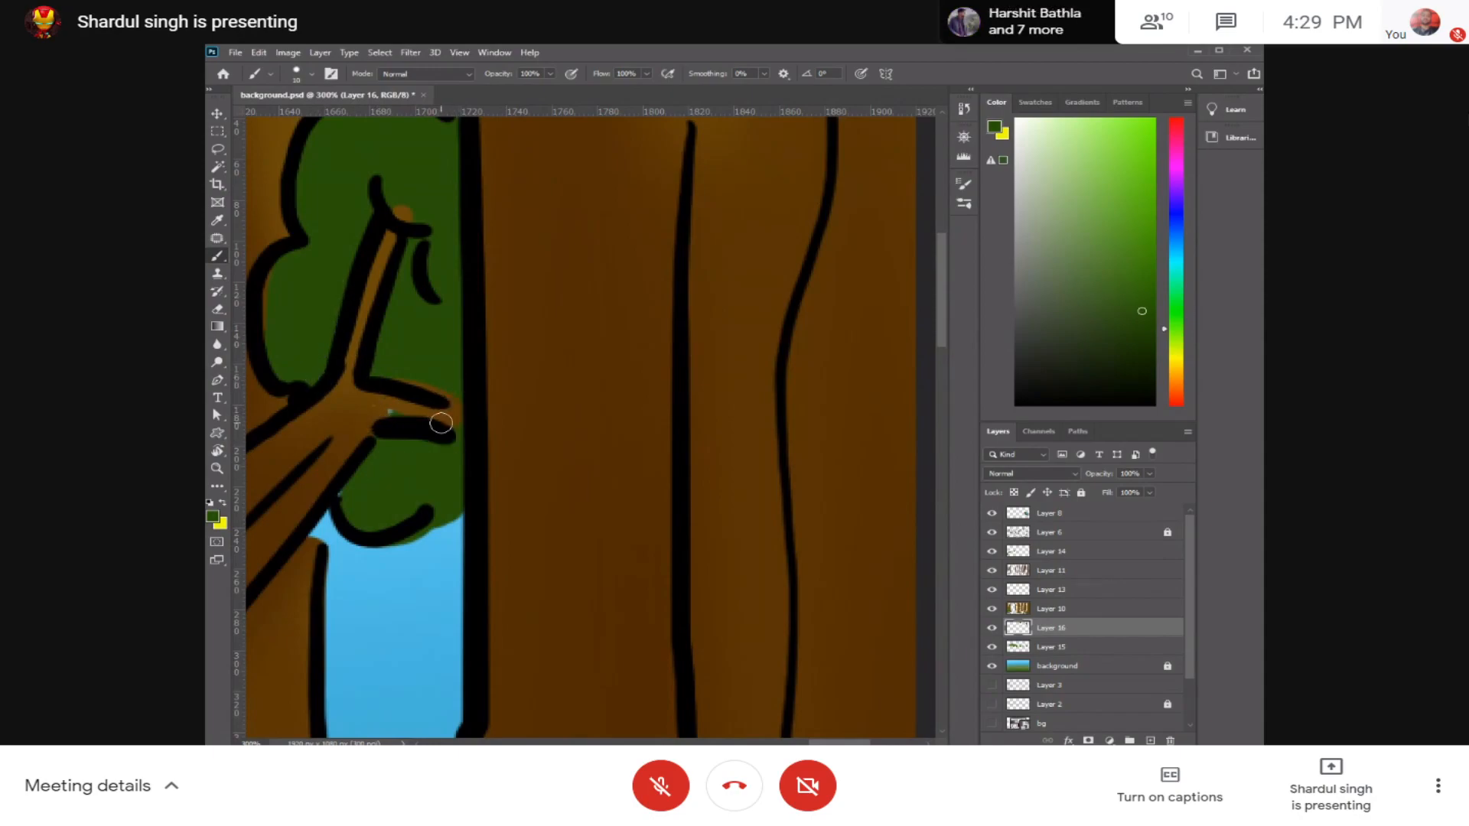
# Step: Paint the lower foliage clump between the leftmost trunks and the large forked tree dark green, undoing the unwanted strokes
pyautogui.hotkey('ctrl', '-')
pyautogui.hotkey('ctrl', '-')
pyautogui.hotkey('ctrl', '-')
pyautogui.moveTo(417, 492)
pyautogui.mouseDown()
pyautogui.moveTo(607, 394)
pyautogui.moveTo(691, 410)
pyautogui.moveTo(649, 433)
pyautogui.moveTo(603, 410)
pyautogui.moveTo(636, 426)
pyautogui.moveTo(621, 433)
pyautogui.moveTo(642, 513)
pyautogui.mouseUp()
pyautogui.hotkey('ctrl', '+')
pyautogui.hotkey('ctrl', '+')
pyautogui.moveTo(380, 384); pyautogui.dragTo(590, 455)
pyautogui.moveTo(547, 304)
pyautogui.mouseDown()
pyautogui.moveTo(541, 234)
pyautogui.moveTo(550, 298)
pyautogui.moveTo(582, 233)
pyautogui.mouseUp()
pyautogui.moveTo(583, 310)
pyautogui.mouseDown()
pyautogui.moveTo(534, 401)
pyautogui.moveTo(547, 480)
pyautogui.moveTo(531, 466)
pyautogui.moveTo(575, 474)
pyautogui.moveTo(569, 509)
pyautogui.mouseUp()
pyautogui.moveTo(570, 457)
pyautogui.mouseDown()
pyautogui.moveTo(603, 483)
pyautogui.moveTo(589, 450)
pyautogui.moveTo(553, 465)
pyautogui.moveTo(566, 398)
pyautogui.mouseUp()
pyautogui.hotkey('ctrl', 'z')
pyautogui.hotkey('ctrl', 'z')
pyautogui.hotkey('ctrl', '+')
pyautogui.hotkey('ctrl', '+')
pyautogui.moveTo(562, 397)
pyautogui.mouseDown()
pyautogui.moveTo(531, 410)
pyautogui.moveTo(576, 392)
pyautogui.moveTo(599, 428)
pyautogui.moveTo(584, 431)
pyautogui.moveTo(628, 434)
pyautogui.moveTo(634, 413)
pyautogui.moveTo(672, 410)
pyautogui.moveTo(694, 424)
pyautogui.moveTo(689, 439)
pyautogui.moveTo(673, 428)
pyautogui.moveTo(727, 448)
pyautogui.moveTo(730, 432)
pyautogui.moveTo(667, 419)
pyautogui.moveTo(630, 386)
pyautogui.moveTo(573, 385)
pyautogui.moveTo(547, 347)
pyautogui.moveTo(562, 411)
pyautogui.mouseUp()
pyautogui.scroll(5, 581, 459)
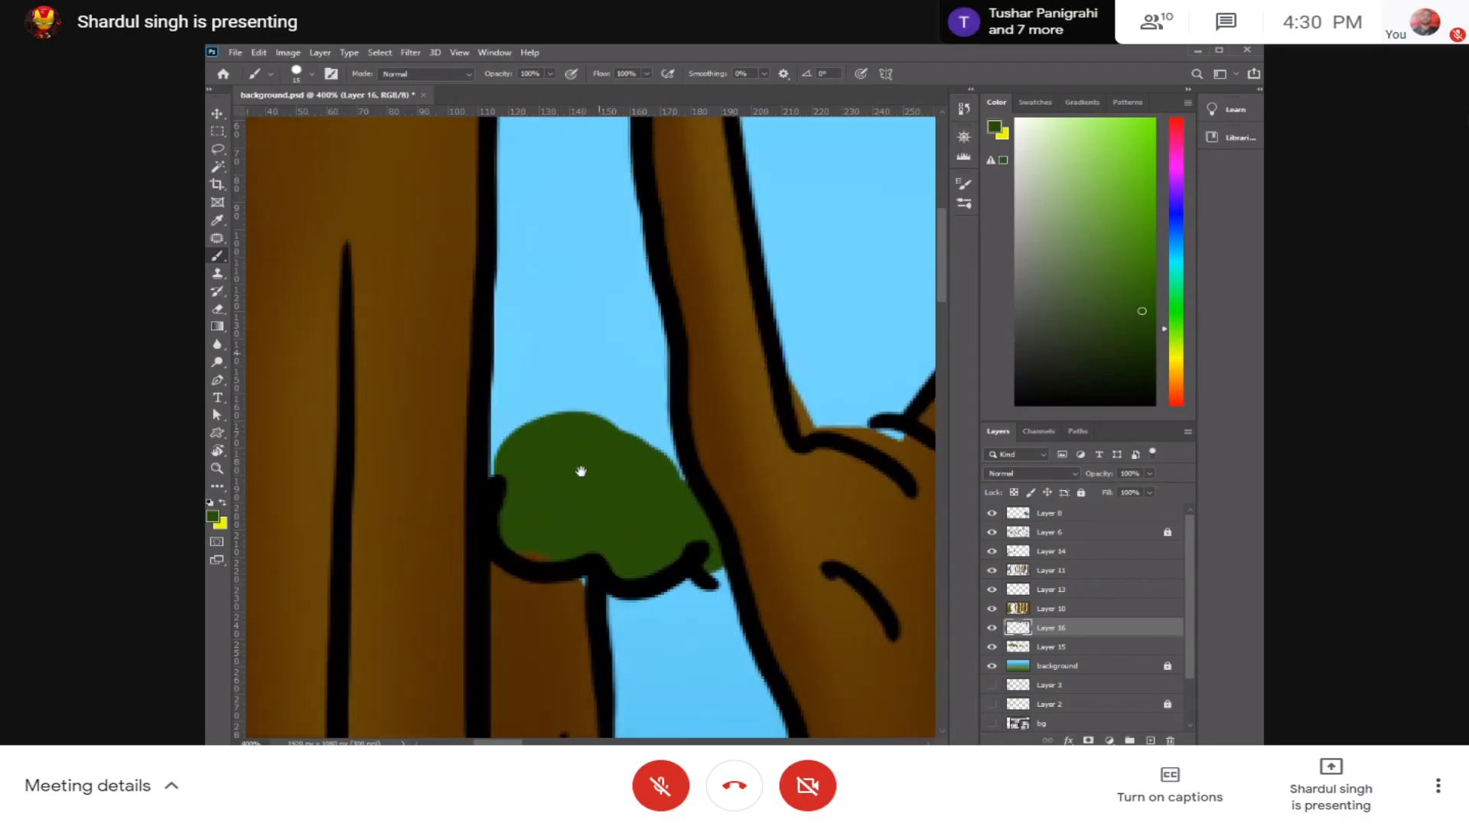
# Step: Fill the remaining sky above that foliage clump with dark green up to the canvas's upper edge
pyautogui.click(506, 531)
pyautogui.moveTo(507, 539)
pyautogui.mouseDown()
pyautogui.moveTo(520, 475)
pyautogui.moveTo(582, 459)
pyautogui.moveTo(650, 520)
pyautogui.moveTo(658, 564)
pyautogui.moveTo(627, 413)
pyautogui.moveTo(674, 512)
pyautogui.moveTo(558, 344)
pyautogui.moveTo(505, 462)
pyautogui.moveTo(513, 341)
pyautogui.moveTo(497, 546)
pyautogui.mouseUp()
pyautogui.moveTo(505, 331)
pyautogui.mouseDown()
pyautogui.moveTo(505, 514)
pyautogui.moveTo(540, 376)
pyautogui.moveTo(542, 534)
pyautogui.moveTo(591, 346)
pyautogui.moveTo(602, 488)
pyautogui.mouseUp()
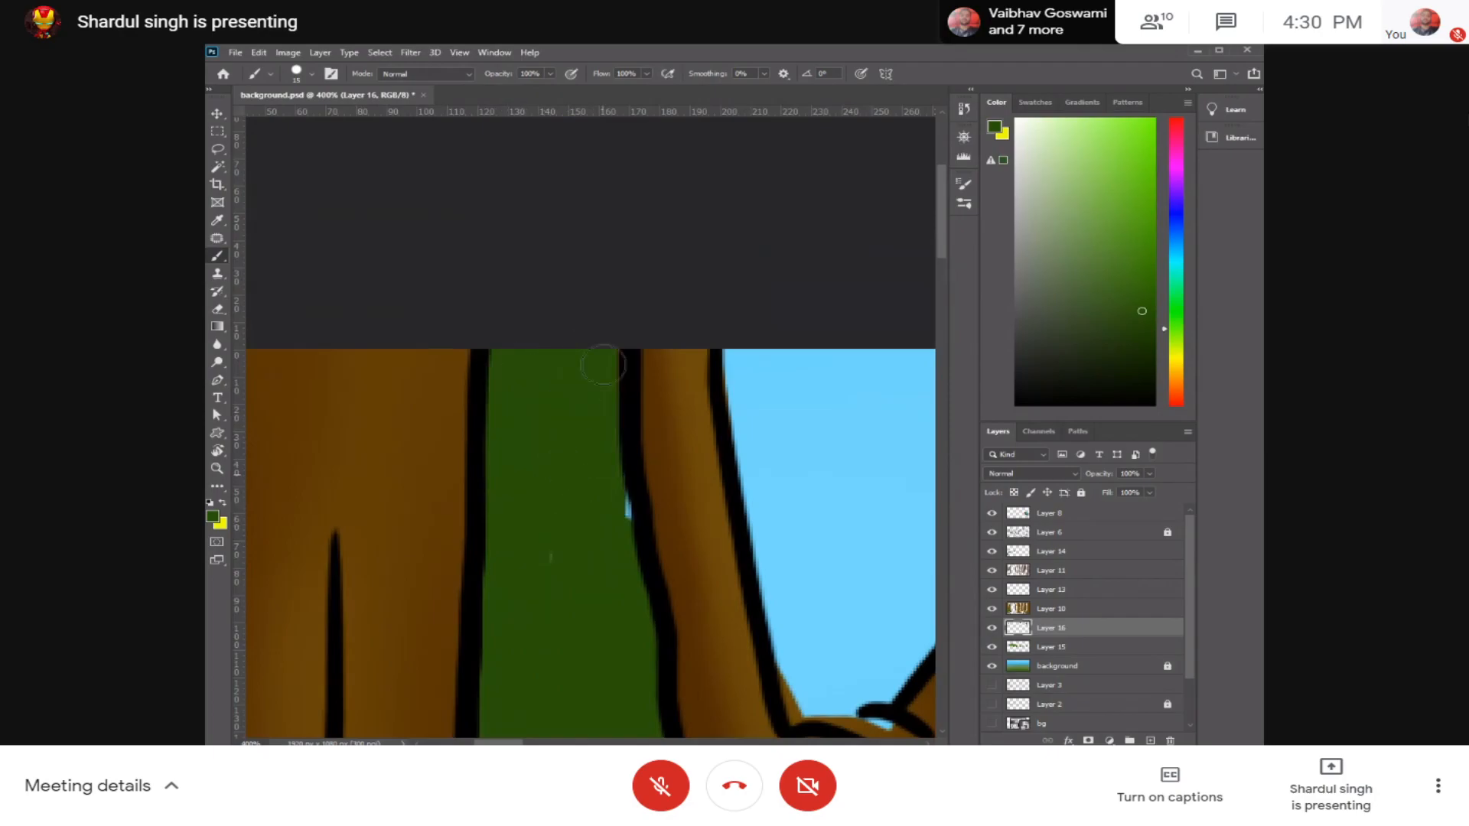
# Step: Paint dark green foliage around the forked tree's upper branch tip and fill the gap between its two limbs
pyautogui.moveTo(668, 523); pyautogui.dragTo(294, 354)
pyautogui.moveTo(763, 445); pyautogui.dragTo(440, 568)
pyautogui.moveTo(477, 321); pyautogui.dragTo(499, 330)
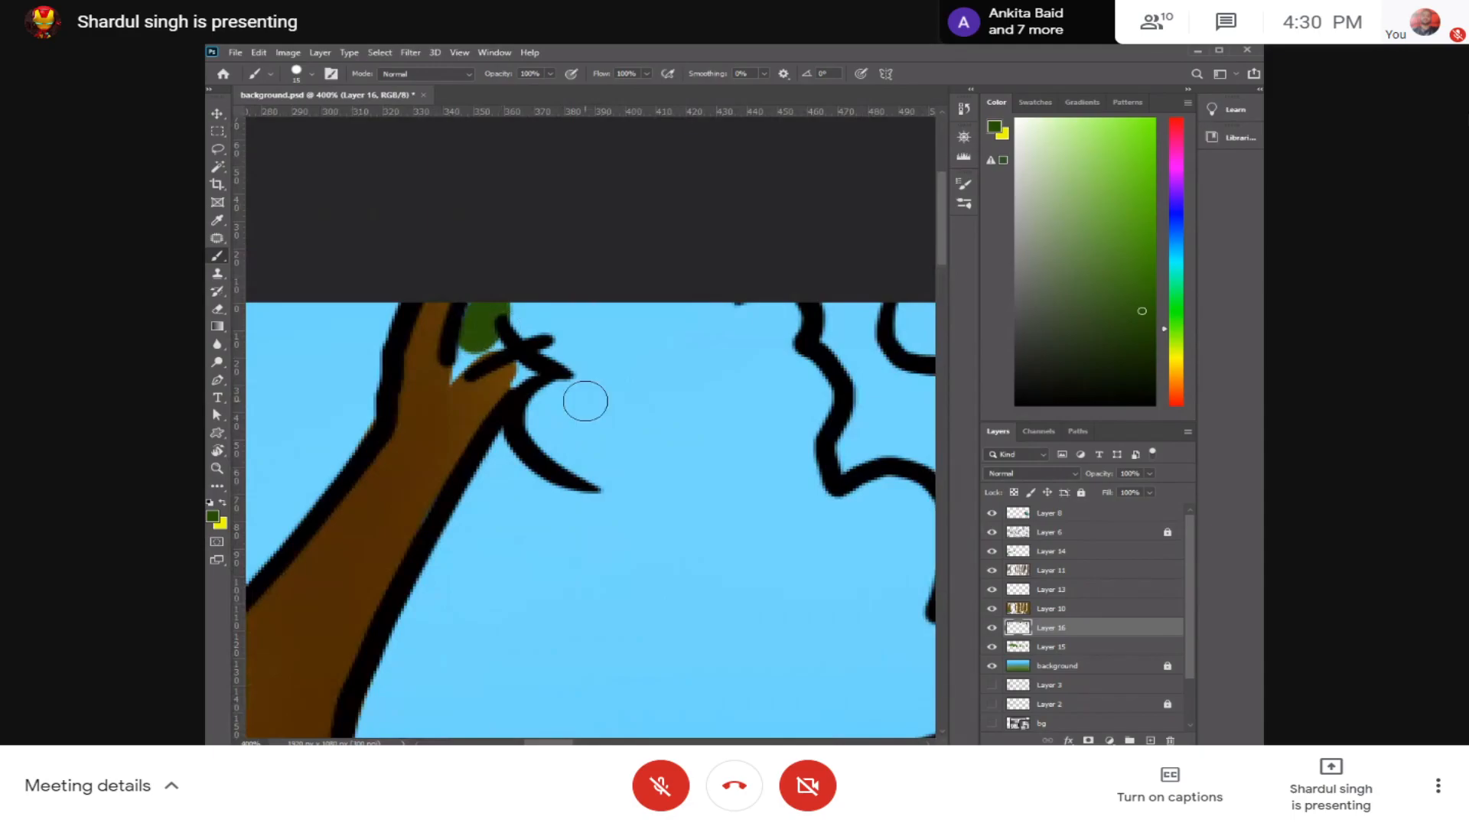
pyautogui.scroll(-3, 586, 401)
pyautogui.scroll(2, 564, 418)
pyautogui.moveTo(544, 363)
pyautogui.mouseDown()
pyautogui.moveTo(671, 361)
pyautogui.moveTo(582, 365)
pyautogui.mouseUp()
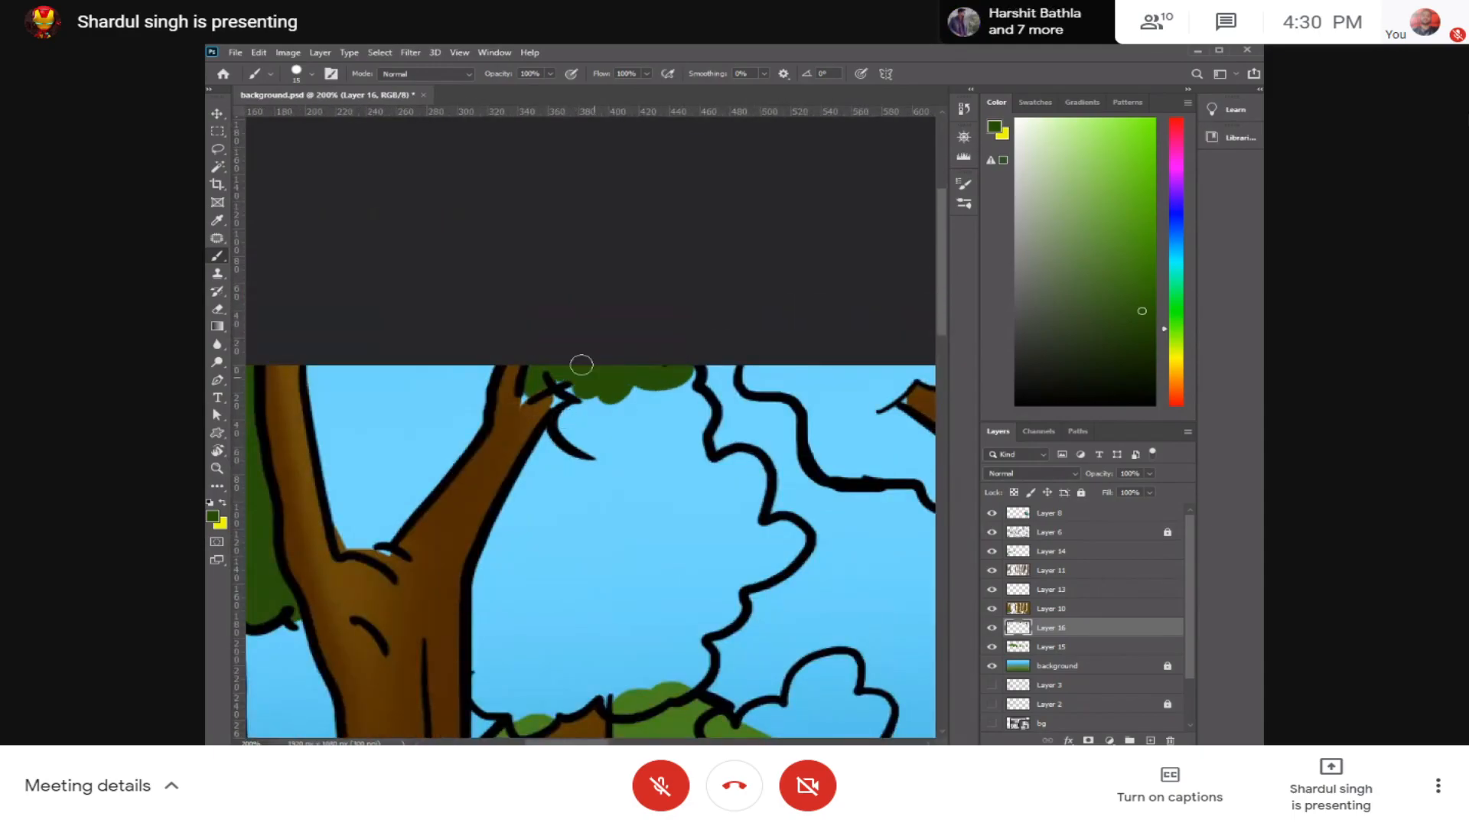
pyautogui.moveTo(405, 375)
pyautogui.mouseDown()
pyautogui.moveTo(330, 370)
pyautogui.moveTo(336, 415)
pyautogui.moveTo(318, 416)
pyautogui.moveTo(351, 476)
pyautogui.moveTo(345, 537)
pyautogui.moveTo(382, 545)
pyautogui.moveTo(476, 427)
pyautogui.moveTo(468, 388)
pyautogui.moveTo(441, 411)
pyautogui.moveTo(443, 377)
pyautogui.moveTo(412, 412)
pyautogui.moveTo(423, 407)
pyautogui.moveTo(376, 404)
pyautogui.moveTo(349, 444)
pyautogui.moveTo(352, 421)
pyautogui.moveTo(414, 412)
pyautogui.moveTo(418, 428)
pyautogui.moveTo(376, 514)
pyautogui.moveTo(438, 426)
pyautogui.moveTo(396, 454)
pyautogui.mouseUp()
pyautogui.press(']')
pyautogui.press(']')
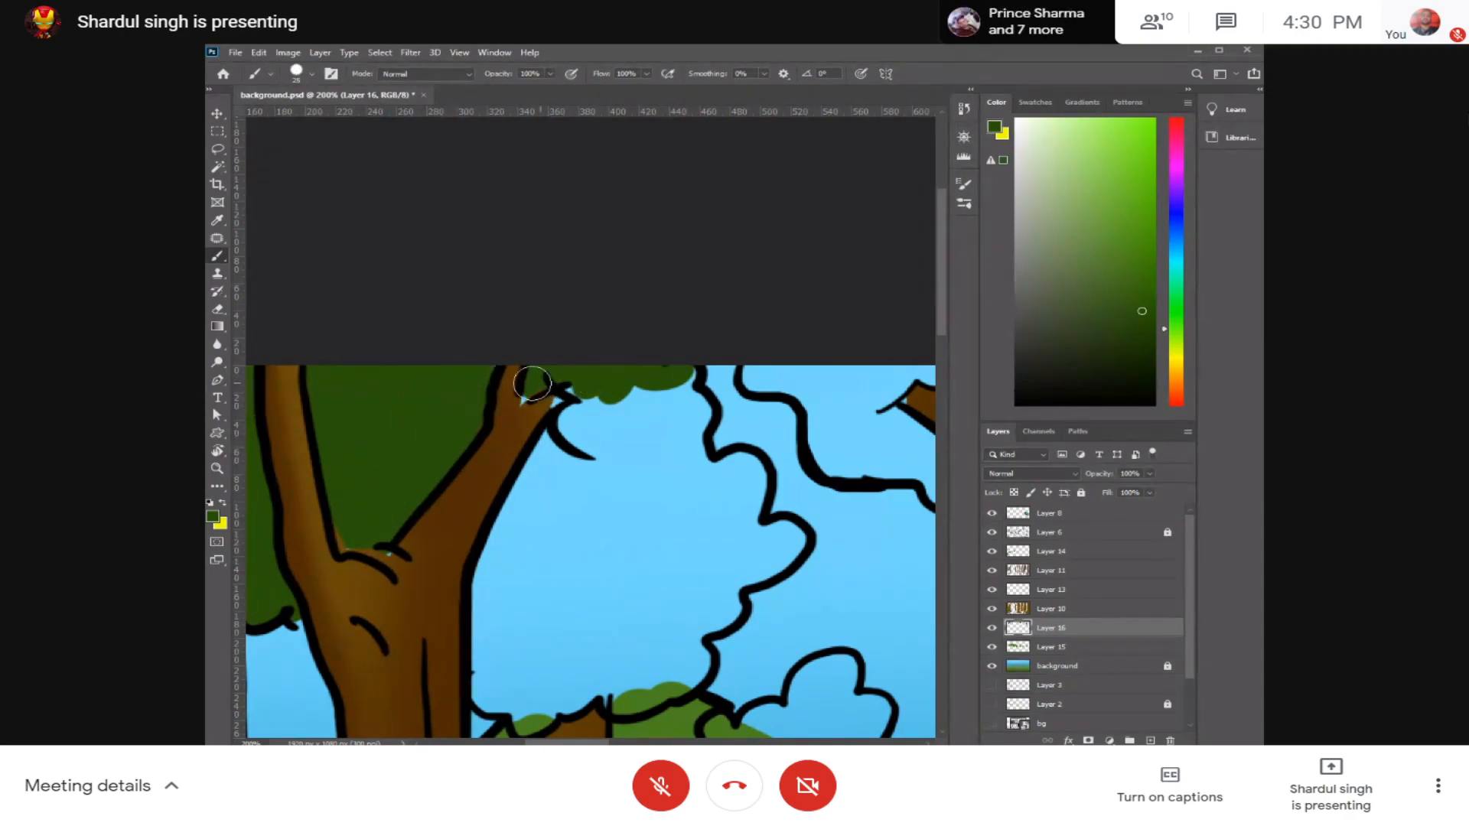
# Step: Fill the large scalloped leaf crown beside the forked tree with dark green, adjusting the brush size for its edge lobes
pyautogui.moveTo(587, 375)
pyautogui.mouseDown()
pyautogui.moveTo(556, 414)
pyautogui.moveTo(541, 501)
pyautogui.moveTo(525, 508)
pyautogui.moveTo(515, 481)
pyautogui.moveTo(540, 430)
pyautogui.moveTo(642, 390)
pyautogui.moveTo(665, 423)
pyautogui.moveTo(694, 424)
pyautogui.moveTo(671, 367)
pyautogui.moveTo(640, 523)
pyautogui.moveTo(549, 528)
pyautogui.moveTo(583, 521)
pyautogui.moveTo(603, 403)
pyautogui.moveTo(534, 384)
pyautogui.moveTo(557, 381)
pyautogui.moveTo(526, 525)
pyautogui.moveTo(548, 554)
pyautogui.moveTo(581, 560)
pyautogui.moveTo(574, 587)
pyautogui.moveTo(603, 558)
pyautogui.moveTo(569, 583)
pyautogui.moveTo(608, 550)
pyautogui.moveTo(635, 543)
pyautogui.moveTo(609, 561)
pyautogui.moveTo(662, 563)
pyautogui.moveTo(731, 533)
pyautogui.moveTo(715, 553)
pyautogui.moveTo(661, 561)
pyautogui.moveTo(707, 530)
pyautogui.moveTo(690, 516)
pyautogui.moveTo(748, 501)
pyautogui.mouseUp()
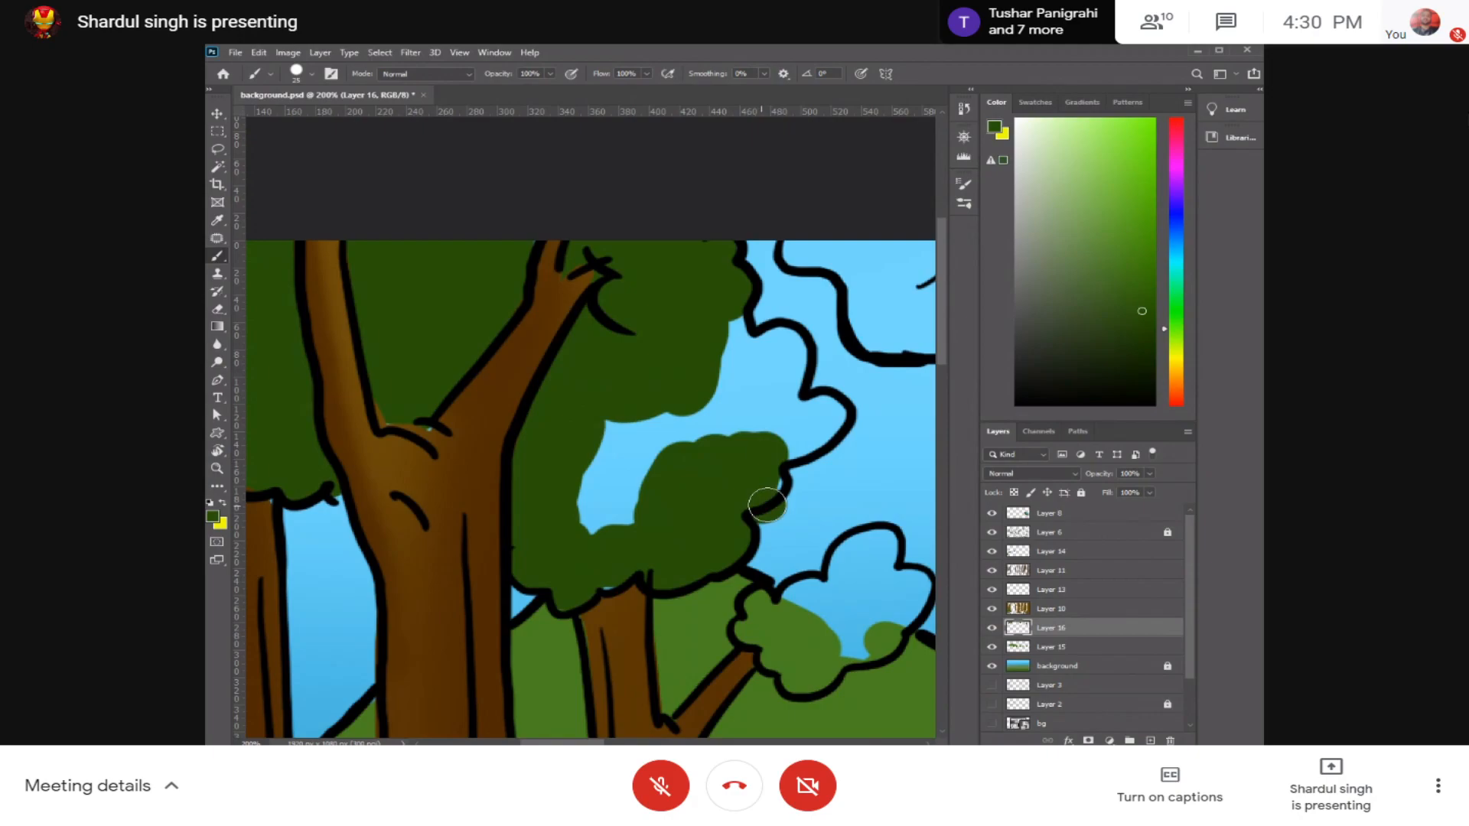
pyautogui.moveTo(752, 453); pyautogui.dragTo(789, 429)
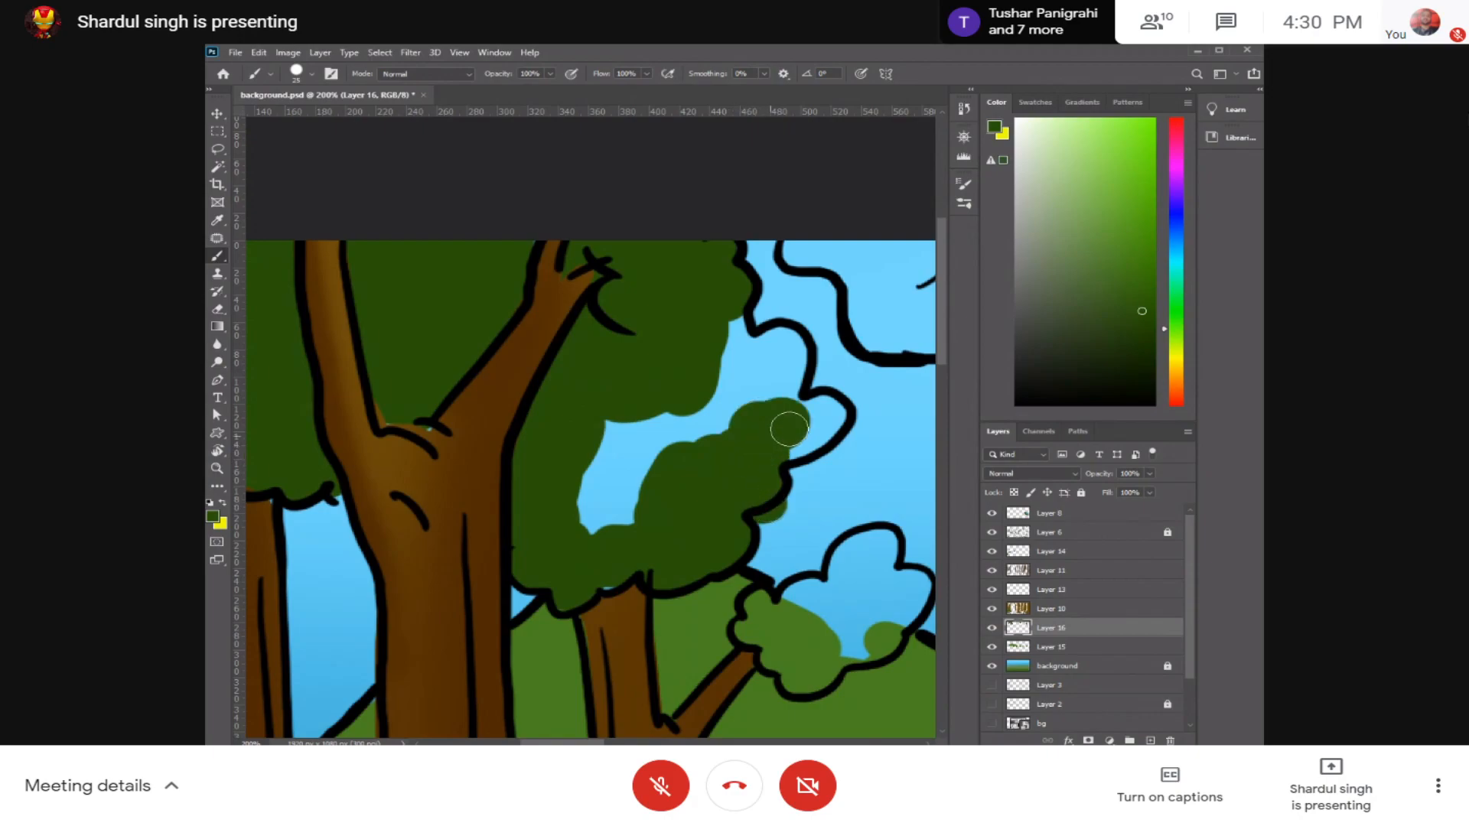
pyautogui.press('[')
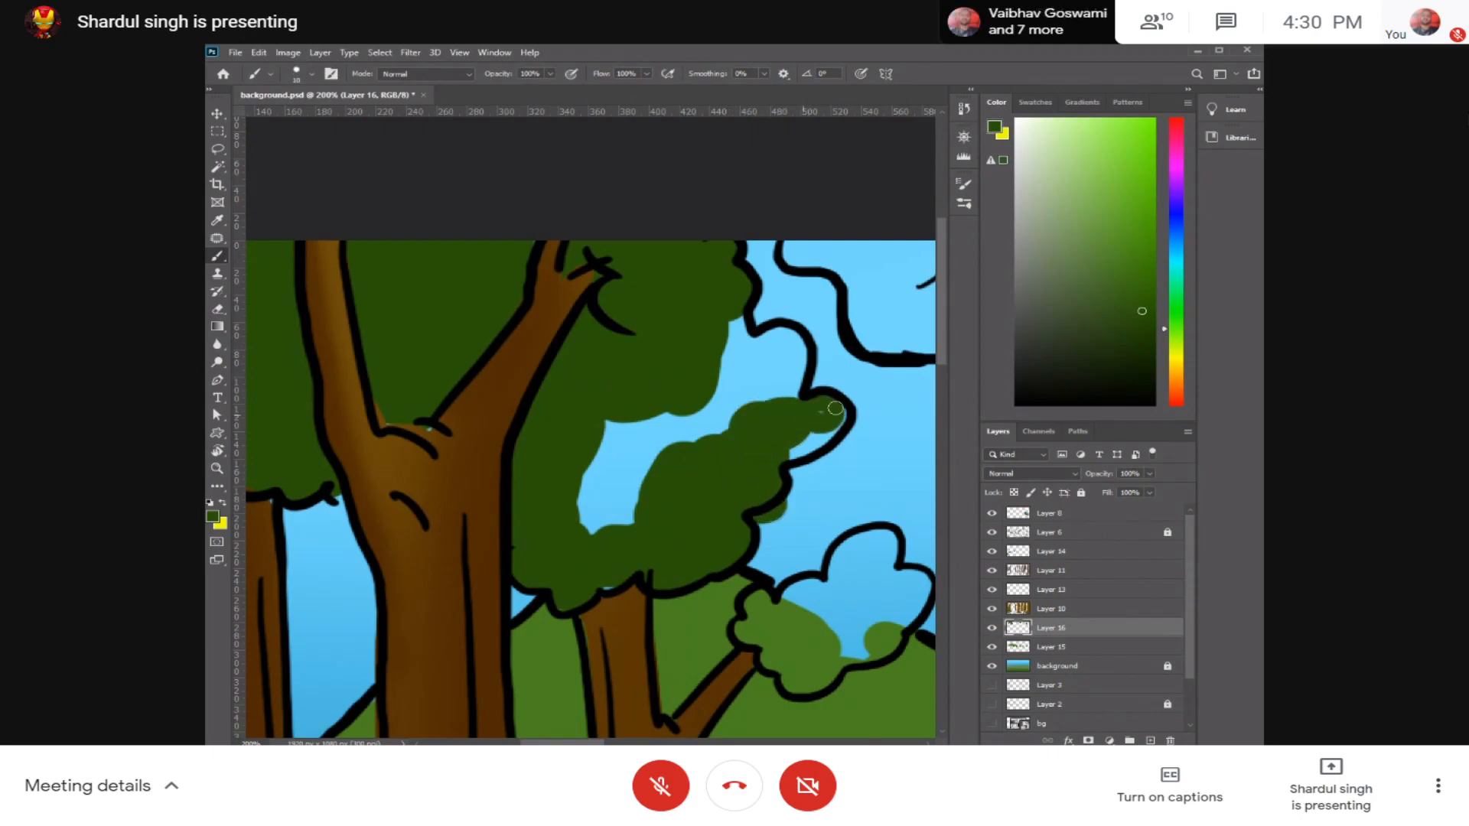
pyautogui.moveTo(746, 358)
pyautogui.mouseDown()
pyautogui.moveTo(785, 342)
pyautogui.moveTo(764, 341)
pyautogui.moveTo(773, 386)
pyautogui.moveTo(800, 376)
pyautogui.moveTo(729, 344)
pyautogui.mouseUp()
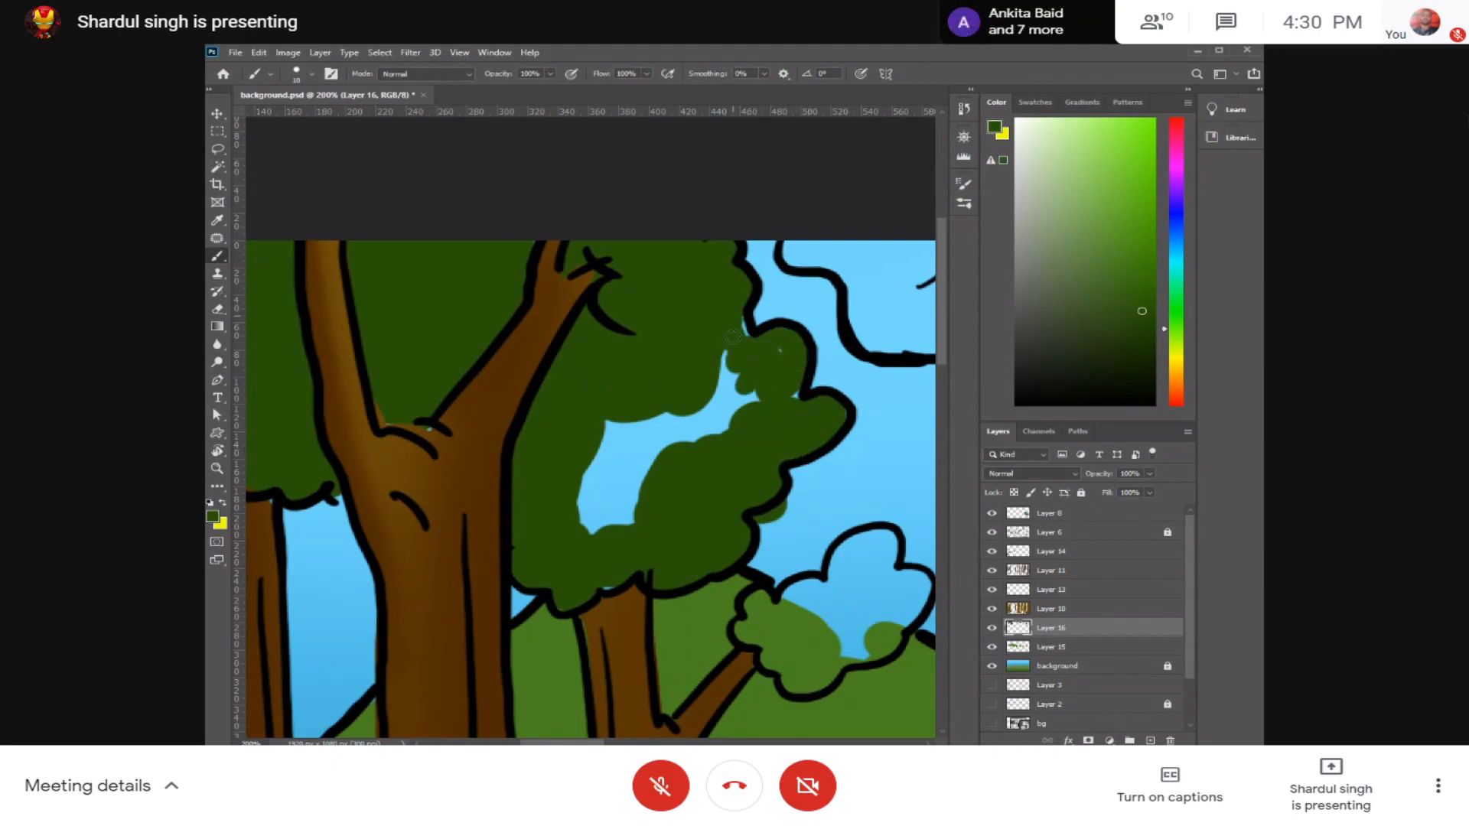
pyautogui.moveTo(799, 395)
pyautogui.mouseDown()
pyautogui.moveTo(720, 388)
pyautogui.moveTo(720, 419)
pyautogui.moveTo(737, 397)
pyautogui.moveTo(736, 414)
pyautogui.moveTo(732, 397)
pyautogui.moveTo(600, 503)
pyautogui.mouseUp()
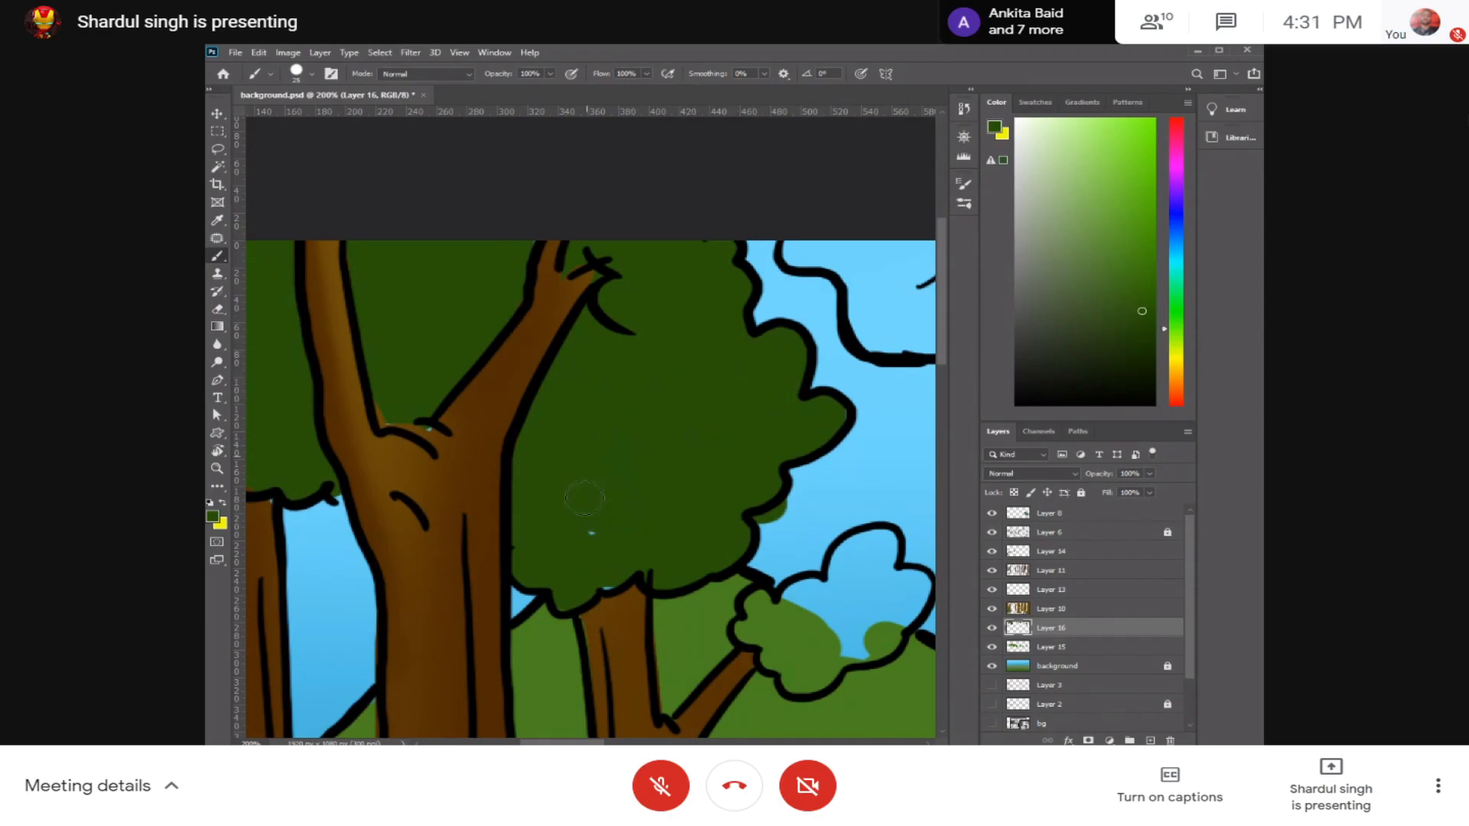
pyautogui.scroll(-5, 699, 485)
pyautogui.hscroll(3, 577, 400)
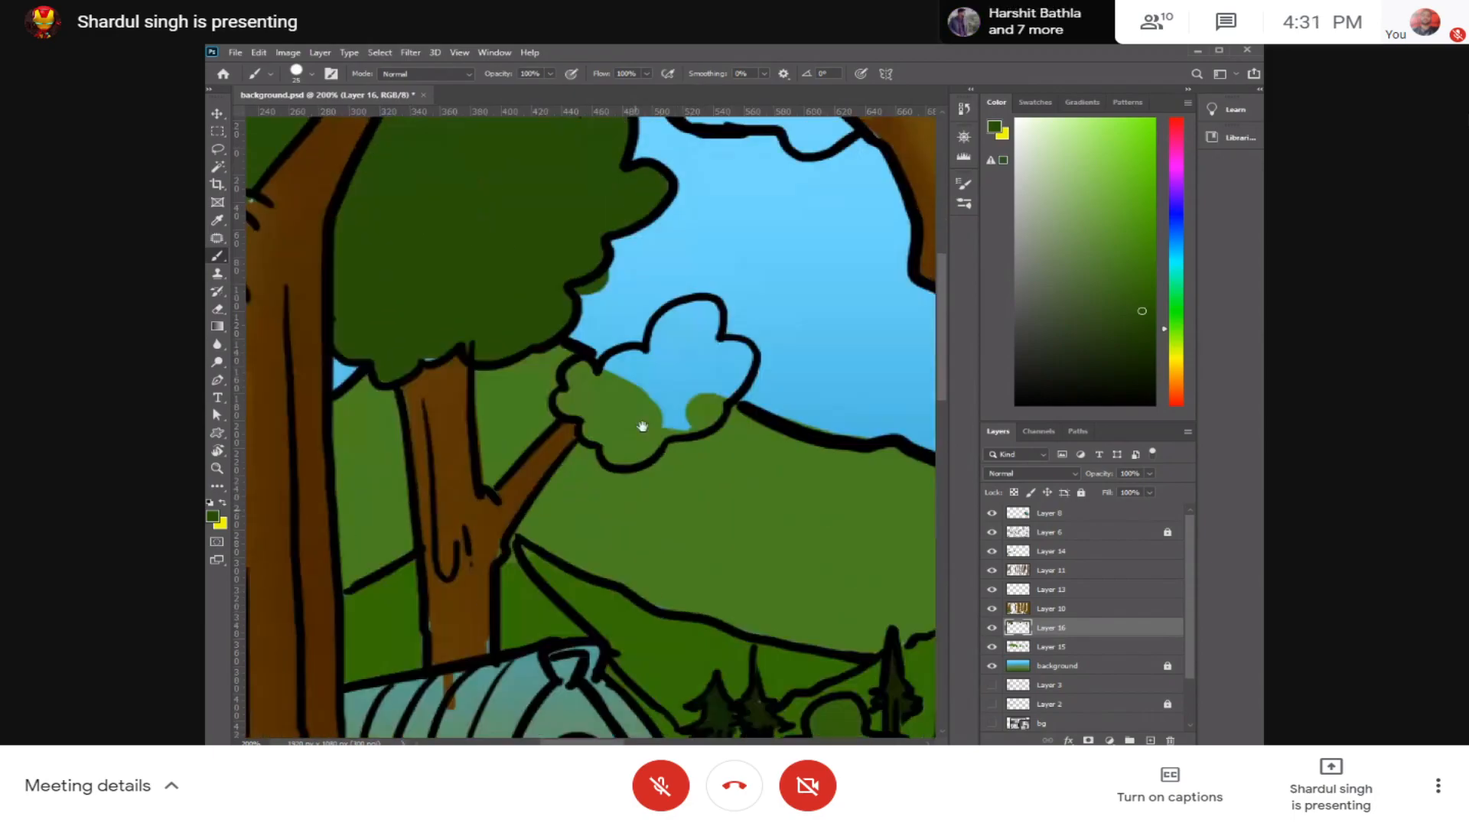
# Step: Fill the small scalloped foliage clump at the end of the forked trunk's branch with dark green
pyautogui.moveTo(579, 363)
pyautogui.mouseDown()
pyautogui.moveTo(626, 409)
pyautogui.moveTo(638, 385)
pyautogui.moveTo(699, 363)
pyautogui.moveTo(711, 334)
pyautogui.moveTo(683, 280)
pyautogui.moveTo(662, 332)
pyautogui.moveTo(620, 355)
pyautogui.mouseUp()
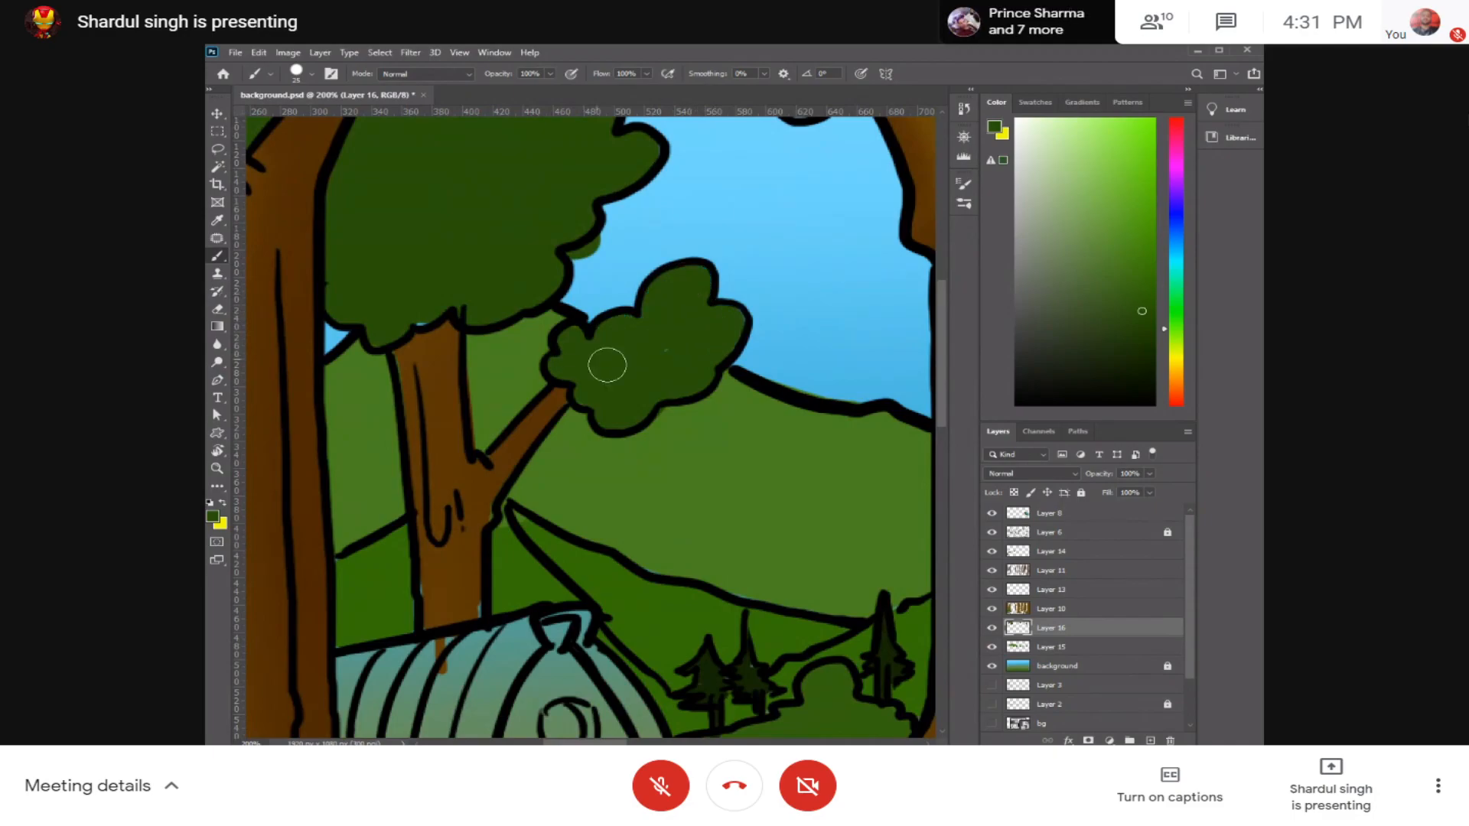
pyautogui.scroll(10, 653, 372)
pyautogui.hscroll(3, 673, 426)
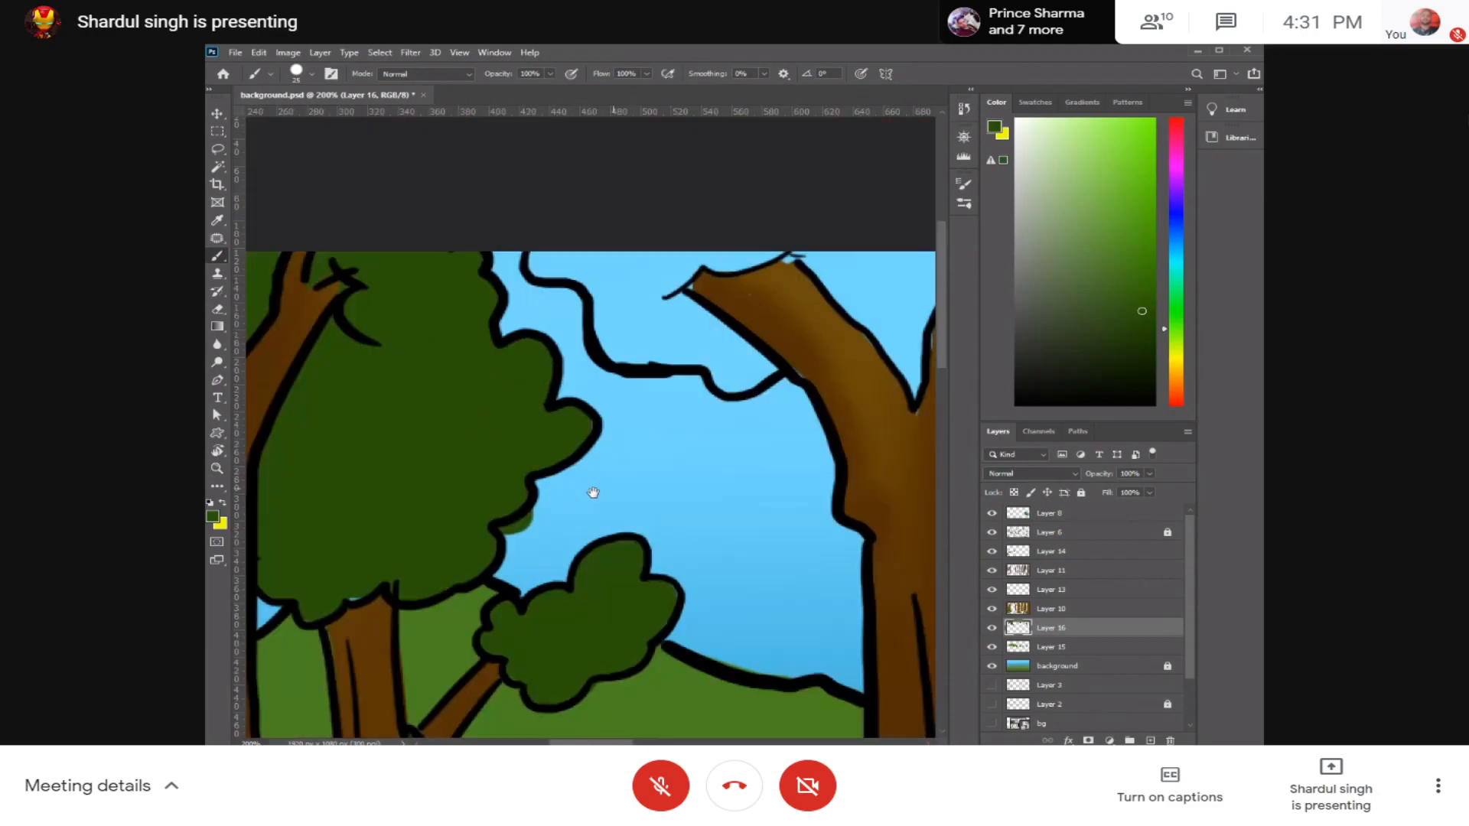
# Step: Paint the upper foliage beside the next tree's broken limb dark green with a smaller brush, undoing the stray stroke
pyautogui.moveTo(470, 382)
pyautogui.mouseDown()
pyautogui.moveTo(538, 378)
pyautogui.moveTo(568, 409)
pyautogui.moveTo(559, 436)
pyautogui.moveTo(530, 425)
pyautogui.moveTo(568, 492)
pyautogui.moveTo(574, 447)
pyautogui.moveTo(489, 443)
pyautogui.moveTo(449, 379)
pyautogui.moveTo(499, 464)
pyautogui.moveTo(575, 522)
pyautogui.moveTo(628, 520)
pyautogui.moveTo(577, 527)
pyautogui.moveTo(677, 527)
pyautogui.moveTo(648, 517)
pyautogui.moveTo(687, 497)
pyautogui.moveTo(638, 442)
pyautogui.moveTo(797, 567)
pyautogui.moveTo(762, 588)
pyautogui.moveTo(709, 537)
pyautogui.moveTo(706, 583)
pyautogui.moveTo(734, 549)
pyautogui.moveTo(747, 590)
pyautogui.moveTo(669, 566)
pyautogui.mouseUp()
pyautogui.hotkey('ctrl', 'z')
pyautogui.scroll(2, 589, 451)
pyautogui.press('[')
pyautogui.moveTo(625, 517)
pyautogui.mouseDown()
pyautogui.moveTo(550, 397)
pyautogui.moveTo(622, 358)
pyautogui.moveTo(617, 379)
pyautogui.moveTo(562, 349)
pyautogui.moveTo(678, 317)
pyautogui.moveTo(788, 328)
pyautogui.moveTo(693, 340)
pyautogui.moveTo(716, 308)
pyautogui.moveTo(748, 321)
pyautogui.moveTo(502, 357)
pyautogui.mouseUp()
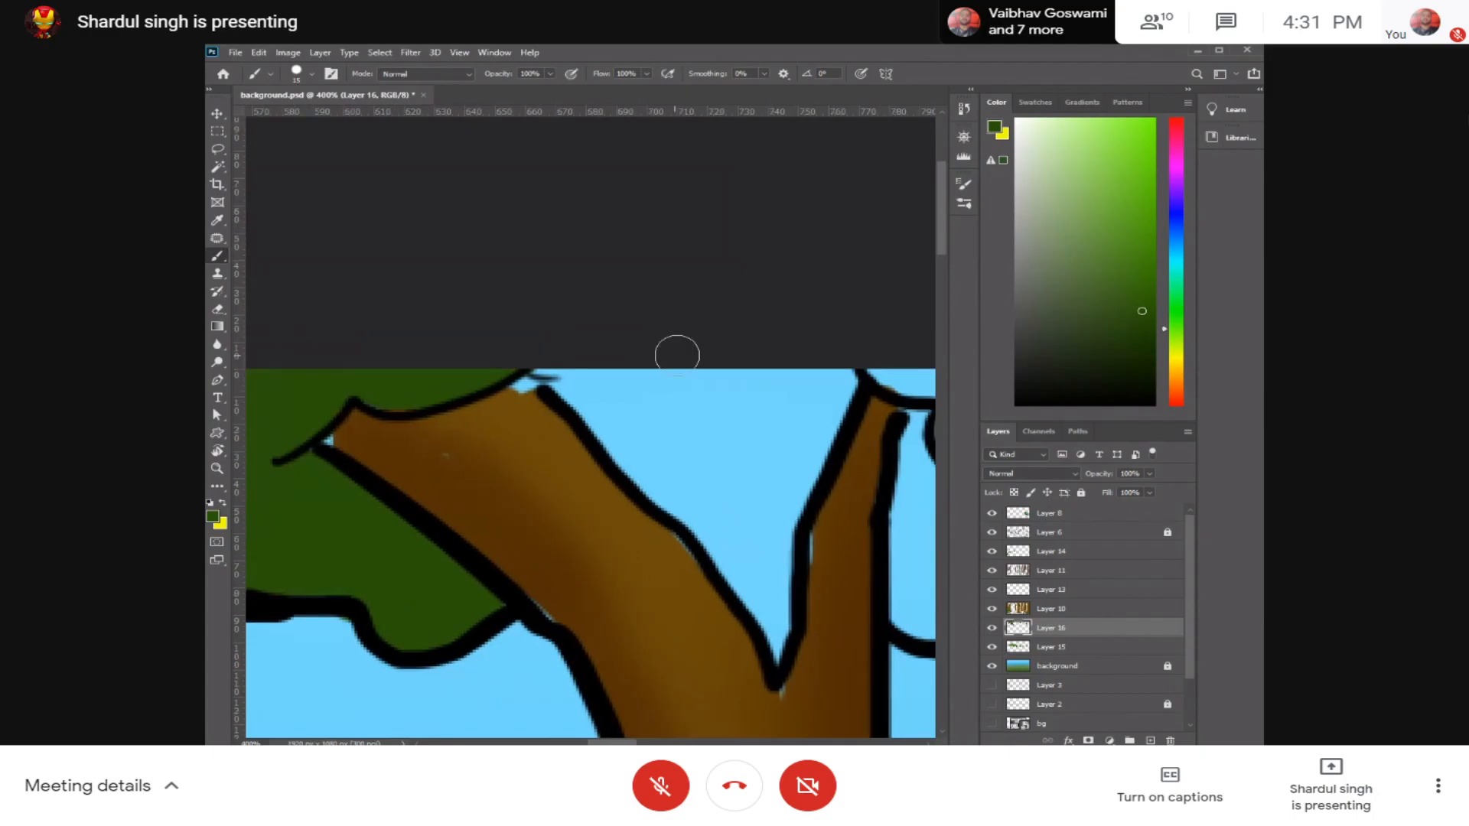
# Step: Hide and show Layer 16 to identify its foliage and make it the active layer again
pyautogui.hotkey('ctrl', '-')
pyautogui.hotkey('ctrl', '-')
pyautogui.hotkey('ctrl', '-')
pyautogui.hotkey('ctrl', '-')
pyautogui.keyDown('ctrl'); pyautogui.click(707, 407); pyautogui.keyUp('ctrl')
pyautogui.hotkey('ctrl', '+')
pyautogui.hotkey('ctrl', '+')
pyautogui.hotkey('ctrl', '+')
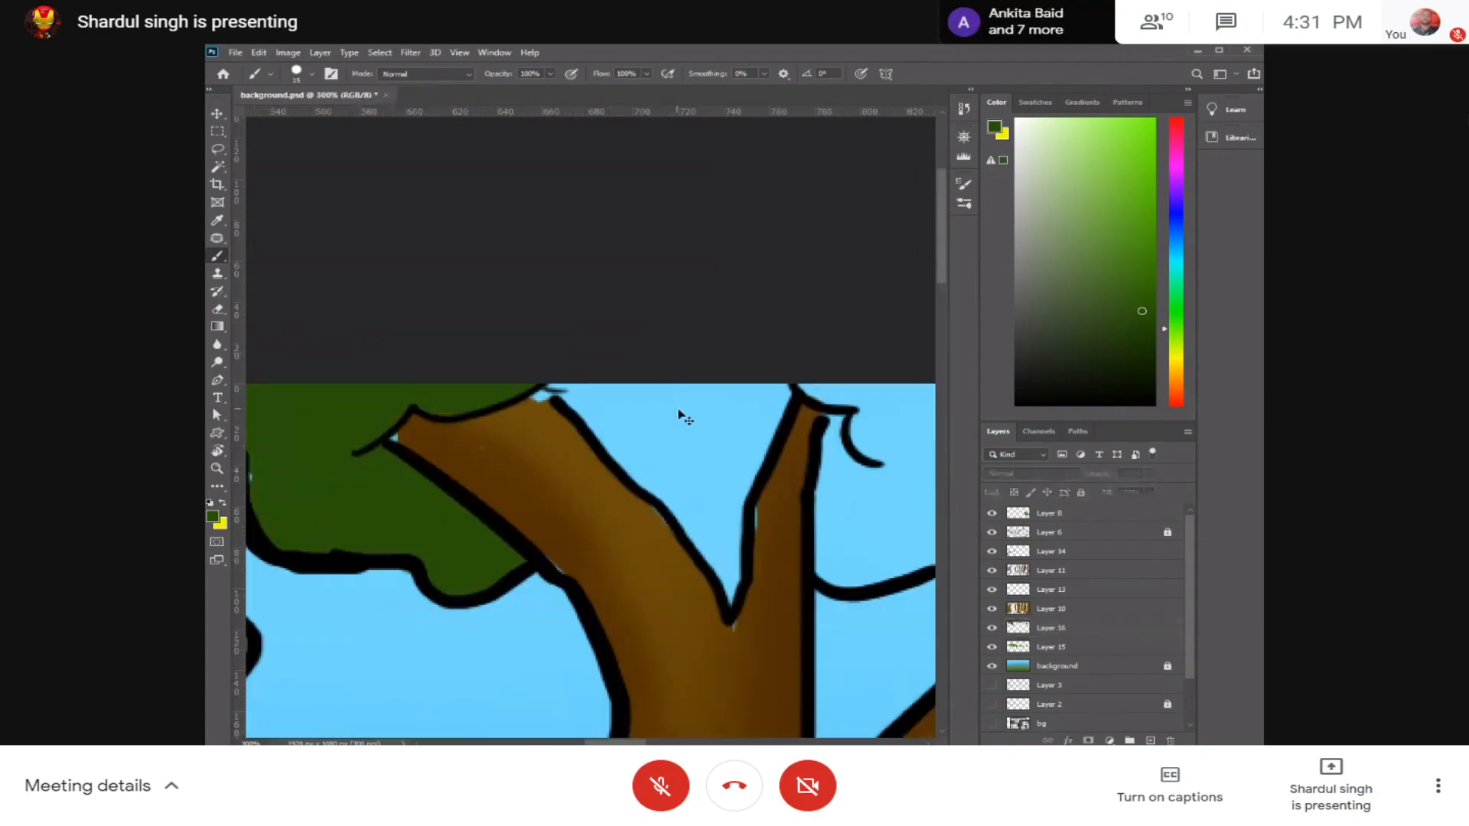
pyautogui.click(615, 389)
pyautogui.press('Return')
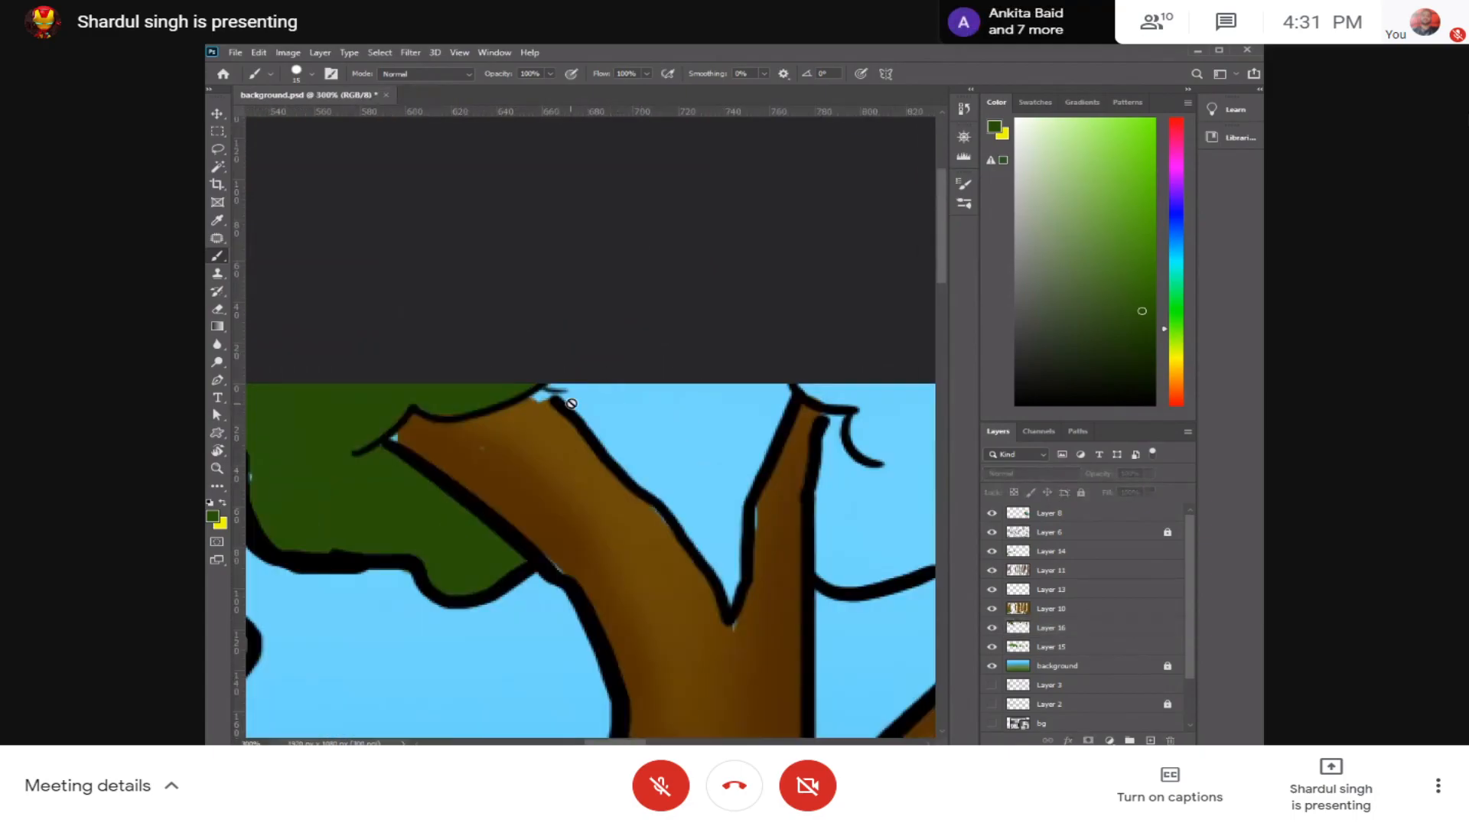
pyautogui.click(992, 628)
pyautogui.click(992, 628)
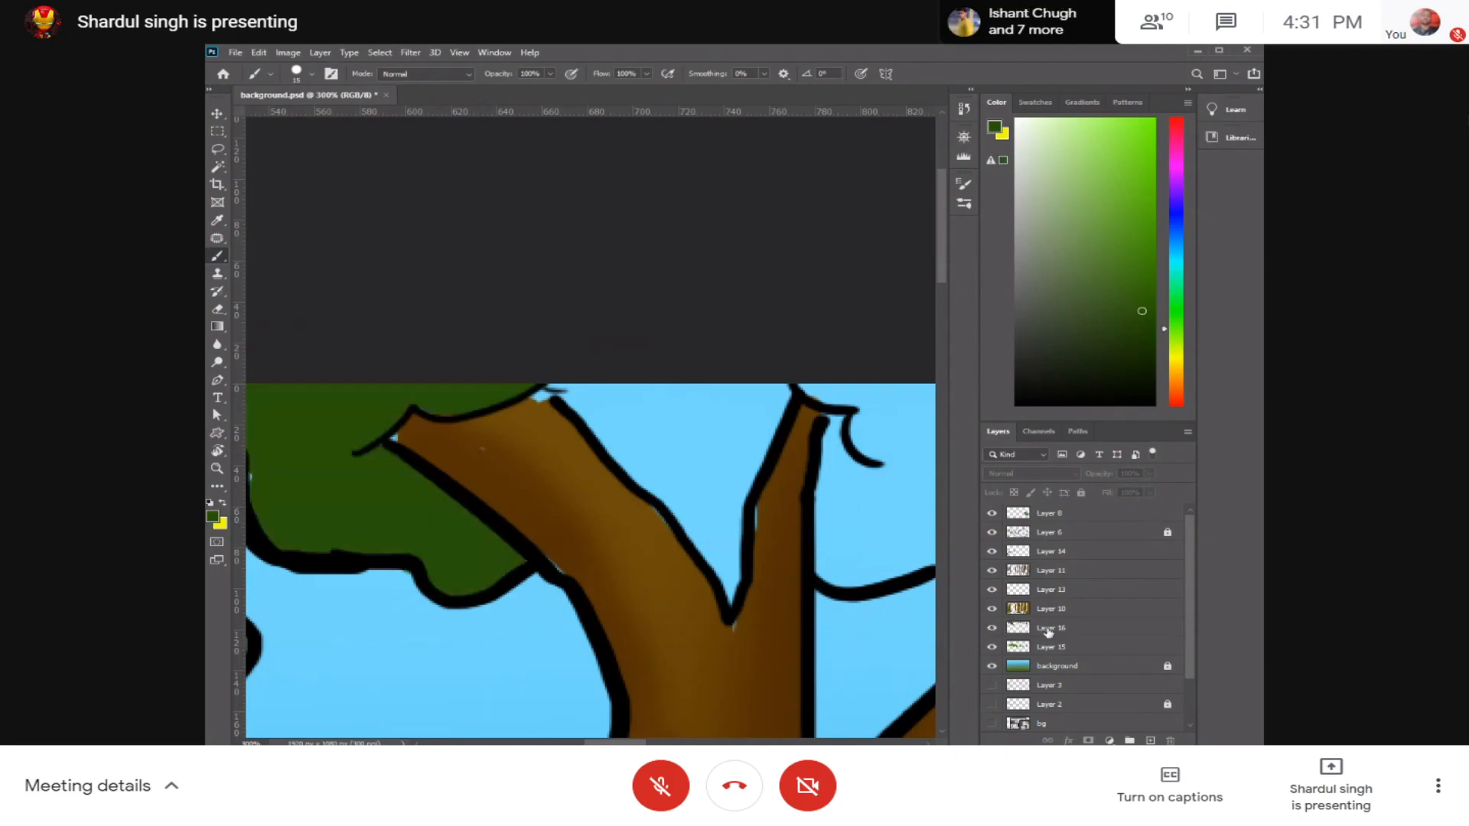
pyautogui.click(1055, 630)
# Step: Fill the forked tree's upper gap and the foliage between it and the wide central trunk with dark green
pyautogui.moveTo(534, 382)
pyautogui.mouseDown()
pyautogui.moveTo(762, 378)
pyautogui.moveTo(748, 482)
pyautogui.moveTo(737, 404)
pyautogui.moveTo(640, 397)
pyautogui.moveTo(617, 436)
pyautogui.moveTo(587, 405)
pyautogui.moveTo(711, 528)
pyautogui.moveTo(702, 516)
pyautogui.moveTo(791, 351)
pyautogui.moveTo(717, 538)
pyautogui.moveTo(727, 593)
pyautogui.moveTo(725, 531)
pyautogui.mouseUp()
pyautogui.moveTo(864, 409); pyautogui.dragTo(640, 414)
pyautogui.moveTo(719, 383)
pyautogui.mouseDown()
pyautogui.moveTo(635, 452)
pyautogui.moveTo(601, 512)
pyautogui.moveTo(640, 538)
pyautogui.moveTo(639, 572)
pyautogui.moveTo(719, 536)
pyautogui.moveTo(762, 539)
pyautogui.moveTo(747, 560)
pyautogui.moveTo(786, 540)
pyautogui.moveTo(700, 466)
pyautogui.moveTo(719, 436)
pyautogui.moveTo(735, 448)
pyautogui.moveTo(643, 456)
pyautogui.moveTo(574, 438)
pyautogui.mouseUp()
pyautogui.hotkey('ctrl', '+')
pyautogui.hotkey('ctrl', '+')
pyautogui.moveTo(603, 505)
pyautogui.mouseDown()
pyautogui.moveTo(623, 356)
pyautogui.moveTo(648, 313)
pyautogui.moveTo(707, 364)
pyautogui.moveTo(698, 394)
pyautogui.moveTo(713, 404)
pyautogui.moveTo(710, 359)
pyautogui.moveTo(745, 517)
pyautogui.moveTo(720, 393)
pyautogui.moveTo(733, 527)
pyautogui.mouseUp()
pyautogui.moveTo(568, 630); pyautogui.dragTo(564, 632)
pyautogui.moveTo(754, 600)
pyautogui.mouseDown()
pyautogui.moveTo(702, 549)
pyautogui.moveTo(676, 426)
pyautogui.mouseUp()
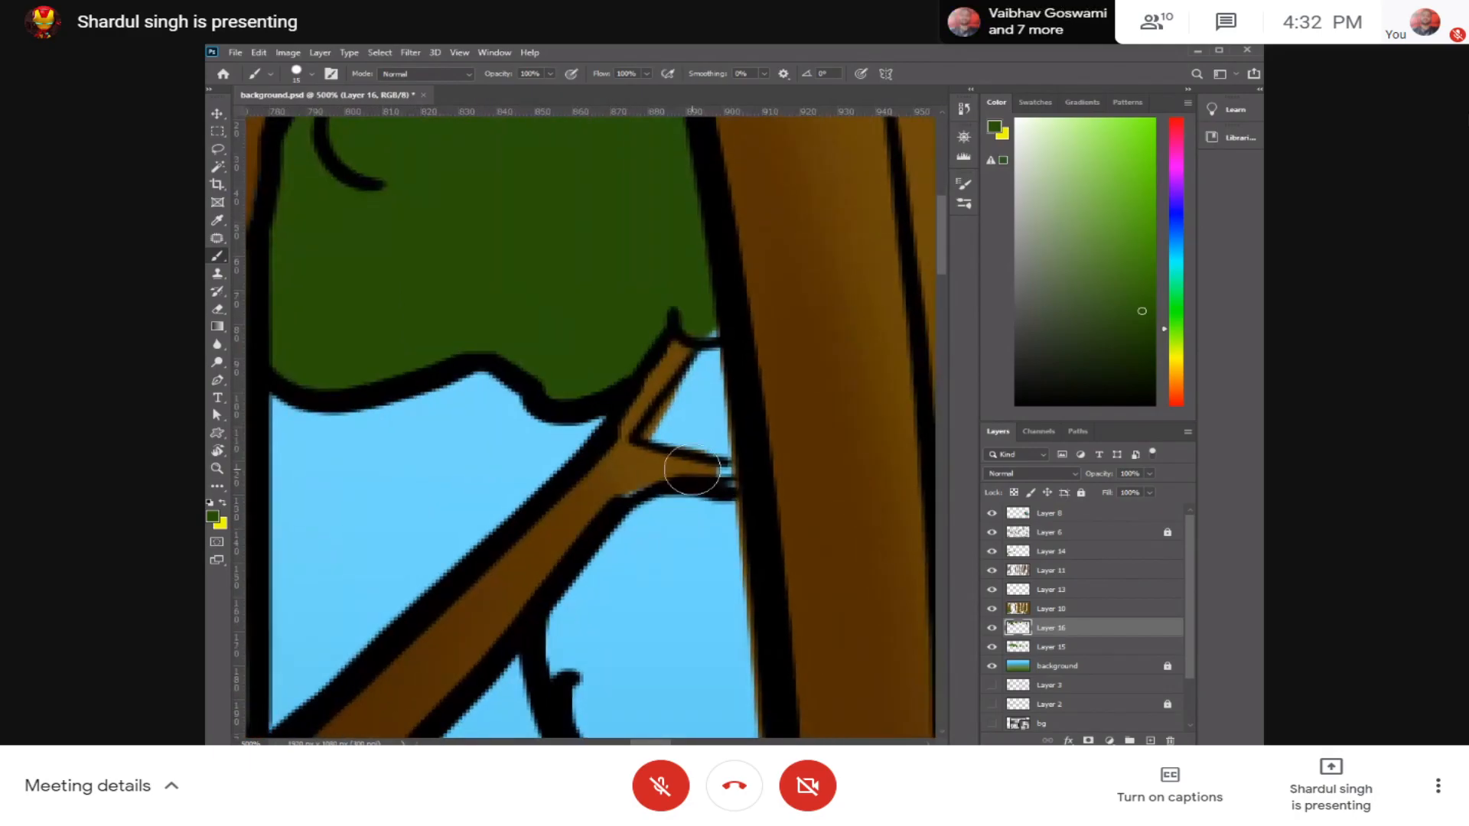
# Step: Paint the leaf clump below the thin side branch and the small gap between its twigs dark green
pyautogui.hotkey('ctrl', '-')
pyautogui.hotkey('ctrl', '-')
pyautogui.hotkey('ctrl', '-')
pyautogui.hotkey('ctrl', '+')
pyautogui.moveTo(629, 468)
pyautogui.mouseDown()
pyautogui.moveTo(605, 504)
pyautogui.moveTo(597, 604)
pyautogui.moveTo(668, 607)
pyautogui.moveTo(679, 647)
pyautogui.moveTo(650, 518)
pyautogui.mouseUp()
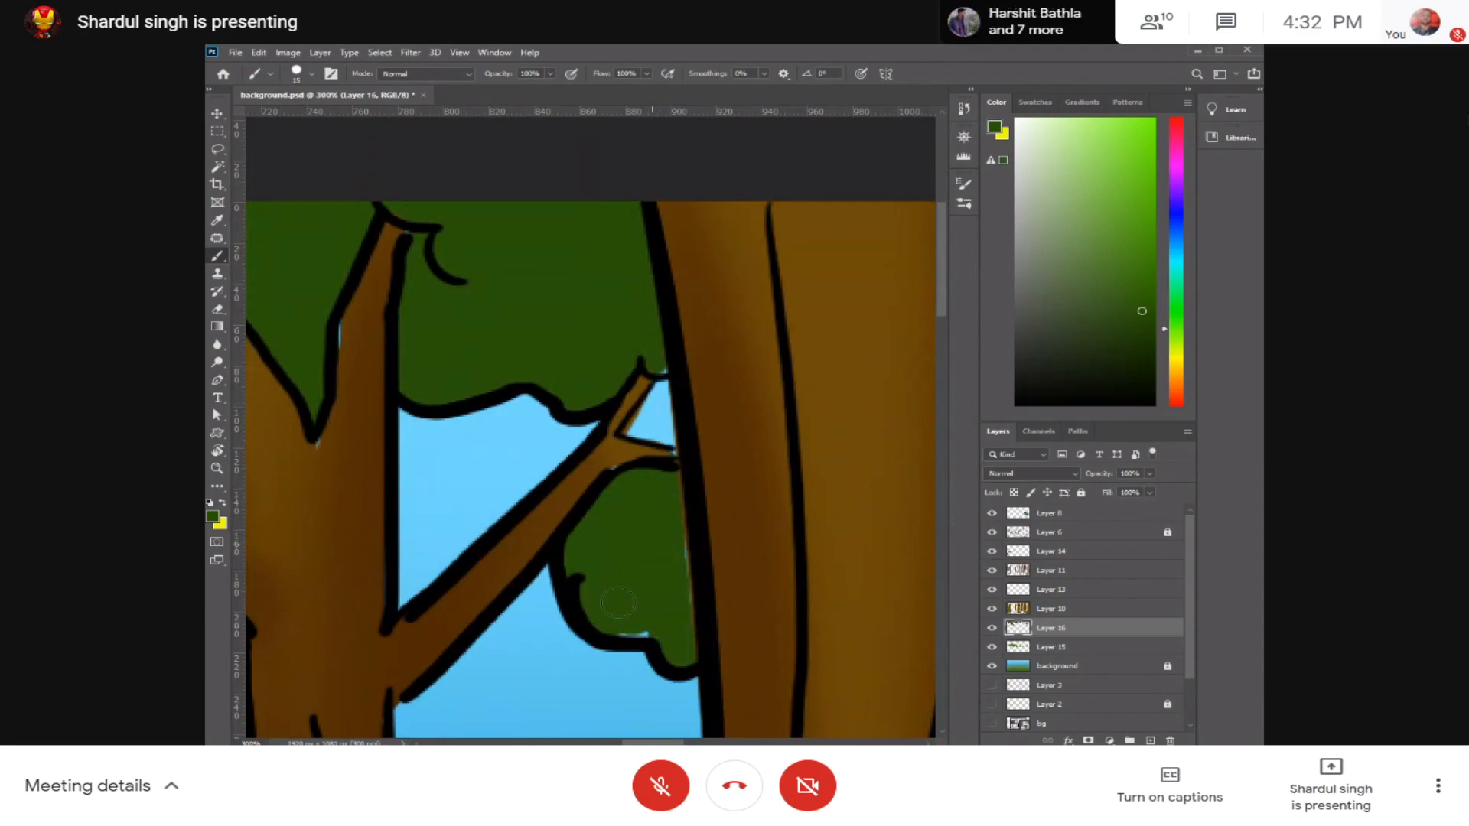
pyautogui.moveTo(653, 424); pyautogui.dragTo(645, 425)
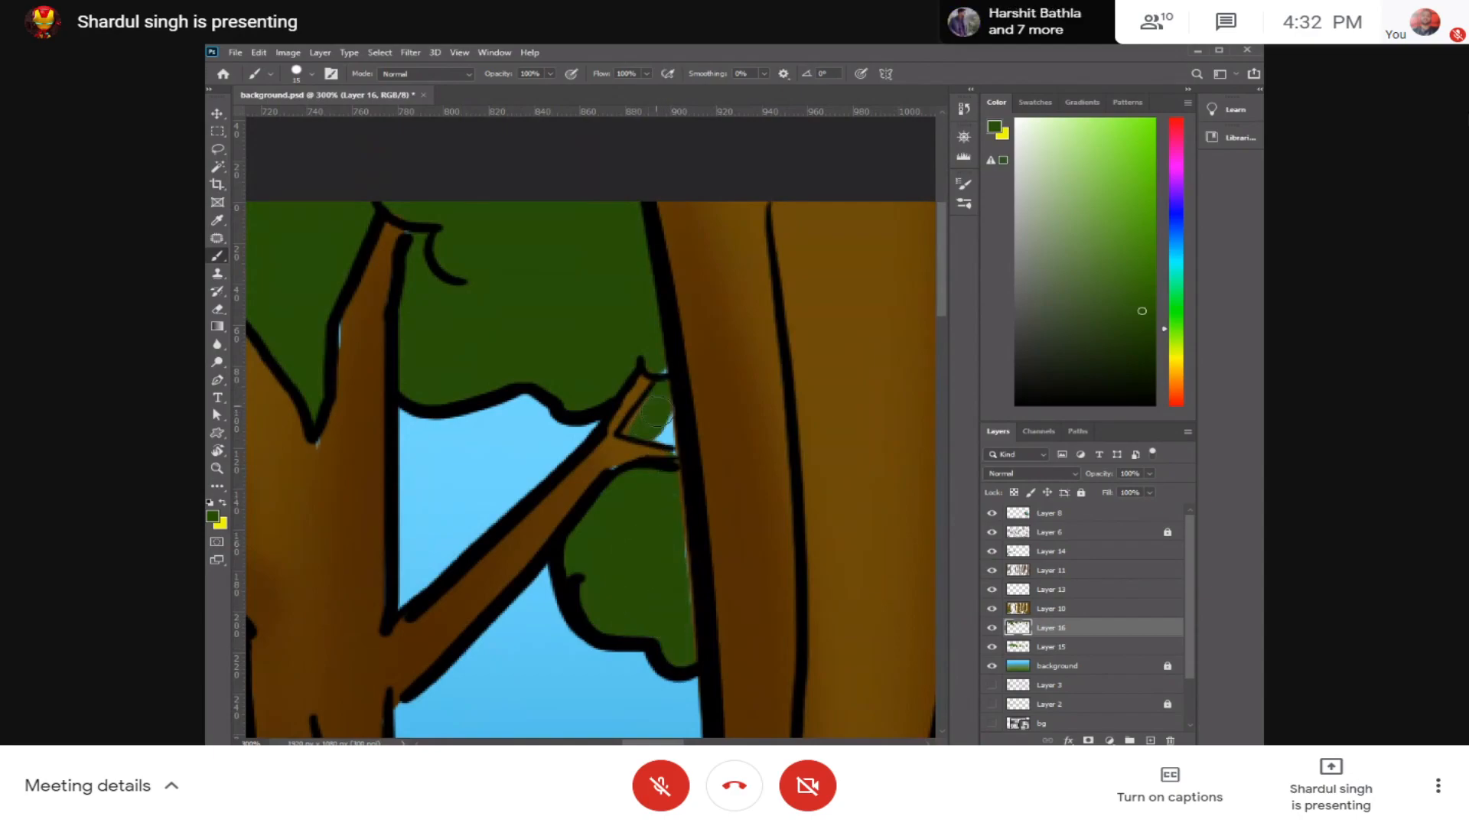
pyautogui.moveTo(684, 535); pyautogui.dragTo(544, 397)
# Step: Examine the whole forest scene from side to side for areas that still need colour
pyautogui.hotkey('ctrl', '-')
pyautogui.hotkey('ctrl', '-')
pyautogui.hotkey('ctrl', '-')
pyautogui.hotkey('ctrl', '-')
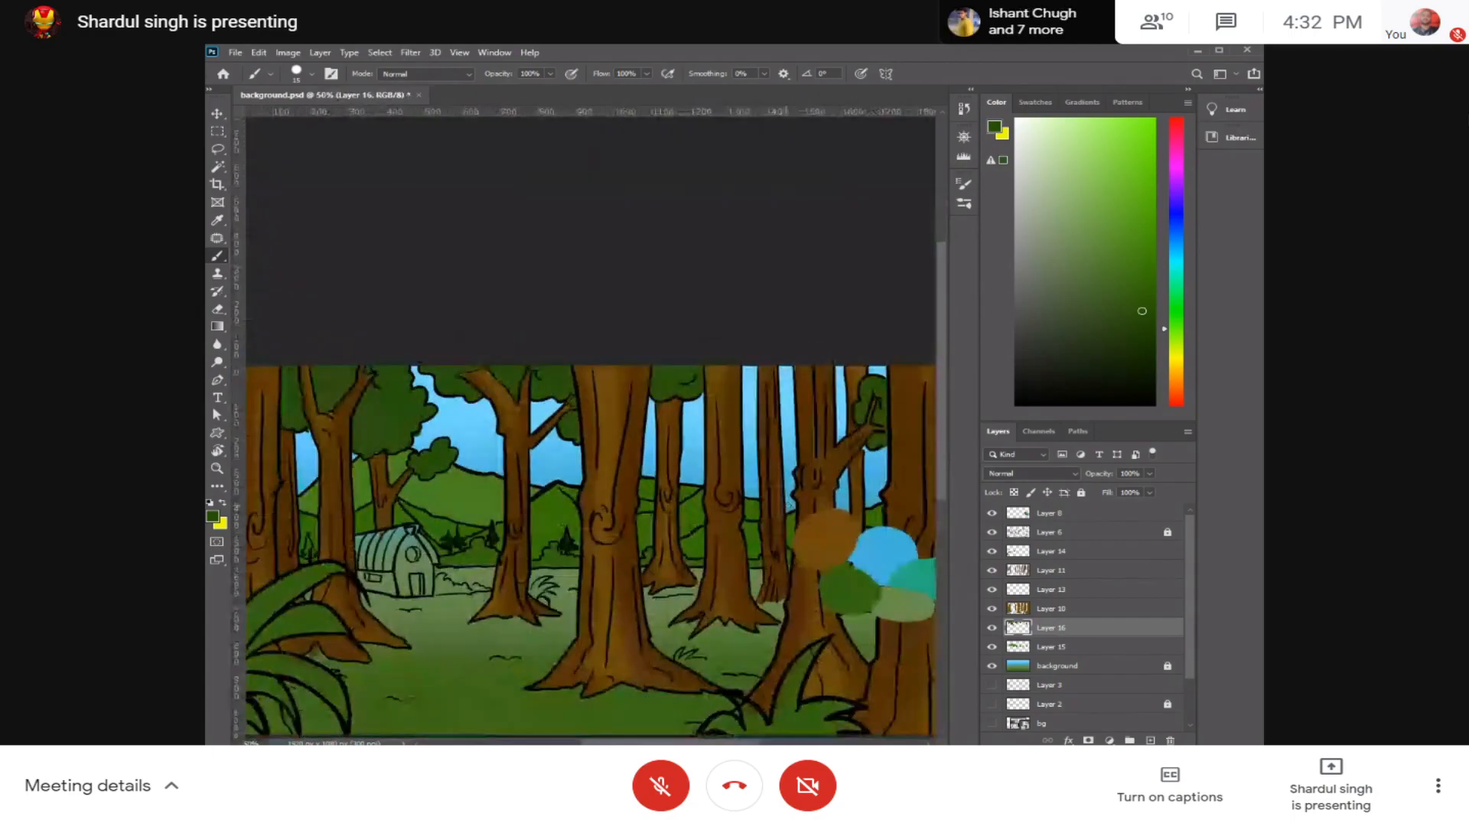
pyautogui.hotkey('ctrl', '+')
pyautogui.moveTo(776, 456); pyautogui.dragTo(935, 359)
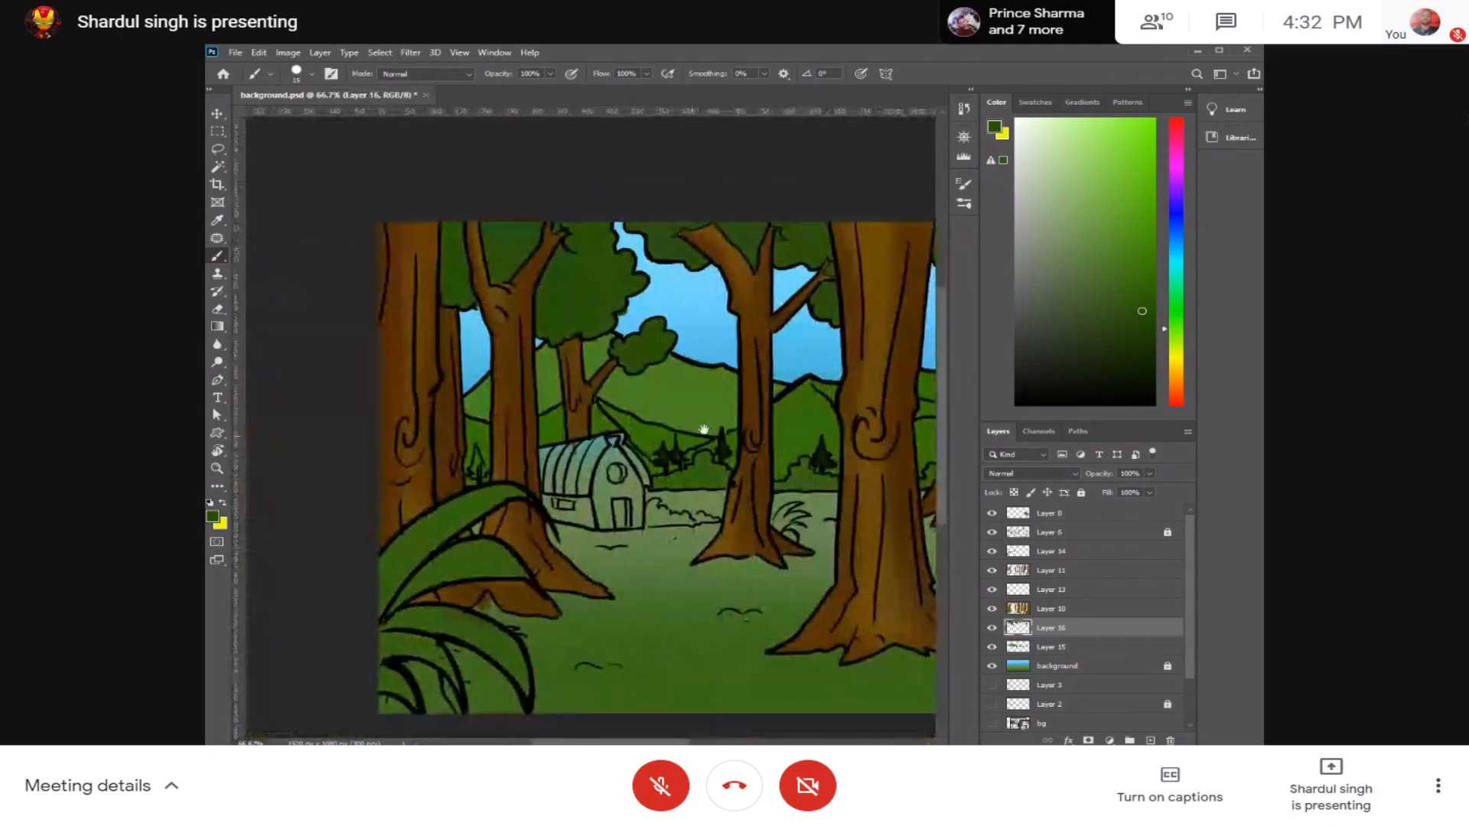
pyautogui.moveTo(704, 428); pyautogui.dragTo(775, 340)
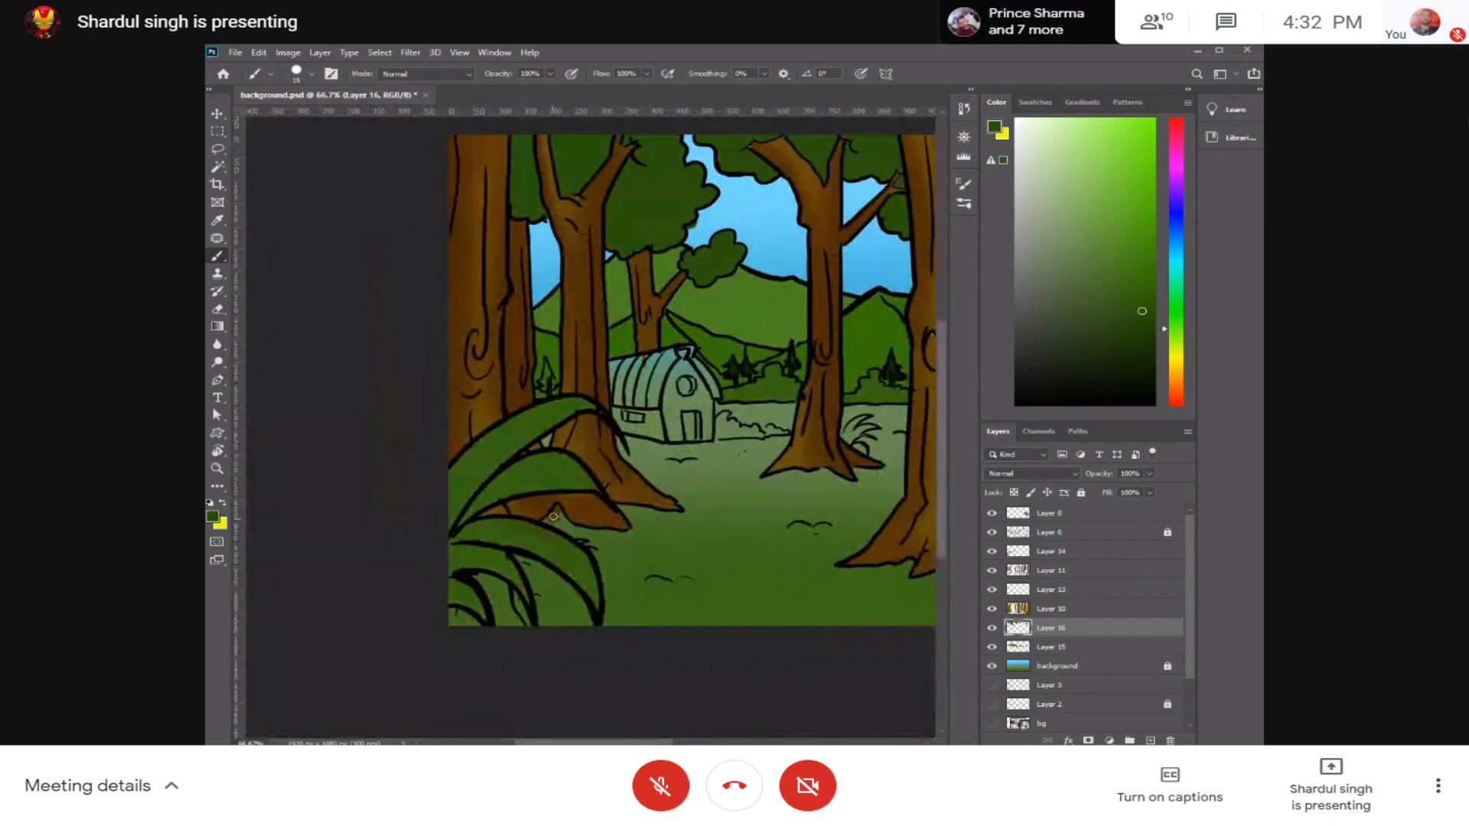
pyautogui.moveTo(805, 517)
pyautogui.mouseDown()
pyautogui.moveTo(571, 518)
pyautogui.moveTo(790, 525)
pyautogui.mouseUp()
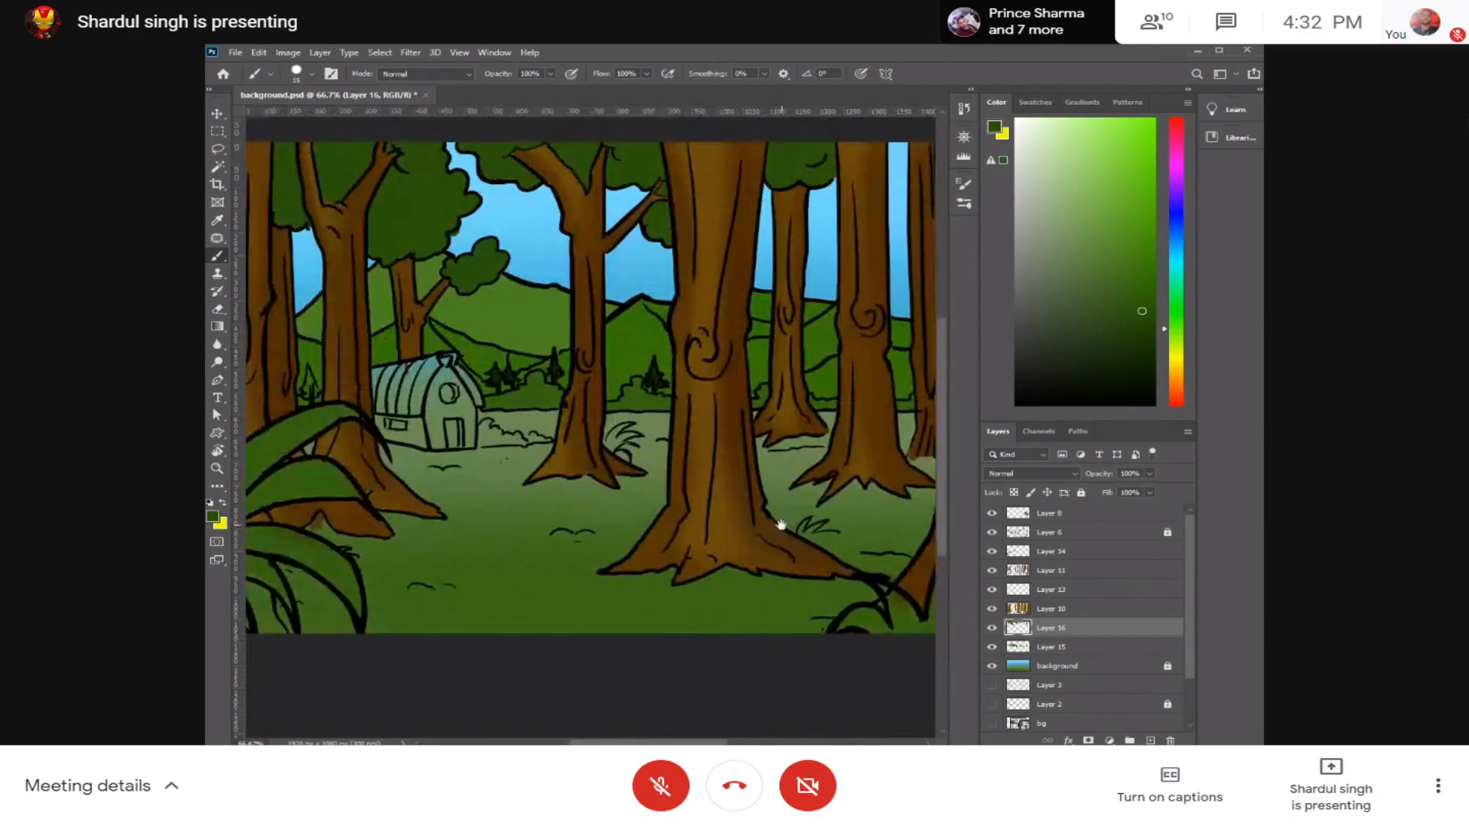
pyautogui.moveTo(653, 518); pyautogui.dragTo(746, 520)
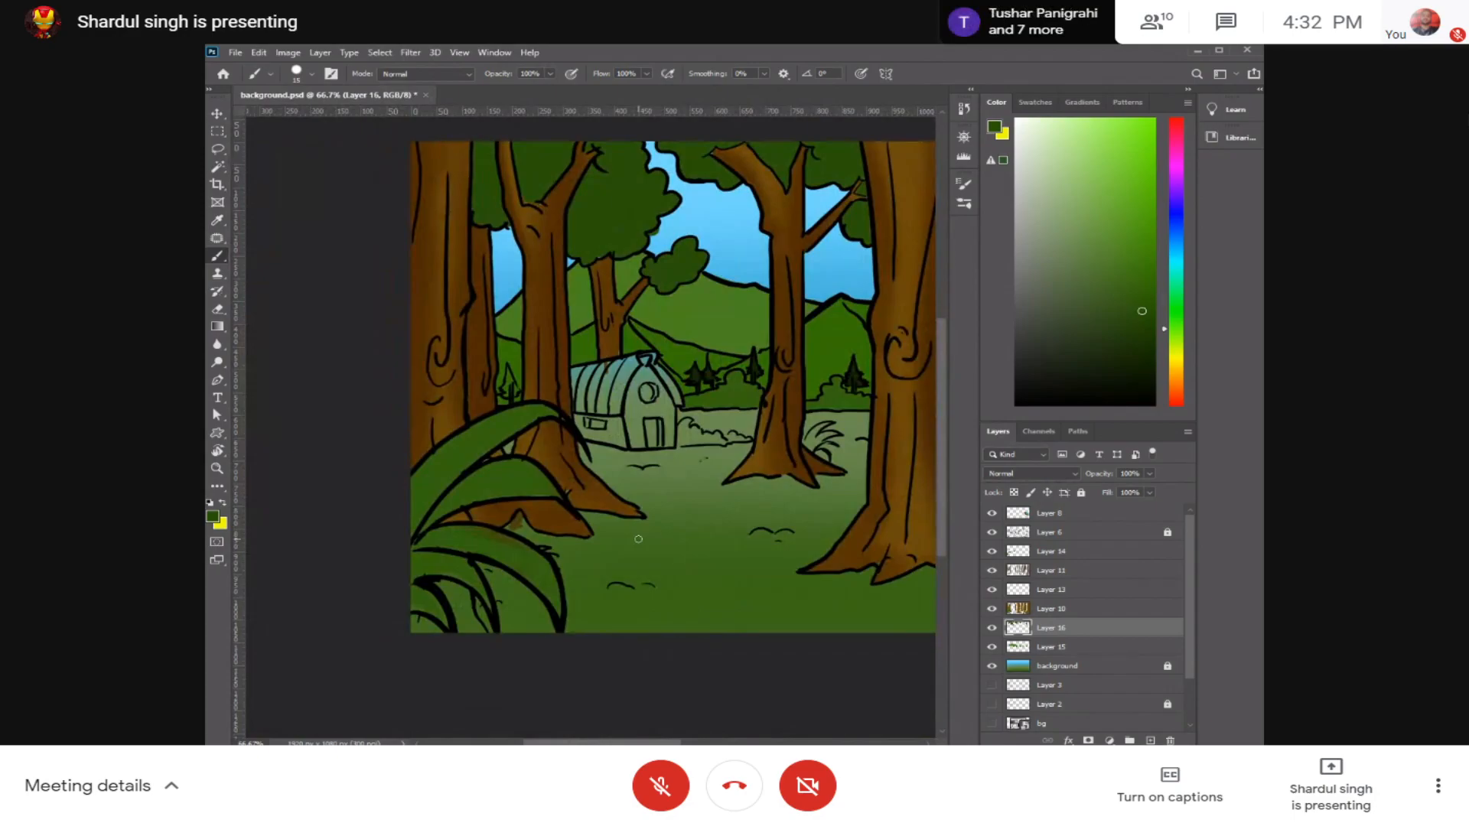
pyautogui.moveTo(590, 398); pyautogui.dragTo(439, 406)
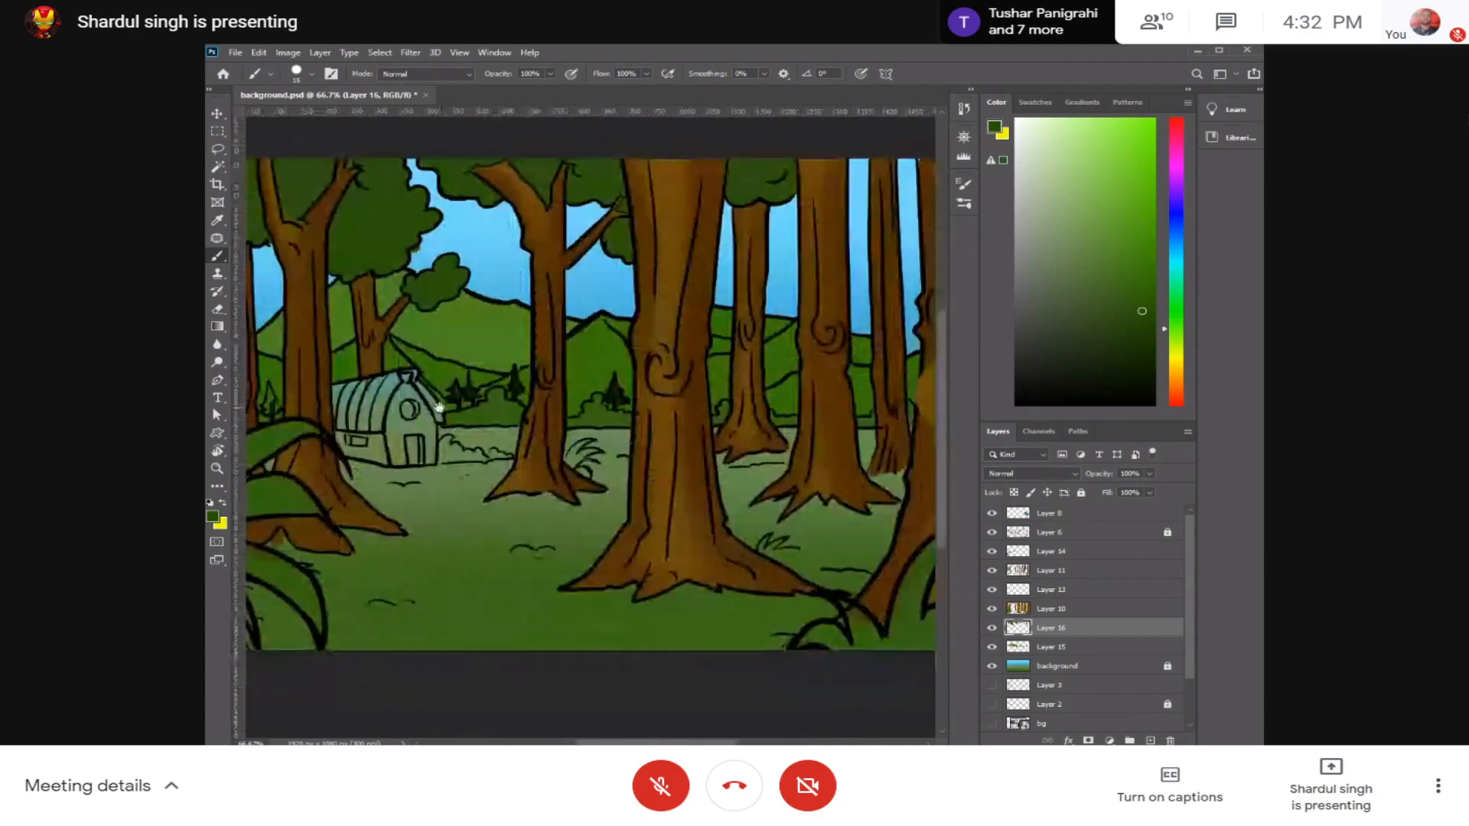
# Step: Make Layer 14 the active layer for colouring the foreground plants
pyautogui.hotkey('ctrl', '-')
pyautogui.hotkey('ctrl', '-')
pyautogui.hotkey('ctrl', '-')
pyautogui.hotkey('ctrl', '+')
pyautogui.hotkey('ctrl', '+')
pyautogui.keyDown('ctrl'); pyautogui.click(566, 439); pyautogui.keyUp('ctrl')
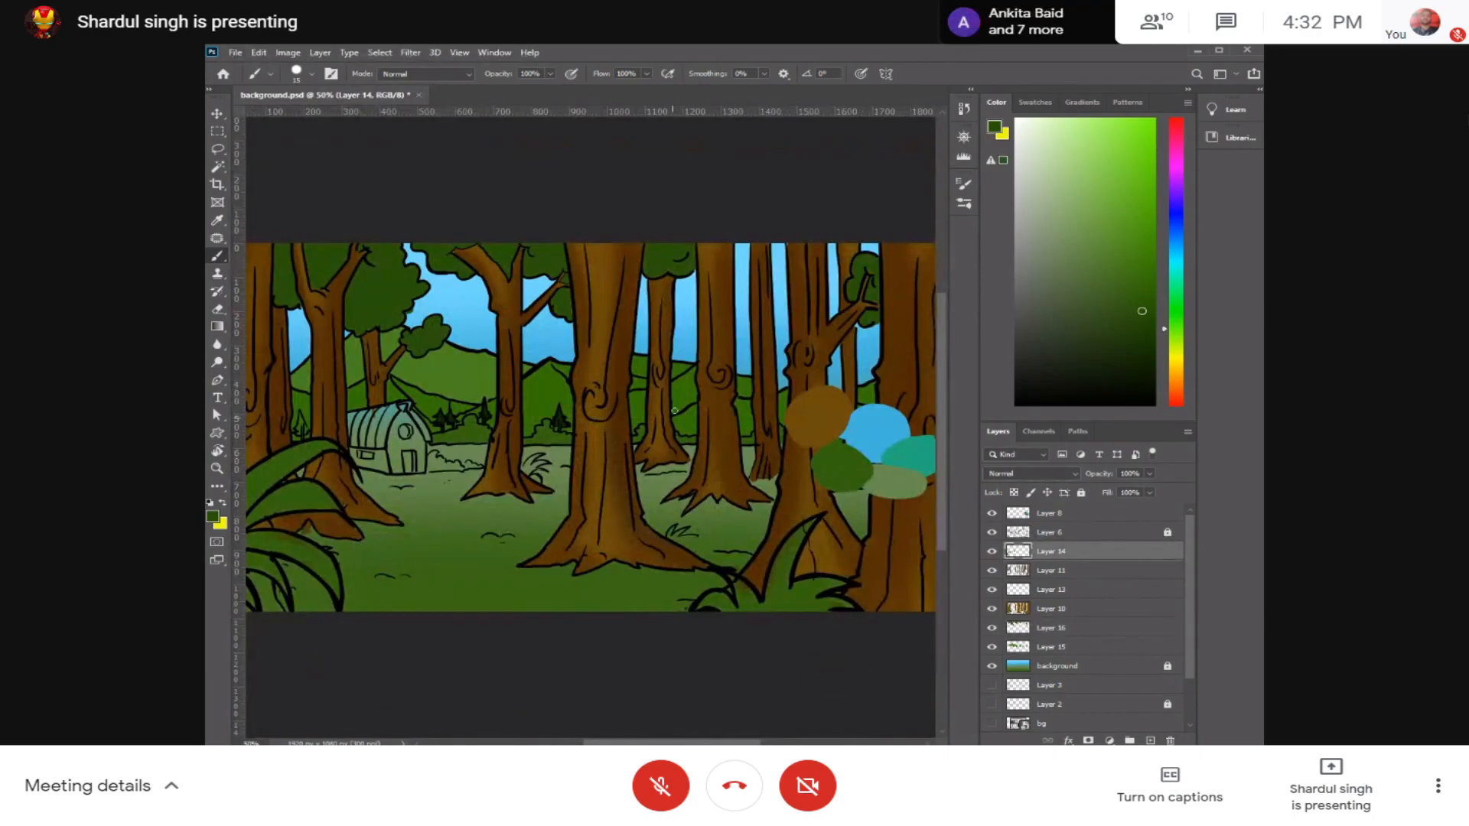
# Step: Fill the upper blades of the large foreground plant at the canvas's left edge with dark green, undoing the unwanted stroke
pyautogui.hotkey('ctrl', '+')
pyautogui.hotkey('ctrl', '+')
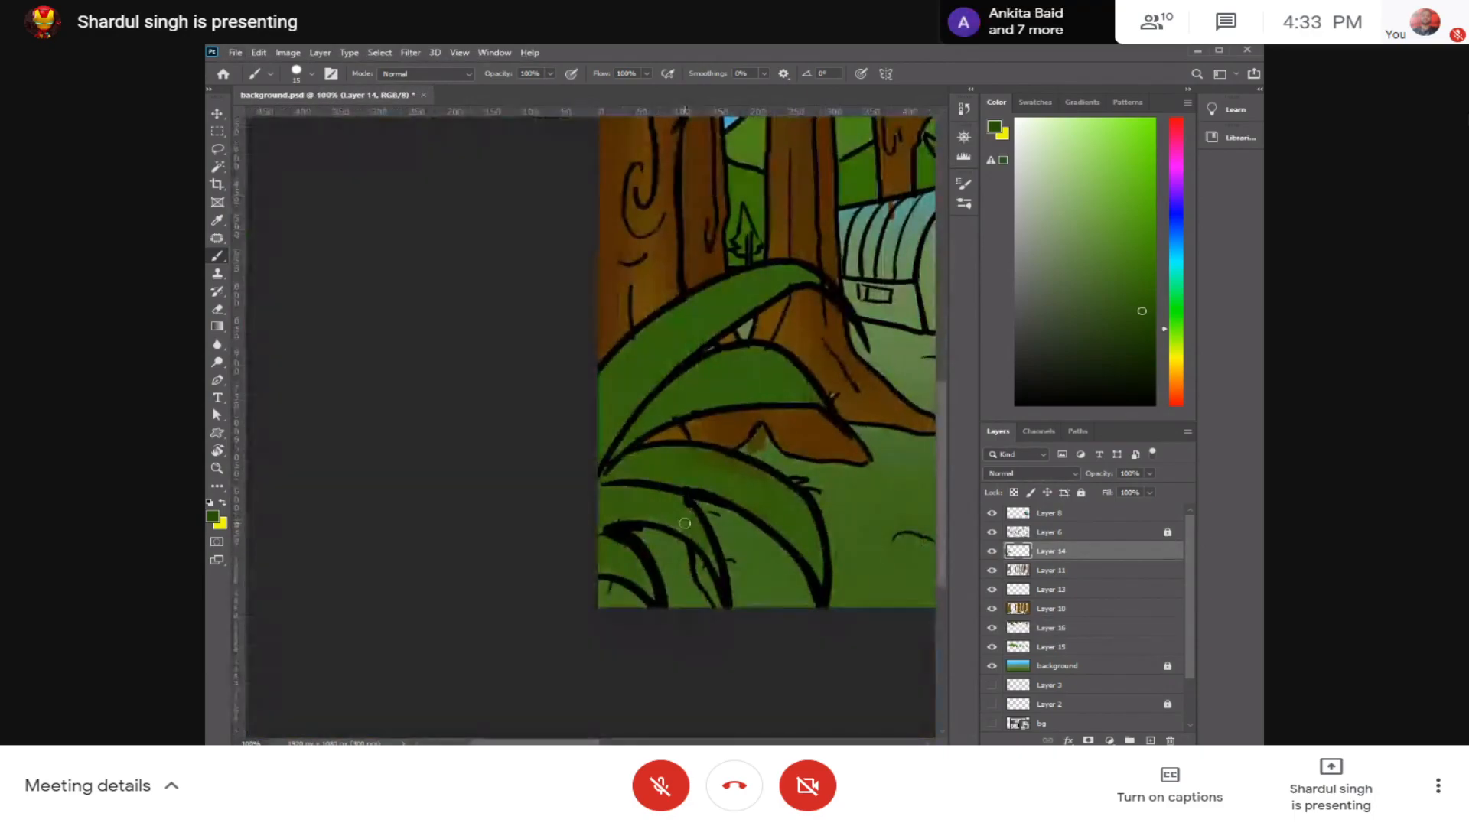
pyautogui.hotkey('ctrl', '+')
pyautogui.moveTo(714, 436); pyautogui.dragTo(586, 518)
pyautogui.moveTo(637, 329)
pyautogui.mouseDown()
pyautogui.moveTo(470, 510)
pyautogui.moveTo(640, 319)
pyautogui.moveTo(470, 519)
pyautogui.moveTo(544, 418)
pyautogui.moveTo(493, 505)
pyautogui.moveTo(628, 364)
pyautogui.moveTo(433, 577)
pyautogui.moveTo(652, 331)
pyautogui.moveTo(601, 330)
pyautogui.moveTo(428, 526)
pyautogui.mouseUp()
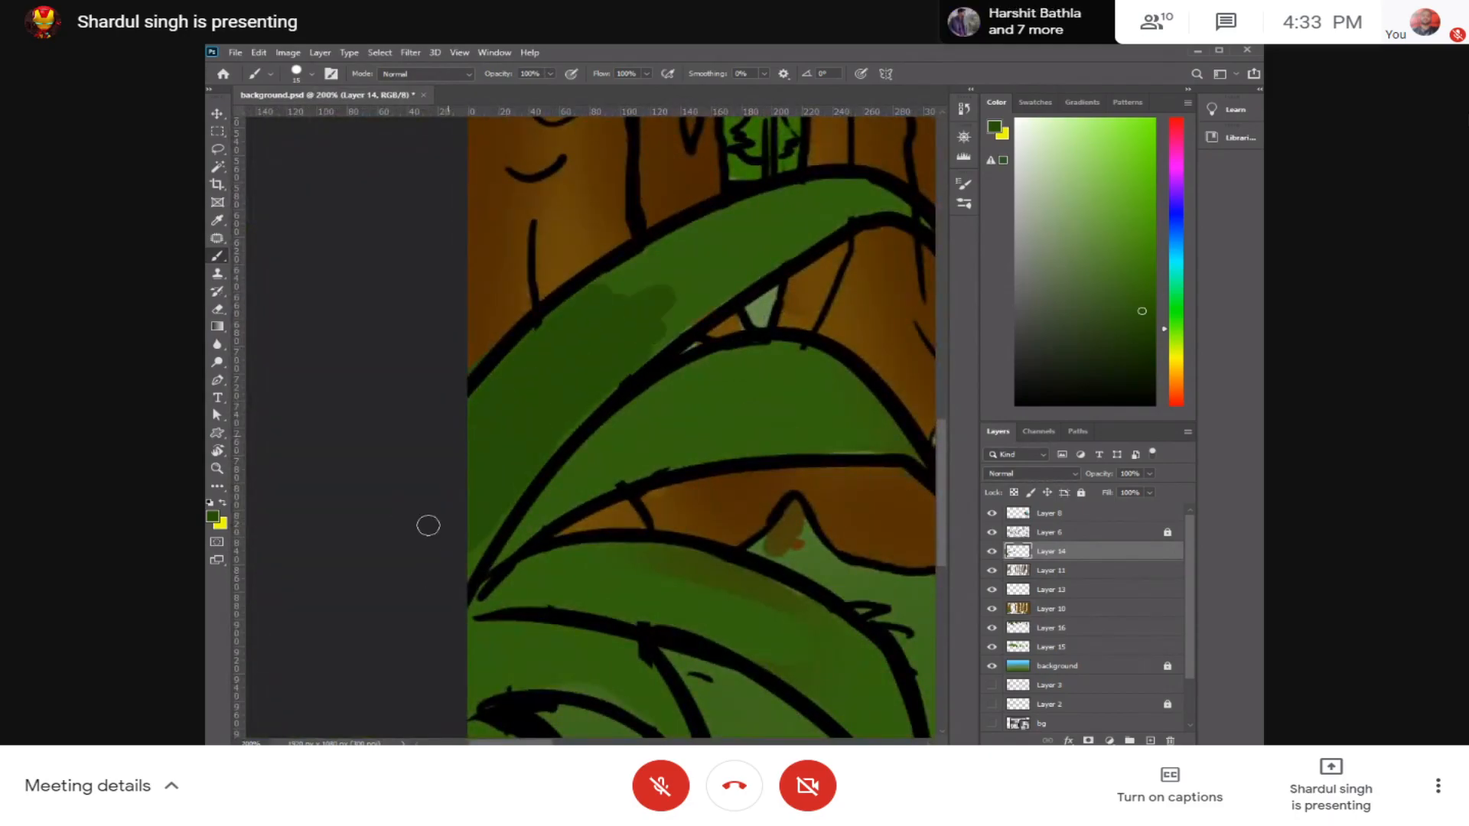
pyautogui.hotkey('ctrl', 'z')
pyautogui.moveTo(572, 305)
pyautogui.mouseDown()
pyautogui.moveTo(449, 426)
pyautogui.moveTo(482, 475)
pyautogui.moveTo(461, 494)
pyautogui.moveTo(466, 554)
pyautogui.moveTo(583, 381)
pyautogui.moveTo(650, 341)
pyautogui.moveTo(531, 374)
pyautogui.moveTo(644, 281)
pyautogui.moveTo(443, 434)
pyautogui.mouseUp()
pyautogui.moveTo(610, 325)
pyautogui.mouseDown()
pyautogui.moveTo(494, 365)
pyautogui.moveTo(514, 360)
pyautogui.moveTo(420, 419)
pyautogui.moveTo(650, 300)
pyautogui.moveTo(578, 329)
pyautogui.moveTo(689, 305)
pyautogui.moveTo(604, 341)
pyautogui.moveTo(518, 415)
pyautogui.moveTo(706, 313)
pyautogui.moveTo(684, 309)
pyautogui.moveTo(749, 315)
pyautogui.moveTo(690, 297)
pyautogui.moveTo(733, 309)
pyautogui.mouseUp()
pyautogui.moveTo(504, 410); pyautogui.dragTo(570, 281)
pyautogui.moveTo(546, 396)
pyautogui.mouseDown()
pyautogui.moveTo(393, 553)
pyautogui.moveTo(650, 422)
pyautogui.moveTo(590, 436)
pyautogui.moveTo(819, 425)
pyautogui.moveTo(548, 429)
pyautogui.moveTo(537, 400)
pyautogui.moveTo(616, 367)
pyautogui.moveTo(700, 343)
pyautogui.moveTo(788, 377)
pyautogui.moveTo(803, 404)
pyautogui.mouseUp()
pyautogui.moveTo(411, 587)
pyautogui.mouseDown()
pyautogui.moveTo(537, 356)
pyautogui.moveTo(547, 327)
pyautogui.moveTo(531, 321)
pyautogui.mouseUp()
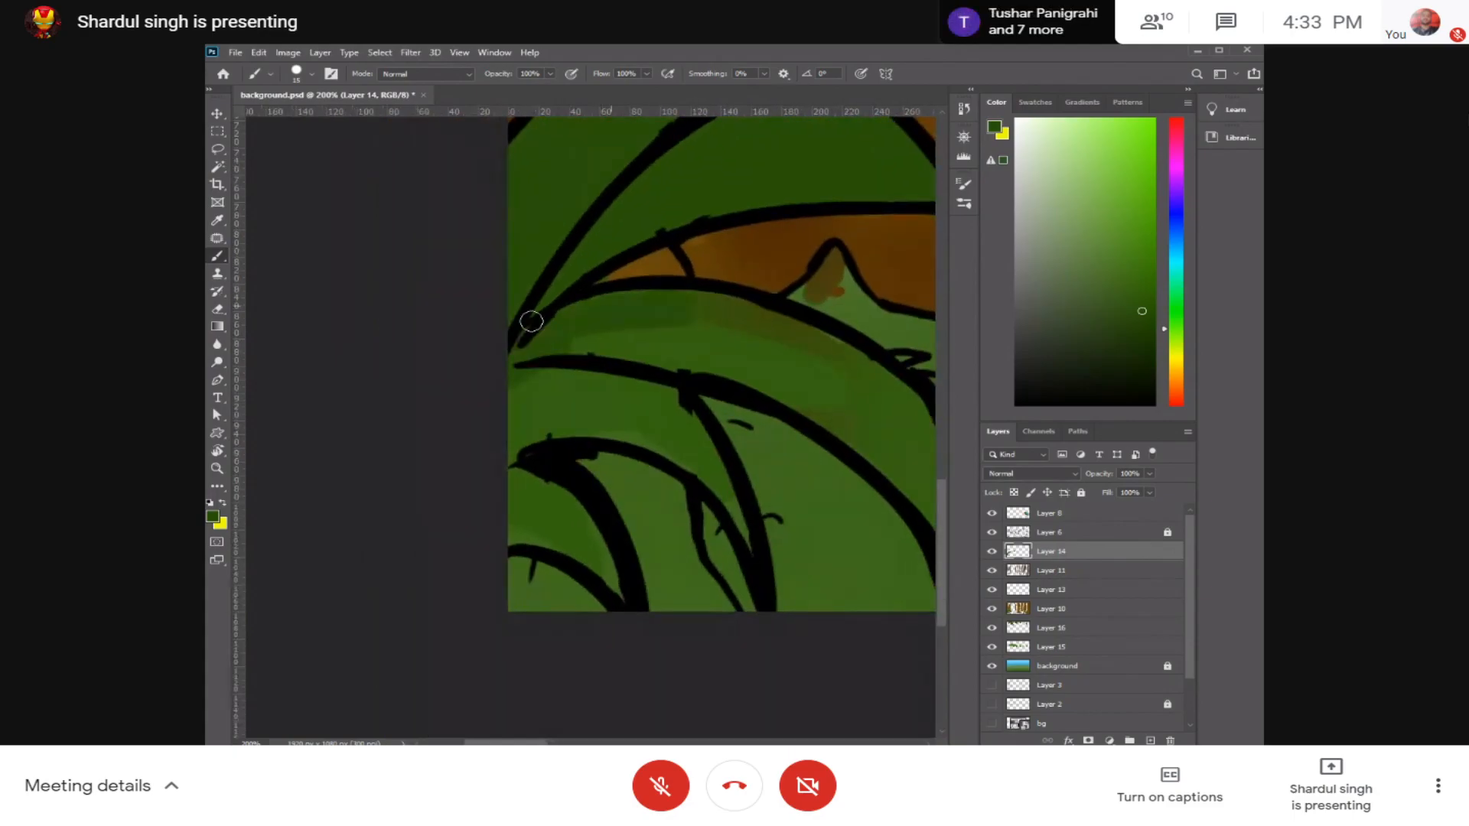
# Step: Fill the lower curved blades of that foreground plant with dark green down towards the canvas's lower edge
pyautogui.moveTo(665, 315)
pyautogui.mouseDown()
pyautogui.moveTo(581, 357)
pyautogui.moveTo(749, 354)
pyautogui.moveTo(653, 331)
pyautogui.mouseUp()
pyautogui.moveTo(748, 312)
pyautogui.mouseDown()
pyautogui.moveTo(844, 346)
pyautogui.moveTo(788, 333)
pyautogui.moveTo(885, 394)
pyautogui.moveTo(651, 332)
pyautogui.moveTo(636, 309)
pyautogui.moveTo(726, 417)
pyautogui.moveTo(699, 340)
pyautogui.moveTo(742, 464)
pyautogui.moveTo(727, 432)
pyautogui.moveTo(596, 345)
pyautogui.moveTo(741, 426)
pyautogui.moveTo(490, 299)
pyautogui.moveTo(649, 352)
pyautogui.moveTo(538, 290)
pyautogui.moveTo(700, 398)
pyautogui.moveTo(625, 362)
pyautogui.moveTo(714, 444)
pyautogui.mouseUp()
pyautogui.moveTo(255, 339); pyautogui.dragTo(431, 298)
pyautogui.moveTo(490, 304)
pyautogui.mouseDown()
pyautogui.moveTo(505, 269)
pyautogui.moveTo(495, 318)
pyautogui.moveTo(596, 295)
pyautogui.moveTo(538, 325)
pyautogui.moveTo(679, 343)
pyautogui.moveTo(673, 377)
pyautogui.moveTo(702, 404)
pyautogui.mouseUp()
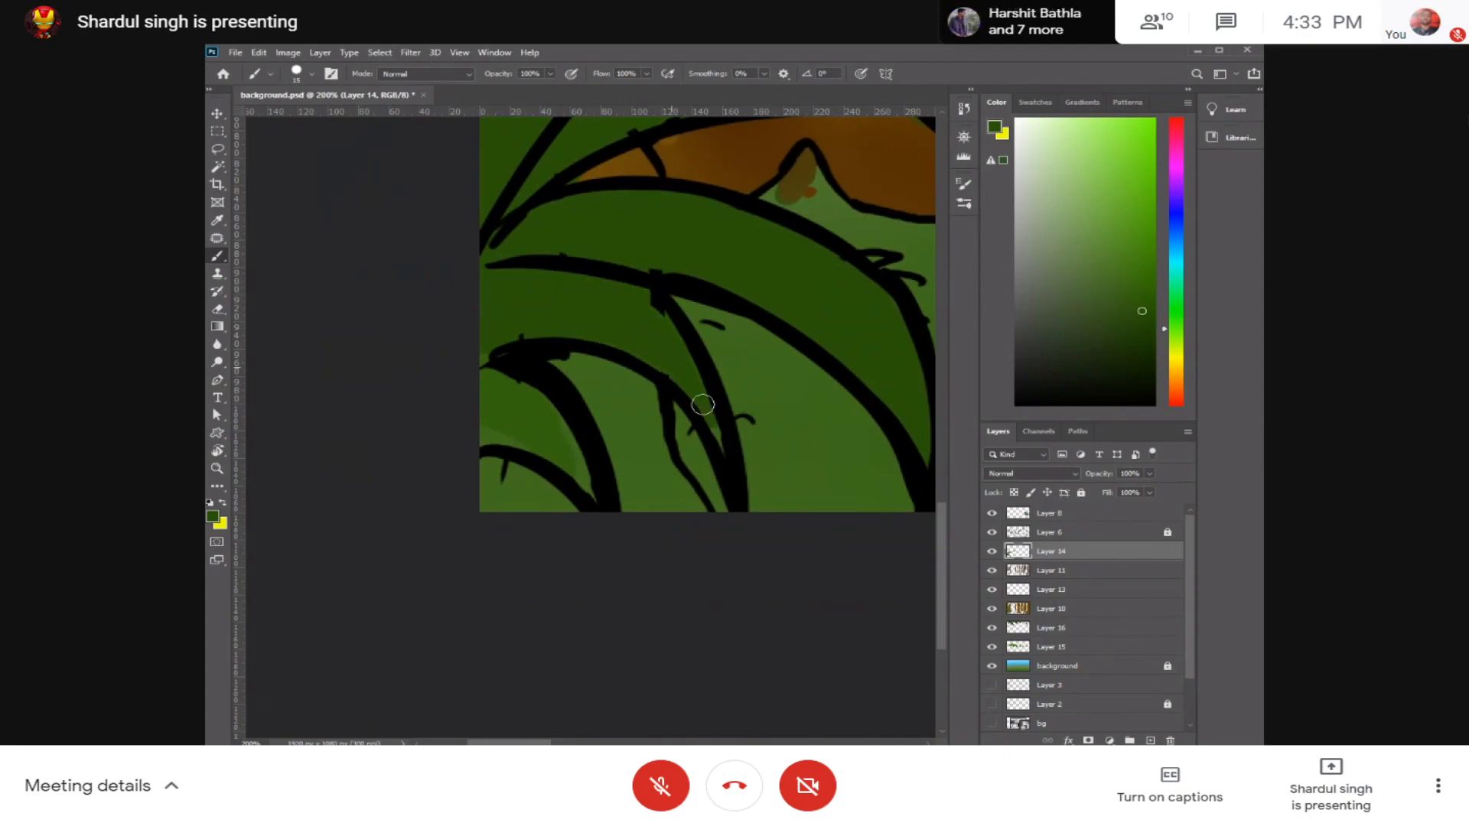
pyautogui.moveTo(477, 363)
pyautogui.mouseDown()
pyautogui.moveTo(546, 408)
pyautogui.moveTo(557, 489)
pyautogui.moveTo(581, 502)
pyautogui.moveTo(579, 460)
pyautogui.moveTo(508, 424)
pyautogui.moveTo(551, 486)
pyautogui.moveTo(477, 430)
pyautogui.moveTo(564, 515)
pyautogui.mouseUp()
# Step: Paint the small curled leaves of the other foreground plant, beside the wide trunk's roots, dark green
pyautogui.moveTo(746, 410); pyautogui.dragTo(284, 409)
pyautogui.moveTo(824, 391); pyautogui.dragTo(264, 428)
pyautogui.moveTo(918, 378); pyautogui.dragTo(261, 430)
pyautogui.moveTo(639, 393); pyautogui.dragTo(538, 368)
pyautogui.moveTo(662, 517)
pyautogui.mouseDown()
pyautogui.moveTo(624, 488)
pyautogui.moveTo(622, 461)
pyautogui.moveTo(690, 543)
pyautogui.mouseUp()
pyautogui.moveTo(625, 489)
pyautogui.mouseDown()
pyautogui.moveTo(682, 553)
pyautogui.moveTo(695, 525)
pyautogui.moveTo(622, 458)
pyautogui.moveTo(710, 559)
pyautogui.moveTo(620, 461)
pyautogui.moveTo(692, 567)
pyautogui.moveTo(647, 559)
pyautogui.mouseUp()
pyautogui.moveTo(498, 573)
pyautogui.mouseDown()
pyautogui.moveTo(516, 543)
pyautogui.moveTo(471, 561)
pyautogui.moveTo(554, 521)
pyautogui.moveTo(595, 549)
pyautogui.moveTo(560, 546)
pyautogui.mouseUp()
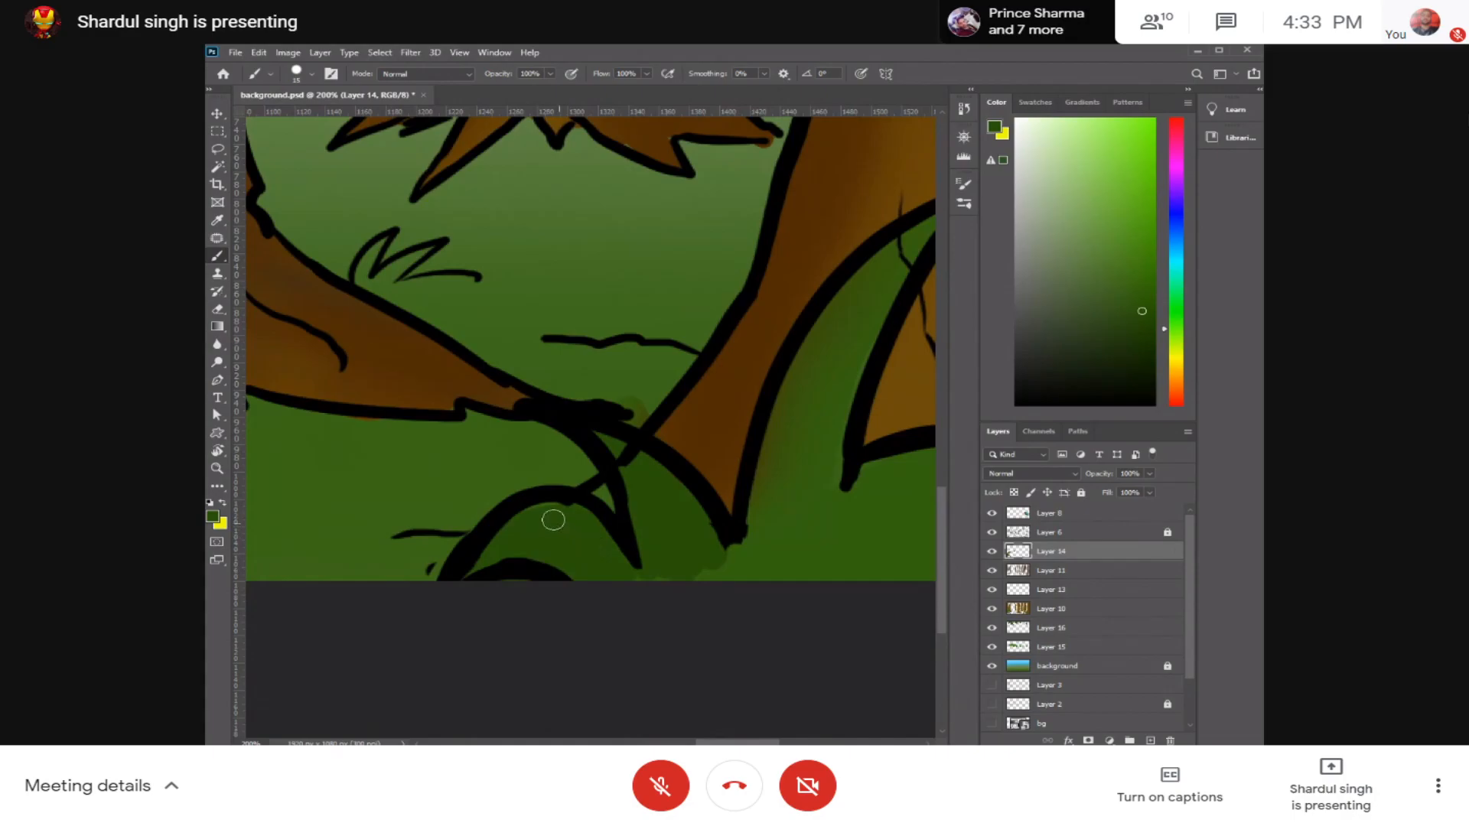
# Step: Fill the tall pointed blade of that second plant and the area at its base with dark green
pyautogui.moveTo(664, 561)
pyautogui.mouseDown()
pyautogui.moveTo(728, 583)
pyautogui.moveTo(752, 571)
pyautogui.mouseUp()
pyautogui.moveTo(845, 513); pyautogui.dragTo(661, 542)
pyautogui.moveTo(748, 251)
pyautogui.mouseDown()
pyautogui.moveTo(633, 504)
pyautogui.moveTo(650, 413)
pyautogui.moveTo(642, 529)
pyautogui.moveTo(725, 268)
pyautogui.mouseUp()
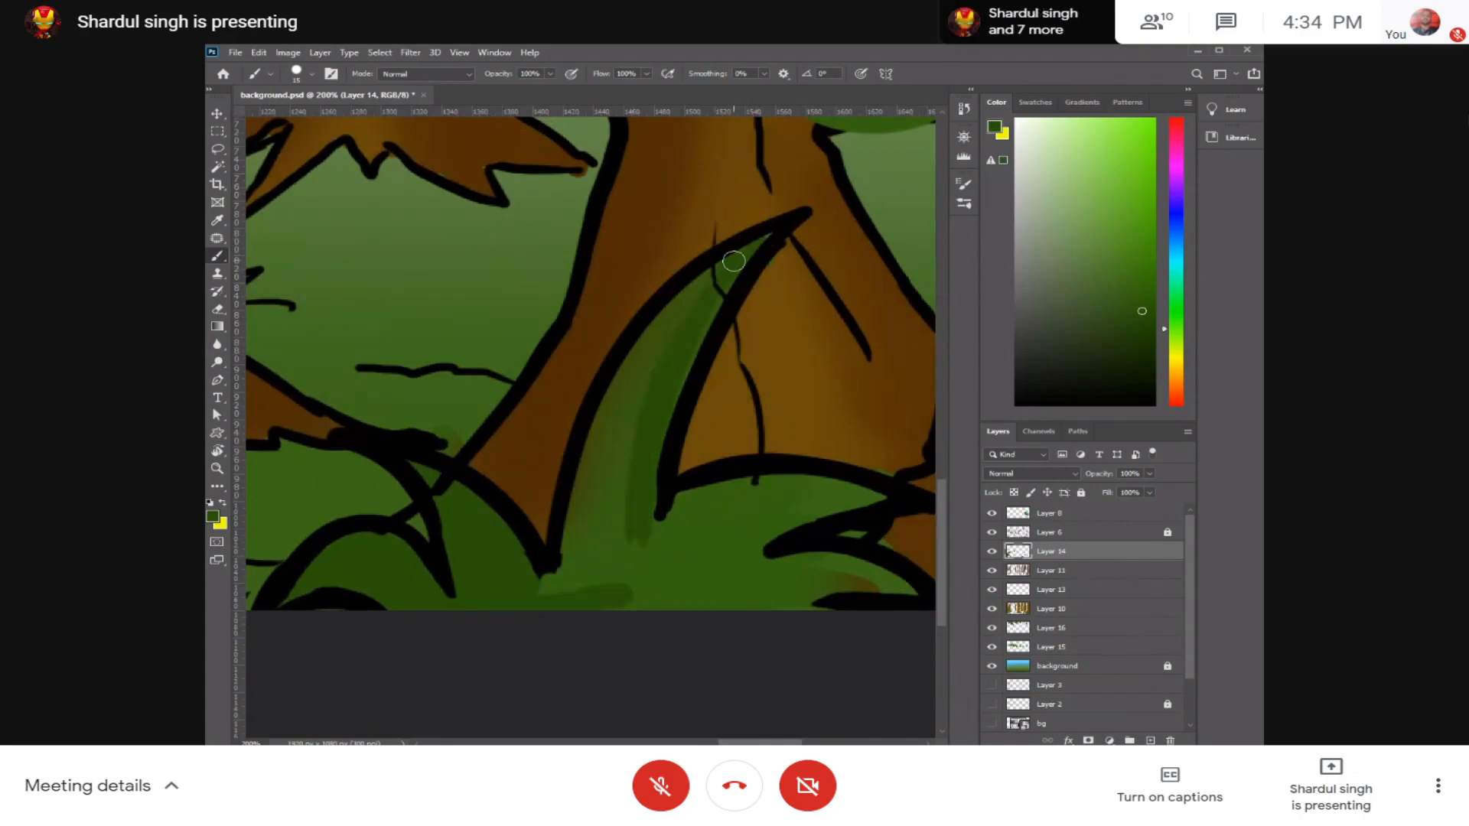
pyautogui.moveTo(636, 376)
pyautogui.mouseDown()
pyautogui.moveTo(629, 418)
pyautogui.moveTo(627, 361)
pyautogui.moveTo(572, 561)
pyautogui.moveTo(542, 595)
pyautogui.moveTo(626, 505)
pyautogui.mouseUp()
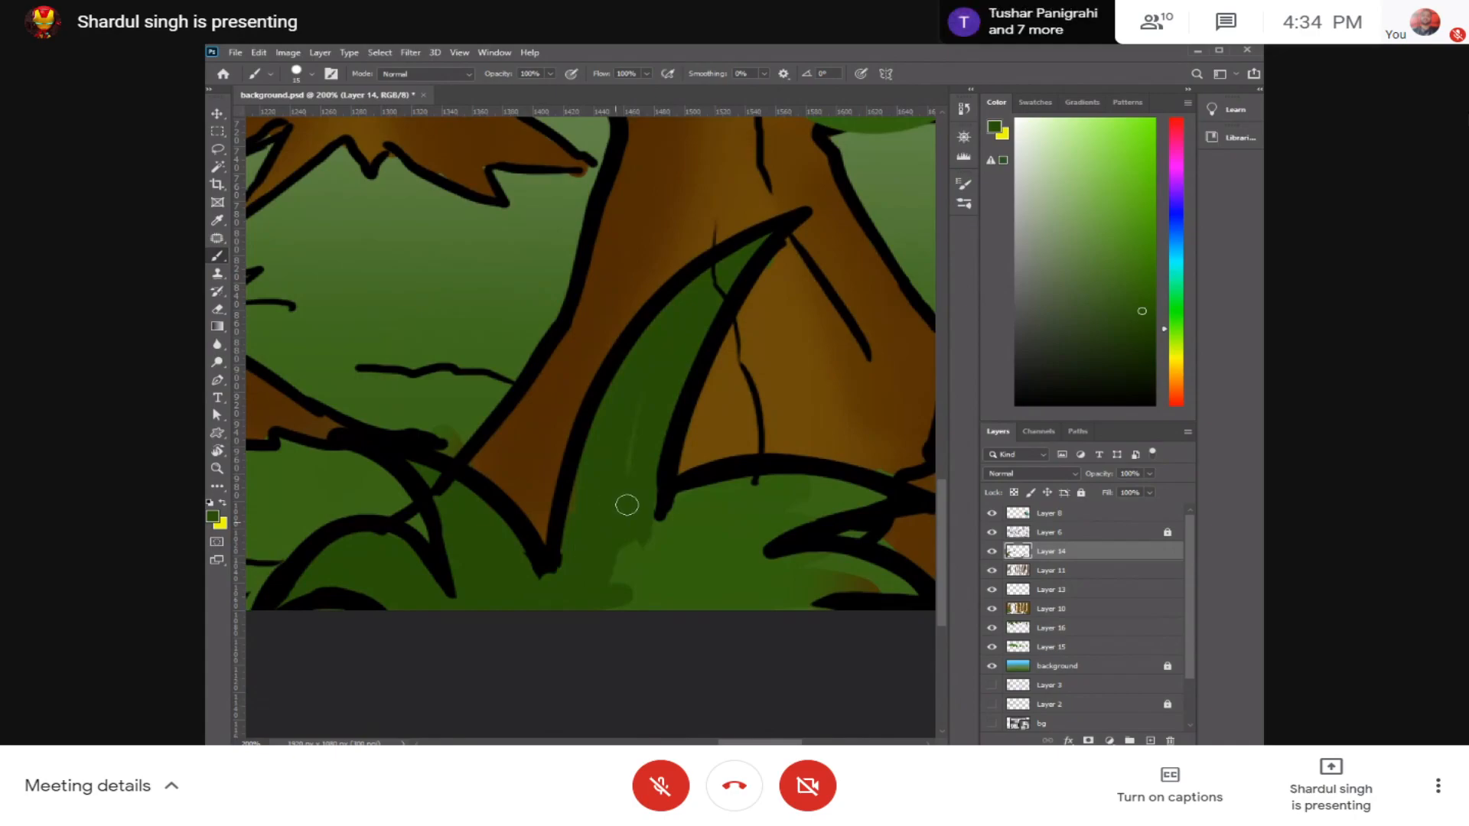
pyautogui.moveTo(582, 573)
pyautogui.mouseDown()
pyautogui.moveTo(636, 562)
pyautogui.moveTo(611, 577)
pyautogui.moveTo(724, 511)
pyautogui.moveTo(643, 523)
pyautogui.moveTo(773, 481)
pyautogui.moveTo(762, 505)
pyautogui.moveTo(773, 480)
pyautogui.moveTo(647, 564)
pyautogui.mouseUp()
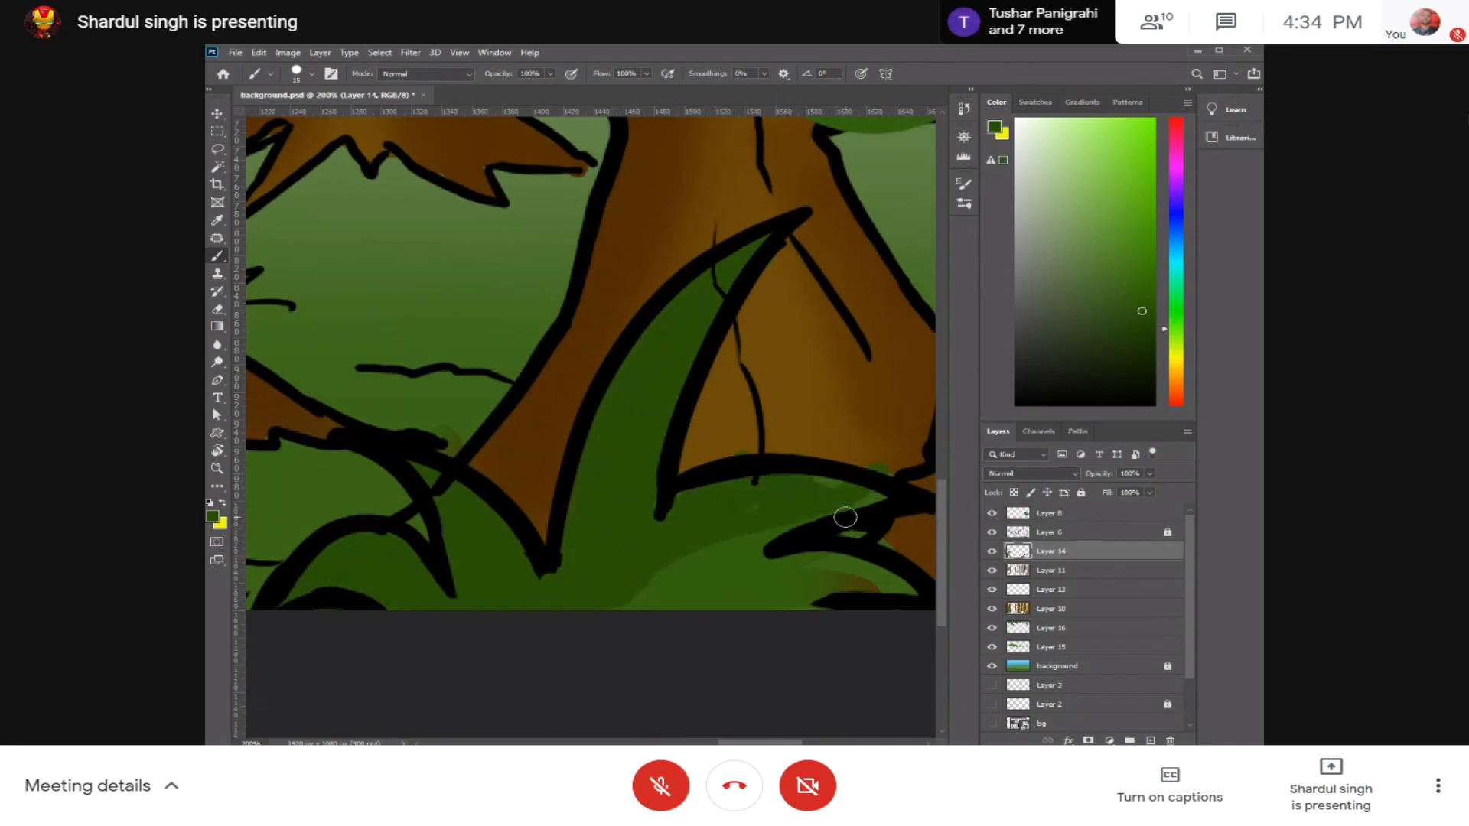
# Step: Fill the low spreading leaves and the remaining light patches of the second plant with dark green
pyautogui.moveTo(886, 508); pyautogui.dragTo(619, 558)
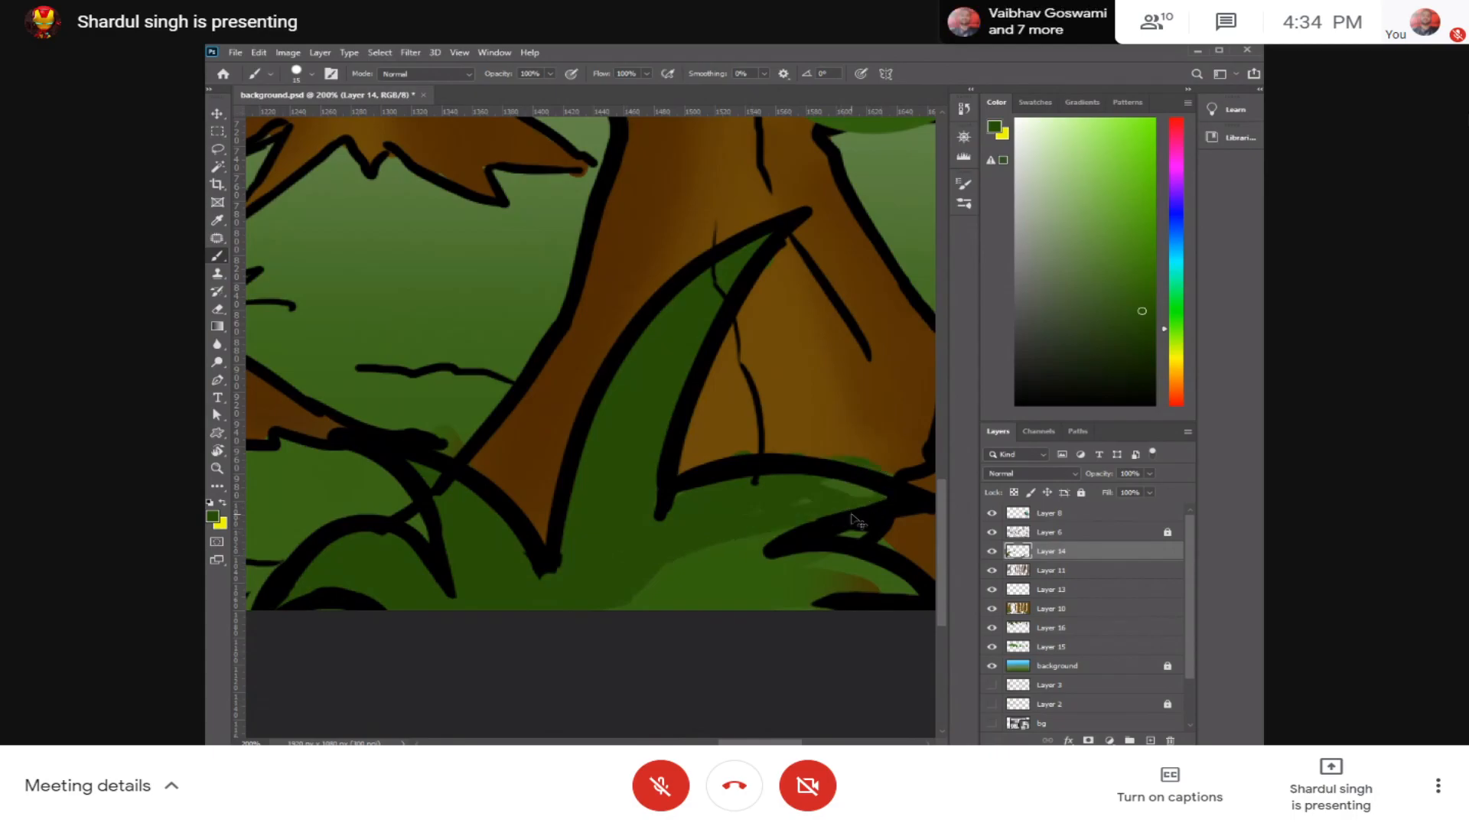
pyautogui.moveTo(849, 493)
pyautogui.mouseDown()
pyautogui.moveTo(777, 507)
pyautogui.moveTo(868, 494)
pyautogui.moveTo(801, 467)
pyautogui.mouseUp()
pyautogui.moveTo(813, 528); pyautogui.dragTo(734, 482)
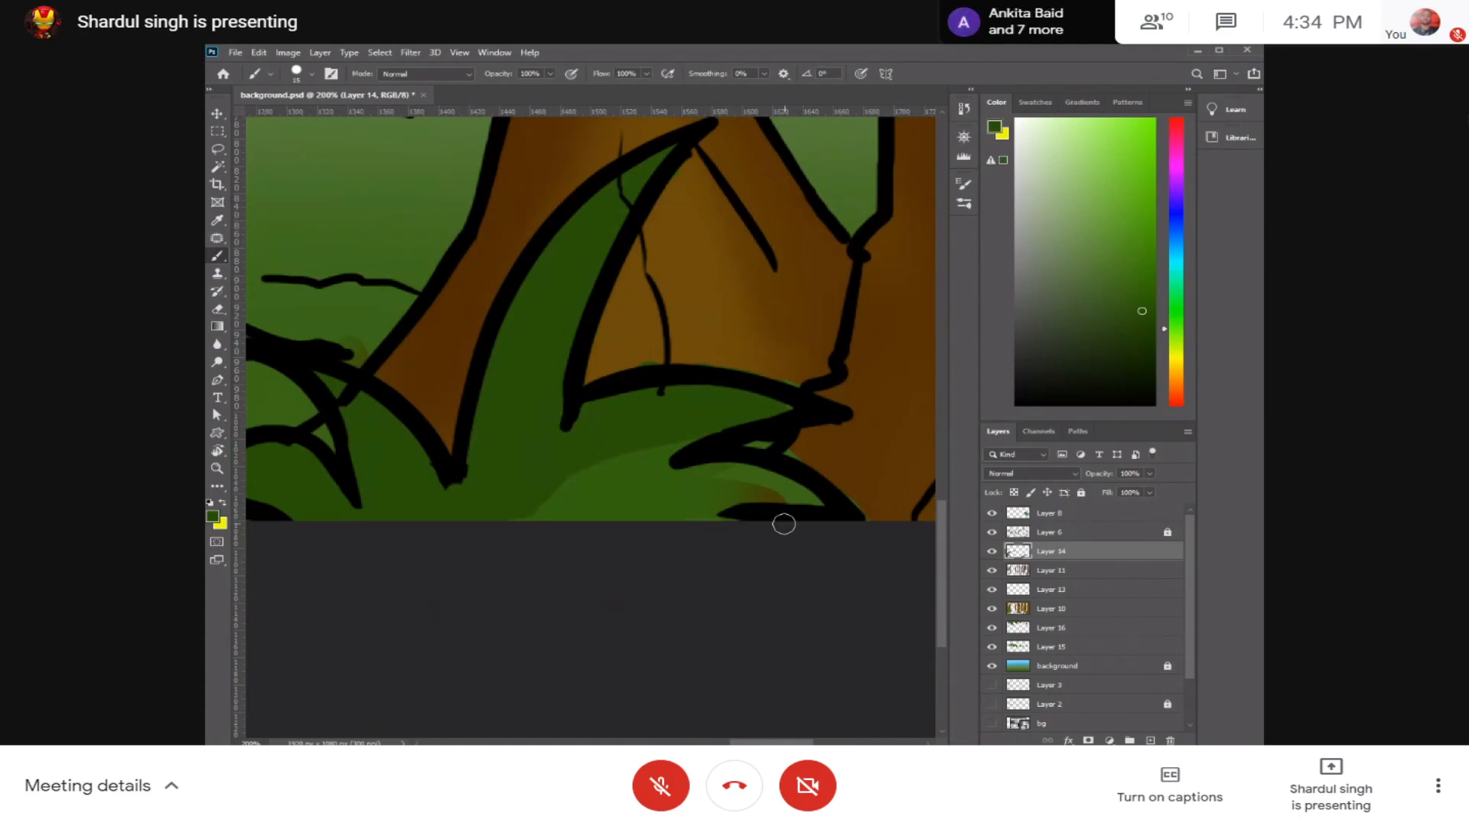
pyautogui.moveTo(820, 516)
pyautogui.mouseDown()
pyautogui.moveTo(717, 524)
pyautogui.moveTo(713, 505)
pyautogui.mouseUp()
pyautogui.hotkey('ctrl', '+')
pyautogui.hotkey('ctrl', '+')
pyautogui.moveTo(735, 391)
pyautogui.mouseDown()
pyautogui.moveTo(645, 502)
pyautogui.moveTo(753, 409)
pyautogui.moveTo(548, 525)
pyautogui.moveTo(479, 522)
pyautogui.moveTo(615, 444)
pyautogui.moveTo(551, 525)
pyautogui.moveTo(328, 590)
pyautogui.mouseUp()
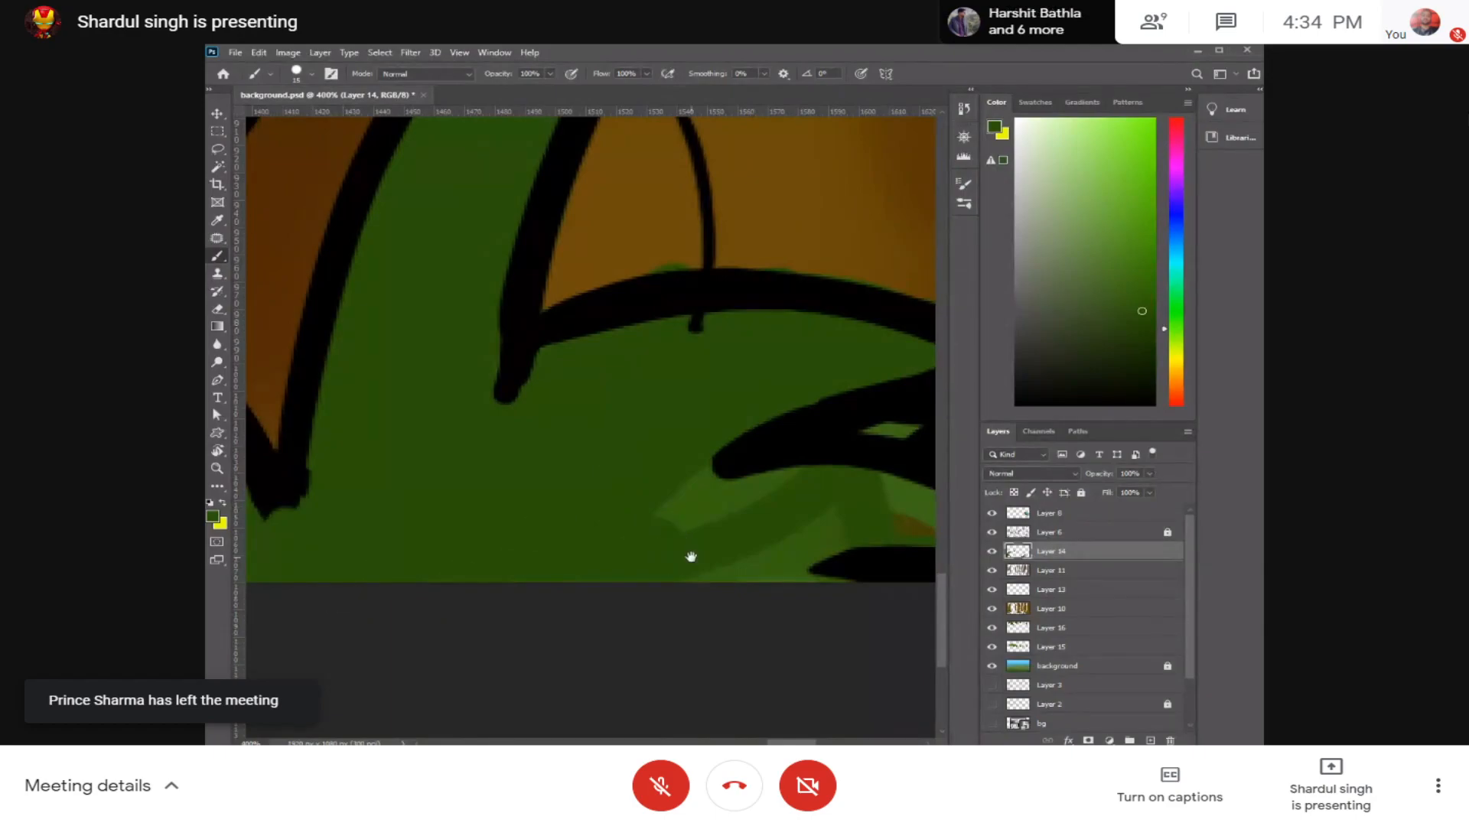
pyautogui.moveTo(691, 557); pyautogui.dragTo(573, 531)
pyautogui.moveTo(843, 521)
pyautogui.mouseDown()
pyautogui.moveTo(539, 531)
pyautogui.moveTo(742, 526)
pyautogui.moveTo(635, 535)
pyautogui.moveTo(674, 510)
pyautogui.moveTo(509, 509)
pyautogui.moveTo(550, 486)
pyautogui.mouseUp()
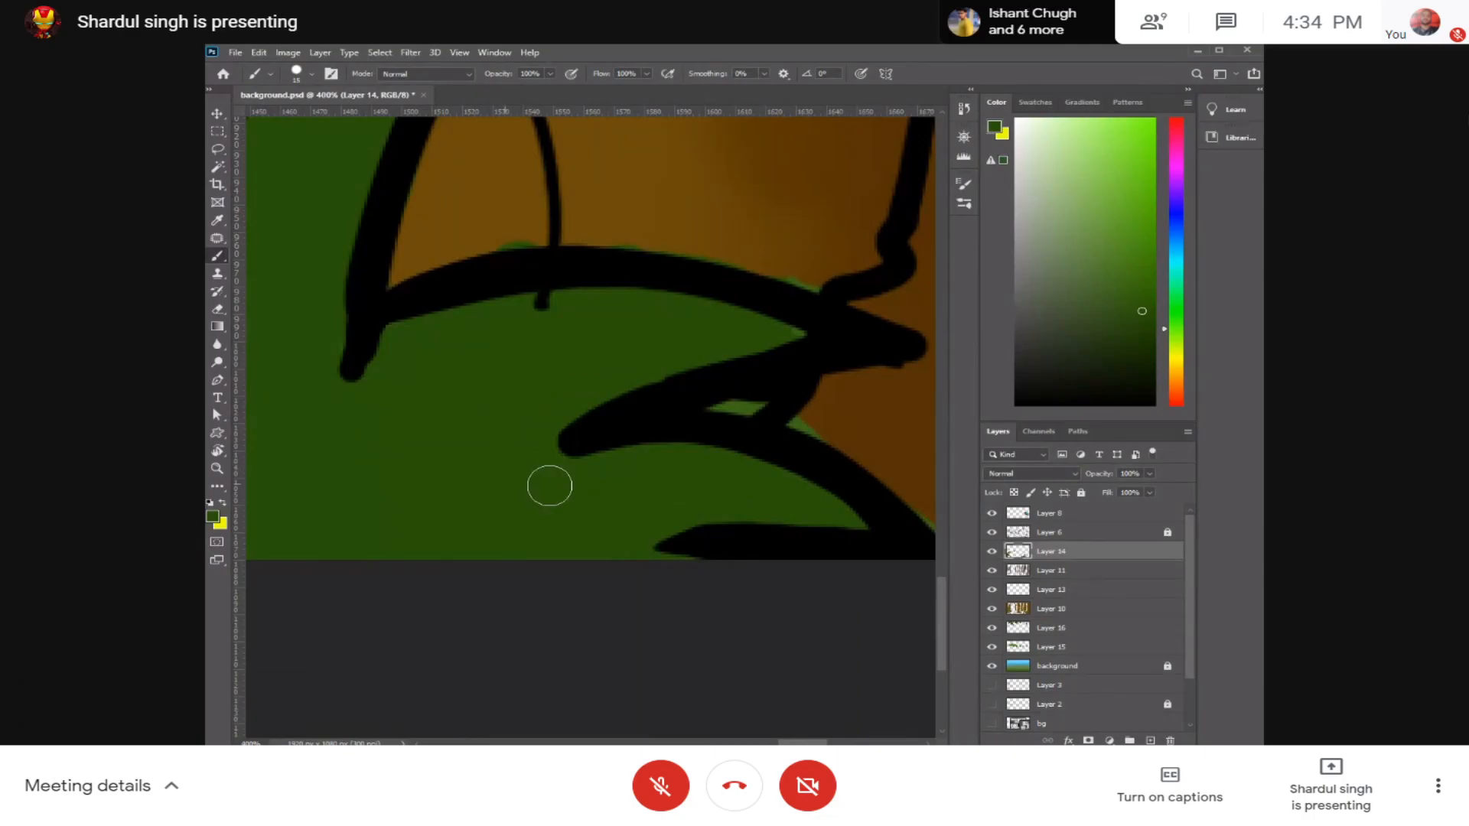
# Step: Paint the small grass plant beside the forked tree's roots in the midground dark green
pyautogui.hotkey('ctrl', '-')
pyautogui.hotkey('ctrl', '-')
pyautogui.hotkey('ctrl', '-')
pyautogui.hotkey('ctrl', '-')
pyautogui.hotkey('ctrl', '-')
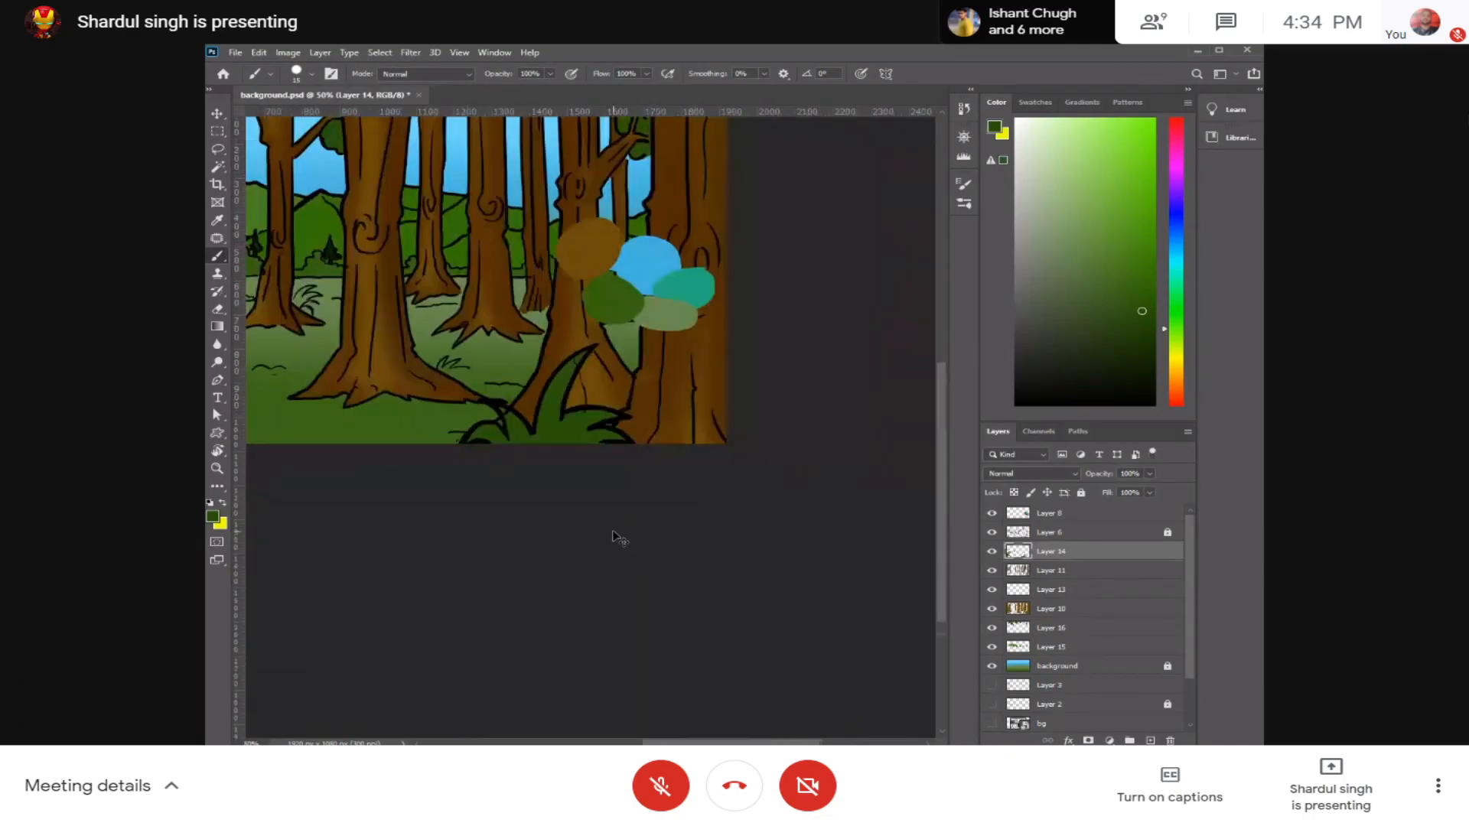
pyautogui.hotkey('ctrl', '-')
pyautogui.hotkey('ctrl', '+')
pyautogui.hotkey('ctrl', '+')
pyautogui.hotkey('ctrl', '+')
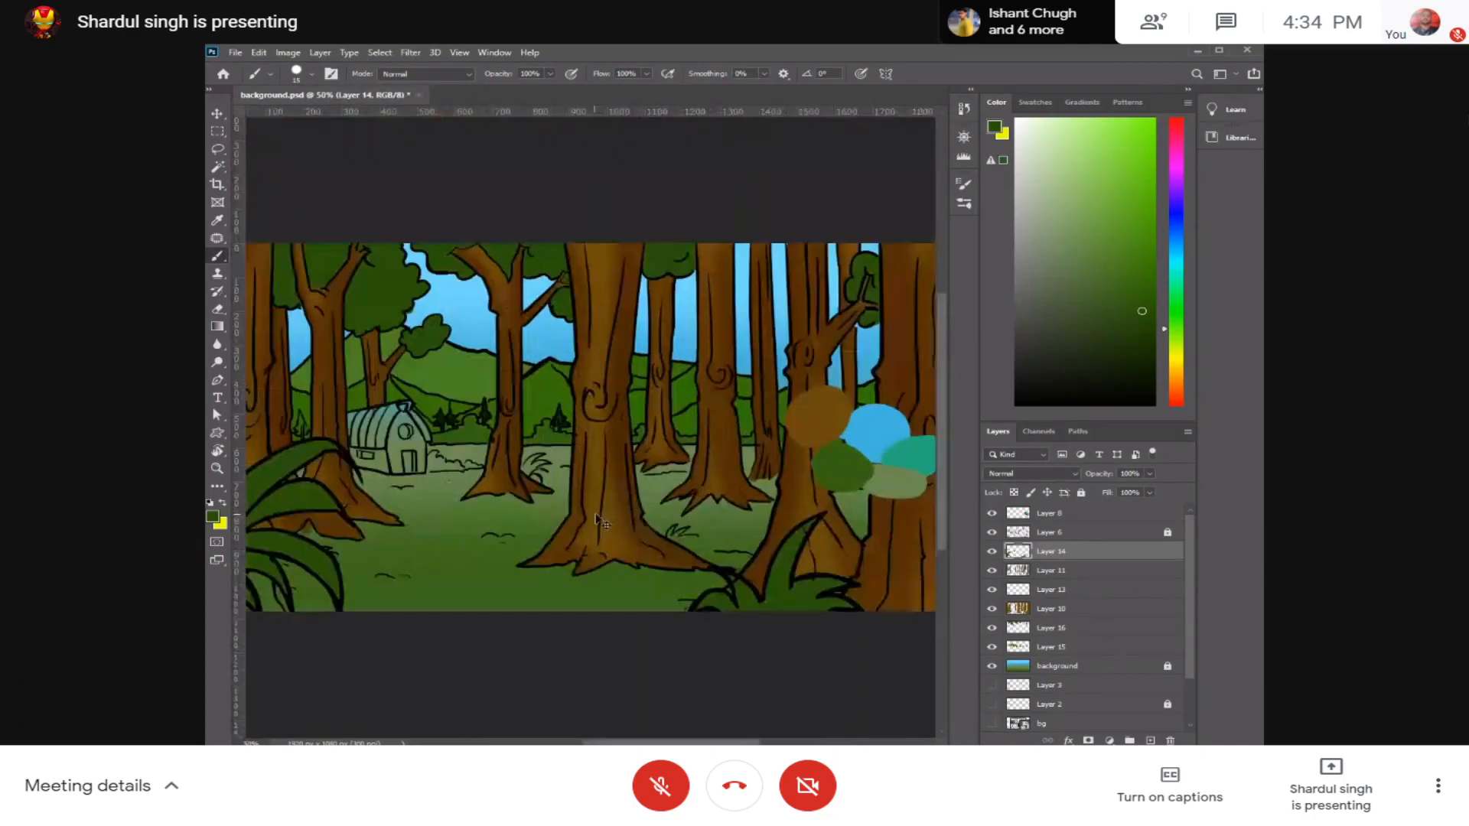
pyautogui.hotkey('ctrl', '+')
pyautogui.hotkey('ctrl', '+')
pyautogui.hotkey('ctrl', '+')
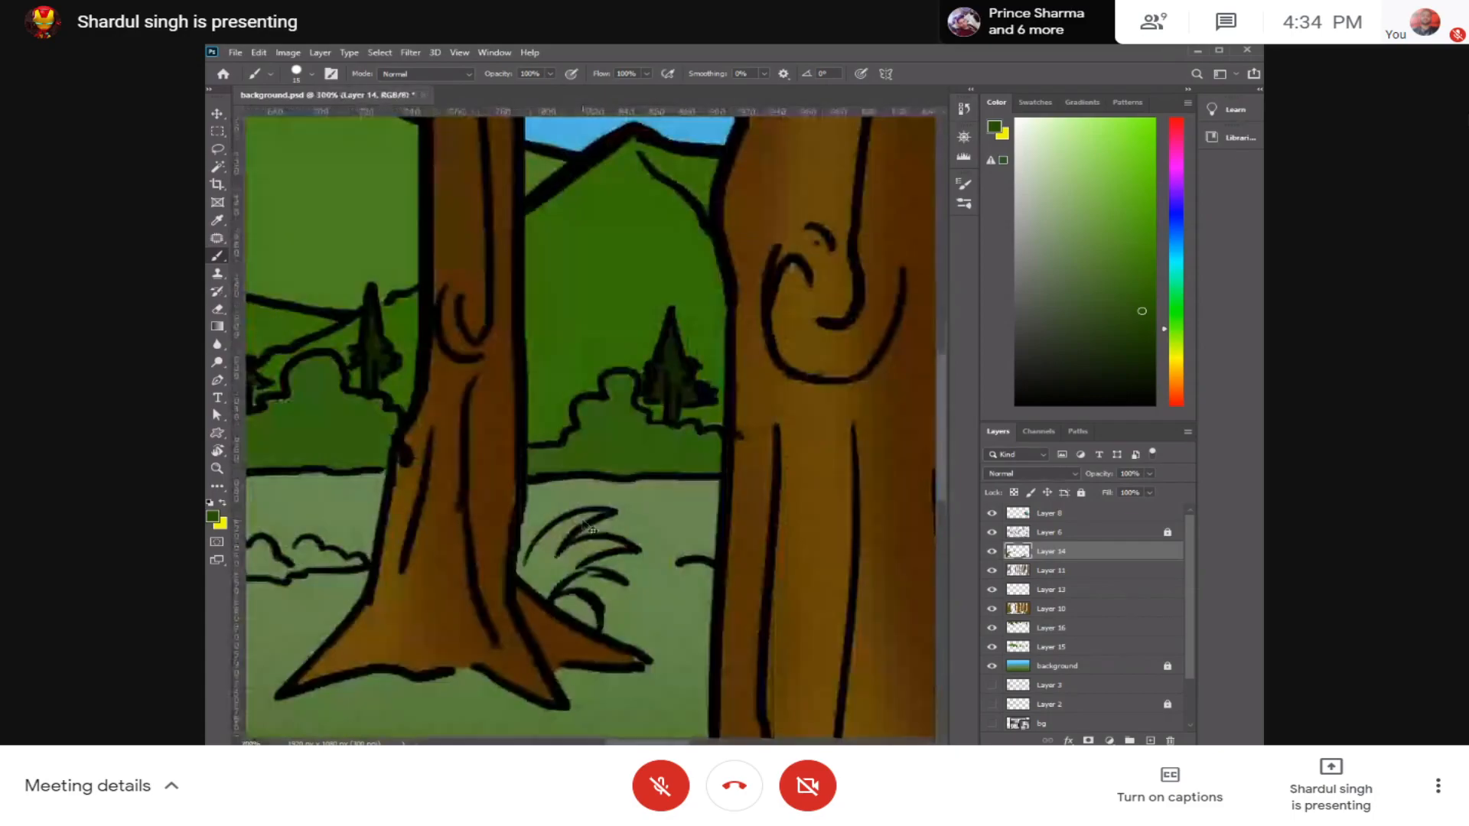
pyautogui.hotkey('ctrl', '+')
pyautogui.hotkey('ctrl', '+')
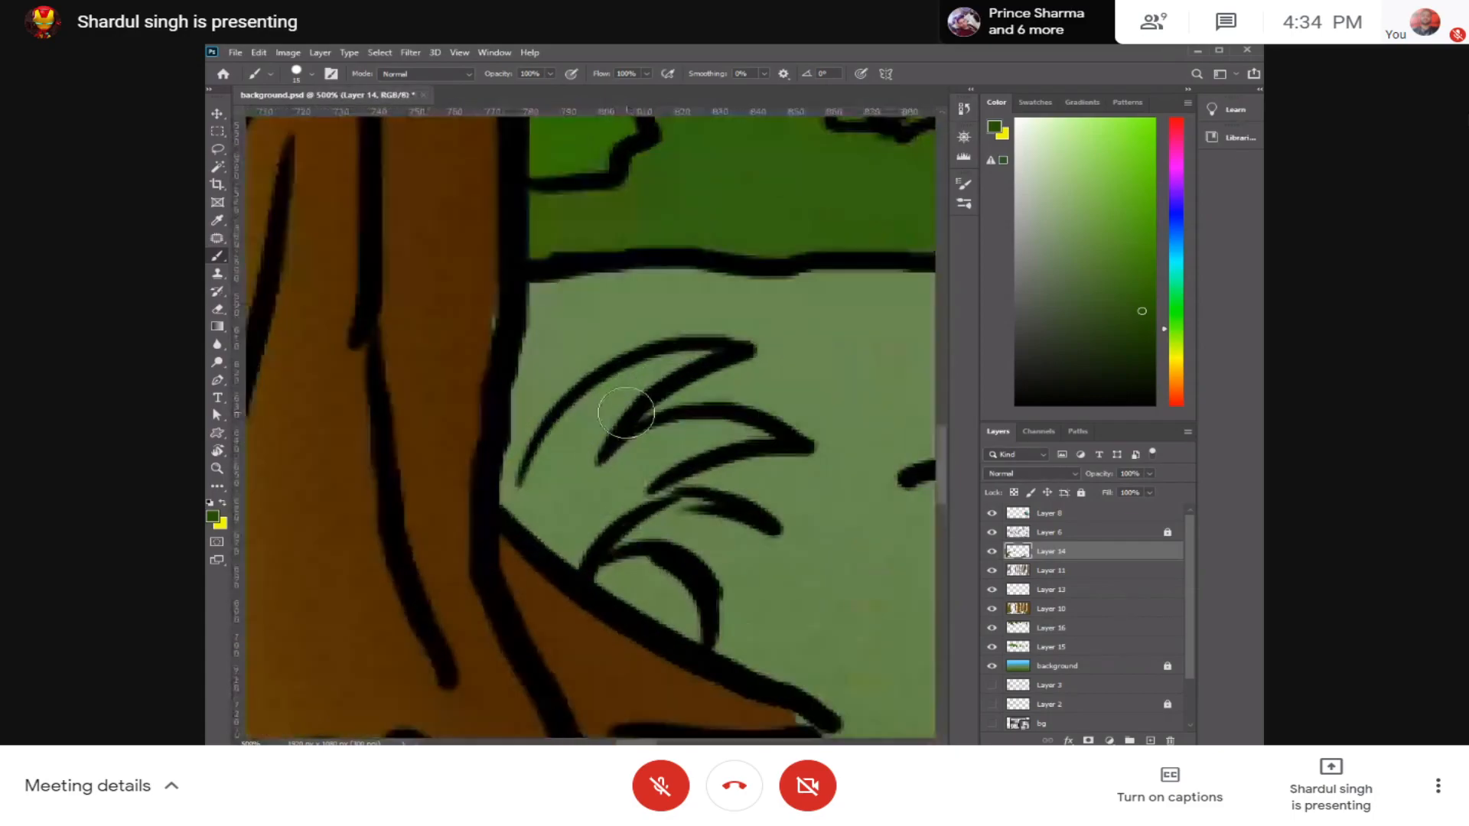
pyautogui.moveTo(721, 342)
pyautogui.mouseDown()
pyautogui.moveTo(555, 438)
pyautogui.moveTo(541, 508)
pyautogui.moveTo(679, 420)
pyautogui.moveTo(738, 426)
pyautogui.moveTo(562, 531)
pyautogui.moveTo(590, 531)
pyautogui.moveTo(599, 562)
pyautogui.moveTo(666, 594)
pyautogui.moveTo(554, 525)
pyautogui.moveTo(757, 433)
pyautogui.moveTo(680, 445)
pyautogui.mouseUp()
# Step: Fill the row of low bushes between the barn and the forked tree with dark green
pyautogui.moveTo(538, 430); pyautogui.dragTo(750, 404)
pyautogui.moveTo(359, 457); pyautogui.dragTo(691, 424)
pyautogui.moveTo(354, 312)
pyautogui.mouseDown()
pyautogui.moveTo(508, 295)
pyautogui.moveTo(597, 225)
pyautogui.moveTo(513, 288)
pyautogui.moveTo(532, 394)
pyautogui.moveTo(850, 385)
pyautogui.moveTo(797, 331)
pyautogui.moveTo(605, 348)
pyautogui.moveTo(689, 324)
pyautogui.moveTo(628, 295)
pyautogui.moveTo(559, 299)
pyautogui.moveTo(572, 353)
pyautogui.mouseUp()
pyautogui.moveTo(711, 376); pyautogui.dragTo(429, 380)
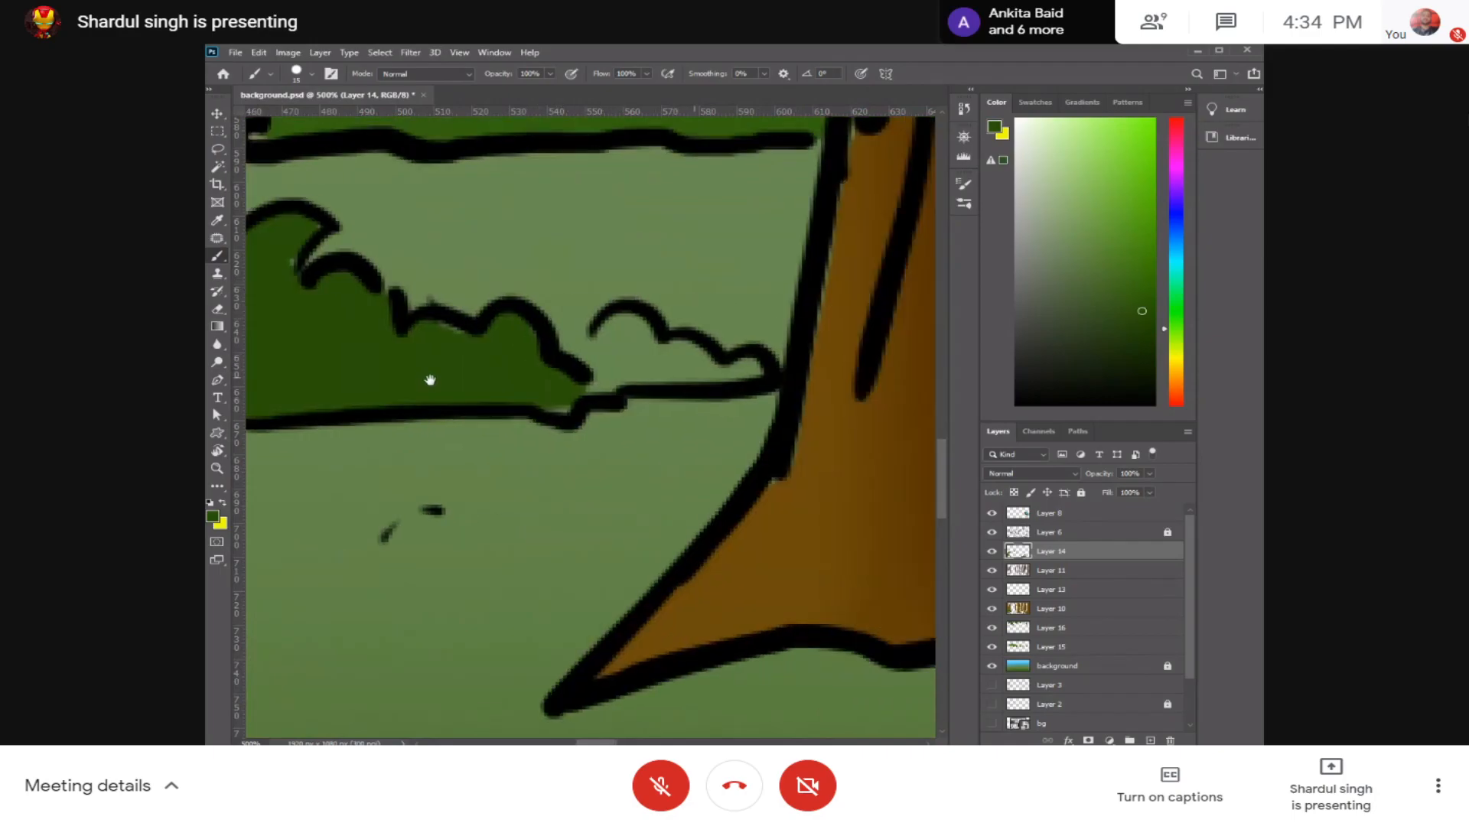
pyautogui.moveTo(514, 347)
pyautogui.mouseDown()
pyautogui.moveTo(444, 381)
pyautogui.moveTo(607, 368)
pyautogui.moveTo(410, 397)
pyautogui.moveTo(356, 389)
pyautogui.mouseUp()
pyautogui.moveTo(355, 389); pyautogui.dragTo(670, 386)
pyautogui.scroll(-5, 669, 387)
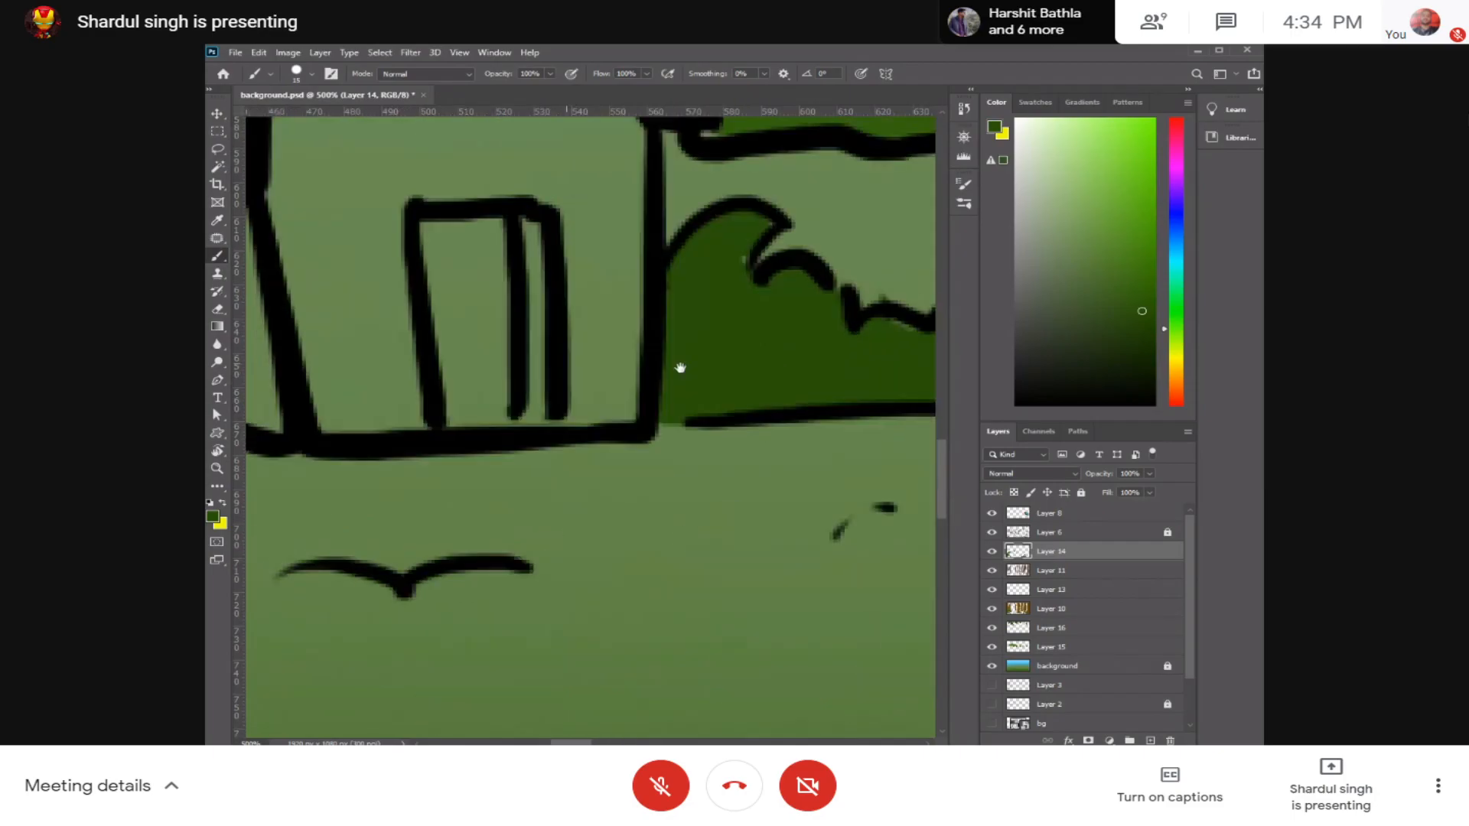
pyautogui.scroll(-1, 608, 388)
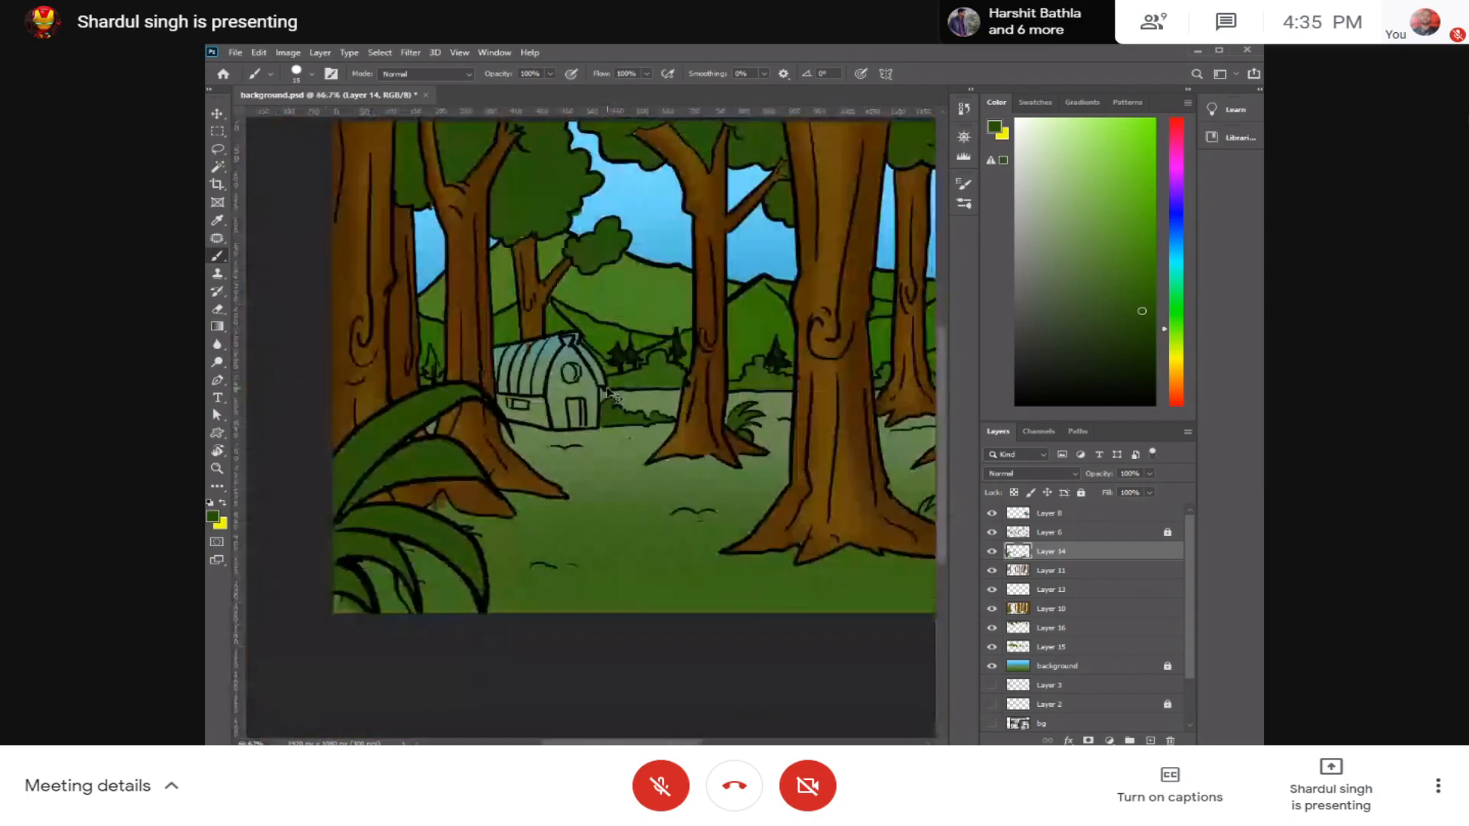
# Step: Hide Layer 8, which holds the painted colour swatches over the trees on the far side of the scene
pyautogui.moveTo(728, 420); pyautogui.dragTo(393, 419)
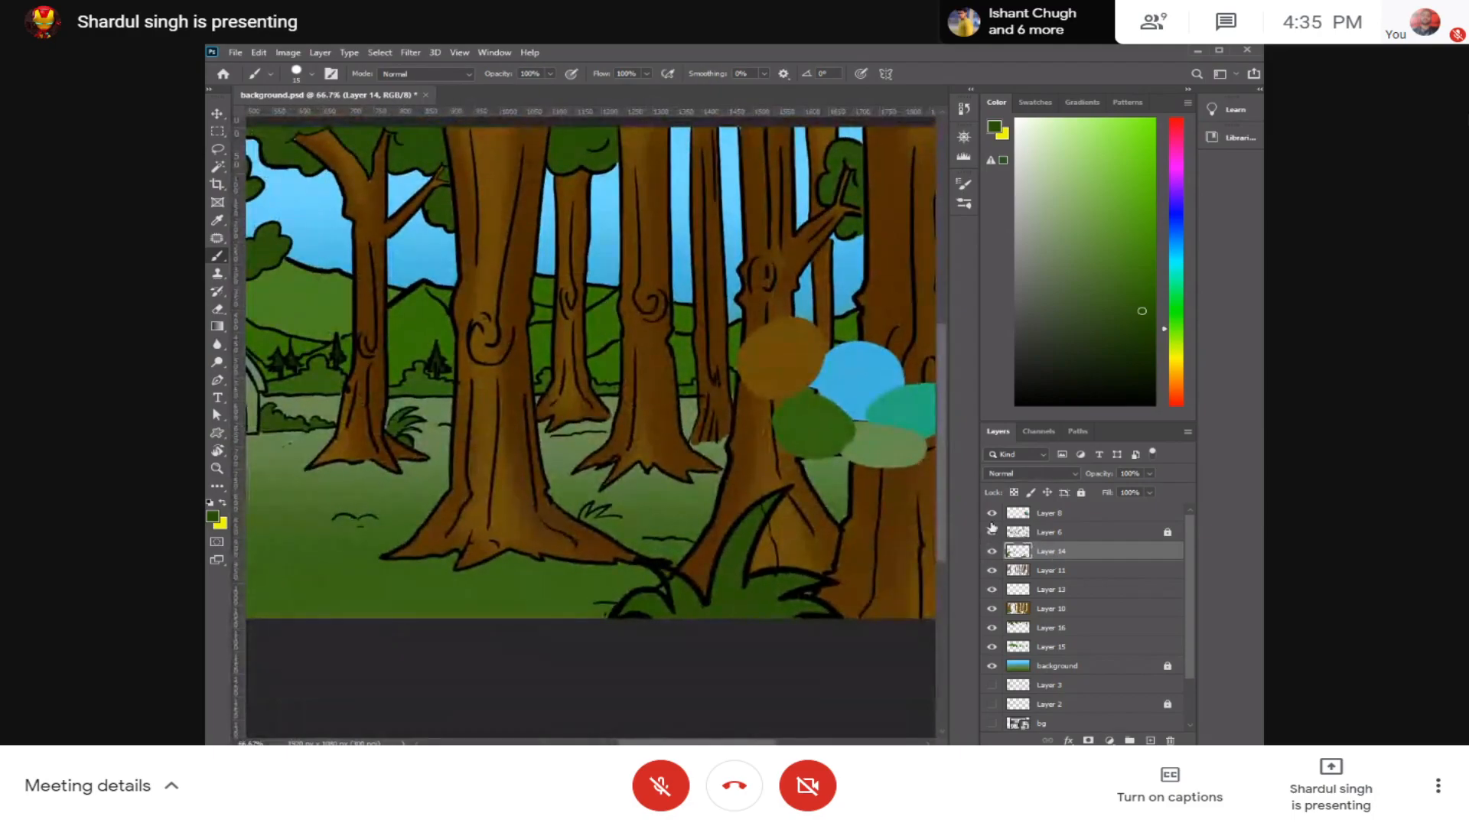
pyautogui.click(991, 518)
pyautogui.click(993, 531)
pyautogui.click(992, 531)
pyautogui.click(990, 518)
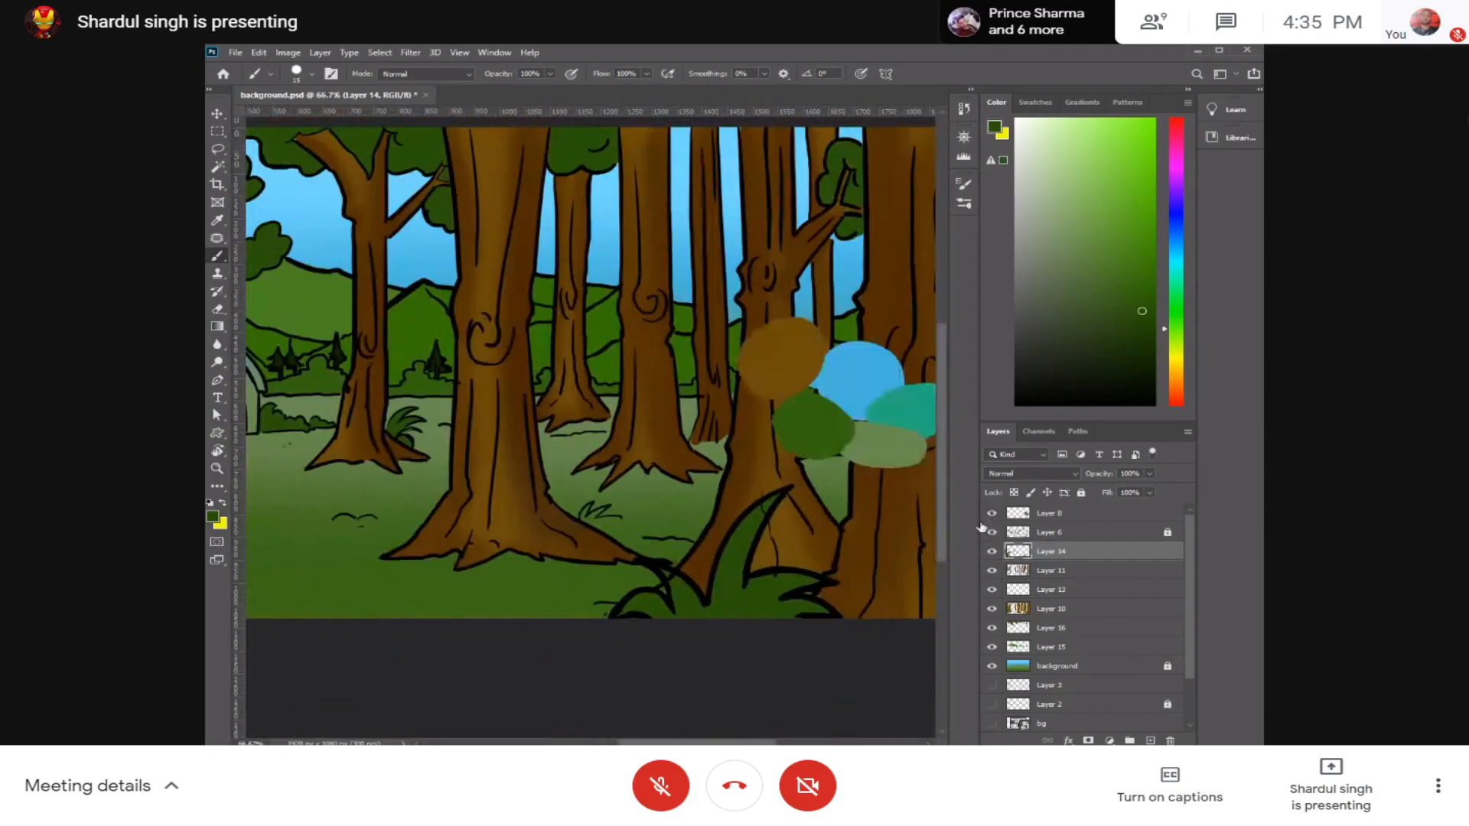
pyautogui.click(993, 514)
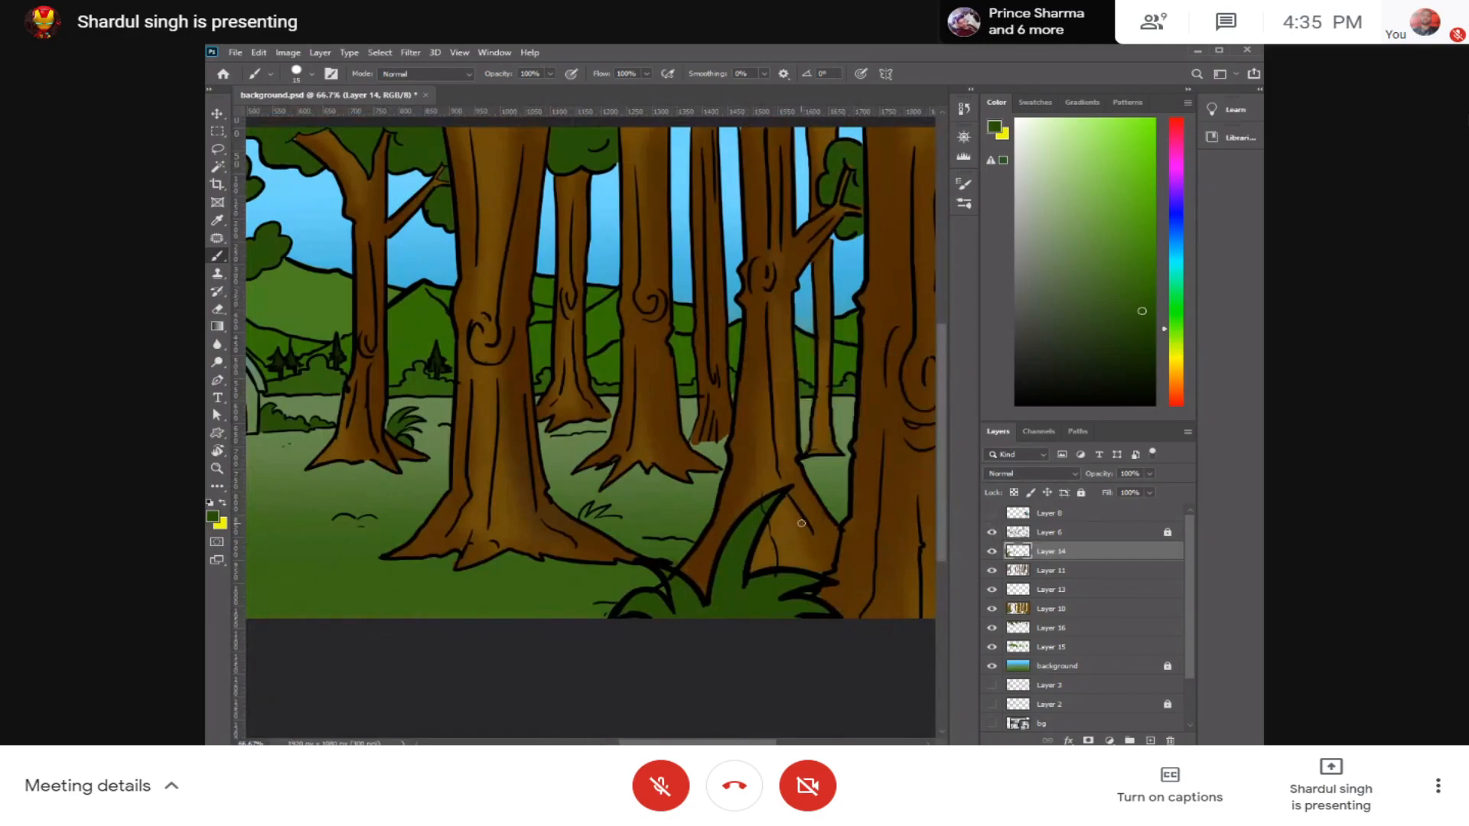
pyautogui.moveTo(537, 439); pyautogui.dragTo(865, 438)
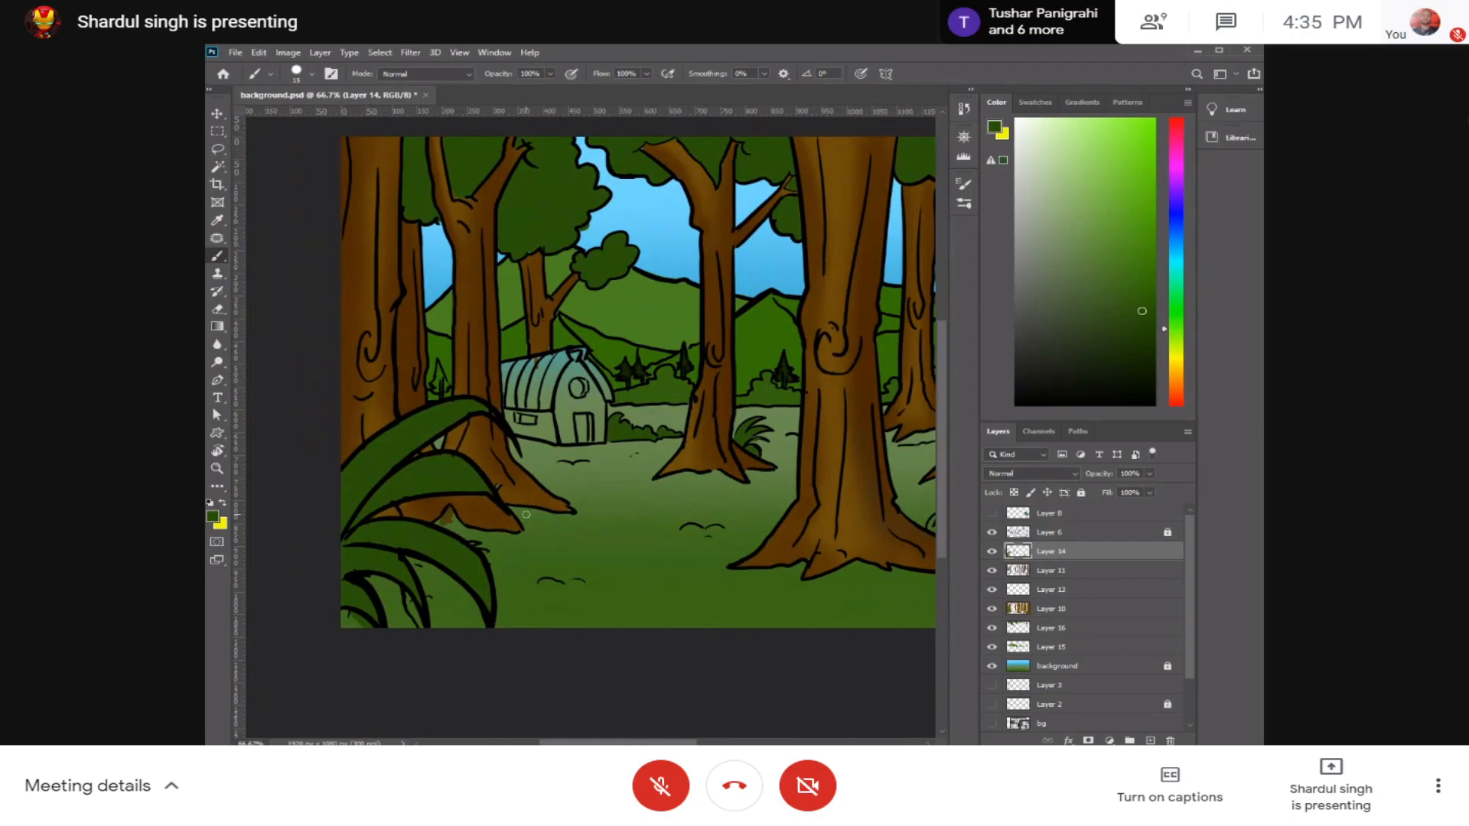
pyautogui.scroll(5, 528, 448)
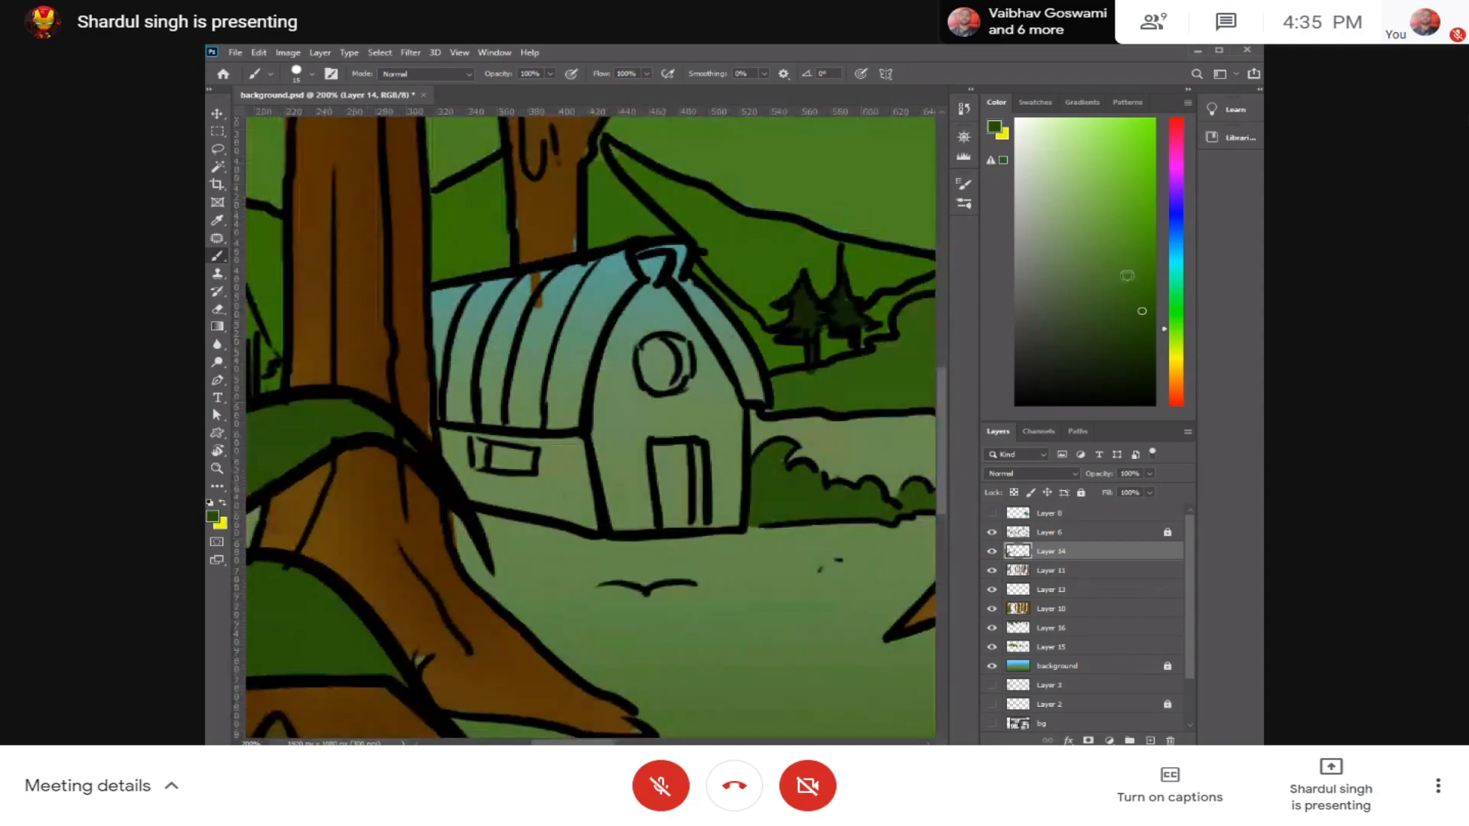
pyautogui.click(1150, 190)
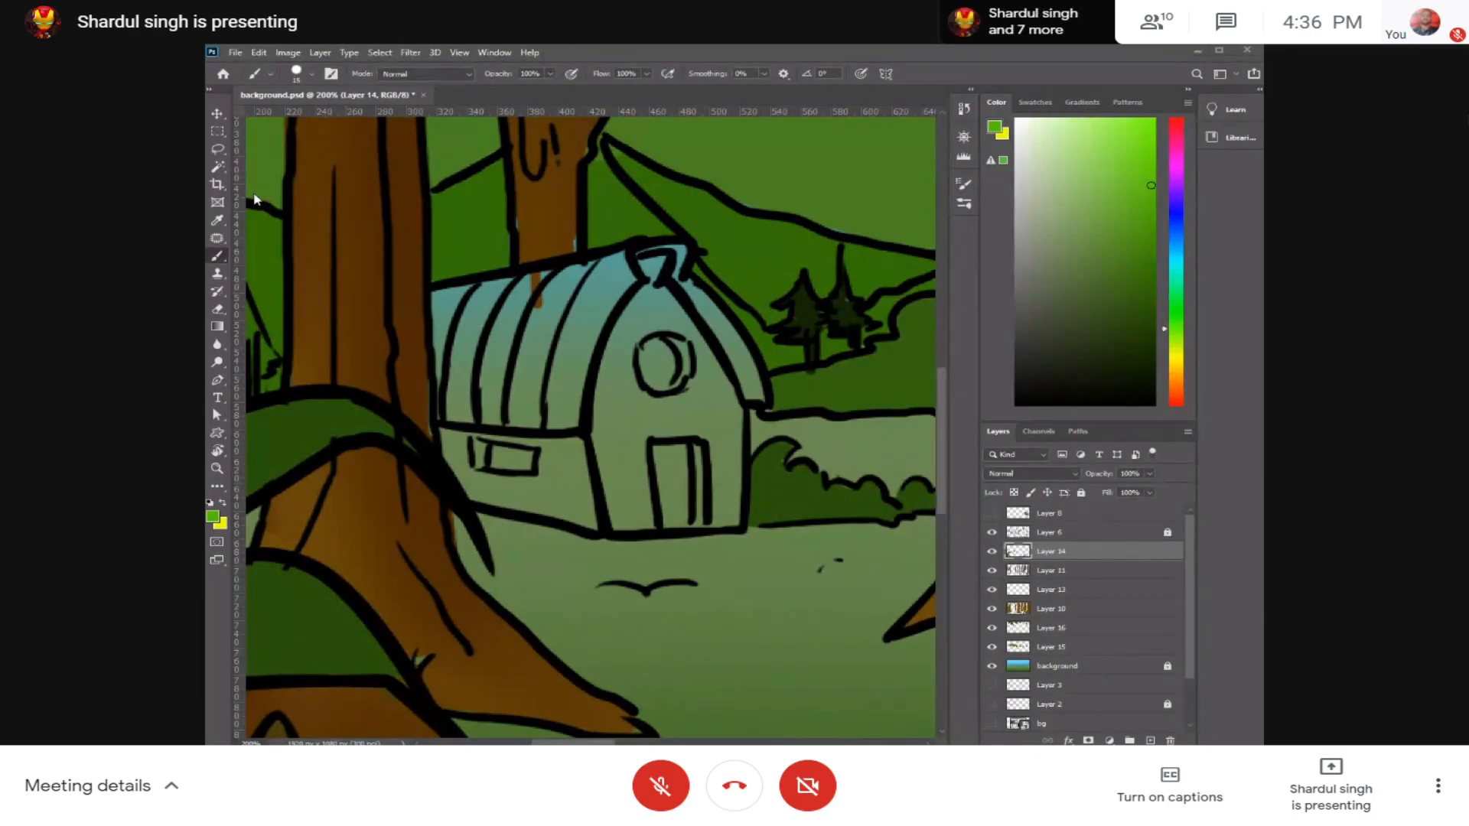
pyautogui.moveTo(648, 346)
pyautogui.mouseDown()
pyautogui.moveTo(754, 325)
pyautogui.moveTo(735, 350)
pyautogui.moveTo(666, 371)
pyautogui.mouseUp()
pyautogui.click(649, 353)
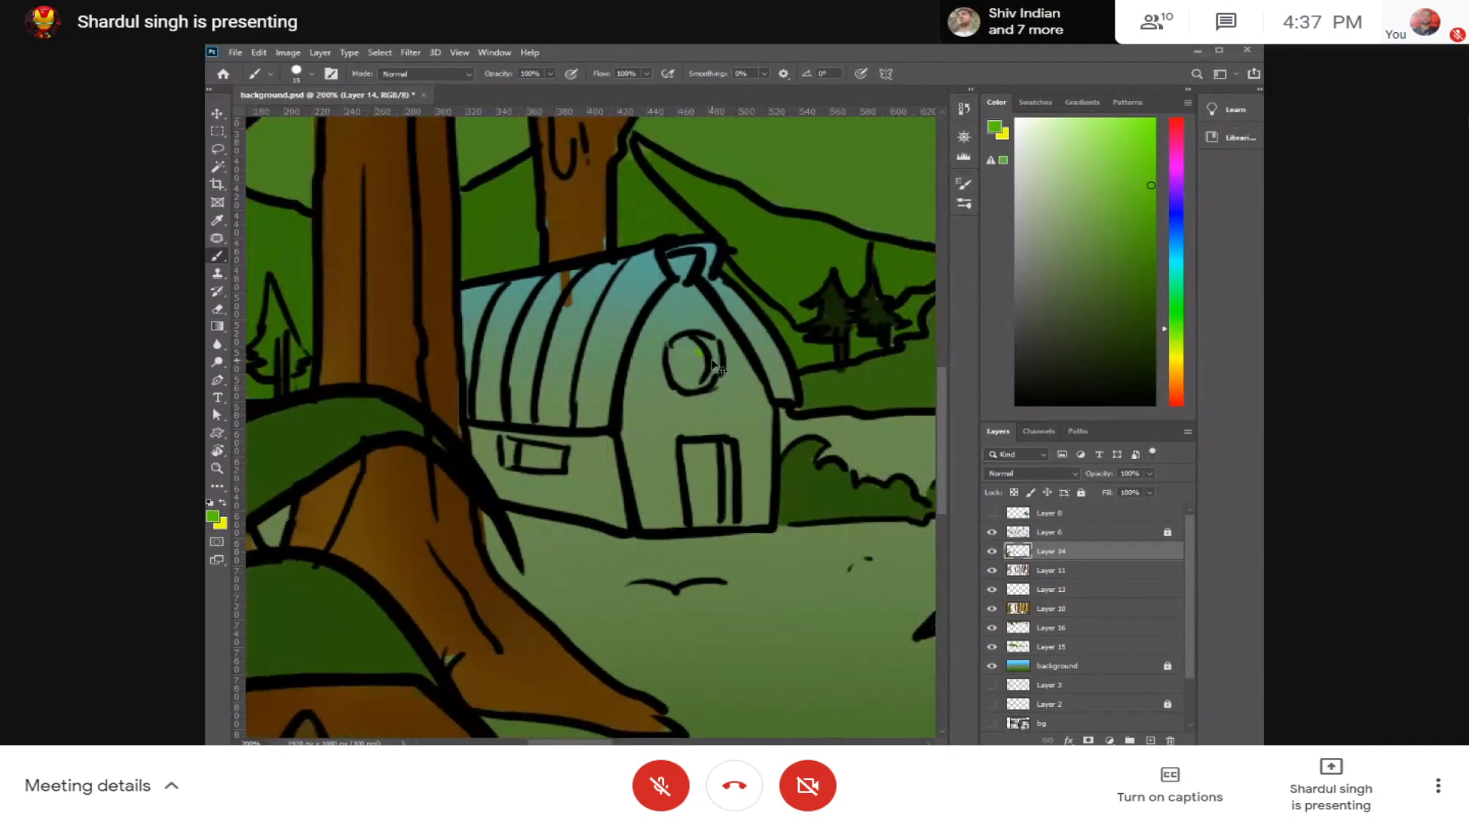
pyautogui.hotkey('ctrl', 'shift', 'z')
pyautogui.hotkey('ctrl', 'z')
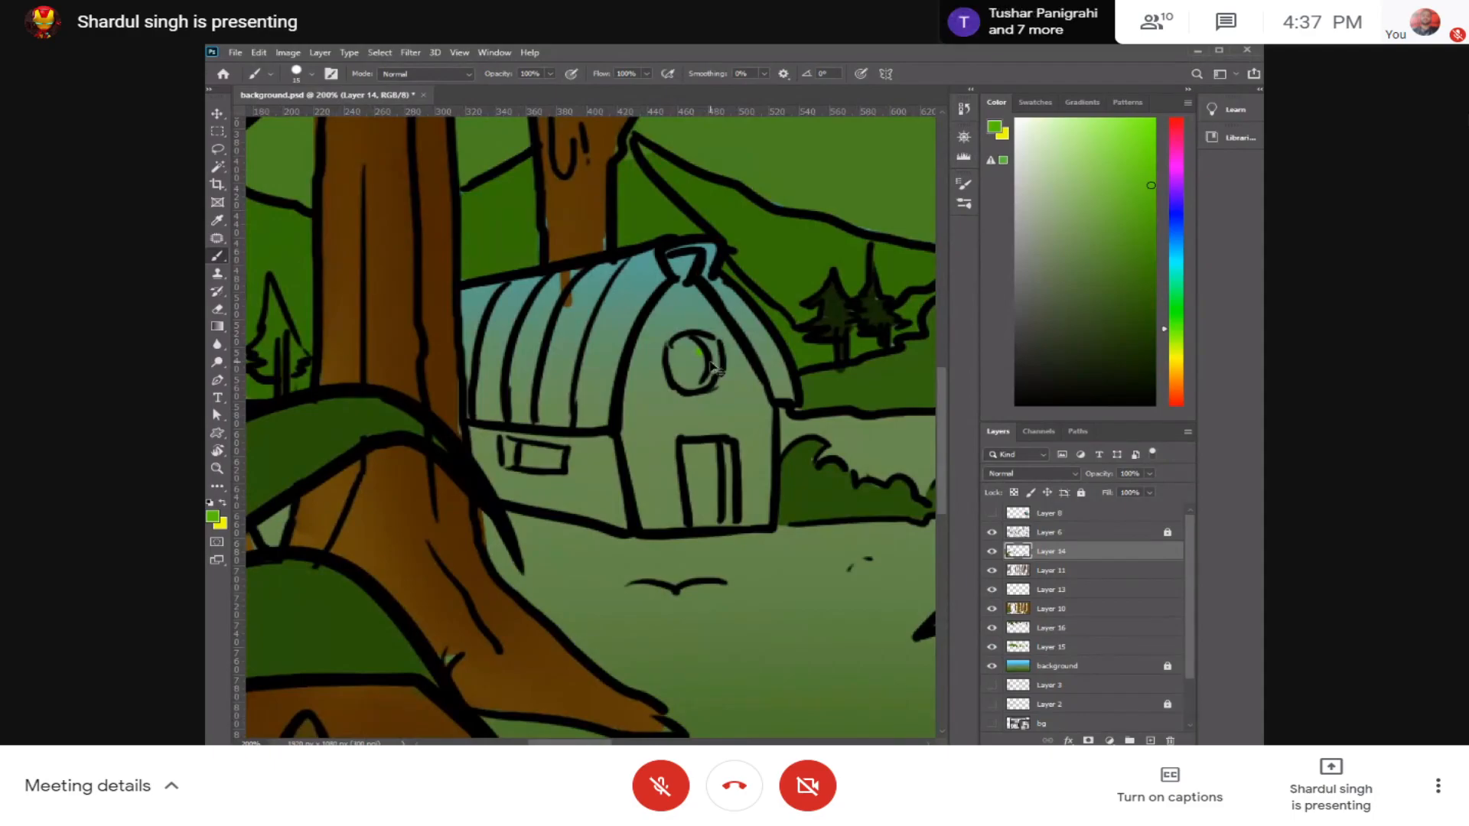
# Step: Try an olive yellow and a darker brownish gold along the near edge of the barn's front wall
pyautogui.moveTo(894, 375)
pyautogui.mouseDown()
pyautogui.moveTo(788, 368)
pyautogui.moveTo(856, 359)
pyautogui.mouseUp()
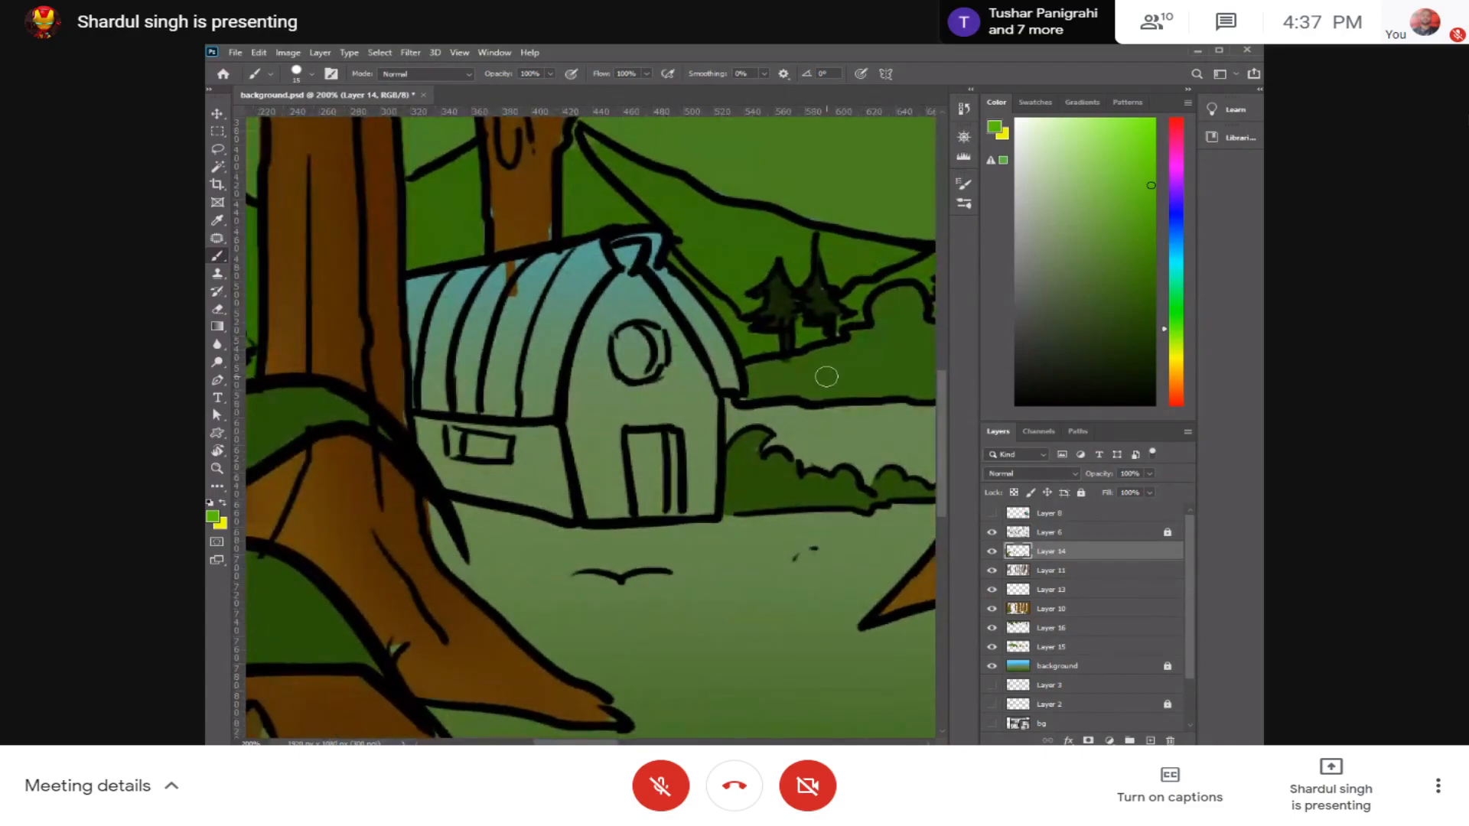
pyautogui.click(1179, 353)
pyautogui.click(1151, 224)
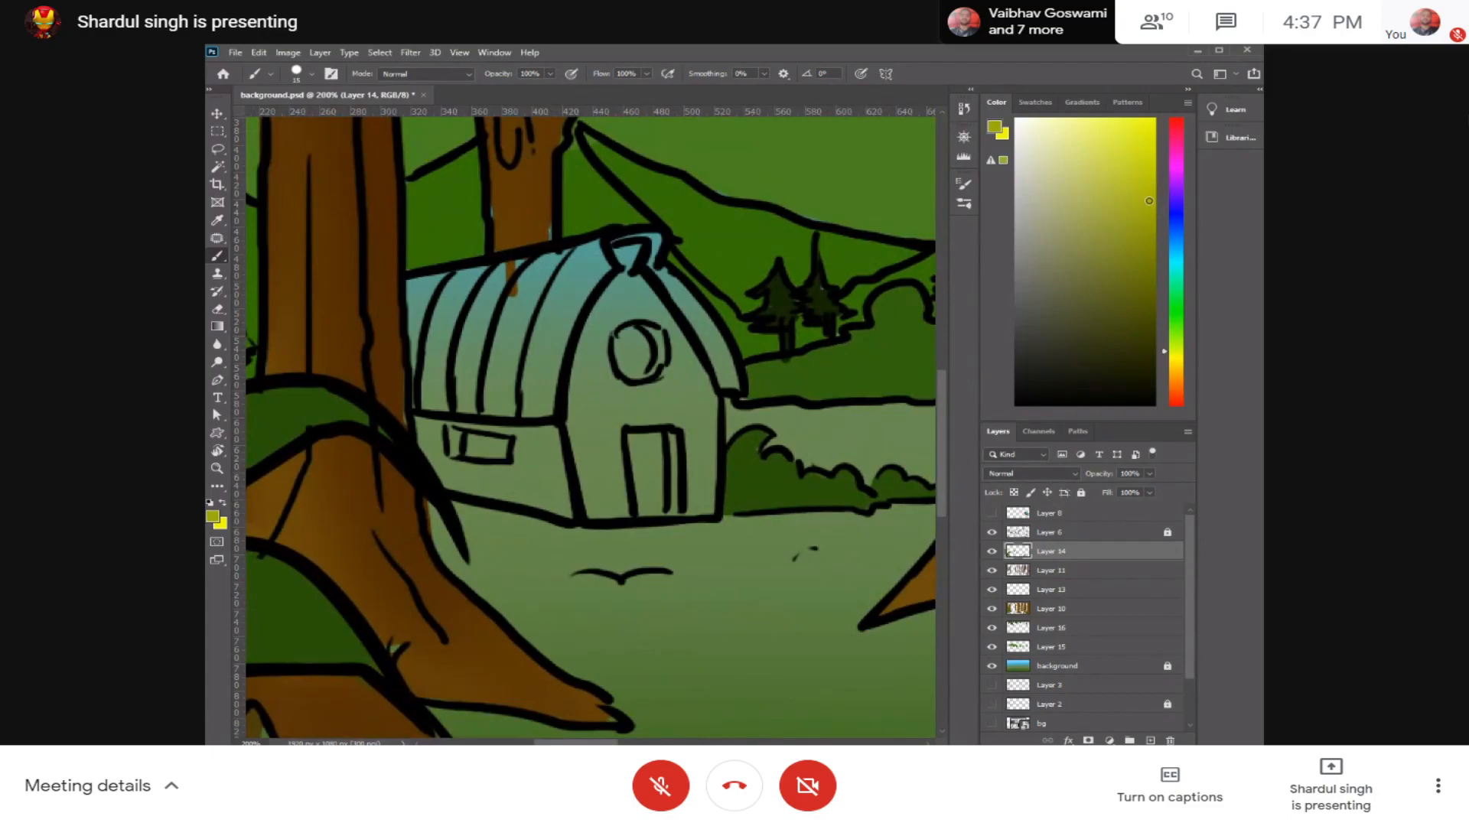
pyautogui.moveTo(625, 280)
pyautogui.mouseDown()
pyautogui.moveTo(589, 381)
pyautogui.moveTo(593, 337)
pyautogui.moveTo(583, 453)
pyautogui.moveTo(600, 392)
pyautogui.mouseUp()
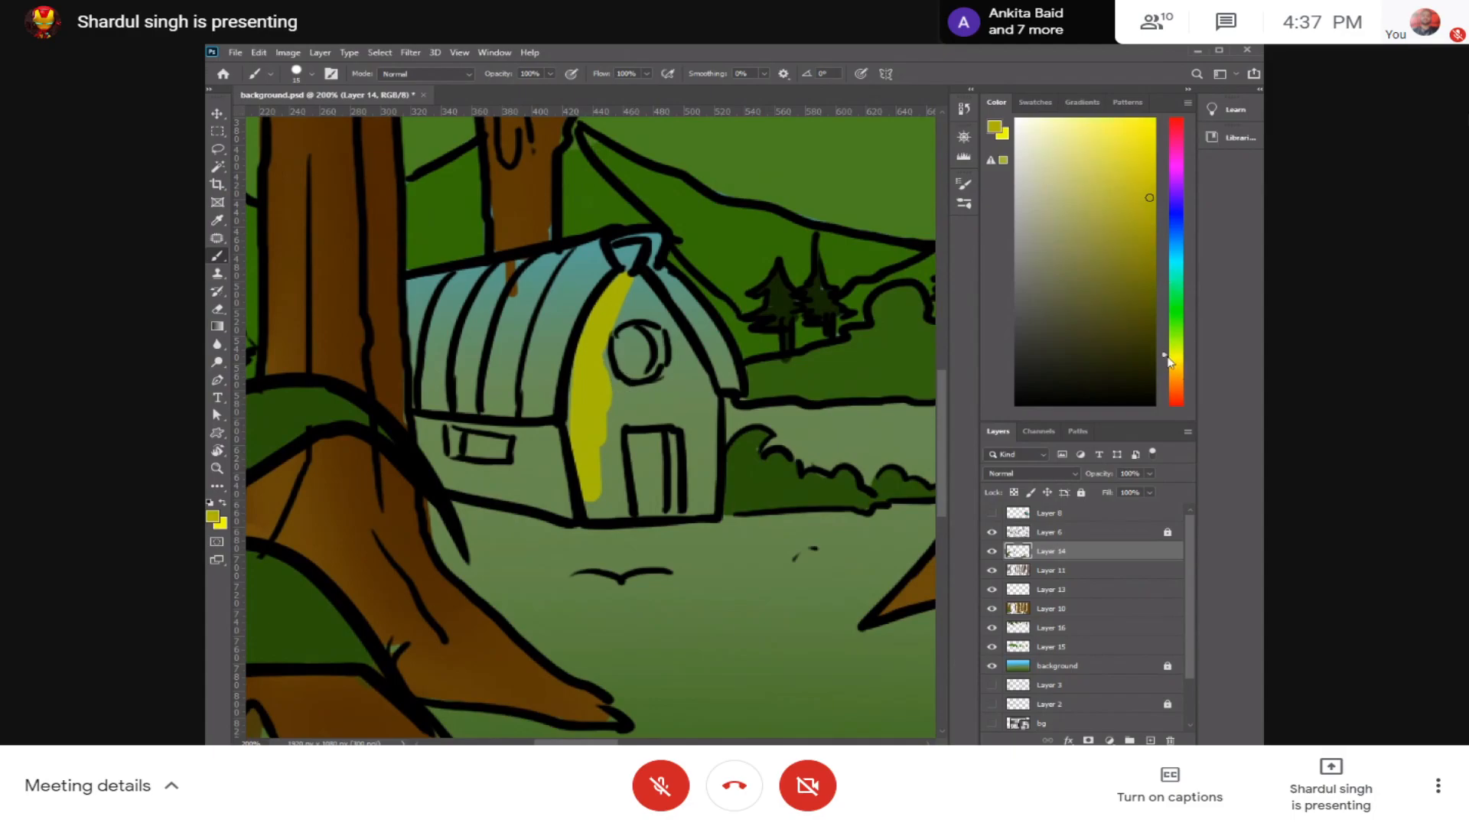
pyautogui.click(1144, 266)
pyautogui.moveTo(1175, 359); pyautogui.dragTo(1165, 365)
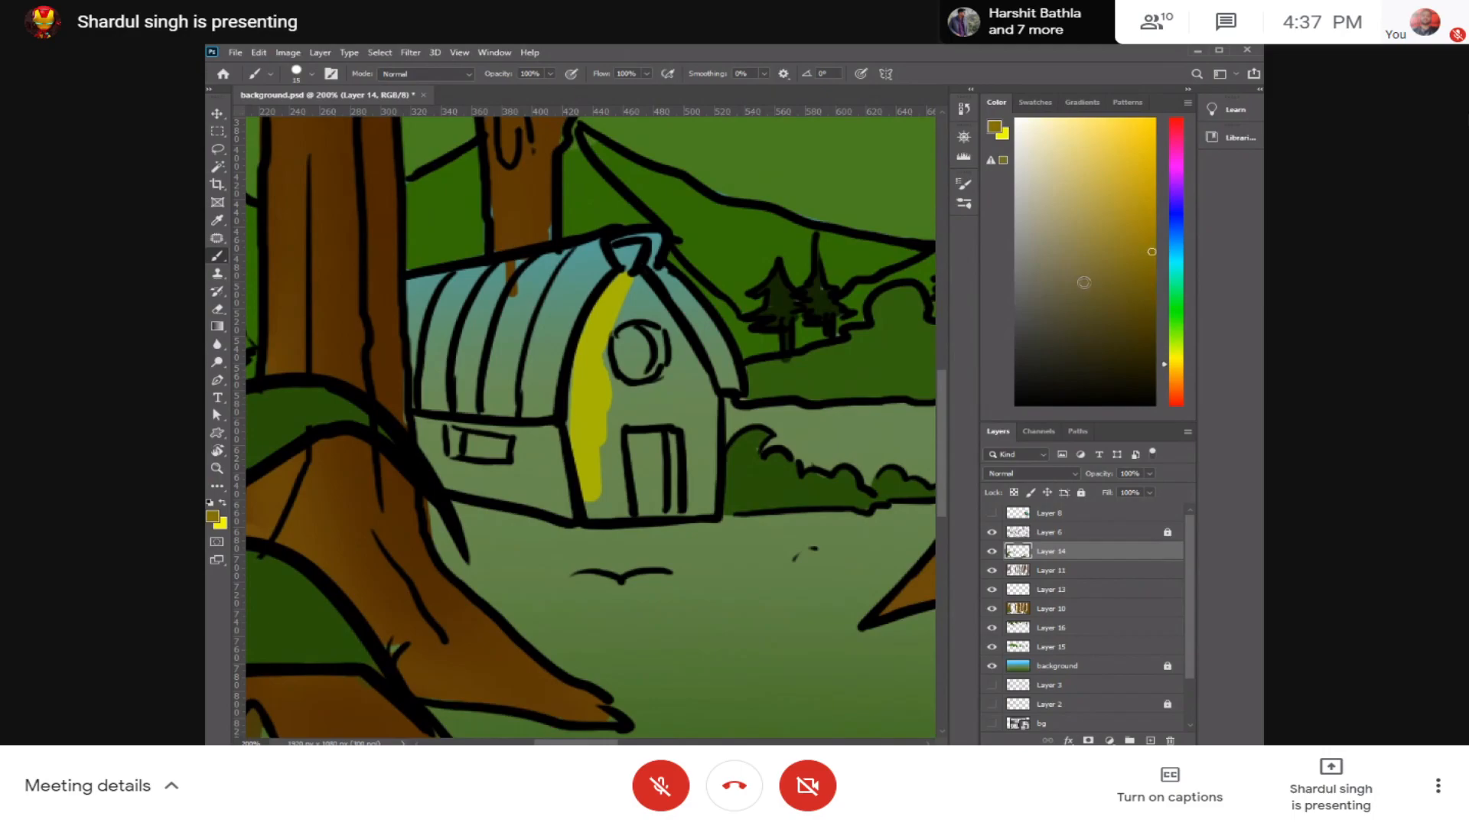
pyautogui.moveTo(624, 285)
pyautogui.mouseDown()
pyautogui.moveTo(592, 435)
pyautogui.moveTo(581, 425)
pyautogui.moveTo(595, 343)
pyautogui.moveTo(589, 465)
pyautogui.moveTo(597, 391)
pyautogui.mouseUp()
# Step: Choose a golden yellow and fill the barn's front wall around the door and below the round window
pyautogui.moveTo(1151, 225); pyautogui.dragTo(1156, 223)
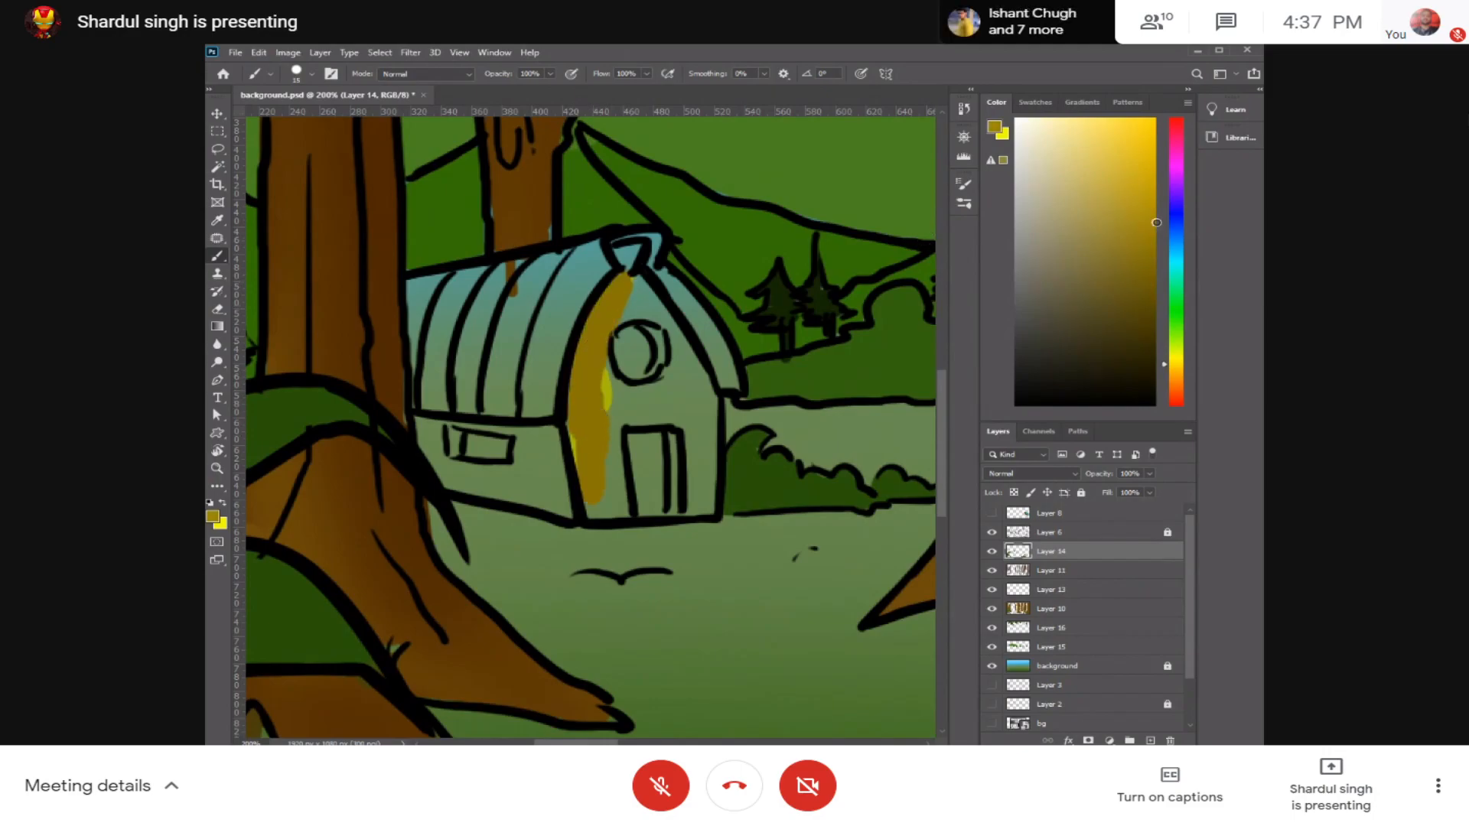
pyautogui.moveTo(621, 300)
pyautogui.mouseDown()
pyautogui.moveTo(596, 387)
pyautogui.moveTo(584, 389)
pyautogui.moveTo(599, 340)
pyautogui.moveTo(578, 393)
pyautogui.moveTo(586, 418)
pyautogui.moveTo(608, 403)
pyautogui.moveTo(596, 375)
pyautogui.moveTo(671, 389)
pyautogui.moveTo(609, 426)
pyautogui.moveTo(610, 521)
pyautogui.mouseUp()
pyautogui.hotkey('ctrl', 'z')
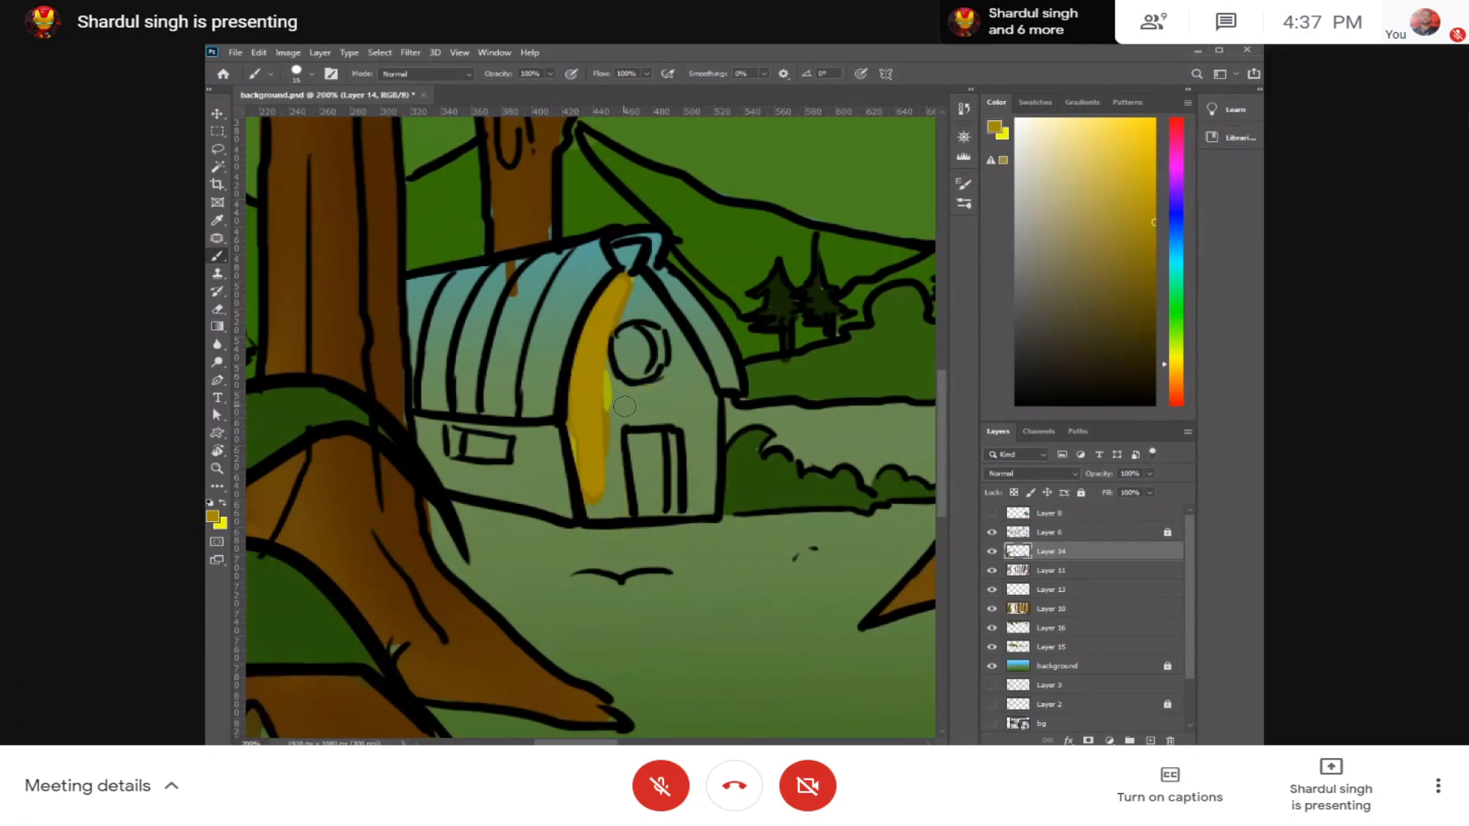
pyautogui.hotkey('ctrl', '+')
pyautogui.hotkey('ctrl', '+')
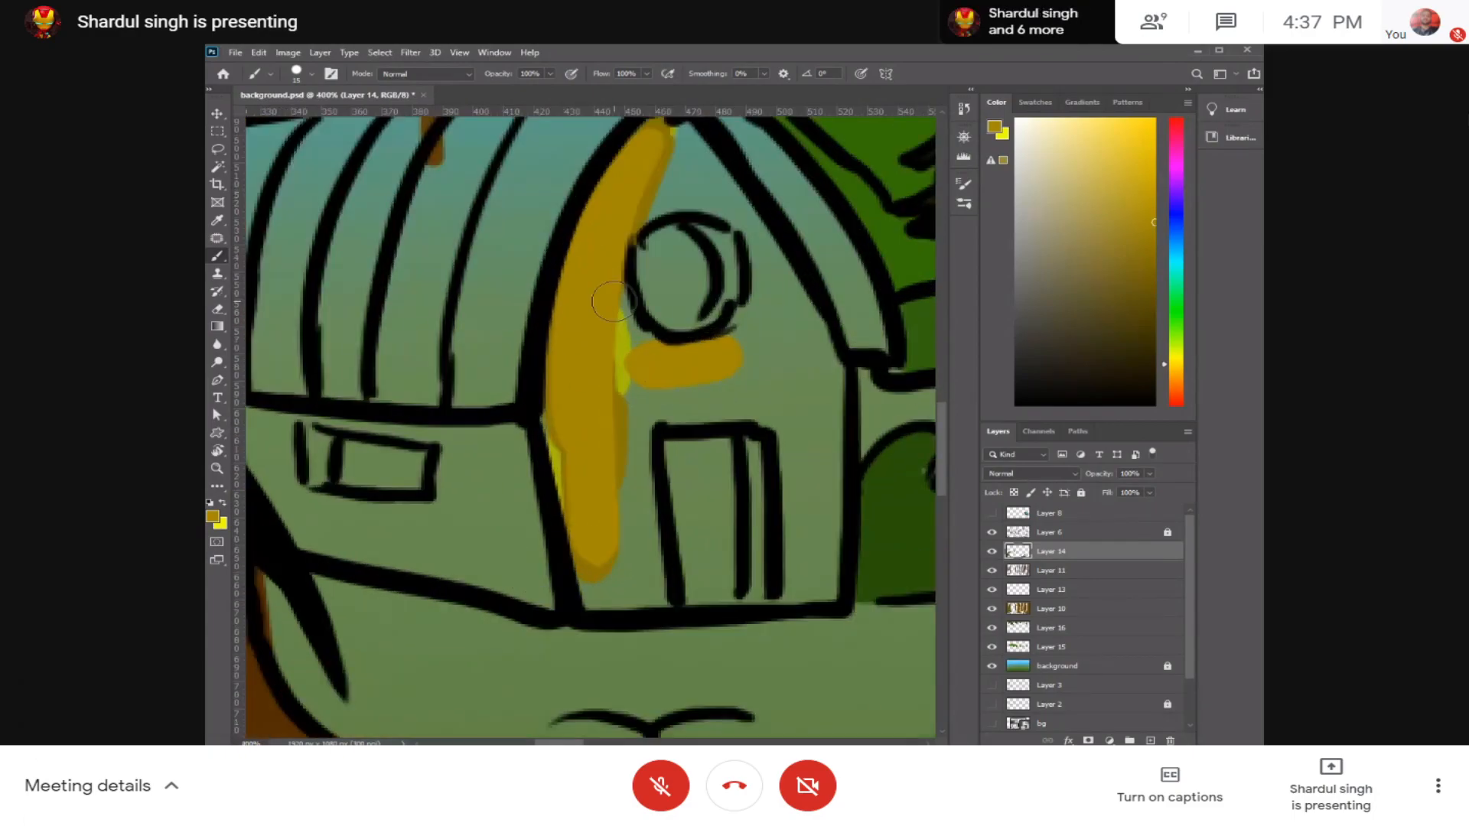
pyautogui.moveTo(643, 379)
pyautogui.mouseDown()
pyautogui.moveTo(775, 387)
pyautogui.moveTo(598, 391)
pyautogui.moveTo(585, 531)
pyautogui.moveTo(606, 498)
pyautogui.moveTo(637, 499)
pyautogui.moveTo(616, 576)
pyautogui.moveTo(639, 584)
pyautogui.moveTo(769, 407)
pyautogui.moveTo(785, 404)
pyautogui.moveTo(801, 509)
pyautogui.moveTo(787, 397)
pyautogui.moveTo(813, 549)
pyautogui.moveTo(798, 569)
pyautogui.moveTo(813, 581)
pyautogui.moveTo(815, 514)
pyautogui.moveTo(820, 584)
pyautogui.moveTo(810, 463)
pyautogui.moveTo(822, 381)
pyautogui.moveTo(819, 415)
pyautogui.moveTo(802, 351)
pyautogui.moveTo(718, 363)
pyautogui.moveTo(756, 317)
pyautogui.moveTo(746, 272)
pyautogui.moveTo(772, 353)
pyautogui.mouseUp()
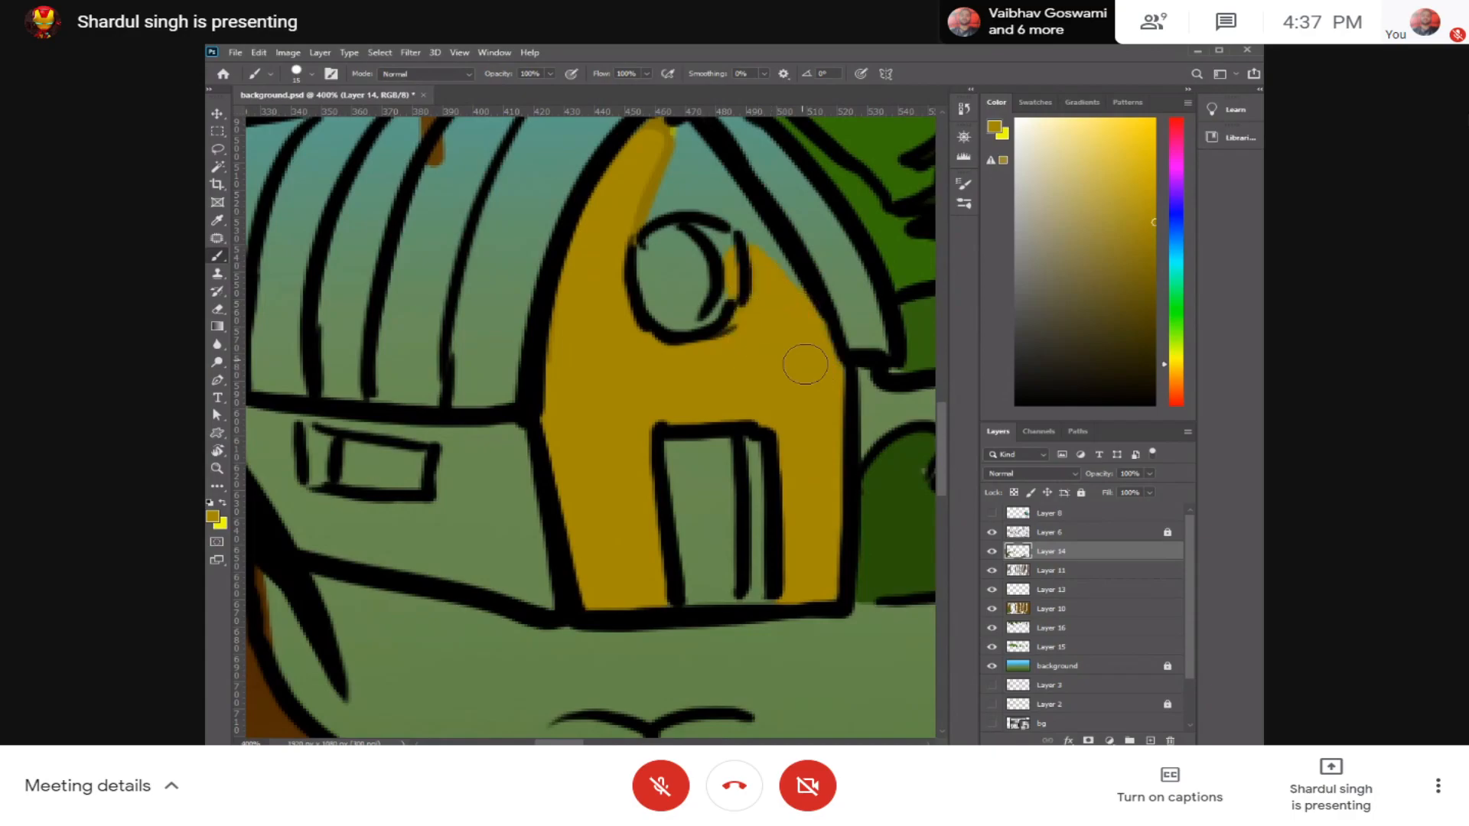
# Step: Fill the gable peak and the round window area with golden yellow, undoing the stray paint in the roof cap
pyautogui.moveTo(714, 223); pyautogui.dragTo(710, 262)
pyautogui.moveTo(667, 198)
pyautogui.mouseDown()
pyautogui.moveTo(763, 309)
pyautogui.moveTo(712, 227)
pyautogui.moveTo(793, 364)
pyautogui.moveTo(674, 207)
pyautogui.moveTo(637, 220)
pyautogui.moveTo(641, 233)
pyautogui.moveTo(721, 337)
pyautogui.moveTo(727, 306)
pyautogui.moveTo(666, 289)
pyautogui.moveTo(653, 317)
pyautogui.moveTo(655, 280)
pyautogui.moveTo(680, 268)
pyautogui.moveTo(680, 361)
pyautogui.mouseUp()
pyautogui.moveTo(674, 233); pyautogui.dragTo(660, 251)
pyautogui.hotkey('ctrl', 'z')
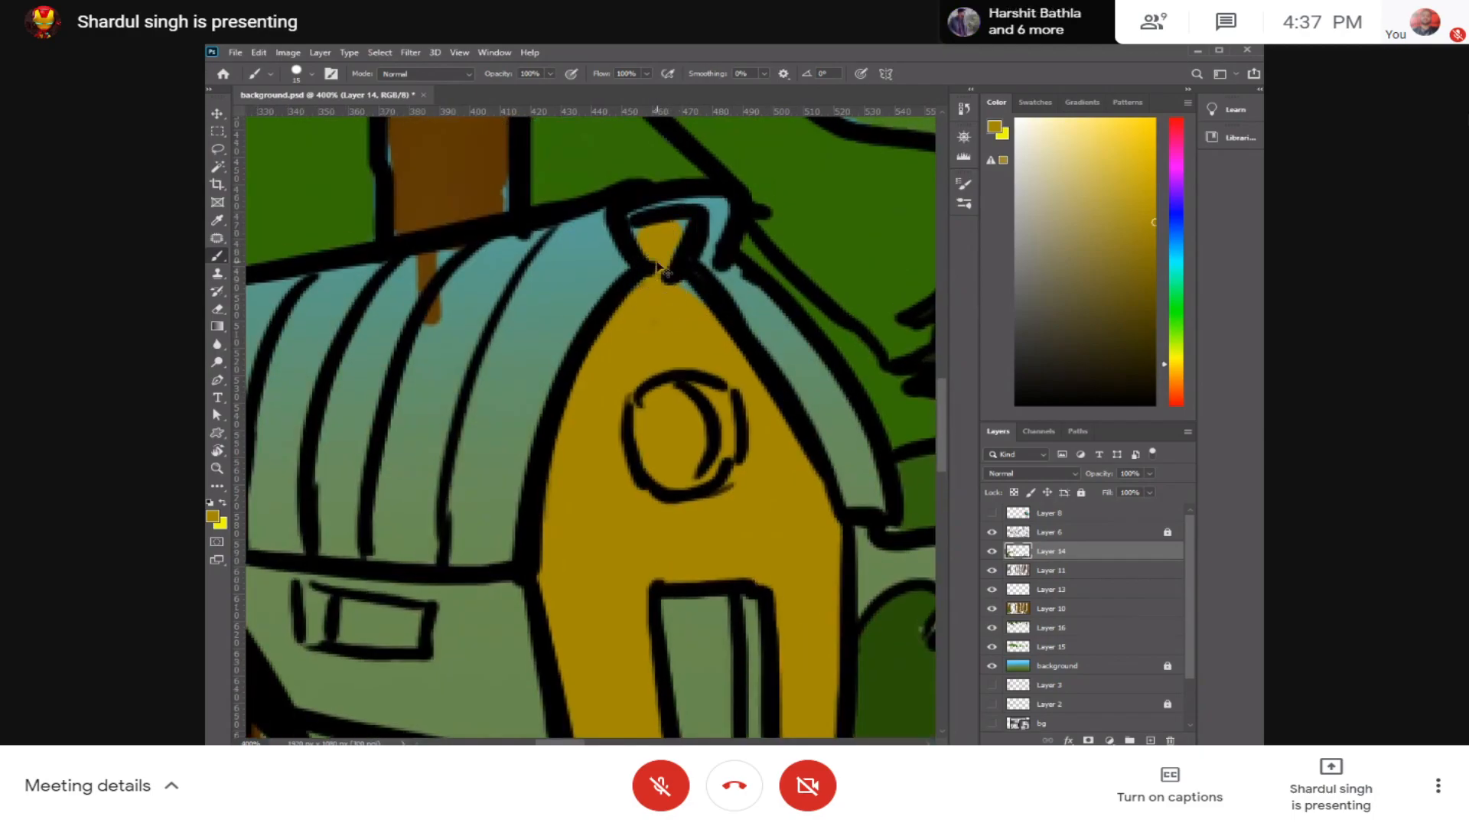
pyautogui.moveTo(691, 401); pyautogui.dragTo(695, 352)
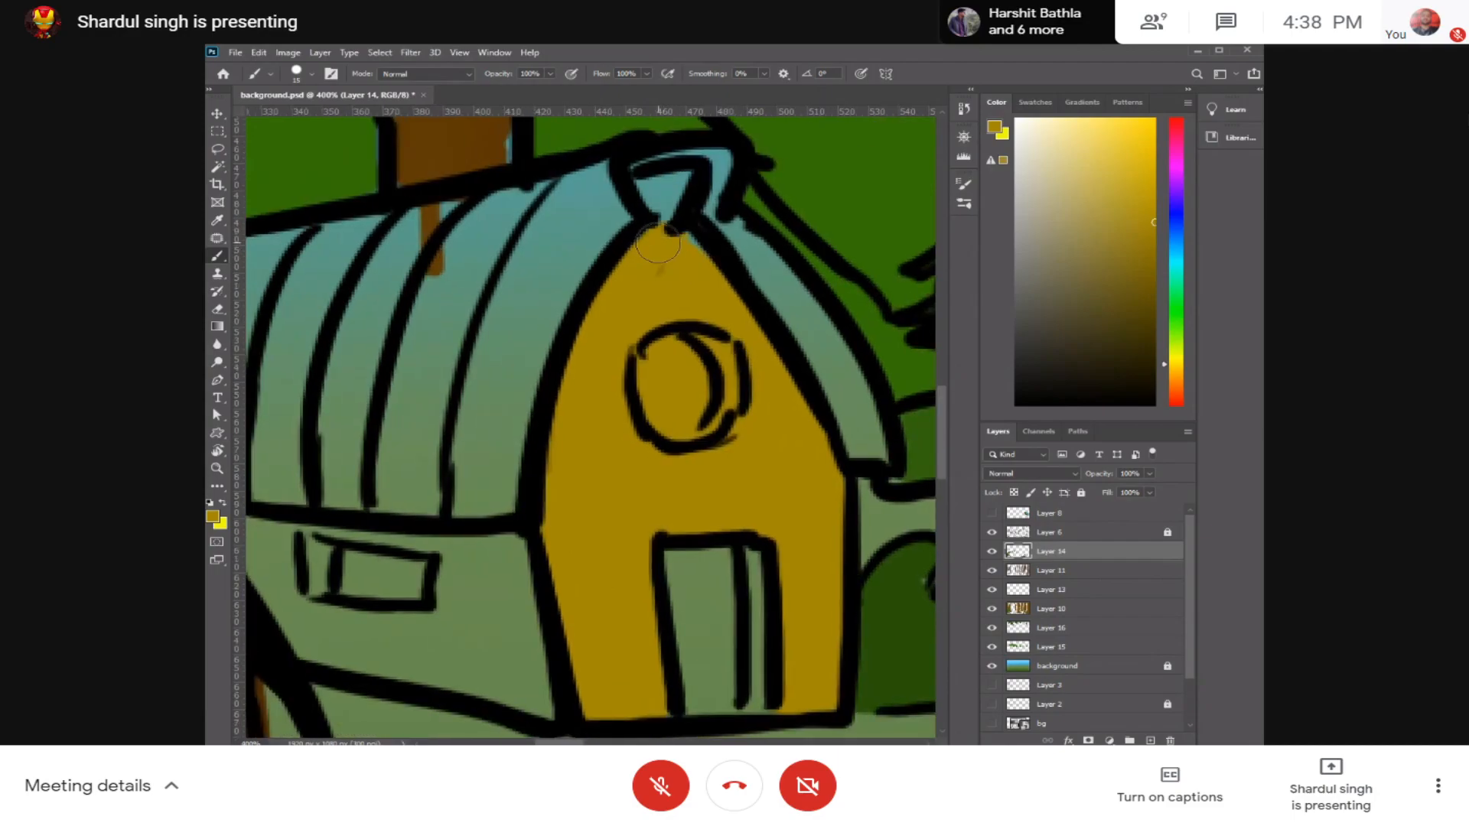
# Step: Fill the narrow strip beside the door and the barn's side wall around its window with golden yellow
pyautogui.moveTo(760, 456); pyautogui.dragTo(760, 368)
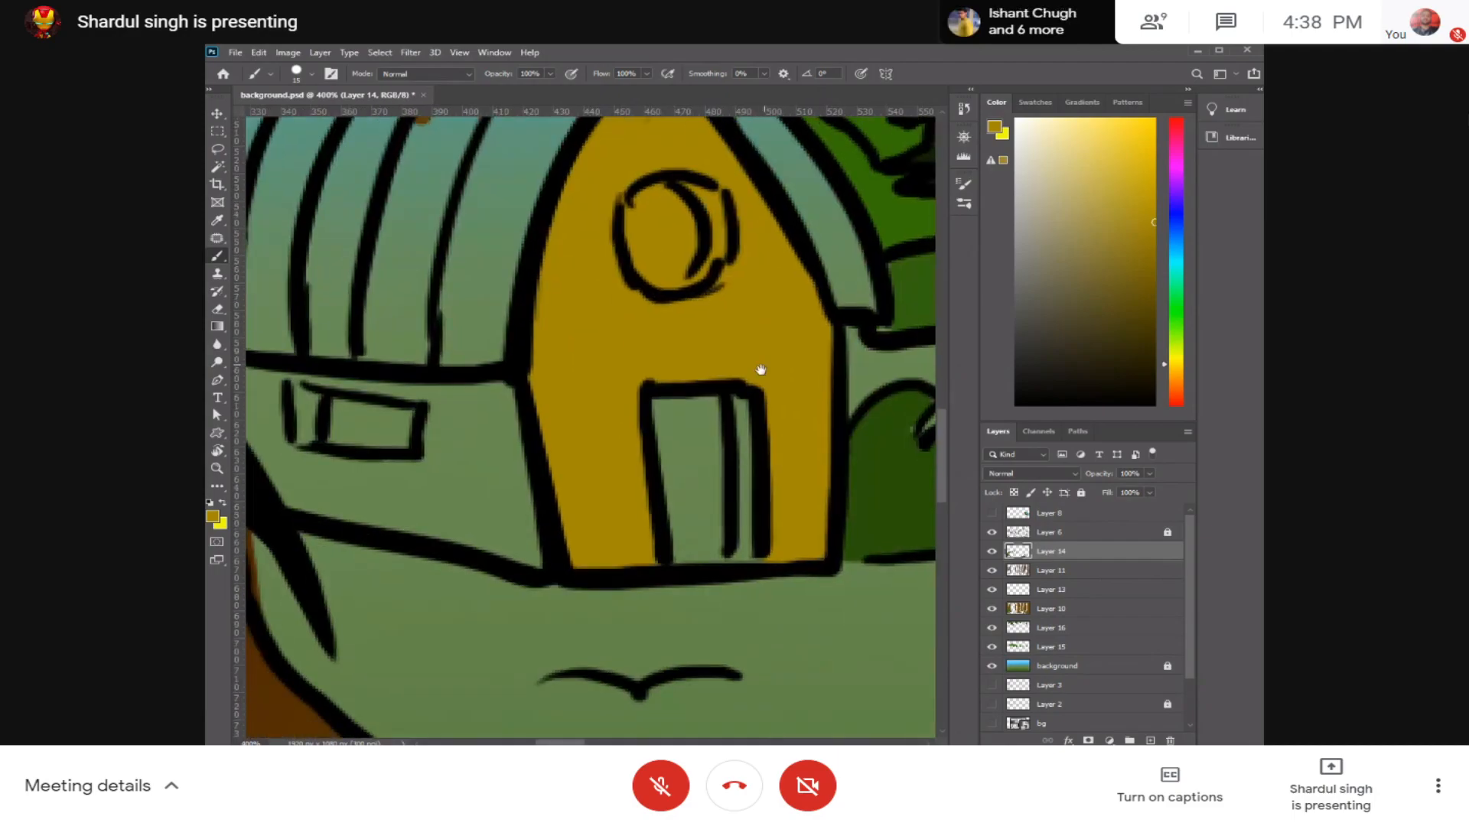
pyautogui.moveTo(727, 420)
pyautogui.mouseDown()
pyautogui.moveTo(777, 393)
pyautogui.moveTo(712, 397)
pyautogui.moveTo(744, 423)
pyautogui.mouseUp()
pyautogui.moveTo(645, 453); pyautogui.dragTo(682, 610)
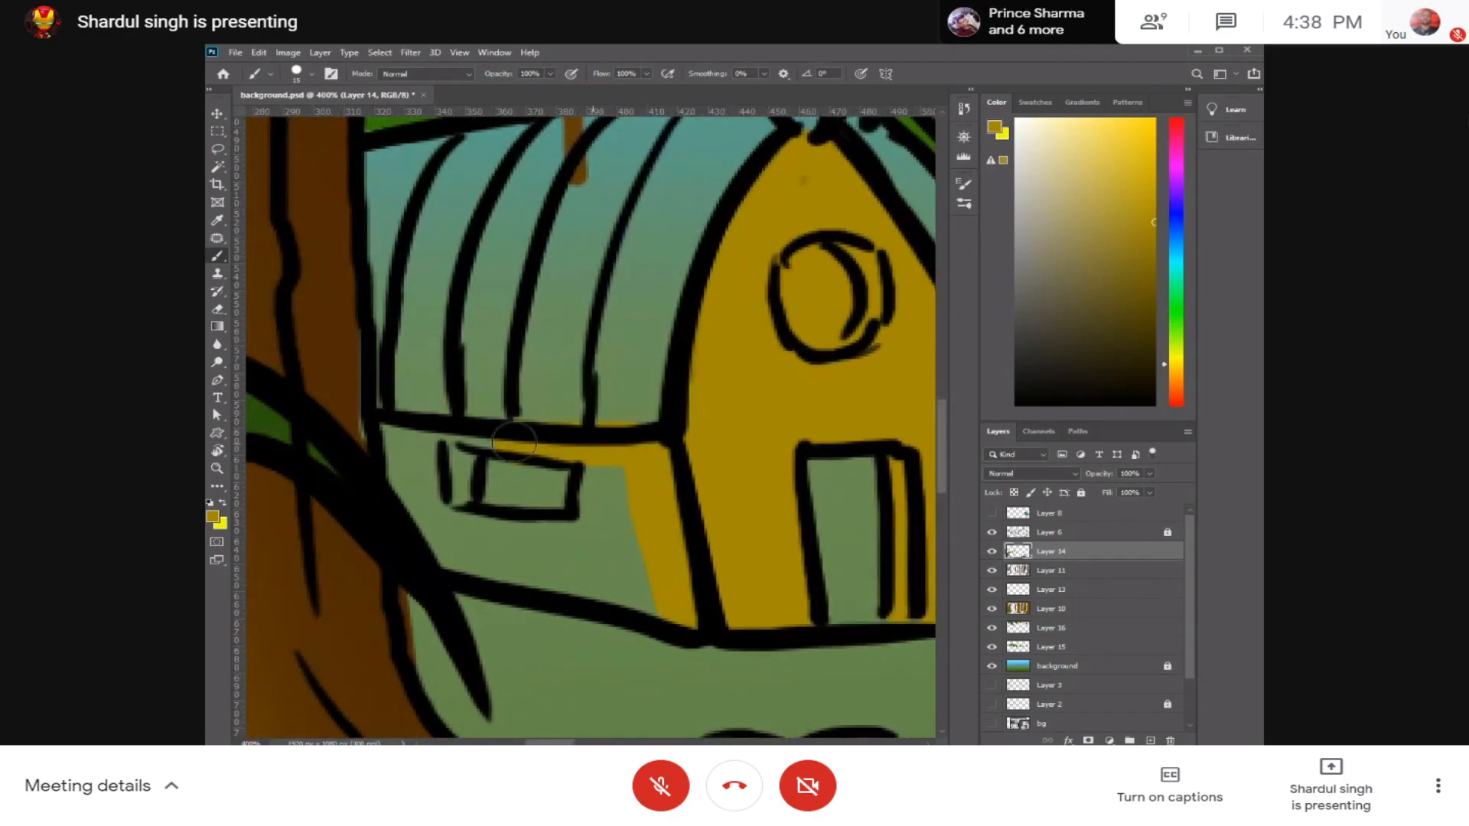
pyautogui.hotkey('ctrl', 'z')
pyautogui.moveTo(396, 430)
pyautogui.mouseDown()
pyautogui.moveTo(657, 465)
pyautogui.moveTo(674, 547)
pyautogui.moveTo(653, 509)
pyautogui.moveTo(658, 571)
pyautogui.moveTo(629, 455)
pyautogui.moveTo(625, 538)
pyautogui.moveTo(597, 460)
pyautogui.moveTo(598, 522)
pyautogui.moveTo(637, 600)
pyautogui.moveTo(523, 566)
pyautogui.moveTo(520, 541)
pyautogui.moveTo(456, 534)
pyautogui.moveTo(445, 468)
pyautogui.moveTo(447, 532)
pyautogui.moveTo(428, 508)
pyautogui.moveTo(420, 437)
pyautogui.moveTo(428, 527)
pyautogui.moveTo(410, 442)
pyautogui.moveTo(396, 448)
pyautogui.moveTo(406, 500)
pyautogui.moveTo(458, 563)
pyautogui.moveTo(633, 589)
pyautogui.mouseUp()
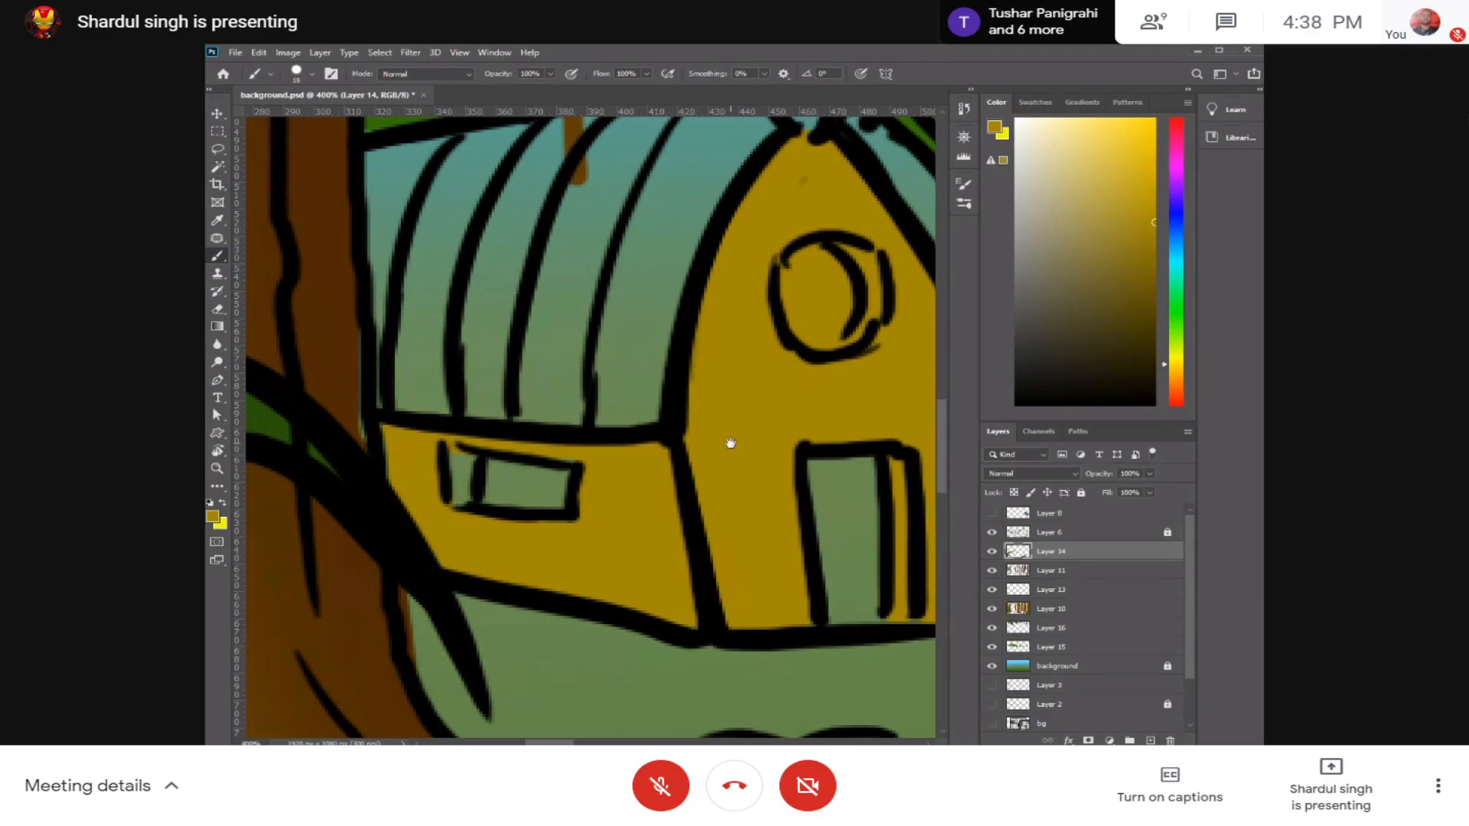
# Step: Choose a dark brown and fill the barn's ribbed roof and the cap at its ridge
pyautogui.moveTo(731, 443); pyautogui.dragTo(619, 581)
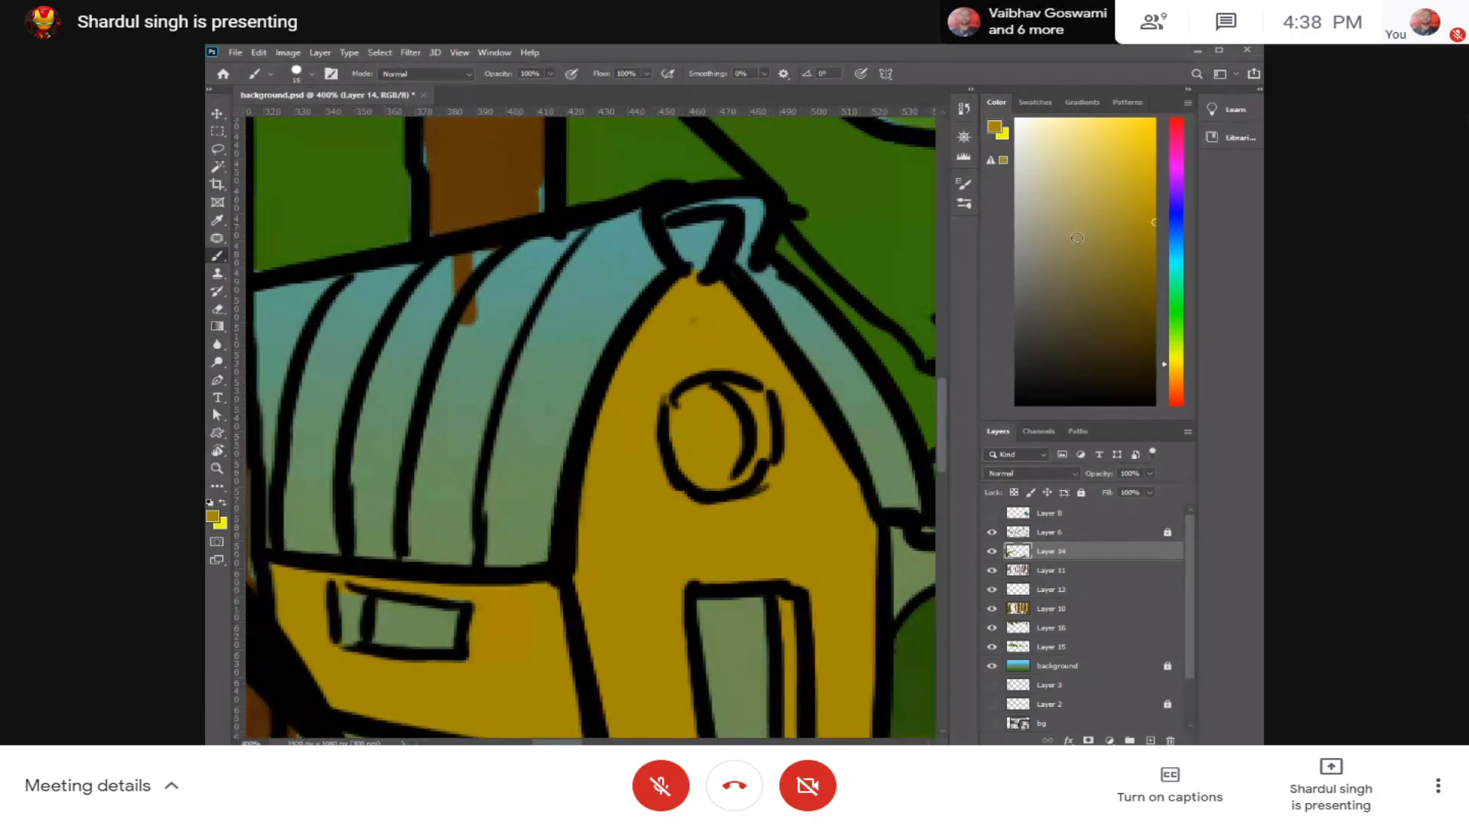
pyautogui.click(1146, 293)
pyautogui.click(1165, 371)
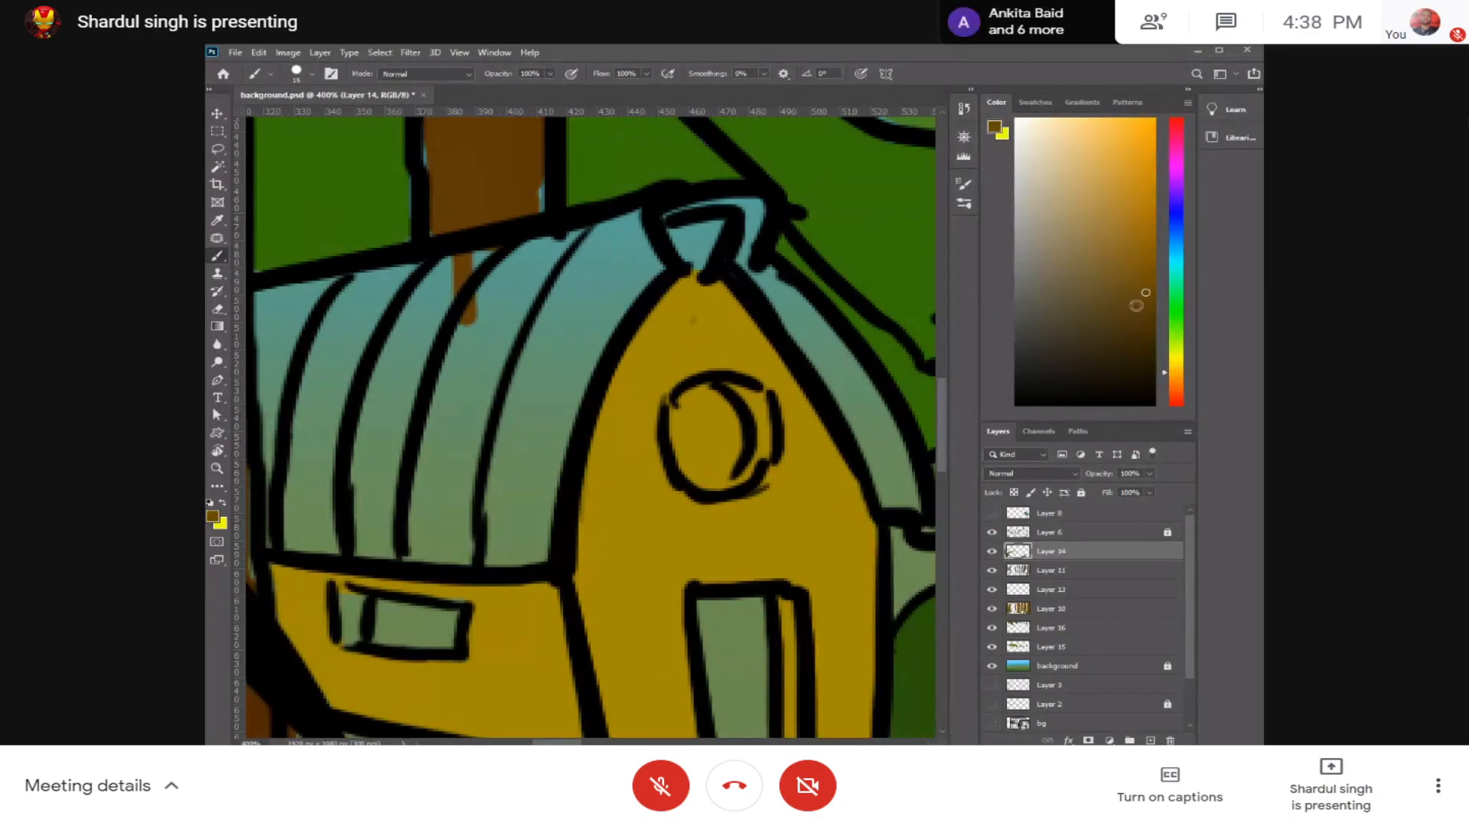
pyautogui.moveTo(584, 319)
pyautogui.mouseDown()
pyautogui.moveTo(571, 400)
pyautogui.moveTo(632, 225)
pyautogui.moveTo(647, 256)
pyautogui.moveTo(610, 230)
pyautogui.moveTo(523, 404)
pyautogui.moveTo(534, 551)
pyautogui.moveTo(579, 246)
pyautogui.moveTo(542, 245)
pyautogui.moveTo(446, 466)
pyautogui.moveTo(564, 237)
pyautogui.moveTo(430, 509)
pyautogui.moveTo(433, 538)
pyautogui.moveTo(406, 407)
pyautogui.moveTo(462, 279)
pyautogui.moveTo(410, 338)
pyautogui.moveTo(370, 508)
pyautogui.moveTo(387, 541)
pyautogui.moveTo(360, 452)
pyautogui.moveTo(568, 414)
pyautogui.mouseUp()
pyautogui.moveTo(545, 251); pyautogui.dragTo(544, 482)
pyautogui.moveTo(590, 270)
pyautogui.mouseDown()
pyautogui.moveTo(514, 508)
pyautogui.moveTo(499, 441)
pyautogui.moveTo(525, 262)
pyautogui.moveTo(496, 350)
pyautogui.moveTo(500, 266)
pyautogui.moveTo(535, 272)
pyautogui.moveTo(495, 362)
pyautogui.moveTo(484, 300)
pyautogui.moveTo(482, 386)
pyautogui.mouseUp()
pyautogui.moveTo(495, 487)
pyautogui.mouseDown()
pyautogui.moveTo(570, 521)
pyautogui.moveTo(492, 510)
pyautogui.moveTo(545, 484)
pyautogui.mouseUp()
pyautogui.hotkey('ctrl', 'z')
# Step: Paint the narrow far slope of the barn roof and the gaps around the ridge cap a darker brown
pyautogui.moveTo(870, 221)
pyautogui.mouseDown()
pyautogui.moveTo(667, 315)
pyautogui.moveTo(712, 283)
pyautogui.moveTo(726, 302)
pyautogui.moveTo(762, 263)
pyautogui.mouseUp()
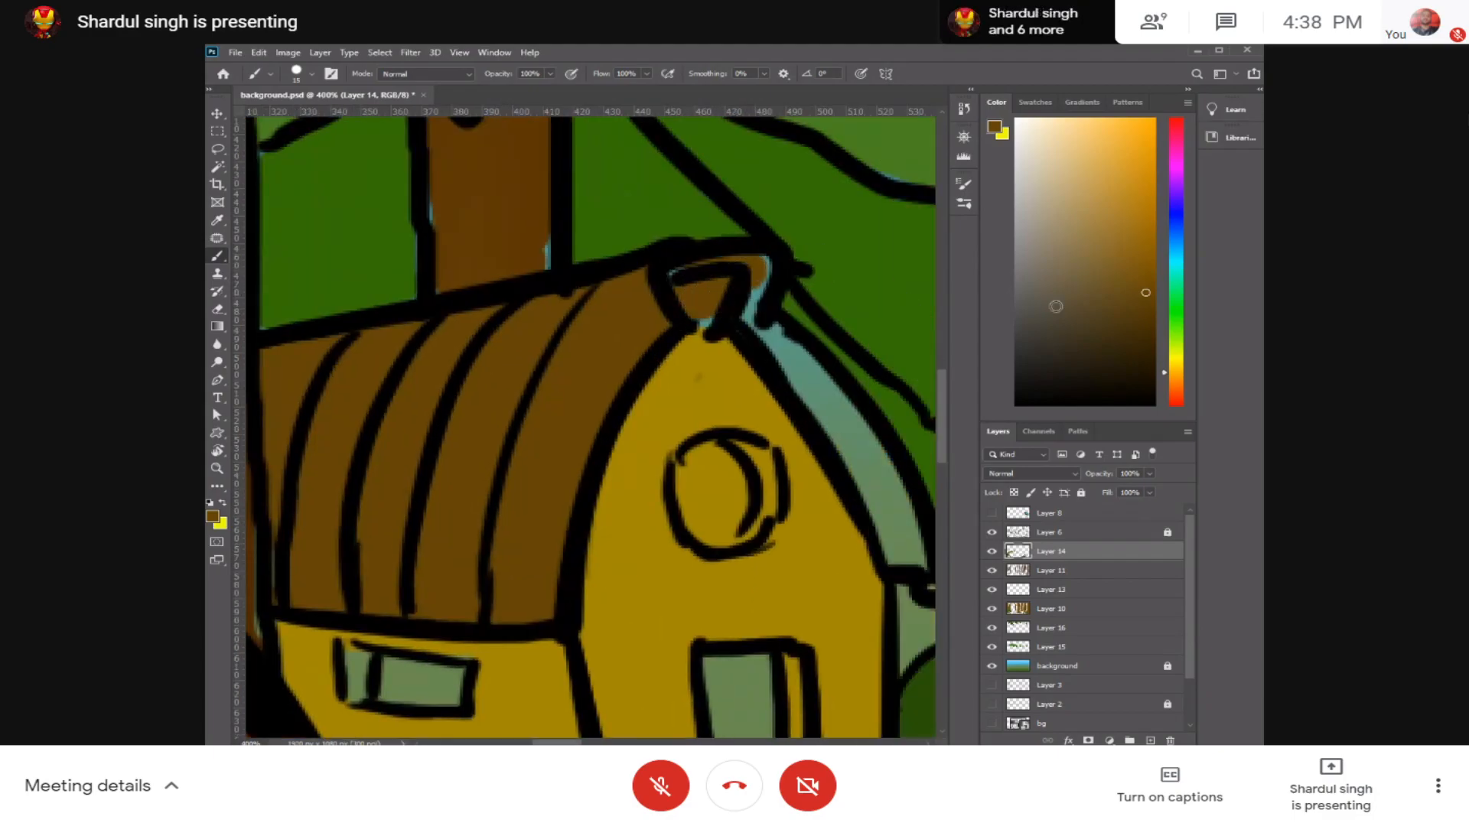
pyautogui.click(1149, 324)
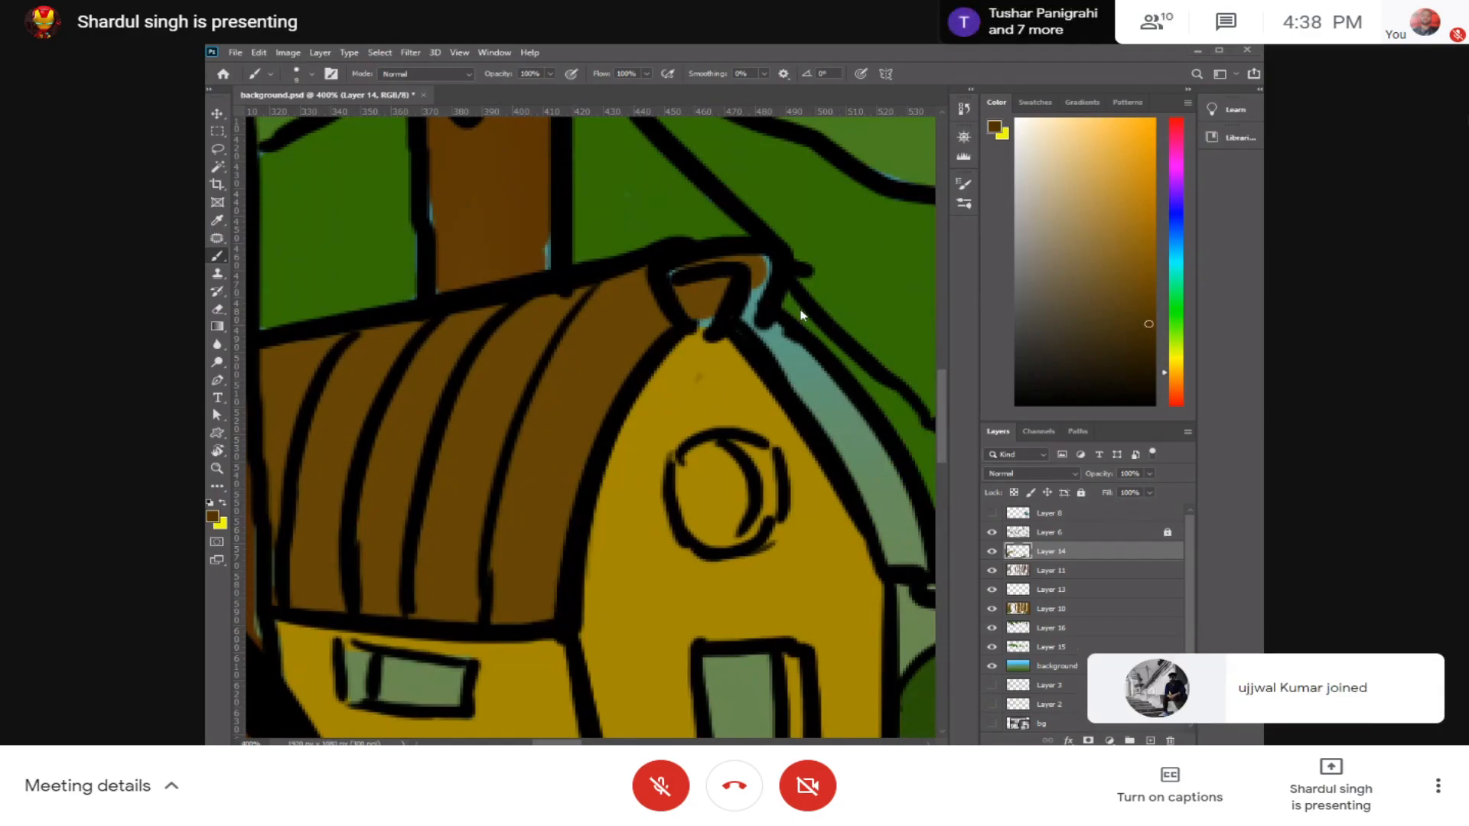
pyautogui.moveTo(765, 256)
pyautogui.mouseDown()
pyautogui.moveTo(743, 311)
pyautogui.moveTo(854, 441)
pyautogui.moveTo(820, 417)
pyautogui.moveTo(851, 443)
pyautogui.moveTo(811, 359)
pyautogui.moveTo(709, 319)
pyautogui.moveTo(759, 430)
pyautogui.moveTo(737, 348)
pyautogui.mouseUp()
pyautogui.click(705, 321)
pyautogui.moveTo(615, 366)
pyautogui.mouseDown()
pyautogui.moveTo(634, 402)
pyautogui.moveTo(629, 433)
pyautogui.mouseUp()
pyautogui.hotkey('ctrl', 'z')
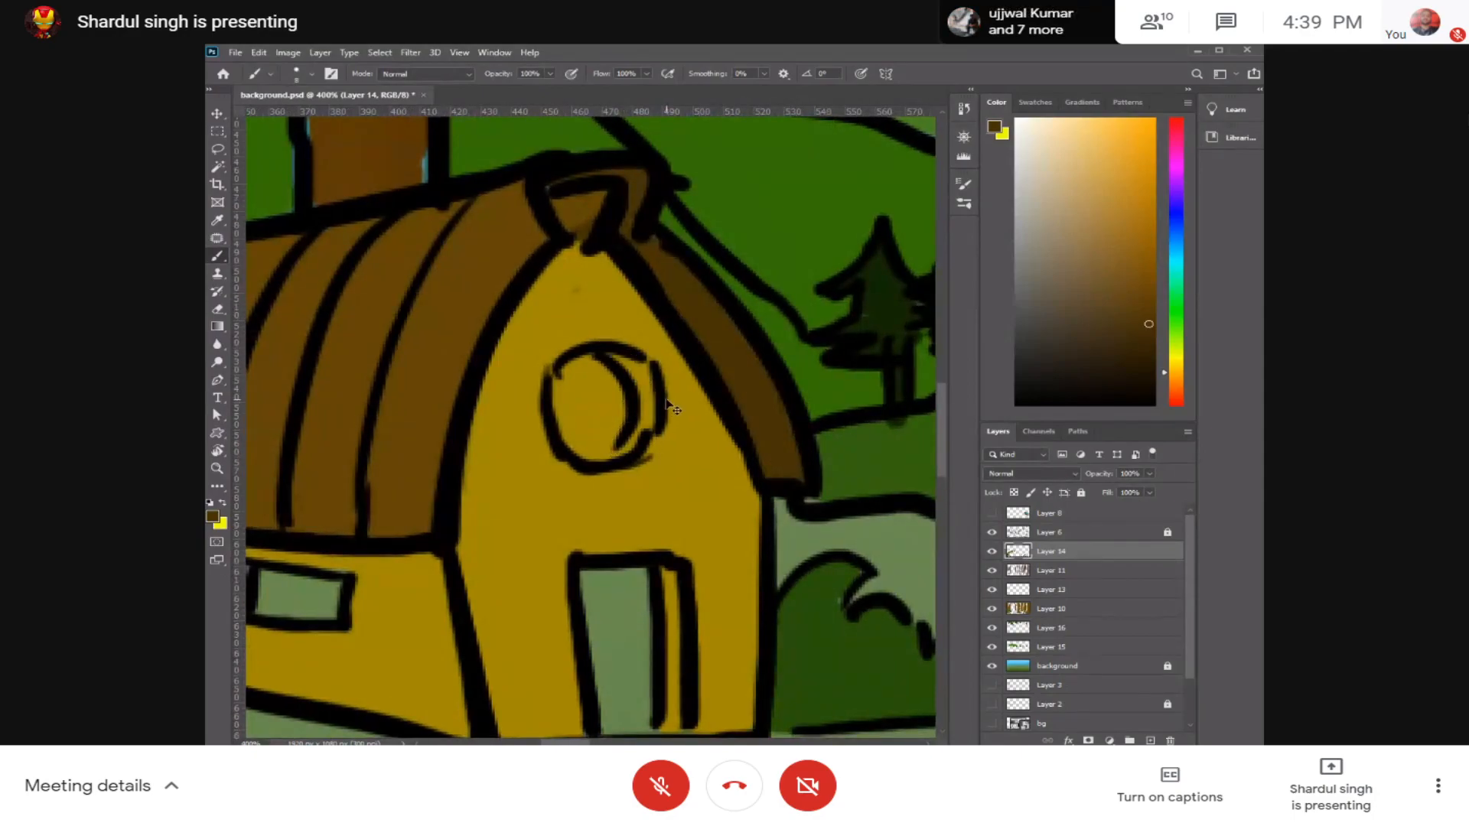
# Step: Paint the barn's round window with a medium brown rim and a darker brown pane
pyautogui.keyDown('alt'); pyautogui.click(673, 396); pyautogui.keyUp('alt')
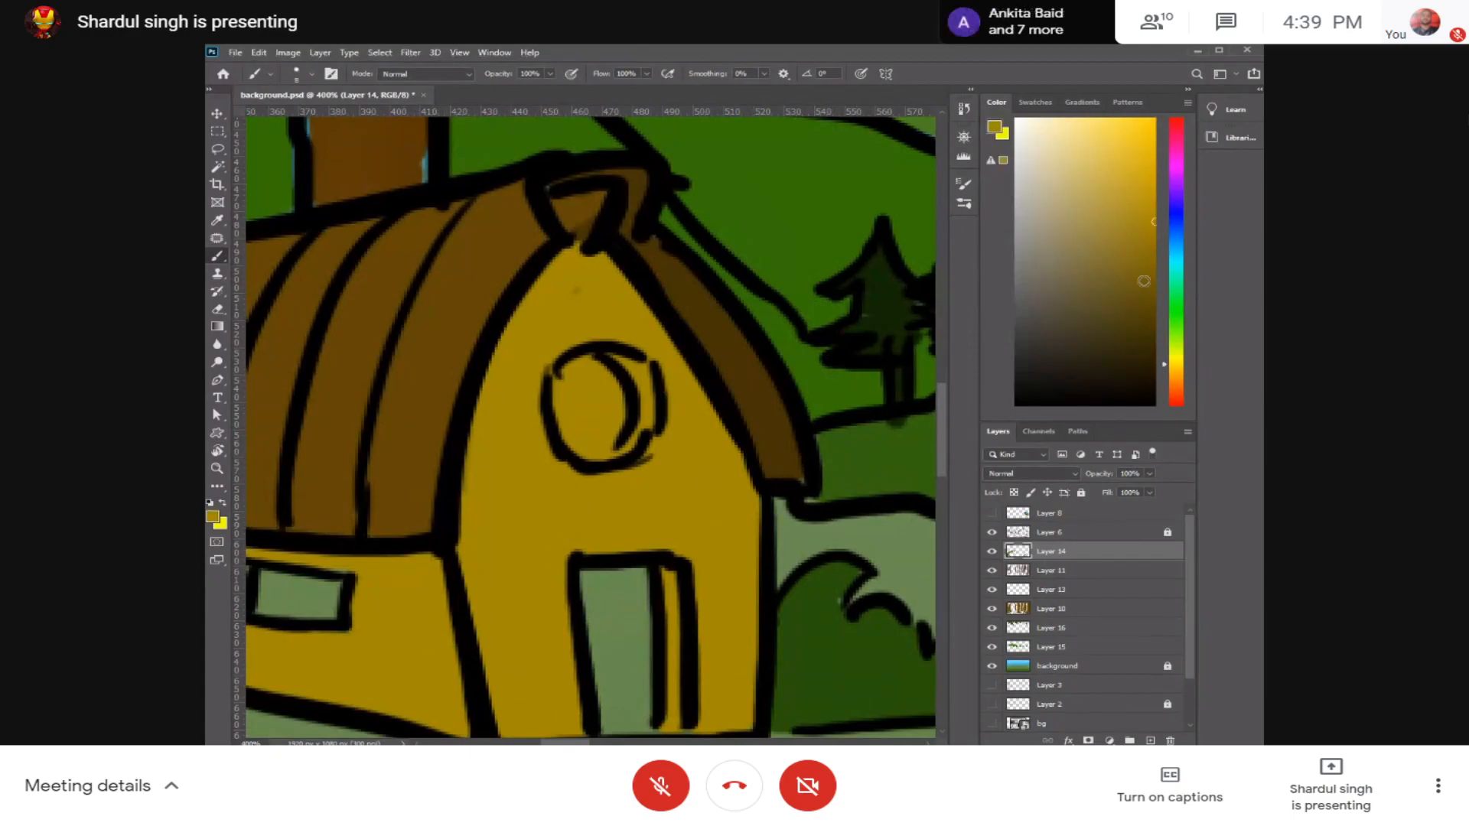
pyautogui.click(1156, 249)
pyautogui.click(1164, 371)
pyautogui.moveTo(622, 354)
pyautogui.mouseDown()
pyautogui.moveTo(647, 438)
pyautogui.moveTo(638, 375)
pyautogui.moveTo(612, 459)
pyautogui.mouseUp()
pyautogui.moveTo(595, 368)
pyautogui.mouseDown()
pyautogui.moveTo(556, 390)
pyautogui.moveTo(562, 411)
pyautogui.mouseUp()
pyautogui.hotkey('ctrl', 'z')
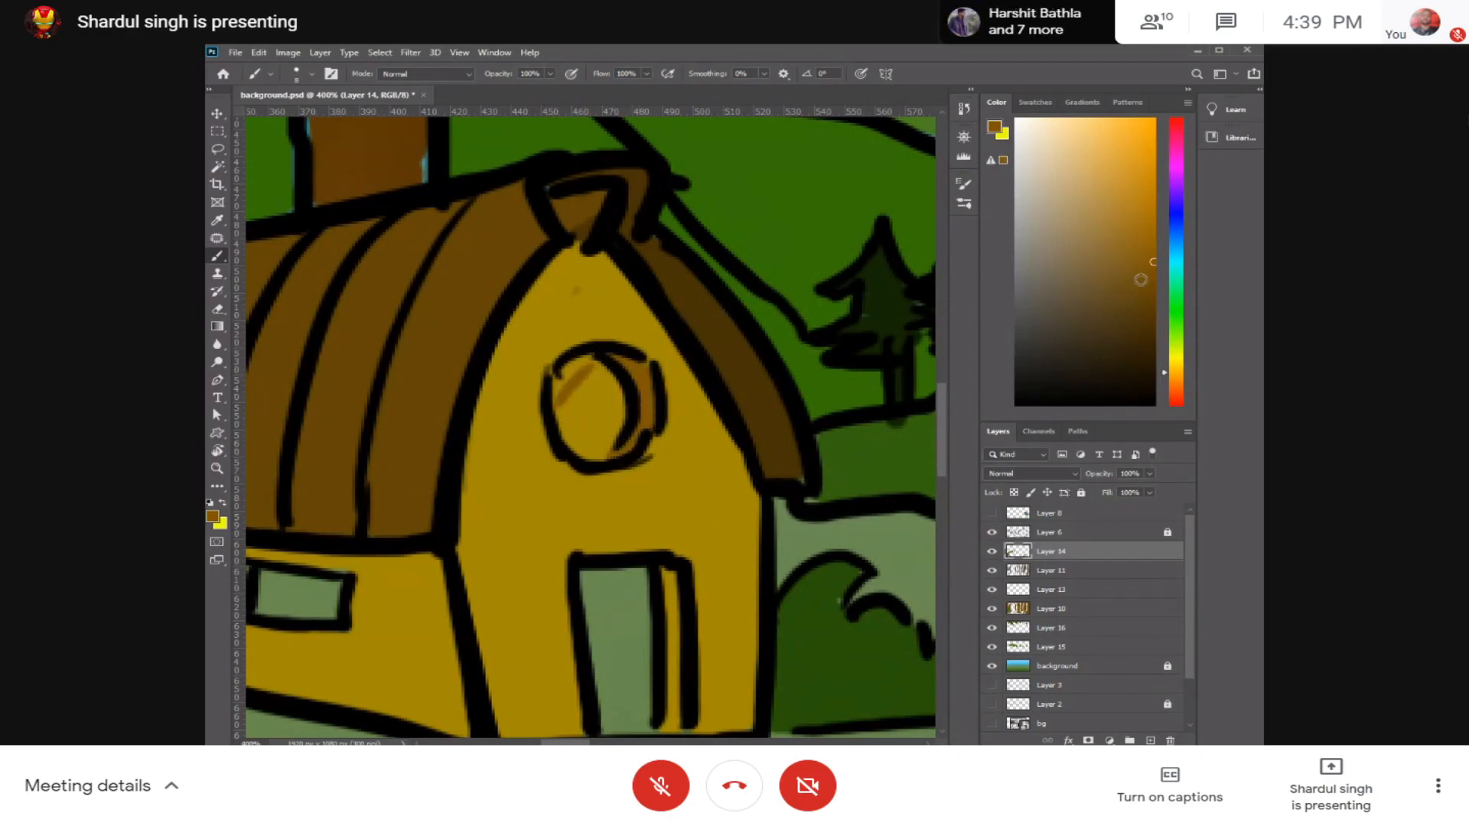
pyautogui.click(1148, 285)
pyautogui.moveTo(588, 371)
pyautogui.mouseDown()
pyautogui.moveTo(574, 442)
pyautogui.moveTo(594, 380)
pyautogui.moveTo(611, 403)
pyautogui.moveTo(595, 449)
pyautogui.moveTo(592, 425)
pyautogui.moveTo(640, 375)
pyautogui.moveTo(663, 189)
pyautogui.mouseUp()
# Step: Fill the barn door panel with the same dark brown, redoing the first stroke
pyautogui.moveTo(656, 378); pyautogui.dragTo(656, 322)
pyautogui.moveTo(616, 272); pyautogui.dragTo(632, 353)
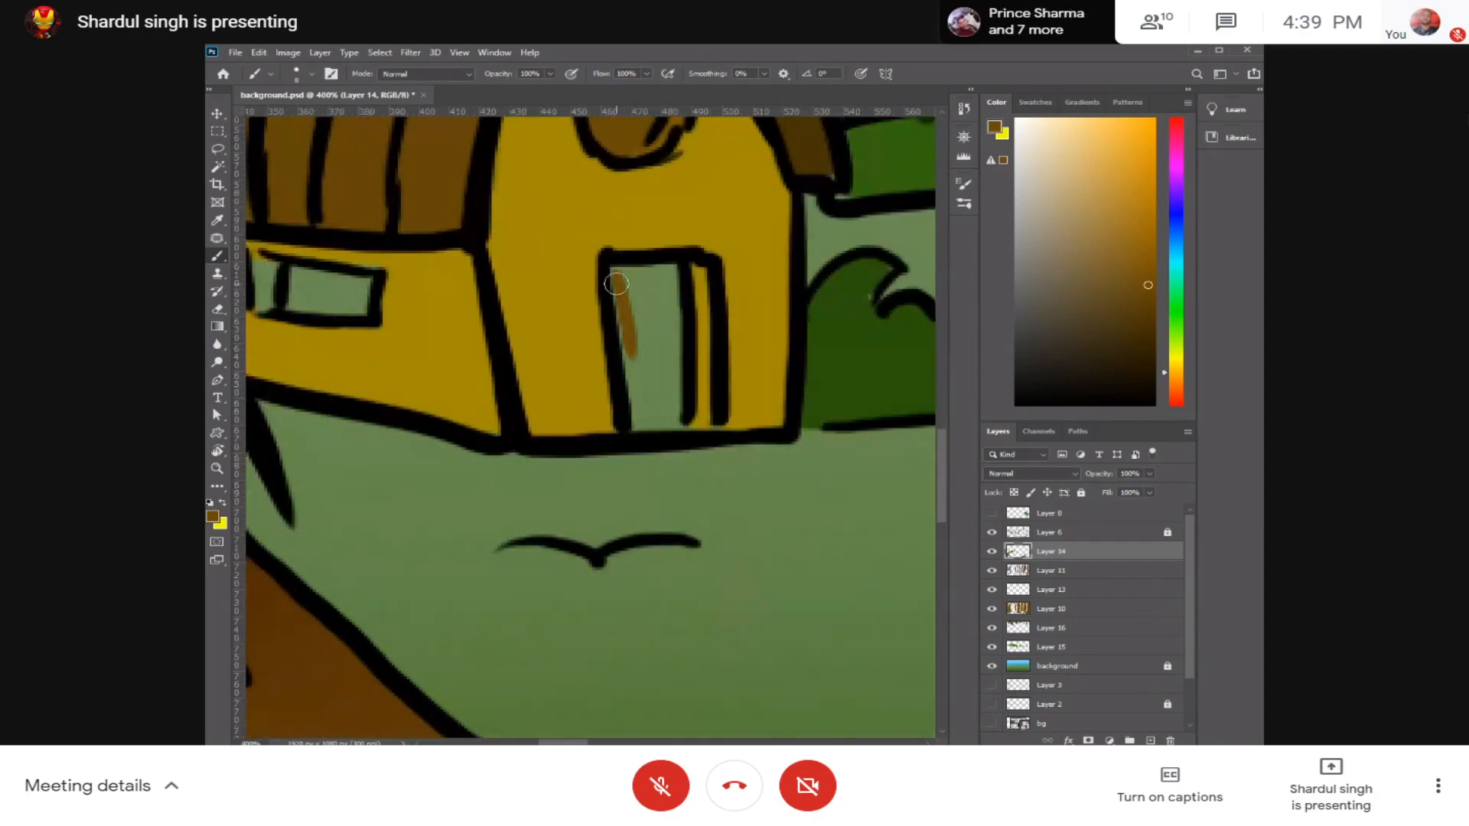
pyautogui.press('z')
pyautogui.hotkey('ctrl', 'z')
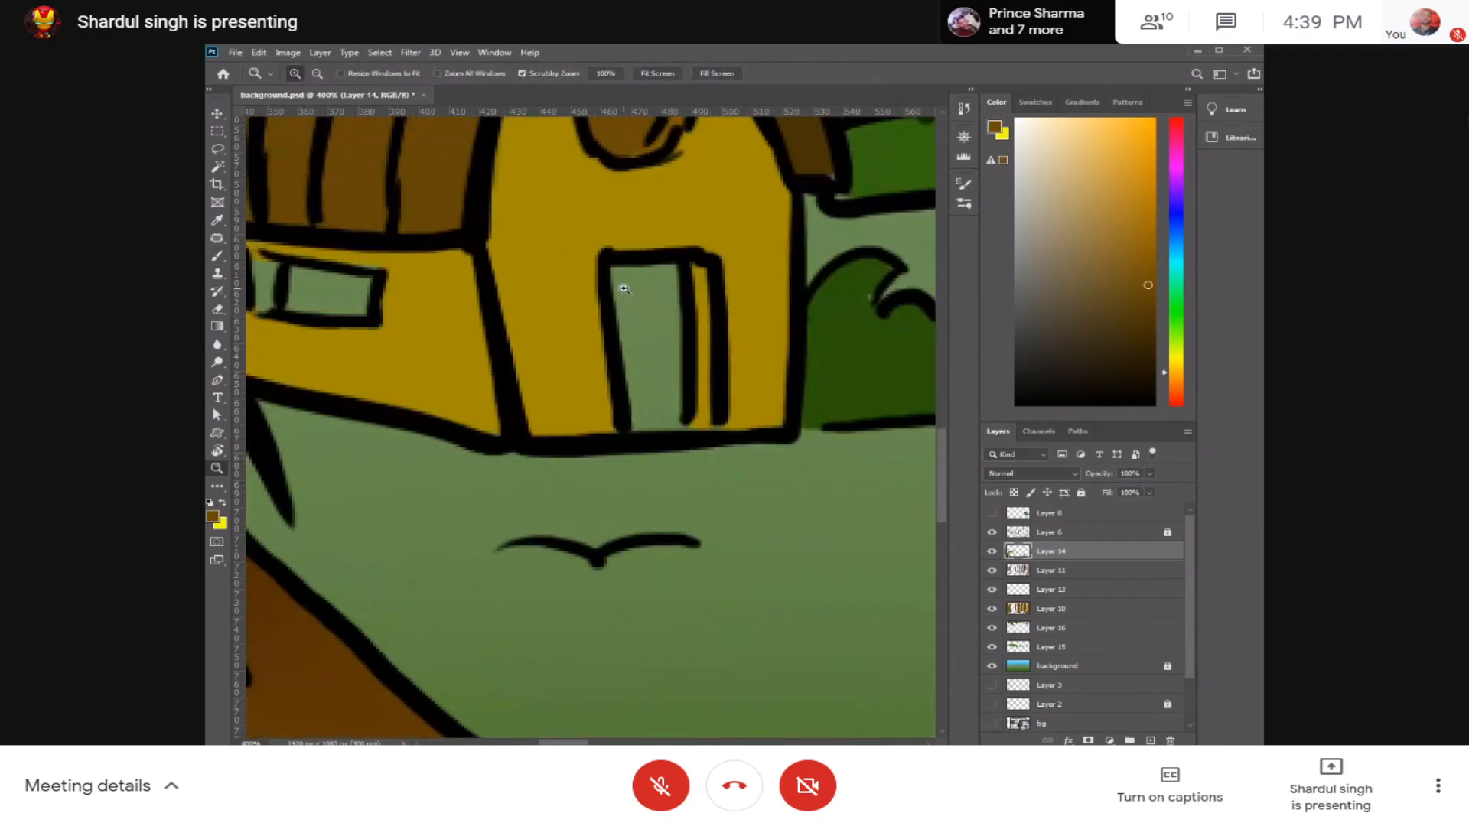
pyautogui.press('b')
pyautogui.moveTo(621, 277)
pyautogui.mouseDown()
pyautogui.moveTo(644, 354)
pyautogui.moveTo(623, 272)
pyautogui.moveTo(635, 372)
pyautogui.moveTo(613, 271)
pyautogui.moveTo(658, 270)
pyautogui.moveTo(666, 369)
pyautogui.moveTo(644, 309)
pyautogui.moveTo(658, 335)
pyautogui.moveTo(665, 277)
pyautogui.moveTo(668, 415)
pyautogui.moveTo(643, 411)
pyautogui.moveTo(639, 425)
pyautogui.moveTo(670, 426)
pyautogui.mouseUp()
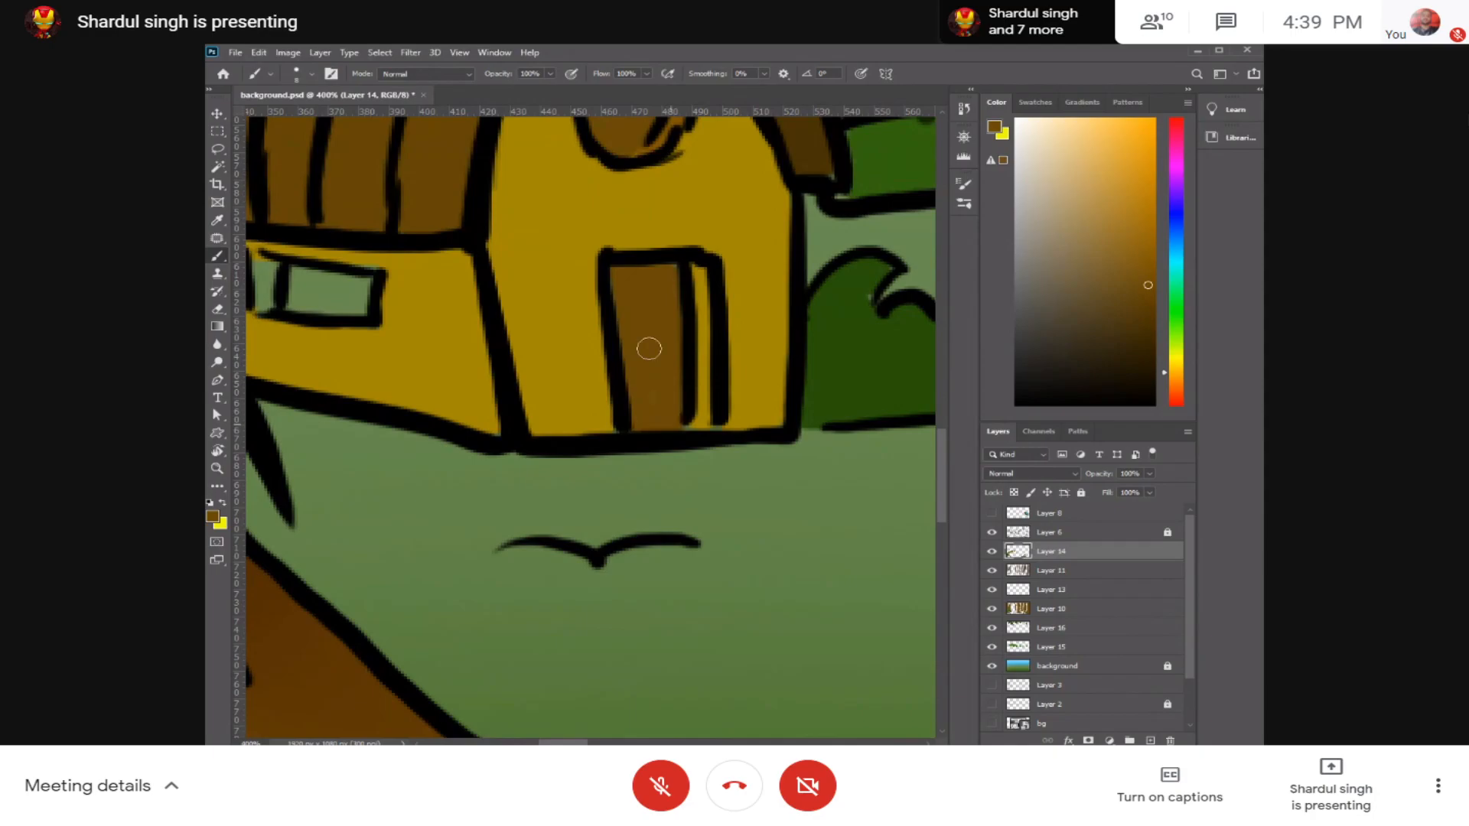
# Step: Fill both panes of the barn's side window with brown, then resample the golden wall colour
pyautogui.press('space')
pyautogui.moveTo(636, 334); pyautogui.dragTo(743, 377)
pyautogui.moveTo(422, 333)
pyautogui.mouseDown()
pyautogui.moveTo(402, 326)
pyautogui.moveTo(467, 317)
pyautogui.moveTo(459, 348)
pyautogui.moveTo(419, 344)
pyautogui.moveTo(453, 344)
pyautogui.mouseUp()
pyautogui.keyDown('alt'); pyautogui.click(788, 137); pyautogui.keyUp('alt')
pyautogui.moveTo(379, 325)
pyautogui.mouseDown()
pyautogui.moveTo(369, 311)
pyautogui.moveTo(370, 339)
pyautogui.moveTo(373, 308)
pyautogui.moveTo(375, 352)
pyautogui.mouseUp()
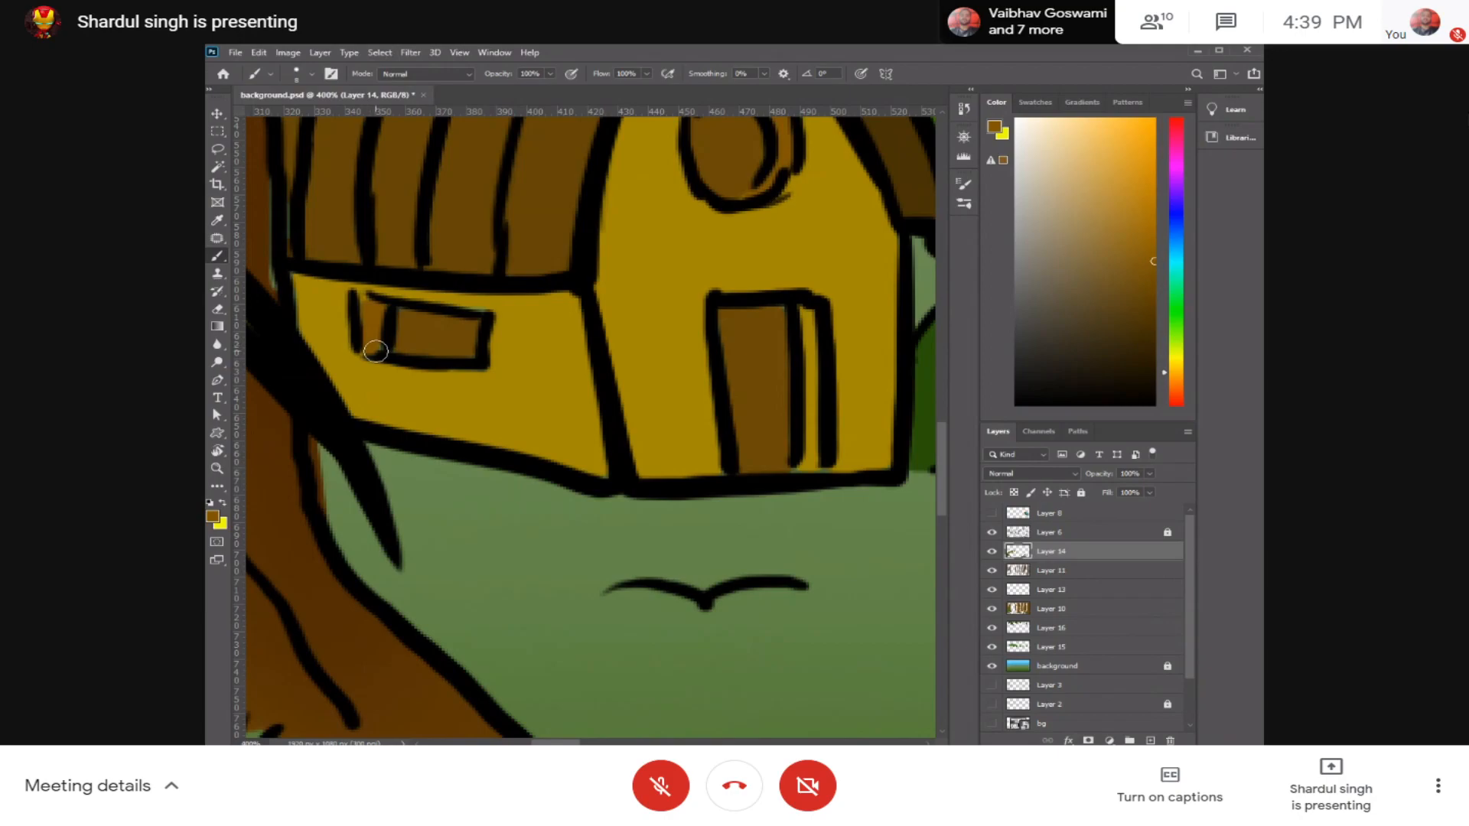
pyautogui.keyDown('alt'); pyautogui.click(491, 307); pyautogui.keyUp('alt')
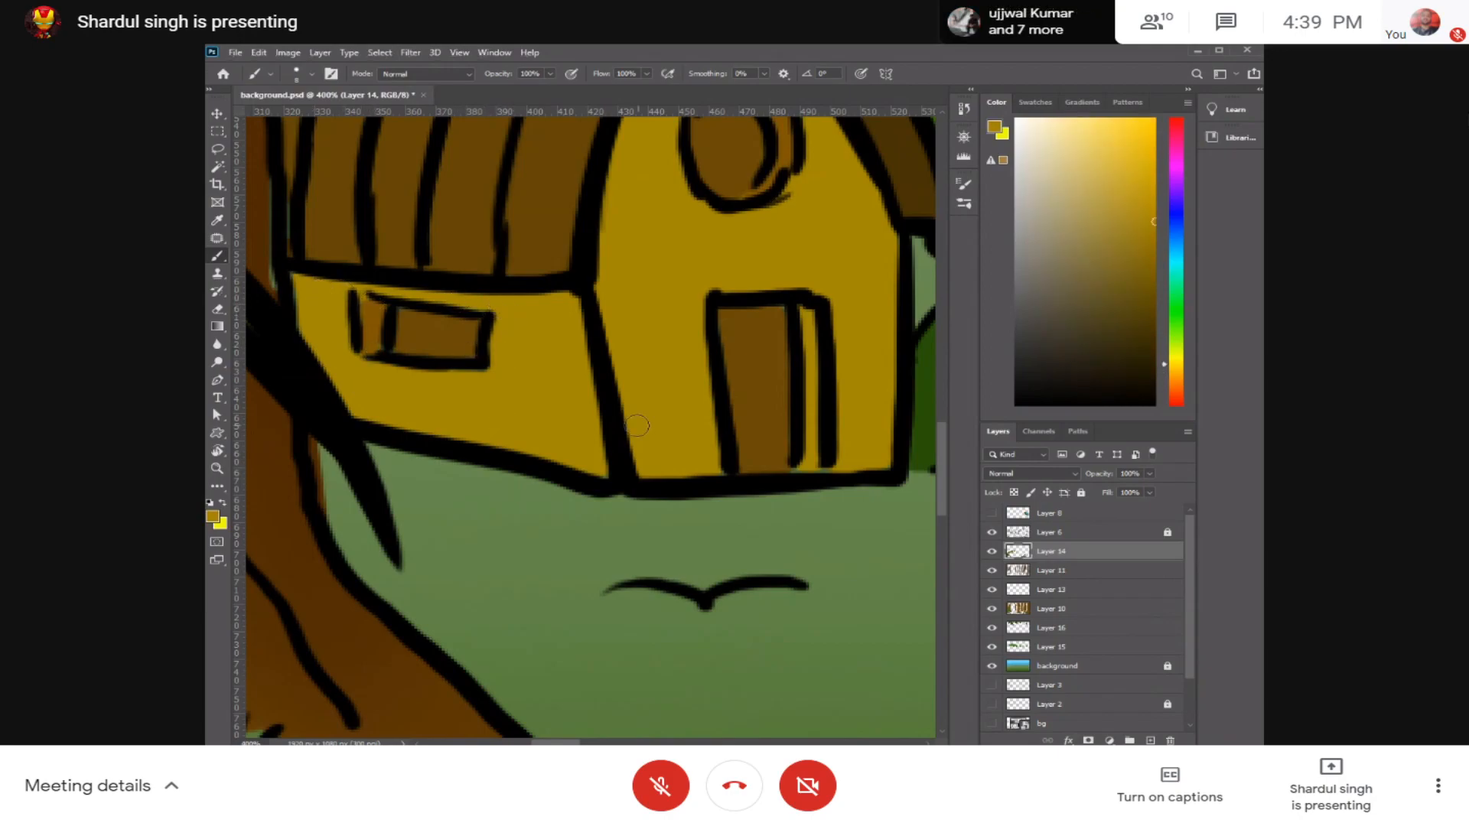
# Step: Load the painted area of Layer 15, the distant hills, as a selection while keeping Layer 14 active
pyautogui.scroll(-7, 786, 380)
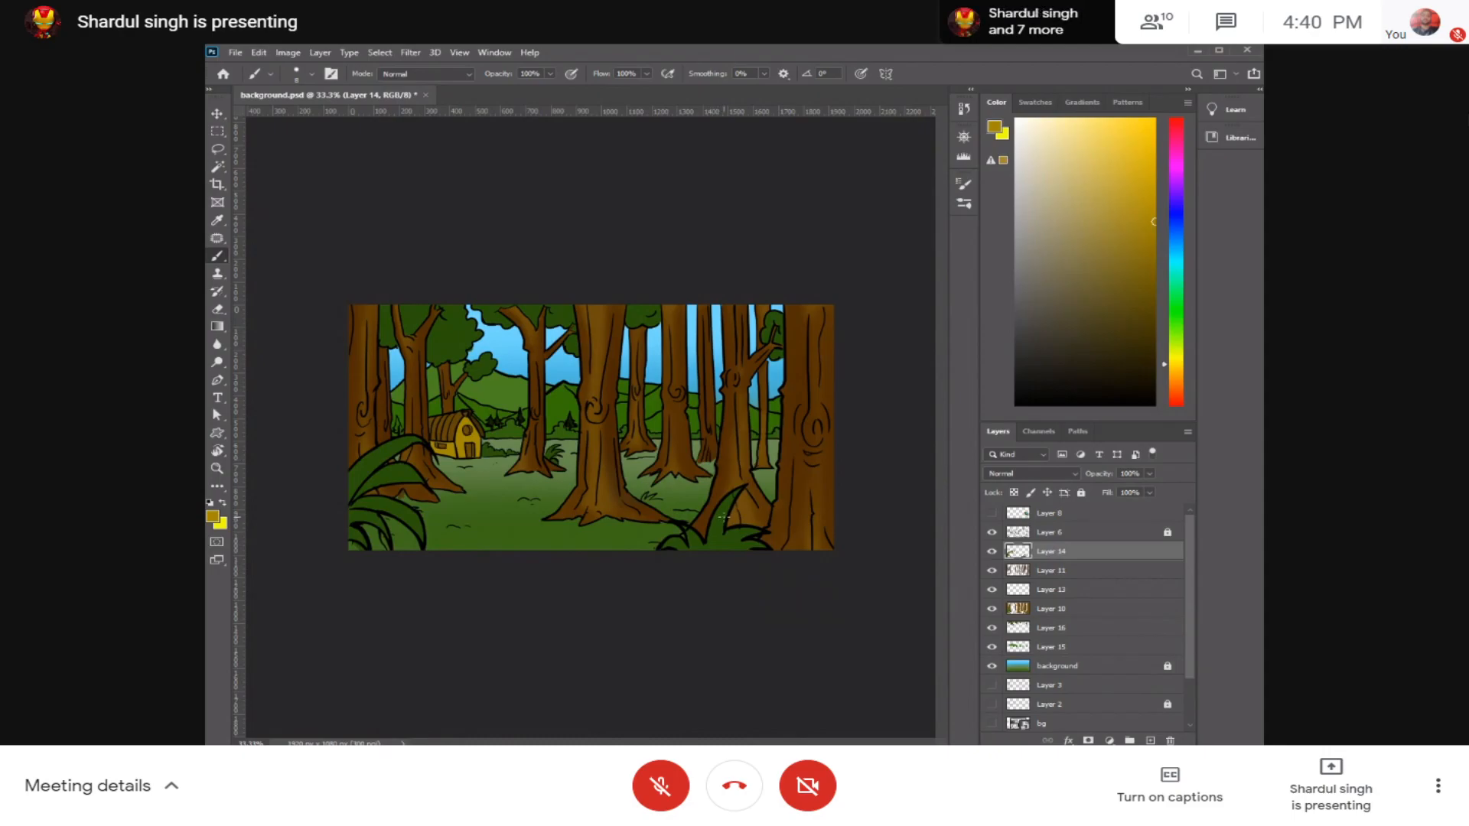
pyautogui.keyDown('ctrl'); pyautogui.click(1018, 649); pyautogui.keyUp('ctrl')
pyautogui.hotkey('ctrl', '+')
pyautogui.hotkey('ctrl', '+')
pyautogui.moveTo(573, 430); pyautogui.dragTo(770, 501)
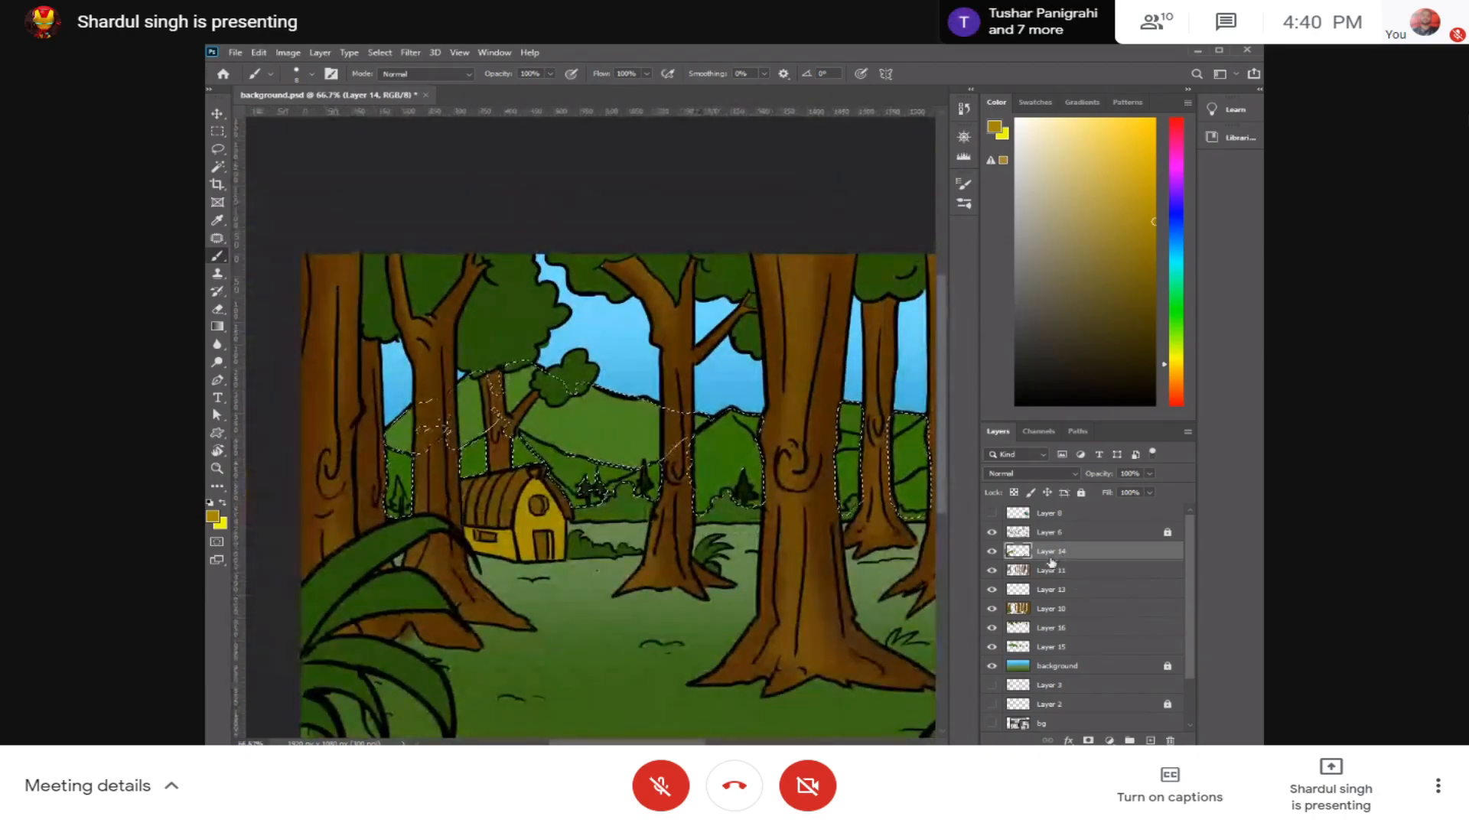
pyautogui.hotkey('ctrl', 'shift', 'n')
pyautogui.press('Return')
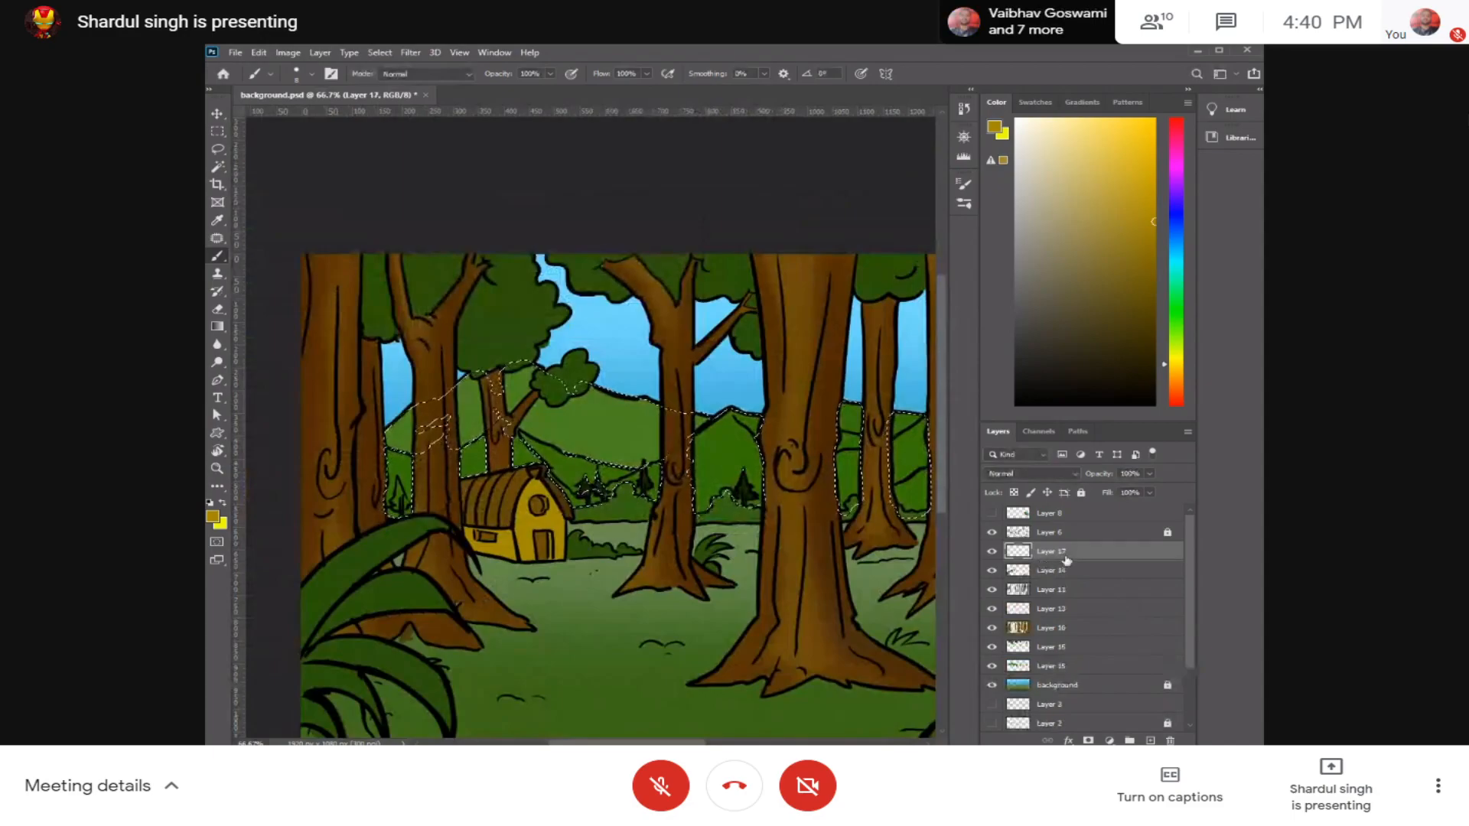
pyautogui.hotkey('ctrl', 'z')
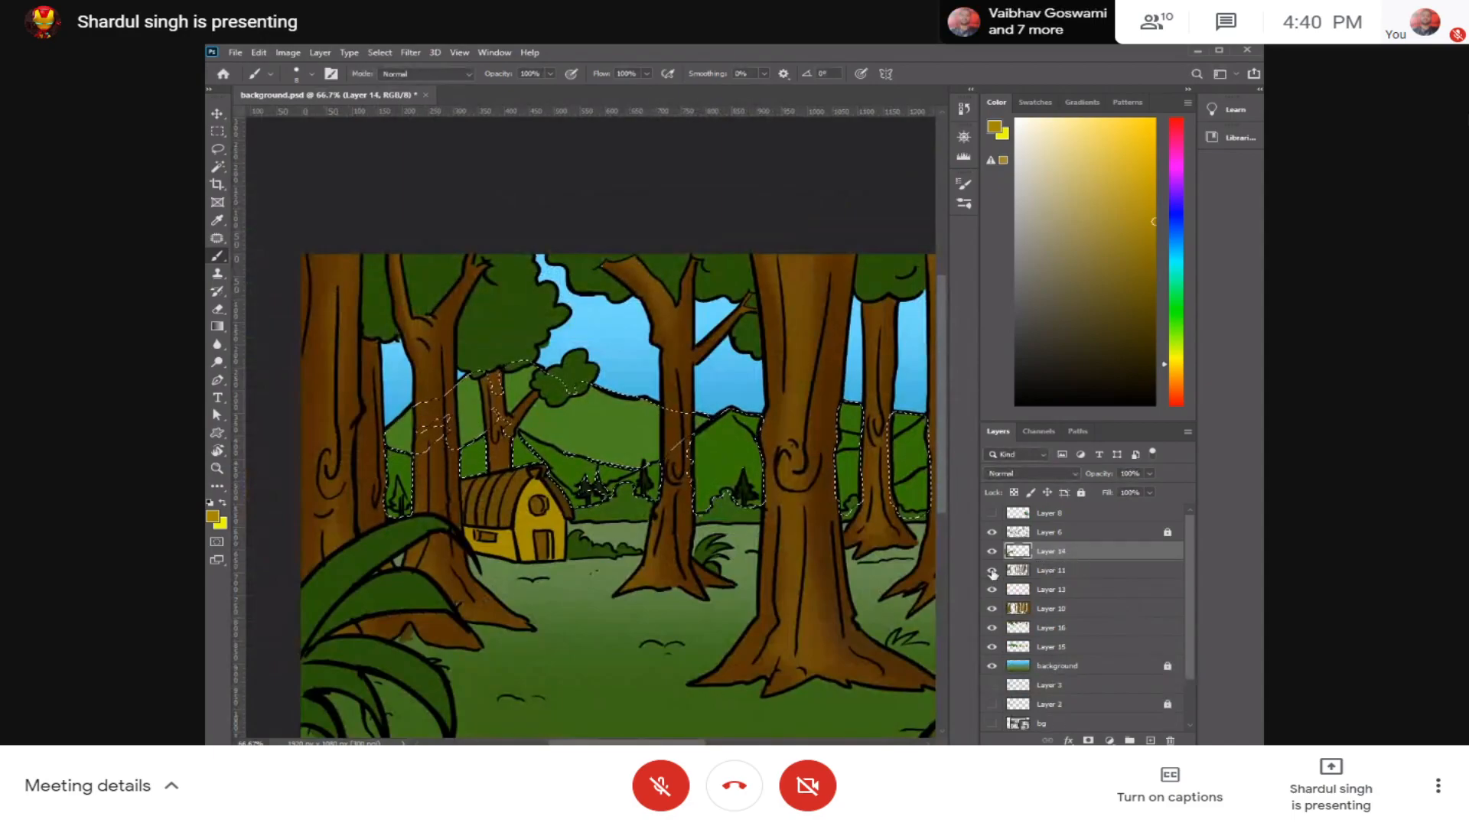
pyautogui.click(992, 552)
pyautogui.click(992, 552)
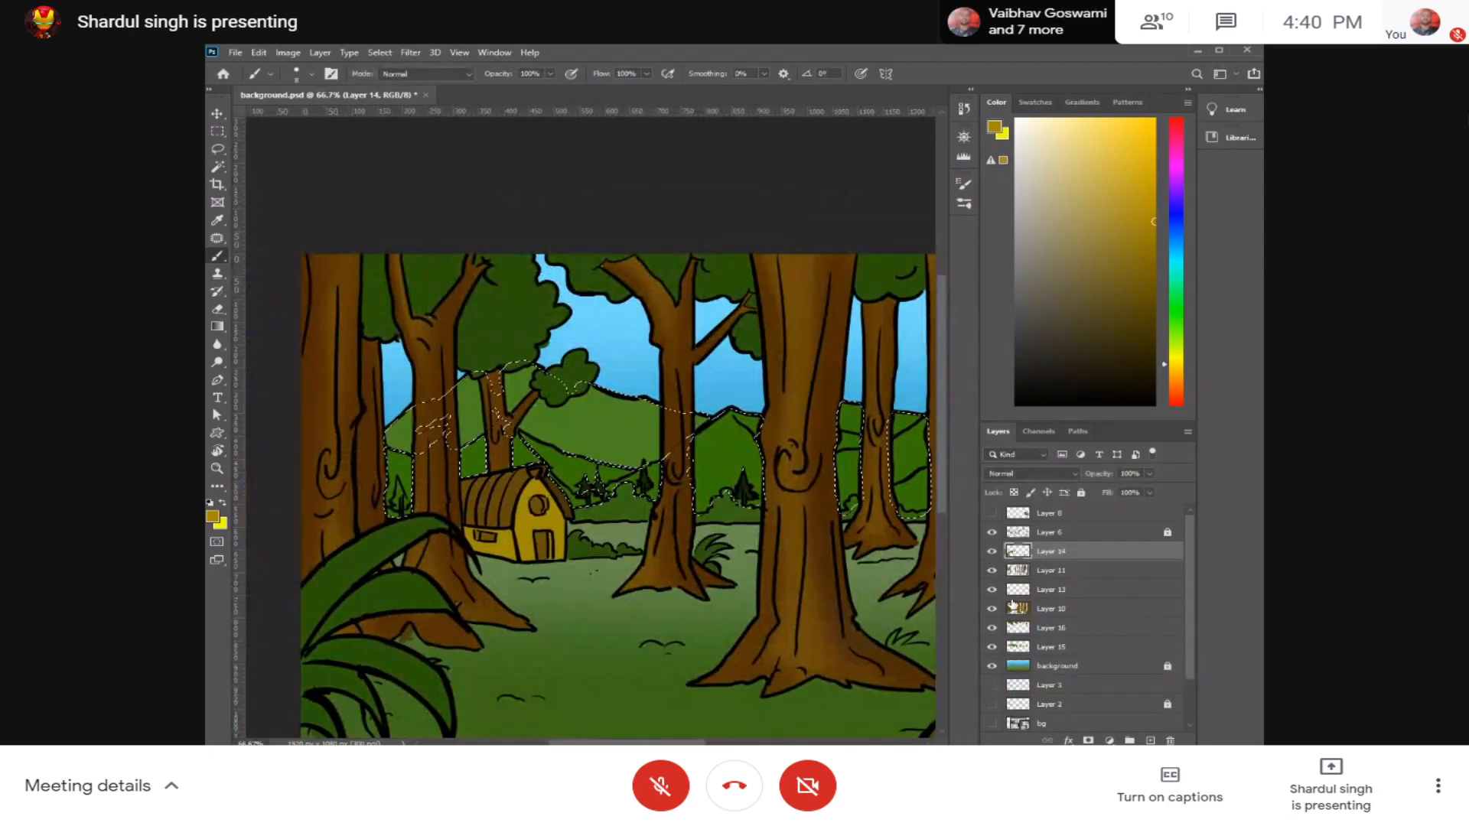
# Step: Add a new empty layer directly above Layer 15, keeping the hill selection active
pyautogui.click(1005, 647)
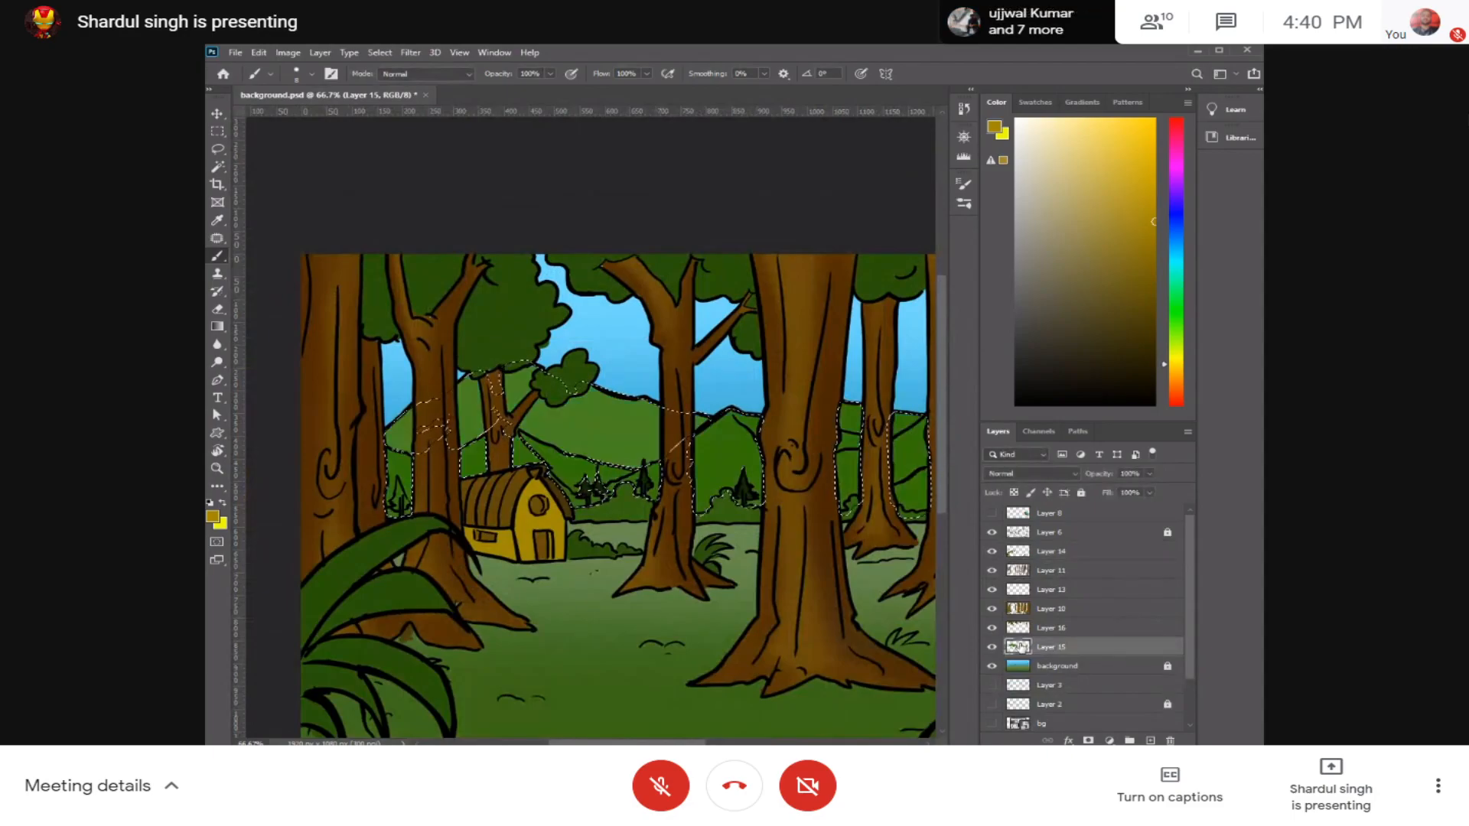
pyautogui.hotkey('ctrl', 'shift', 'n')
pyautogui.press('Return')
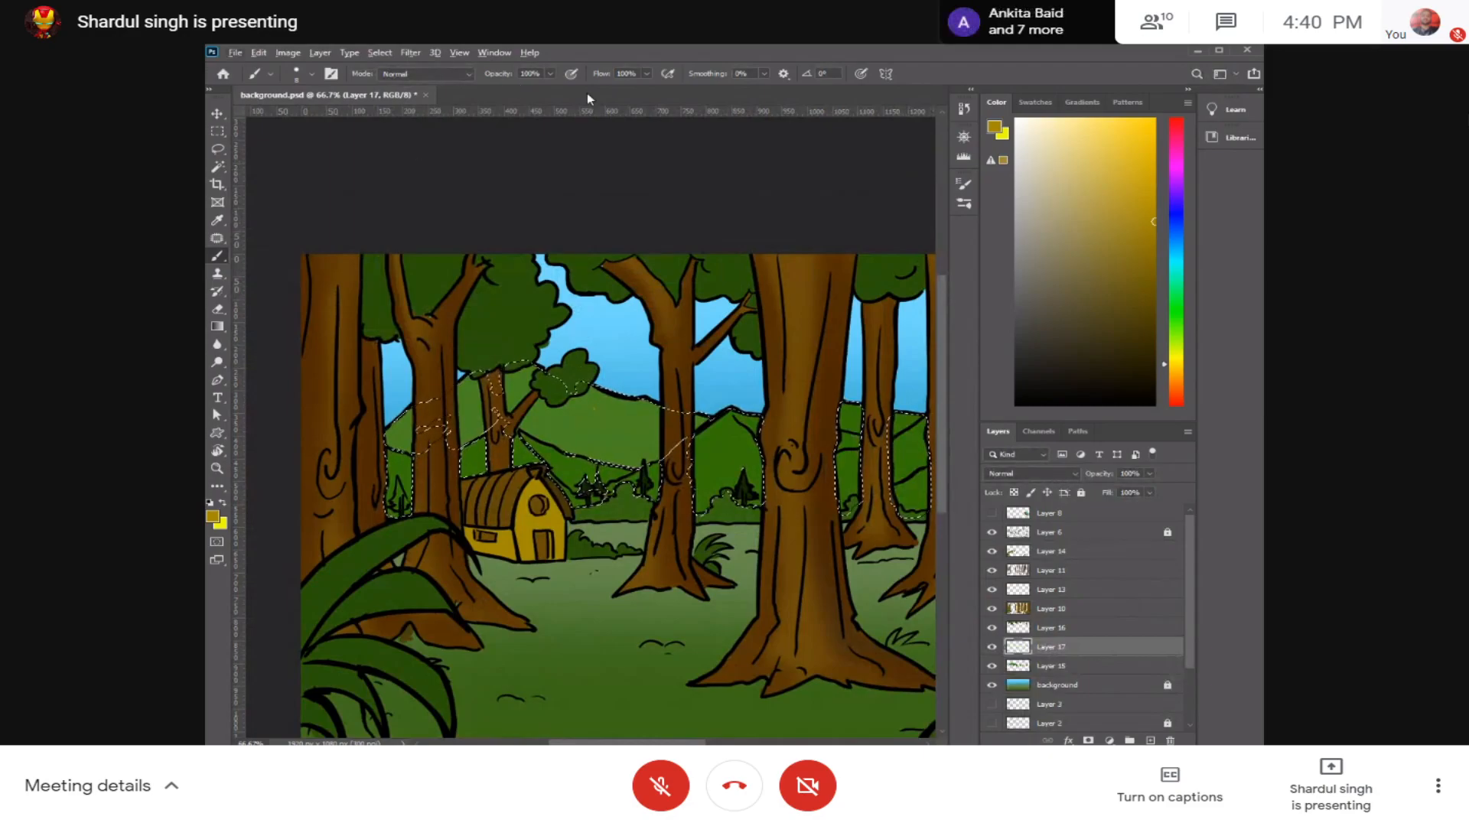
# Step: Turn on pen pressure for opacity and choose the Soft Round Pressure Opacity brush, undoing the test stroke
pyautogui.click(571, 74)
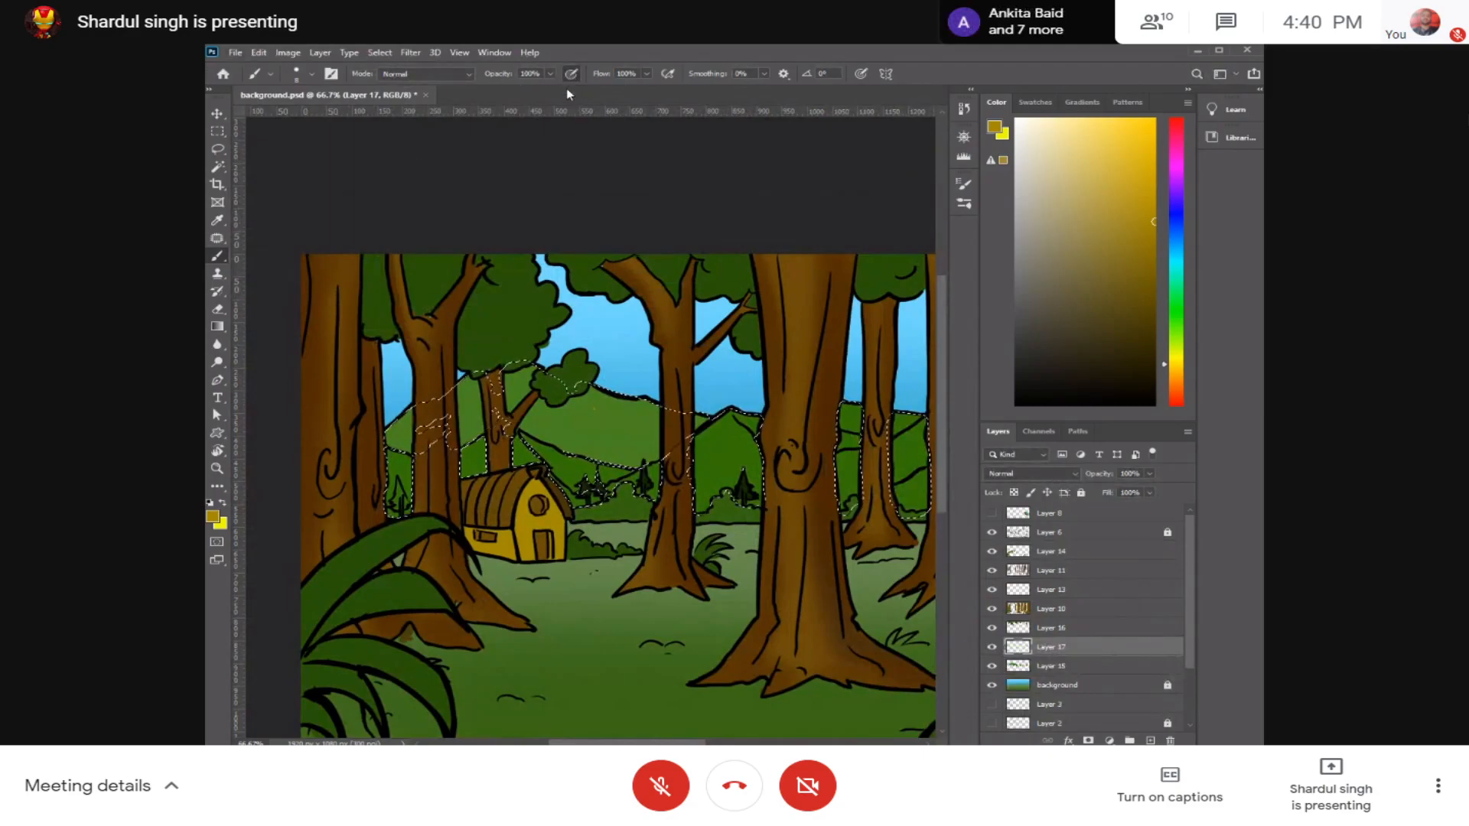
pyautogui.click(300, 75)
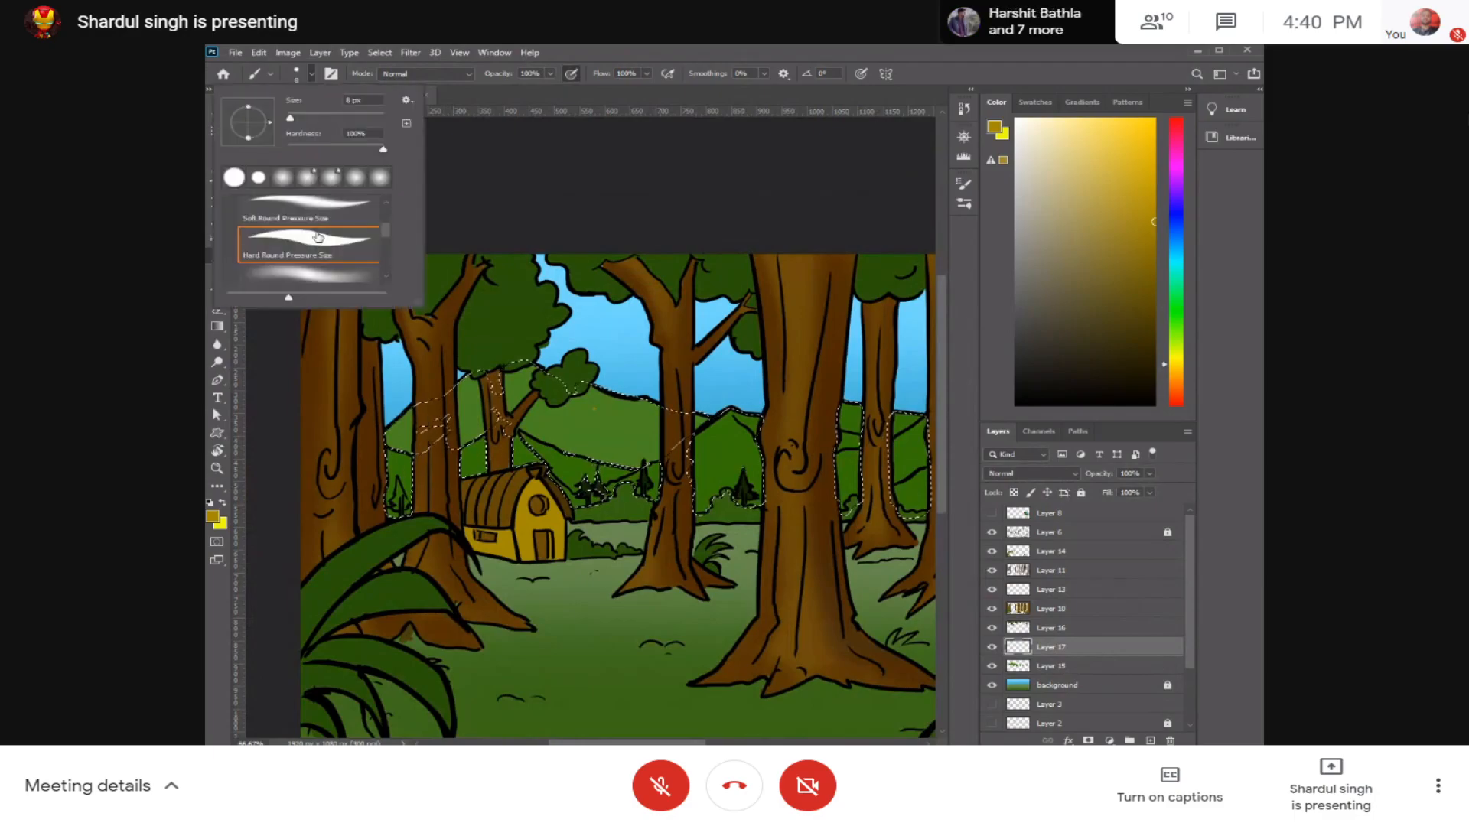
pyautogui.click(319, 277)
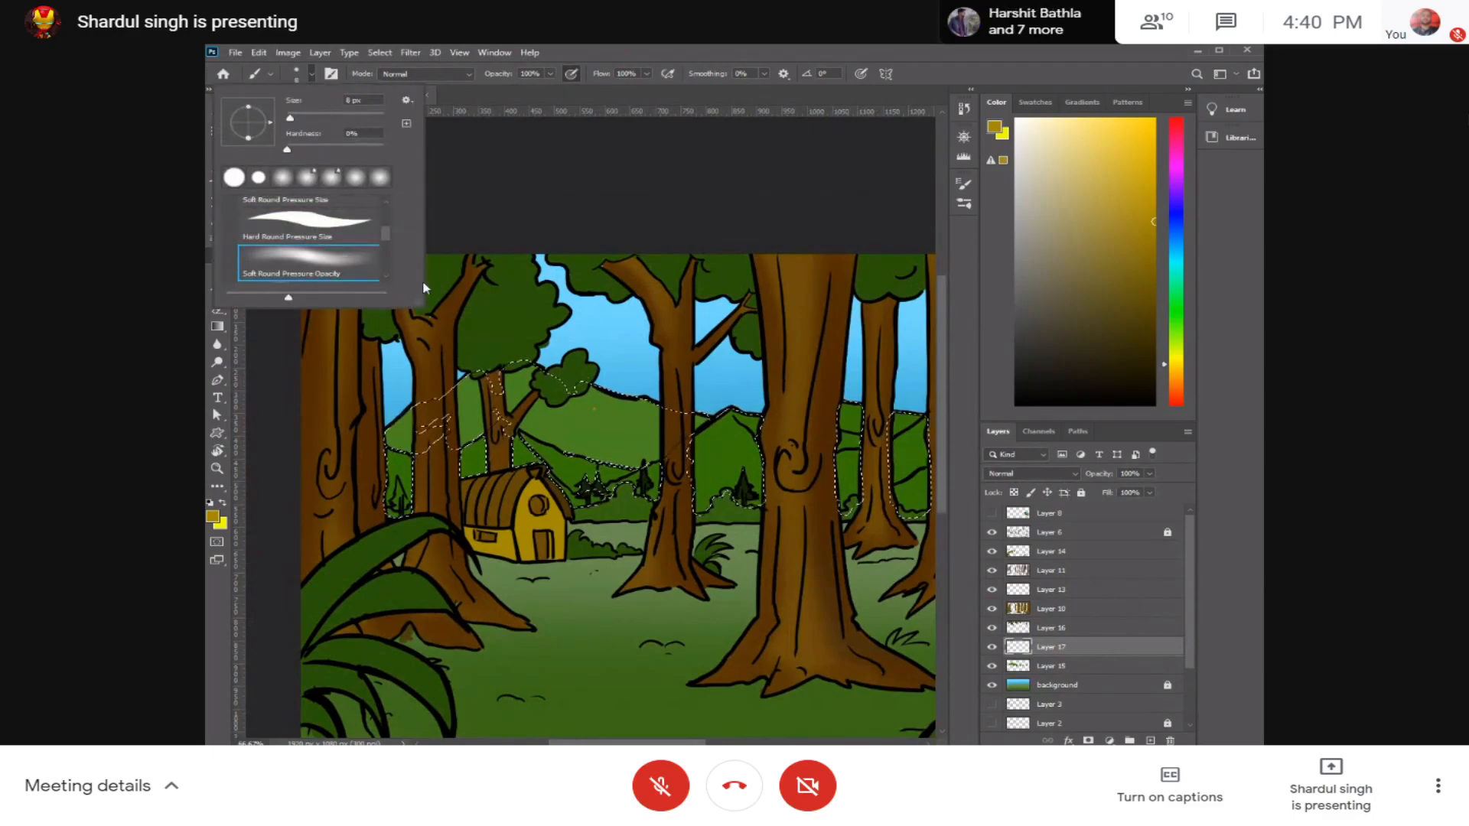
pyautogui.moveTo(628, 423); pyautogui.dragTo(625, 439)
pyautogui.hotkey('ctrl', 'z')
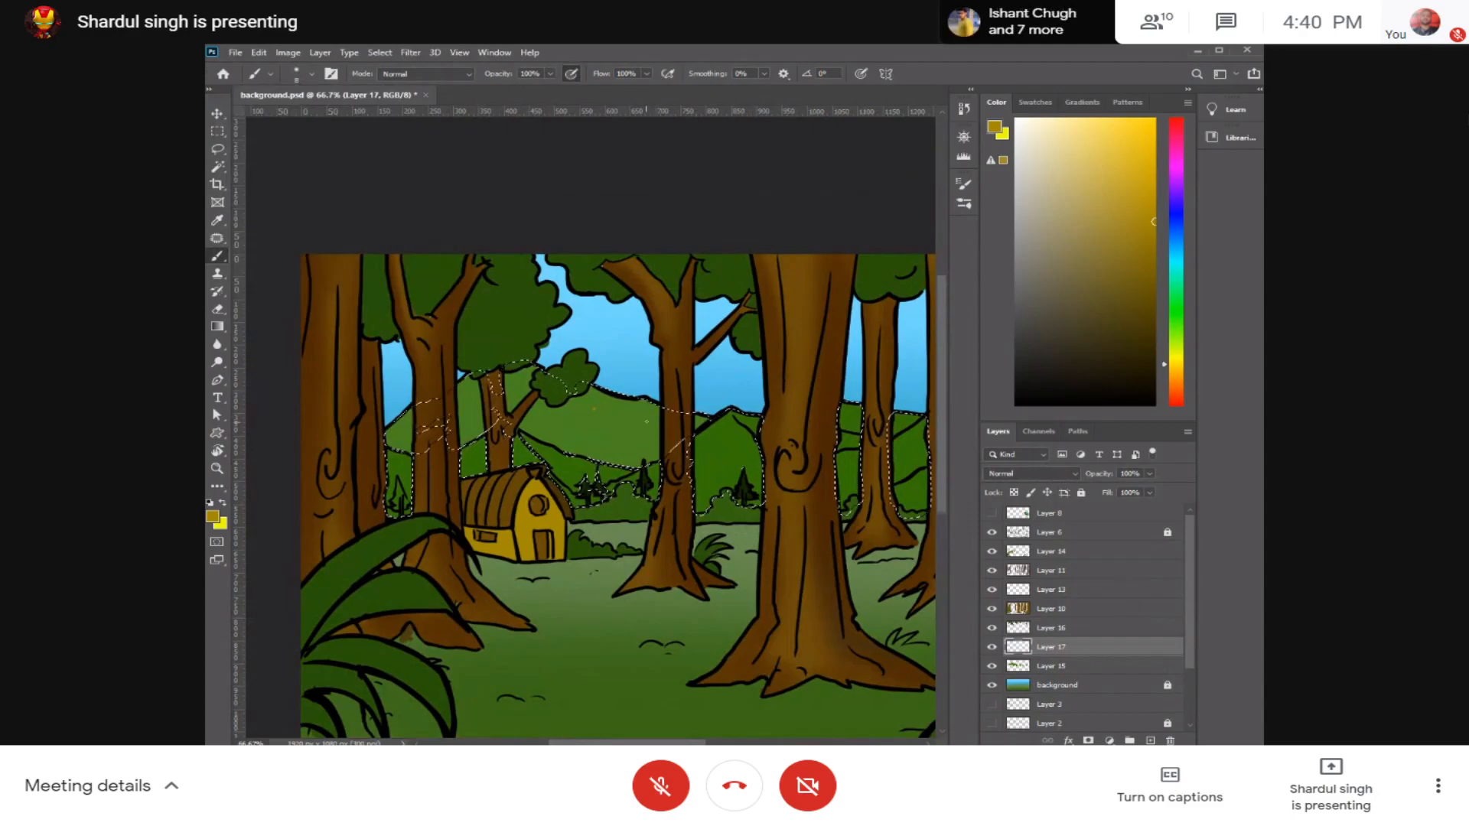
# Step: Sample the distant hill's green and darken it for shading, undoing the trial stroke on the hills
pyautogui.keyDown('alt'); pyautogui.click(621, 422); pyautogui.keyUp('alt')
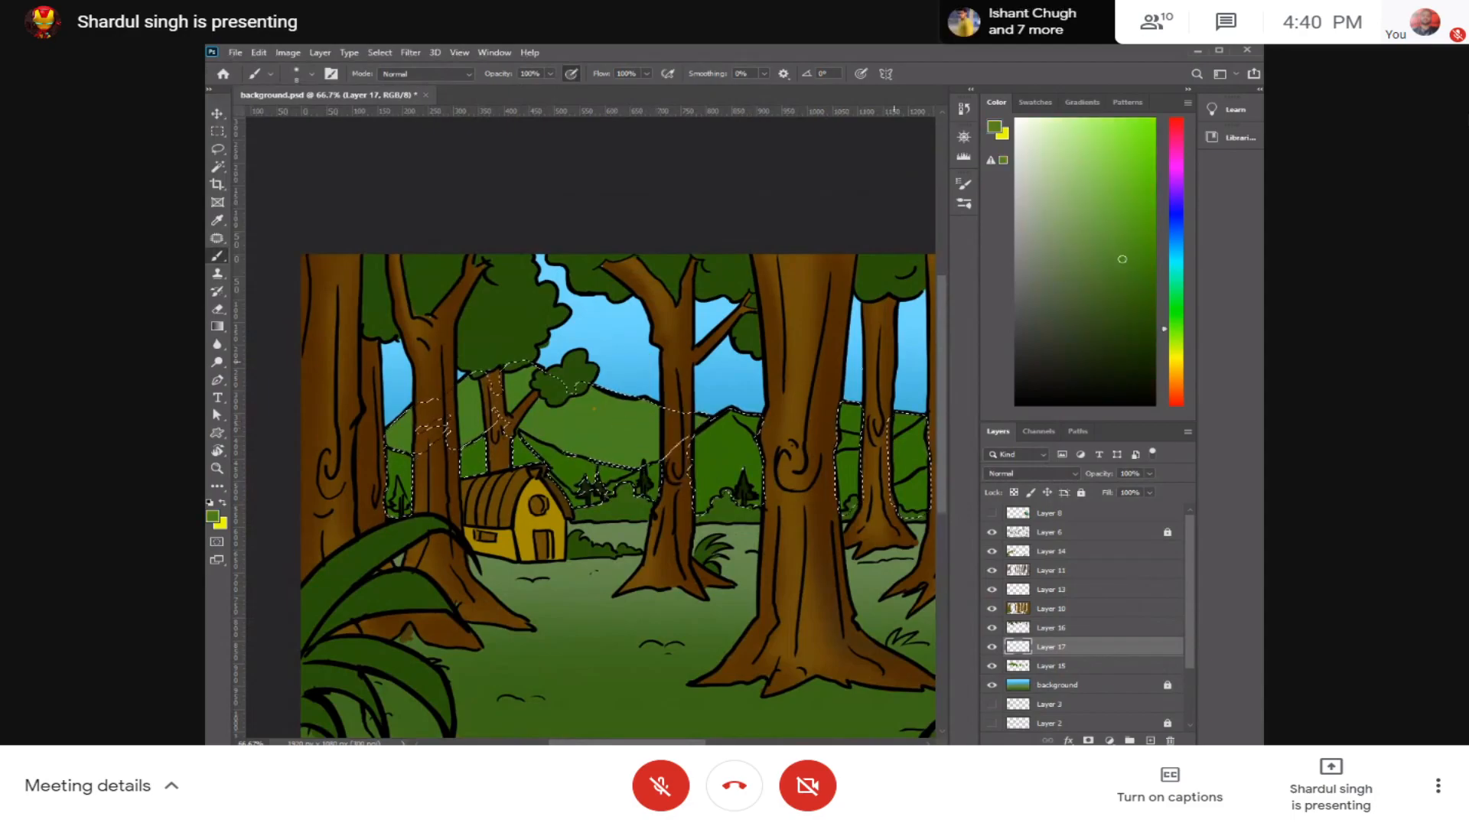
pyautogui.moveTo(1120, 264); pyautogui.dragTo(1145, 311)
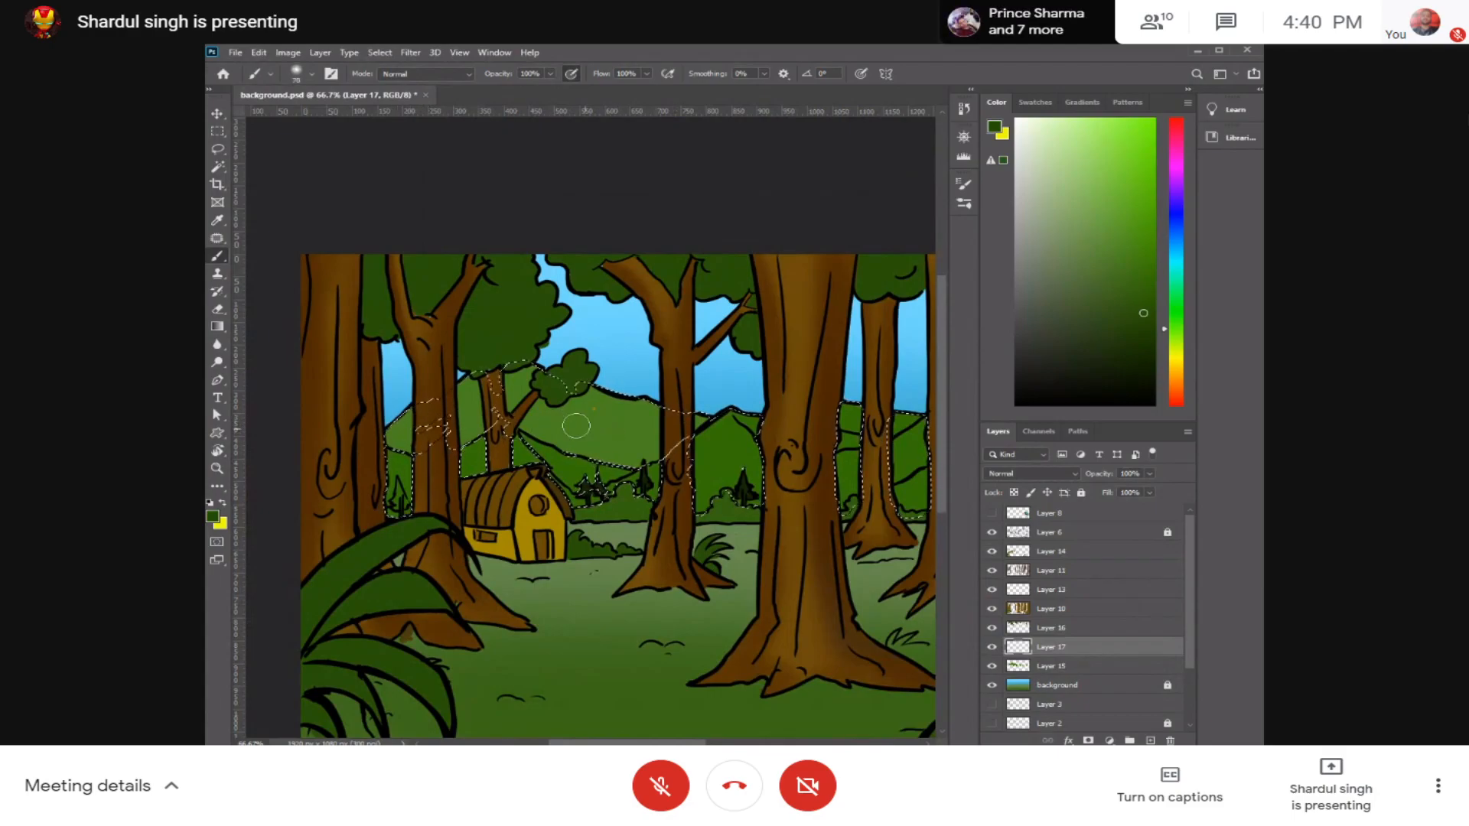
pyautogui.moveTo(753, 390); pyautogui.dragTo(567, 407)
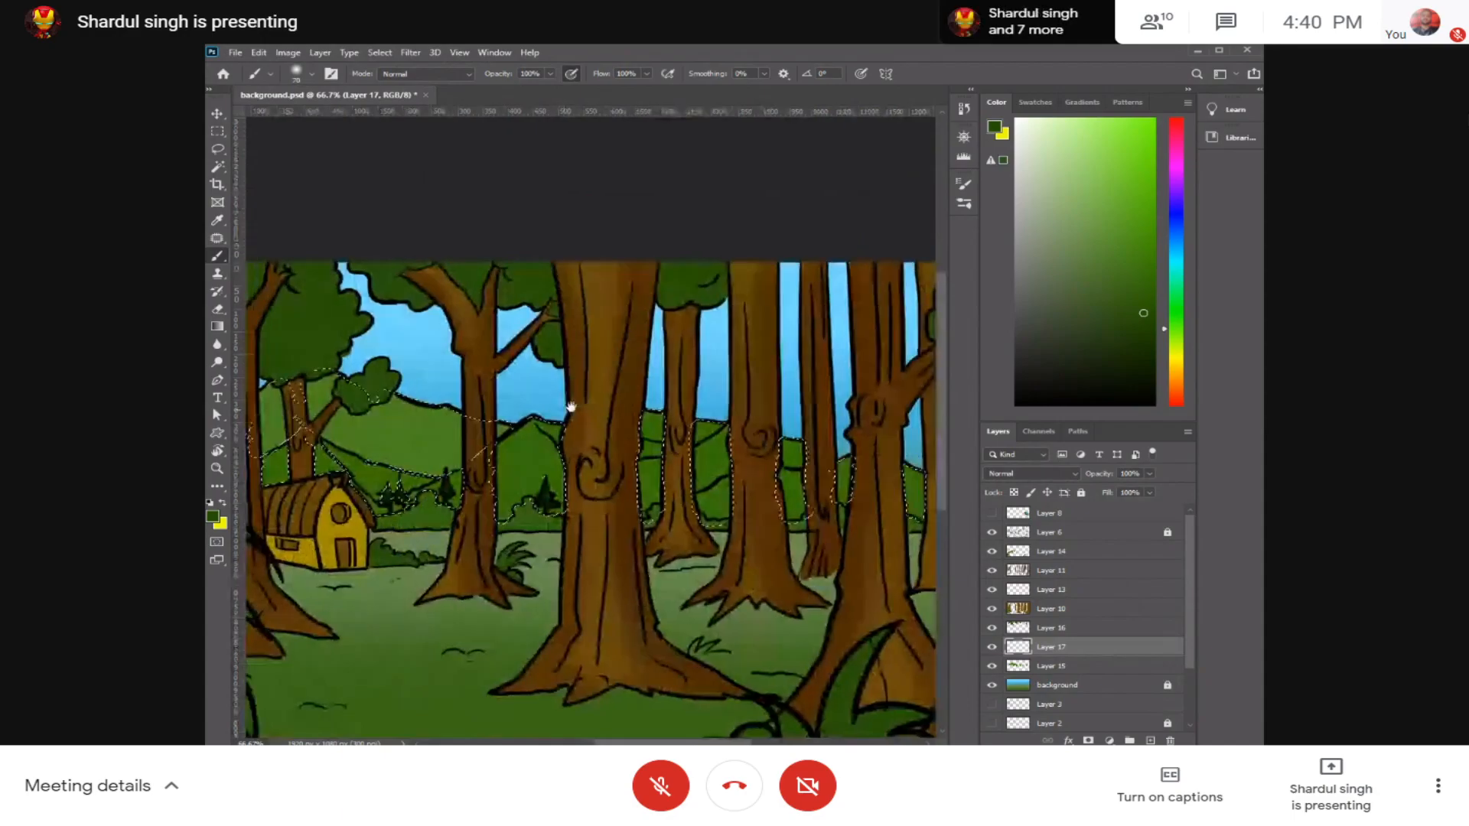
pyautogui.moveTo(431, 412)
pyautogui.mouseDown()
pyautogui.moveTo(490, 396)
pyautogui.moveTo(545, 456)
pyautogui.mouseUp()
pyautogui.hotkey('ctrl', 'z')
# Step: Set the brush opacity to 47% and flow to 36%, and turn on pen pressure for size
pyautogui.click(550, 74)
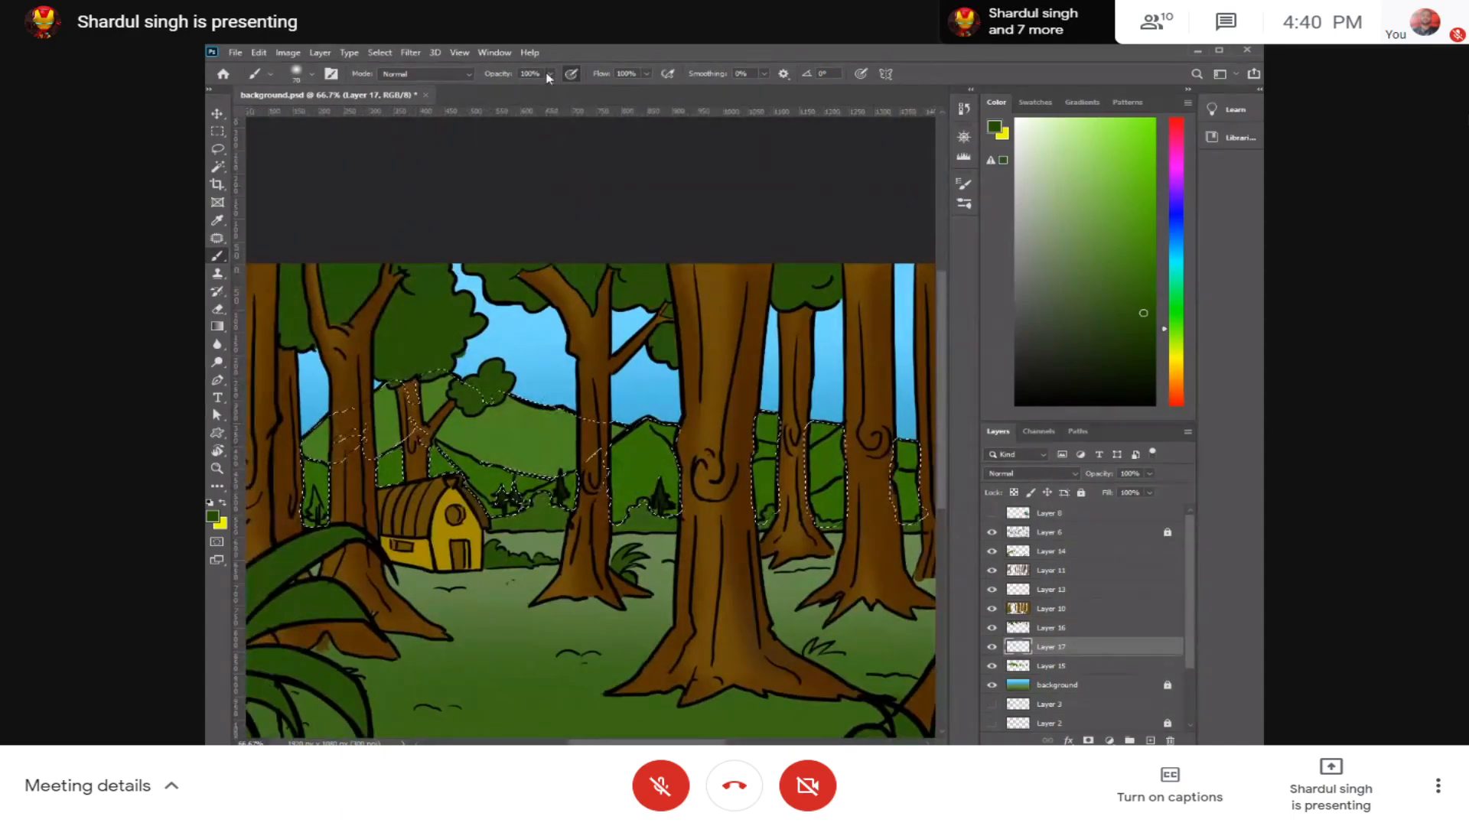
pyautogui.moveTo(542, 89); pyautogui.dragTo(512, 89)
pyautogui.moveTo(647, 73); pyautogui.dragTo(612, 96)
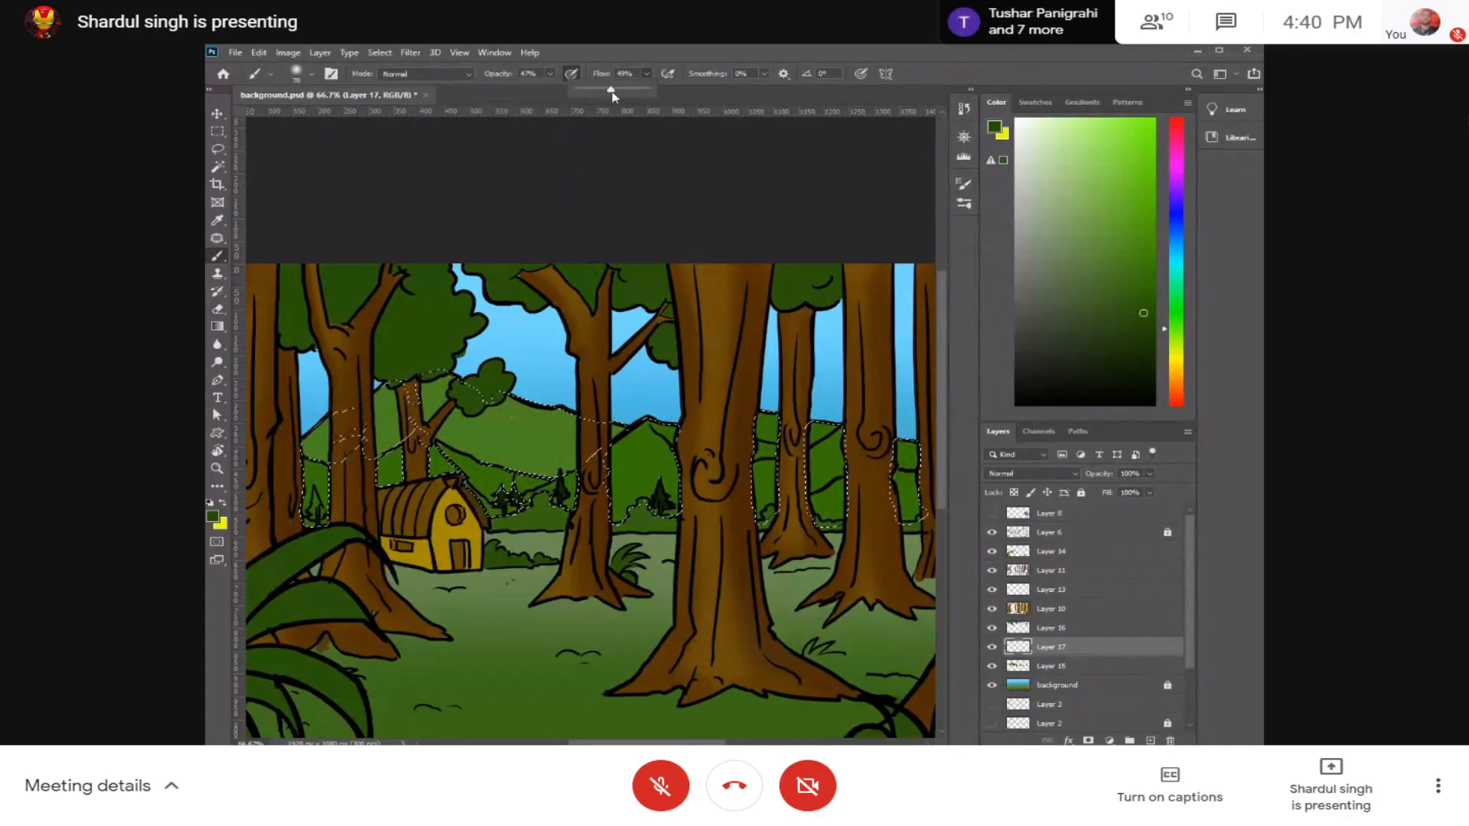
pyautogui.click(862, 81)
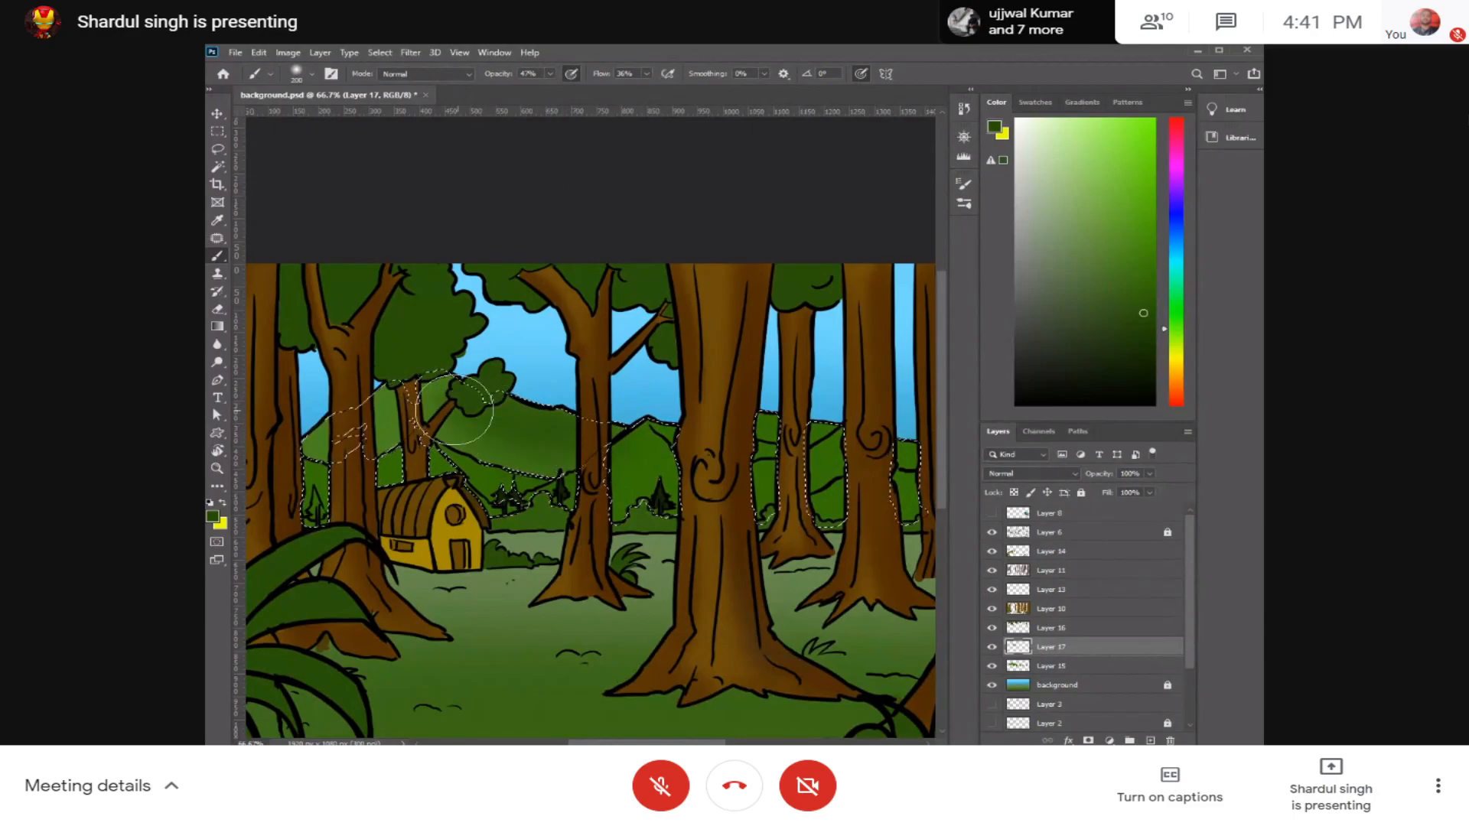
# Step: Shade the distant hills across the scene with soft dark green strokes inside the selection, and deselect
pyautogui.moveTo(623, 444); pyautogui.dragTo(590, 433)
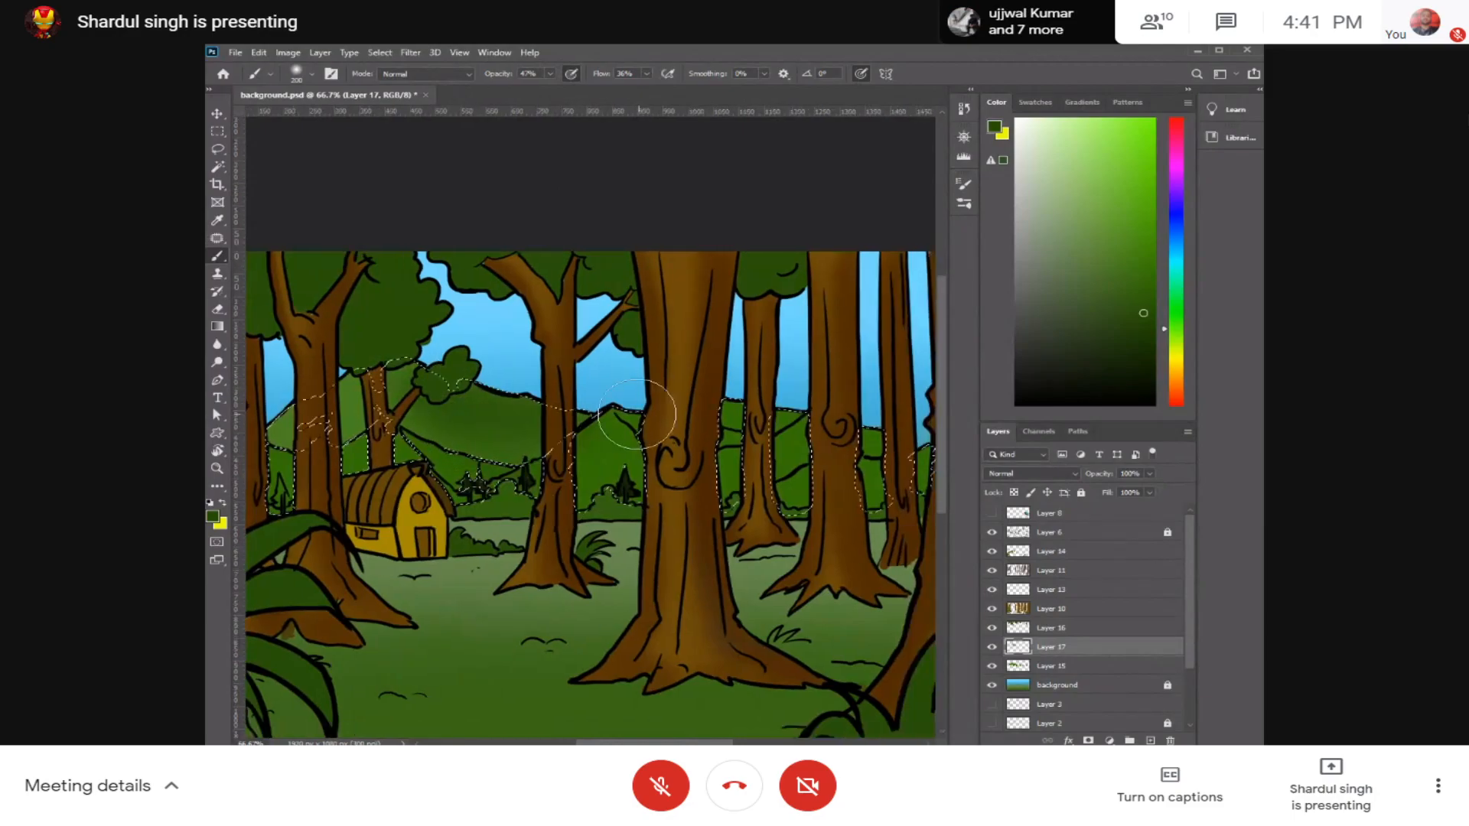
pyautogui.moveTo(795, 441); pyautogui.dragTo(635, 442)
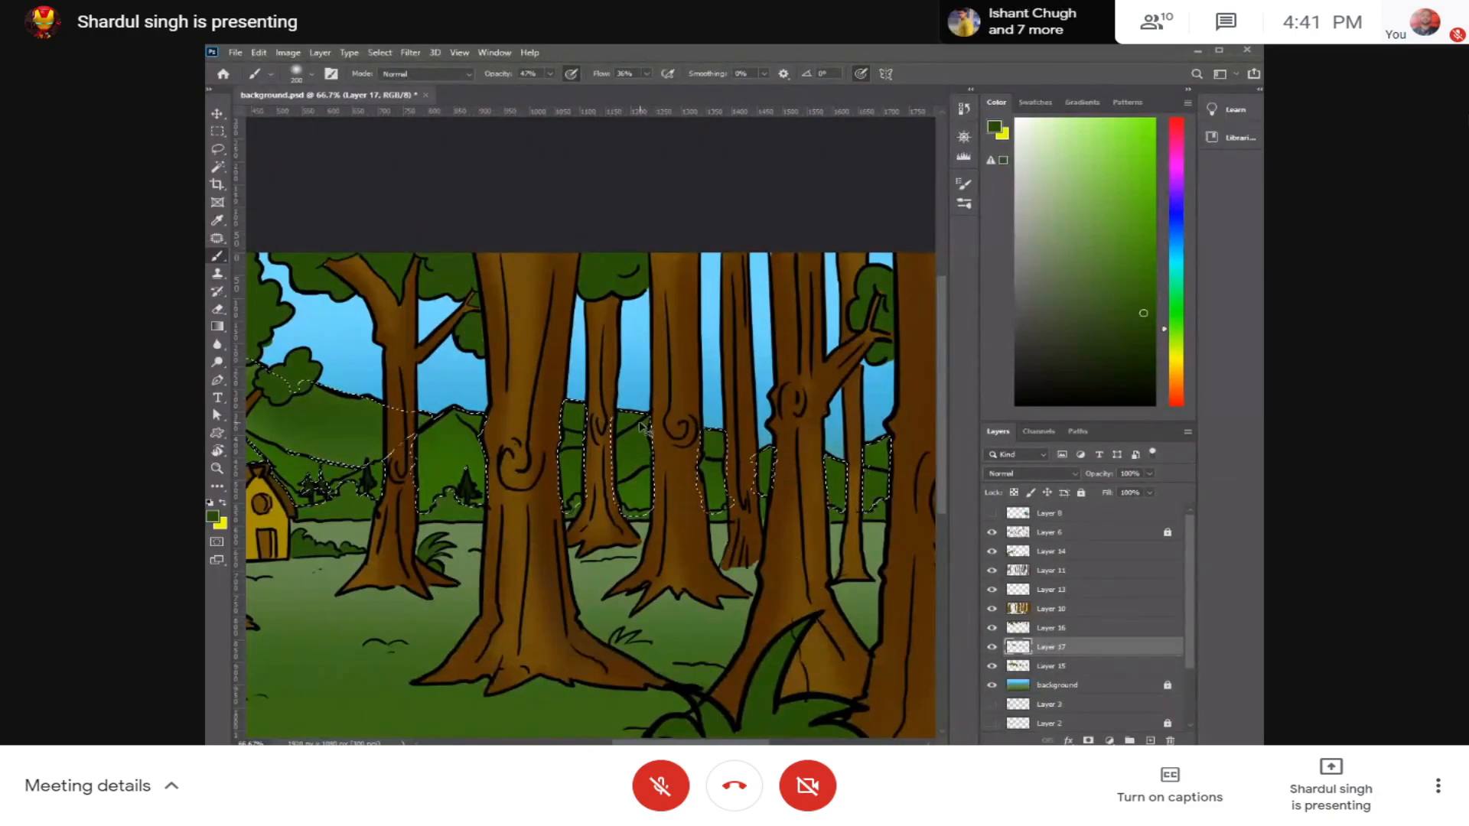
pyautogui.moveTo(671, 450); pyautogui.dragTo(880, 398)
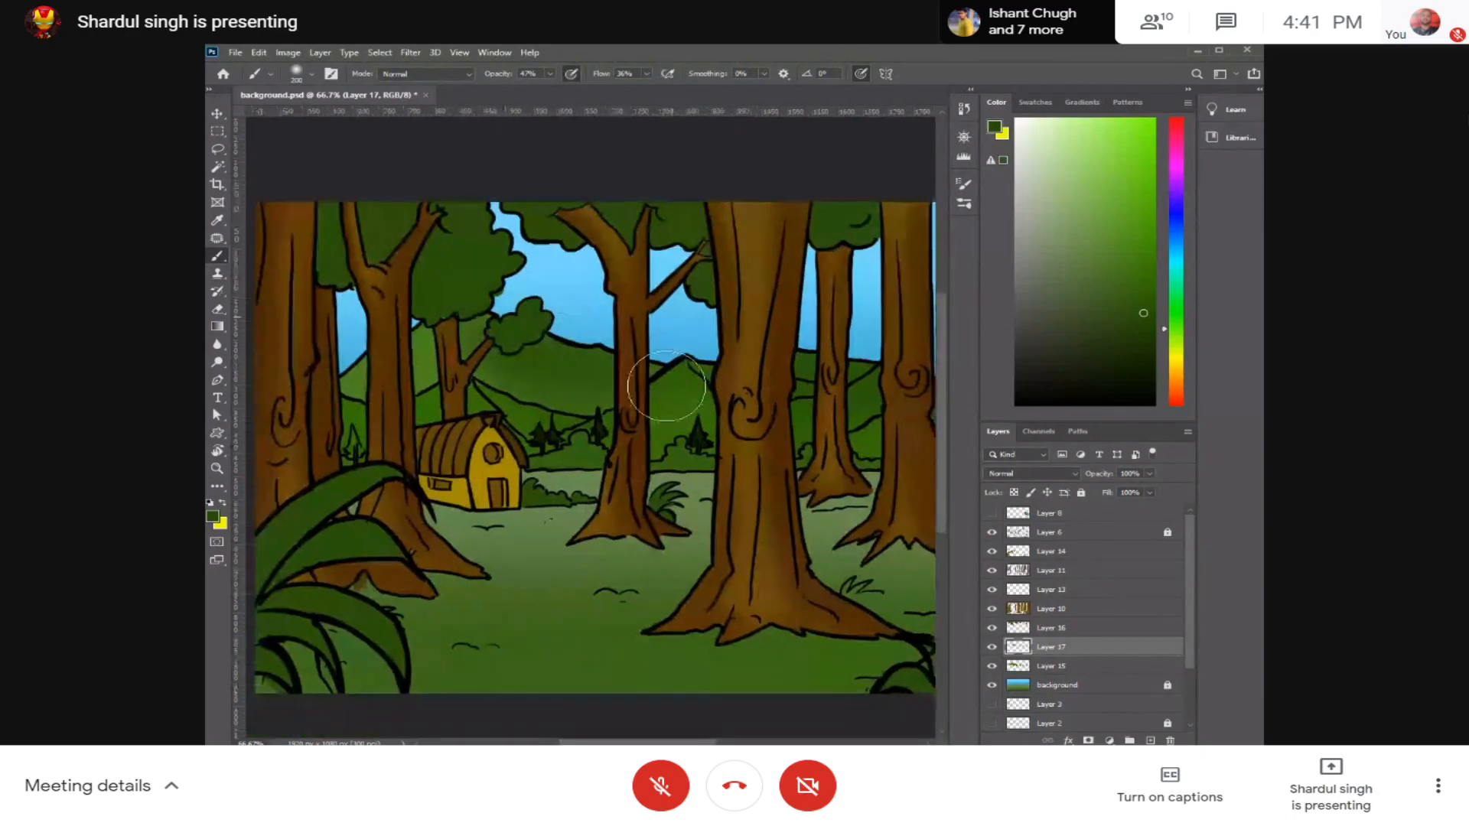
# Step: Shade the hill slopes beside the barn roof and behind the trees with a smaller soft dark green brush
pyautogui.hotkey('ctrl', '+')
pyautogui.hotkey('ctrl', '+')
pyautogui.moveTo(451, 365); pyautogui.dragTo(733, 388)
pyautogui.press('[')
pyautogui.press('[')
pyautogui.press('[')
pyautogui.press('[')
pyautogui.press('[')
pyautogui.press('[')
pyautogui.press('[')
pyautogui.press('[')
pyautogui.press('[')
pyautogui.press('[')
pyautogui.press('[')
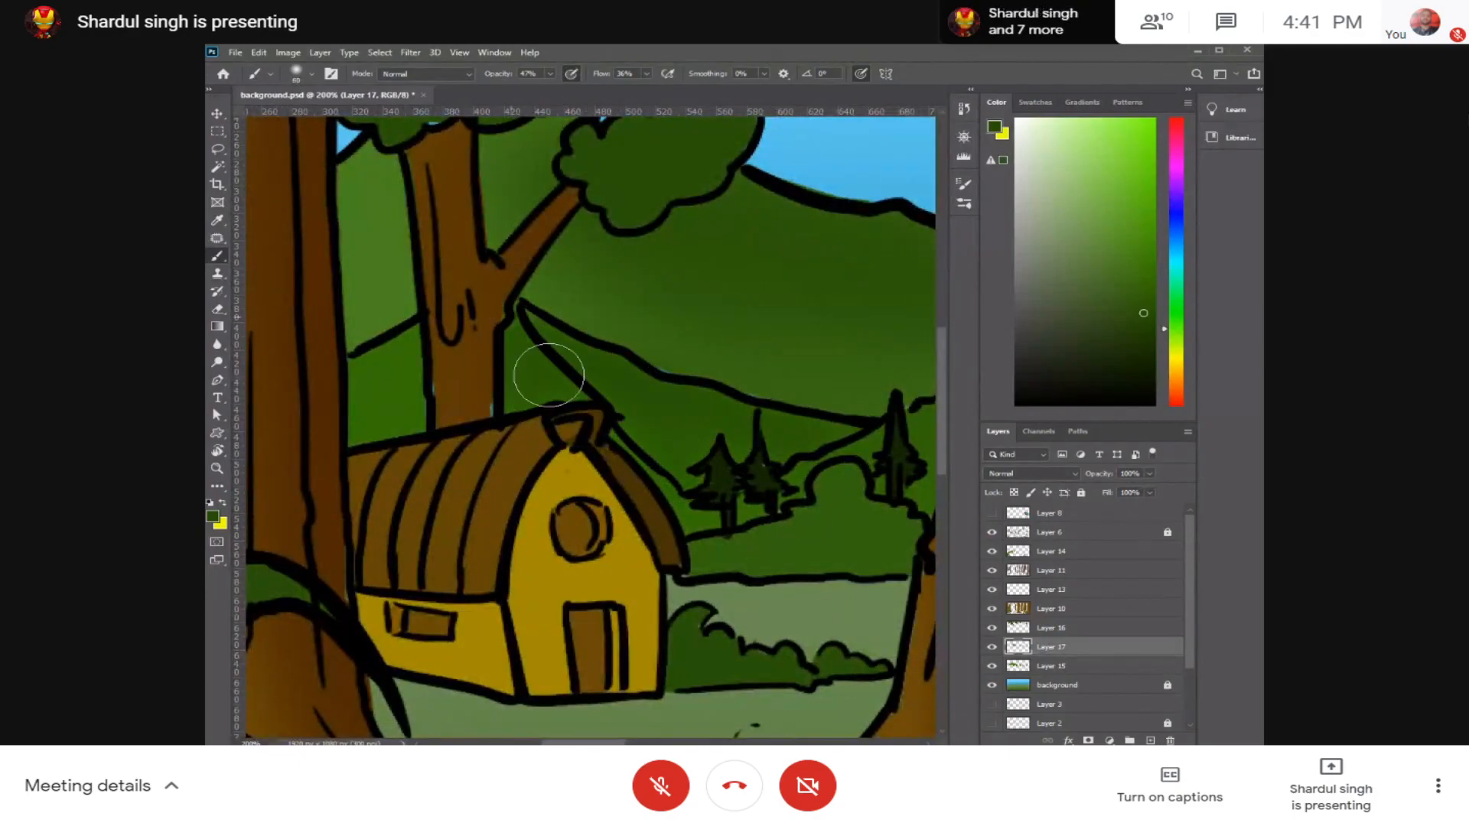
pyautogui.moveTo(544, 306)
pyautogui.mouseDown()
pyautogui.moveTo(567, 375)
pyautogui.moveTo(662, 403)
pyautogui.moveTo(526, 462)
pyautogui.mouseUp()
pyautogui.moveTo(754, 450)
pyautogui.mouseDown()
pyautogui.moveTo(597, 447)
pyautogui.moveTo(626, 444)
pyautogui.moveTo(613, 444)
pyautogui.mouseUp()
pyautogui.scroll(-3, 598, 447)
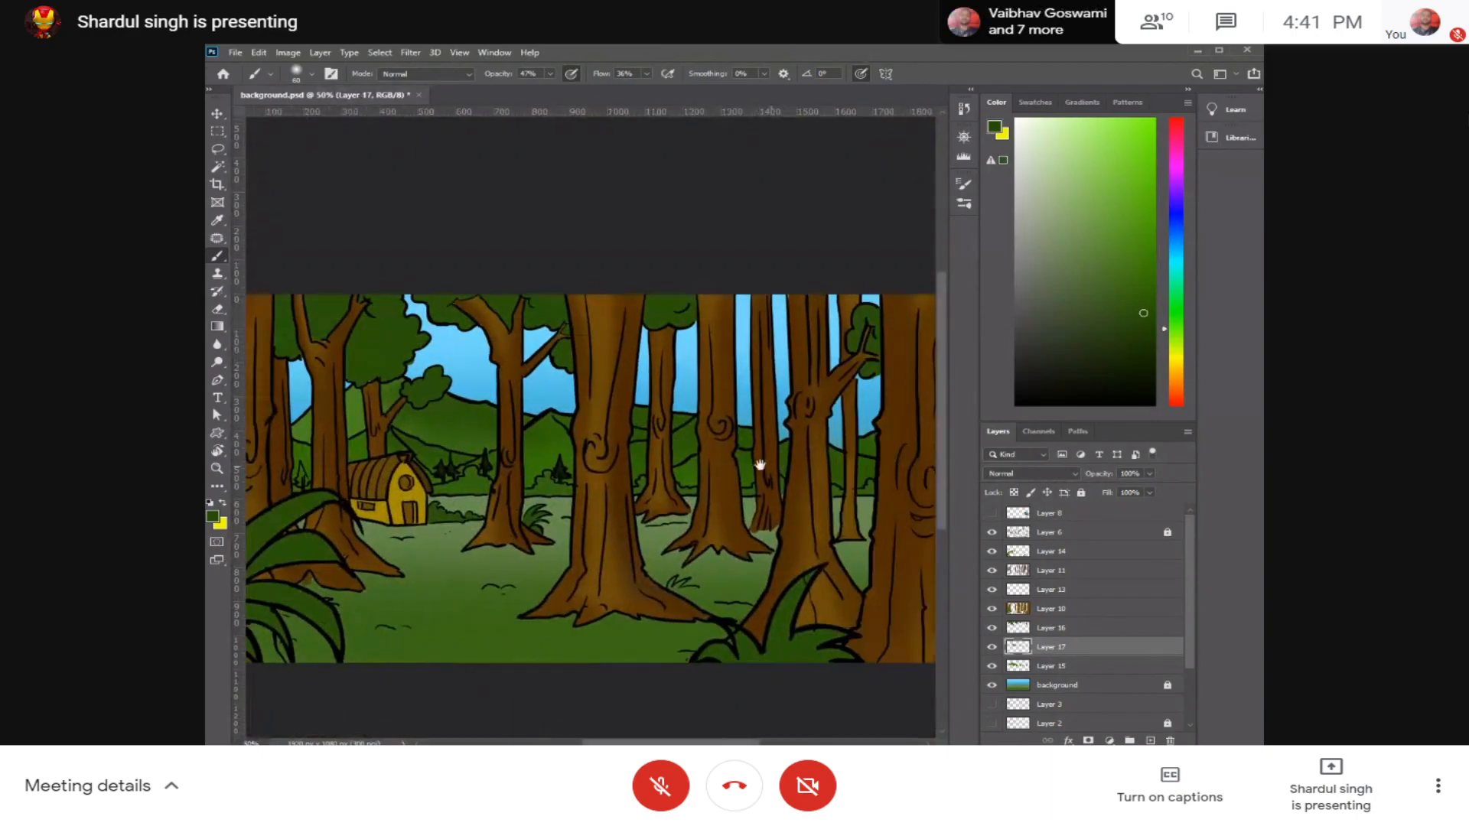
pyautogui.moveTo(865, 464); pyautogui.dragTo(763, 445)
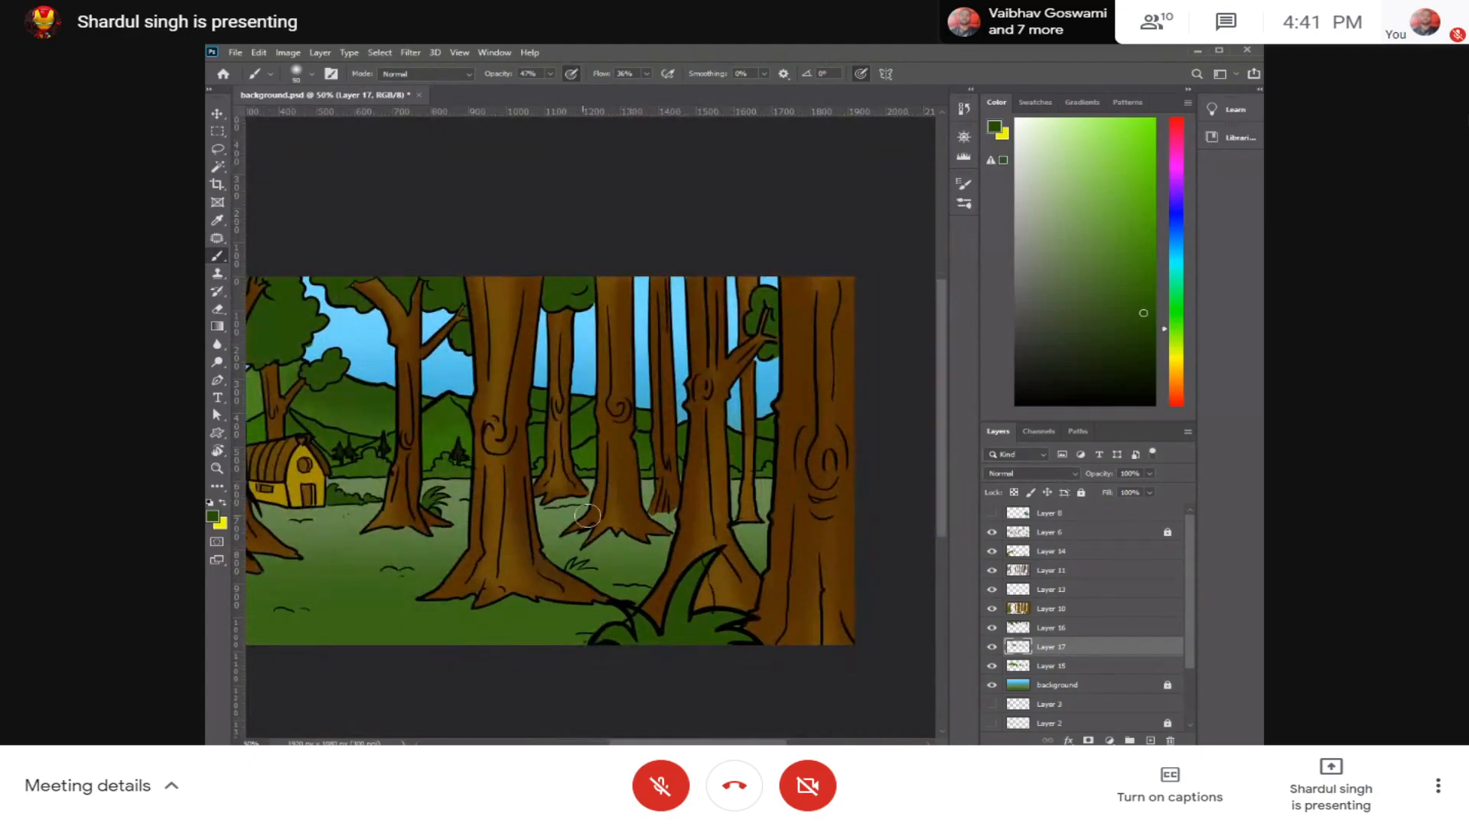
pyautogui.moveTo(529, 457); pyautogui.dragTo(721, 442)
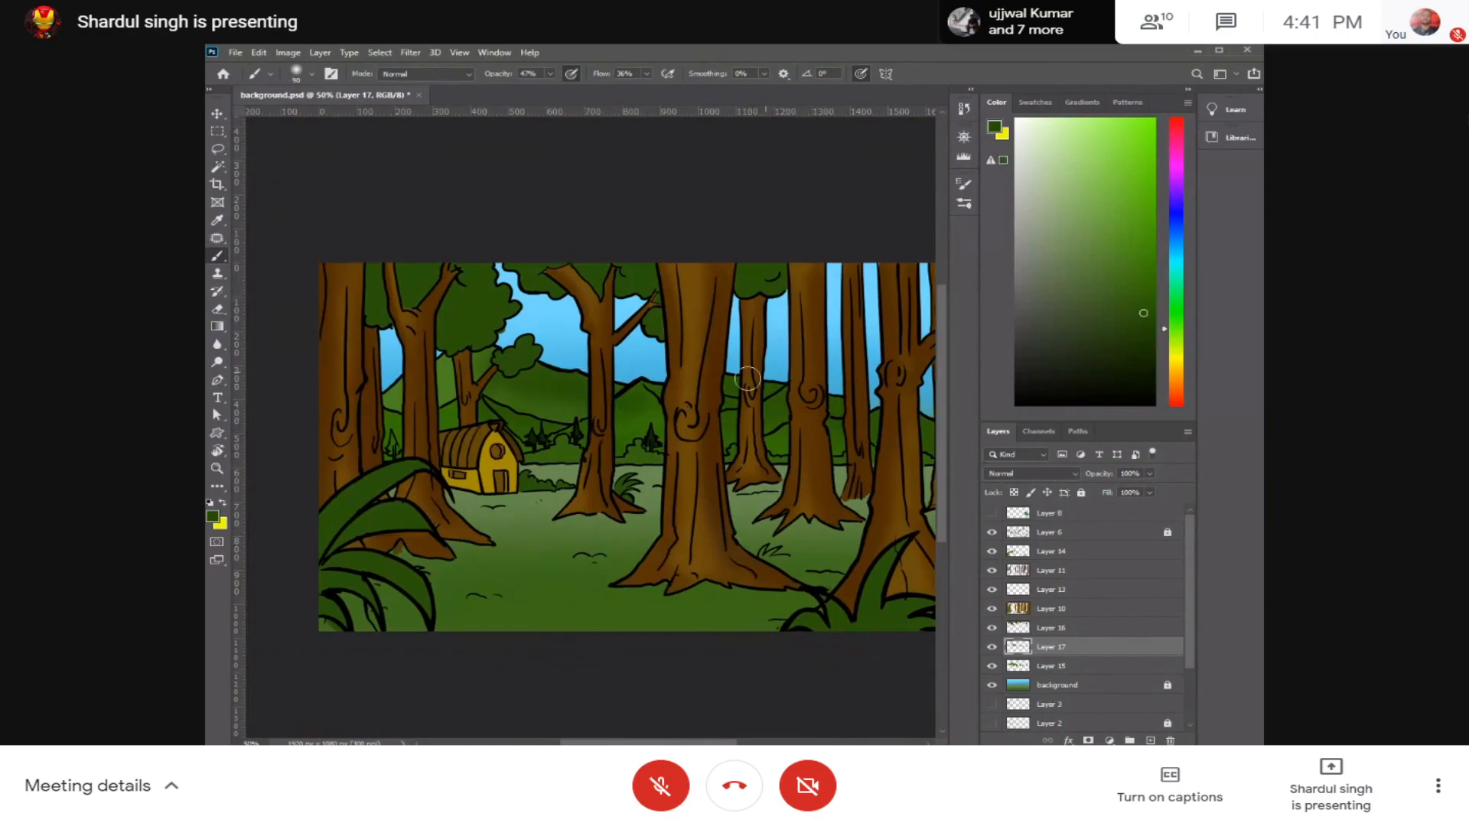
# Step: Darken the shading green further and reduce the brush size to 25 px
pyautogui.moveTo(1142, 315); pyautogui.dragTo(1152, 349)
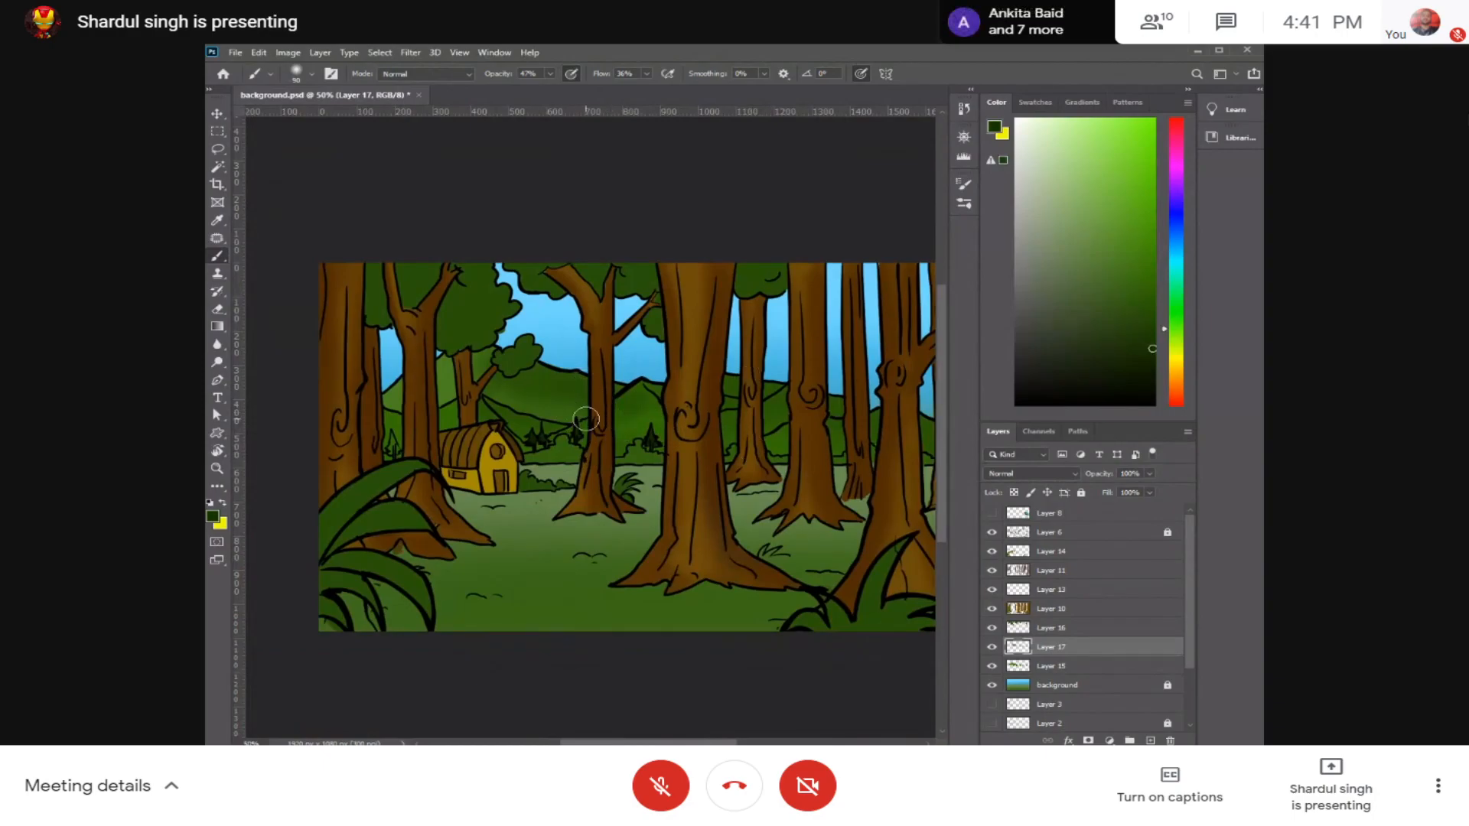
pyautogui.press('[')
pyautogui.press('[')
pyautogui.press('[')
pyautogui.press('[')
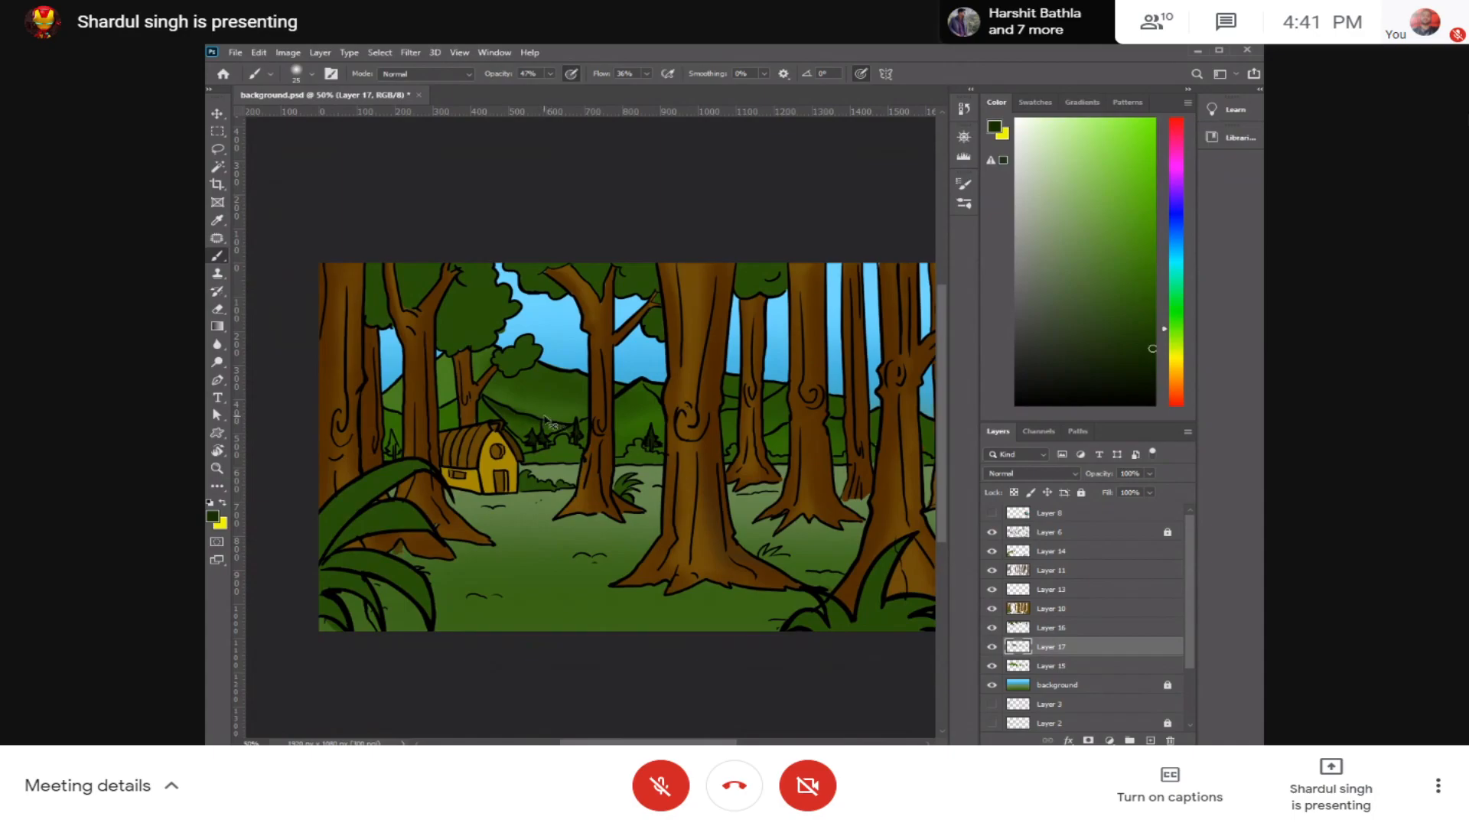
pyautogui.press('p')
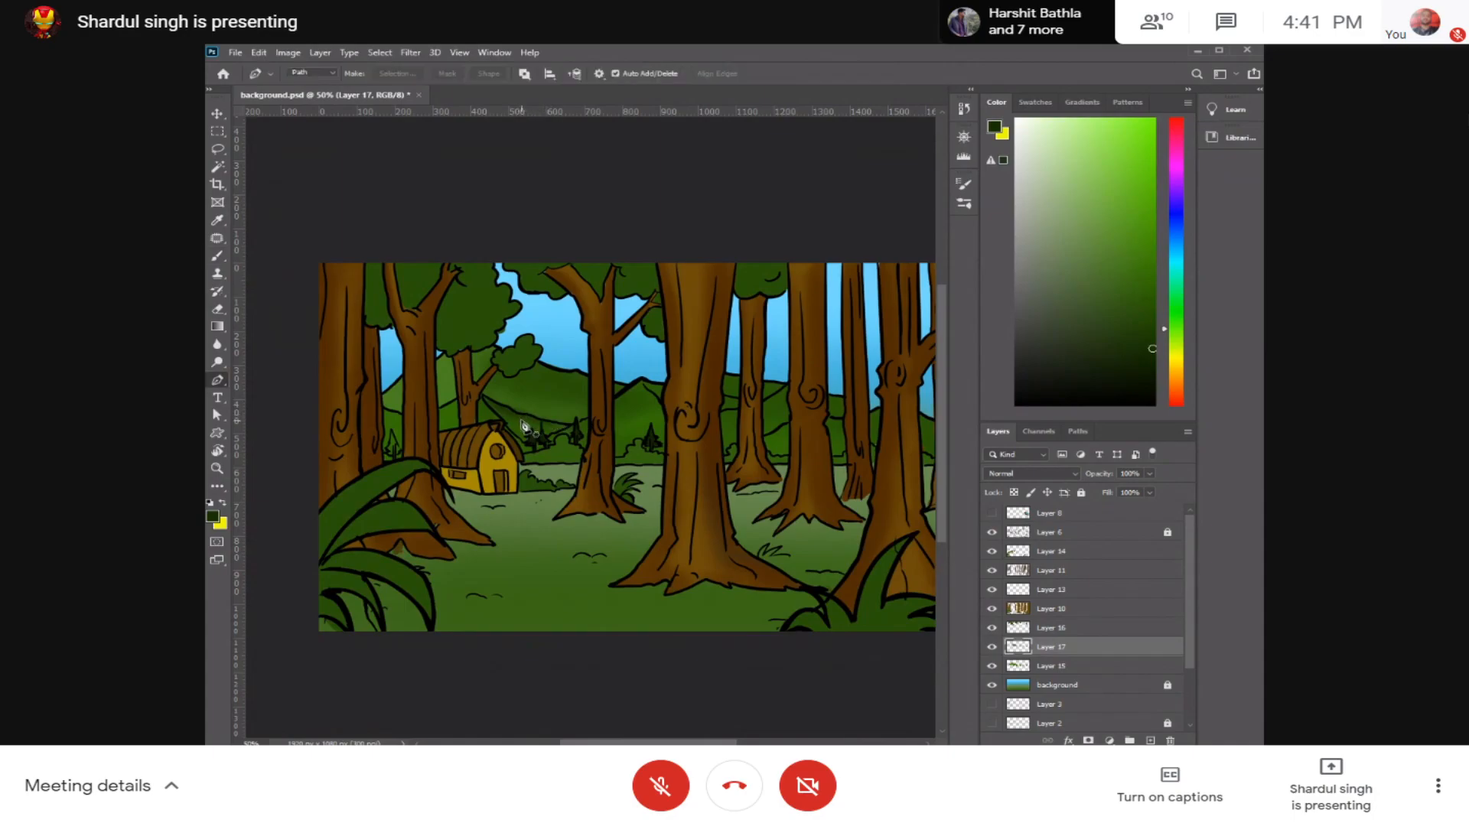
pyautogui.scroll(5, 523, 425)
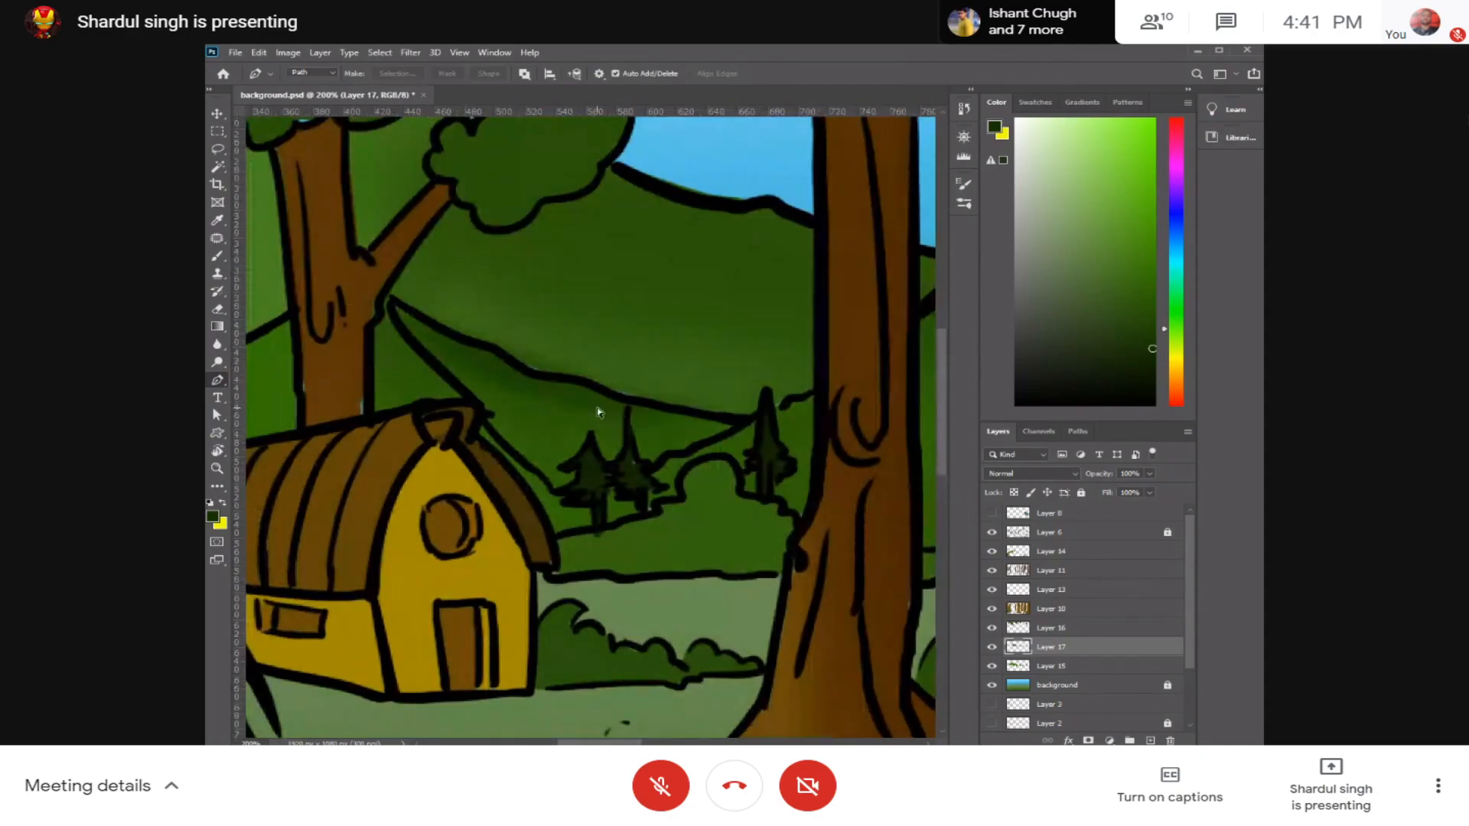
pyautogui.click(527, 401)
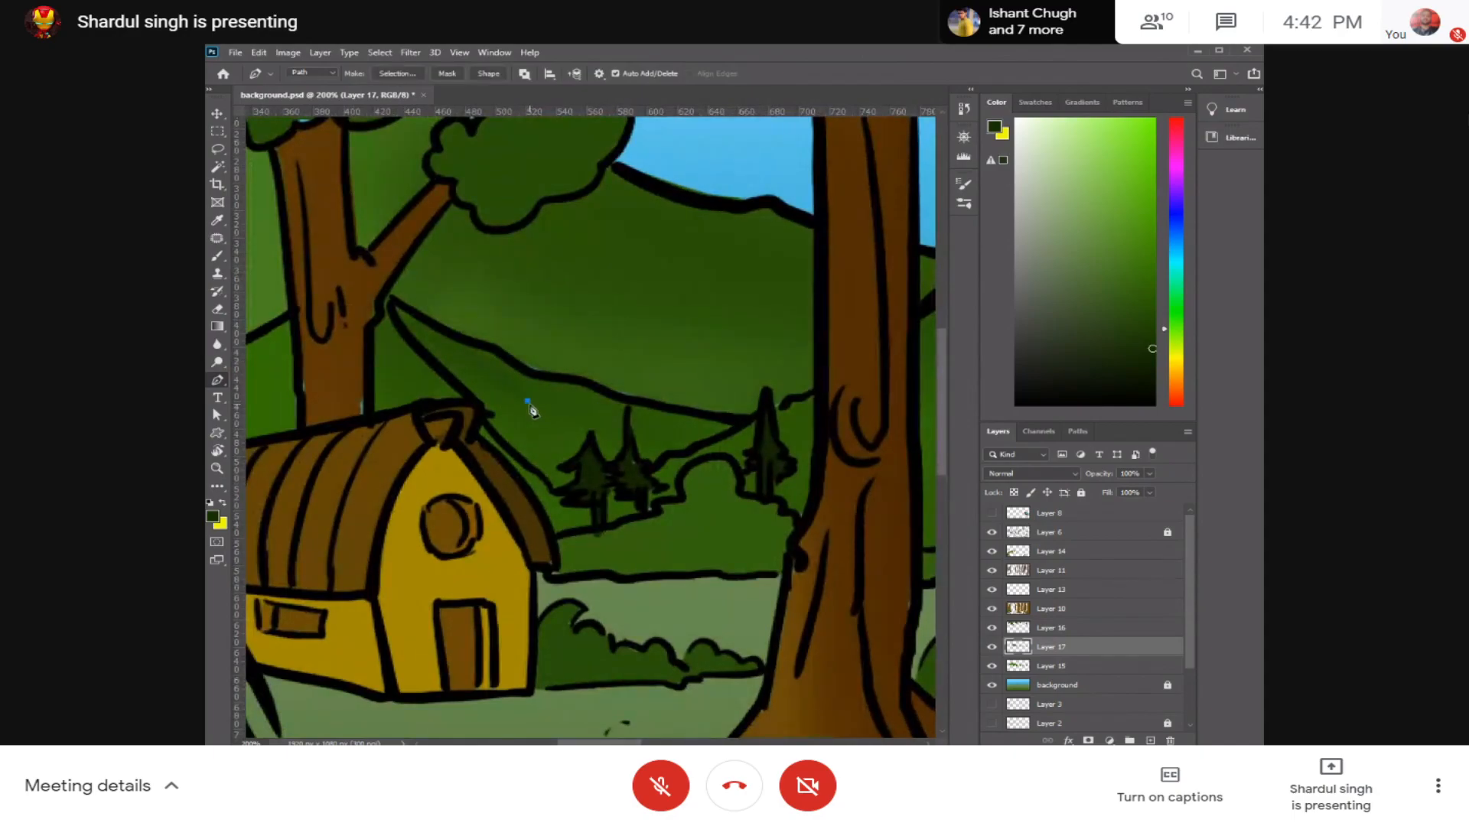
pyautogui.press('b')
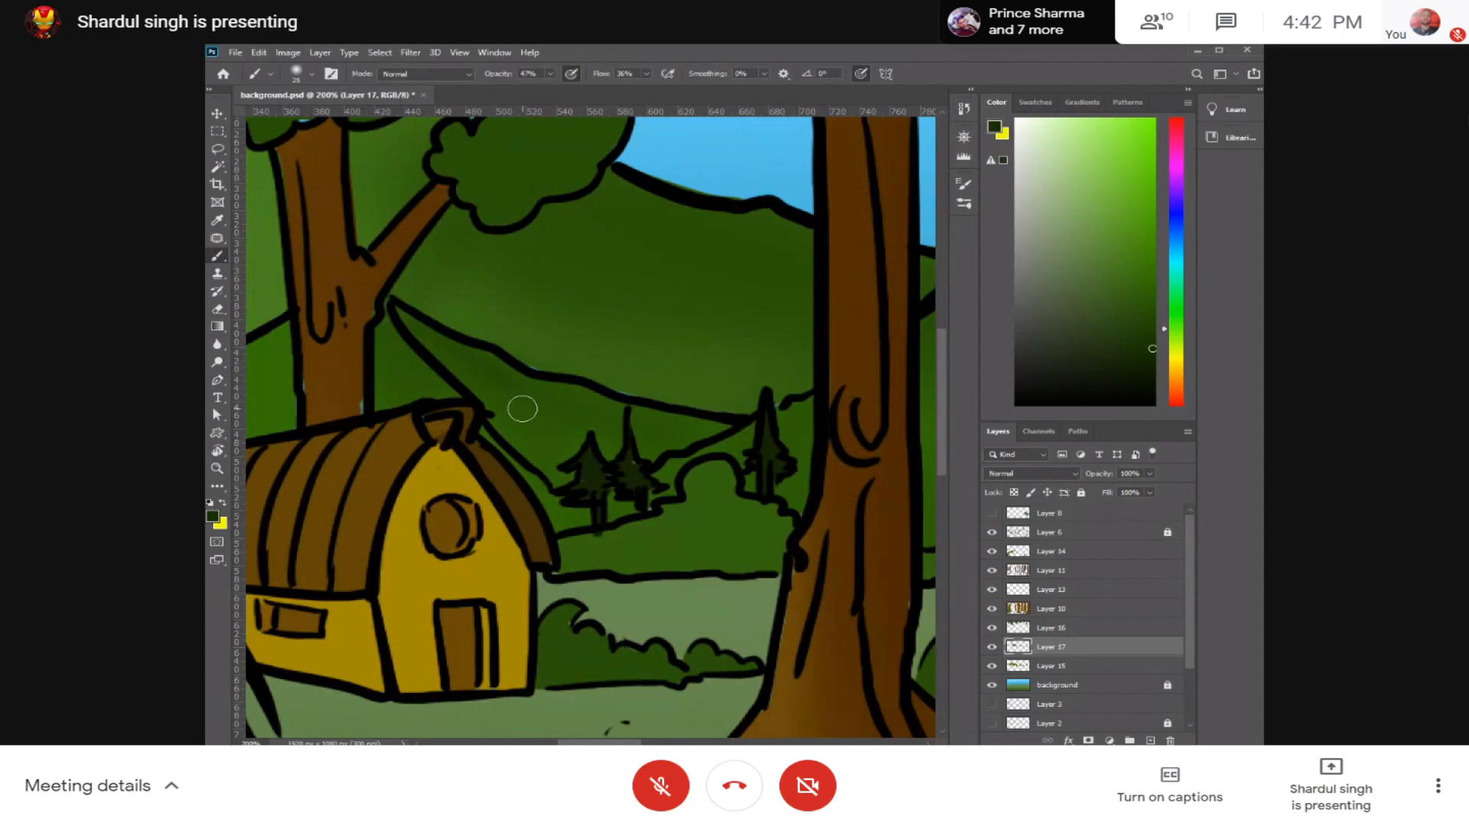
# Step: Adjust the small brush's size and shade beneath the ridge line above the small pines with the darker green
pyautogui.press('[')
pyautogui.press('[')
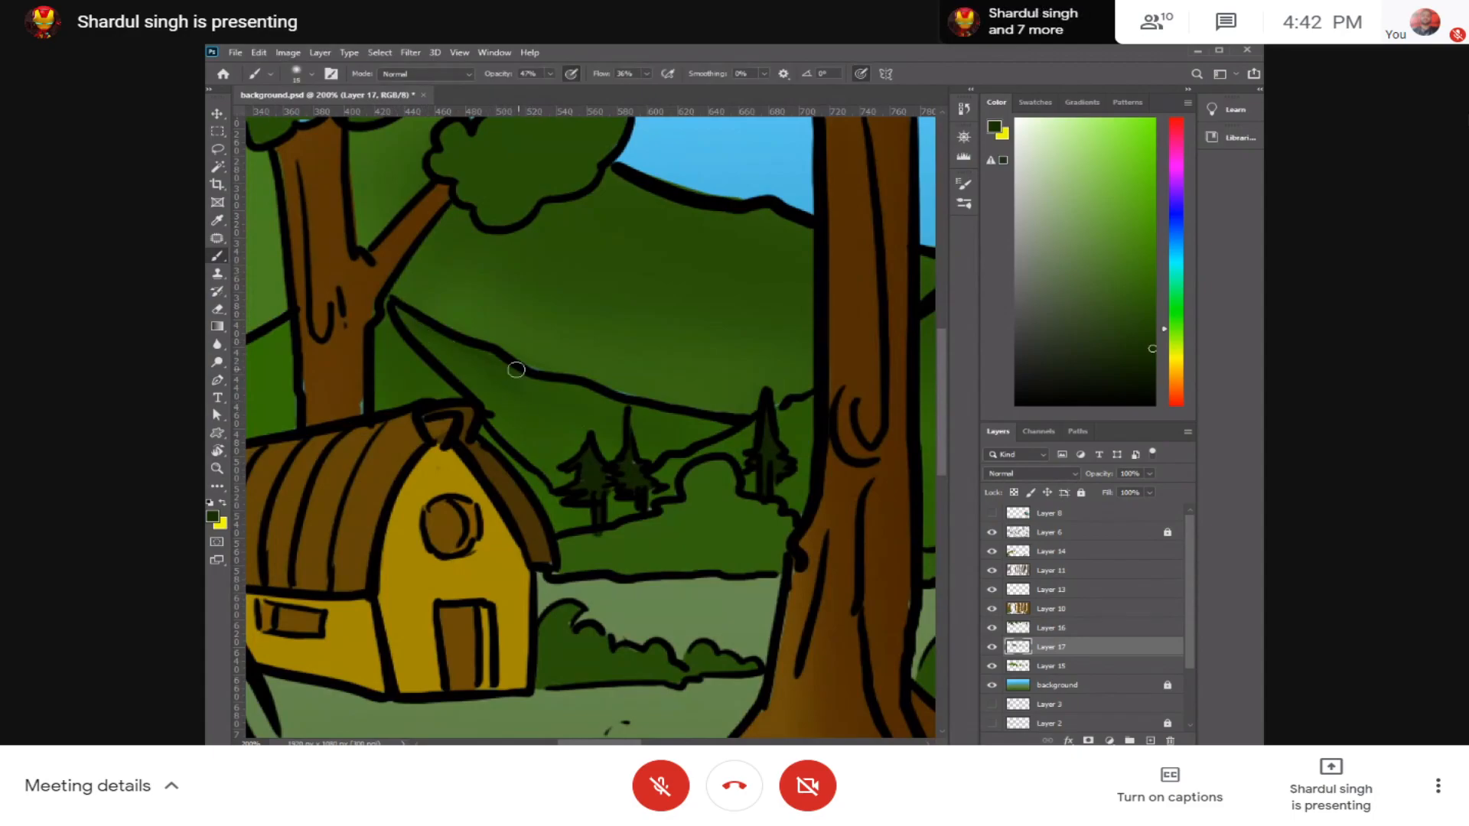
pyautogui.press(']')
pyautogui.press(']')
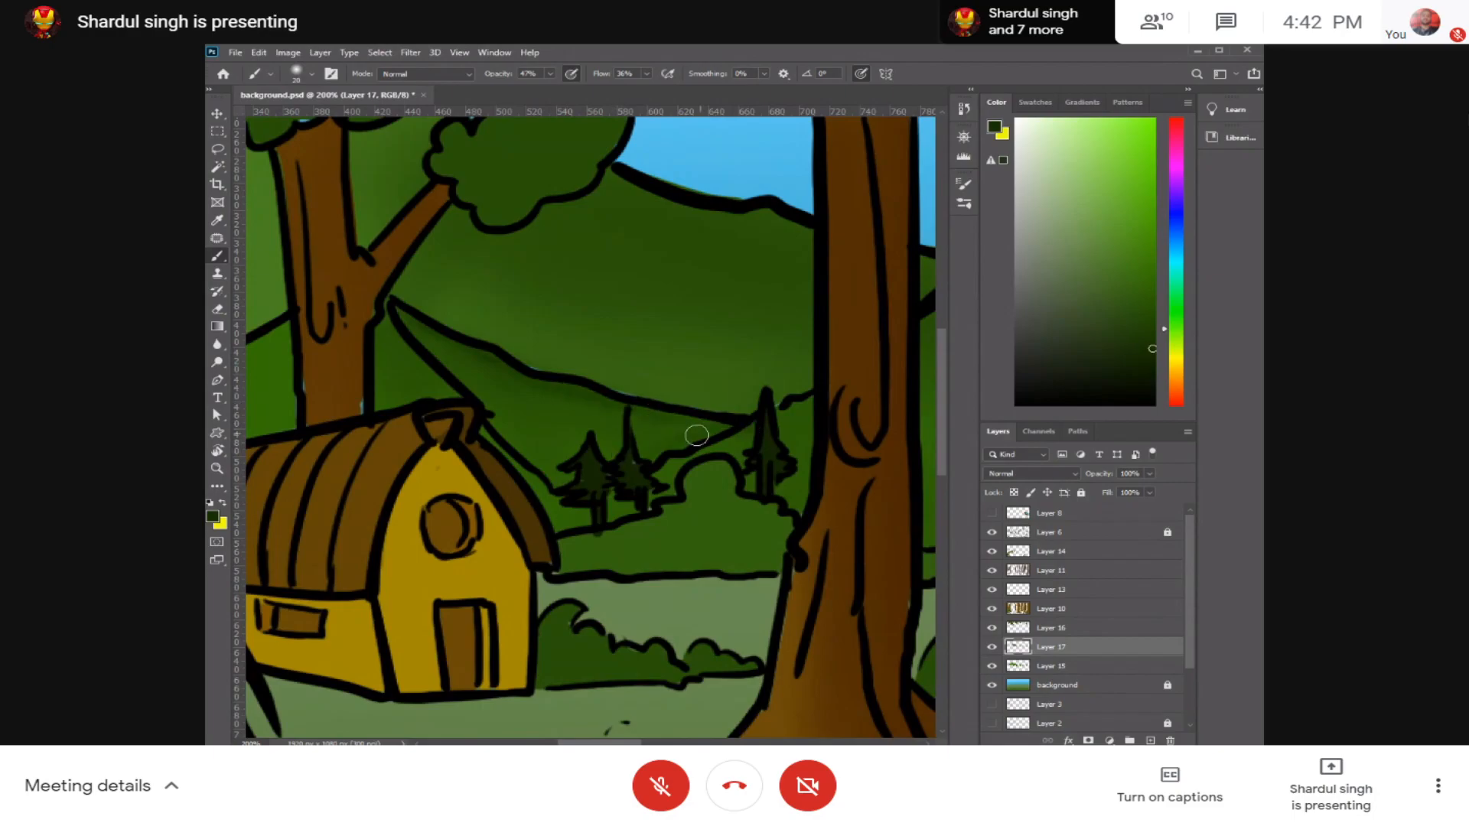
pyautogui.moveTo(746, 424)
pyautogui.mouseDown()
pyautogui.moveTo(629, 423)
pyautogui.moveTo(525, 374)
pyautogui.moveTo(354, 394)
pyautogui.moveTo(336, 417)
pyautogui.moveTo(332, 393)
pyautogui.moveTo(336, 406)
pyautogui.mouseUp()
pyautogui.moveTo(607, 441)
pyautogui.mouseDown()
pyautogui.moveTo(642, 498)
pyautogui.moveTo(633, 459)
pyautogui.moveTo(631, 489)
pyautogui.mouseUp()
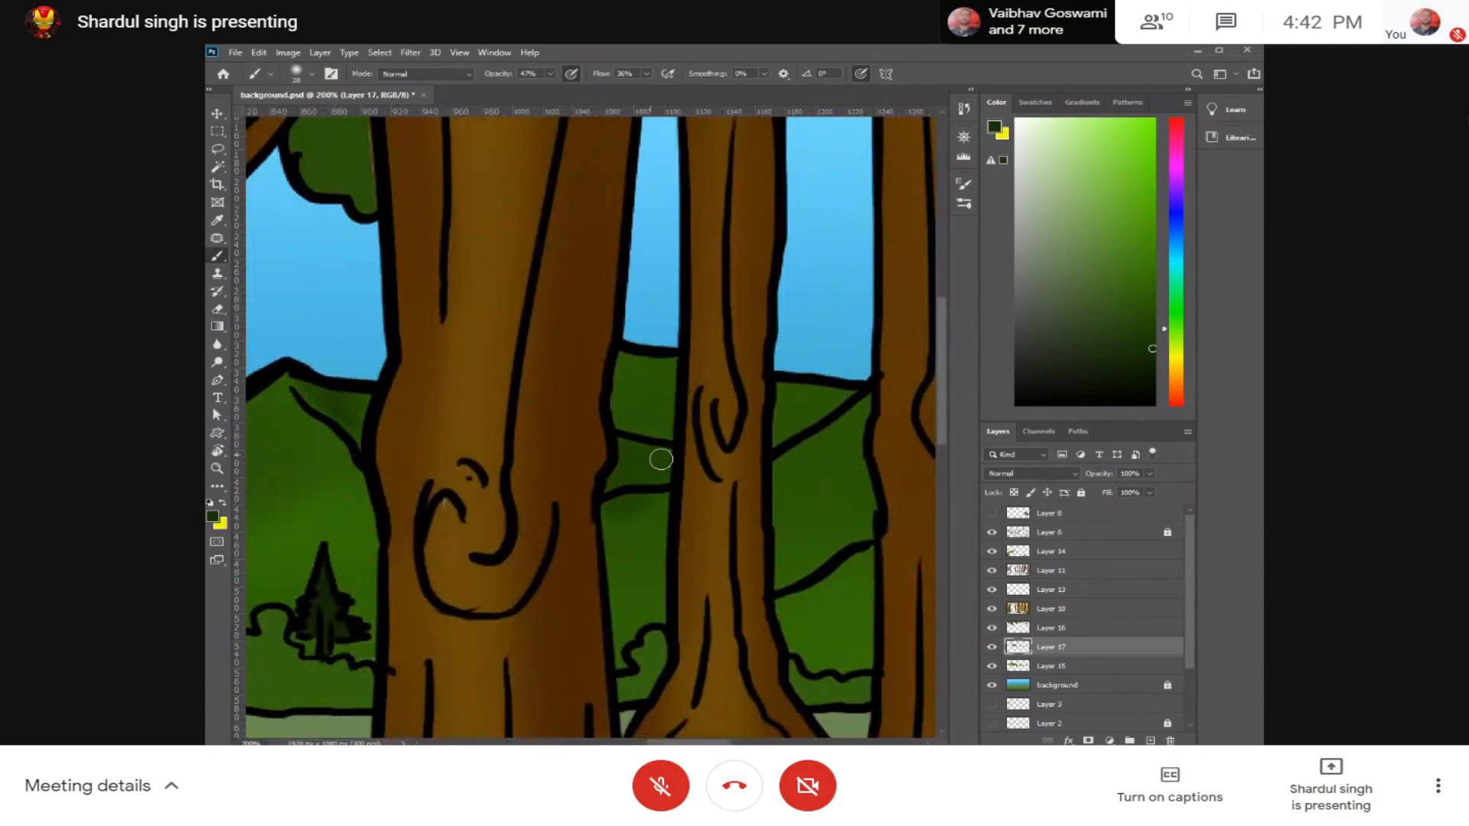
# Step: Enlarge the brush and darken the hill sections visible between the tree trunks toward the forest's far side
pyautogui.press(']')
pyautogui.press(']')
pyautogui.press(']')
pyautogui.moveTo(620, 374)
pyautogui.mouseDown()
pyautogui.moveTo(643, 406)
pyautogui.moveTo(646, 380)
pyautogui.mouseUp()
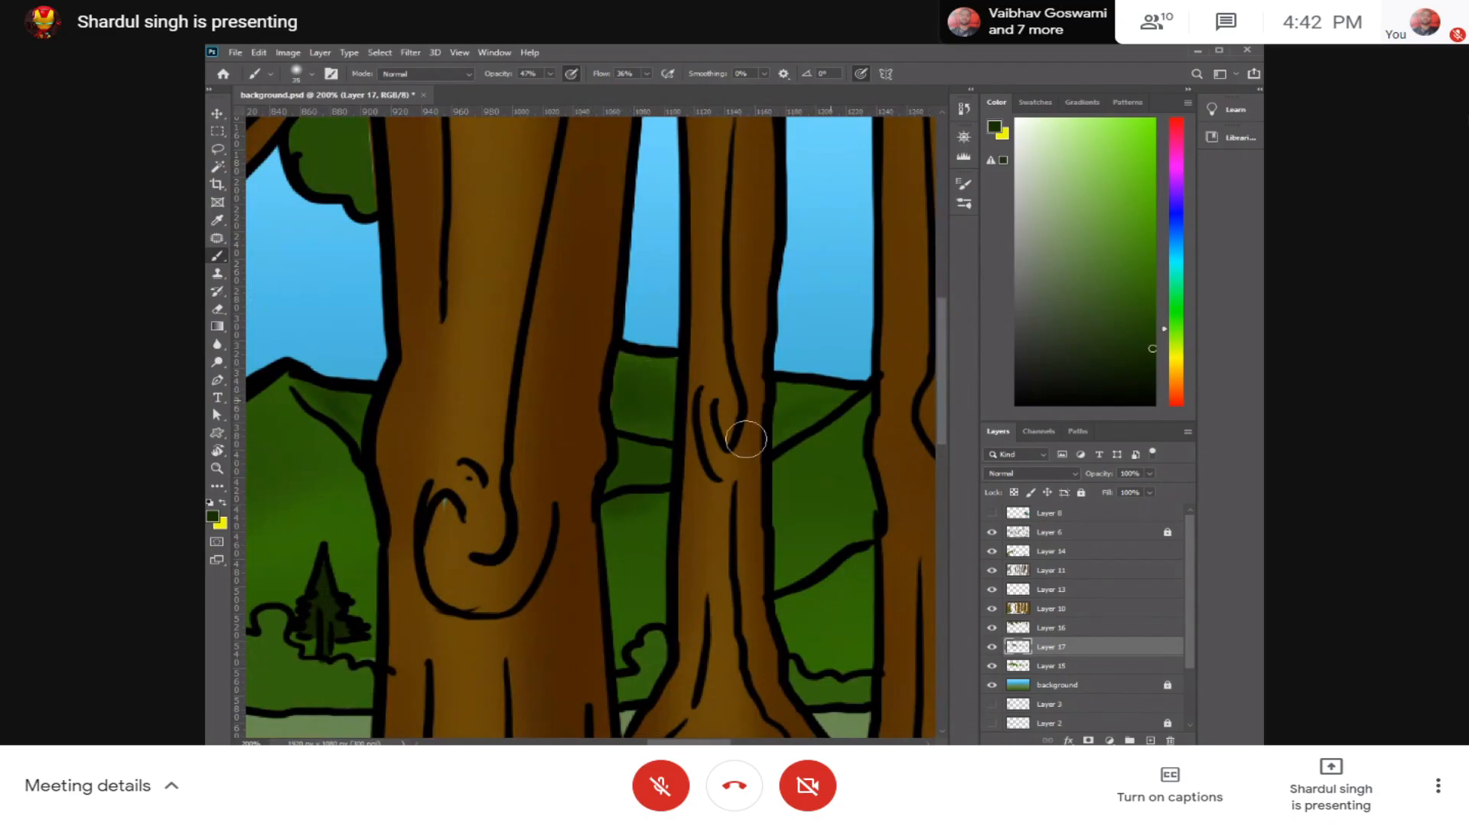
pyautogui.moveTo(811, 422); pyautogui.dragTo(482, 420)
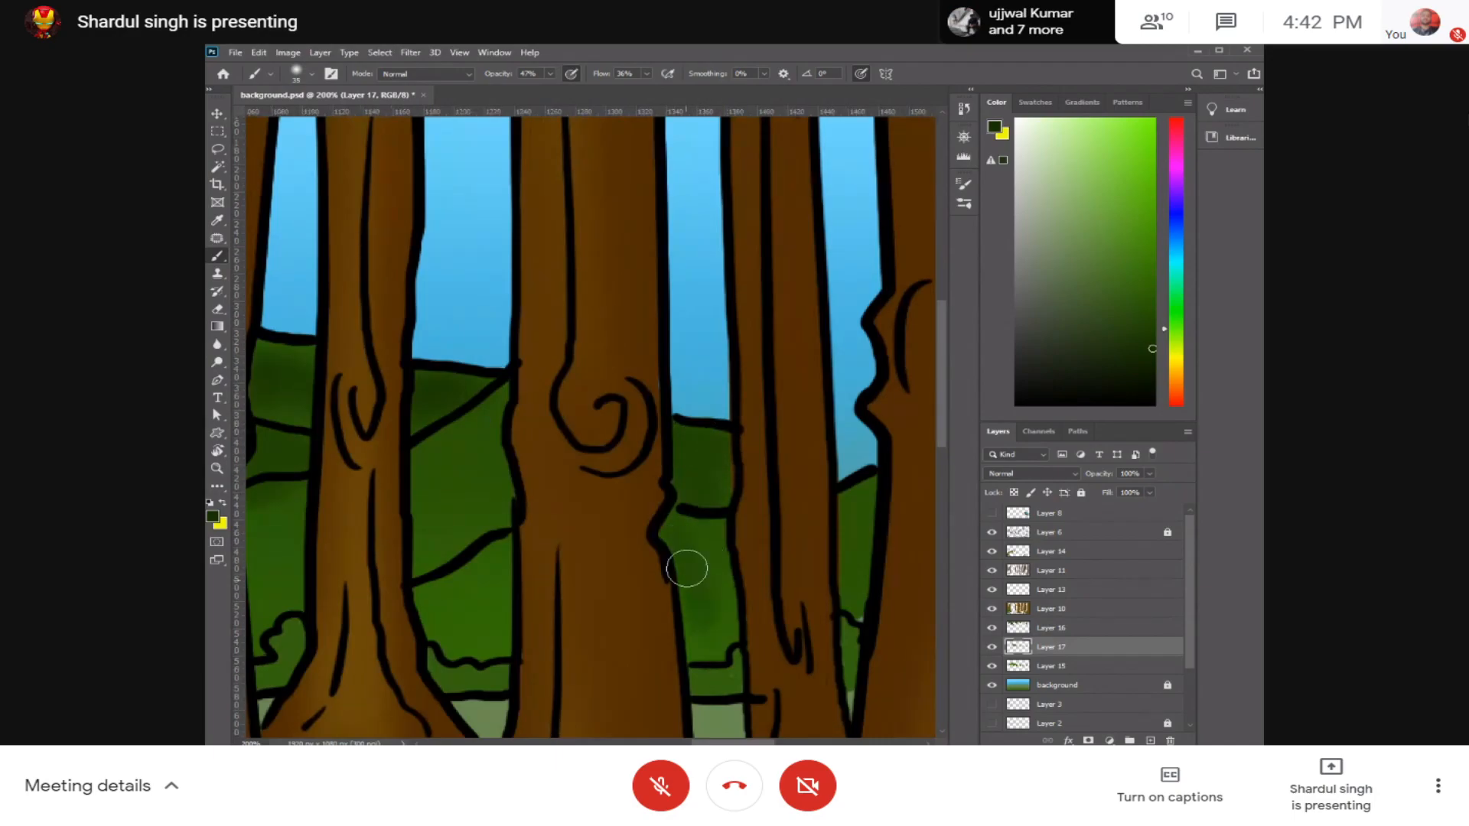
pyautogui.moveTo(796, 518); pyautogui.dragTo(459, 516)
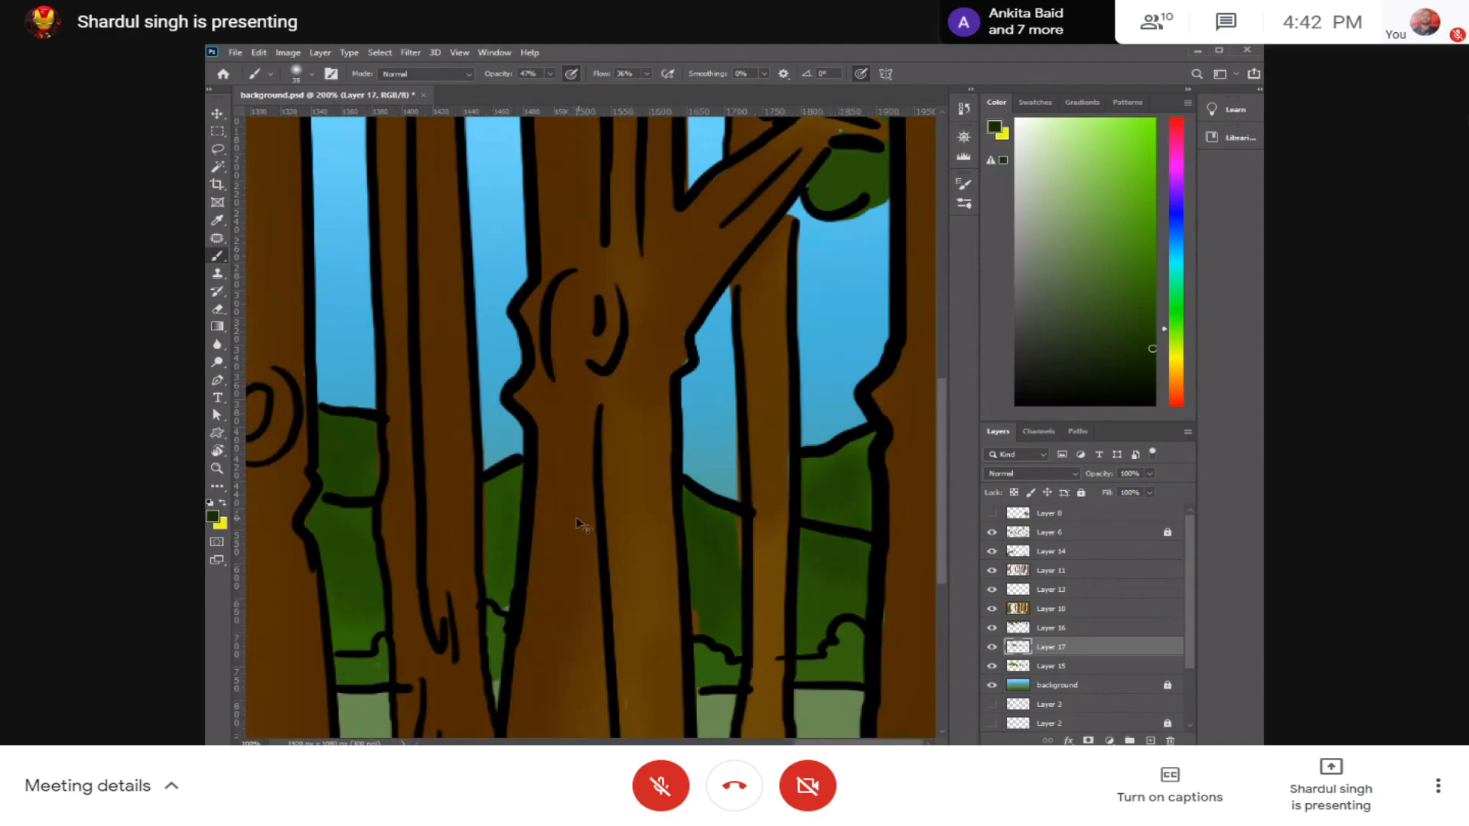
# Step: Add a new empty layer directly above the background layer for shading the ground
pyautogui.hotkey('ctrl', '-')
pyautogui.hotkey('ctrl', '-')
pyautogui.hotkey('ctrl', '-')
pyautogui.hotkey('ctrl', '-')
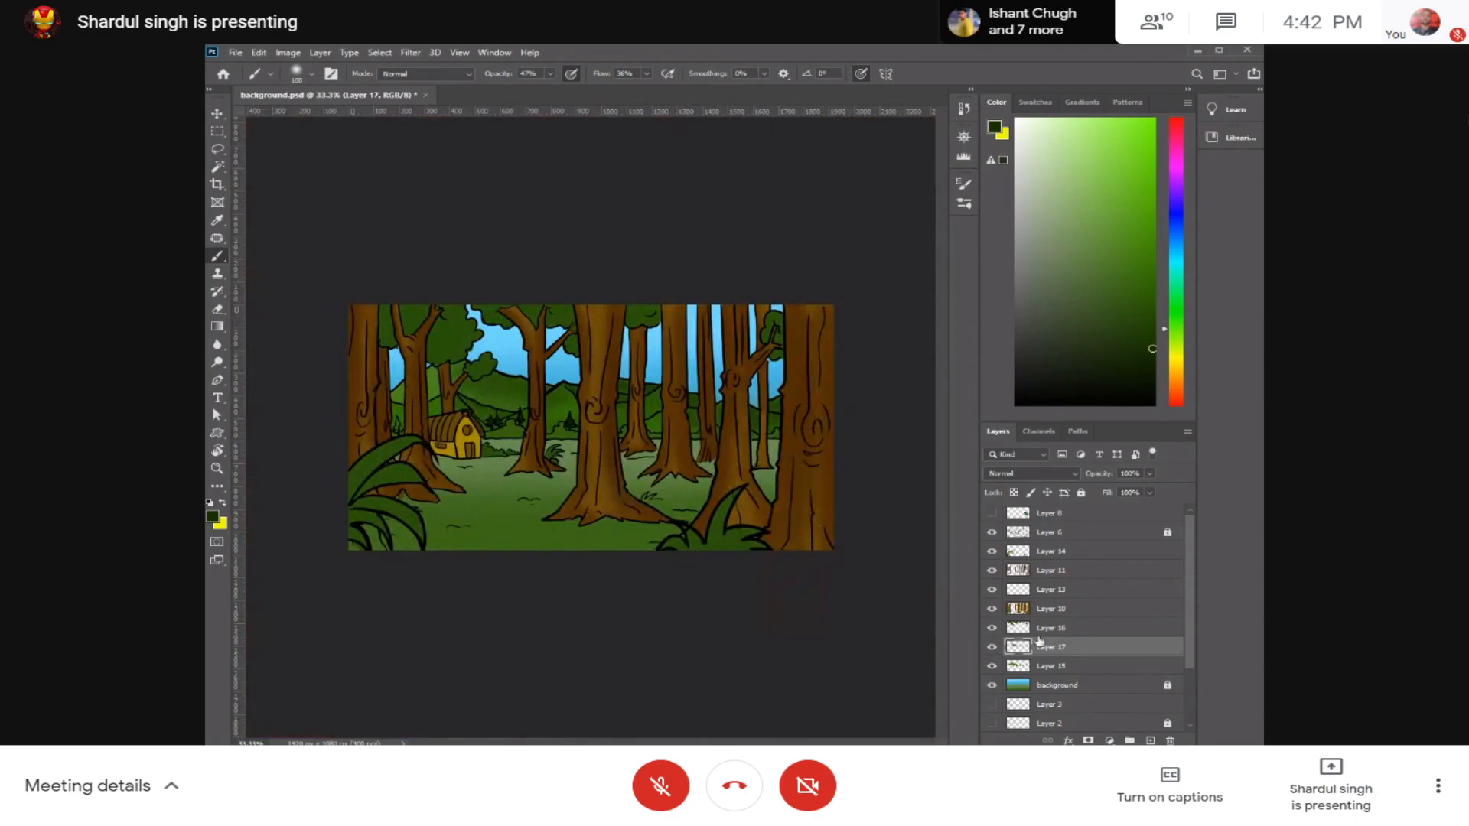
pyautogui.click(1092, 687)
pyautogui.hotkey('ctrl', 'shift', 'n')
pyautogui.press('Return')
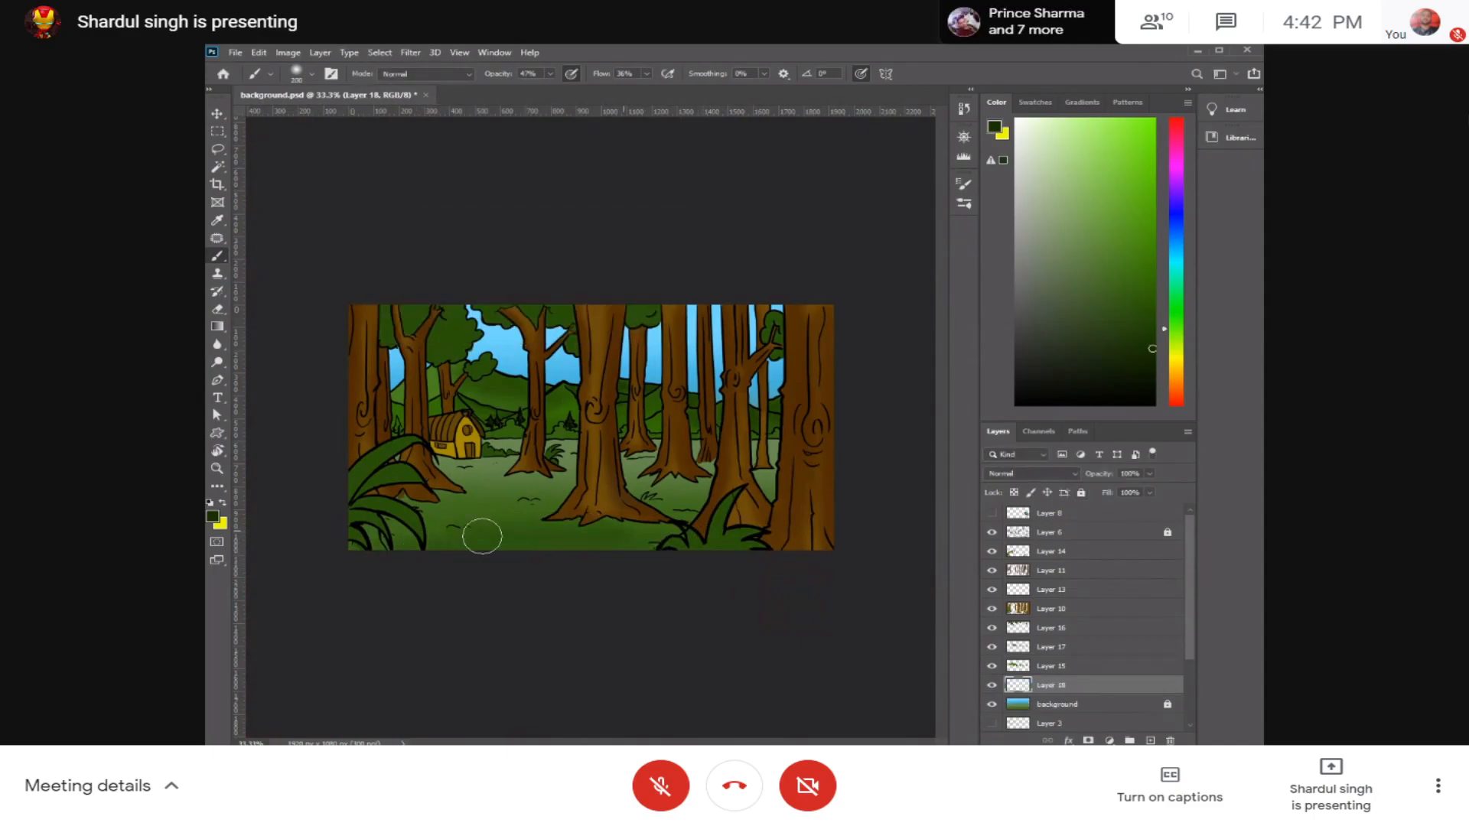
# Step: Shade the foreground grass along the image's lower edge with a much larger soft brush, redoing the first stroke
pyautogui.moveTo(472, 515)
pyautogui.mouseDown()
pyautogui.moveTo(492, 456)
pyautogui.moveTo(461, 508)
pyautogui.moveTo(487, 525)
pyautogui.moveTo(489, 465)
pyautogui.moveTo(490, 513)
pyautogui.mouseUp()
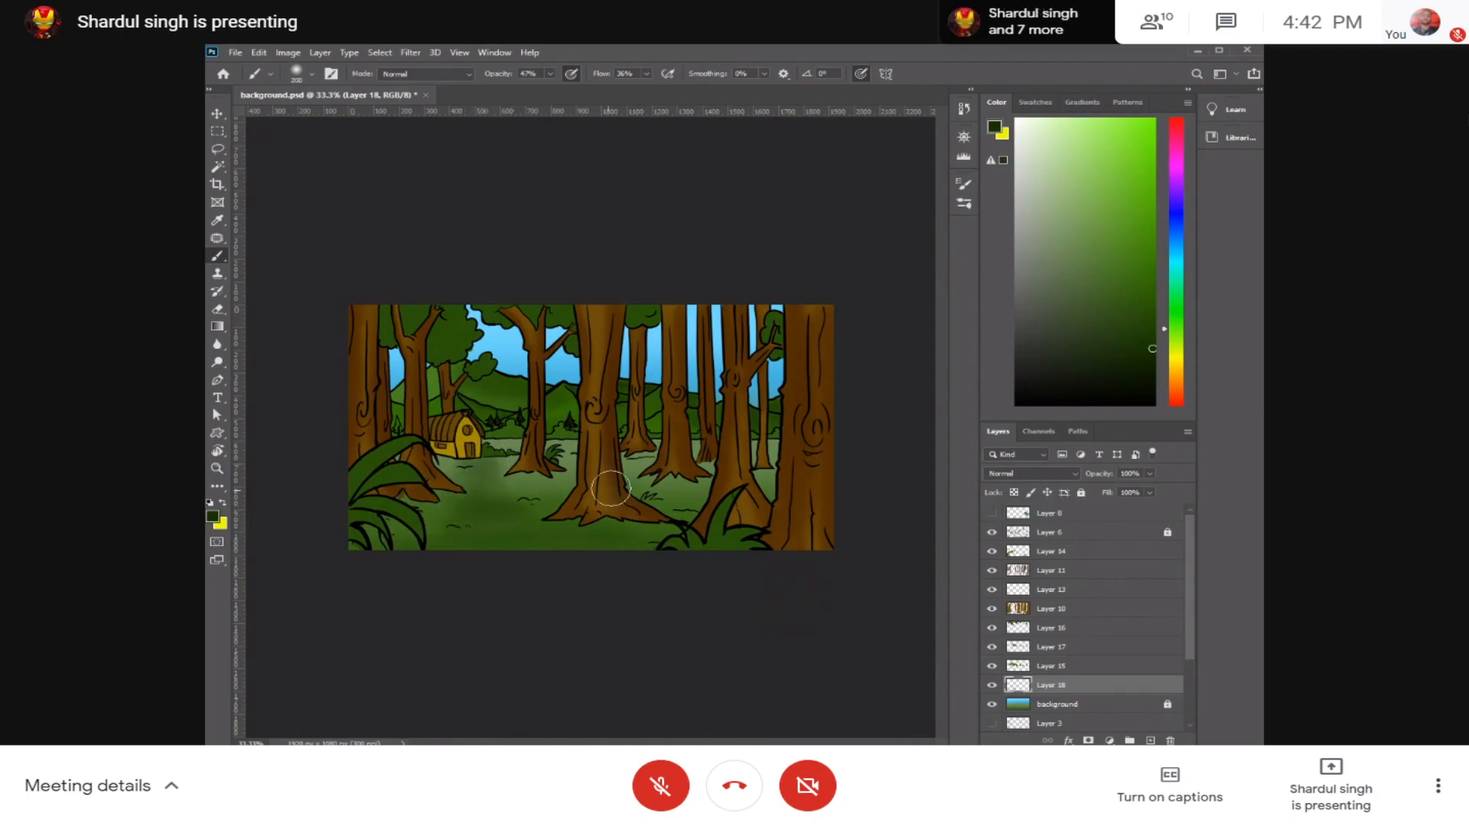
pyautogui.hotkey('ctrl', 'z')
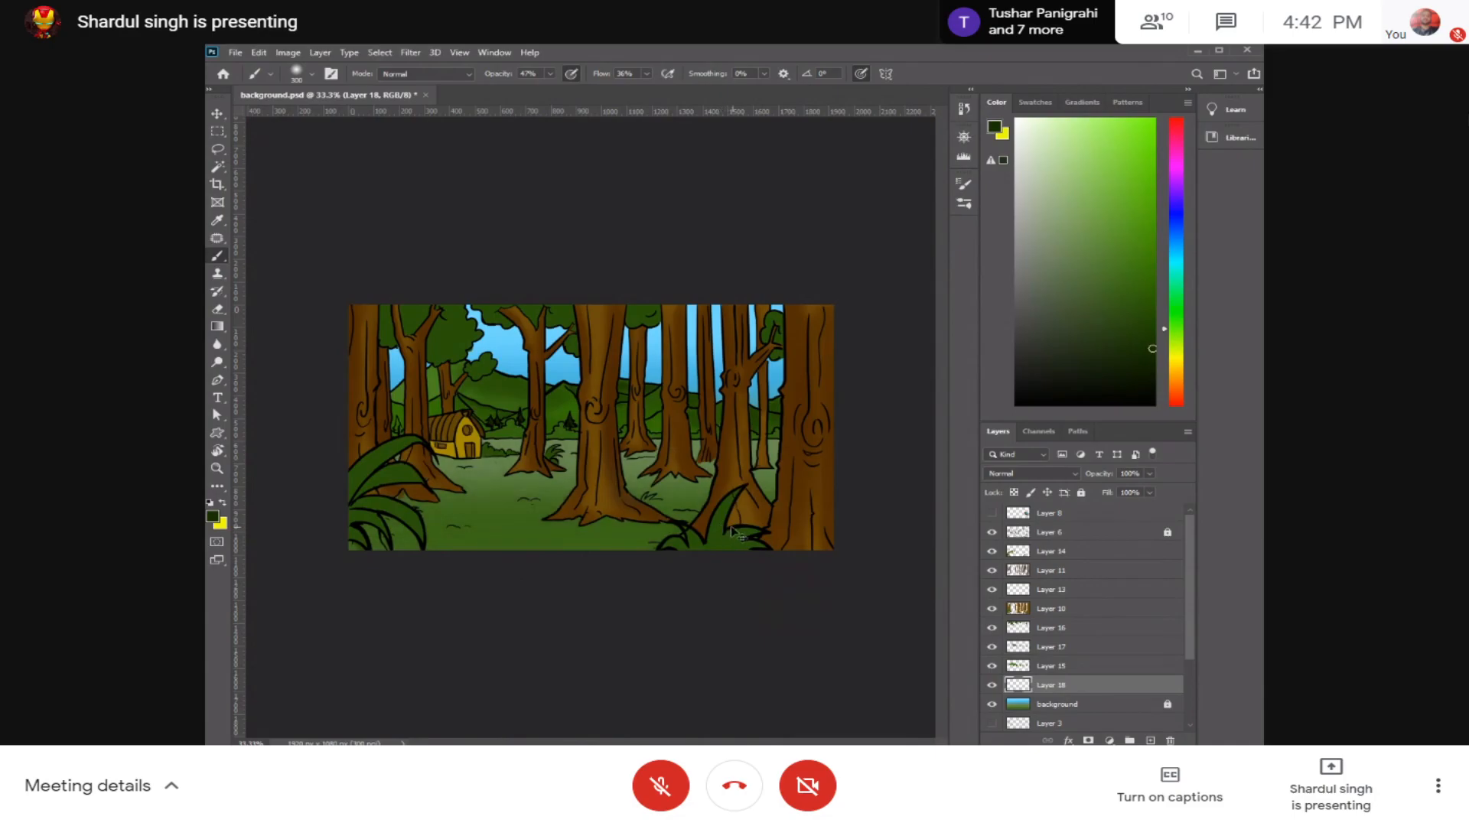
pyautogui.press(']')
pyautogui.press(']')
pyautogui.press(']')
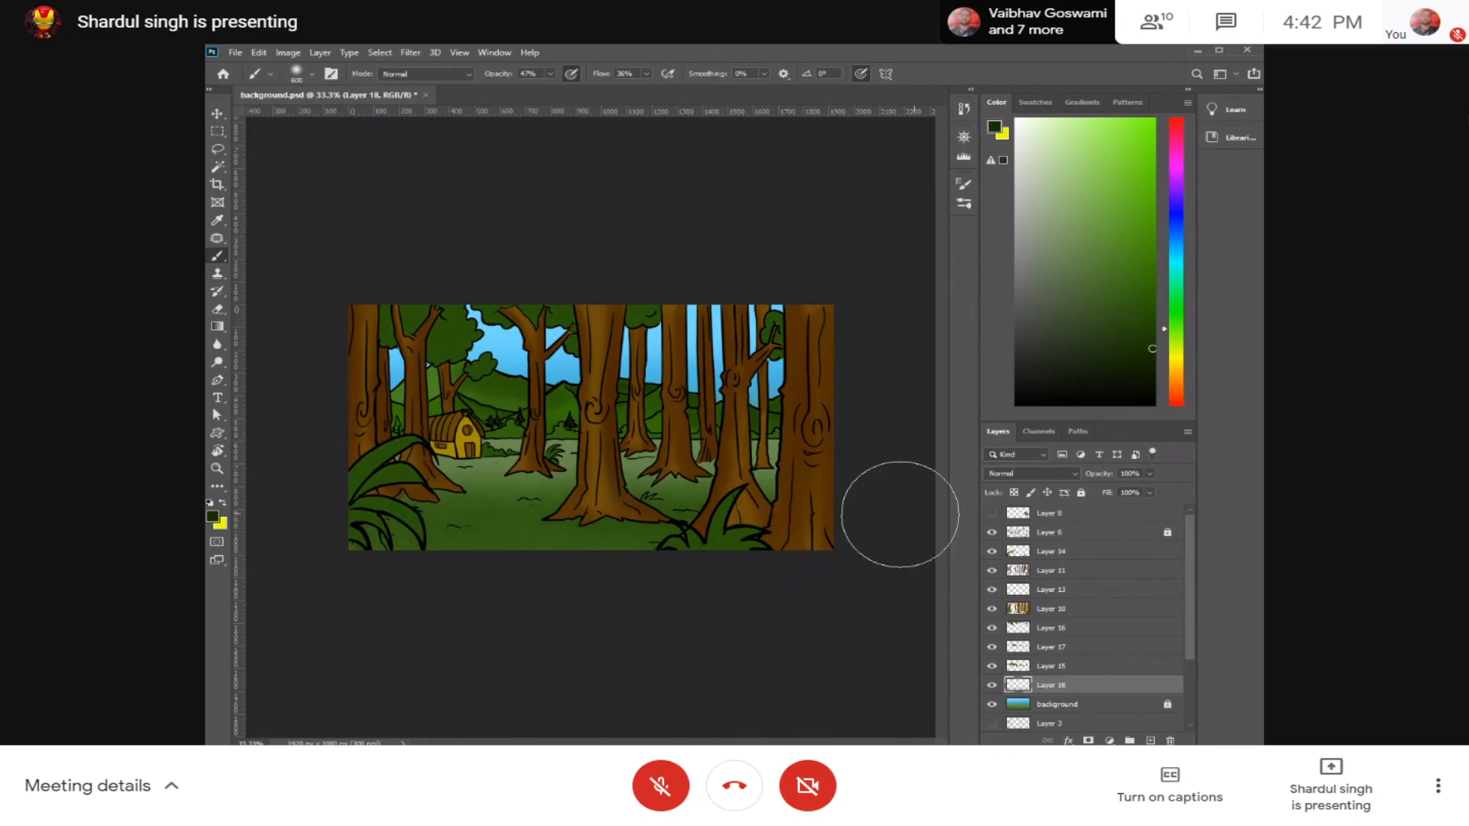
pyautogui.moveTo(868, 473); pyautogui.dragTo(337, 508)
# Step: Reduce the brush size for finer shading on the grass around the tree bases
pyautogui.press('[')
pyautogui.press('[')
pyautogui.press('[')
pyautogui.press('[')
pyautogui.press('[')
pyautogui.press('[')
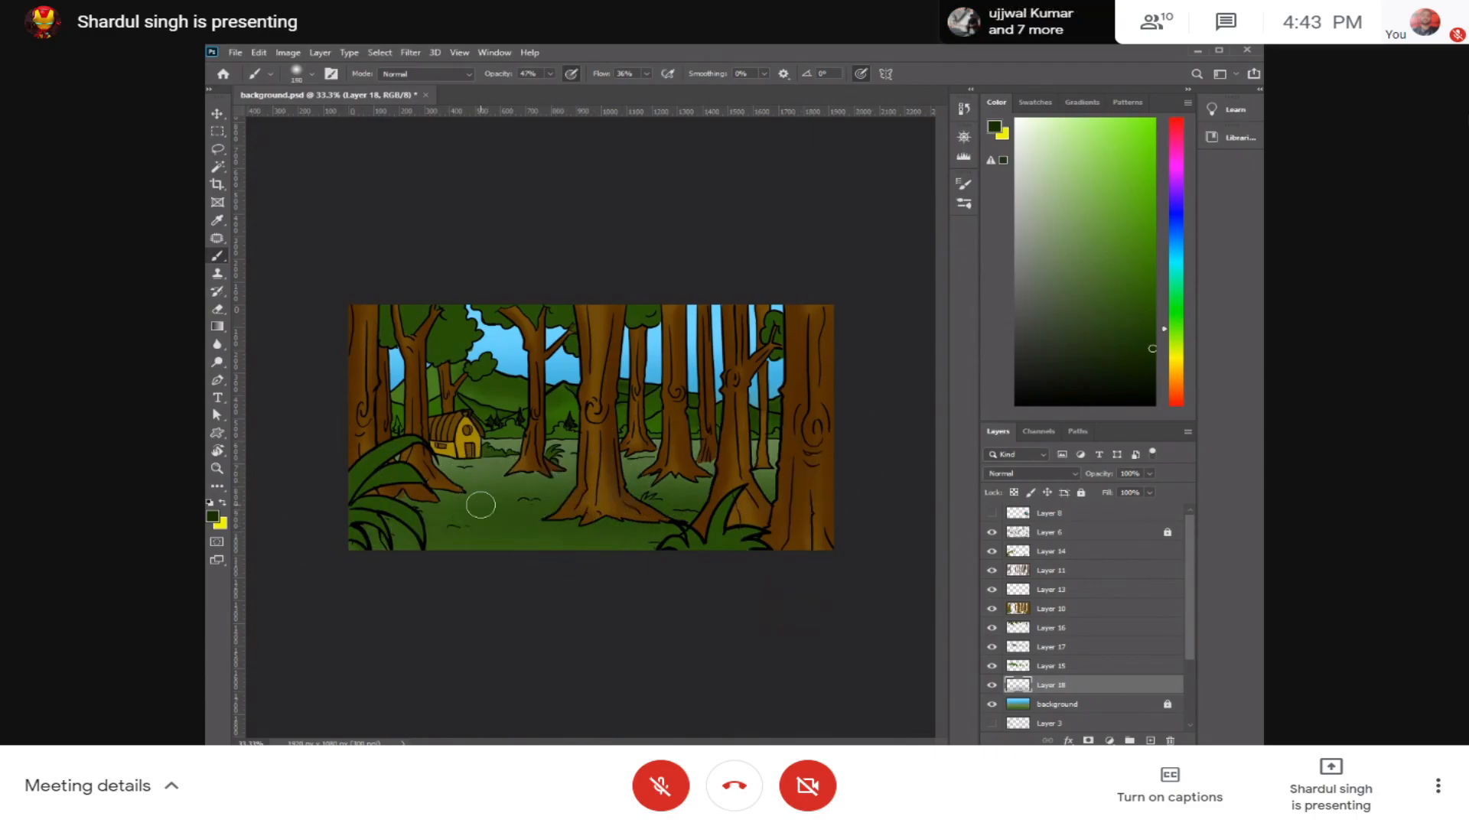
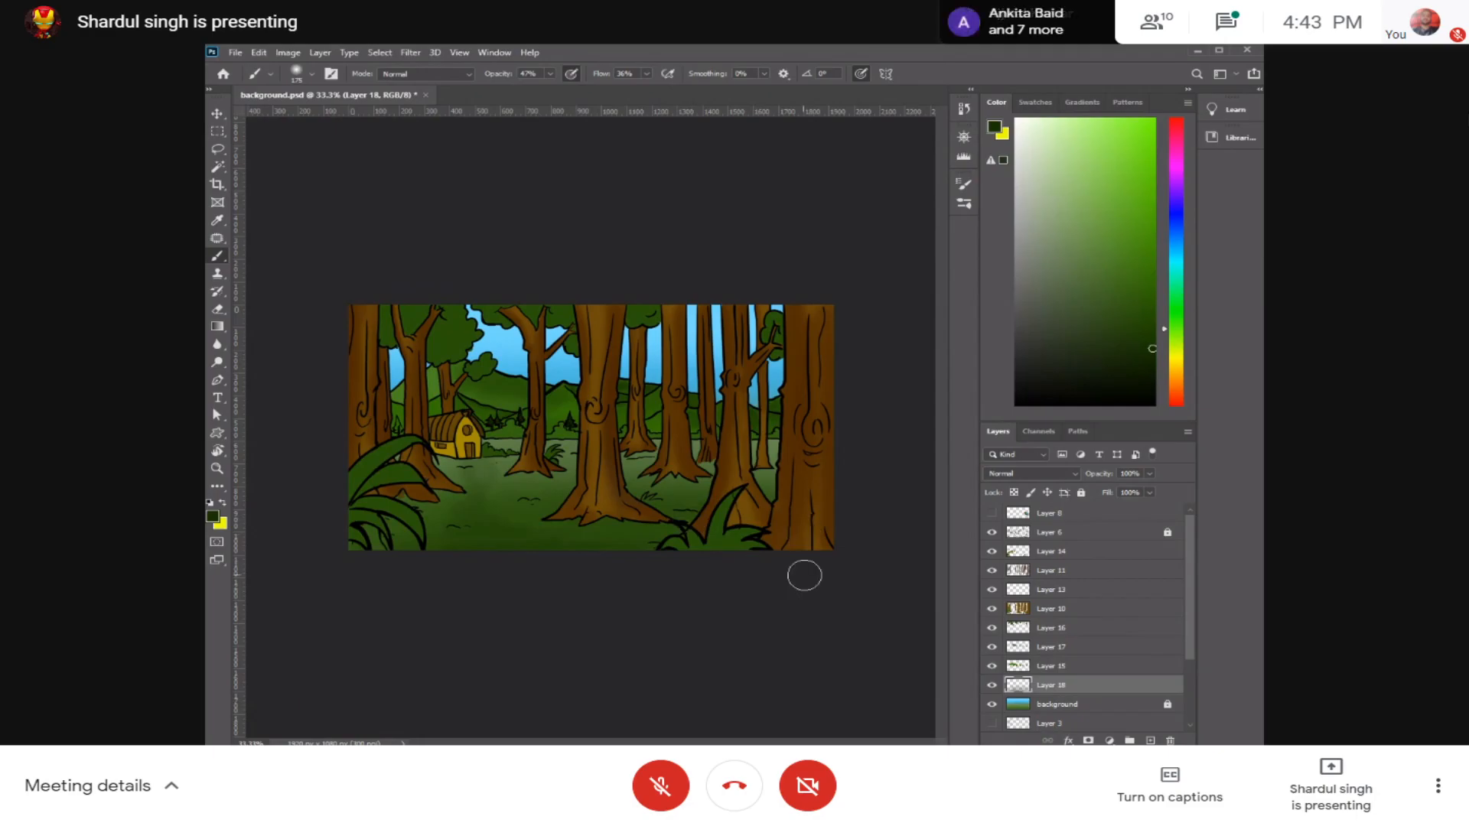
# Step: Identify the tree foliage layer by toggling Layer 17 and Layer 16 and briefly outlining Layer 16's contents as a selection
pyautogui.hotkey('ctrl', '+')
pyautogui.hotkey('ctrl', '+')
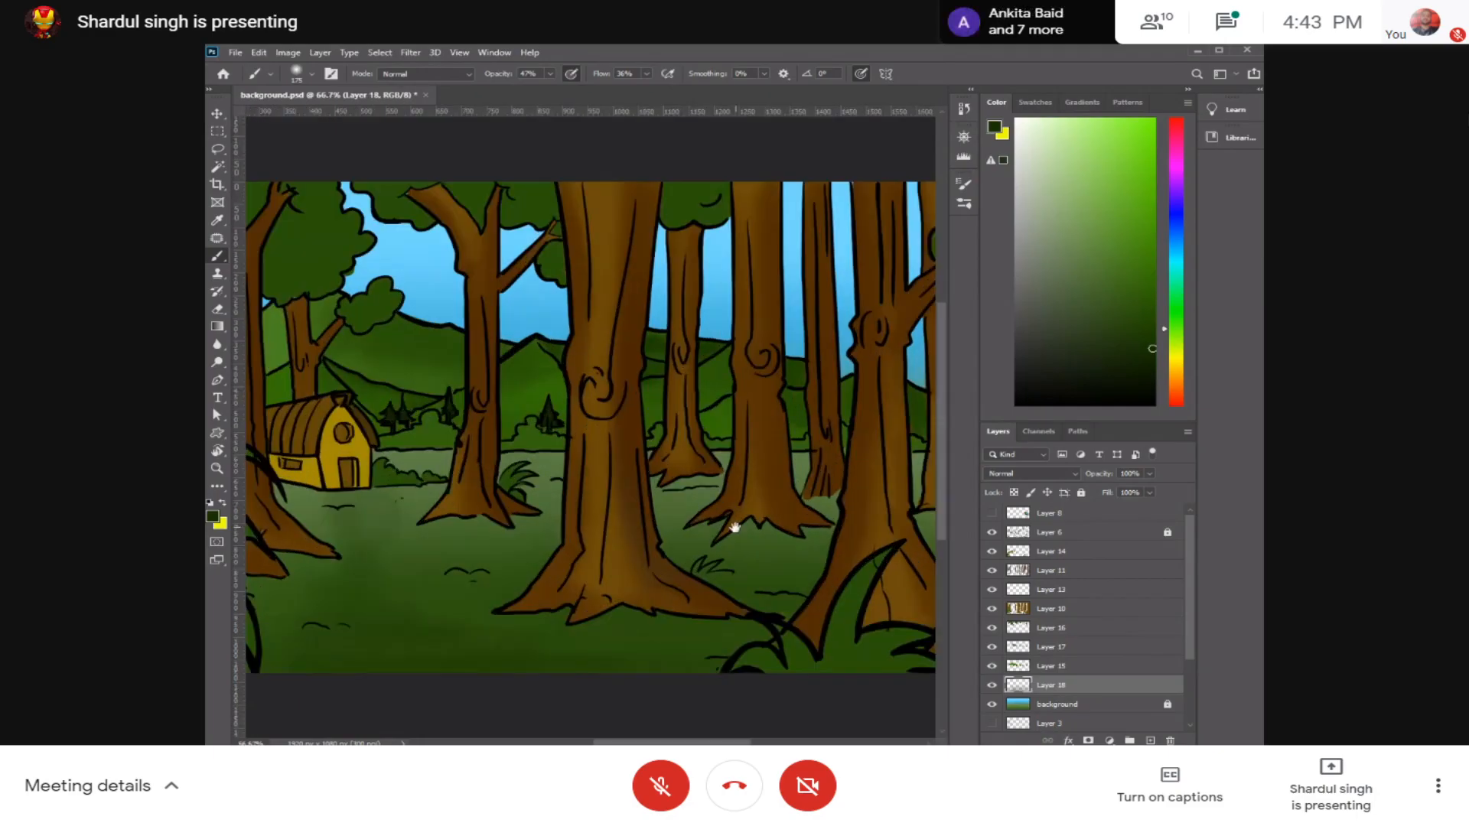
pyautogui.scroll(4, 778, 590)
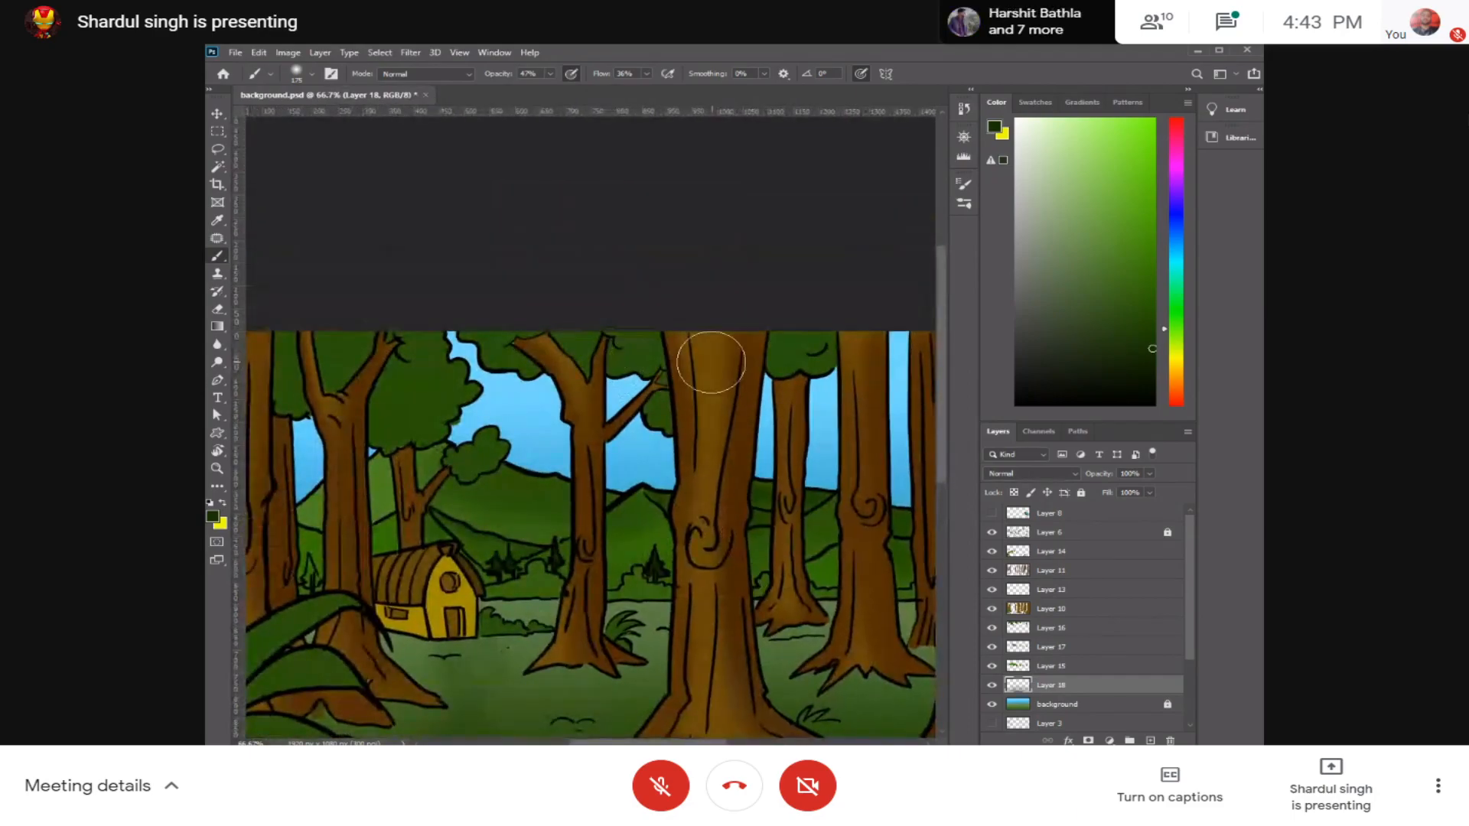
pyautogui.click(993, 648)
pyautogui.click(993, 648)
pyautogui.click(993, 628)
pyautogui.click(994, 628)
pyautogui.keyDown('ctrl'); pyautogui.click(1018, 628); pyautogui.keyUp('ctrl')
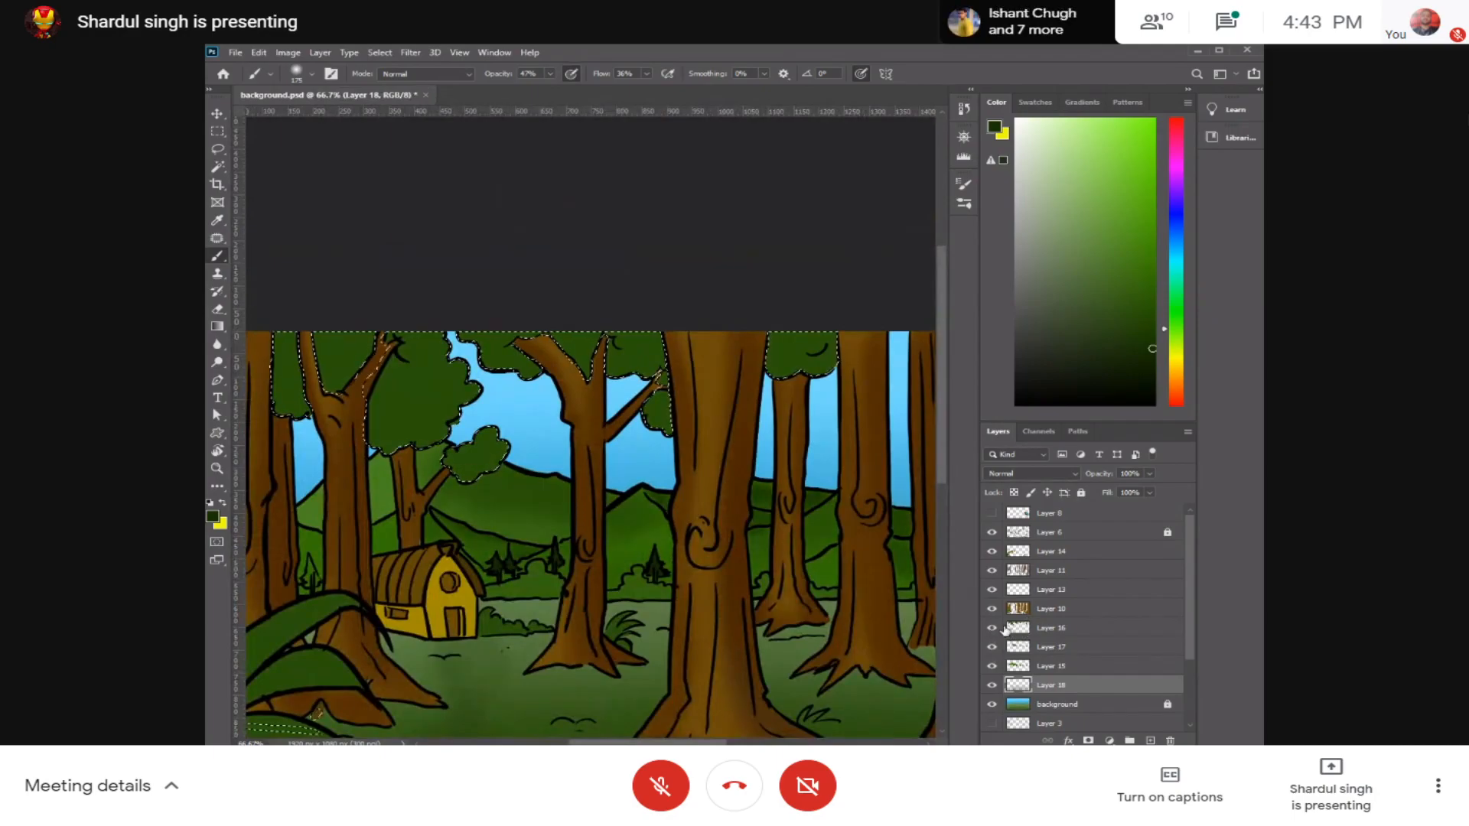
pyautogui.hotkey('ctrl', 'd')
# Step: Reduce the brush size and sample the dark green of the tree foliage as the painting colour
pyautogui.moveTo(545, 450); pyautogui.dragTo(617, 463)
pyautogui.press('[')
pyautogui.press('[')
pyautogui.press('[')
pyautogui.press('[')
pyautogui.keyDown('alt'); pyautogui.click(518, 422); pyautogui.keyUp('alt')
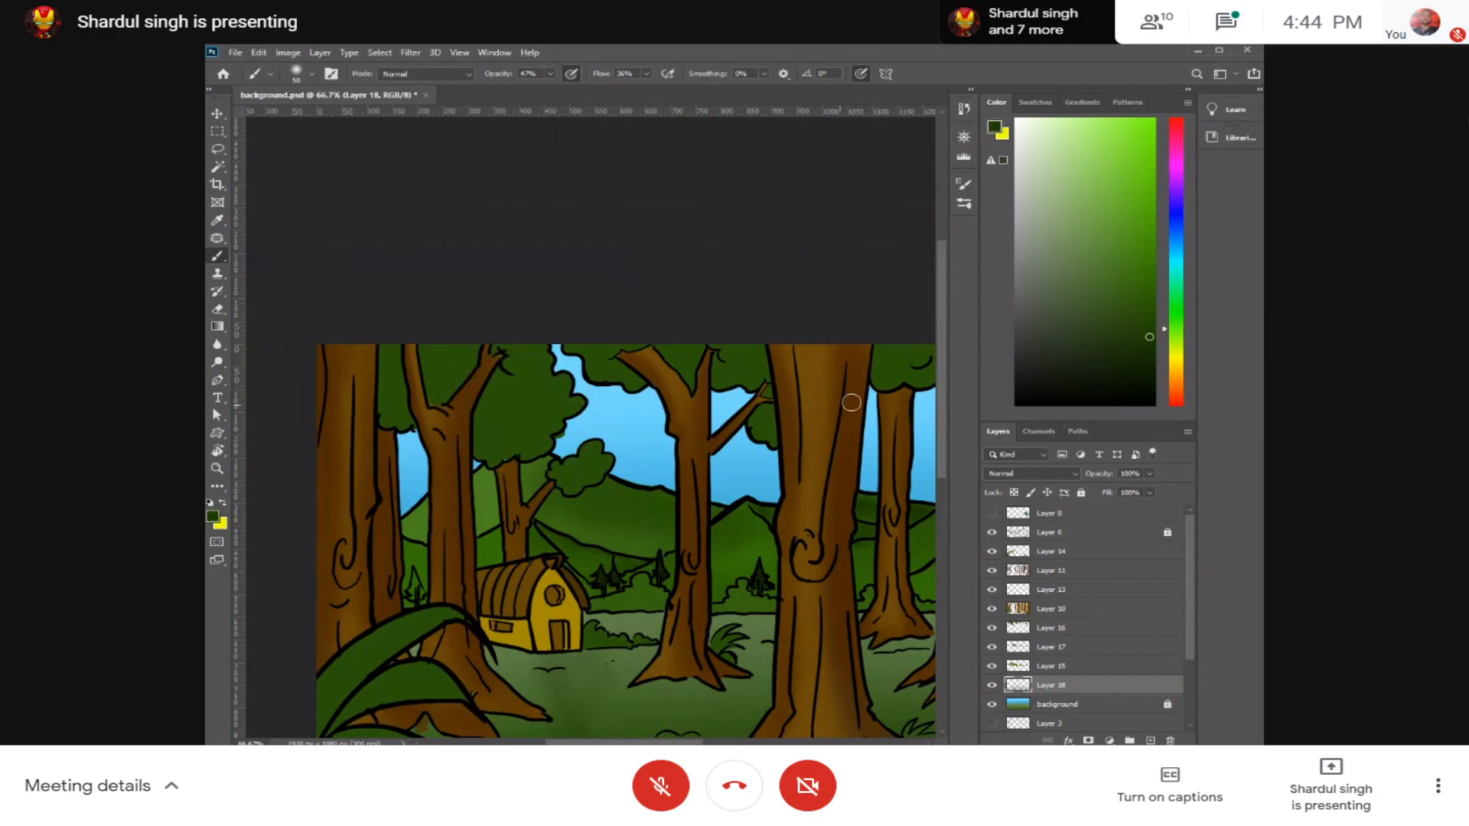
# Step: Confirm Layer 16 as the foliage layer and add a new empty layer directly above it for shading
pyautogui.hotkey('ctrl', '+')
pyautogui.hotkey('ctrl', '+')
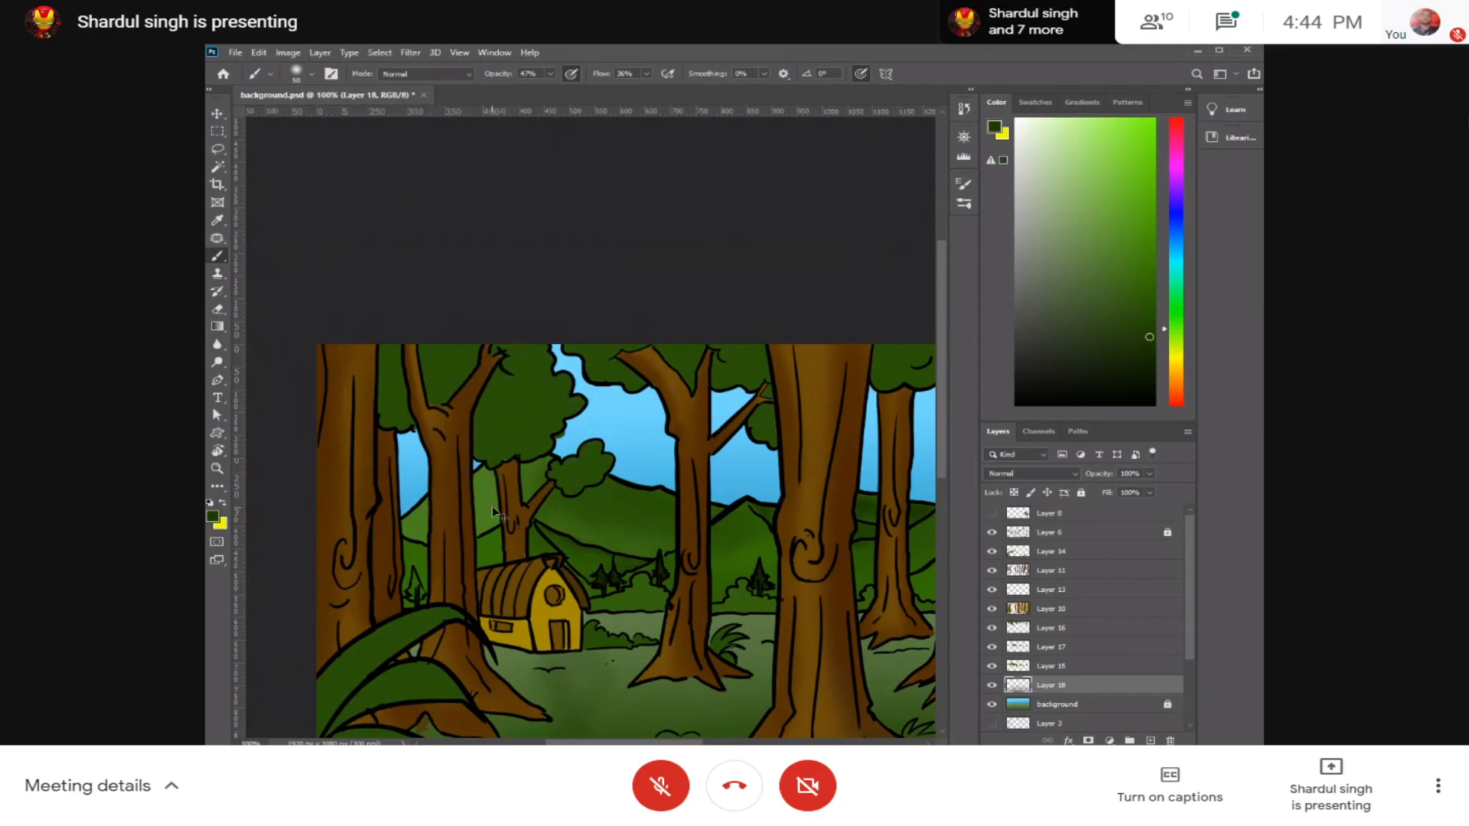
pyautogui.moveTo(452, 426); pyautogui.dragTo(517, 436)
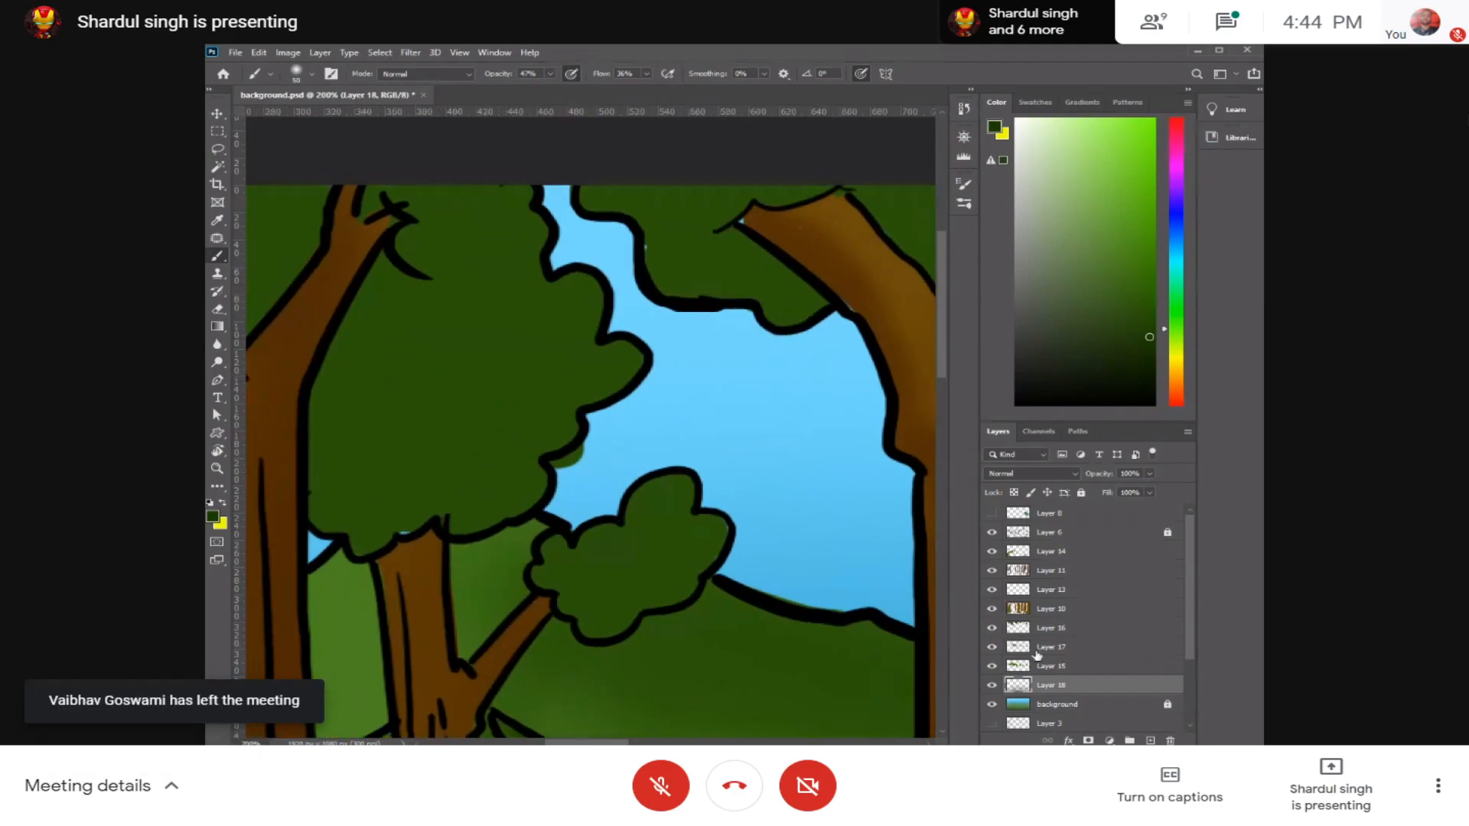
pyautogui.click(993, 628)
pyautogui.click(992, 628)
pyautogui.click(1061, 632)
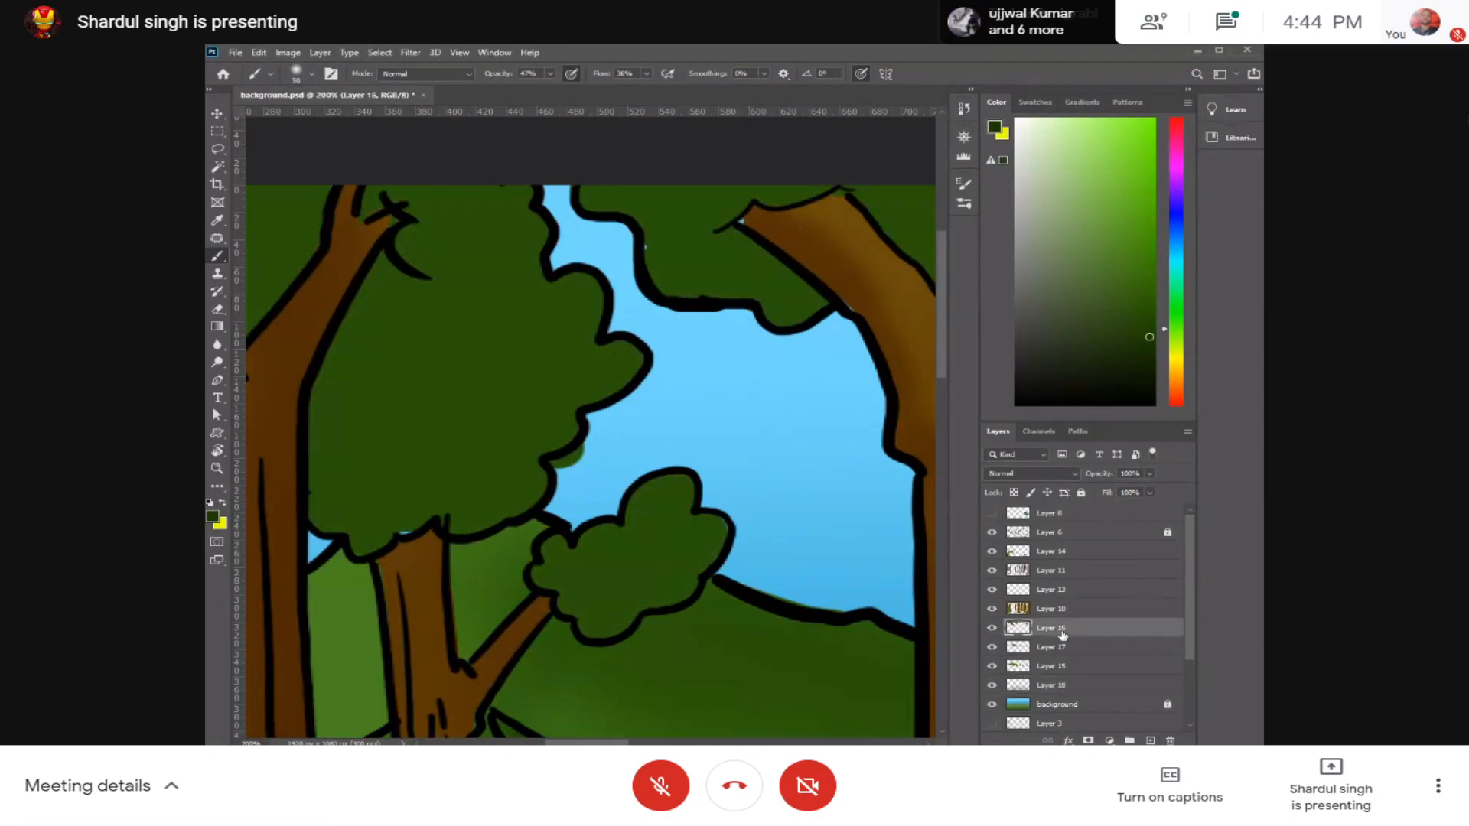
pyautogui.hotkey('ctrl', 'shift', 'alt', 'n')
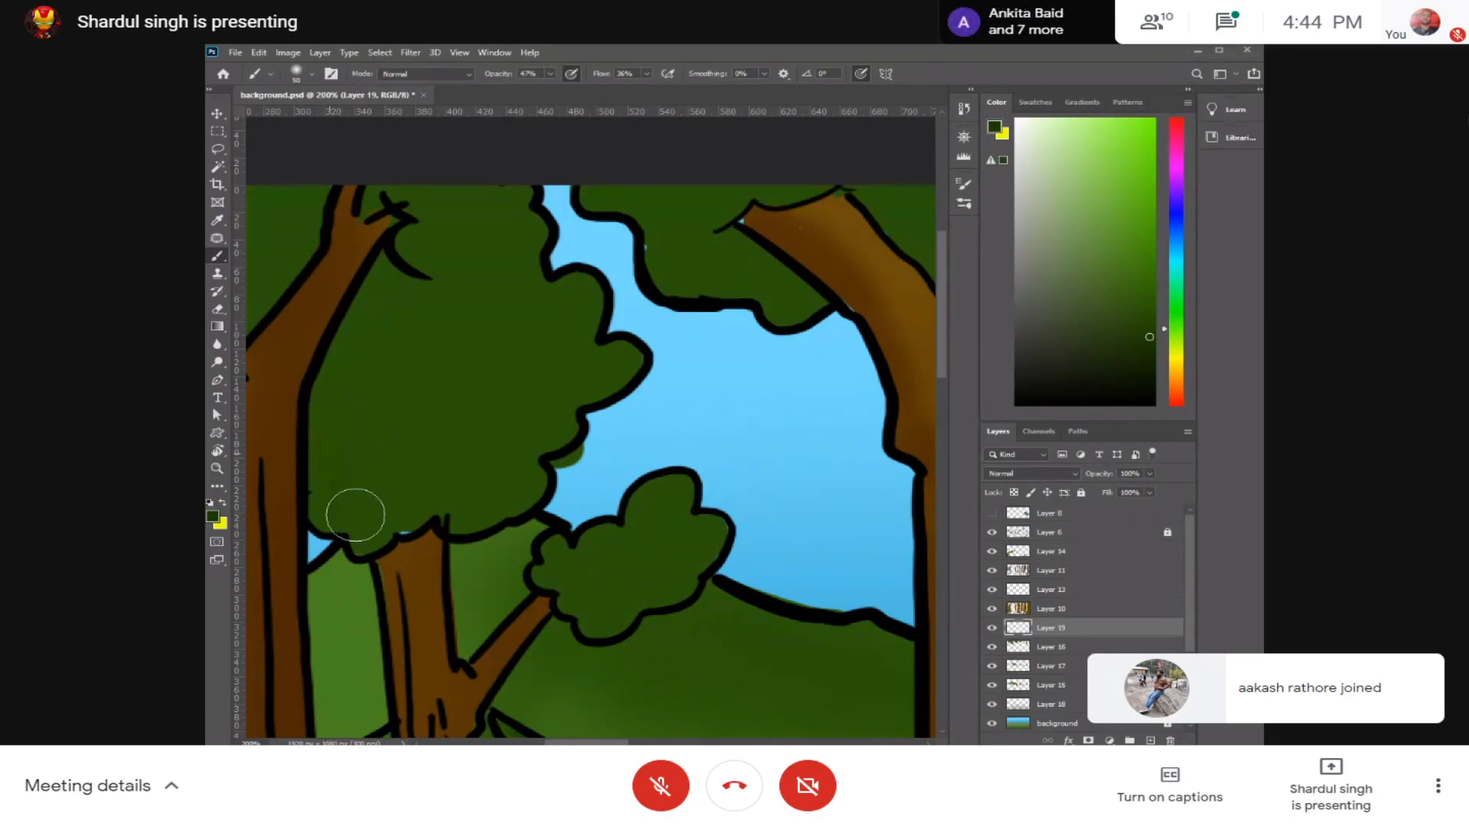
# Step: Shade the lower edge and sky-side lobes of the large foliage clump above the hut with a smaller soft brush
pyautogui.press('[')
pyautogui.press('[')
pyautogui.press('[')
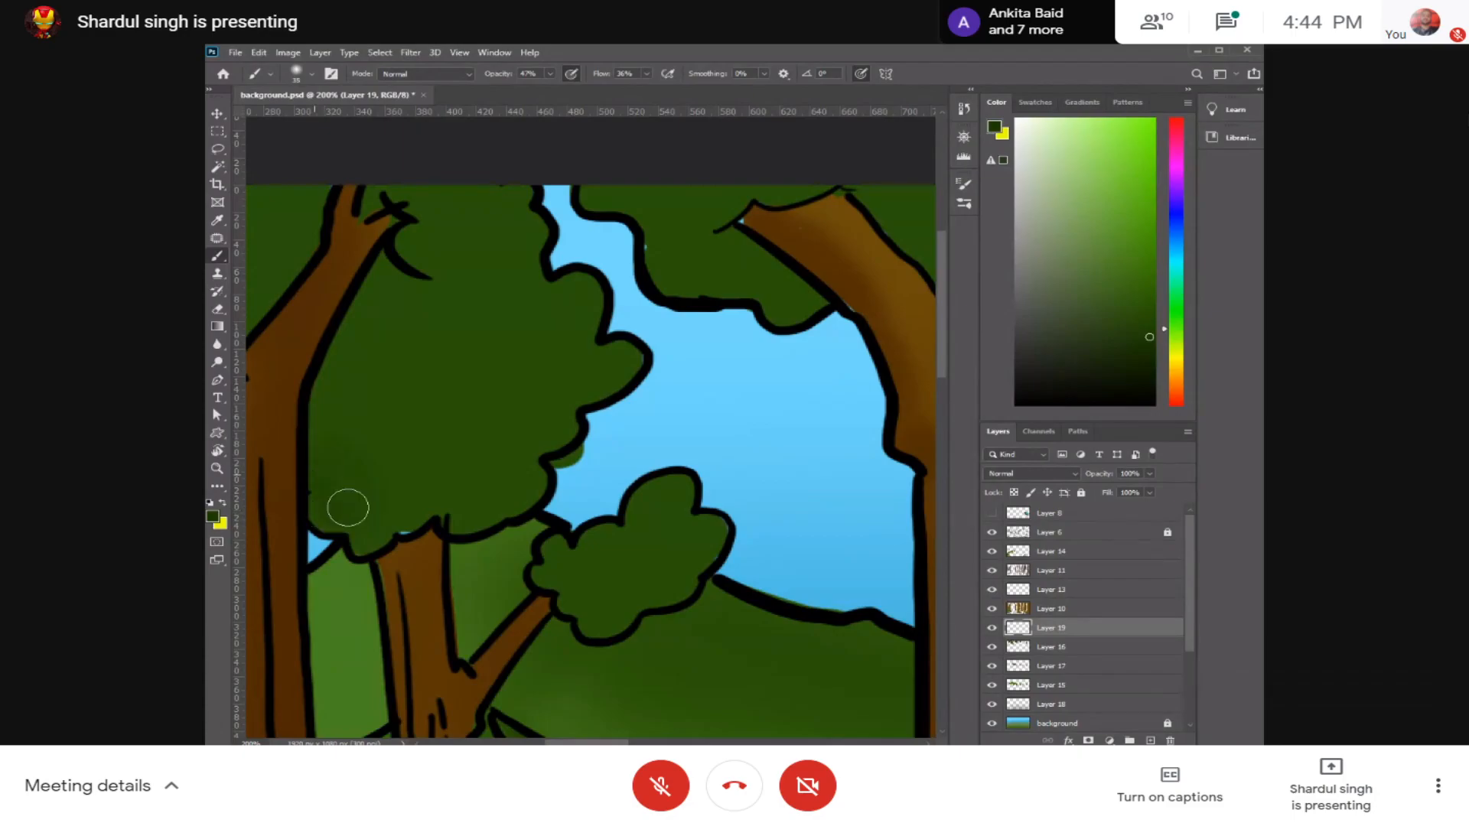
pyautogui.hotkey('ctrl', '+')
pyautogui.hotkey('ctrl', '+')
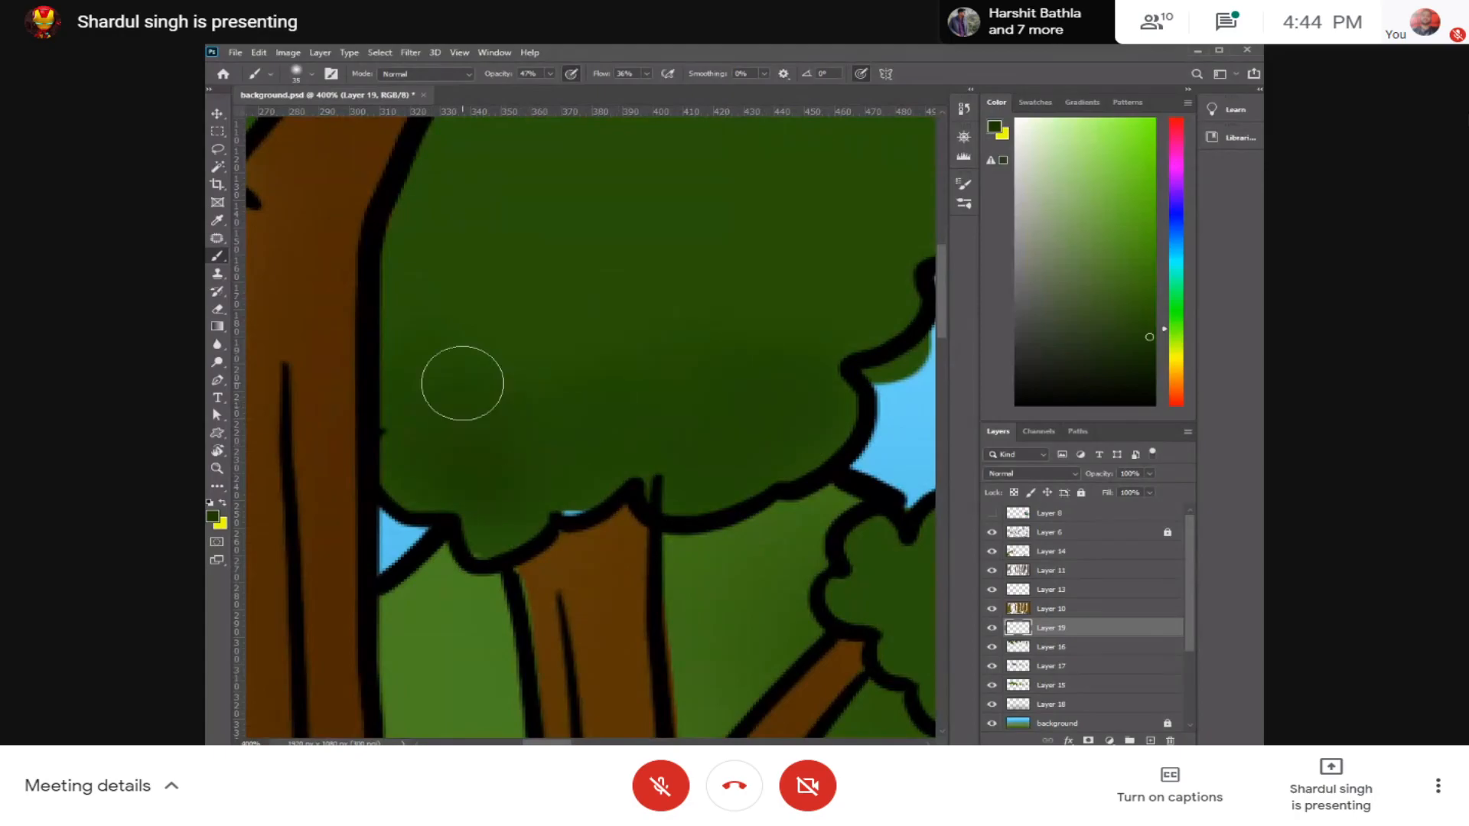
pyautogui.moveTo(787, 411); pyautogui.dragTo(577, 505)
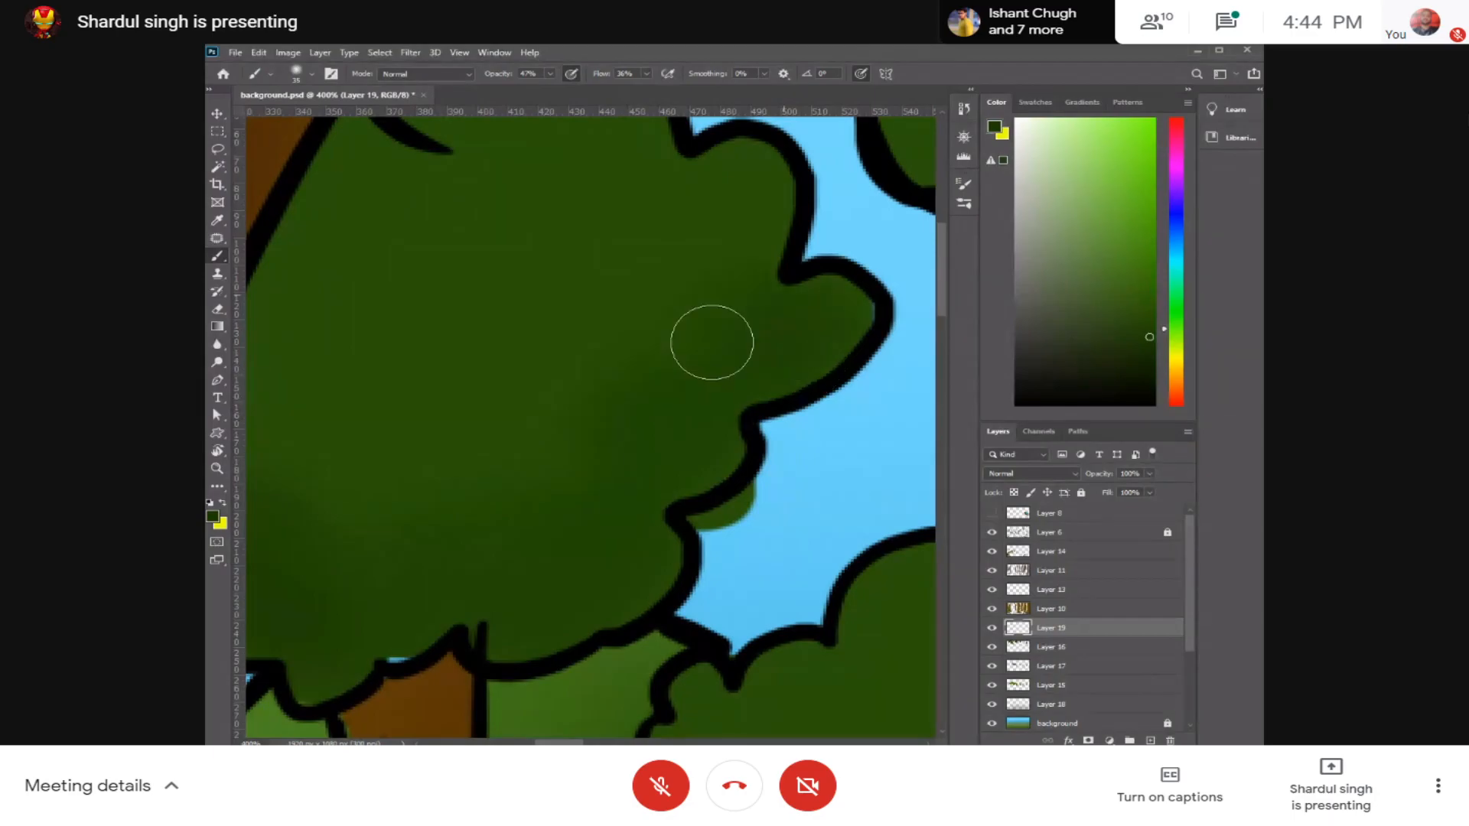
pyautogui.moveTo(656, 236); pyautogui.dragTo(714, 383)
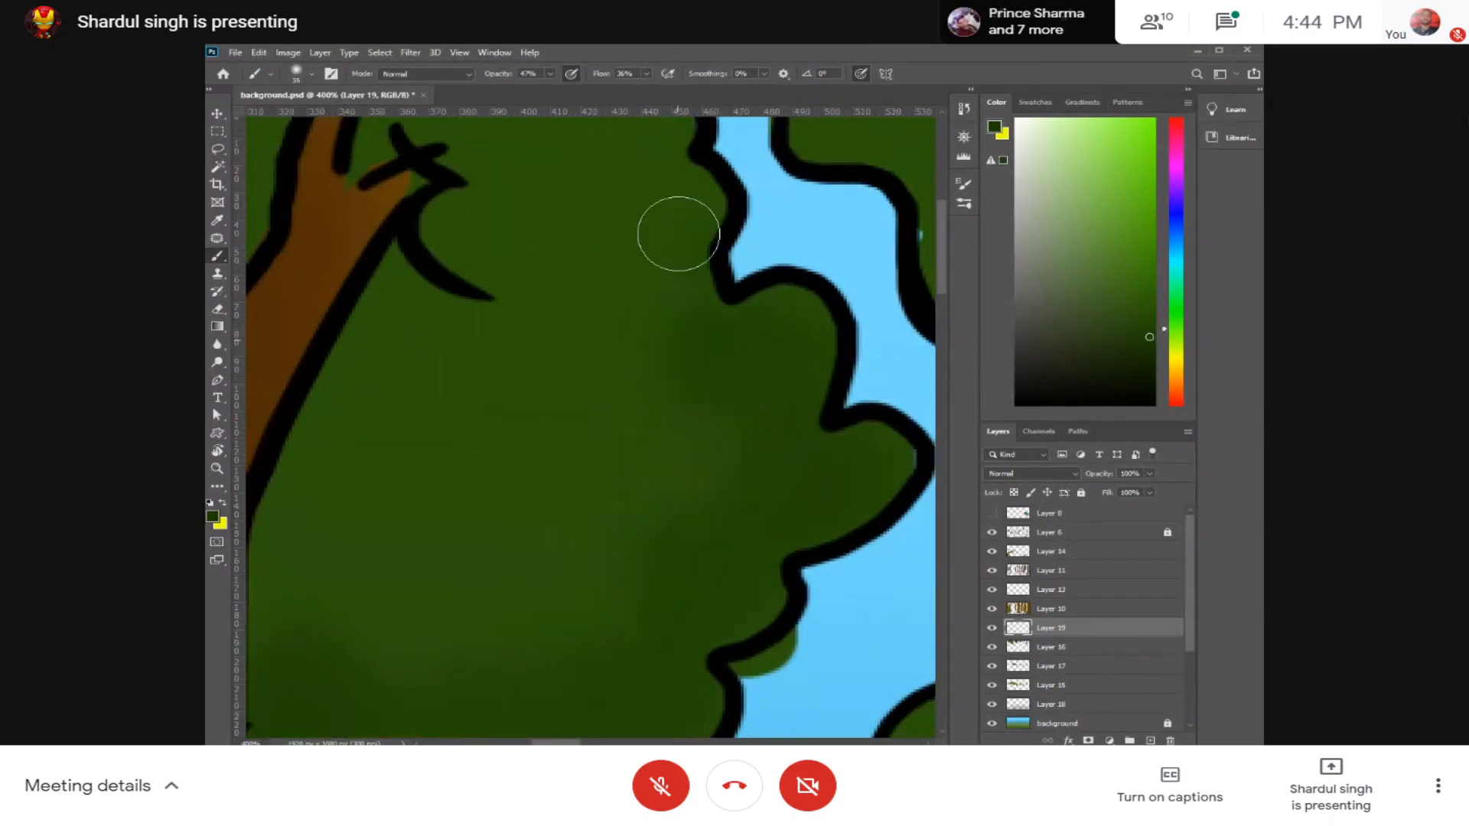
pyautogui.moveTo(624, 239); pyautogui.dragTo(658, 372)
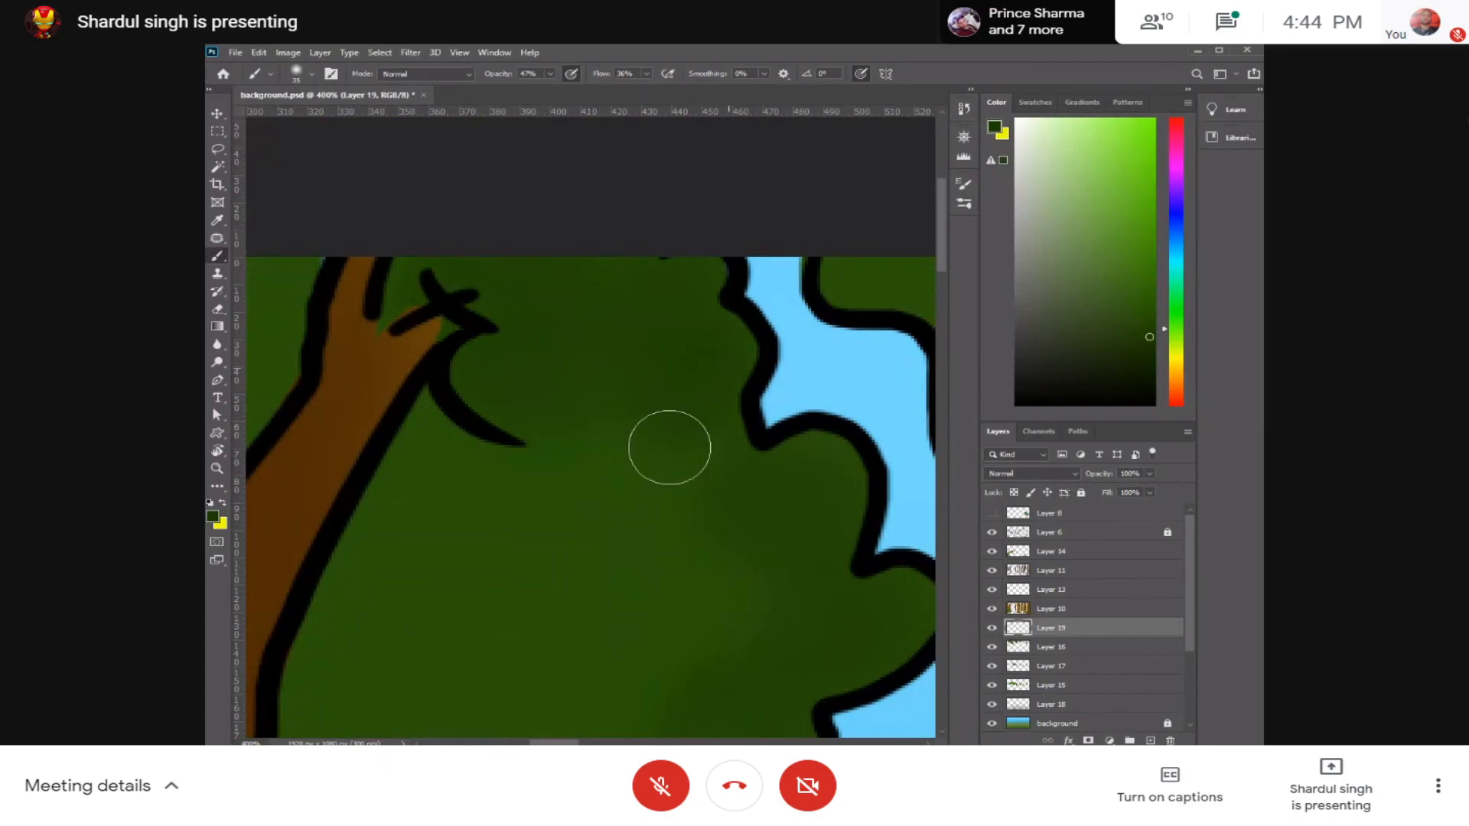
# Step: Begin shading the foliage between the leftmost trunks with a smaller brush, choosing a darker green and 48% flow
pyautogui.moveTo(586, 514); pyautogui.dragTo(835, 447)
pyautogui.moveTo(355, 440); pyautogui.dragTo(736, 538)
pyautogui.press('[')
pyautogui.moveTo(400, 338)
pyautogui.mouseDown()
pyautogui.moveTo(371, 383)
pyautogui.moveTo(354, 361)
pyautogui.moveTo(373, 486)
pyautogui.mouseUp()
pyautogui.click(1154, 344)
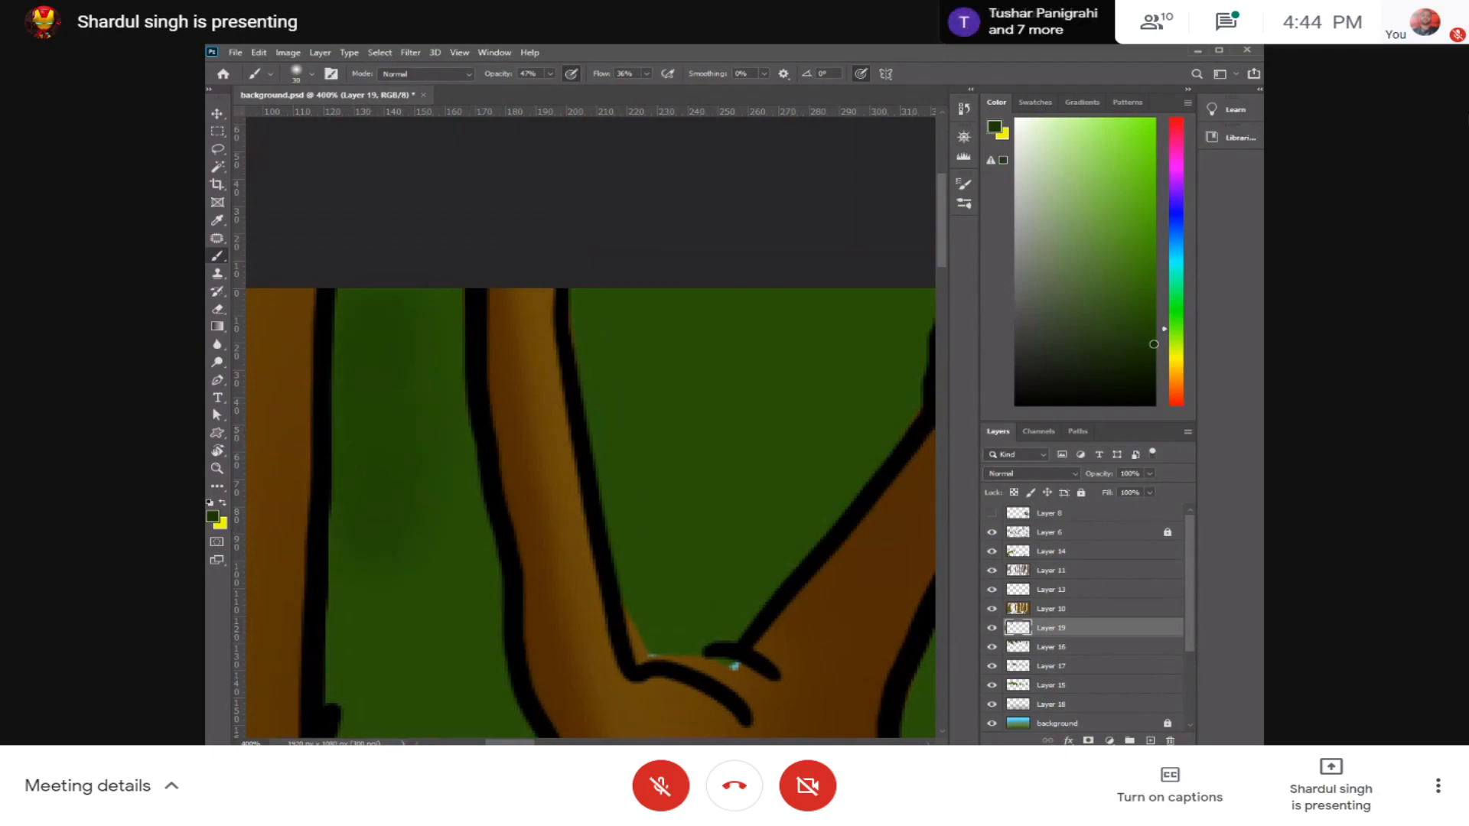
pyautogui.click(646, 74)
# Step: Try shading the foliage between the leftmost trunks at 66% brush opacity, and undo the strokes
pyautogui.click(550, 74)
pyautogui.moveTo(567, 93); pyautogui.dragTo(562, 93)
pyautogui.moveTo(383, 321)
pyautogui.mouseDown()
pyautogui.moveTo(396, 508)
pyautogui.moveTo(379, 578)
pyautogui.moveTo(313, 570)
pyautogui.moveTo(364, 593)
pyautogui.moveTo(394, 410)
pyautogui.mouseUp()
pyautogui.moveTo(375, 493)
pyautogui.mouseDown()
pyautogui.moveTo(406, 548)
pyautogui.moveTo(443, 558)
pyautogui.moveTo(499, 541)
pyautogui.mouseUp()
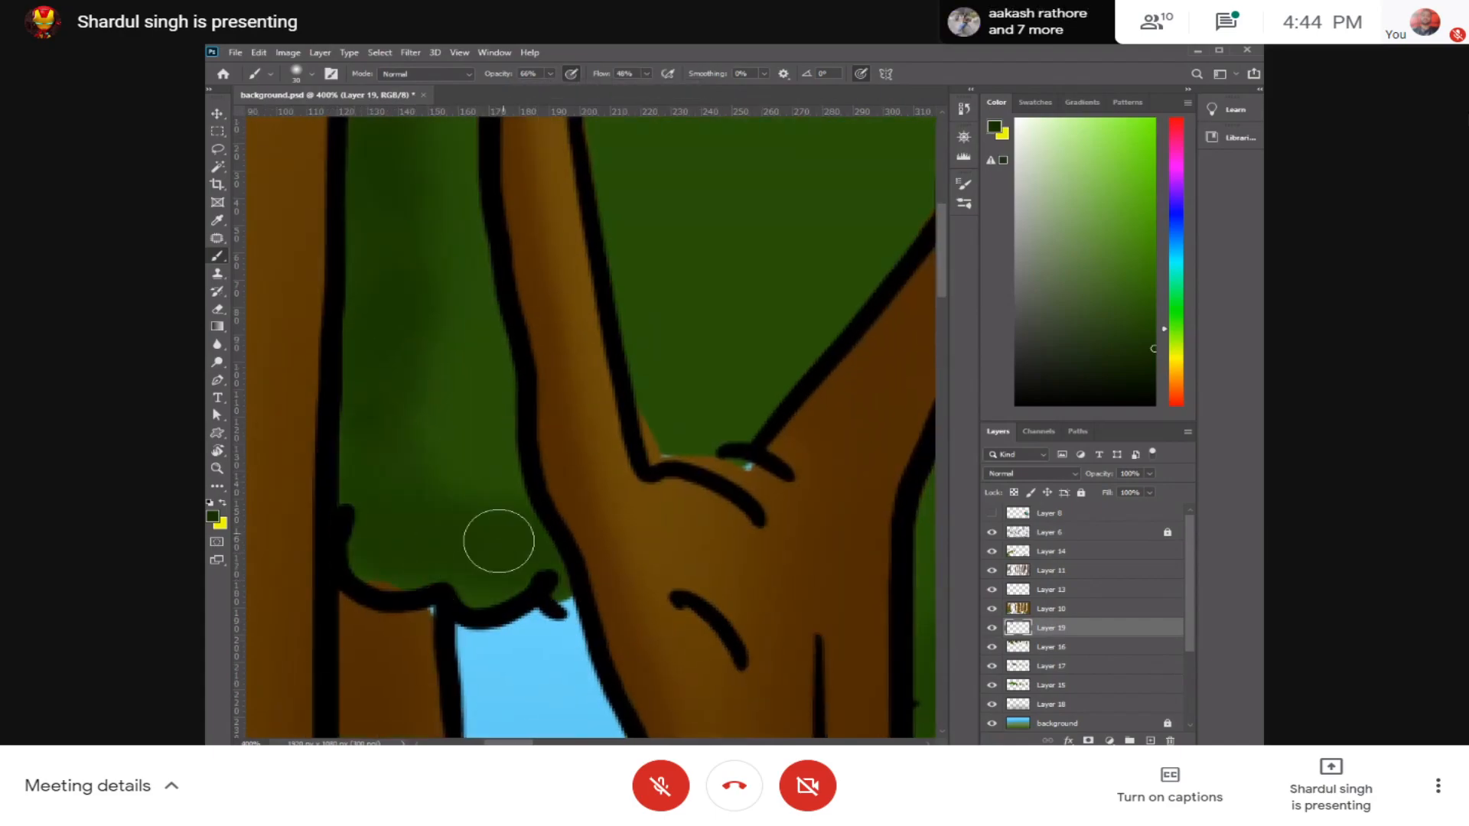
pyautogui.hotkey('ctrl', 'z')
pyautogui.hotkey('ctrl', 'z')
# Step: Set the brush opacity to 47% and darken the foliage strip between the leftmost trunks down to its lower edge
pyautogui.moveTo(547, 90); pyautogui.dragTo(532, 90)
pyautogui.moveTo(410, 206)
pyautogui.mouseDown()
pyautogui.moveTo(377, 227)
pyautogui.moveTo(353, 448)
pyautogui.moveTo(392, 563)
pyautogui.moveTo(435, 583)
pyautogui.moveTo(510, 582)
pyautogui.mouseUp()
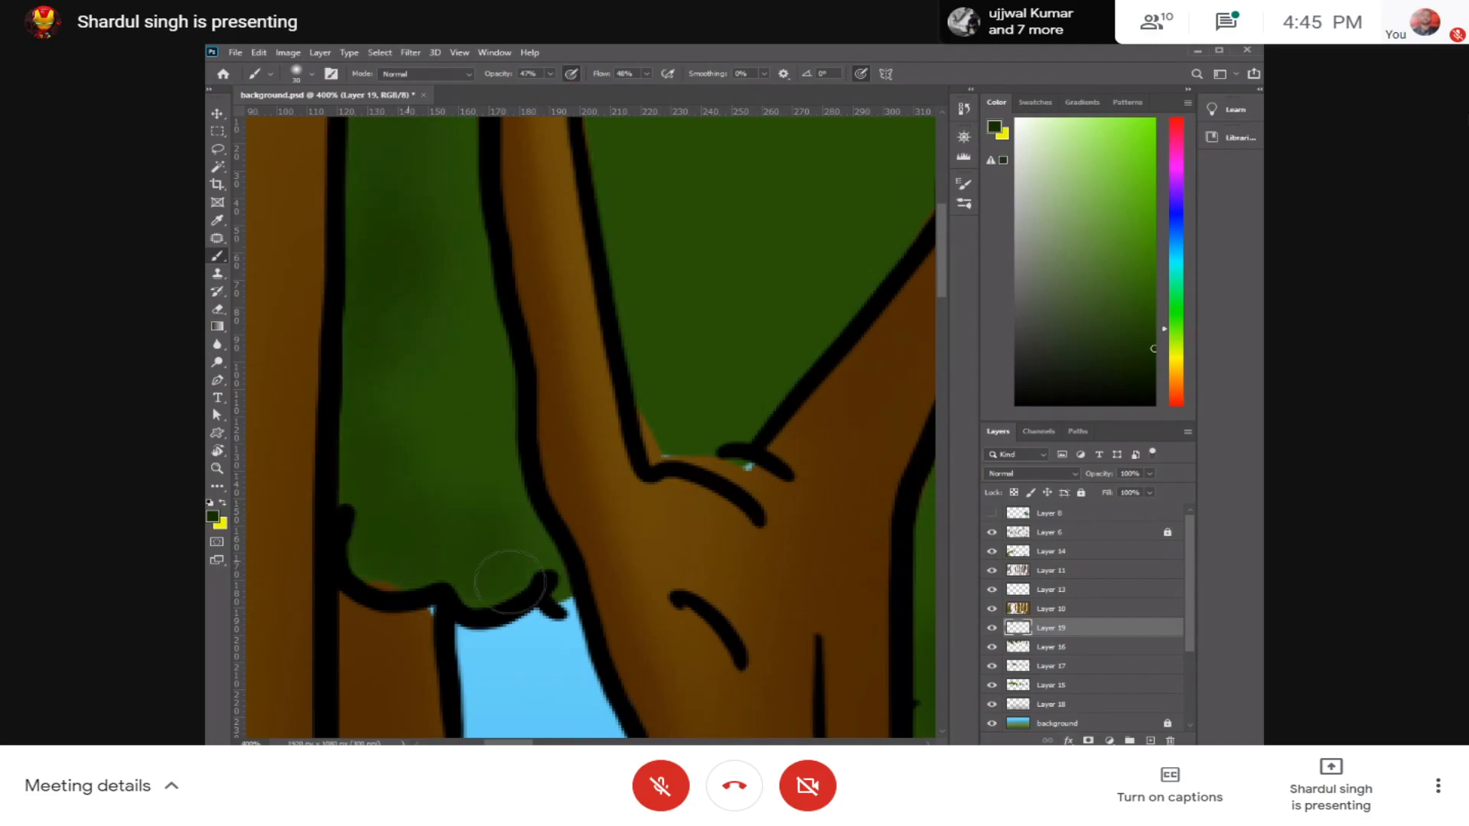
pyautogui.scroll(3, 443, 456)
pyautogui.hscroll(-1, 443, 456)
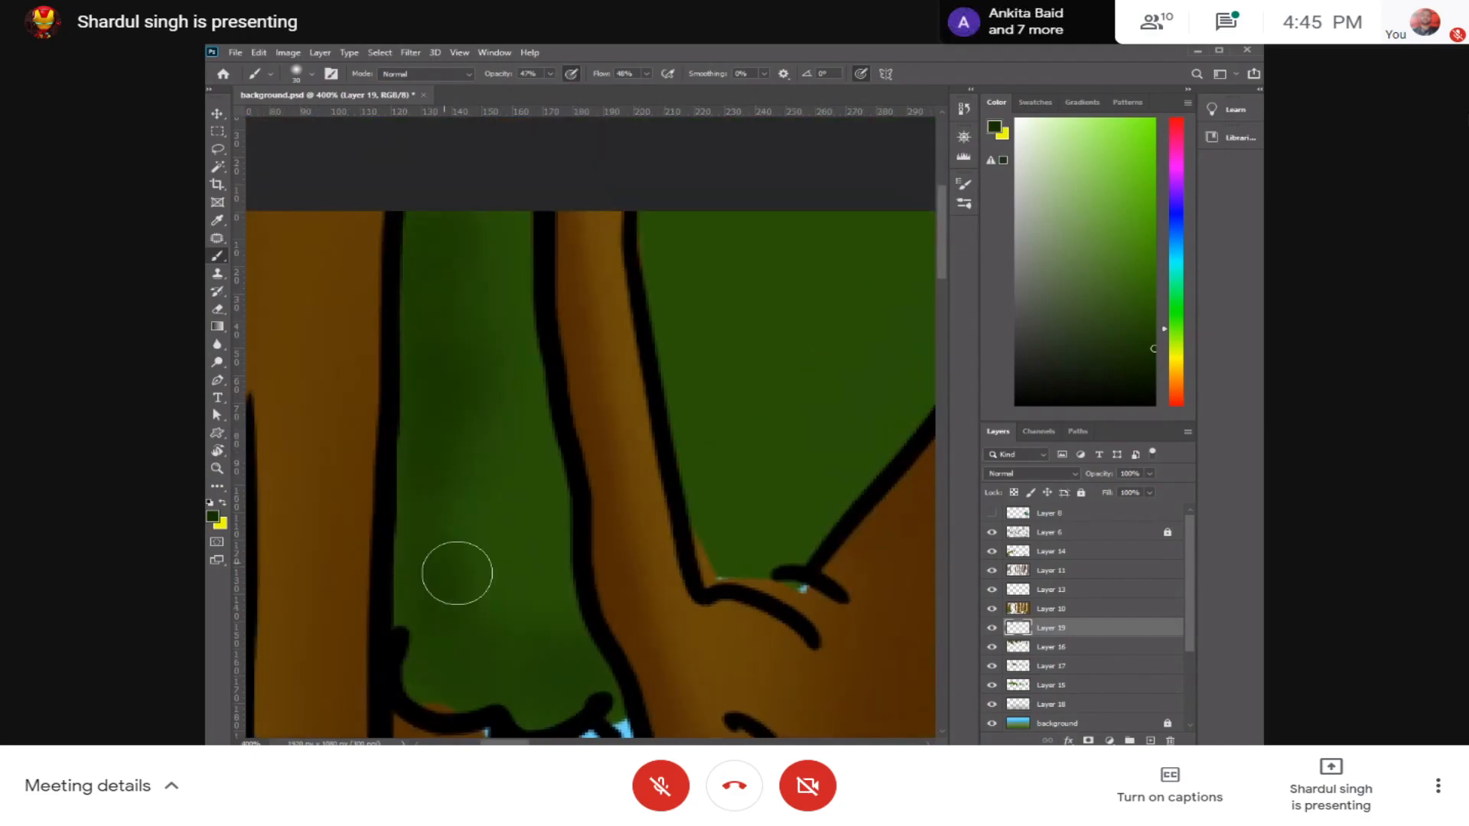
# Step: Shade the foliage inside the forked tree, enlarge the brush, and deepen the shading of the large clump beside it
pyautogui.moveTo(660, 268)
pyautogui.mouseDown()
pyautogui.moveTo(660, 370)
pyautogui.moveTo(749, 525)
pyautogui.mouseUp()
pyautogui.moveTo(765, 421); pyautogui.dragTo(596, 430)
pyautogui.hotkey('ctrl', '-')
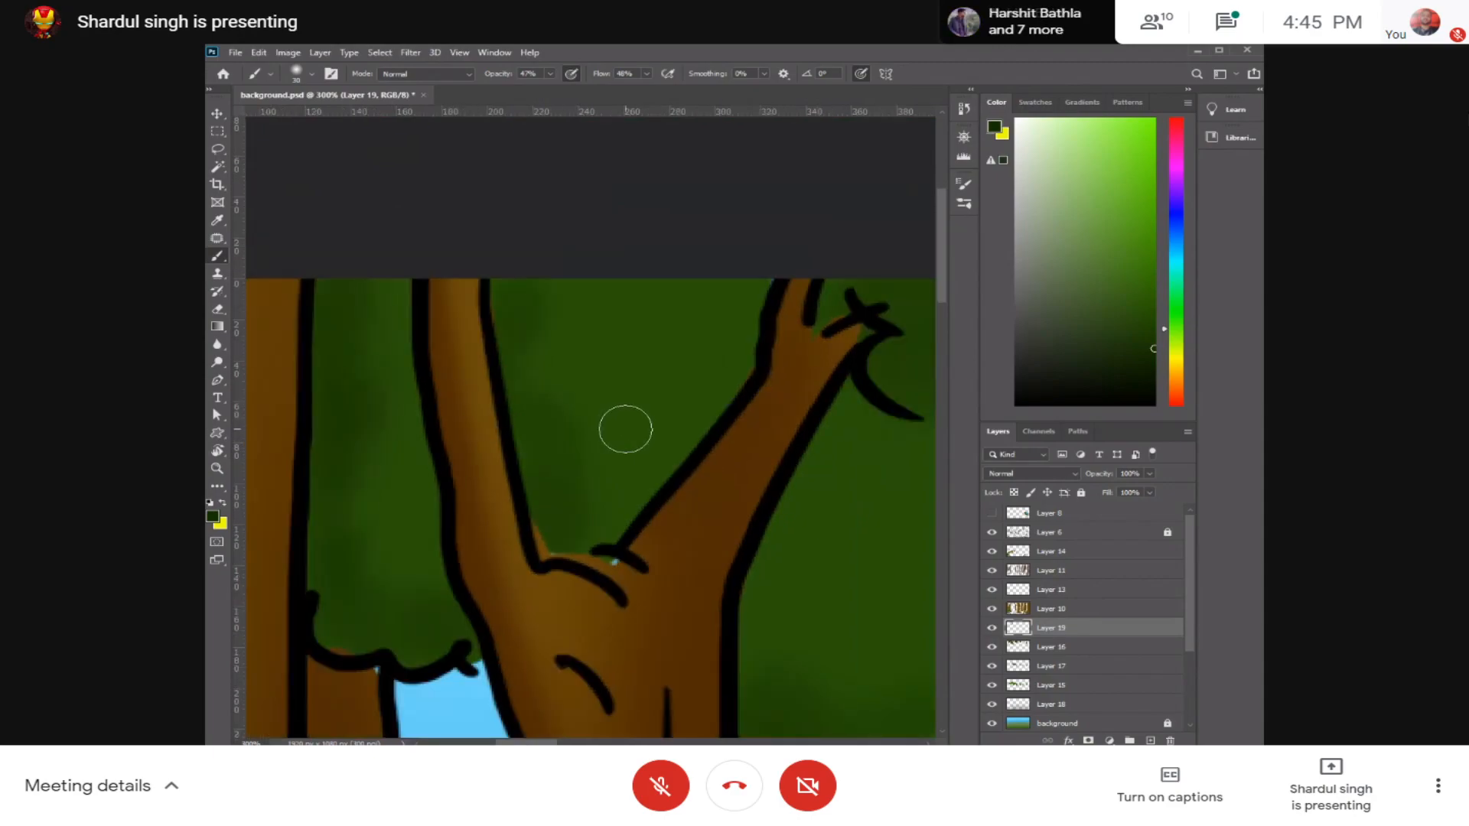
pyautogui.moveTo(645, 312)
pyautogui.mouseDown()
pyautogui.moveTo(713, 355)
pyautogui.moveTo(673, 439)
pyautogui.moveTo(585, 541)
pyautogui.moveTo(652, 428)
pyautogui.moveTo(592, 417)
pyautogui.moveTo(644, 408)
pyautogui.mouseUp()
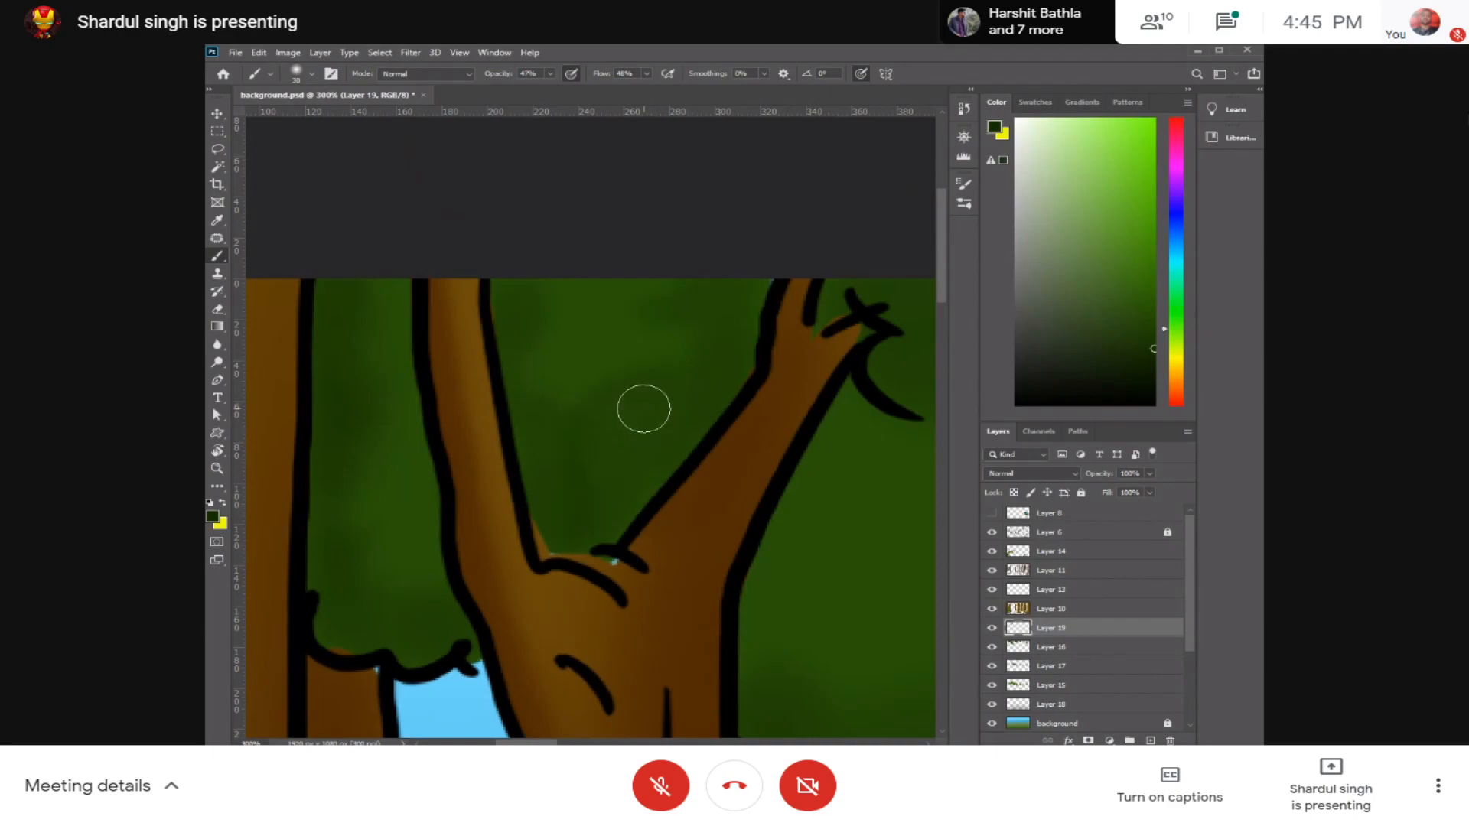
pyautogui.press(']')
pyautogui.press(']')
pyautogui.press(']')
pyautogui.moveTo(663, 274)
pyautogui.mouseDown()
pyautogui.moveTo(528, 342)
pyautogui.moveTo(583, 512)
pyautogui.mouseUp()
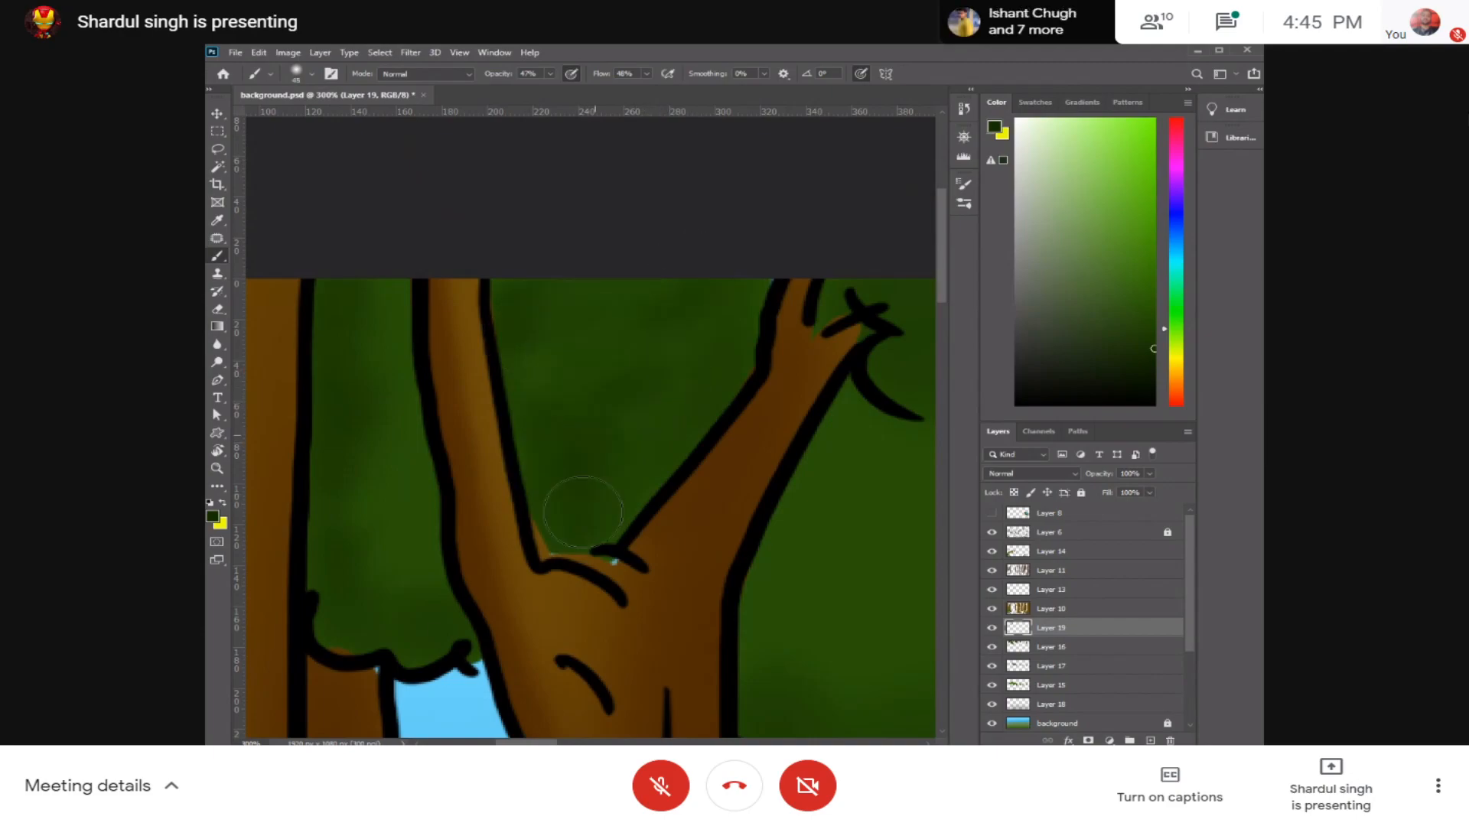
pyautogui.moveTo(798, 405); pyautogui.dragTo(553, 310)
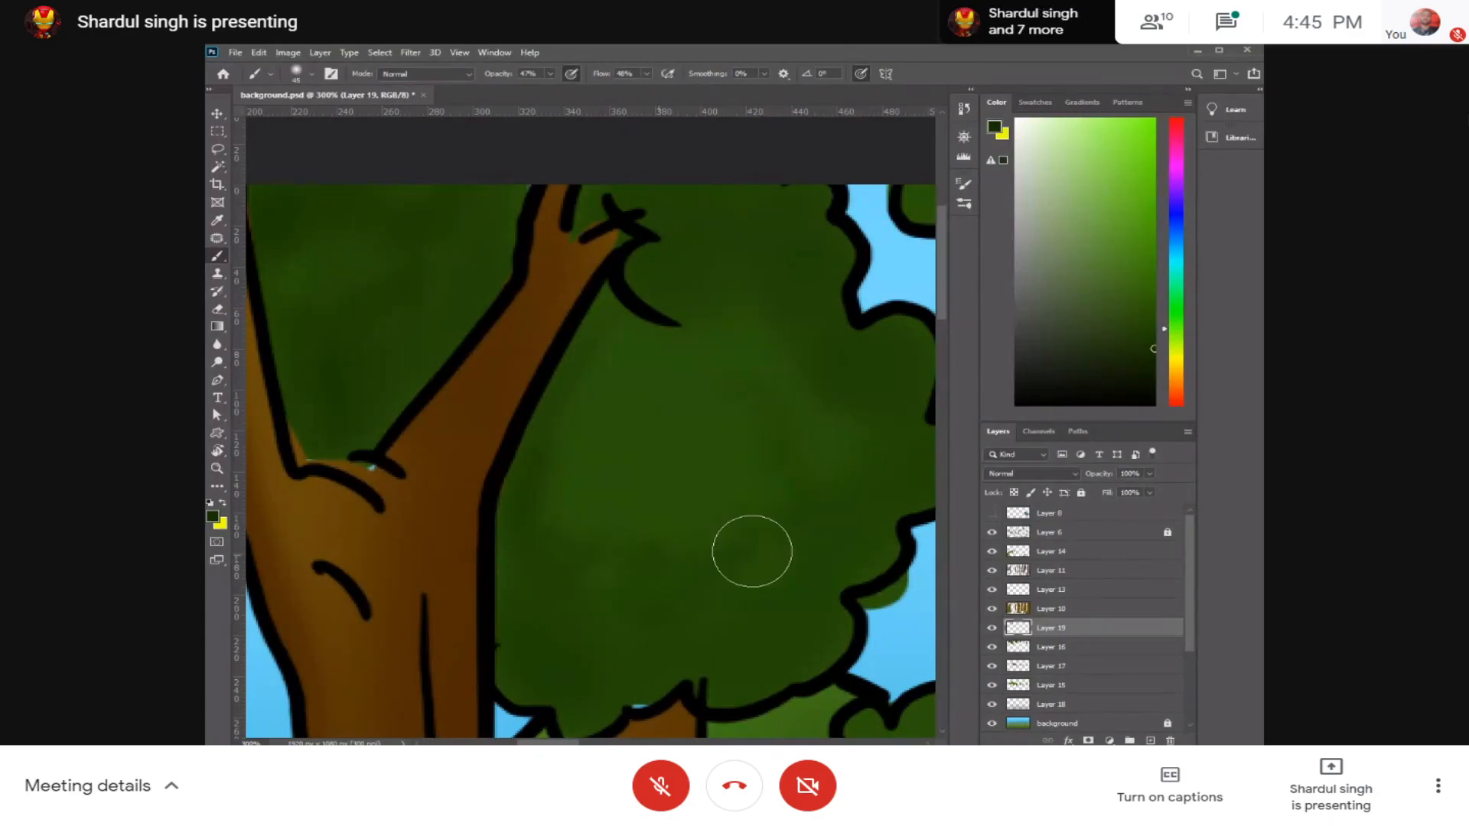
# Step: Reduce the brush size and shade the lobes of the small foliage cluster on the thin tree behind the hut
pyautogui.moveTo(793, 526); pyautogui.dragTo(684, 381)
pyautogui.press('[')
pyautogui.press('[')
pyautogui.press('[')
pyautogui.press('[')
pyautogui.press('[')
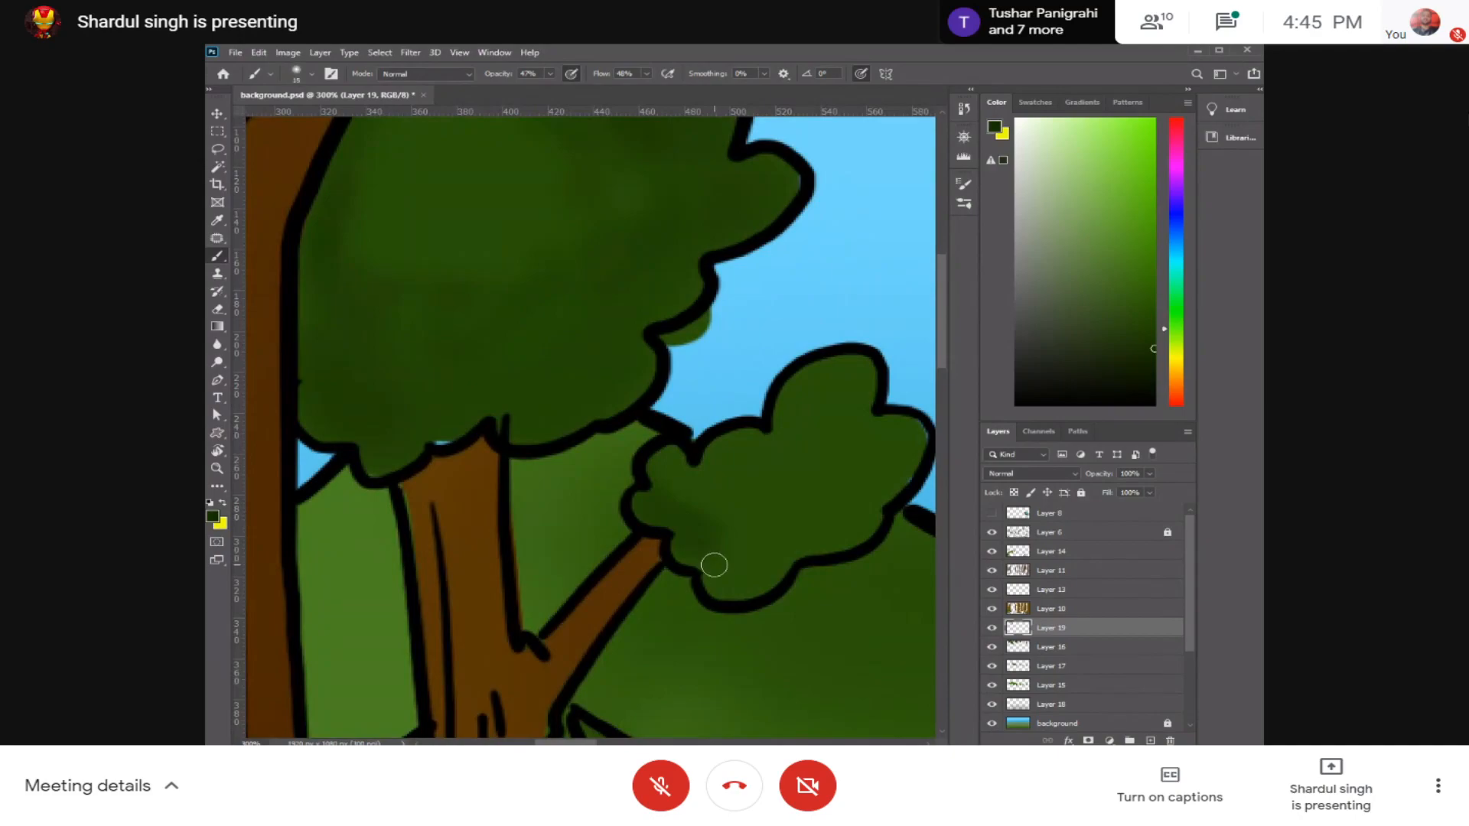
pyautogui.moveTo(761, 572)
pyautogui.mouseDown()
pyautogui.moveTo(755, 551)
pyautogui.moveTo(813, 531)
pyautogui.mouseUp()
pyautogui.moveTo(868, 445)
pyautogui.mouseDown()
pyautogui.moveTo(892, 421)
pyautogui.moveTo(847, 512)
pyautogui.mouseUp()
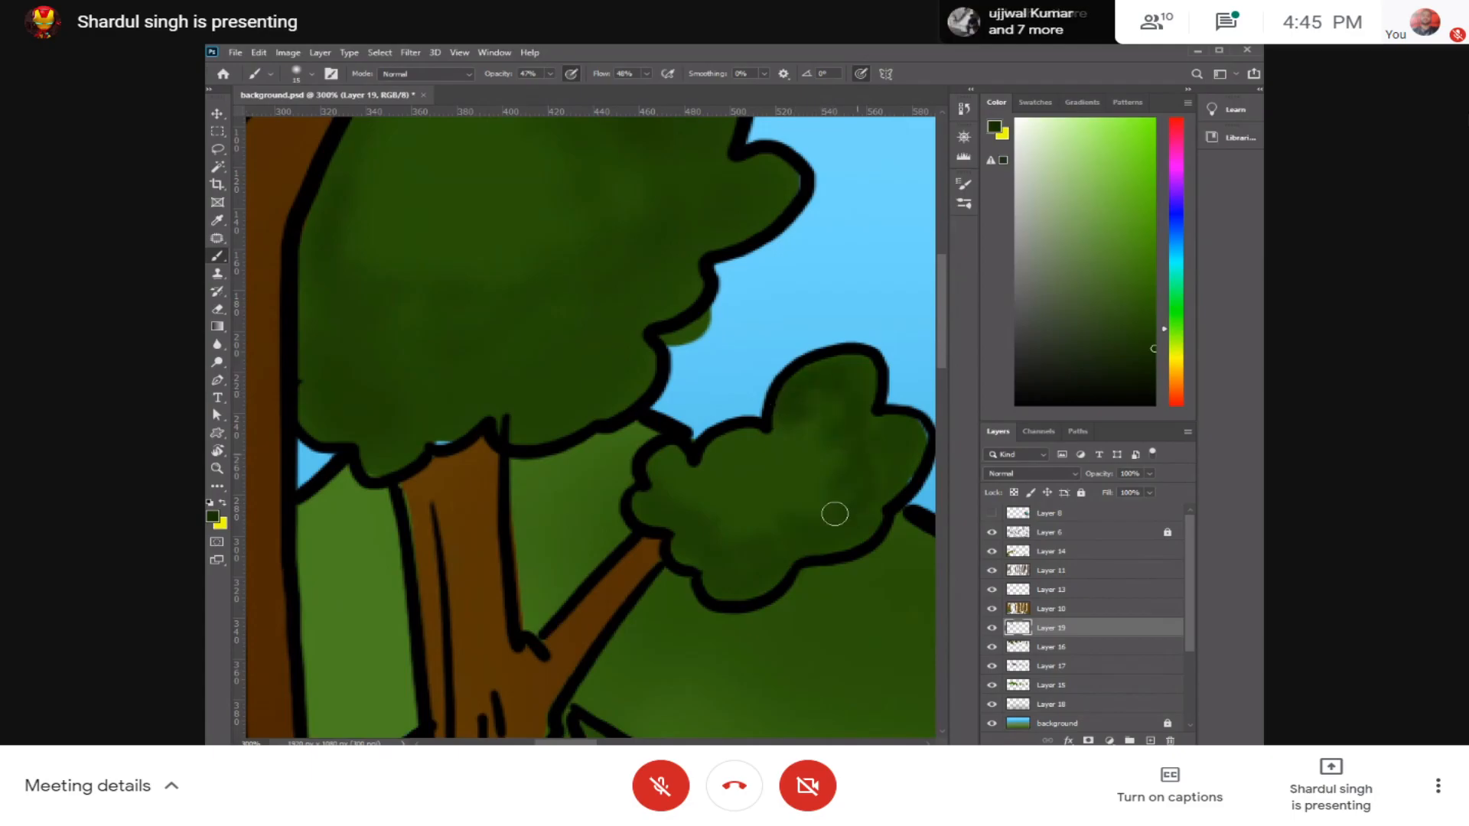
# Step: Shade the foliage clumps on the middle trees and the small cluster beside the far-right trunk
pyautogui.scroll(-5, 656, 492)
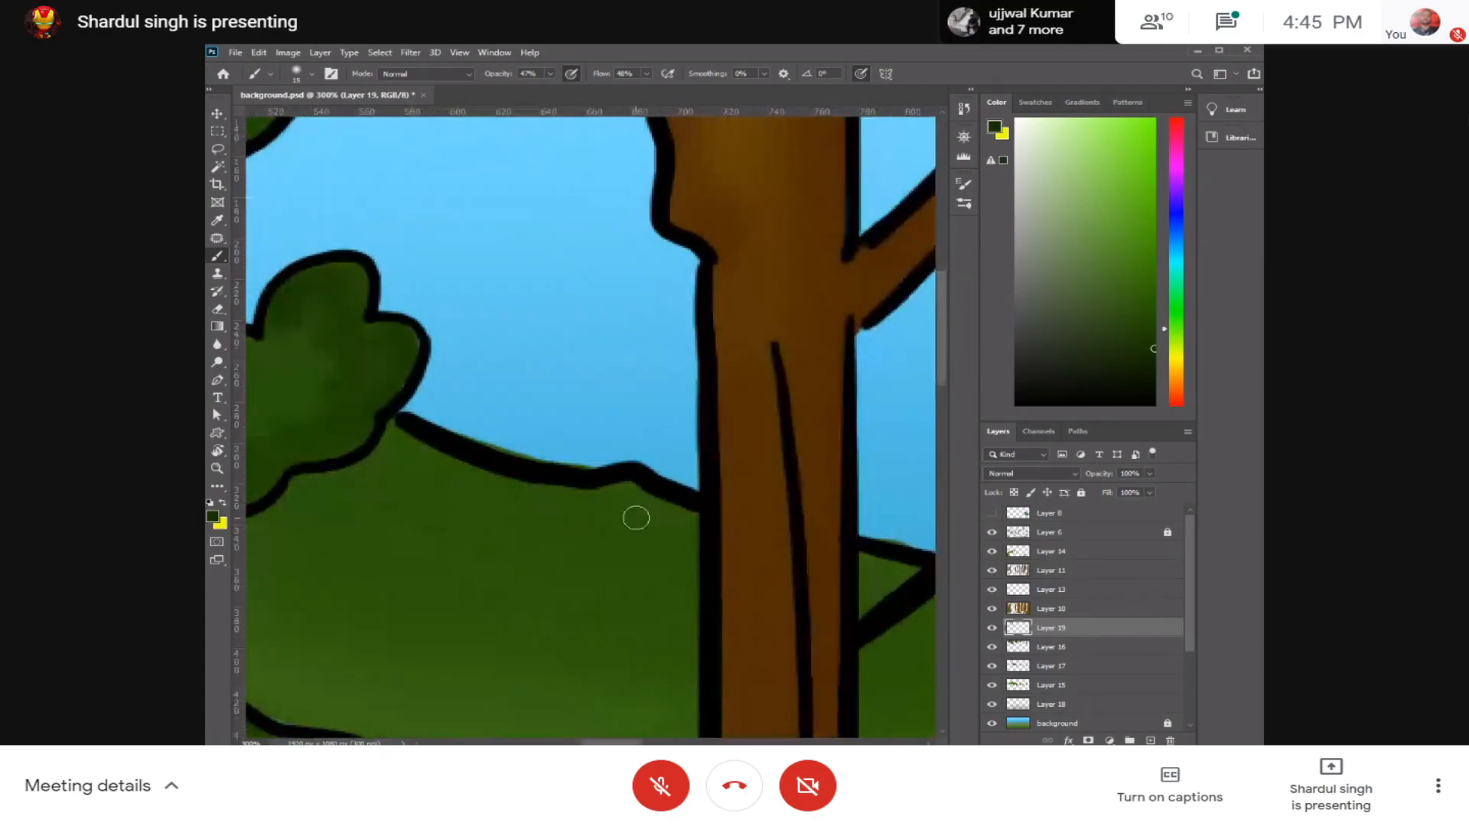
pyautogui.moveTo(675, 426); pyautogui.dragTo(758, 522)
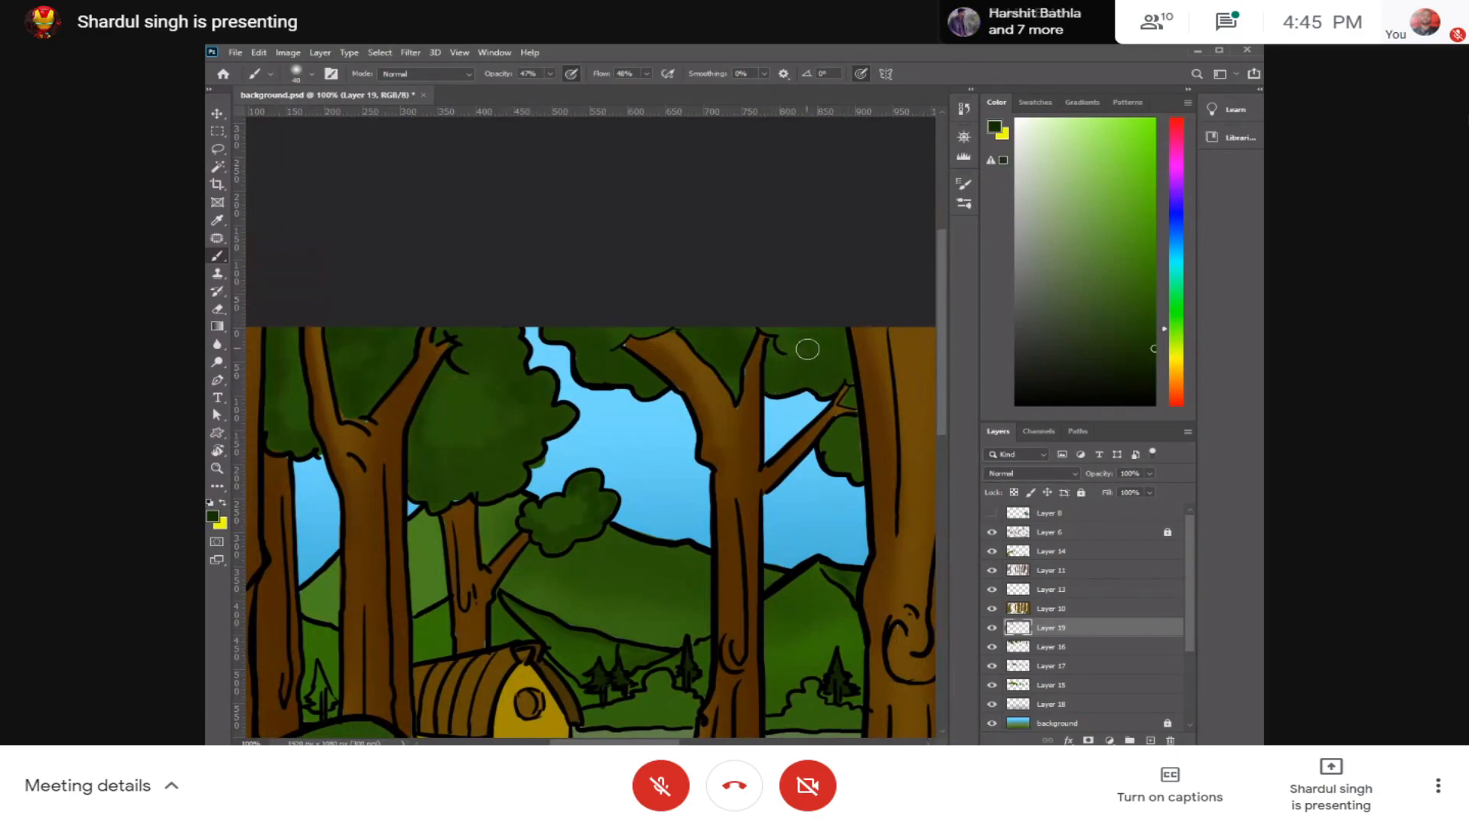
pyautogui.moveTo(837, 431); pyautogui.dragTo(844, 462)
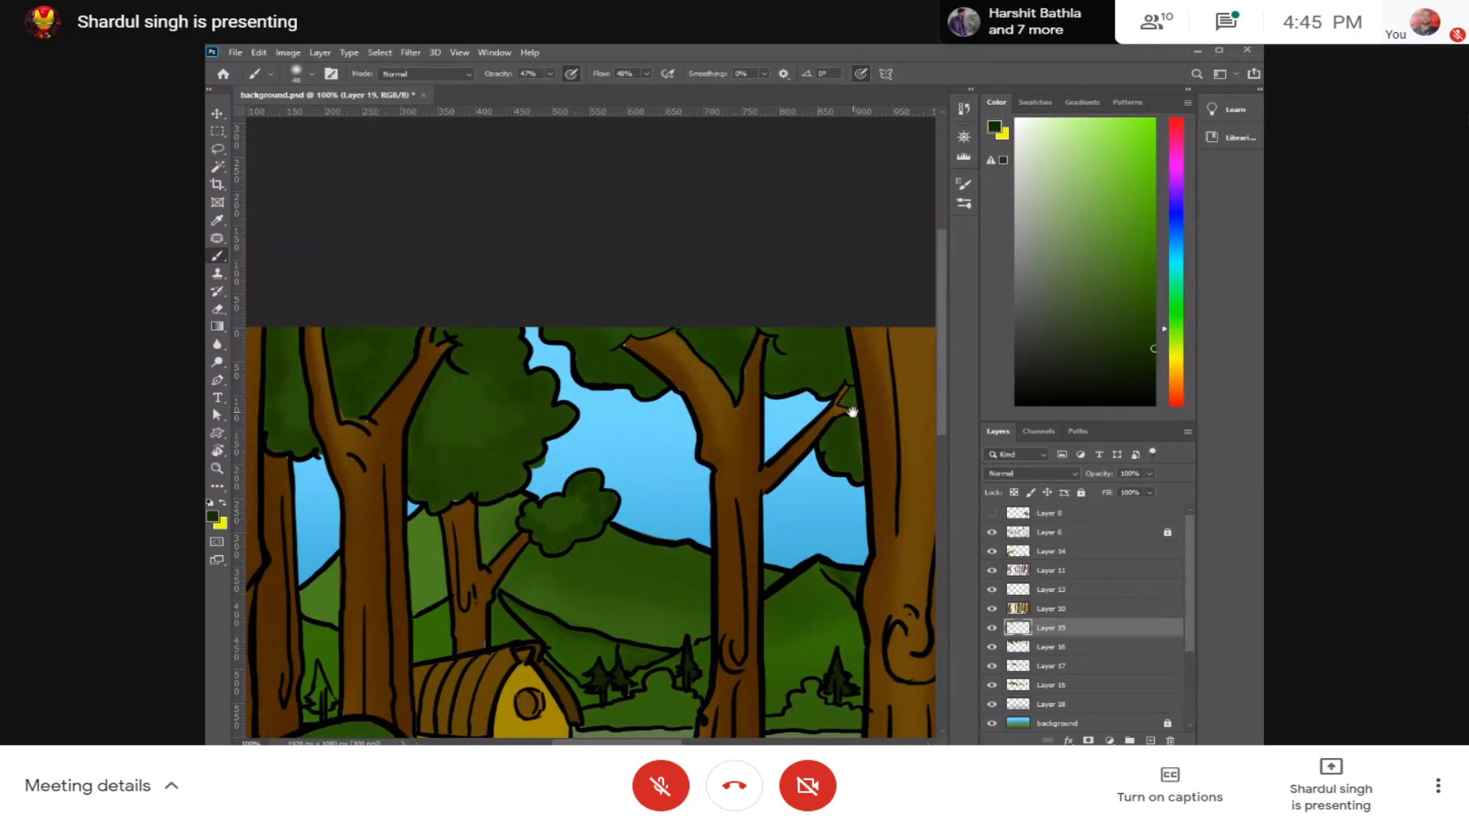
pyautogui.moveTo(852, 412); pyautogui.dragTo(645, 381)
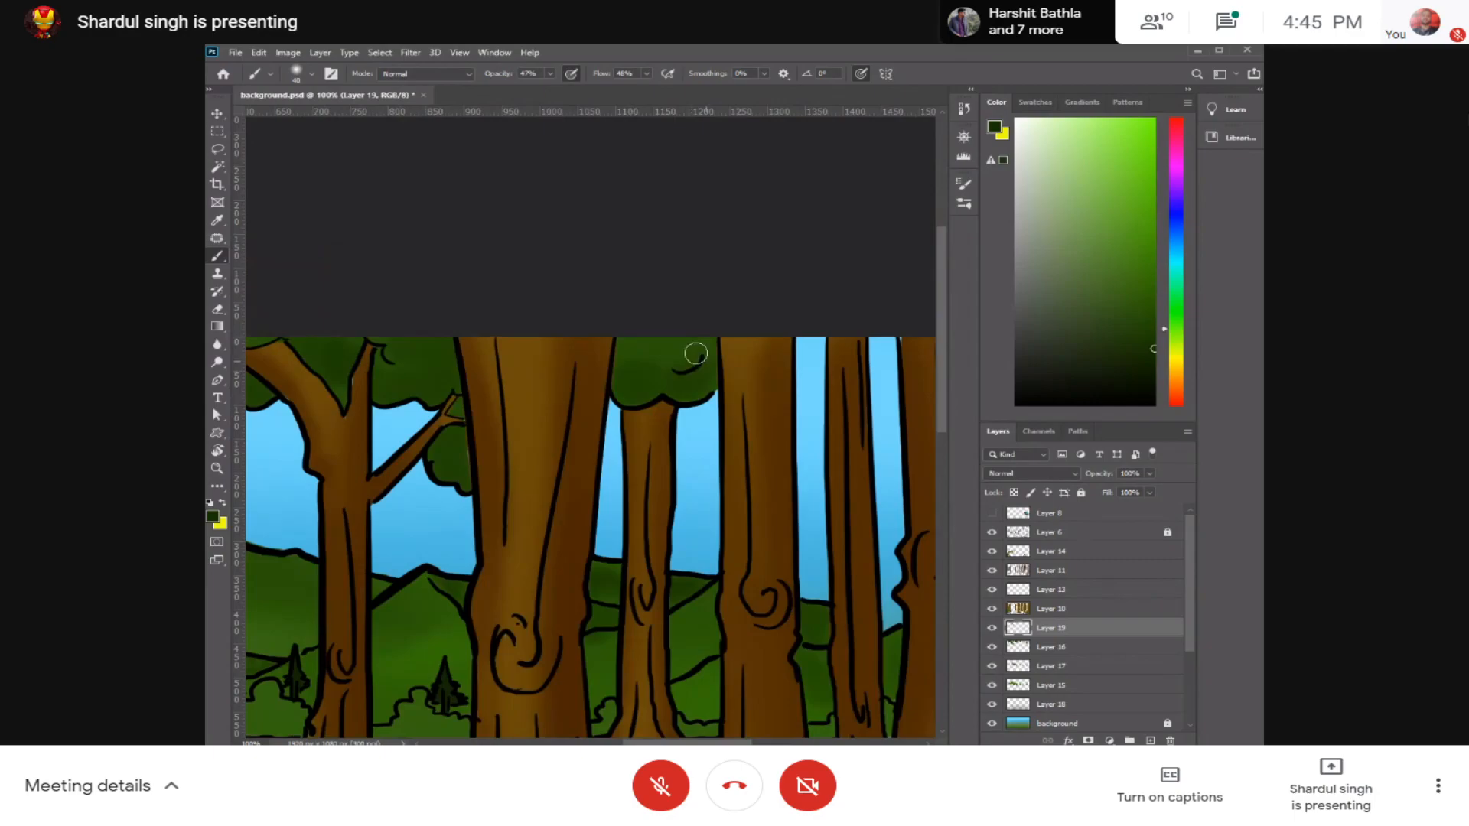
pyautogui.moveTo(810, 397); pyautogui.dragTo(635, 329)
pyautogui.moveTo(860, 306); pyautogui.dragTo(840, 351)
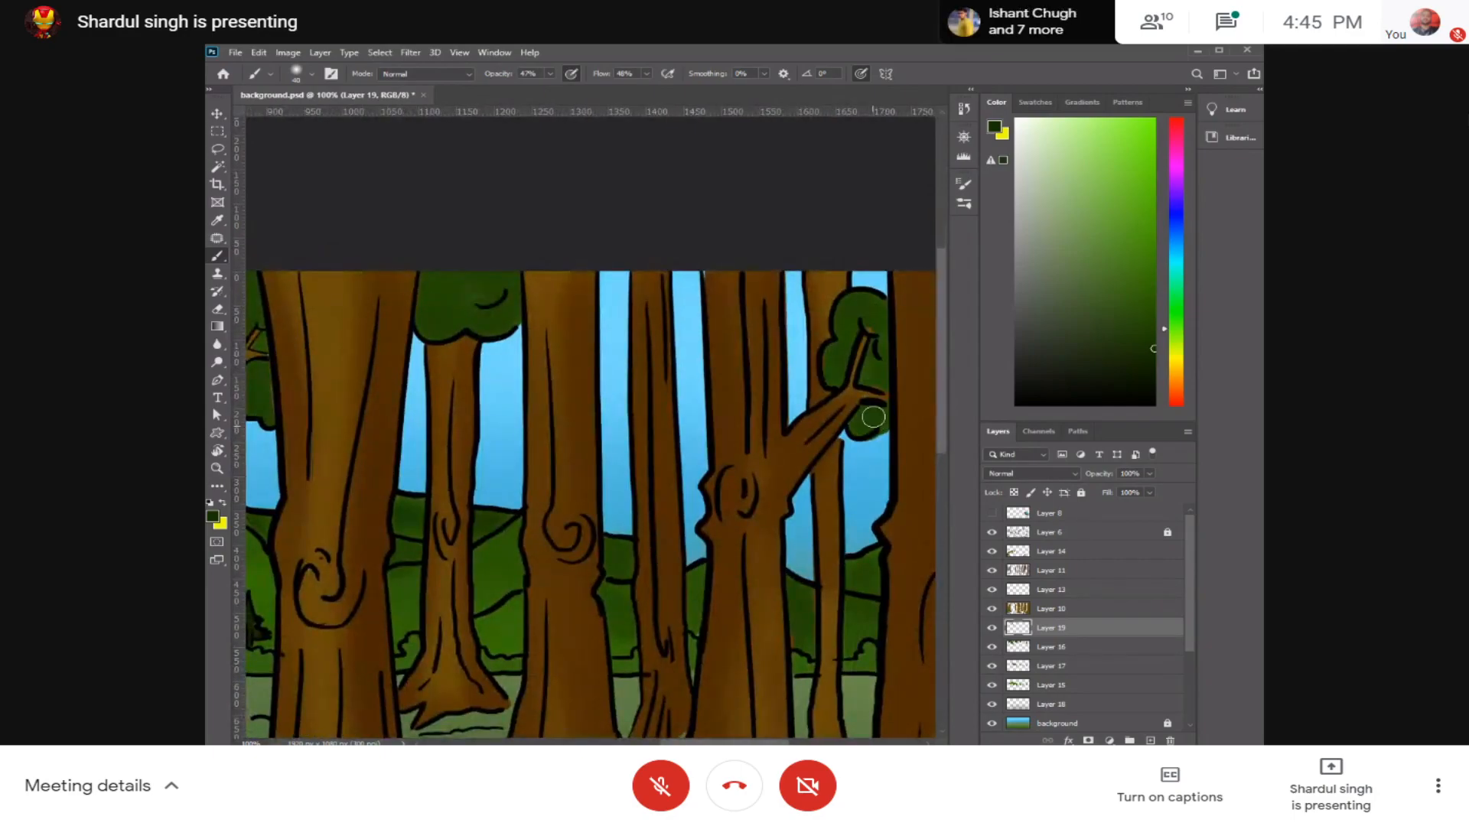
pyautogui.moveTo(776, 453); pyautogui.dragTo(902, 426)
# Step: Review the foliage shading across the whole picture and up close around the hut's trees
pyautogui.hotkey('ctrl', '-')
pyautogui.hotkey('ctrl', '-')
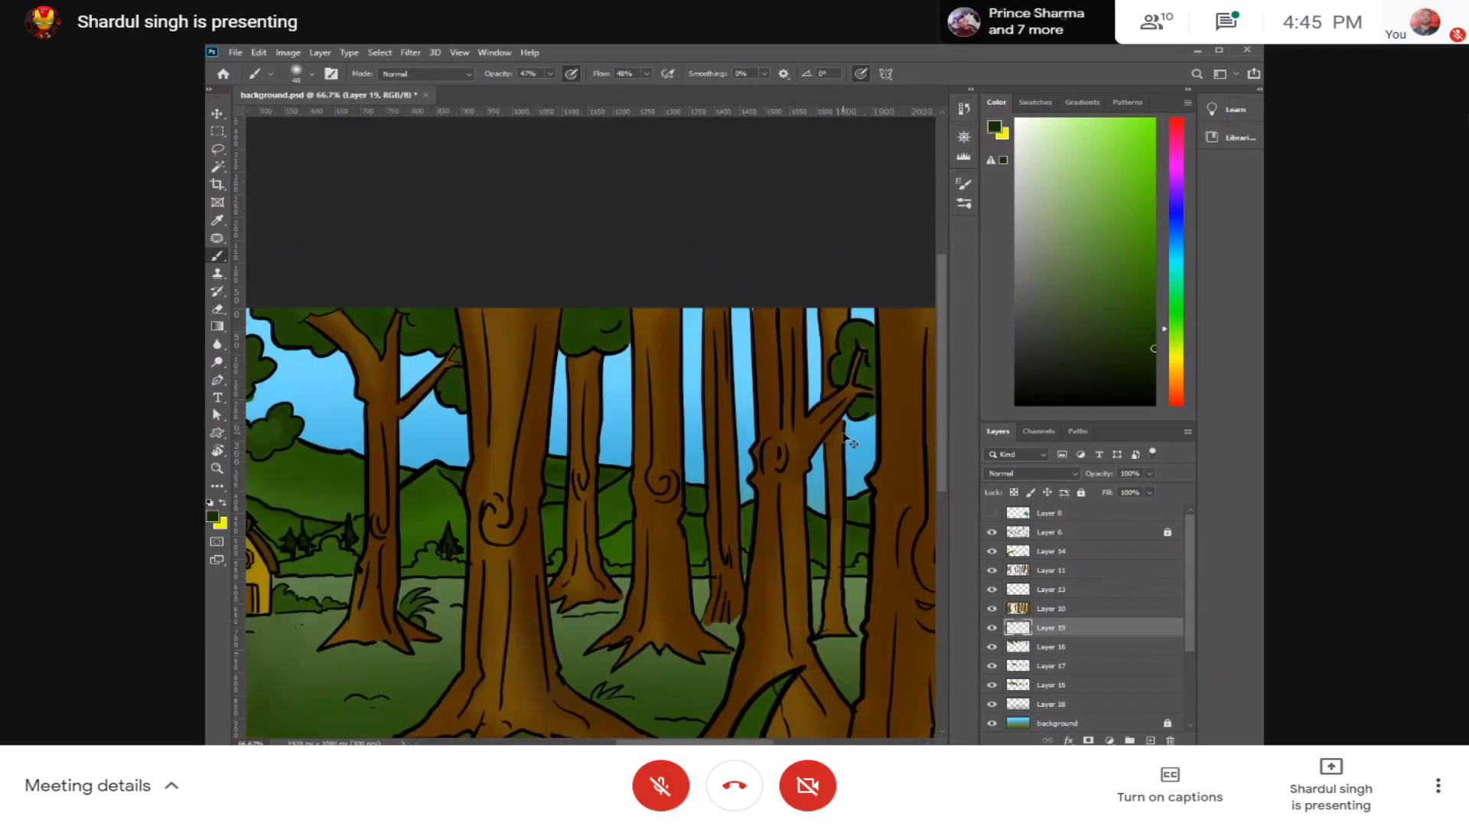
pyautogui.moveTo(650, 462); pyautogui.dragTo(879, 408)
pyautogui.moveTo(472, 569); pyautogui.dragTo(664, 508)
pyautogui.moveTo(633, 438); pyautogui.dragTo(646, 434)
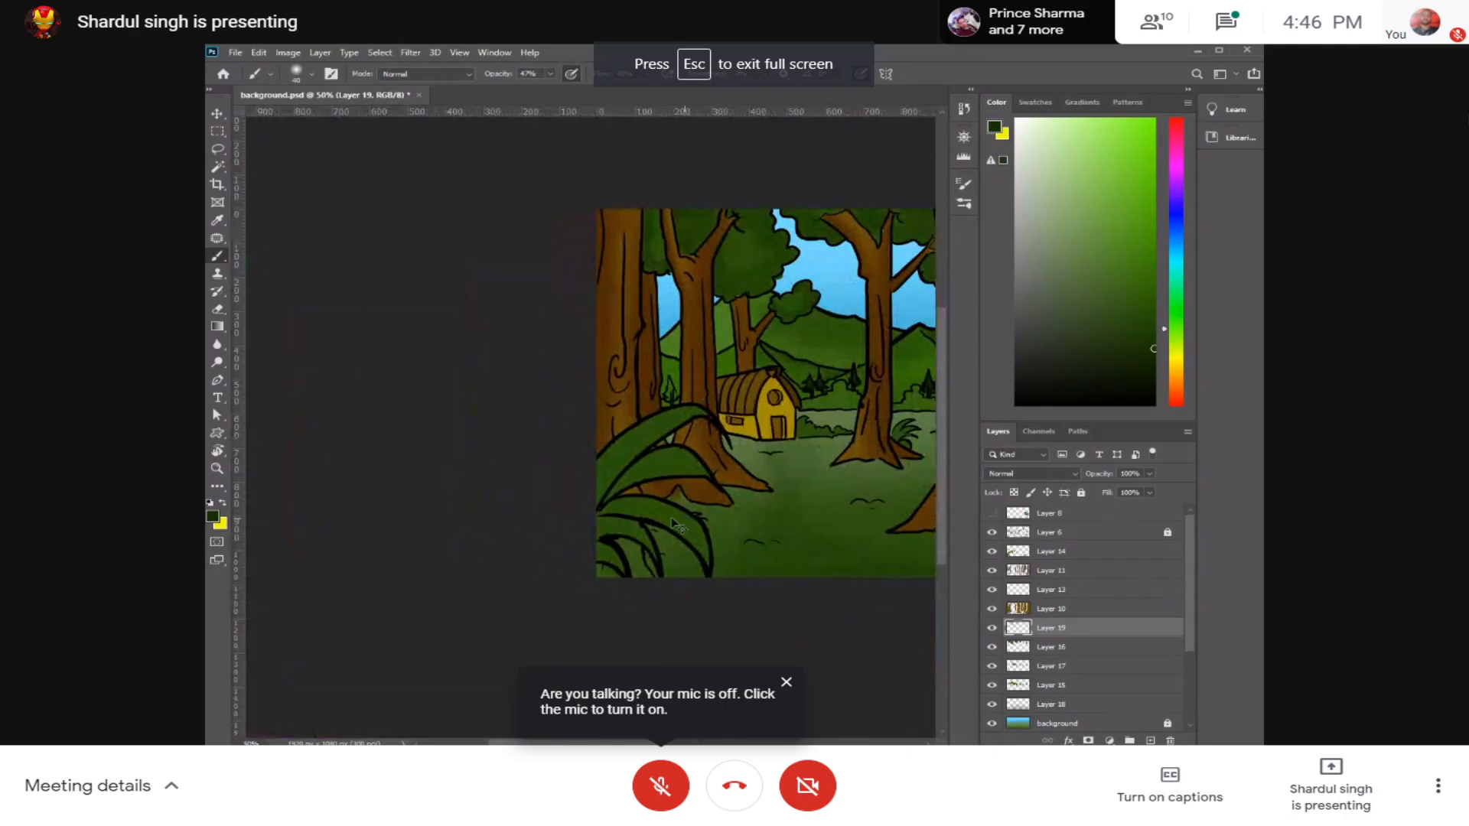
pyautogui.moveTo(847, 515); pyautogui.dragTo(508, 530)
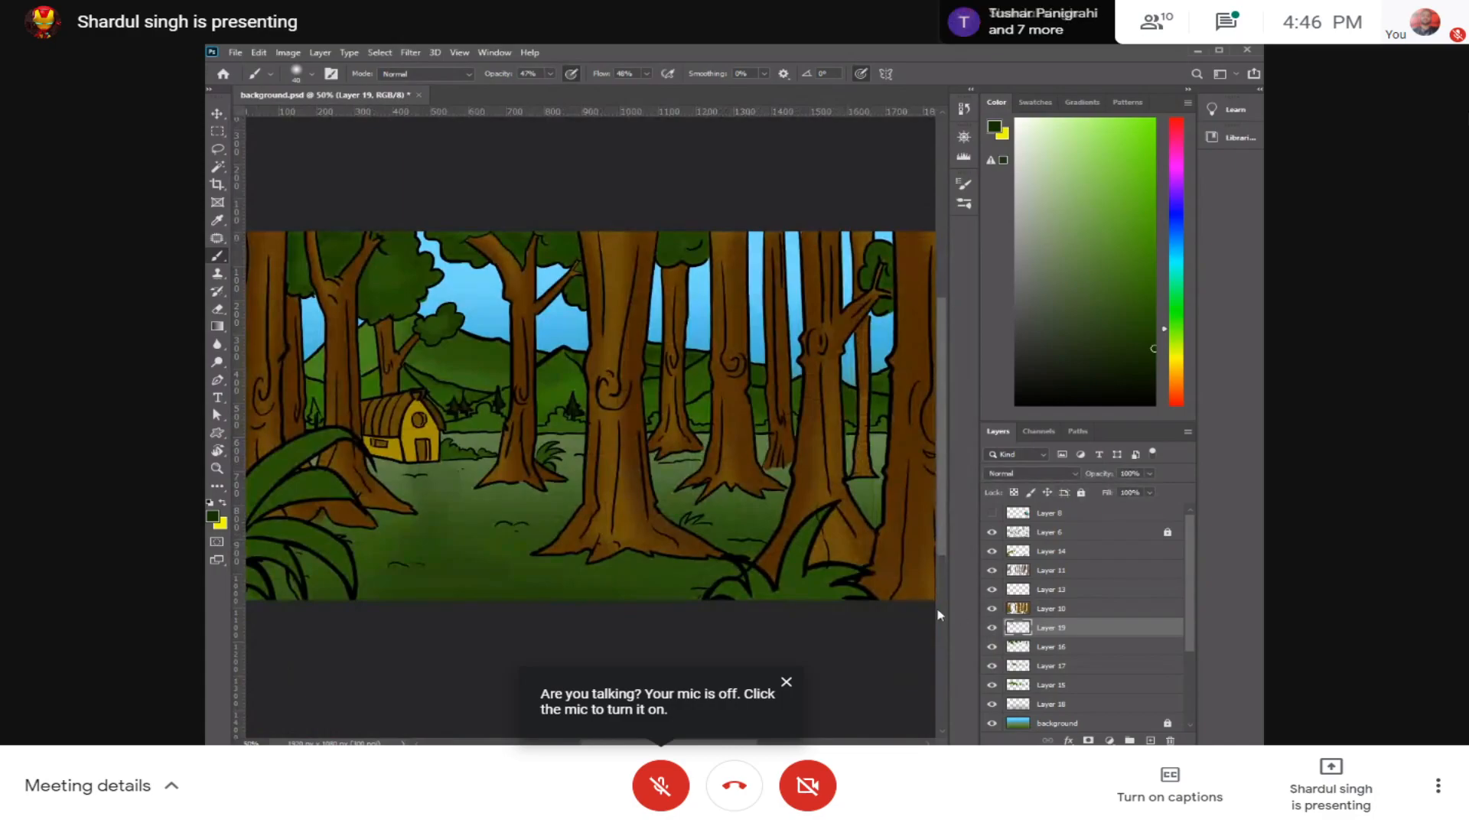
pyautogui.moveTo(486, 316); pyautogui.dragTo(595, 356)
pyautogui.hotkey('ctrl', '+')
pyautogui.hotkey('ctrl', '+')
pyautogui.hotkey('ctrl', '+')
pyautogui.moveTo(451, 328); pyautogui.dragTo(580, 456)
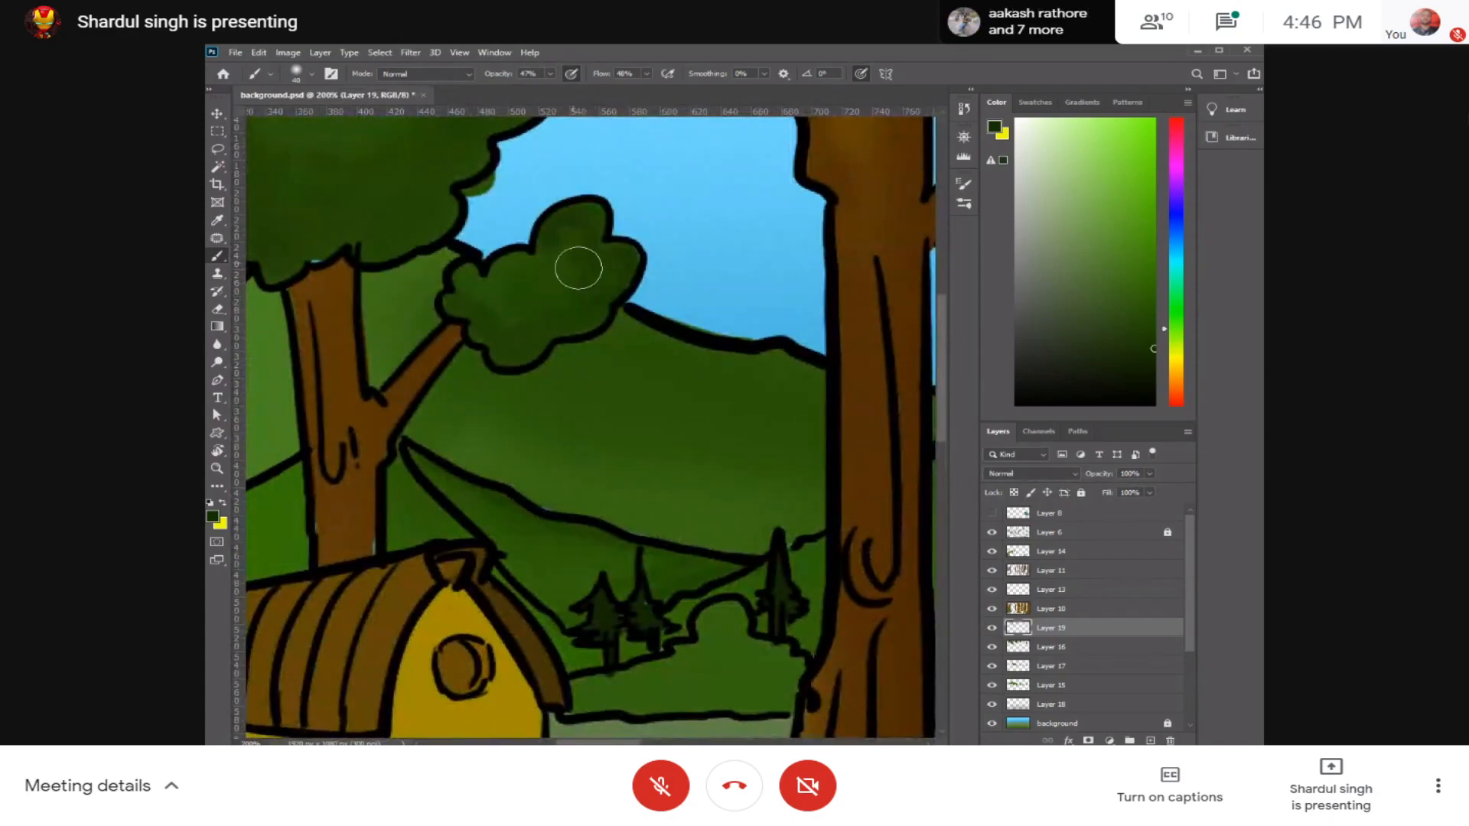
pyautogui.moveTo(547, 303); pyautogui.dragTo(761, 379)
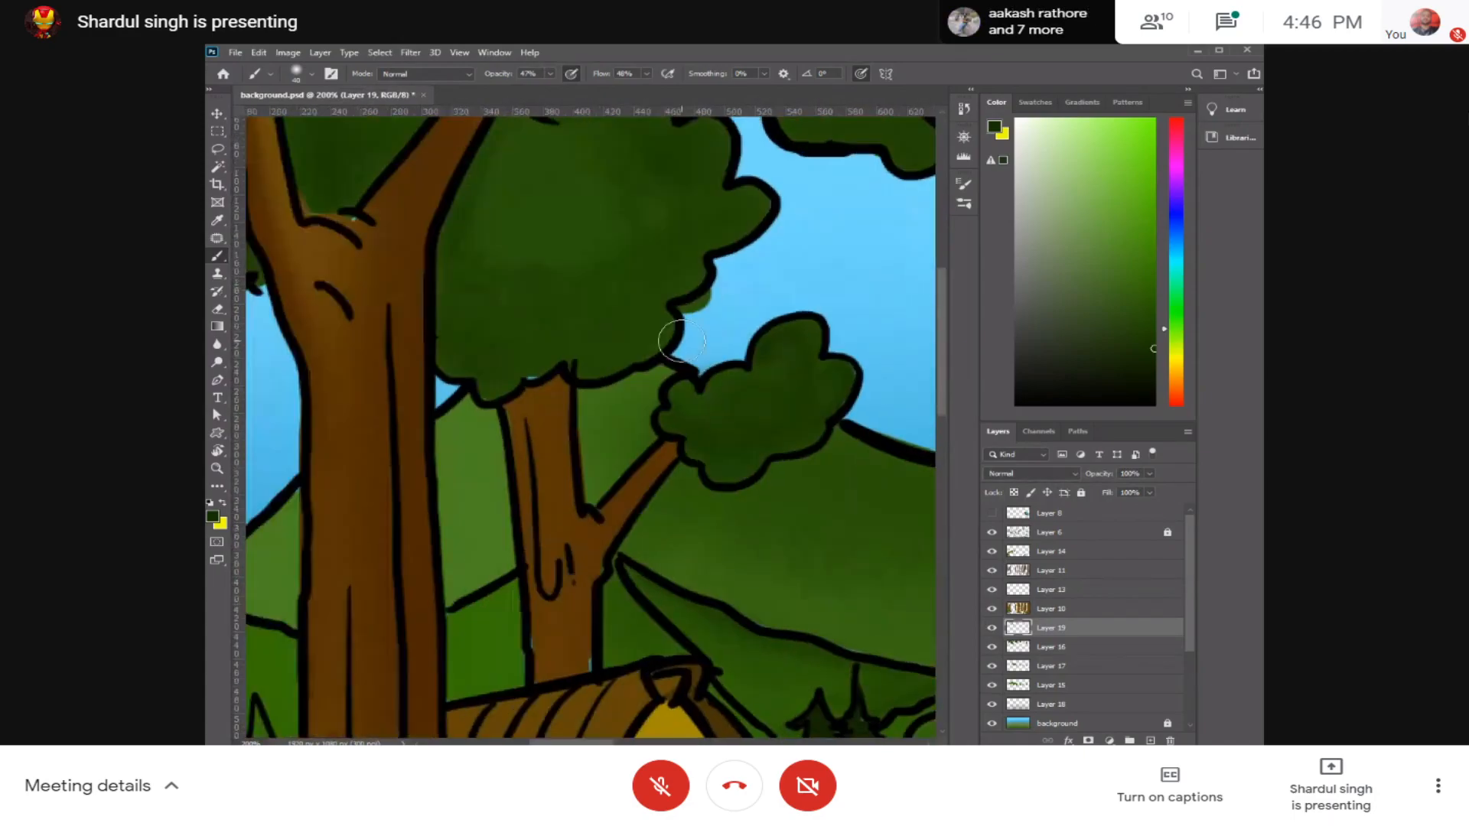
# Step: Lower the brush flow to 19% and softly darken the middle of the large foliage clump, adjusting the brush size
pyautogui.moveTo(600, 180); pyautogui.dragTo(624, 257)
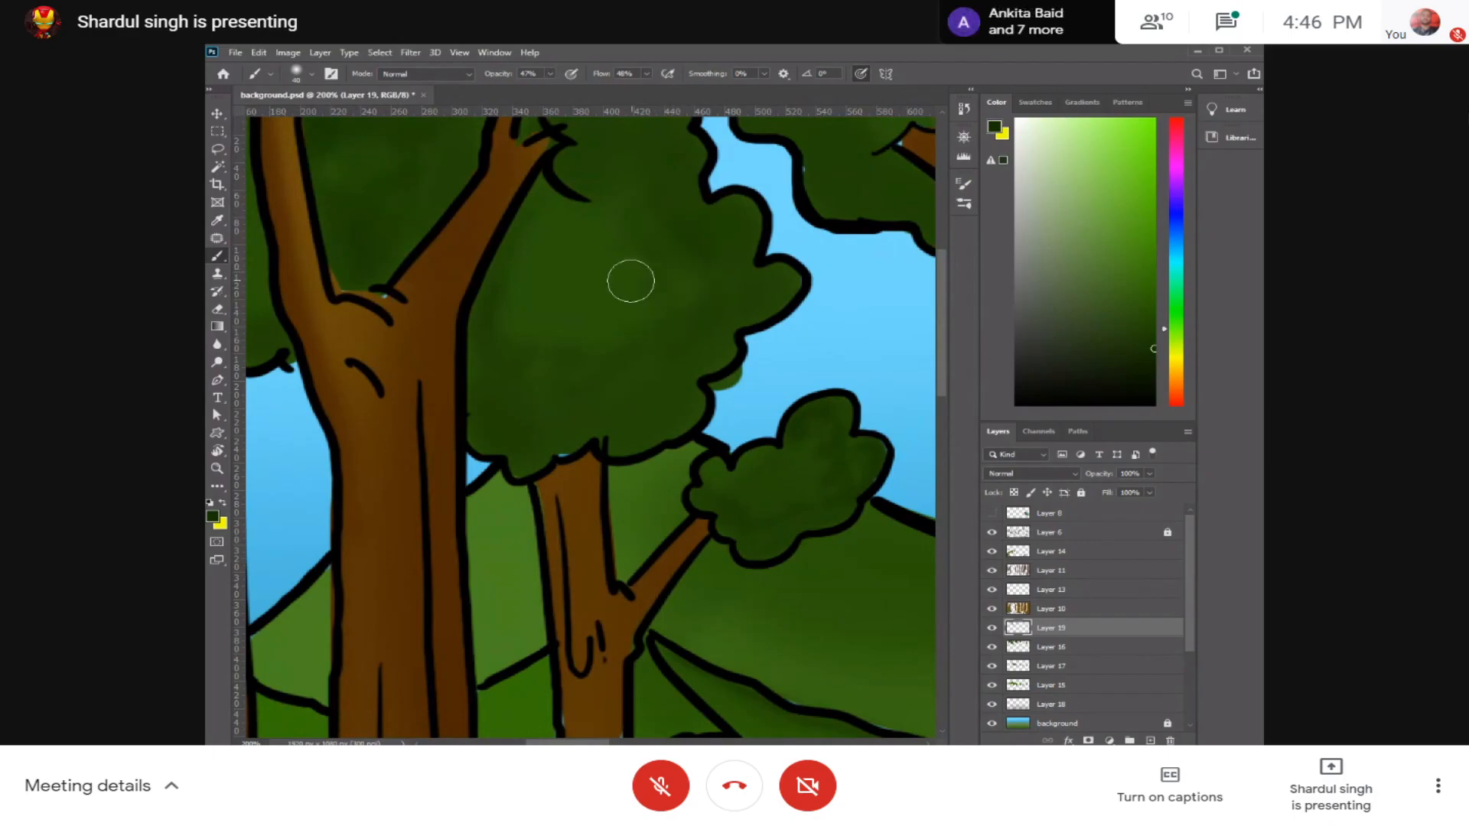
pyautogui.click(646, 74)
pyautogui.moveTo(678, 289)
pyautogui.mouseDown()
pyautogui.moveTo(582, 340)
pyautogui.moveTo(518, 350)
pyautogui.moveTo(588, 320)
pyautogui.moveTo(539, 312)
pyautogui.moveTo(527, 264)
pyautogui.moveTo(617, 257)
pyautogui.mouseUp()
pyautogui.press(']')
pyautogui.press(']')
pyautogui.press('[')
pyautogui.press('[')
pyautogui.press('[')
pyautogui.press('[')
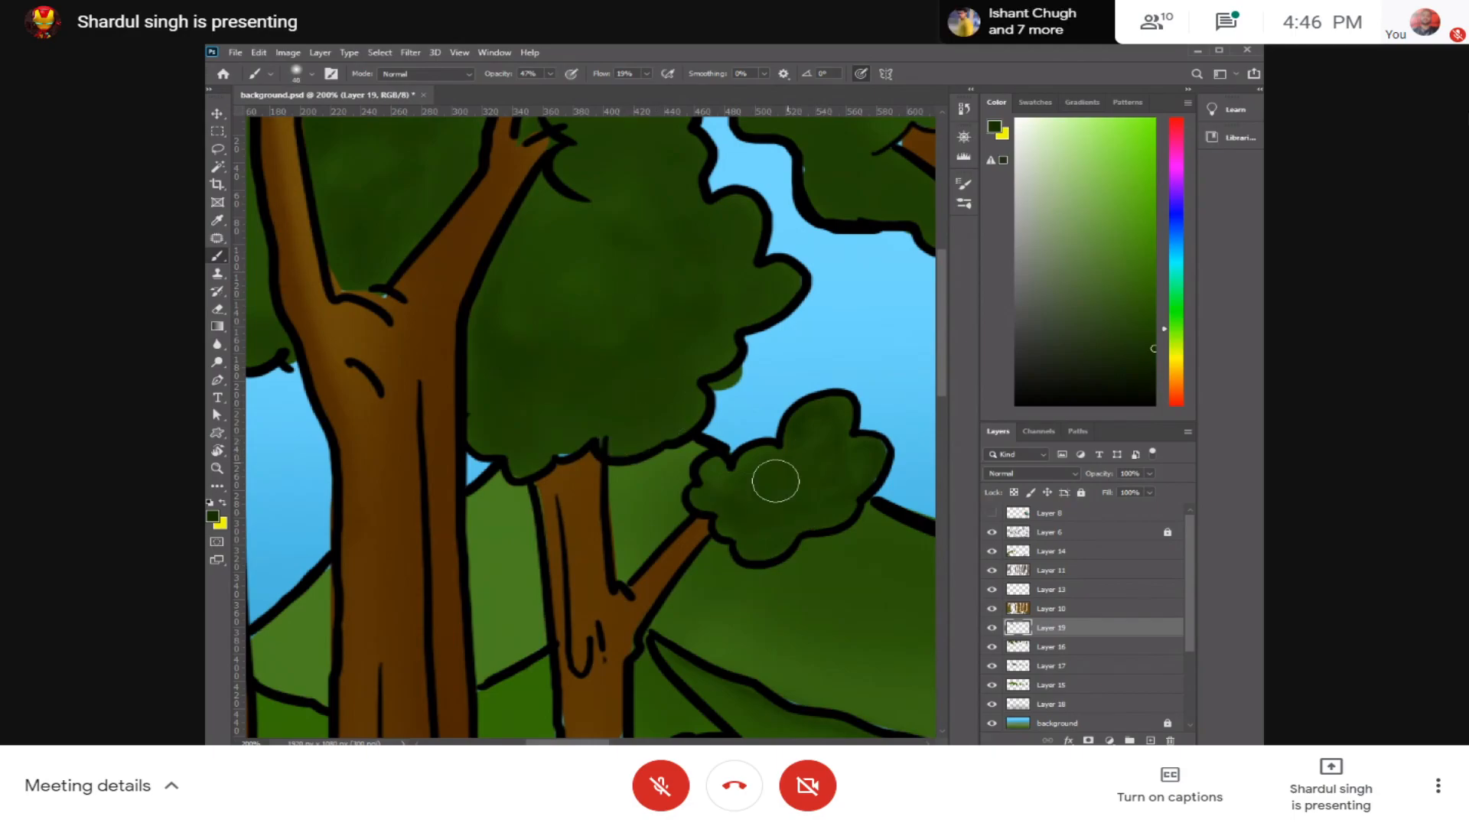
# Step: Review the foliage shading across the picture and the unshaded bushes beside the hut up close
pyautogui.scroll(-3, 783, 454)
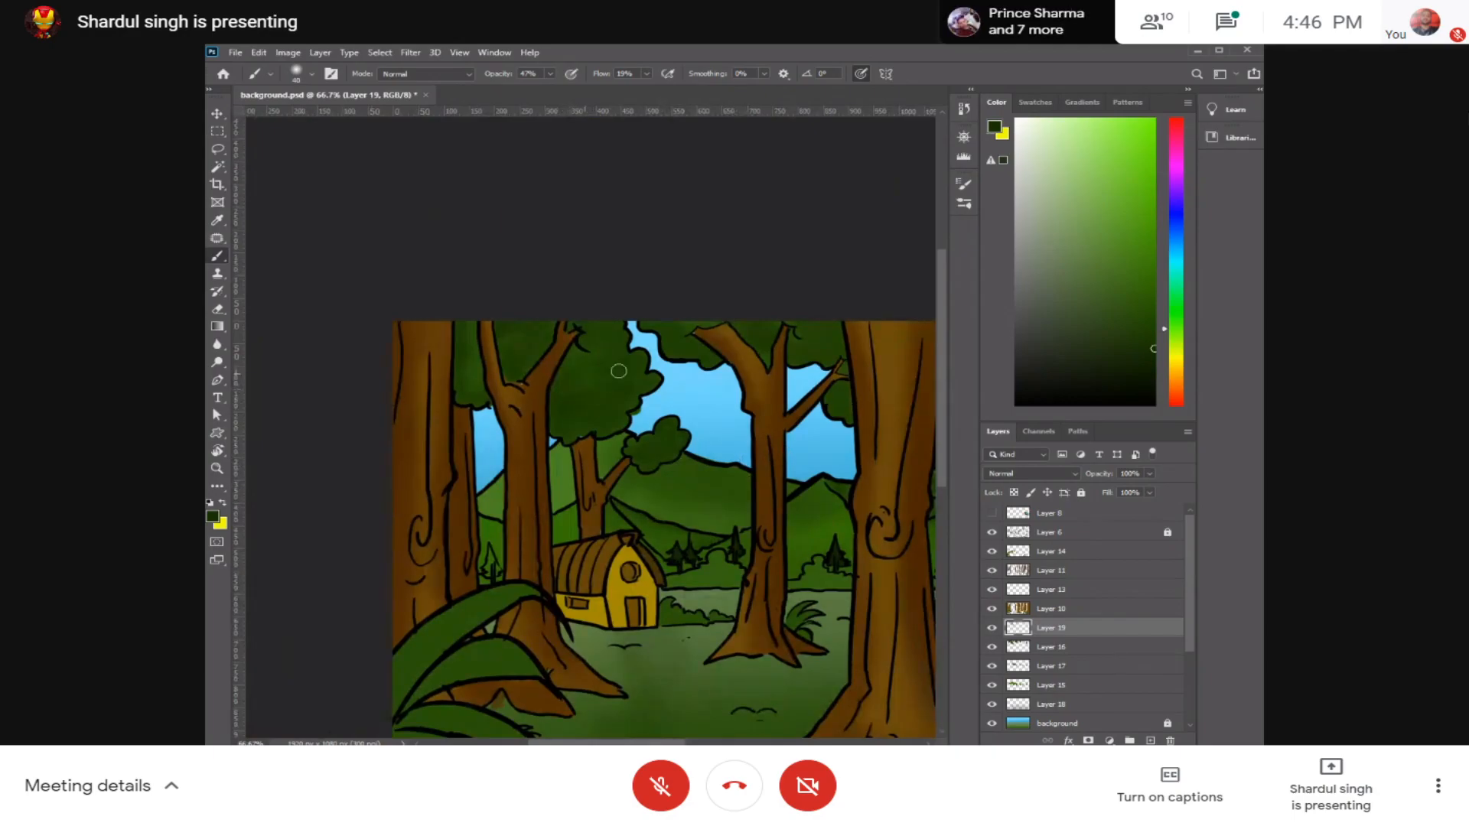
pyautogui.moveTo(688, 495); pyautogui.dragTo(615, 430)
pyautogui.moveTo(910, 549)
pyautogui.mouseDown()
pyautogui.moveTo(696, 443)
pyautogui.moveTo(775, 430)
pyautogui.mouseUp()
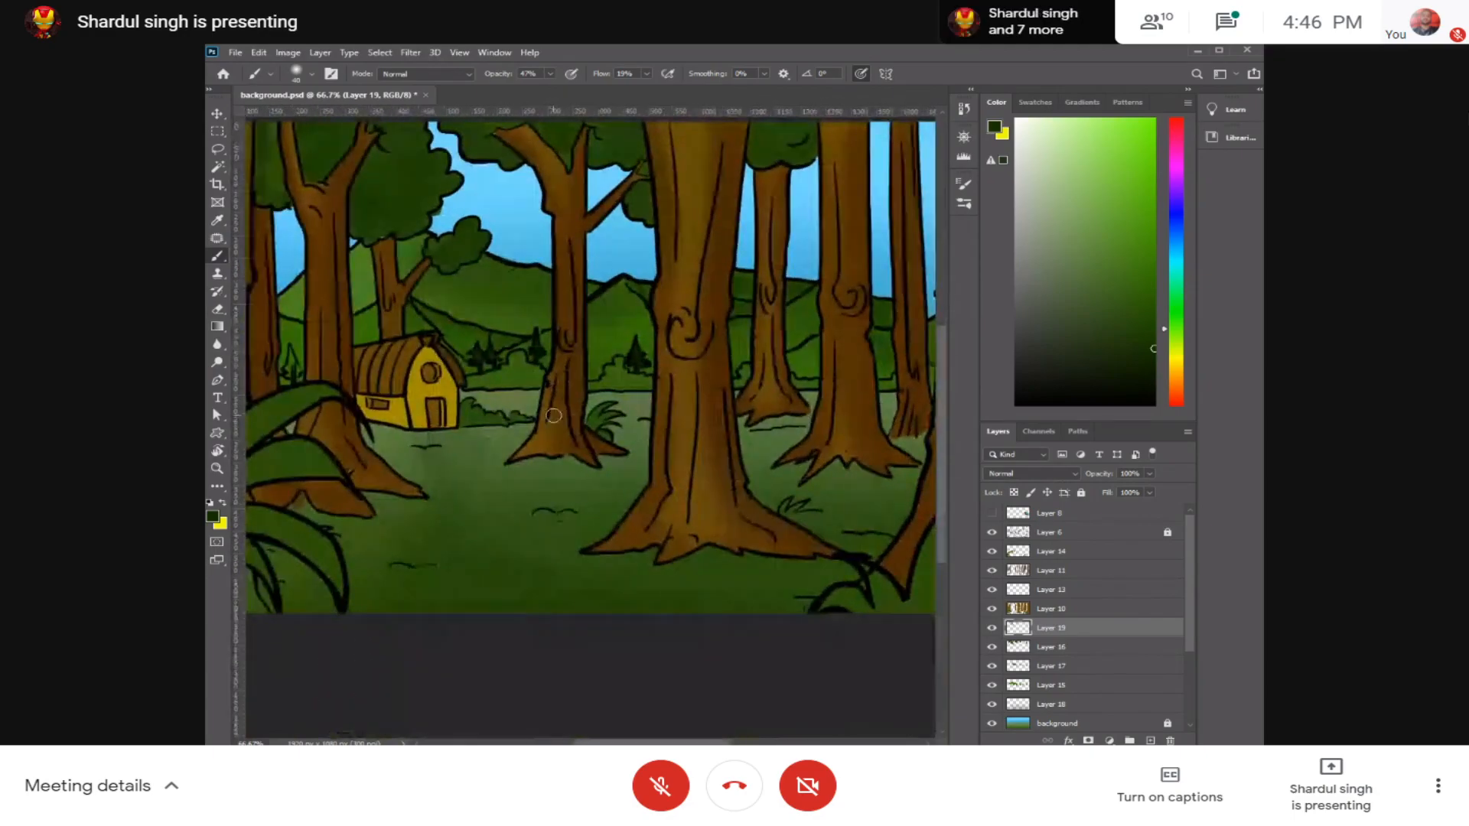
pyautogui.hotkey('ctrl', '+')
pyautogui.hotkey('ctrl', '+')
pyautogui.moveTo(419, 399); pyautogui.dragTo(641, 419)
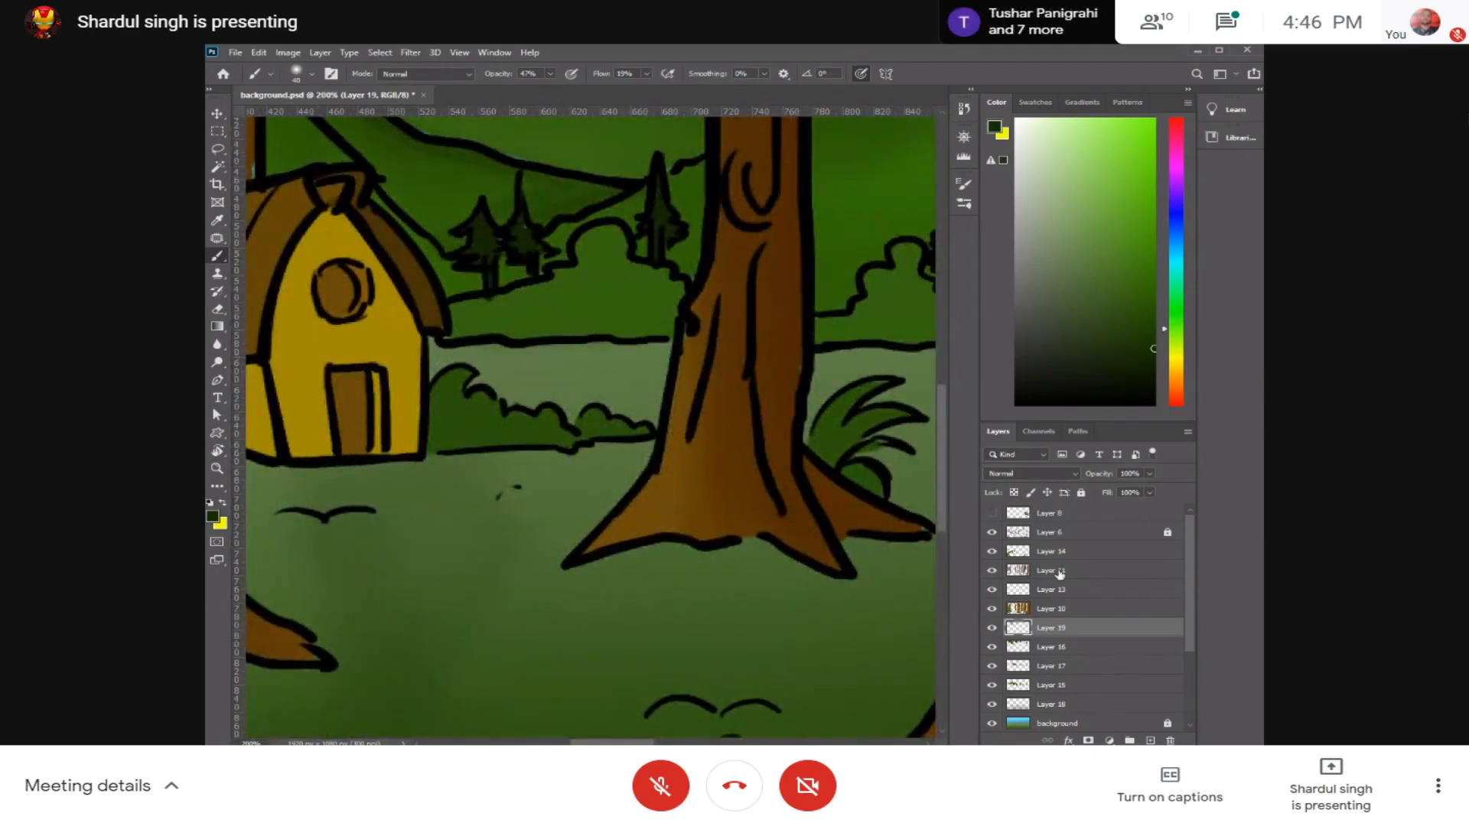
pyautogui.click(1125, 535)
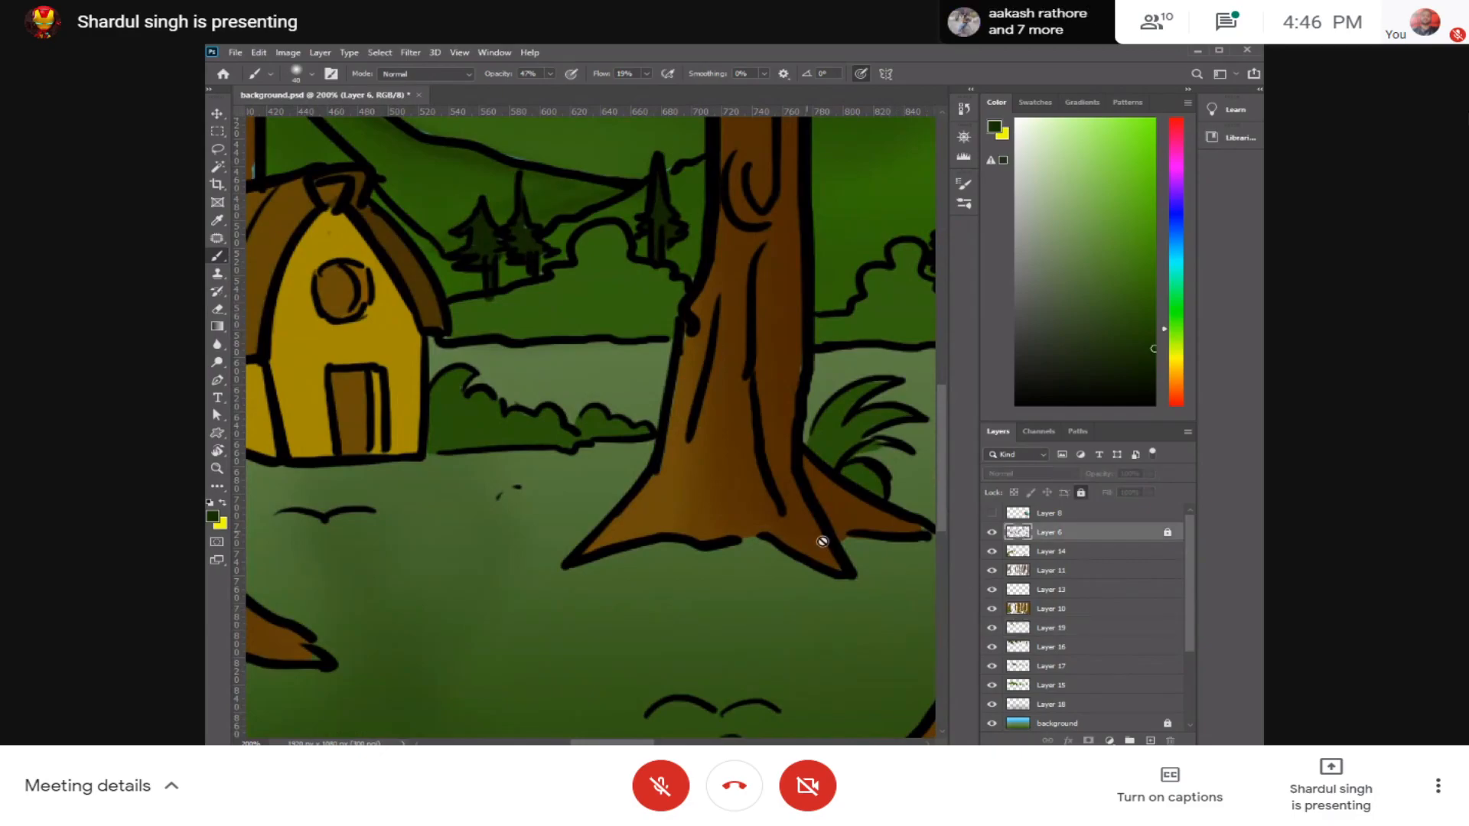
pyautogui.click(485, 318)
pyautogui.click(528, 310)
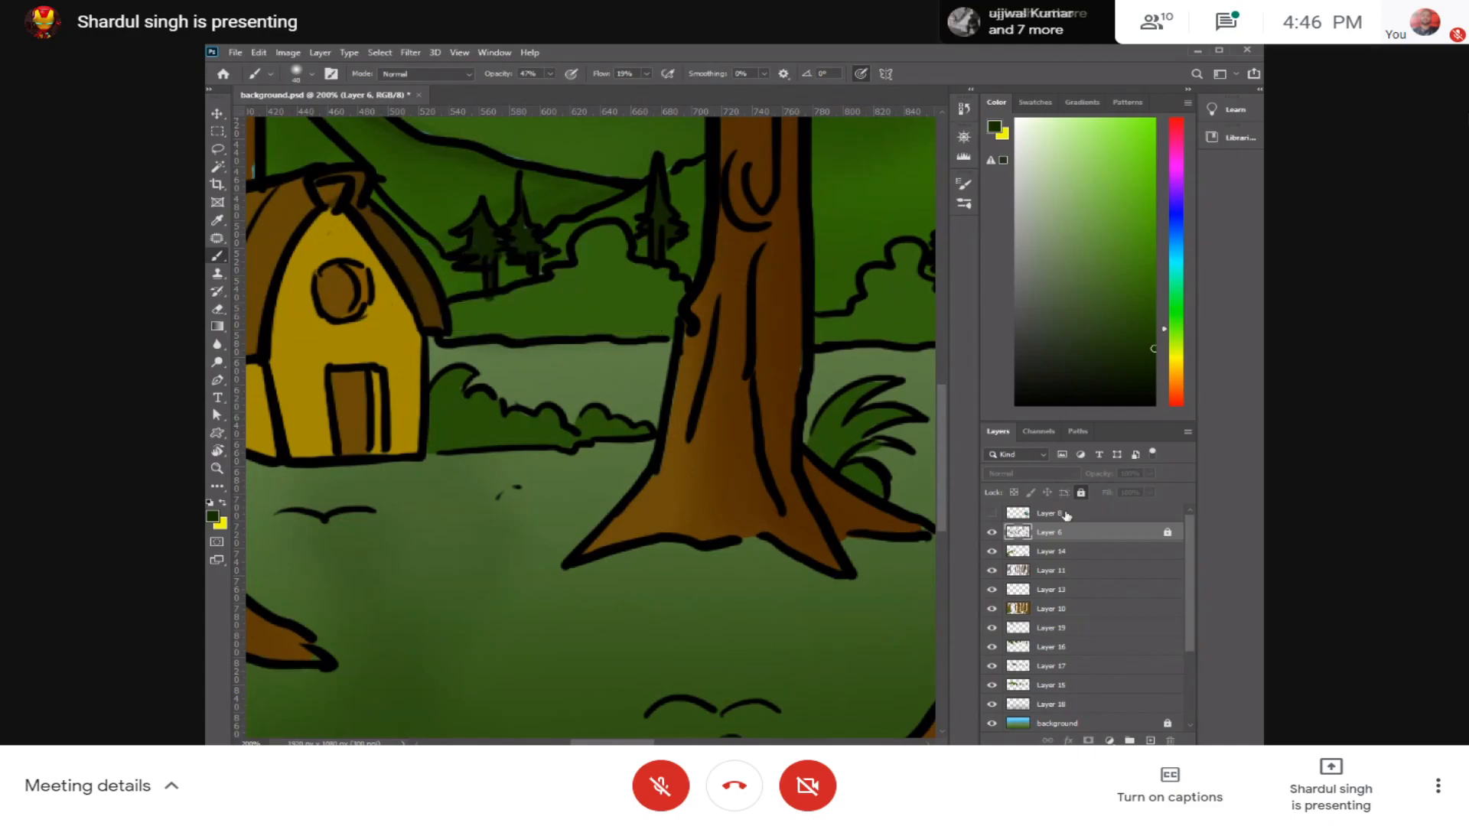
pyautogui.hotkey('ctrl', 'shift', 'n')
pyautogui.press('Return')
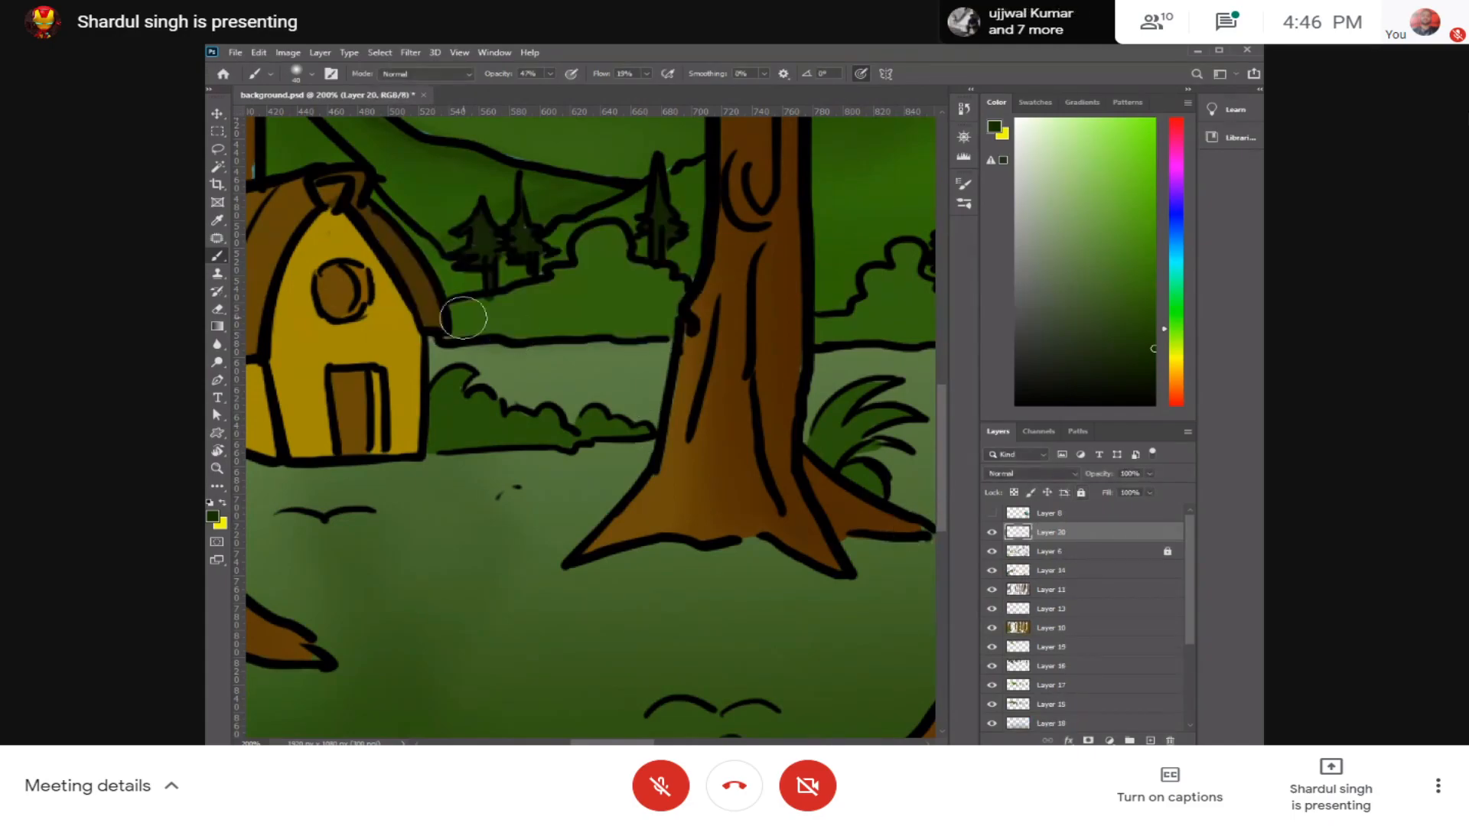
pyautogui.moveTo(464, 318)
pyautogui.mouseDown()
pyautogui.moveTo(644, 318)
pyautogui.moveTo(626, 305)
pyautogui.moveTo(537, 312)
pyautogui.moveTo(593, 280)
pyautogui.mouseUp()
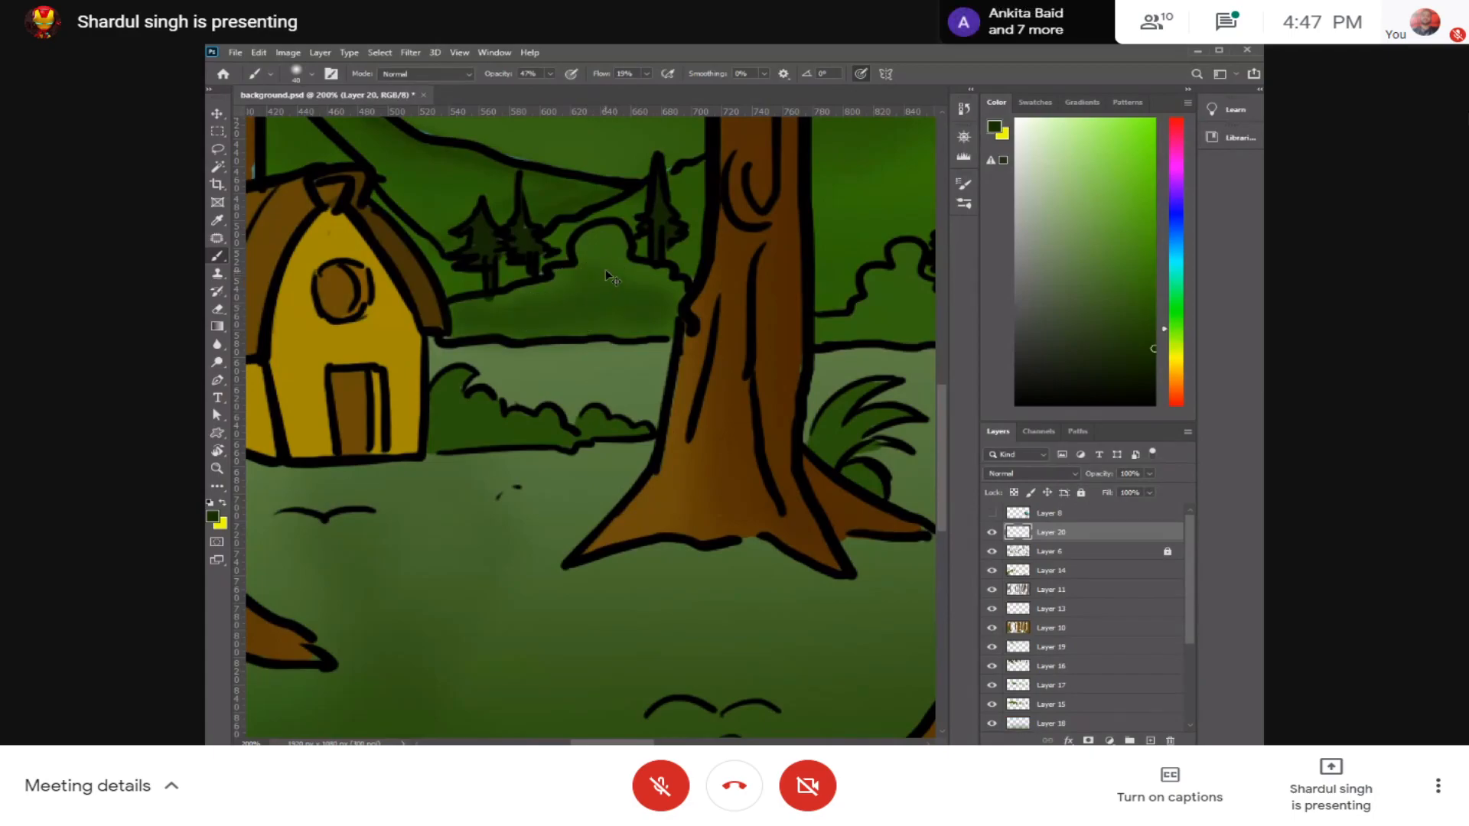
pyautogui.hotkey('ctrl', 'z')
pyautogui.hotkey('ctrl', 'z')
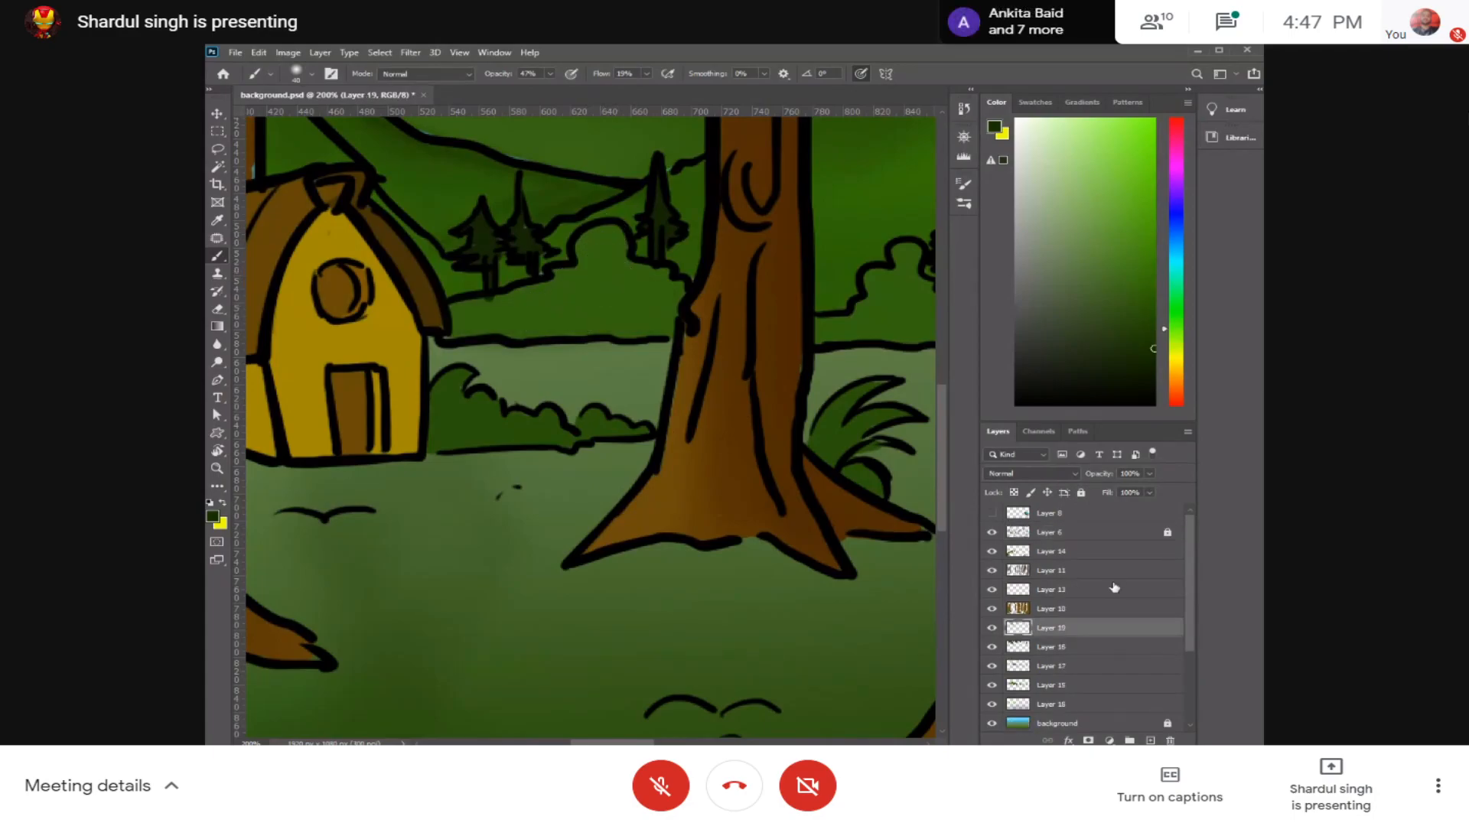
# Step: Add a new layer directly above Layer 14 and softly shade the low bushes between the hut and the nearest trunk
pyautogui.click(1091, 551)
pyautogui.hotkey('ctrl', 'shift', 'n')
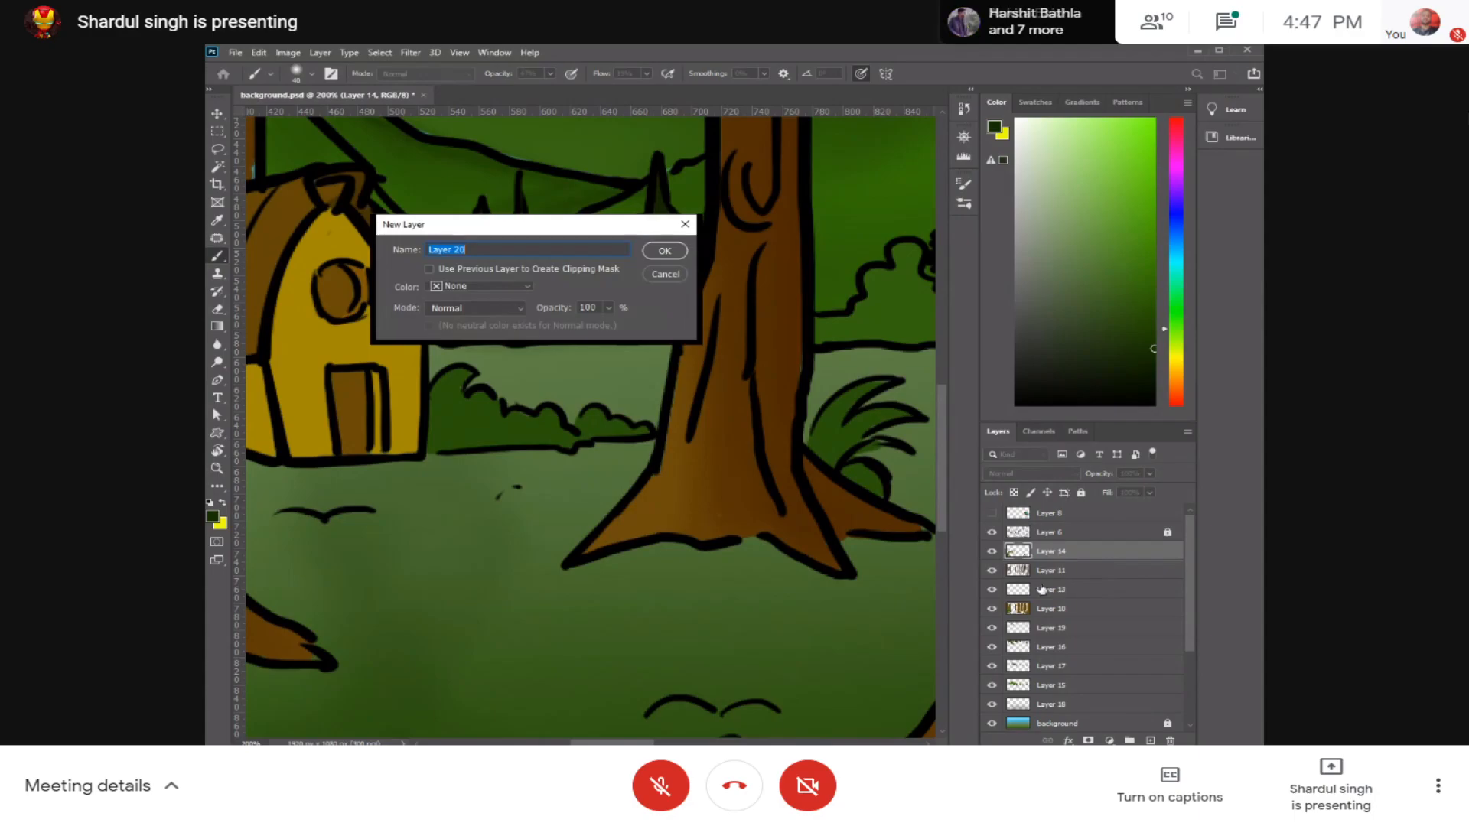
pyautogui.press('Return')
pyautogui.moveTo(613, 273); pyautogui.dragTo(605, 249)
pyautogui.moveTo(566, 345)
pyautogui.mouseDown()
pyautogui.moveTo(487, 338)
pyautogui.moveTo(661, 322)
pyautogui.moveTo(670, 306)
pyautogui.moveTo(667, 290)
pyautogui.moveTo(628, 289)
pyautogui.moveTo(588, 259)
pyautogui.moveTo(668, 328)
pyautogui.mouseUp()
pyautogui.moveTo(810, 324); pyautogui.dragTo(474, 339)
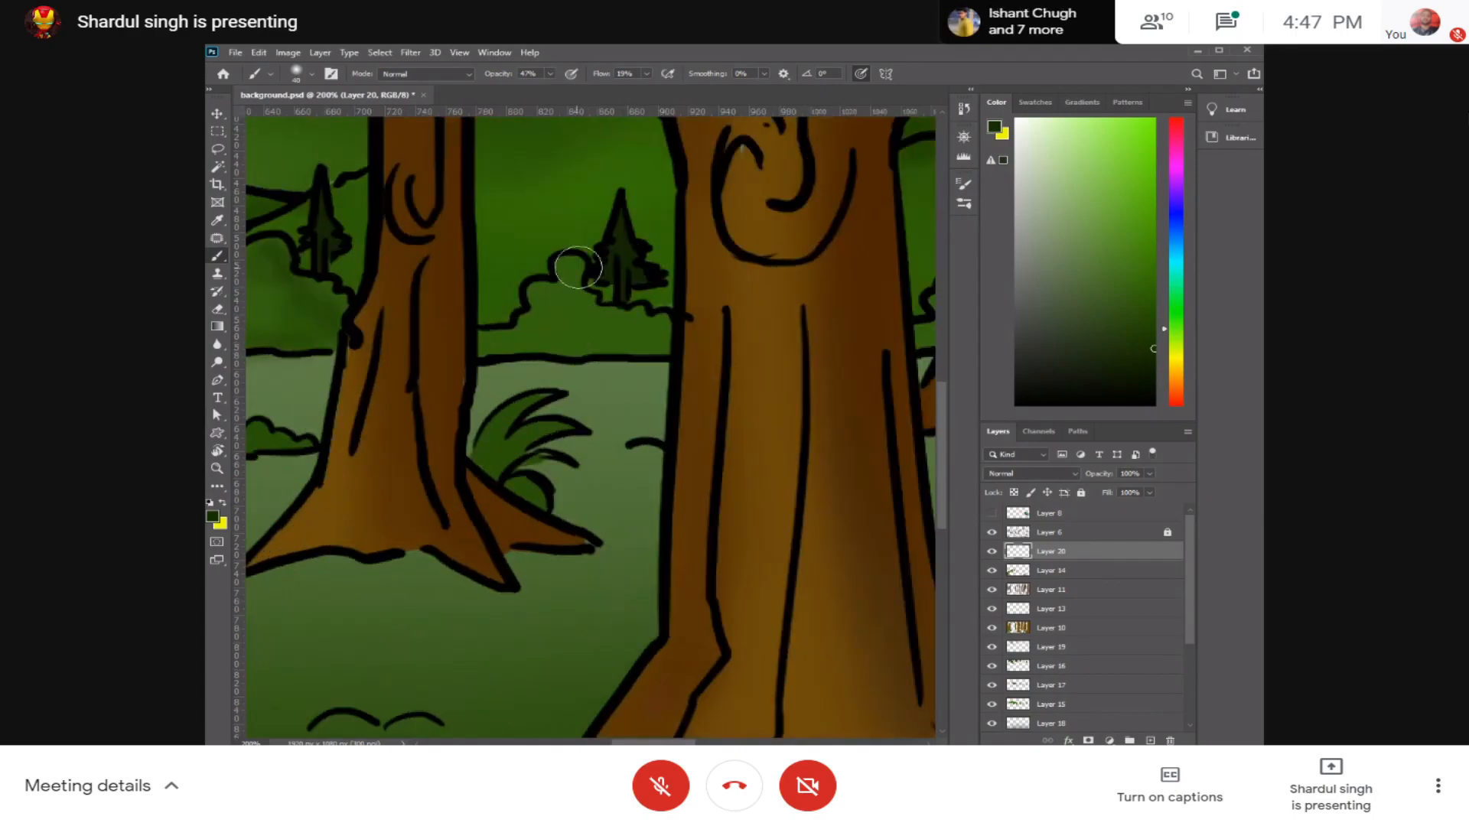
# Step: Continue the dark green shading on the distant bushes between the trunks across the right half of the forest
pyautogui.moveTo(577, 302)
pyautogui.mouseDown()
pyautogui.moveTo(590, 331)
pyautogui.moveTo(651, 322)
pyautogui.moveTo(483, 357)
pyautogui.moveTo(678, 338)
pyautogui.moveTo(537, 334)
pyautogui.moveTo(643, 348)
pyautogui.mouseUp()
pyautogui.moveTo(800, 358); pyautogui.dragTo(544, 364)
pyautogui.moveTo(655, 351); pyautogui.dragTo(707, 311)
pyautogui.moveTo(820, 326)
pyautogui.mouseDown()
pyautogui.moveTo(587, 354)
pyautogui.moveTo(647, 368)
pyautogui.mouseUp()
pyautogui.moveTo(850, 370); pyautogui.dragTo(722, 373)
pyautogui.moveTo(742, 375); pyautogui.dragTo(768, 379)
pyautogui.moveTo(896, 361); pyautogui.dragTo(842, 354)
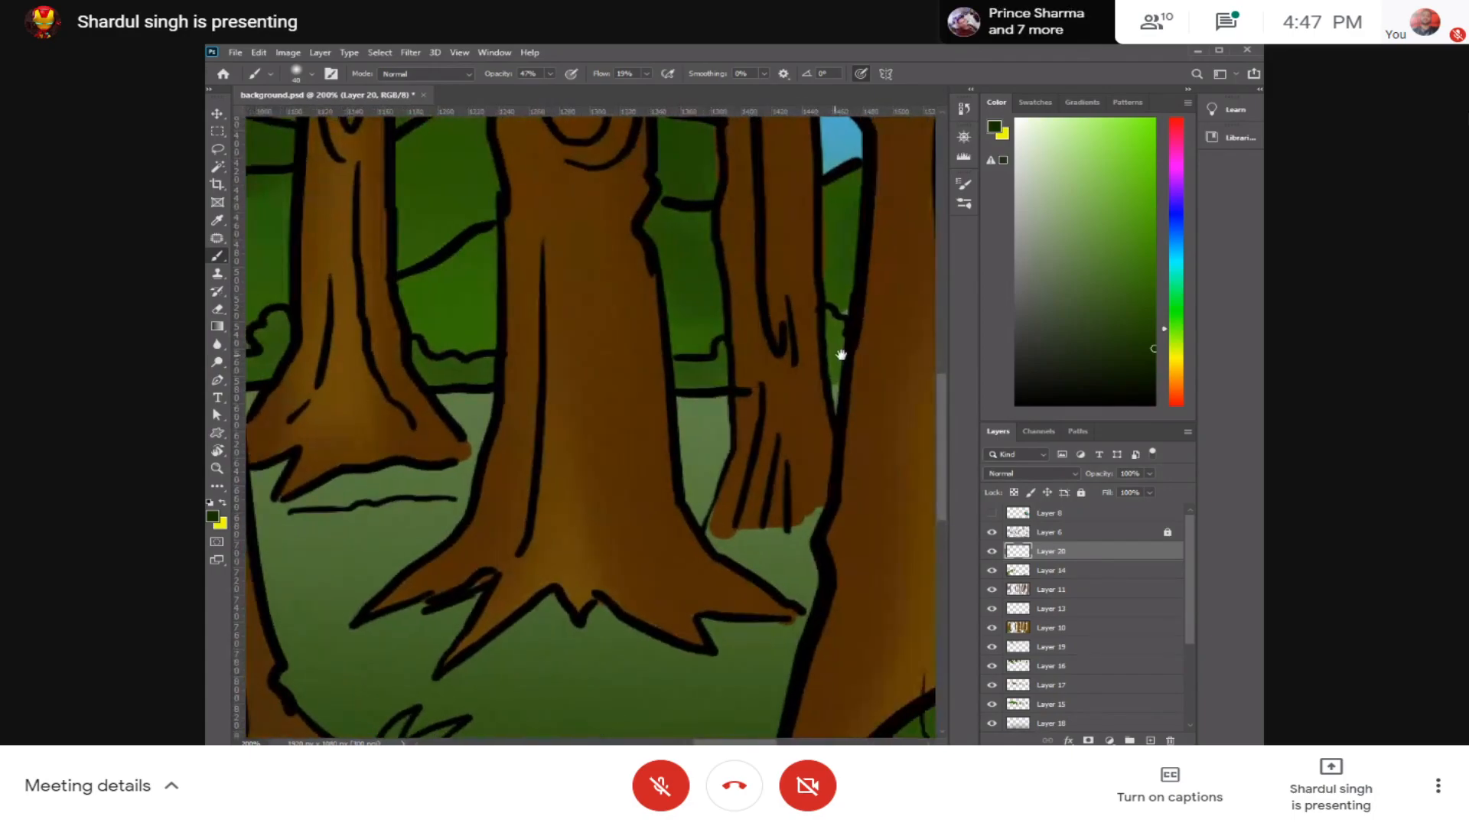
# Step: Load the tree trunk layer, Layer 10, as a selection while keeping Layer 20 active
pyautogui.hotkey('ctrl', '-')
pyautogui.hotkey('ctrl', '-')
pyautogui.hotkey('ctrl', '-')
pyautogui.moveTo(746, 383); pyautogui.dragTo(876, 371)
pyautogui.moveTo(692, 393); pyautogui.dragTo(890, 348)
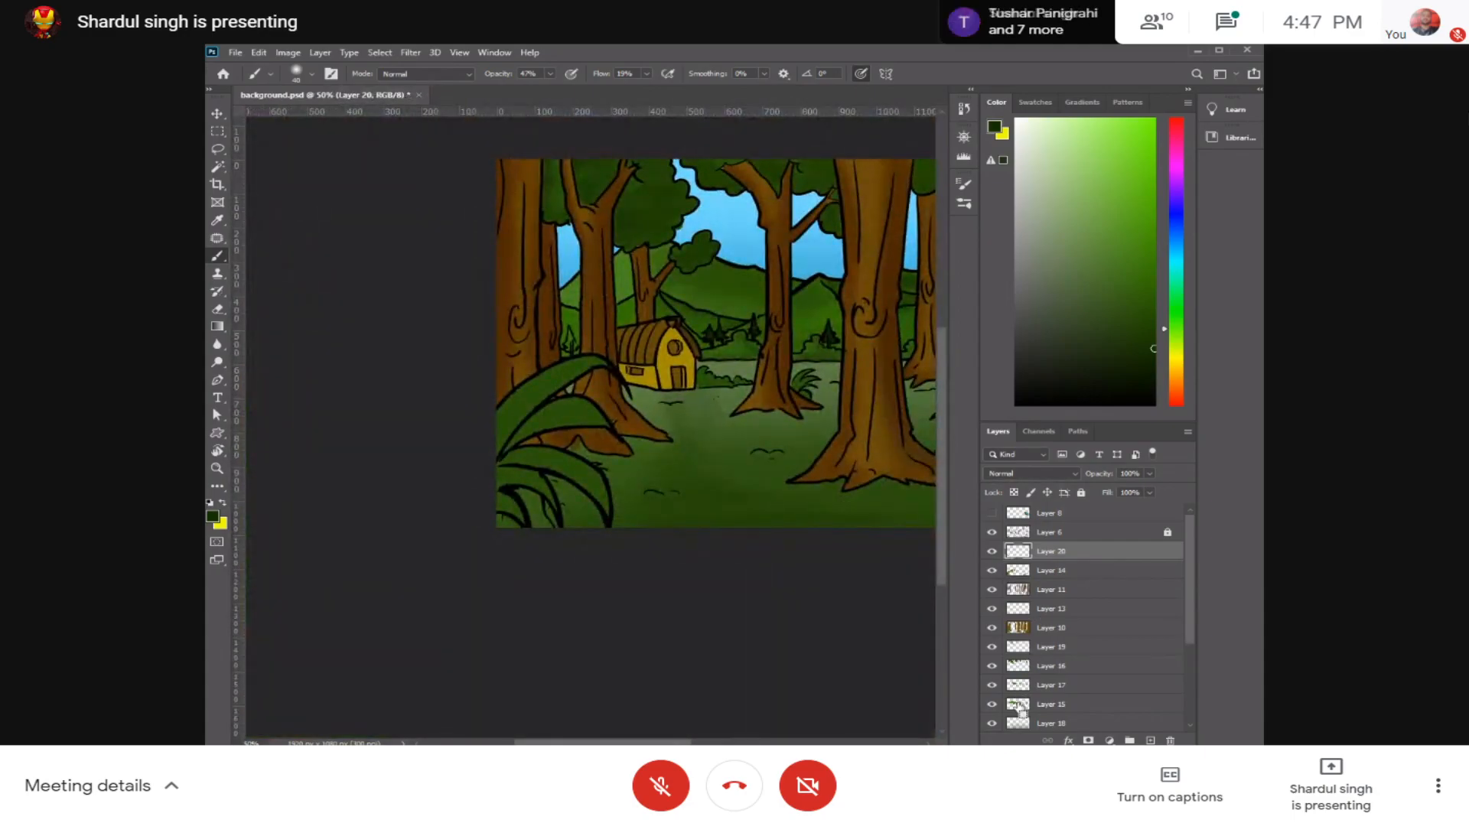
pyautogui.keyDown('ctrl'); pyautogui.click(1018, 670); pyautogui.keyUp('ctrl')
pyautogui.hotkey('ctrl', 'd')
pyautogui.keyDown('ctrl'); pyautogui.click(1019, 630); pyautogui.keyUp('ctrl')
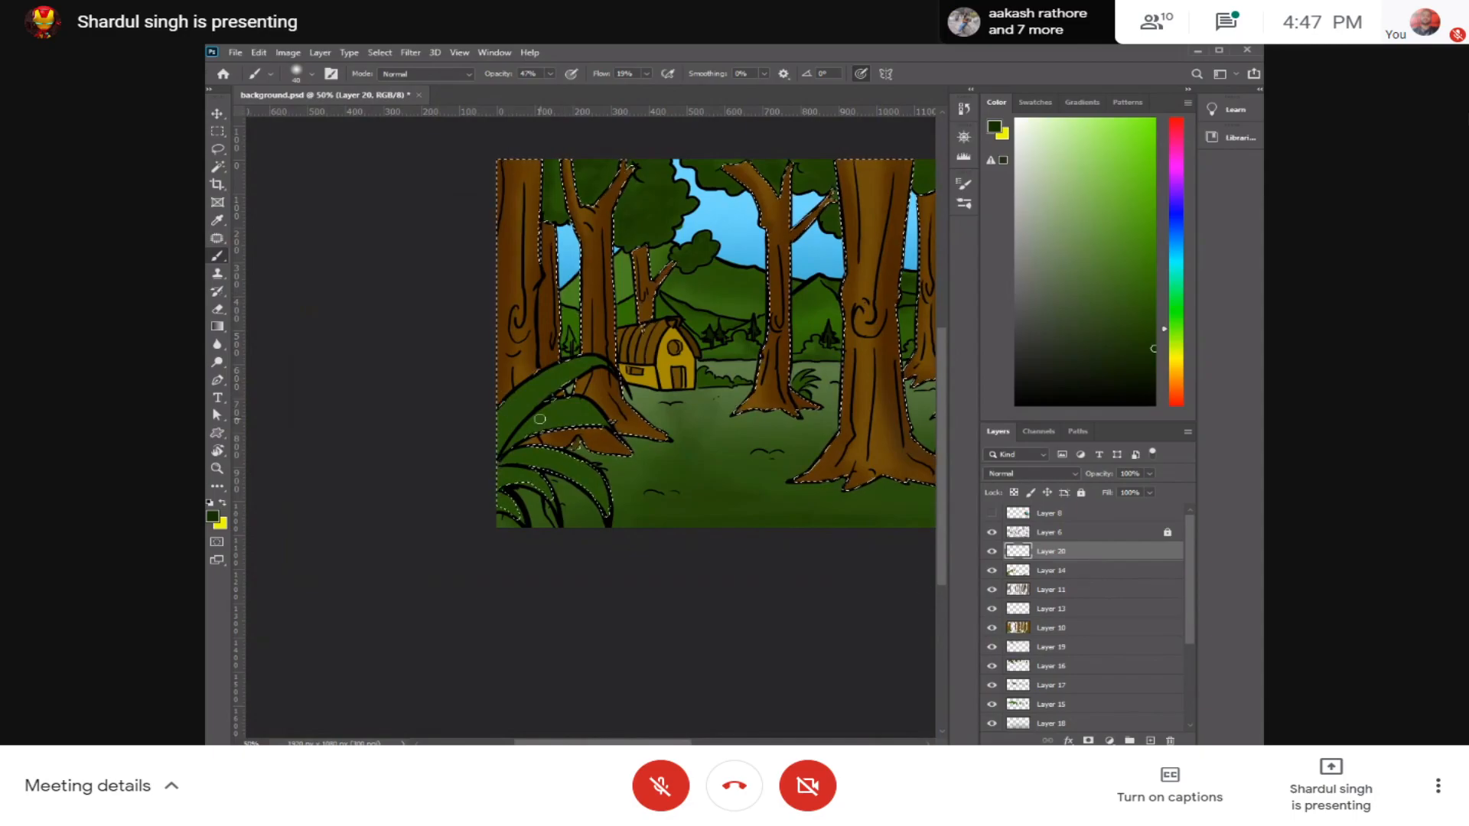
# Step: Turn off pen pressure for brush size, enlarge the brush and shade the large foreground leaves beside the hut's trees
pyautogui.hotkey('ctrl', '+')
pyautogui.hotkey('ctrl', '+')
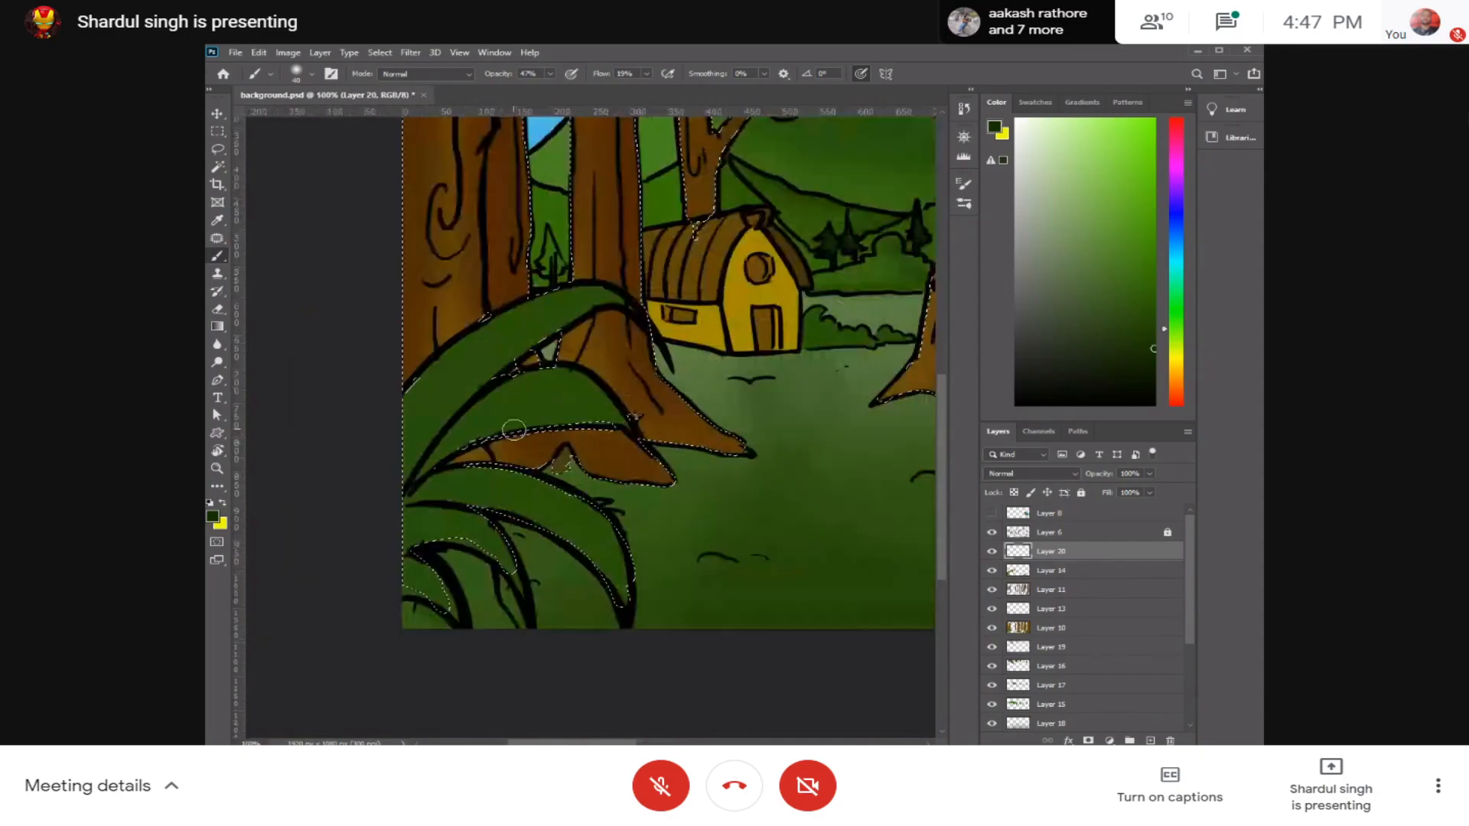
pyautogui.moveTo(513, 430); pyautogui.dragTo(565, 421)
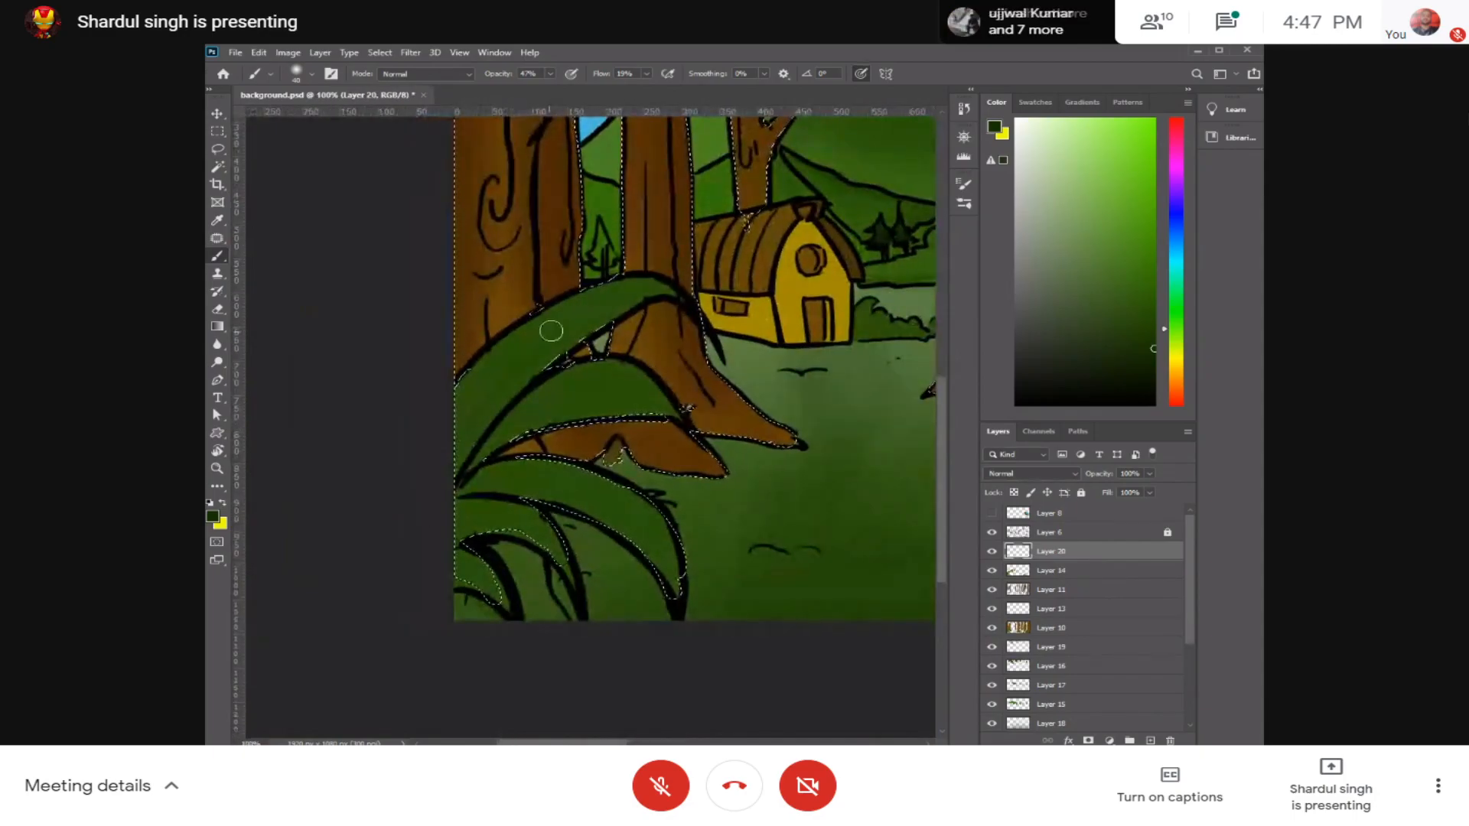
pyautogui.click(549, 74)
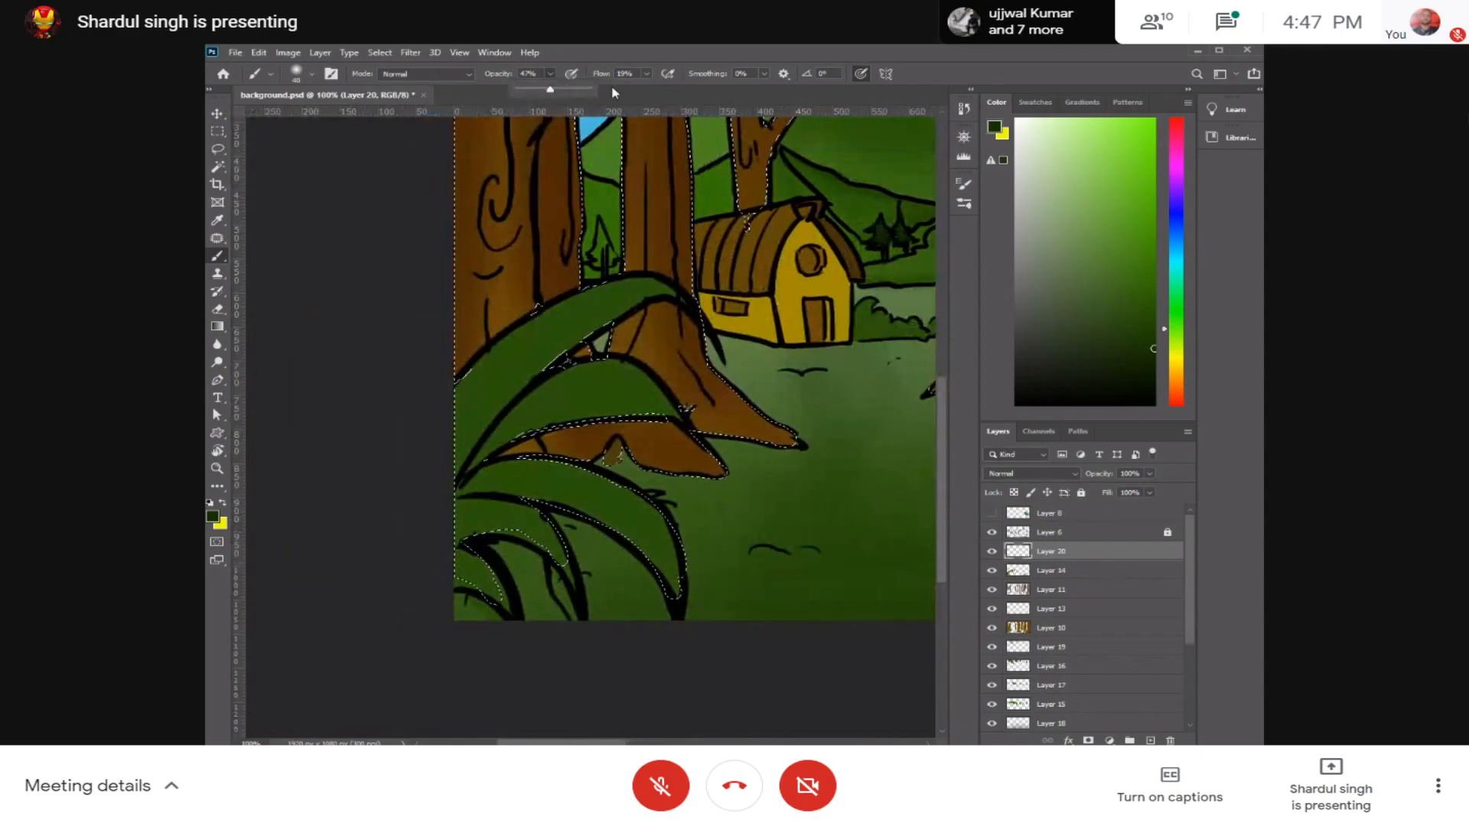
pyautogui.click(868, 75)
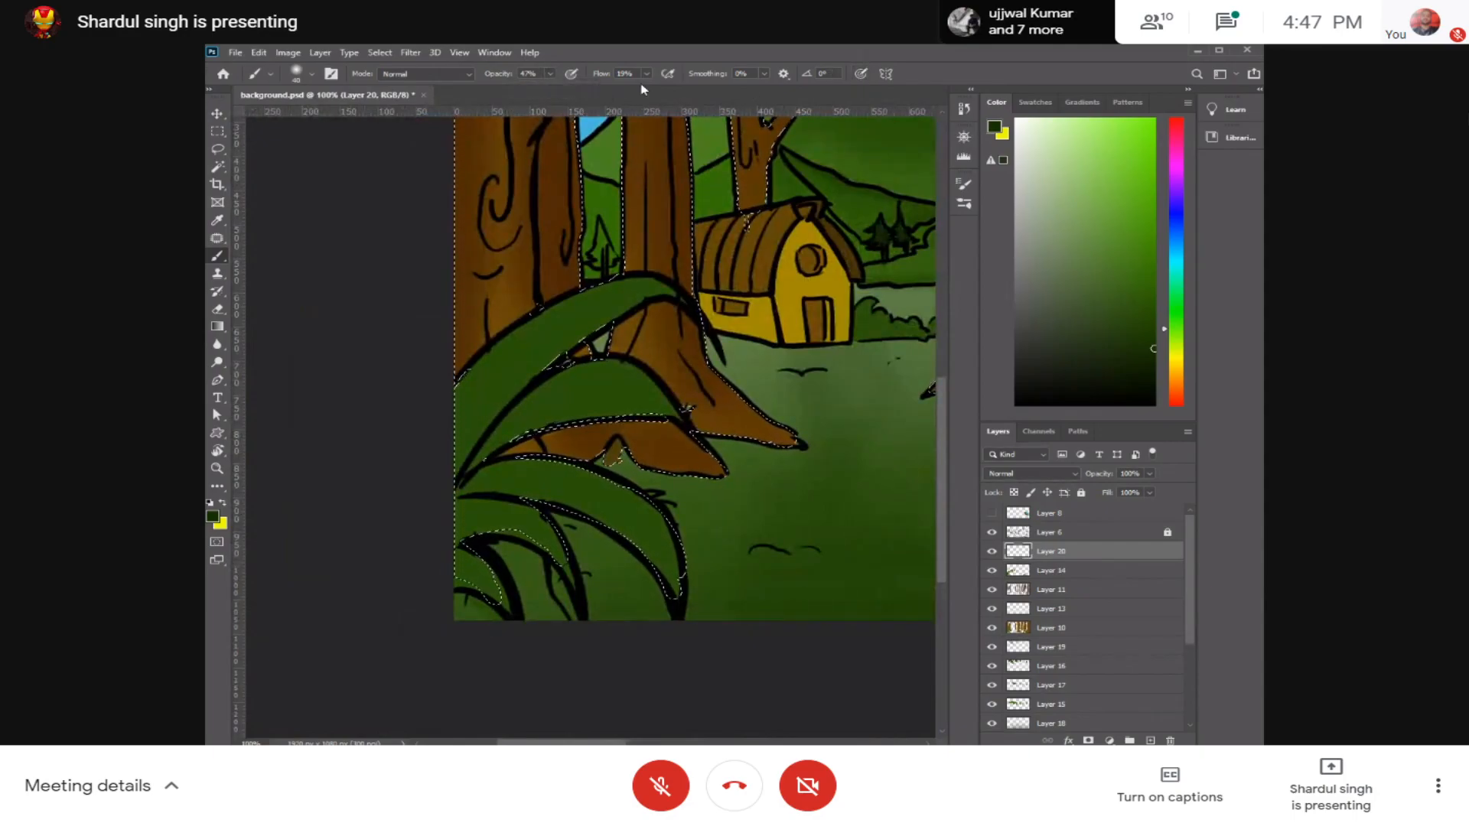
pyautogui.press(']')
pyautogui.press(']')
pyautogui.press(']')
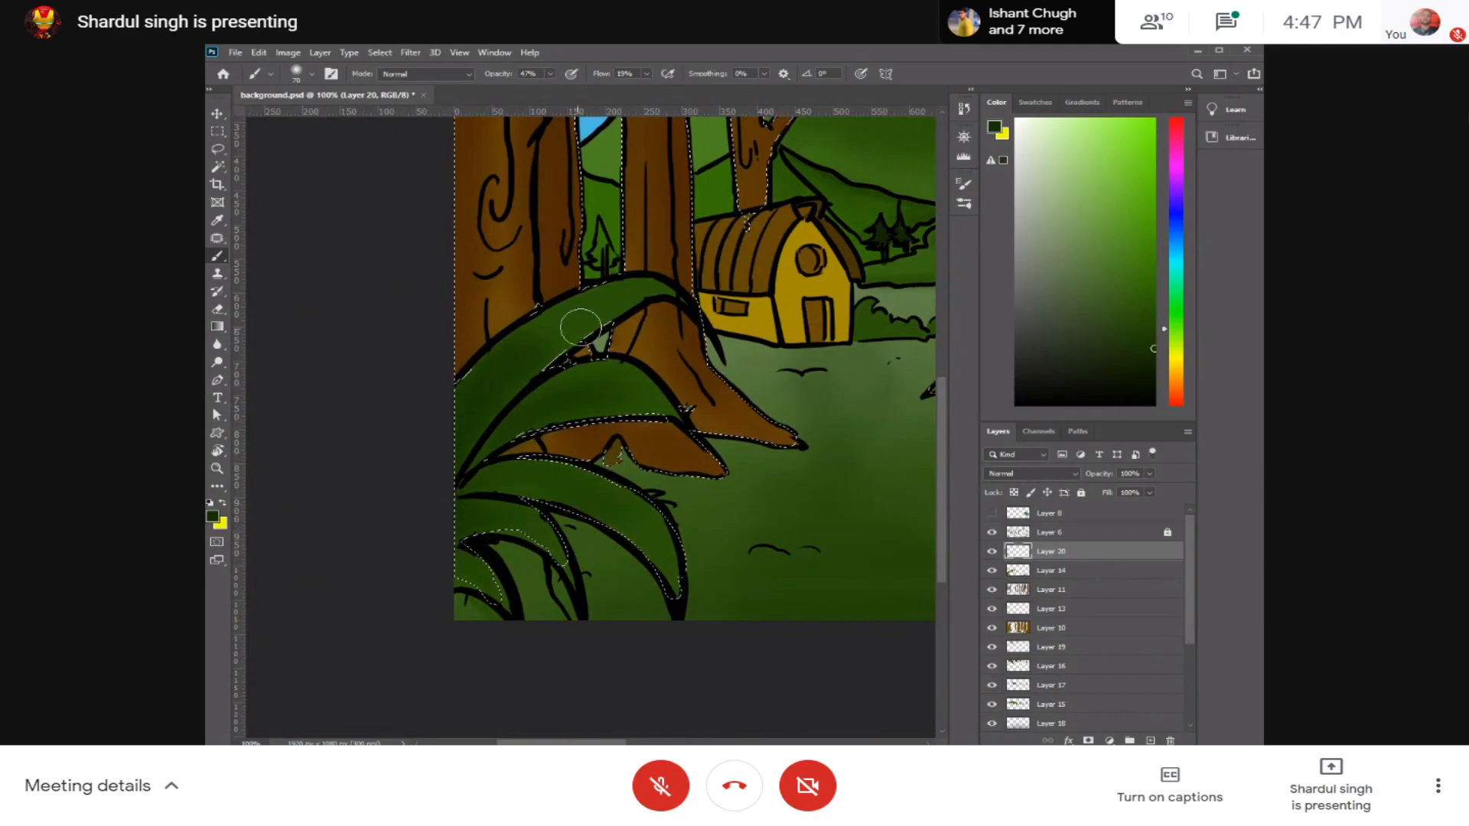
# Step: Shade the large leaves of the foreground plant at the foot of the right-hand trunks and clear the selection
pyautogui.moveTo(745, 455); pyautogui.dragTo(306, 343)
pyautogui.moveTo(788, 420); pyautogui.dragTo(390, 429)
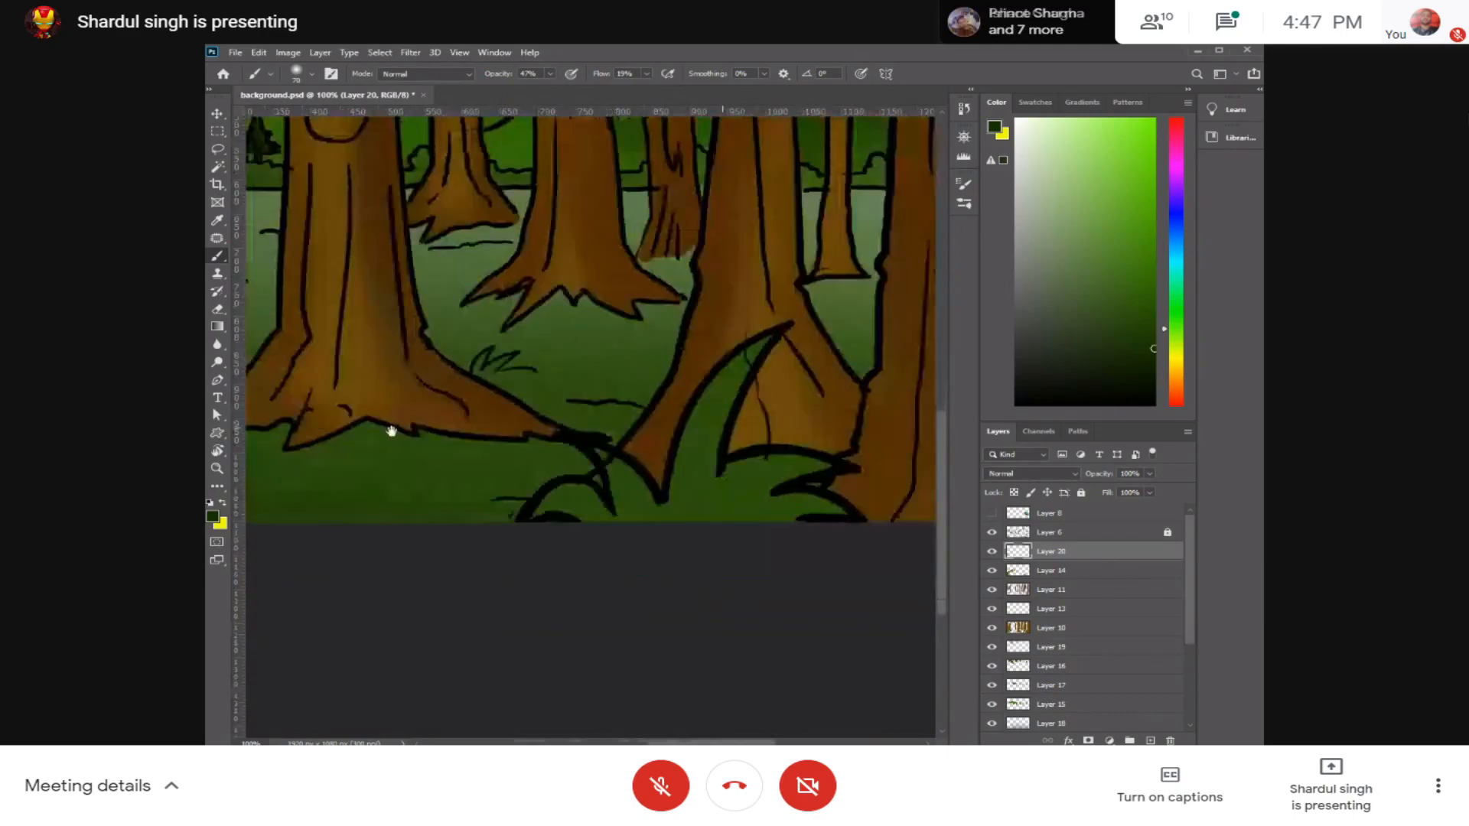
pyautogui.moveTo(707, 429); pyautogui.dragTo(584, 433)
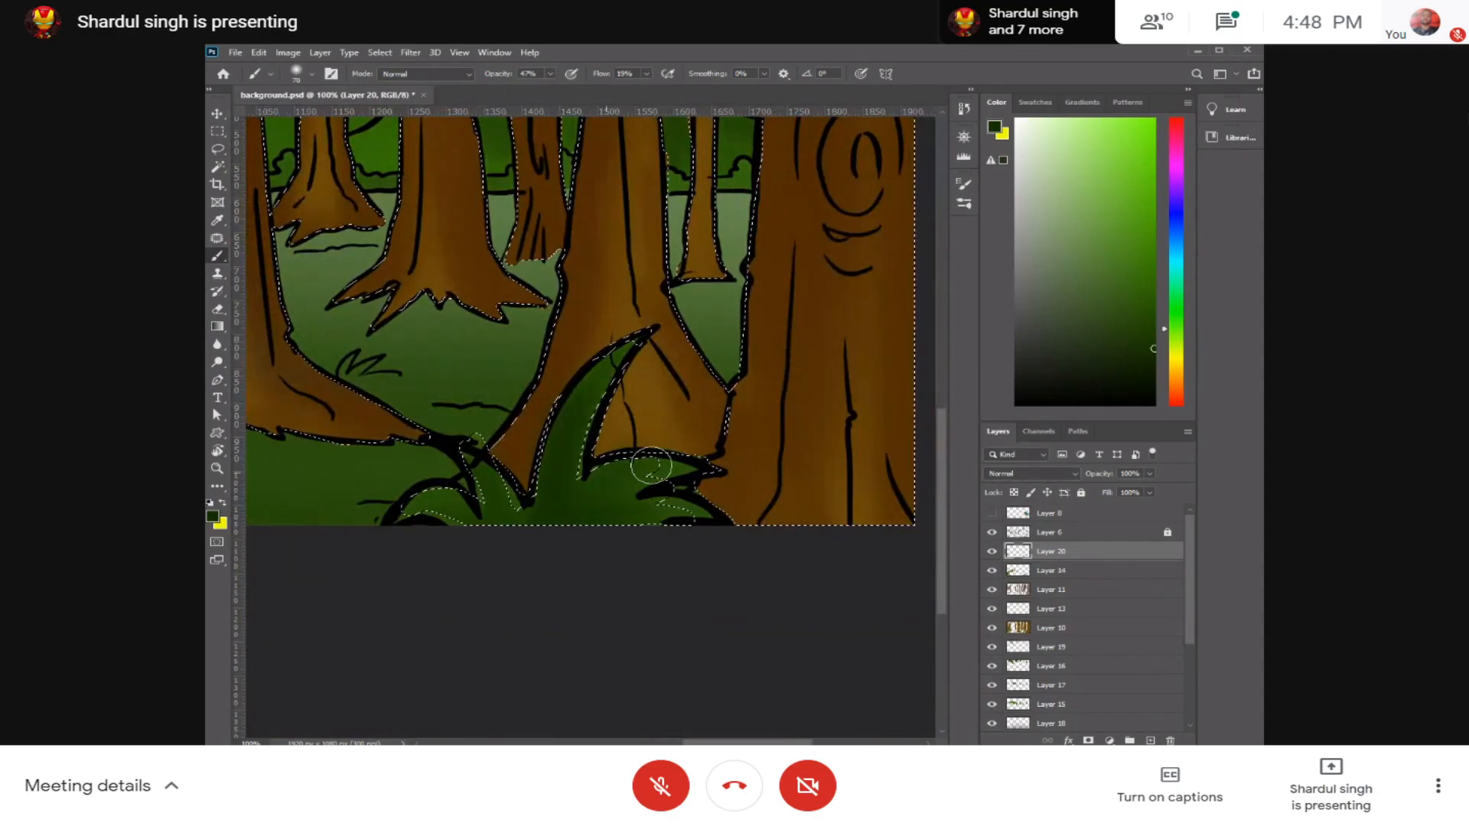
pyautogui.hscroll(-5, 564, 520)
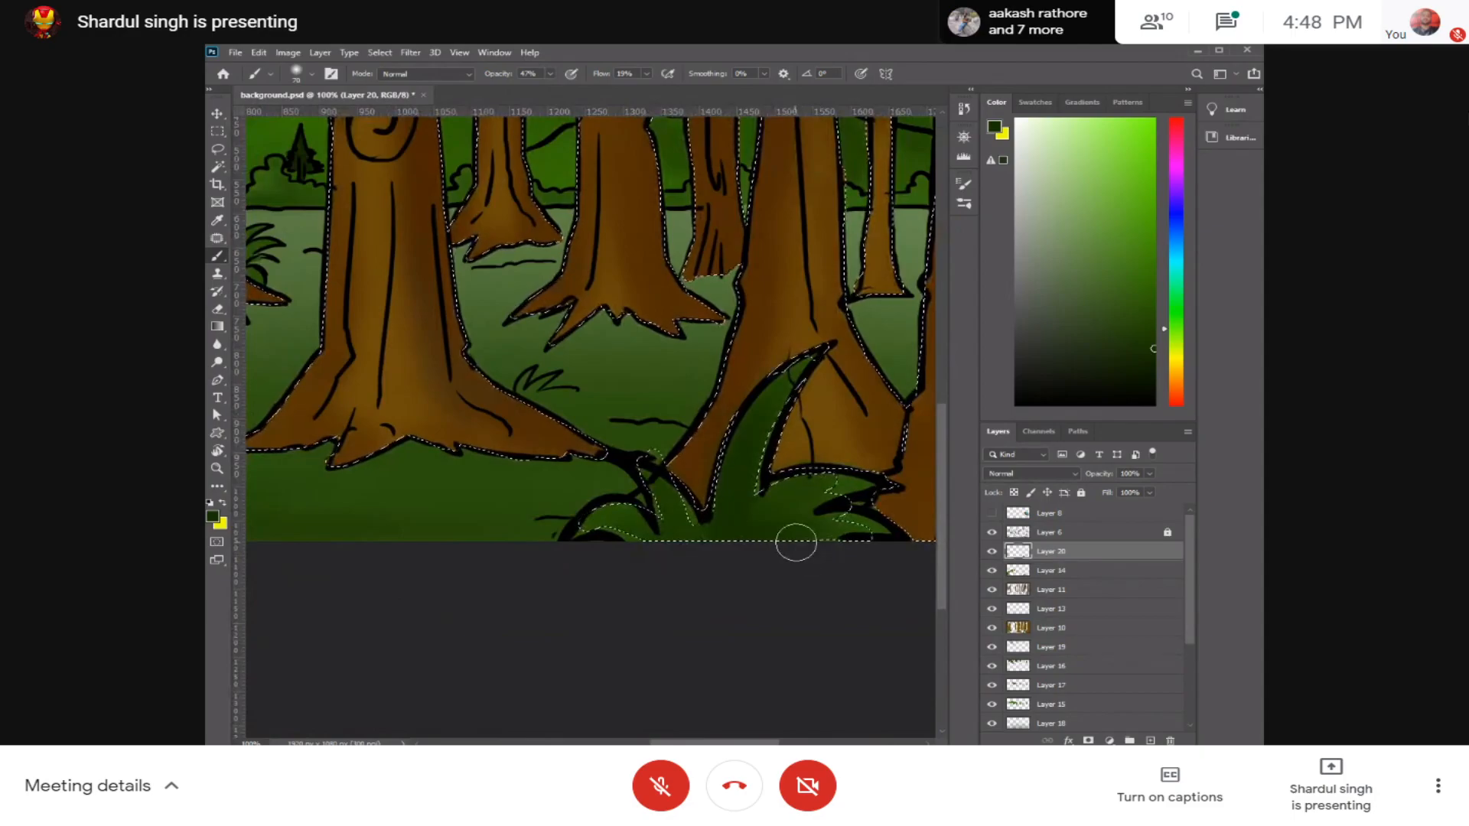
pyautogui.hotkey('ctrl', 'd')
pyautogui.hotkey('ctrl', 'z')
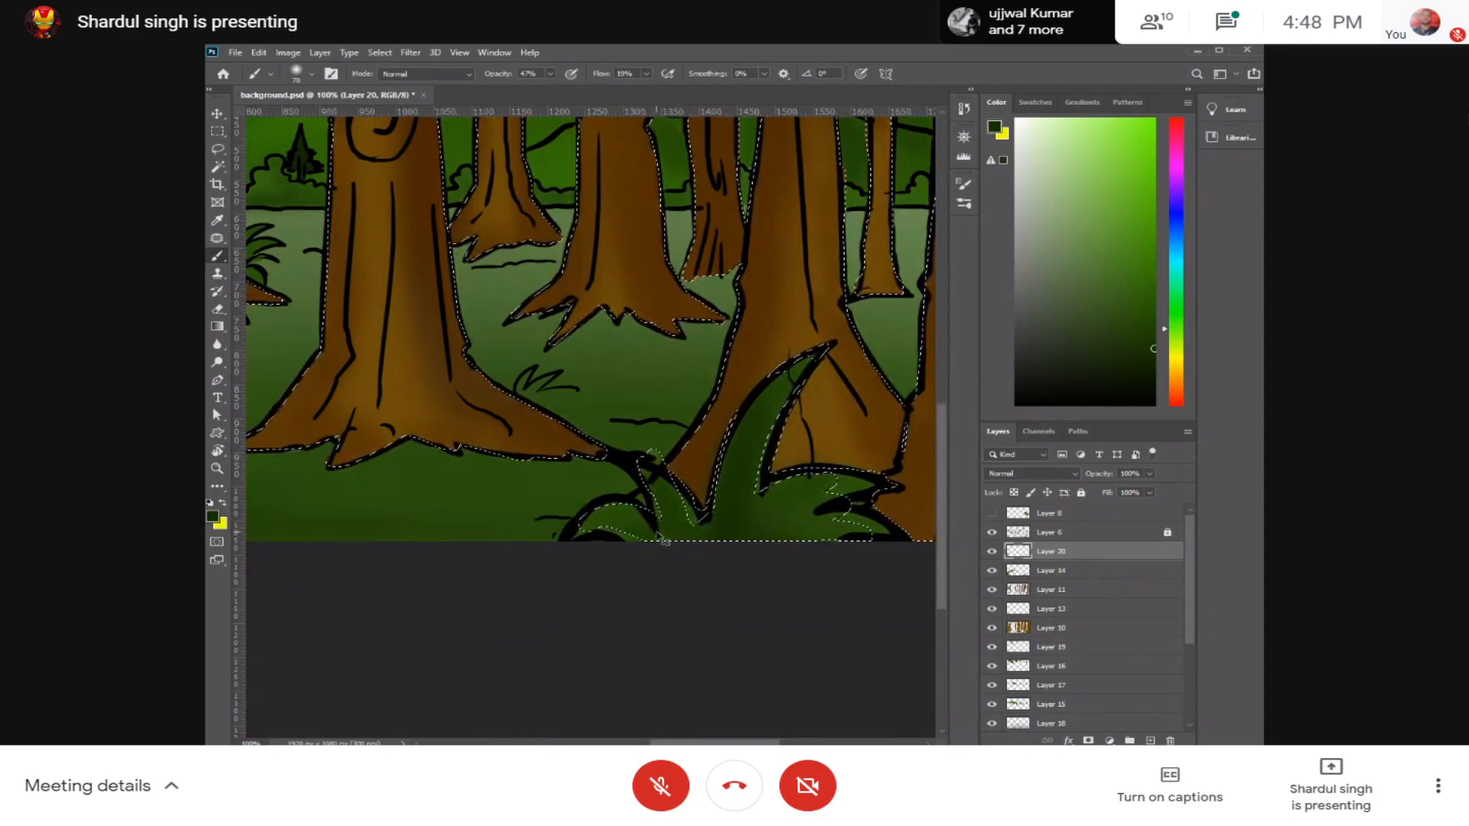
pyautogui.hotkey('ctrl', 'd')
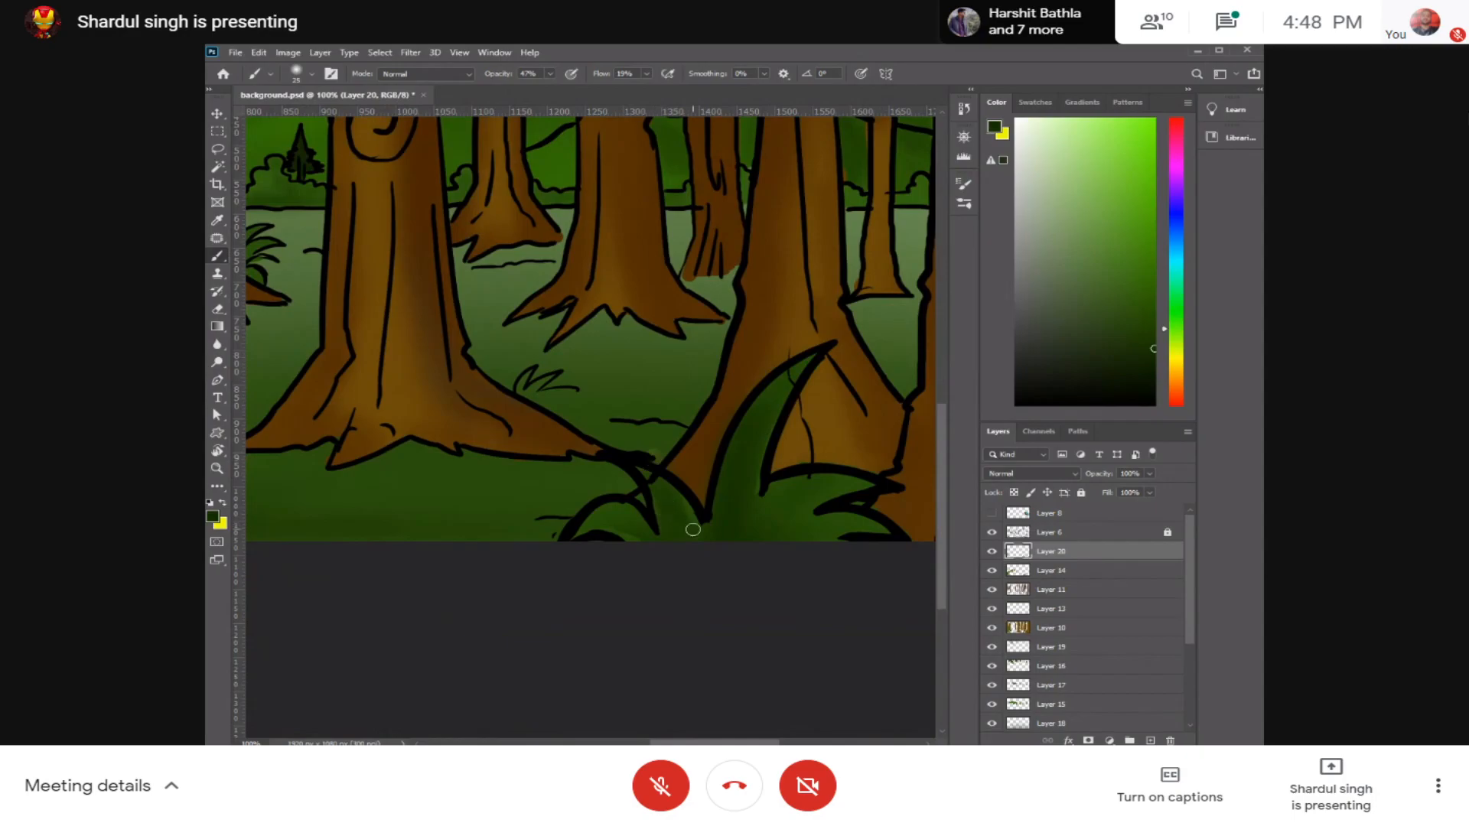
# Step: Shade the small leaves and inner folds of the right foreground plant up close with a small brush
pyautogui.hotkey('ctrl', '+')
pyautogui.hotkey('ctrl', '+')
pyautogui.moveTo(734, 533); pyautogui.dragTo(600, 322)
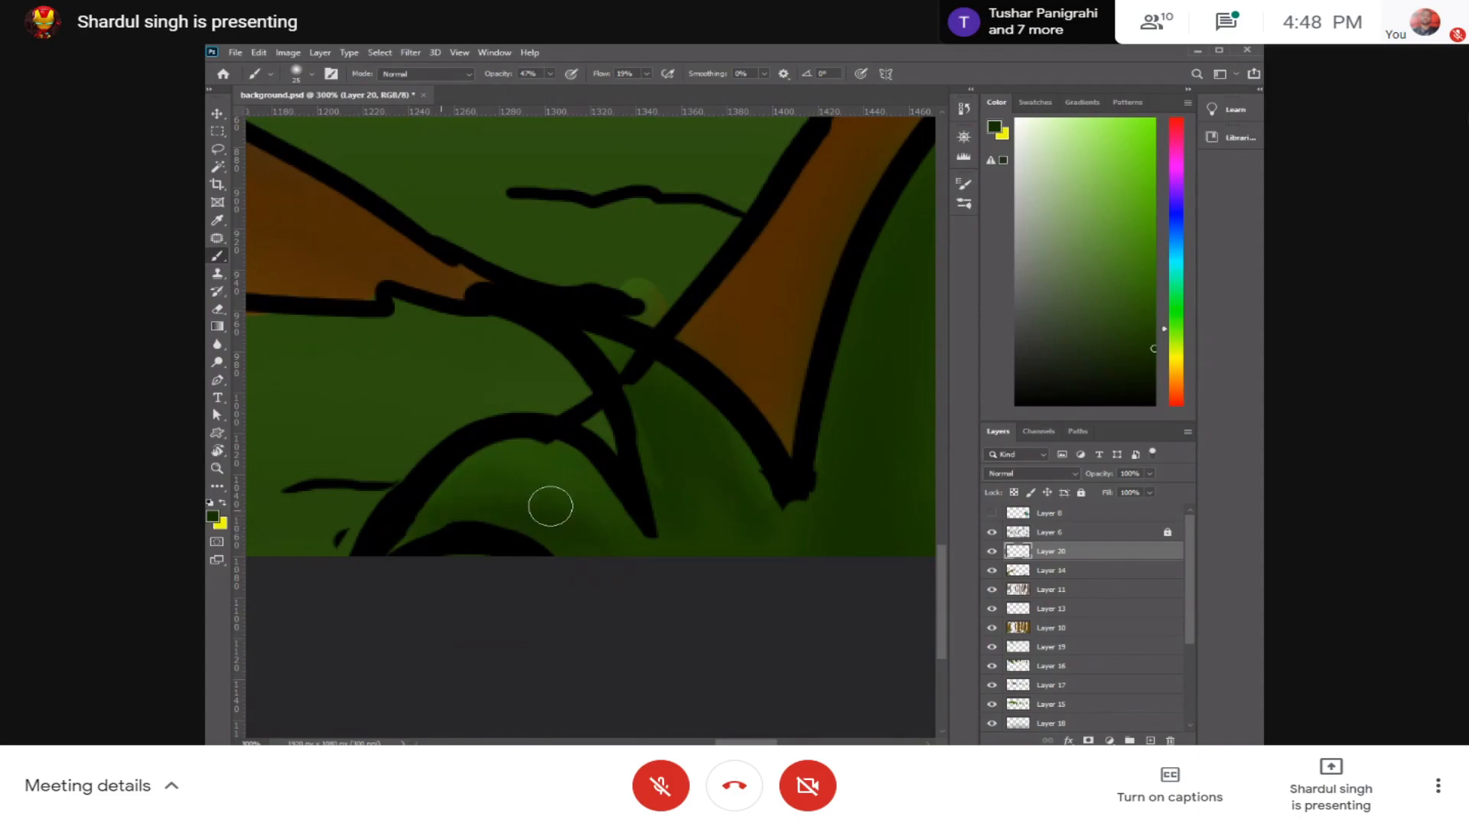
pyautogui.moveTo(580, 518); pyautogui.dragTo(475, 509)
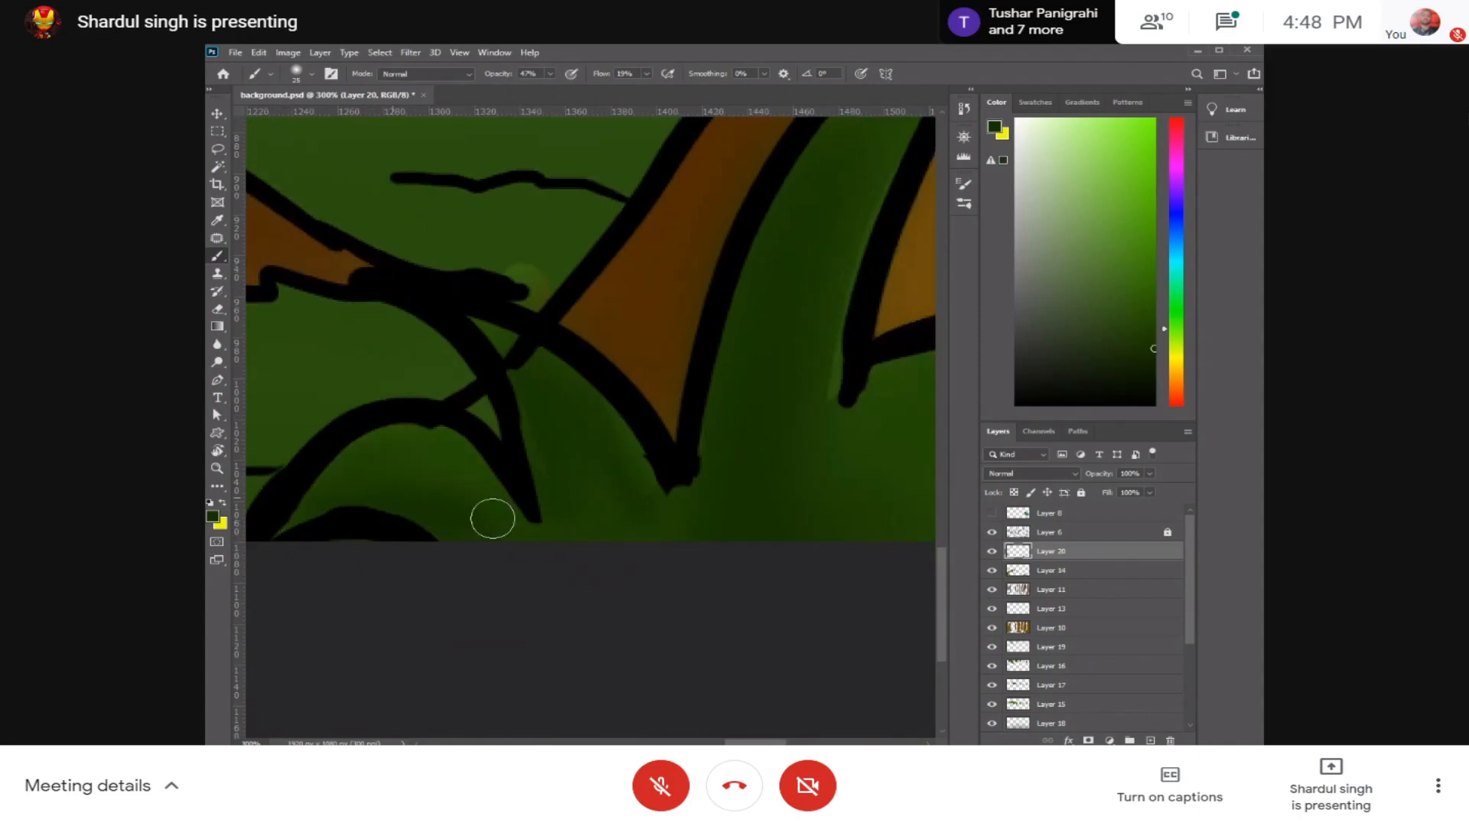
pyautogui.moveTo(911, 516); pyautogui.dragTo(525, 529)
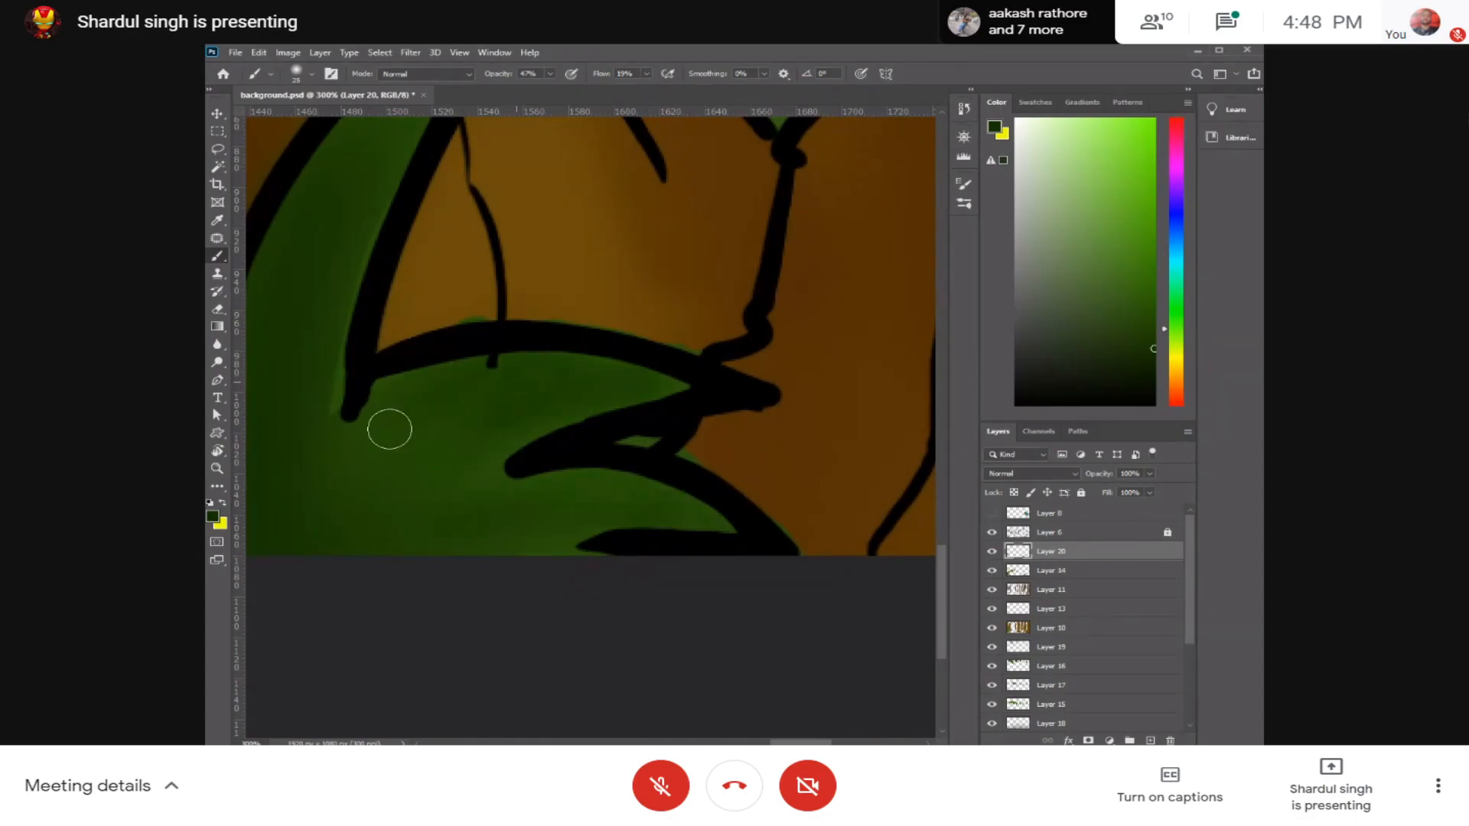
# Step: Review the plant, bush and ground shading across the whole picture and around the hut
pyautogui.scroll(-5, 542, 465)
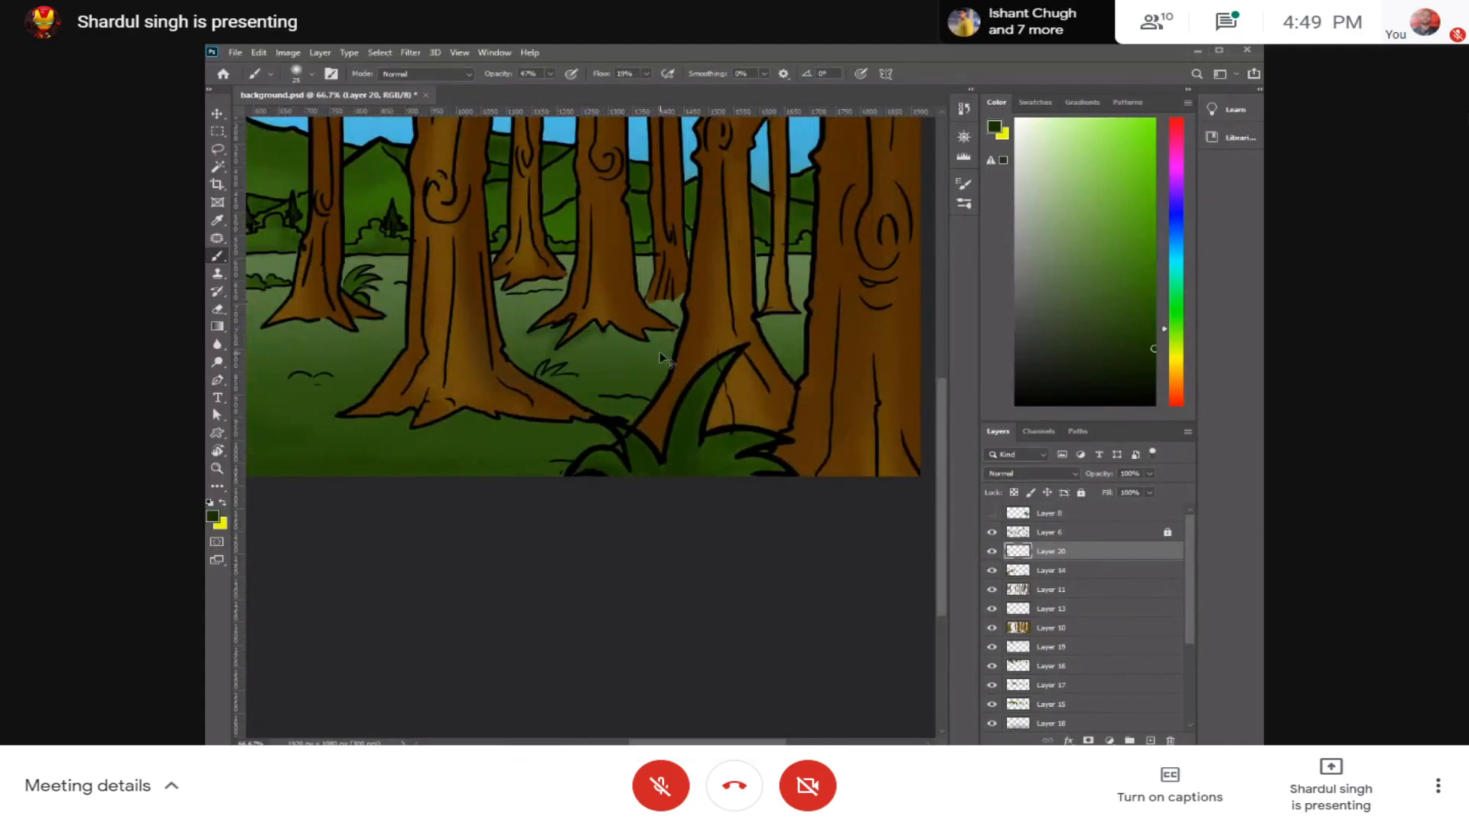
pyautogui.moveTo(590, 359); pyautogui.dragTo(867, 437)
pyautogui.hotkey('ctrl', '-')
pyautogui.moveTo(659, 503); pyautogui.dragTo(473, 560)
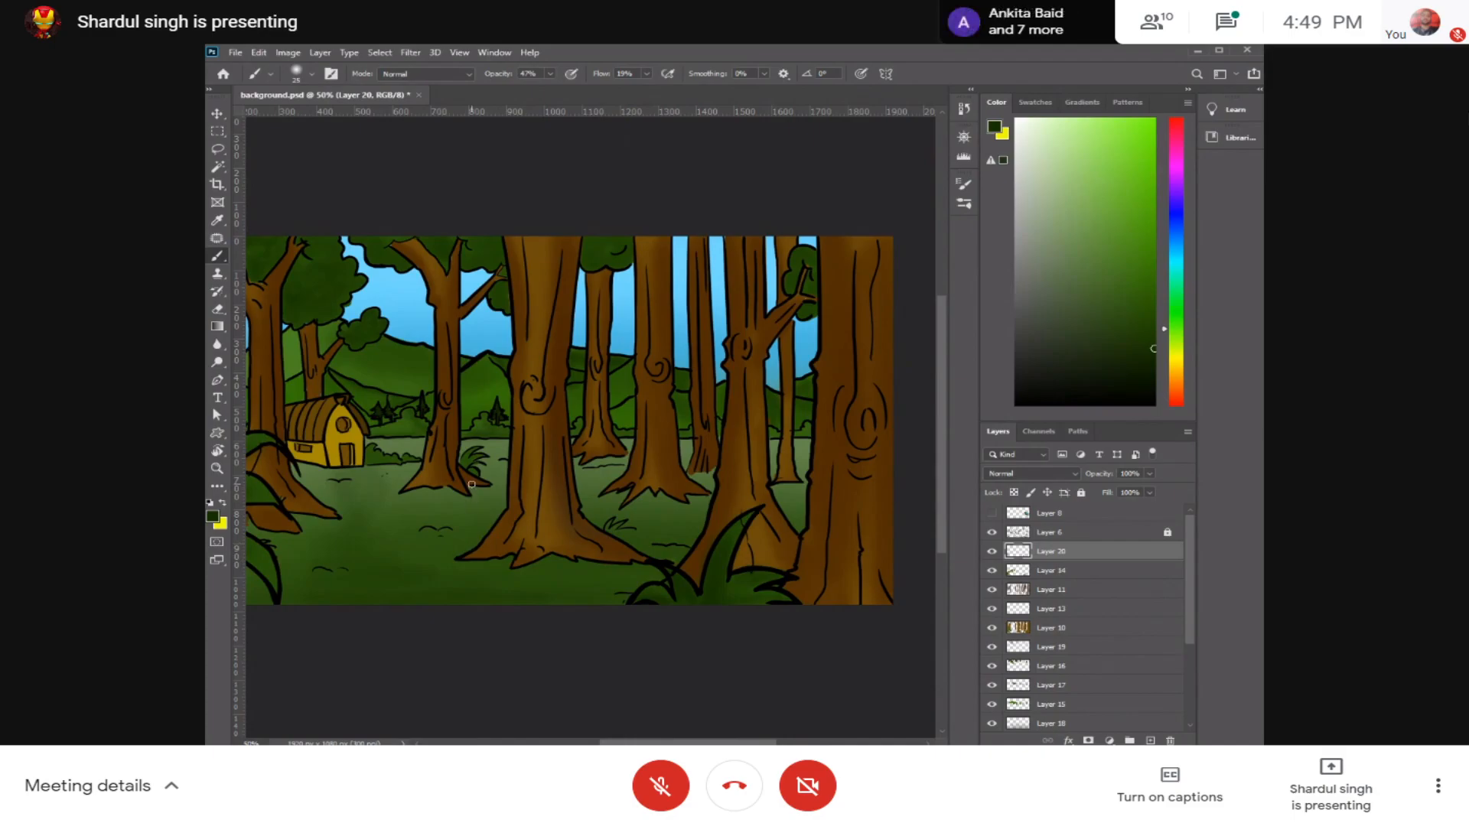
pyautogui.moveTo(486, 399); pyautogui.dragTo(645, 375)
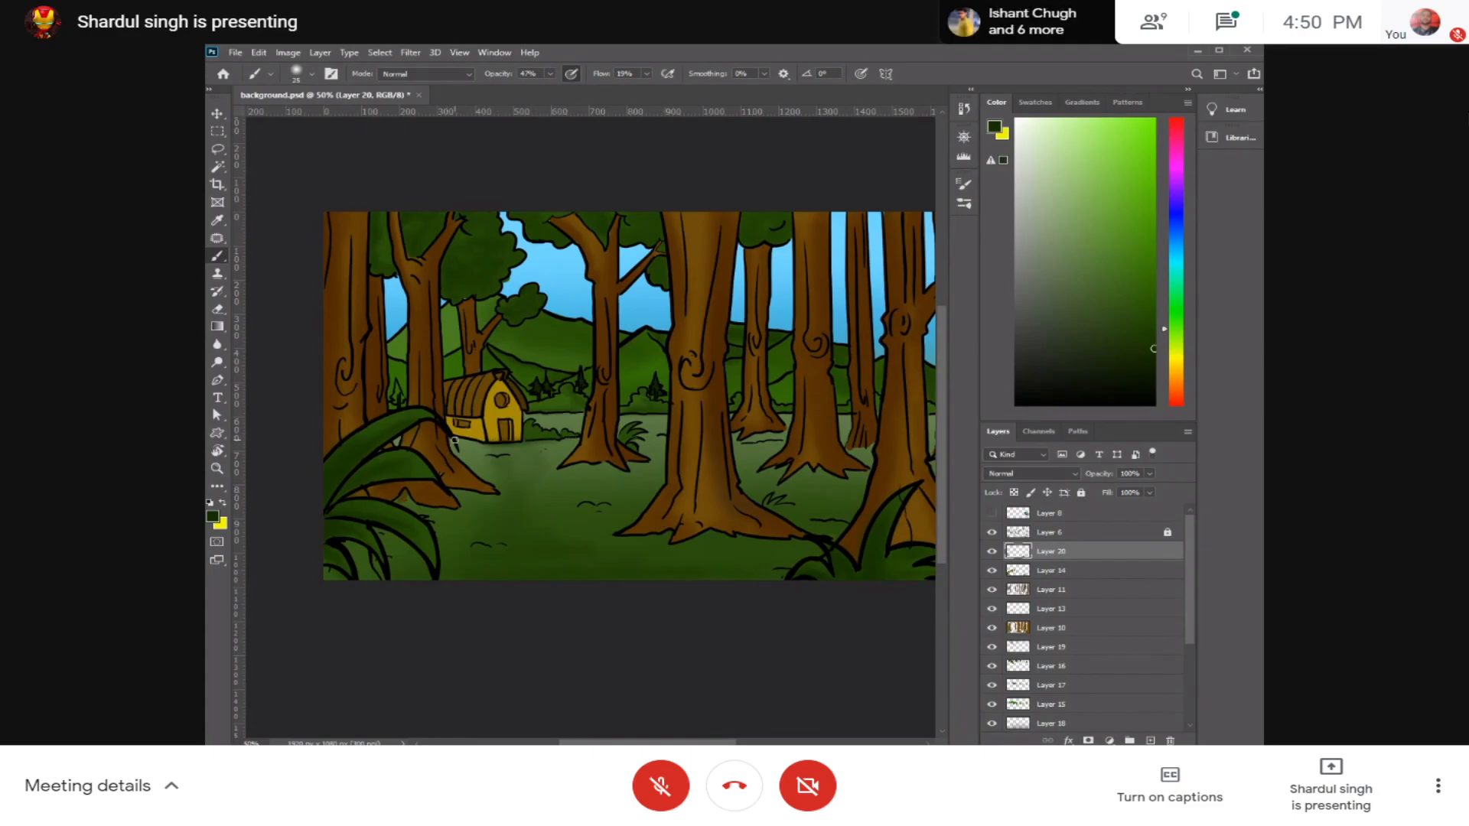
pyautogui.hotkey('ctrl', '+')
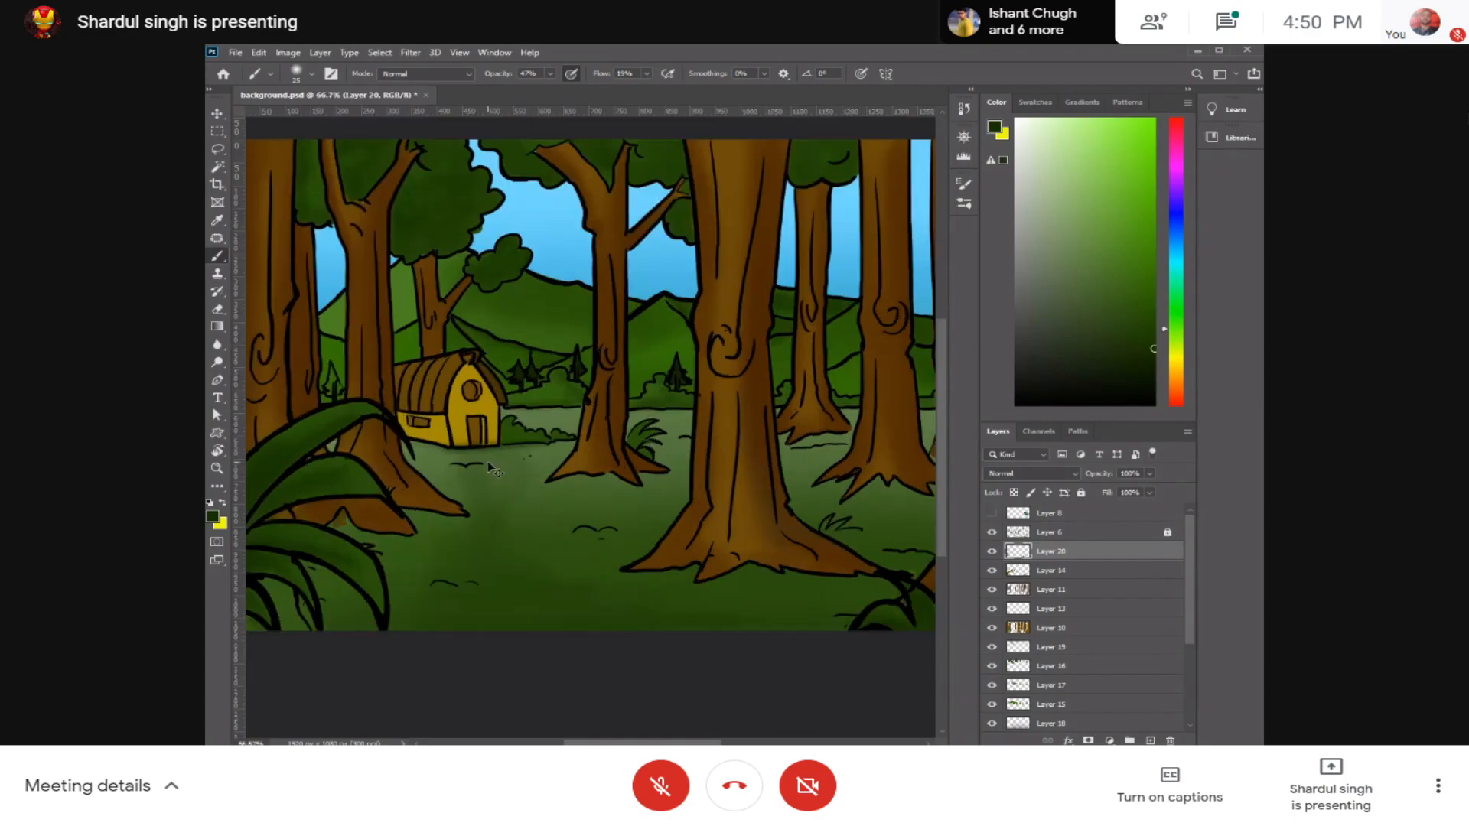
pyautogui.hotkey('ctrl', '-')
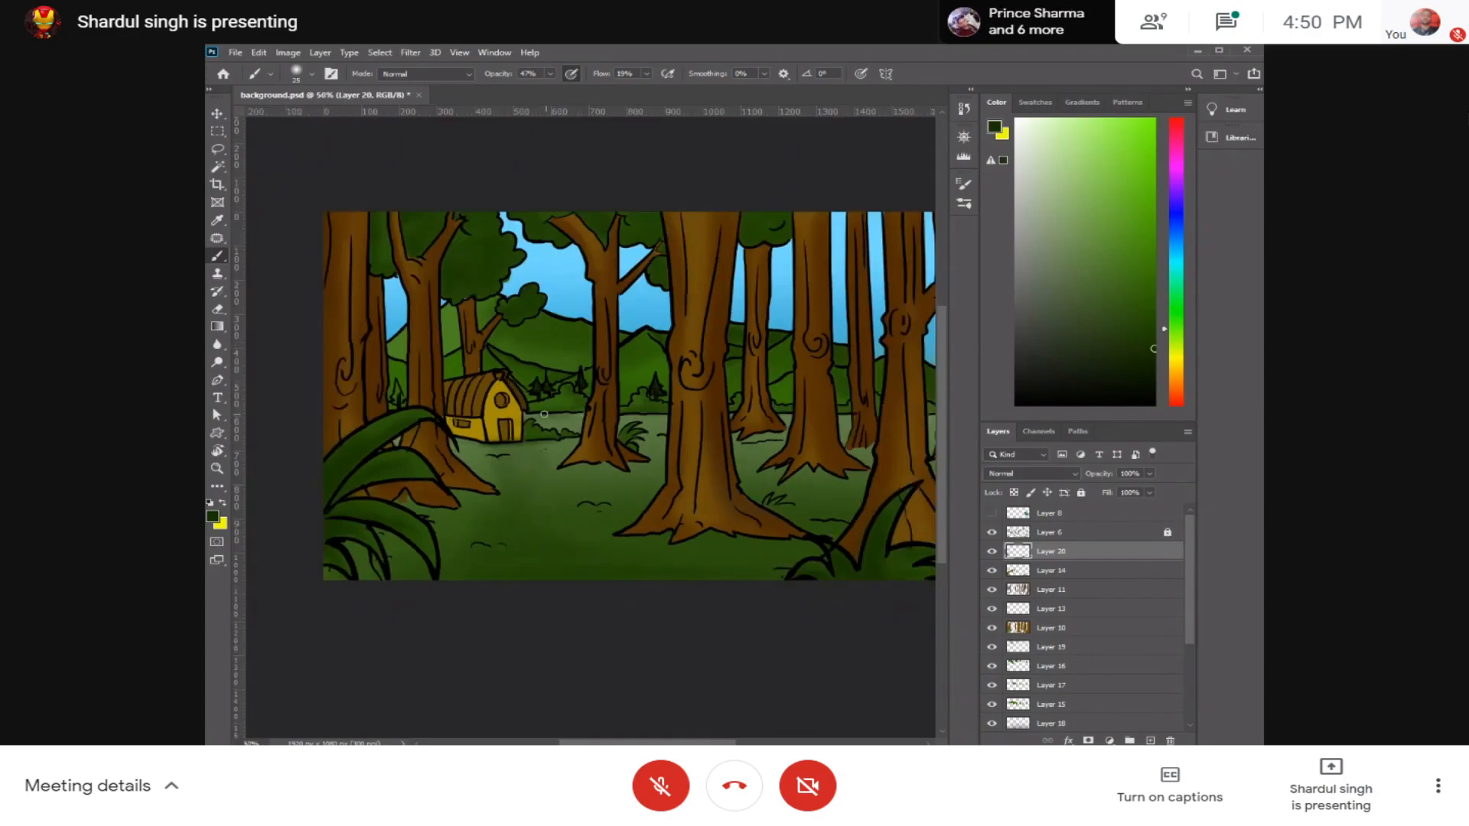
pyautogui.moveTo(548, 421)
pyautogui.mouseDown()
pyautogui.moveTo(571, 422)
pyautogui.moveTo(549, 425)
pyautogui.mouseUp()
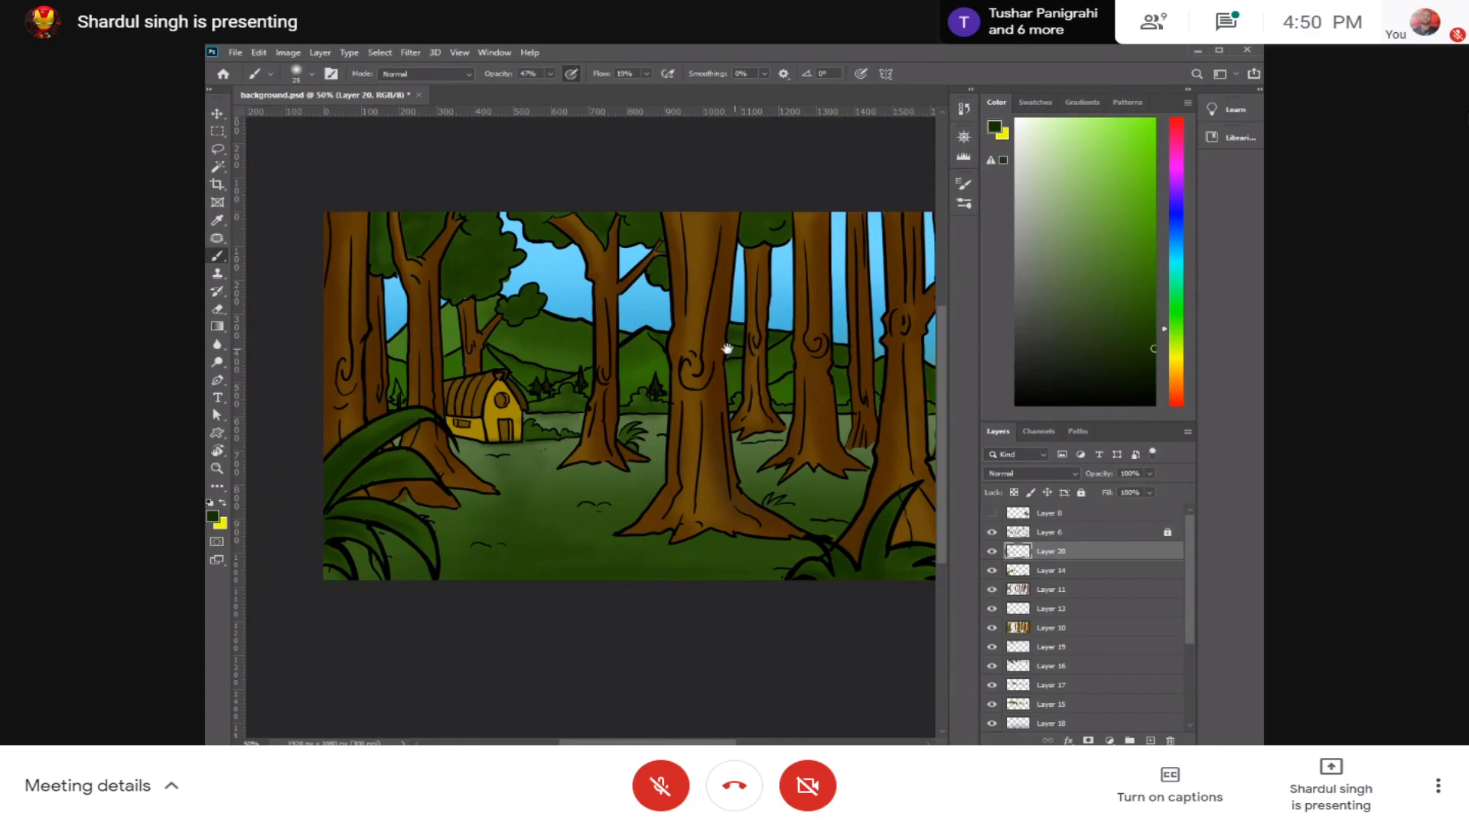
pyautogui.moveTo(750, 357); pyautogui.dragTo(664, 362)
pyautogui.hotkey('ctrl', '-')
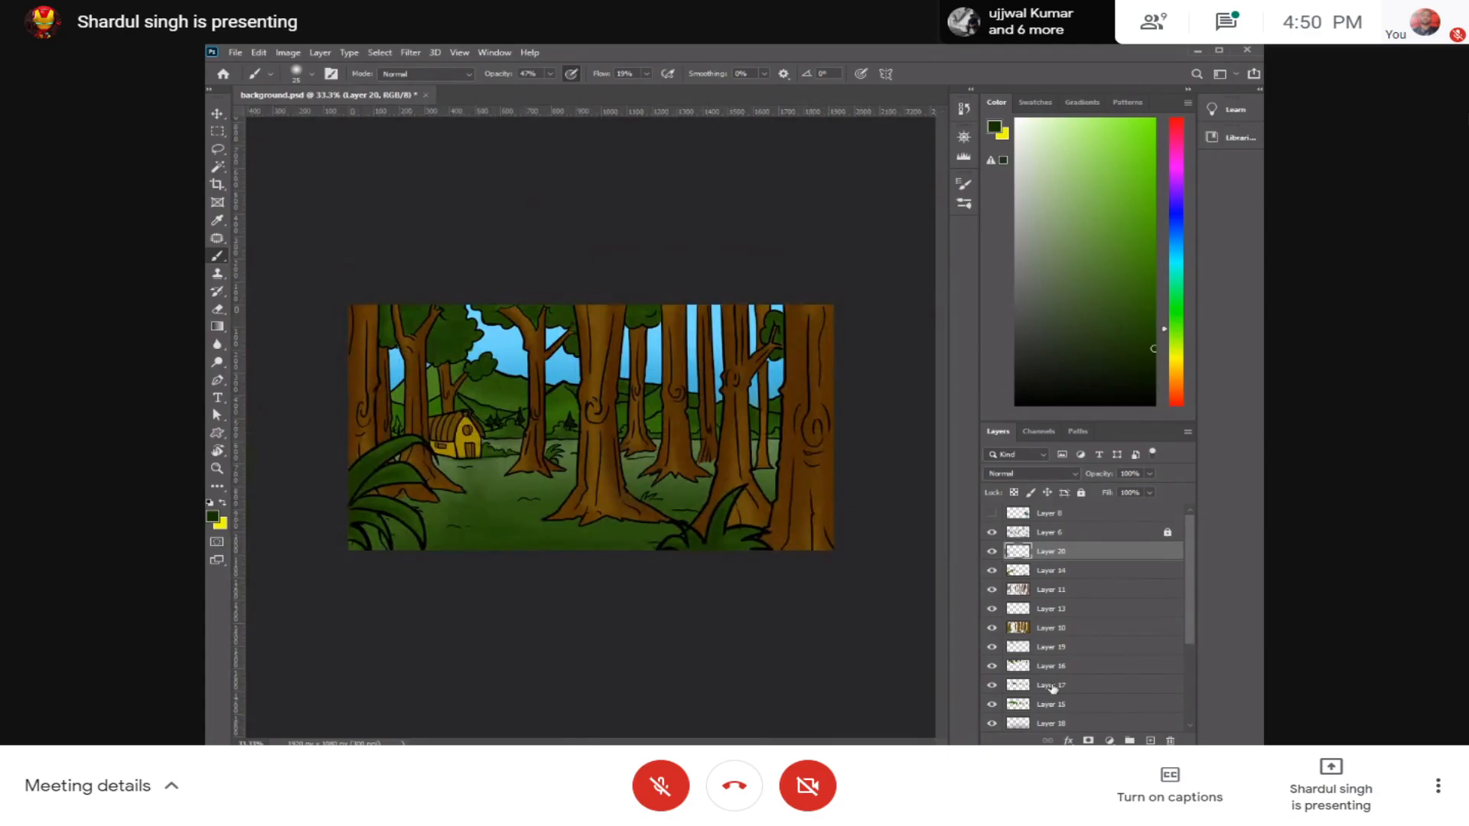
# Step: Toggle the background layer's visibility to check its contents and add a new layer directly above it
pyautogui.scroll(-2, 1189, 651)
pyautogui.click(992, 667)
pyautogui.click(992, 668)
pyautogui.click(993, 668)
pyautogui.click(992, 668)
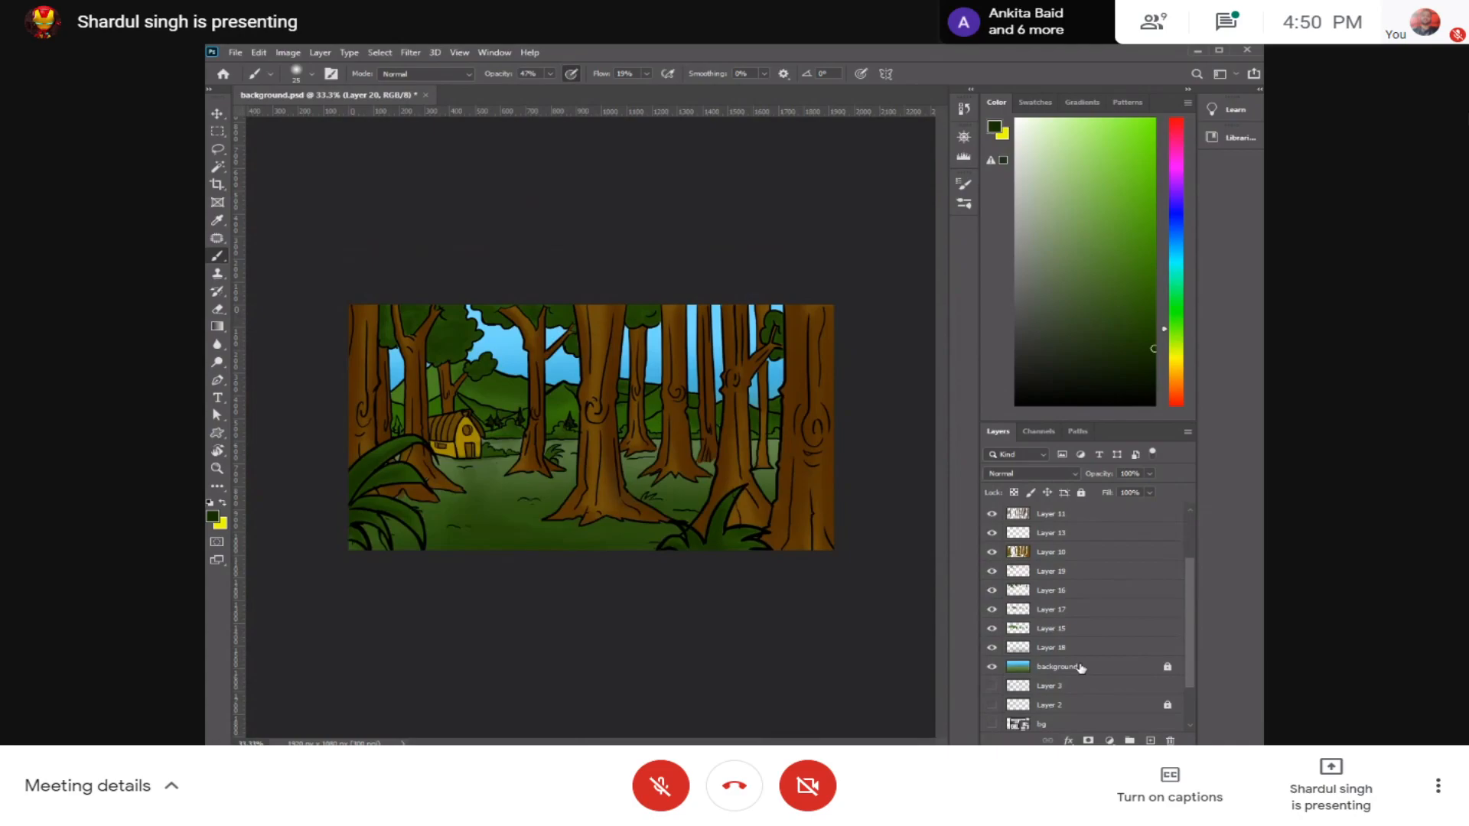
pyautogui.click(1081, 667)
pyautogui.hotkey('ctrl', 'shift', 'n')
pyautogui.press('Return')
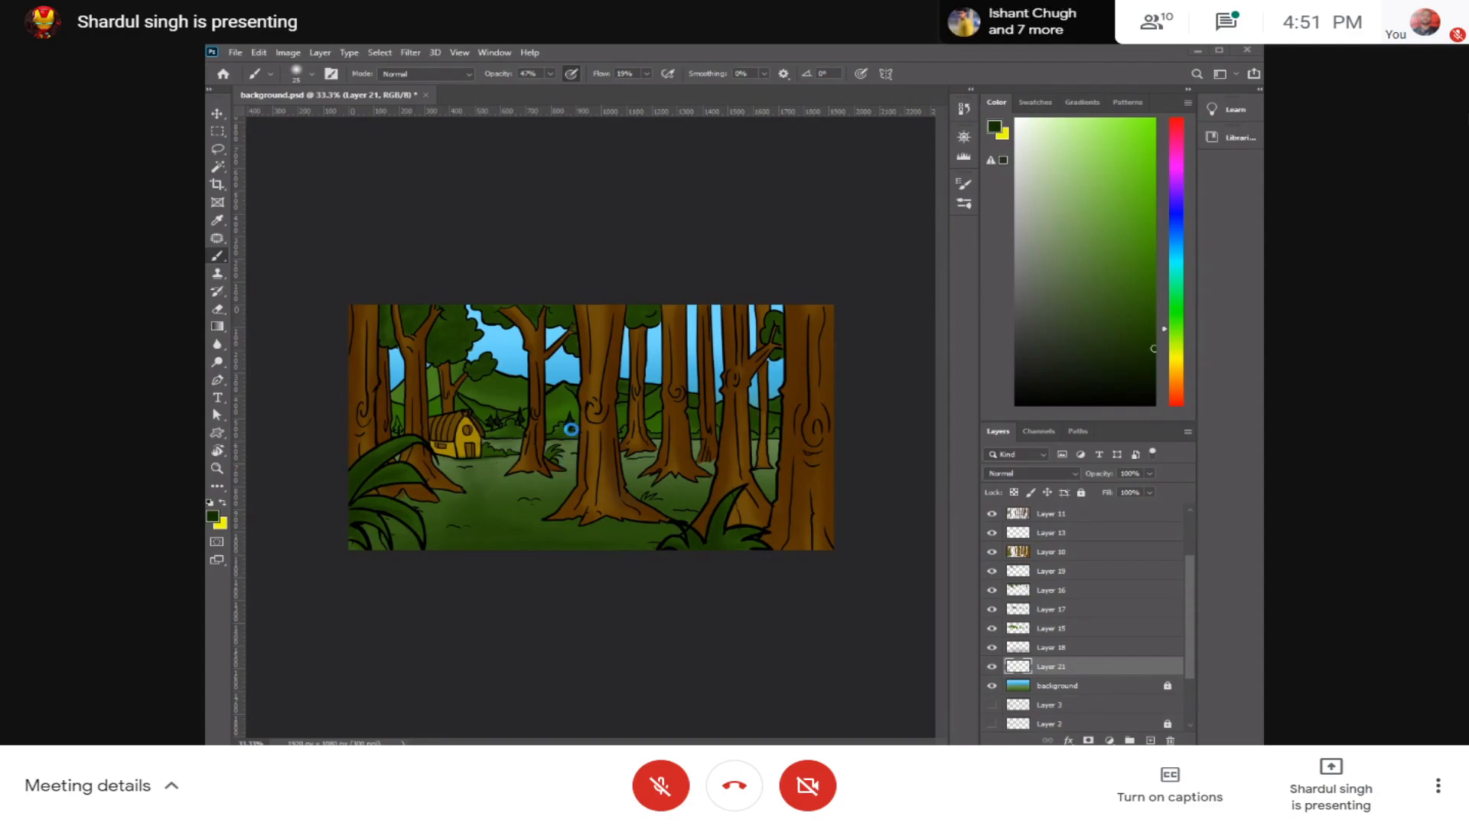
# Step: Inspect the shading on the trunks, hills and ground up close around the middle of the forest
pyautogui.scroll(1, 580, 432)
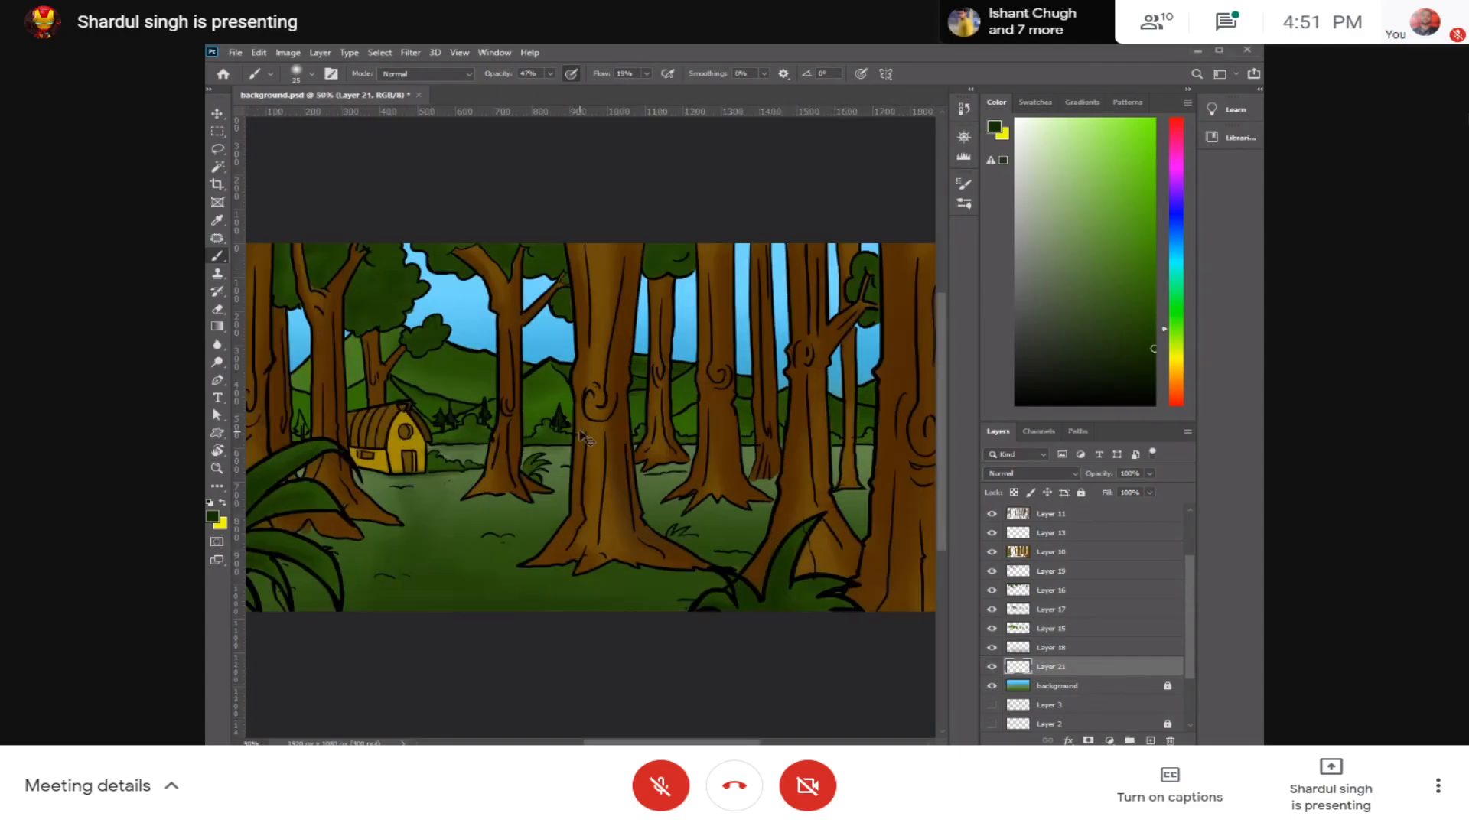
pyautogui.hotkey('ctrl', '+')
pyautogui.hotkey('ctrl', '+')
pyautogui.moveTo(467, 406); pyautogui.dragTo(702, 433)
pyautogui.moveTo(555, 451); pyautogui.dragTo(689, 459)
pyautogui.moveTo(790, 543); pyautogui.dragTo(638, 417)
pyautogui.moveTo(750, 449); pyautogui.dragTo(647, 517)
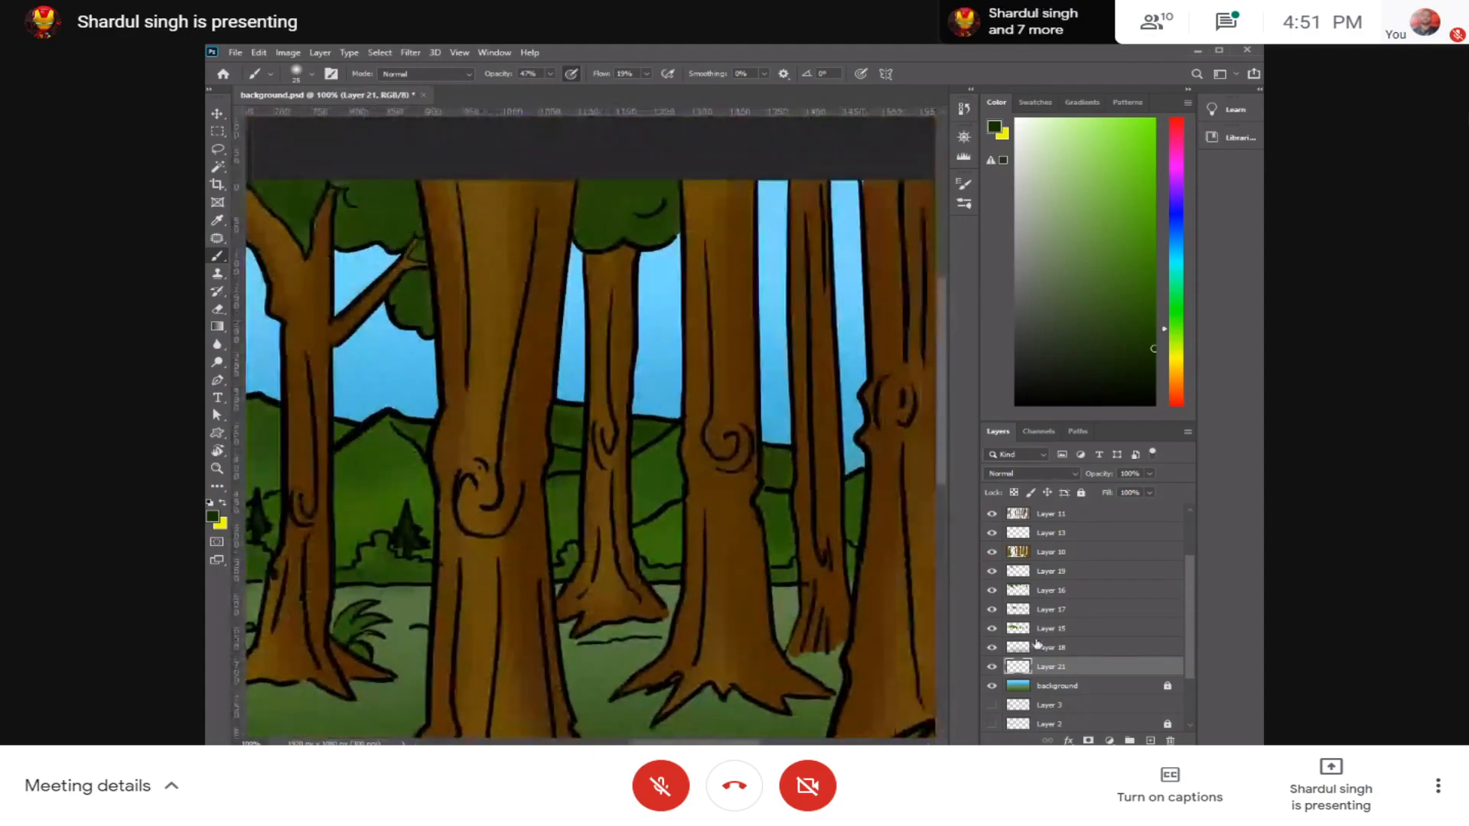
# Step: Add a new layer directly above the background layer for the sky shading
pyautogui.click(1109, 686)
pyautogui.hotkey('ctrl', 'shift', 'n')
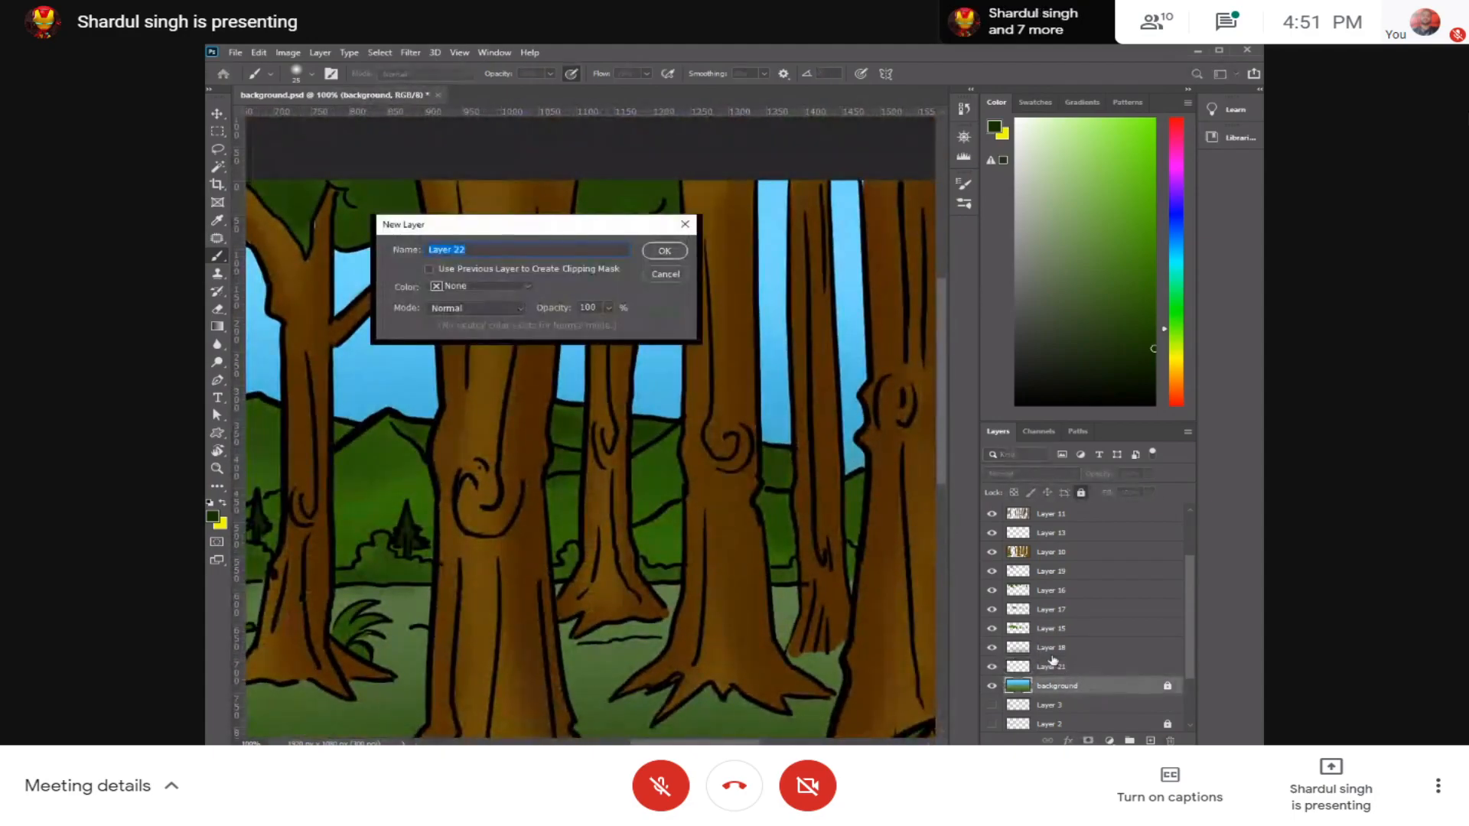
pyautogui.press('Return')
pyautogui.hotkey('ctrl', '-')
pyautogui.hotkey('ctrl', '-')
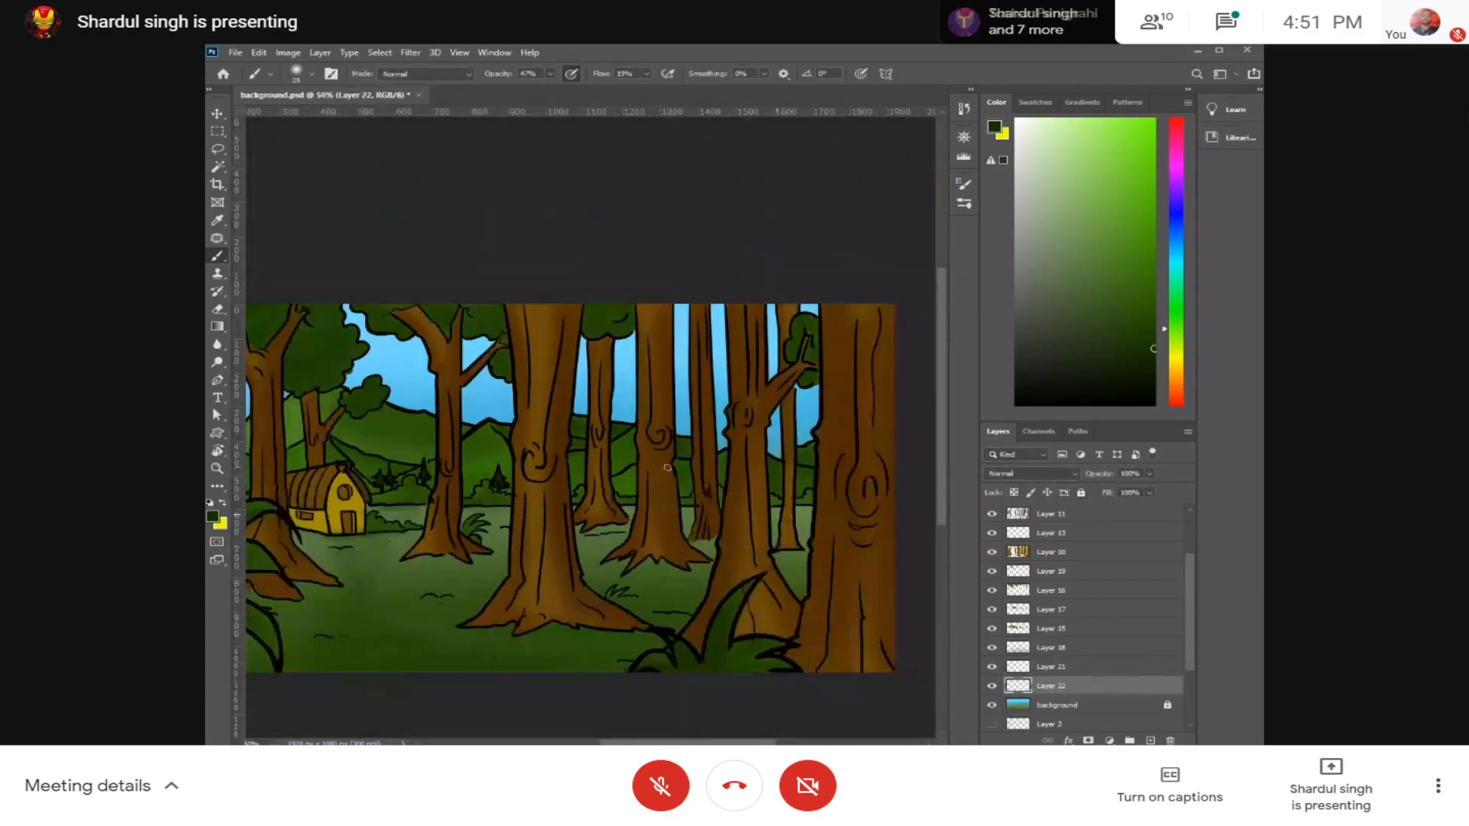
pyautogui.hotkey('ctrl', '-')
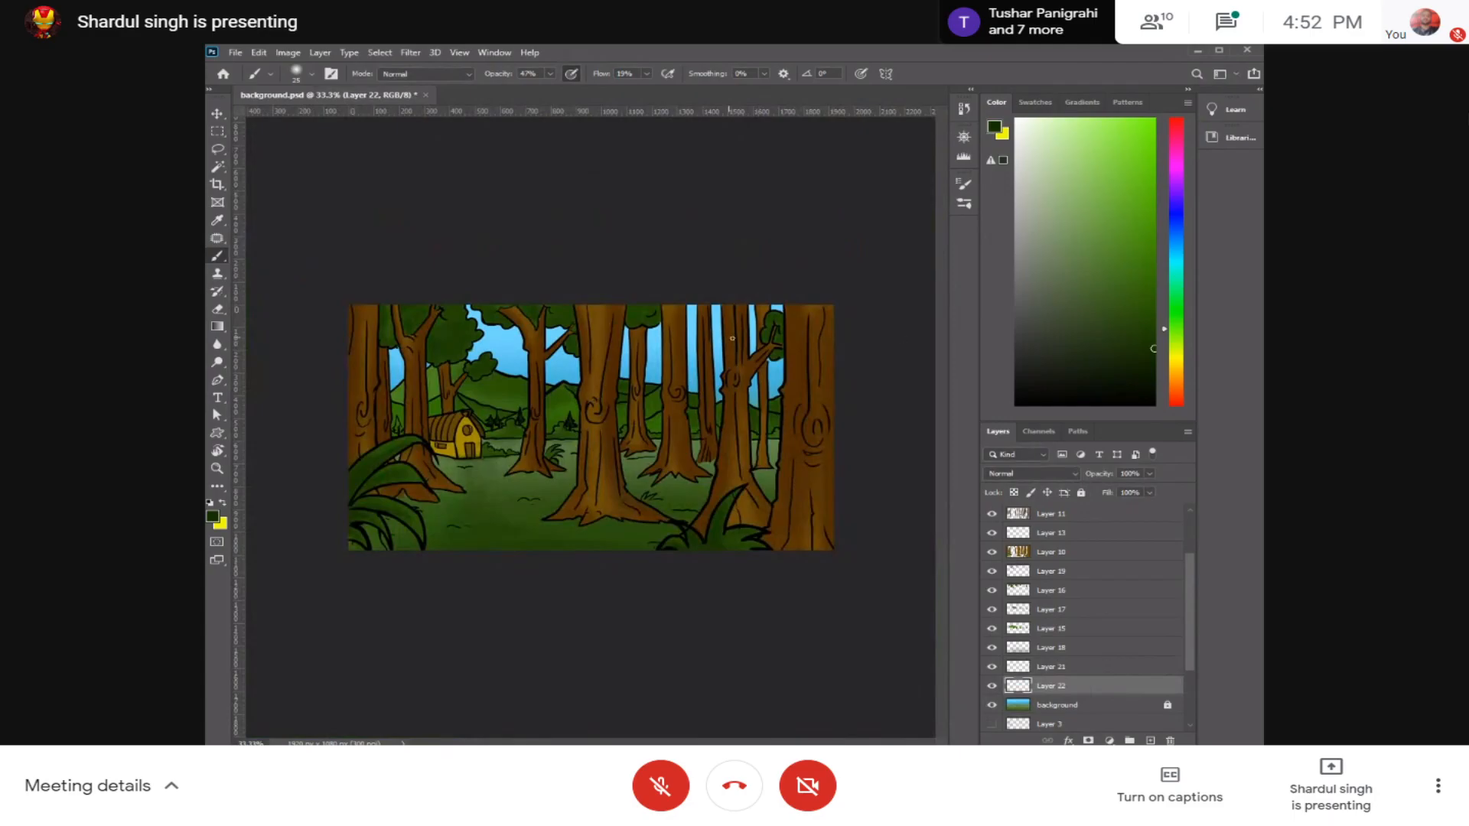
# Step: Sample the sky blue, darken it to a deep blue and shade the sky between the trees with an enlarged brush
pyautogui.keyDown('alt'); pyautogui.click(655, 354); pyautogui.keyUp('alt')
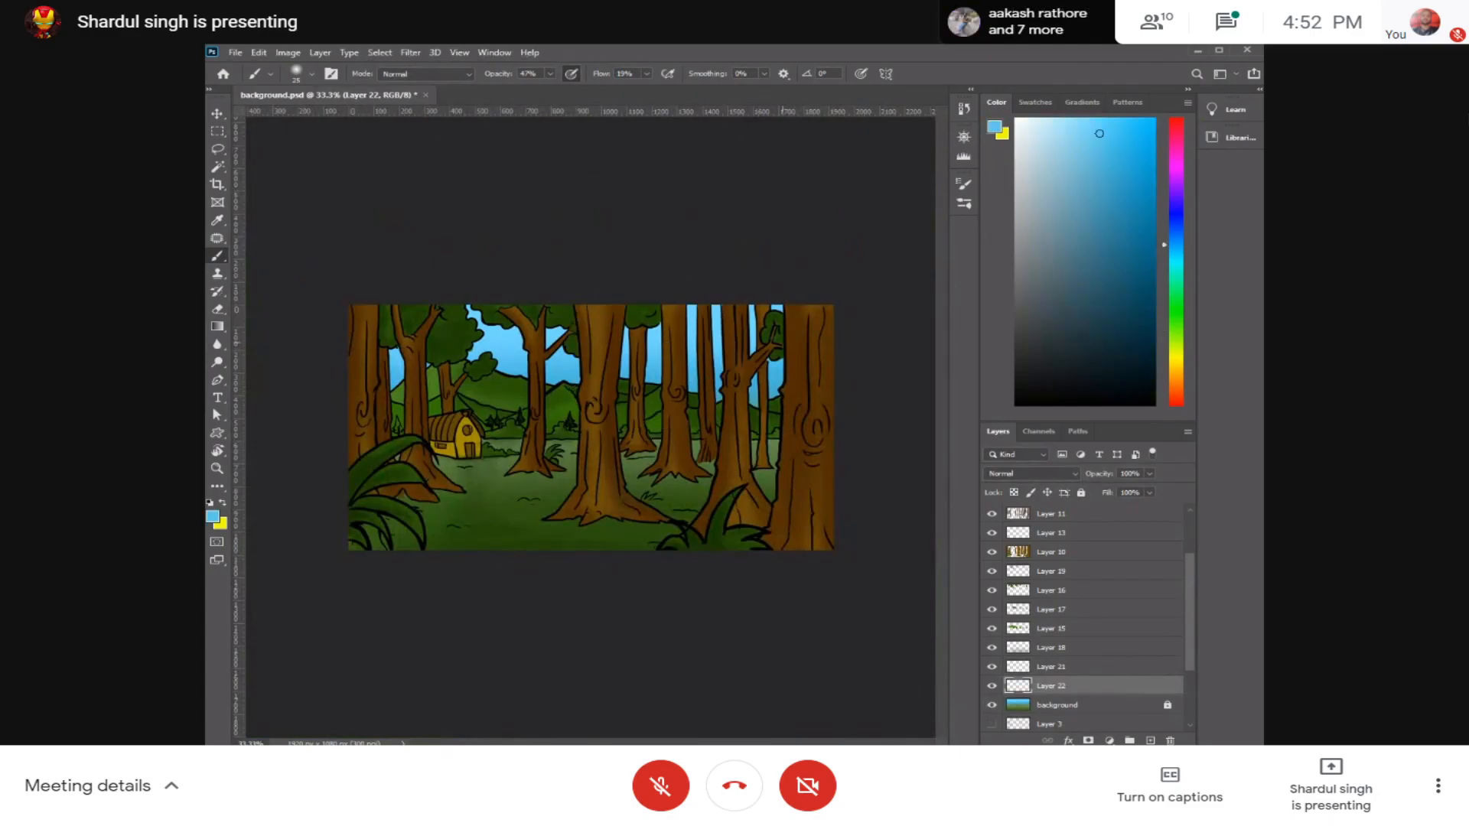
pyautogui.moveTo(1128, 261); pyautogui.dragTo(1154, 286)
pyautogui.press(']')
pyautogui.press(']')
pyautogui.press(']')
pyautogui.press(']')
pyautogui.press(']')
pyautogui.press(']')
pyautogui.press(']')
pyautogui.press(']')
pyautogui.press(']')
pyautogui.press(']')
pyautogui.press(']')
pyautogui.press(']')
pyautogui.press(']')
pyautogui.press(']')
pyautogui.press(']')
pyautogui.press(']')
pyautogui.press(']')
pyautogui.press(']')
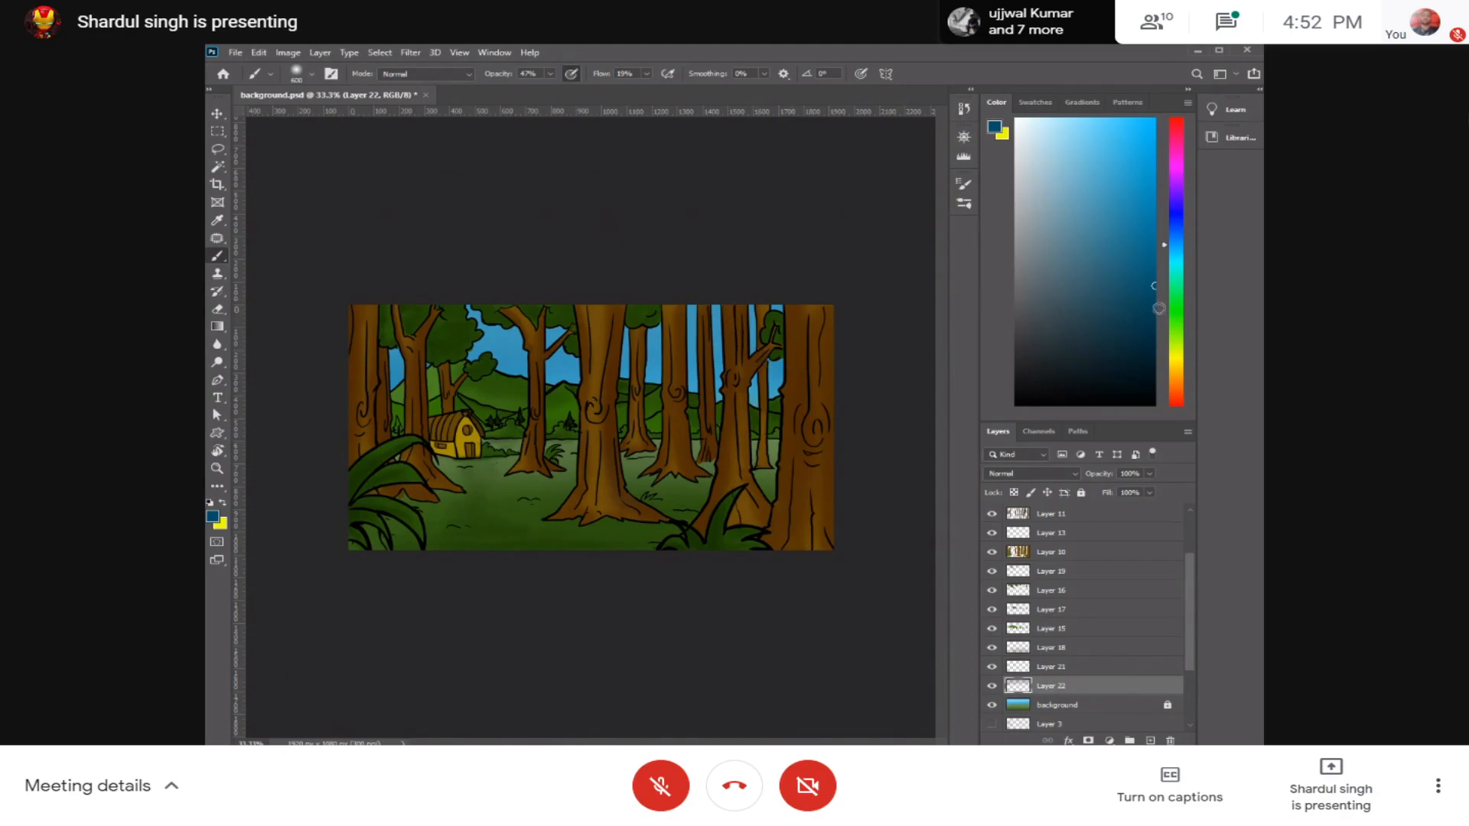
# Step: Pick a darker navy blue and shade the upper sky between the trunks, adjusting the brush size
pyautogui.moveTo(1142, 309); pyautogui.dragTo(1158, 343)
pyautogui.press('[')
pyautogui.press('[')
pyautogui.press('[')
pyautogui.press('[')
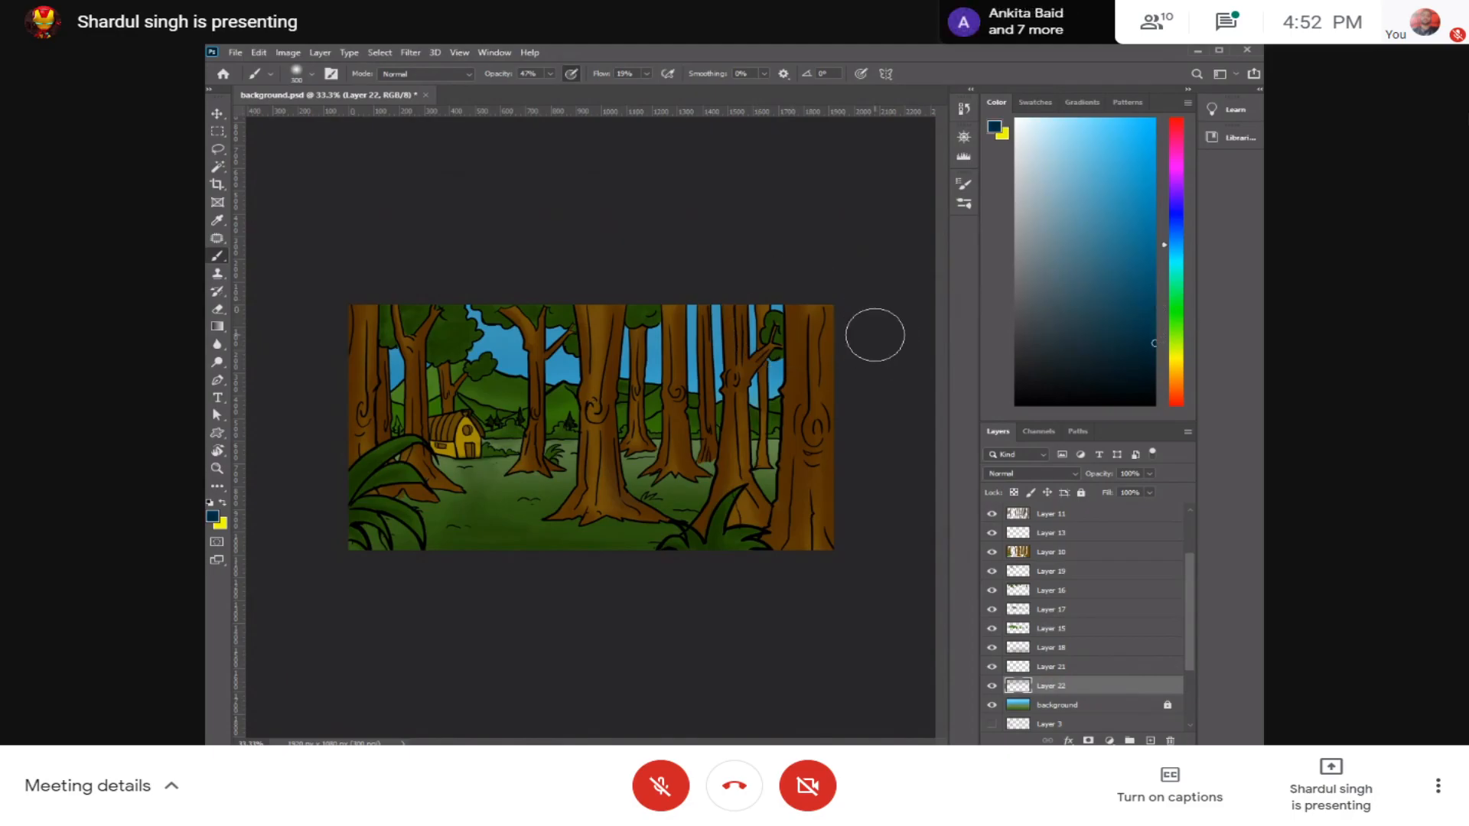
pyautogui.press('[')
pyautogui.press('[')
pyautogui.press('[')
pyautogui.moveTo(859, 320); pyautogui.dragTo(619, 312)
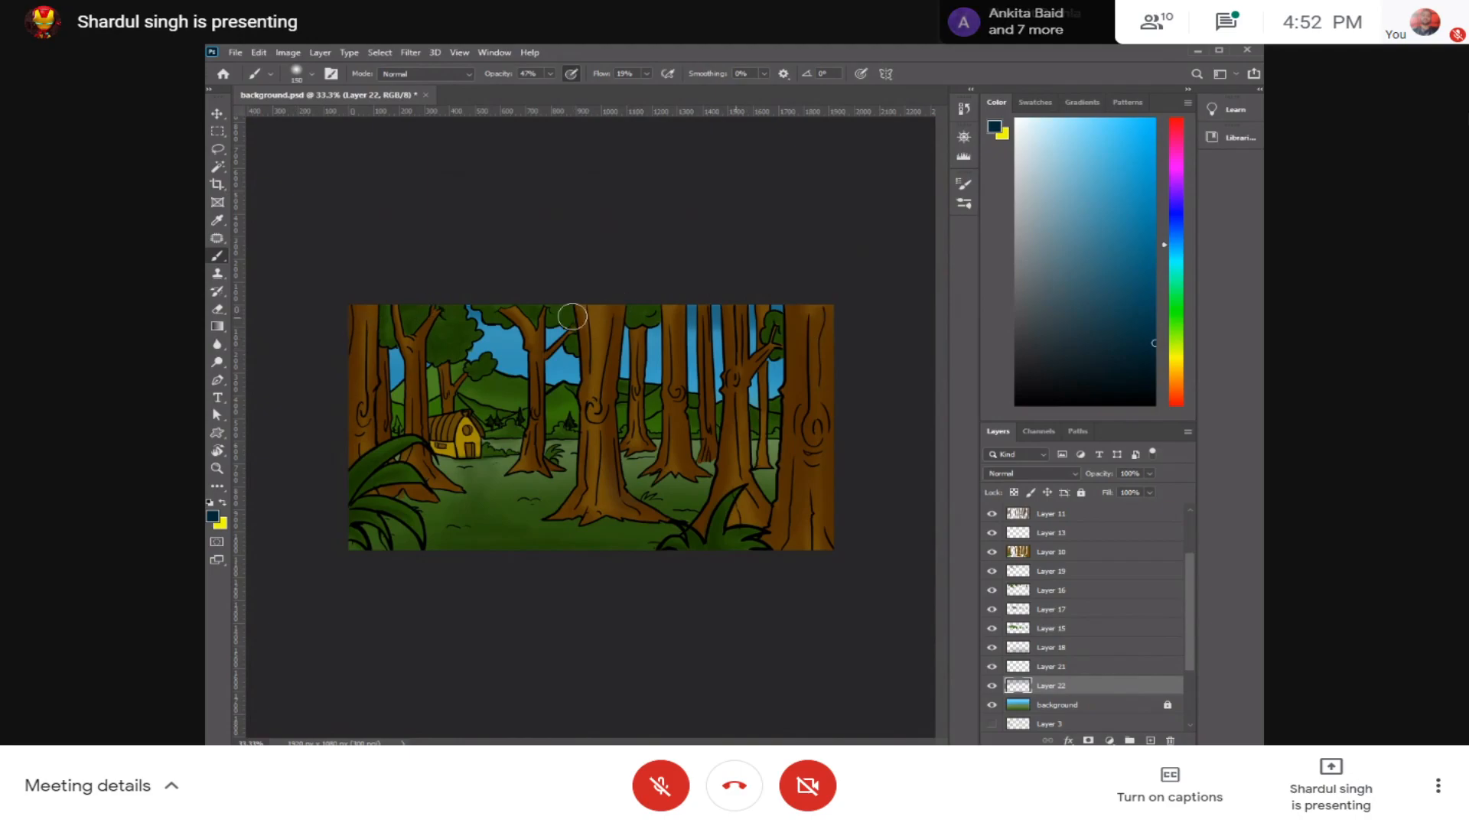
pyautogui.press(']')
pyautogui.press(']')
pyautogui.press(']')
pyautogui.press(']')
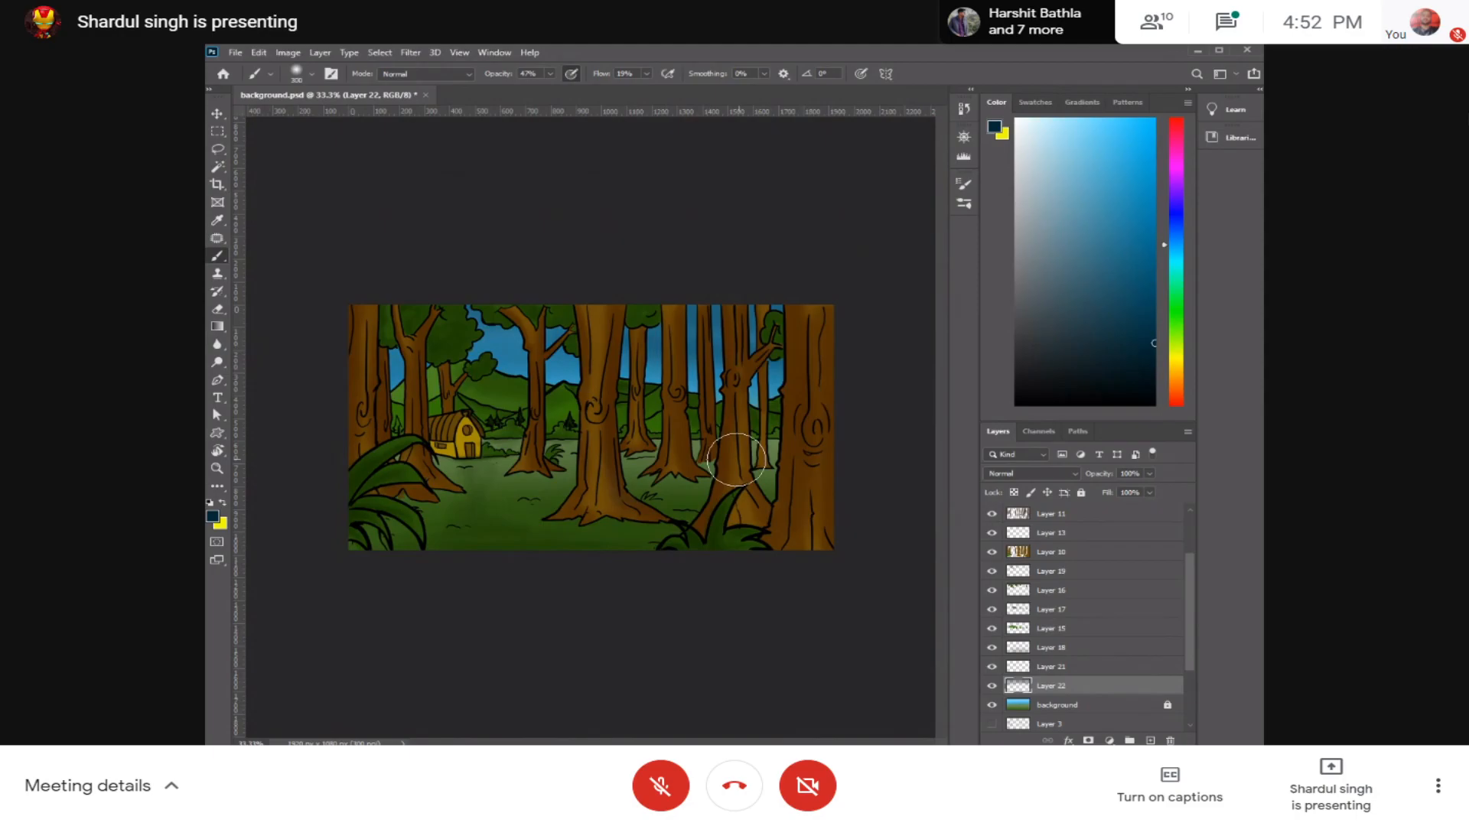
# Step: Pick a bright saturated blue, raise the brush opacity and flow to 100%, and paint over the sky
pyautogui.hotkey('ctrl', '+')
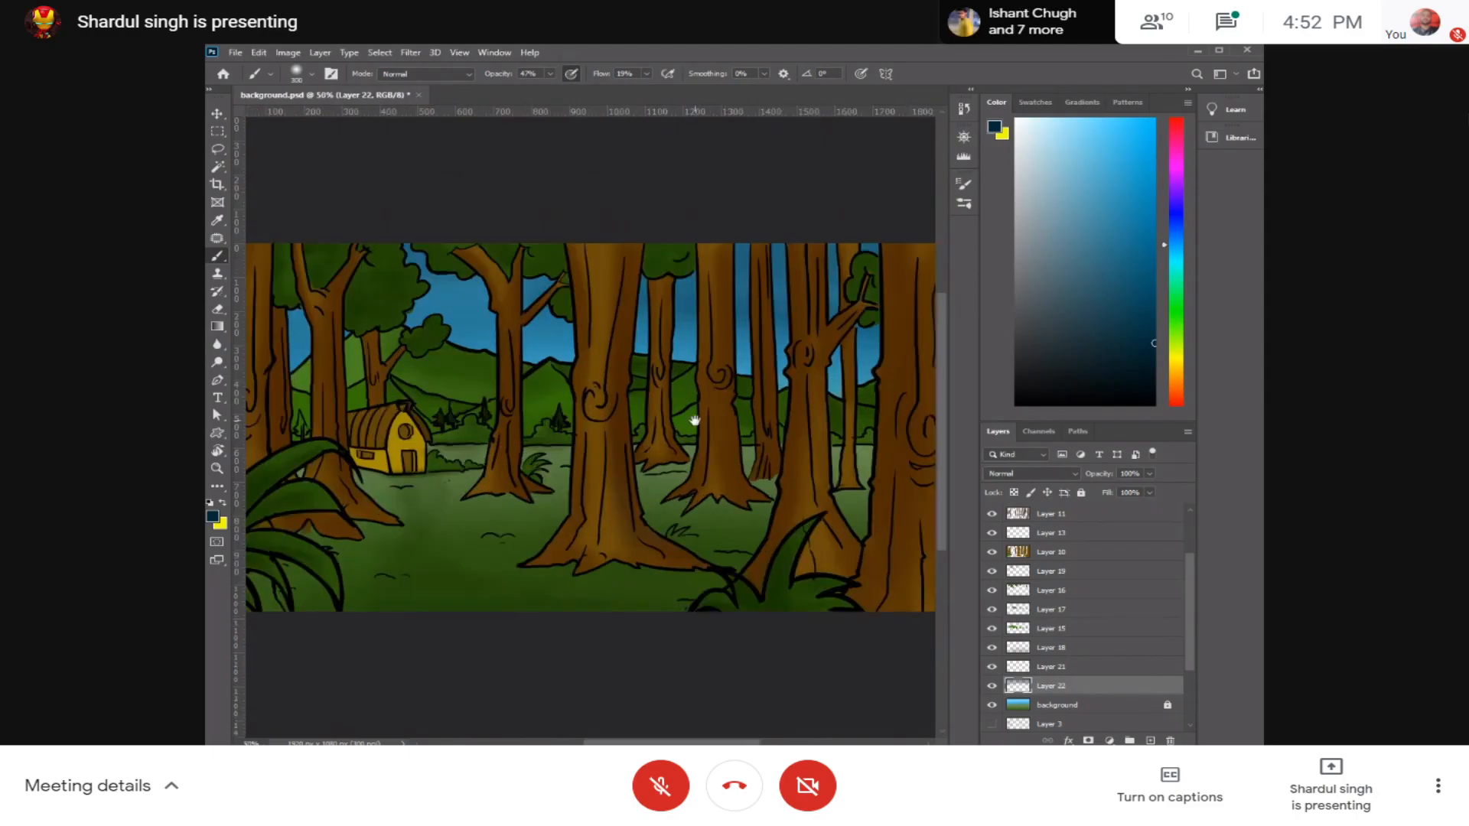
pyautogui.moveTo(696, 421); pyautogui.dragTo(796, 423)
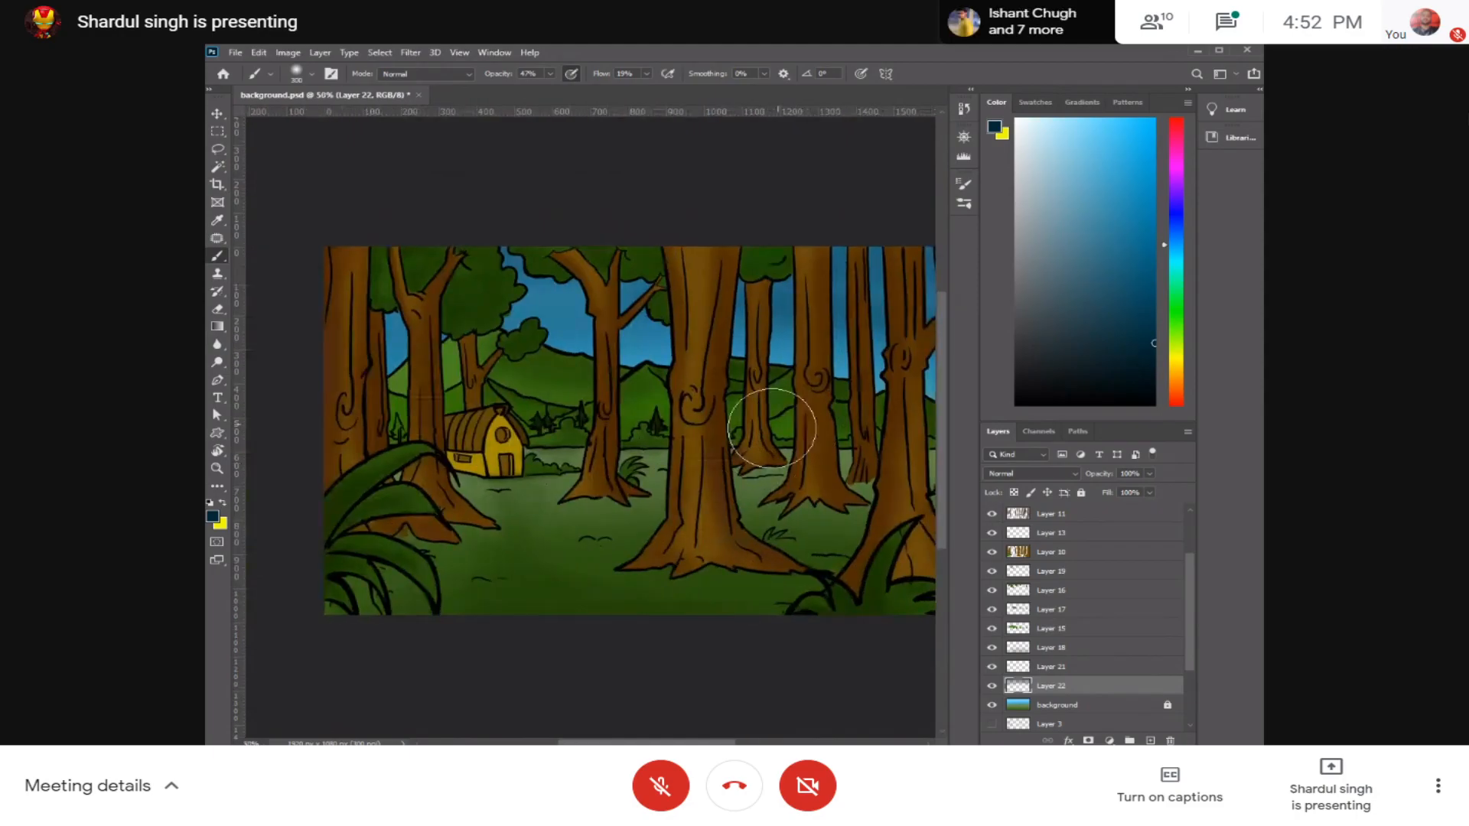
pyautogui.hscroll(3, 801, 387)
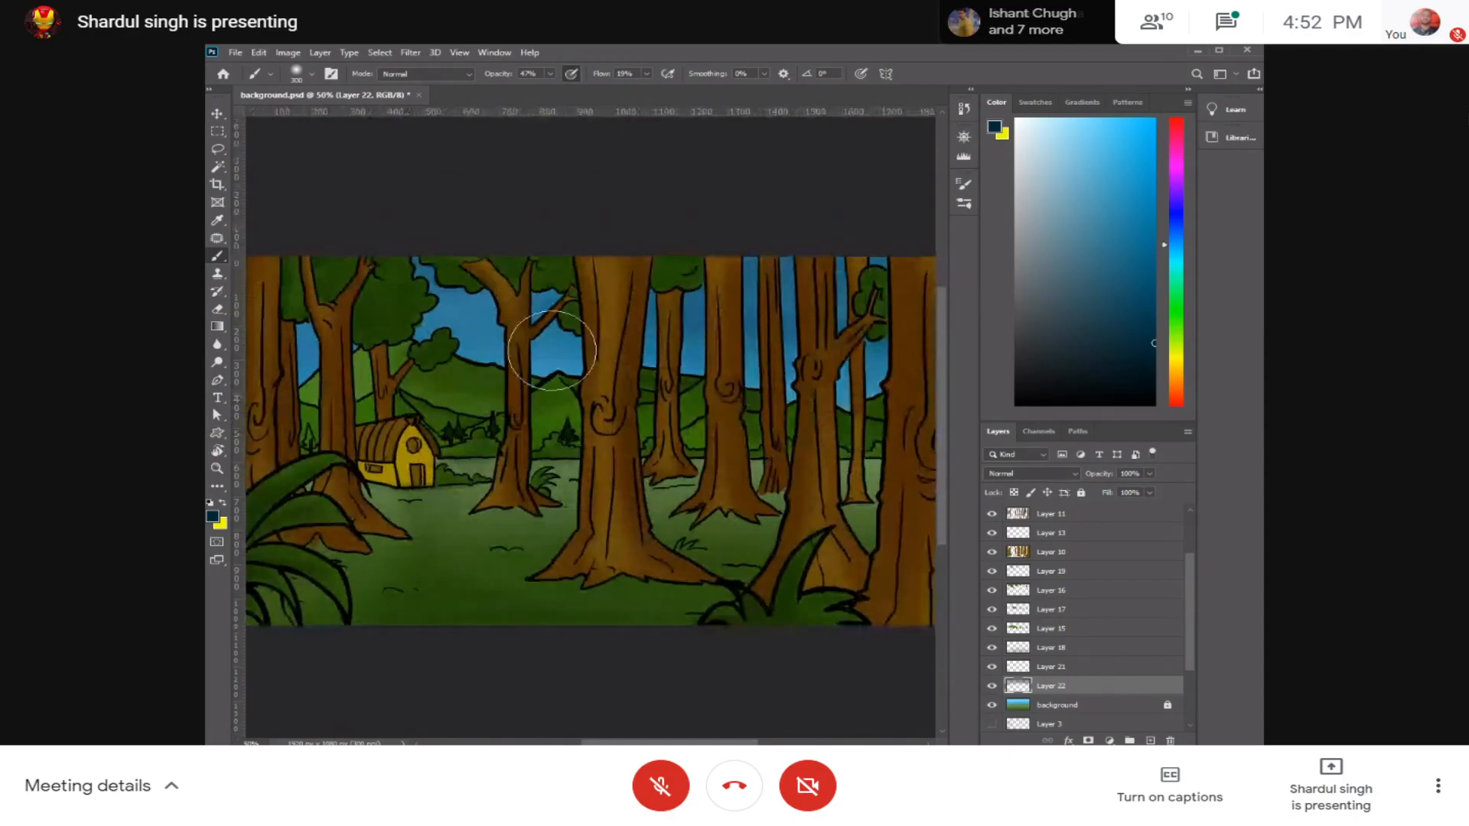
pyautogui.click(1131, 245)
pyautogui.moveTo(1131, 245); pyautogui.dragTo(1154, 119)
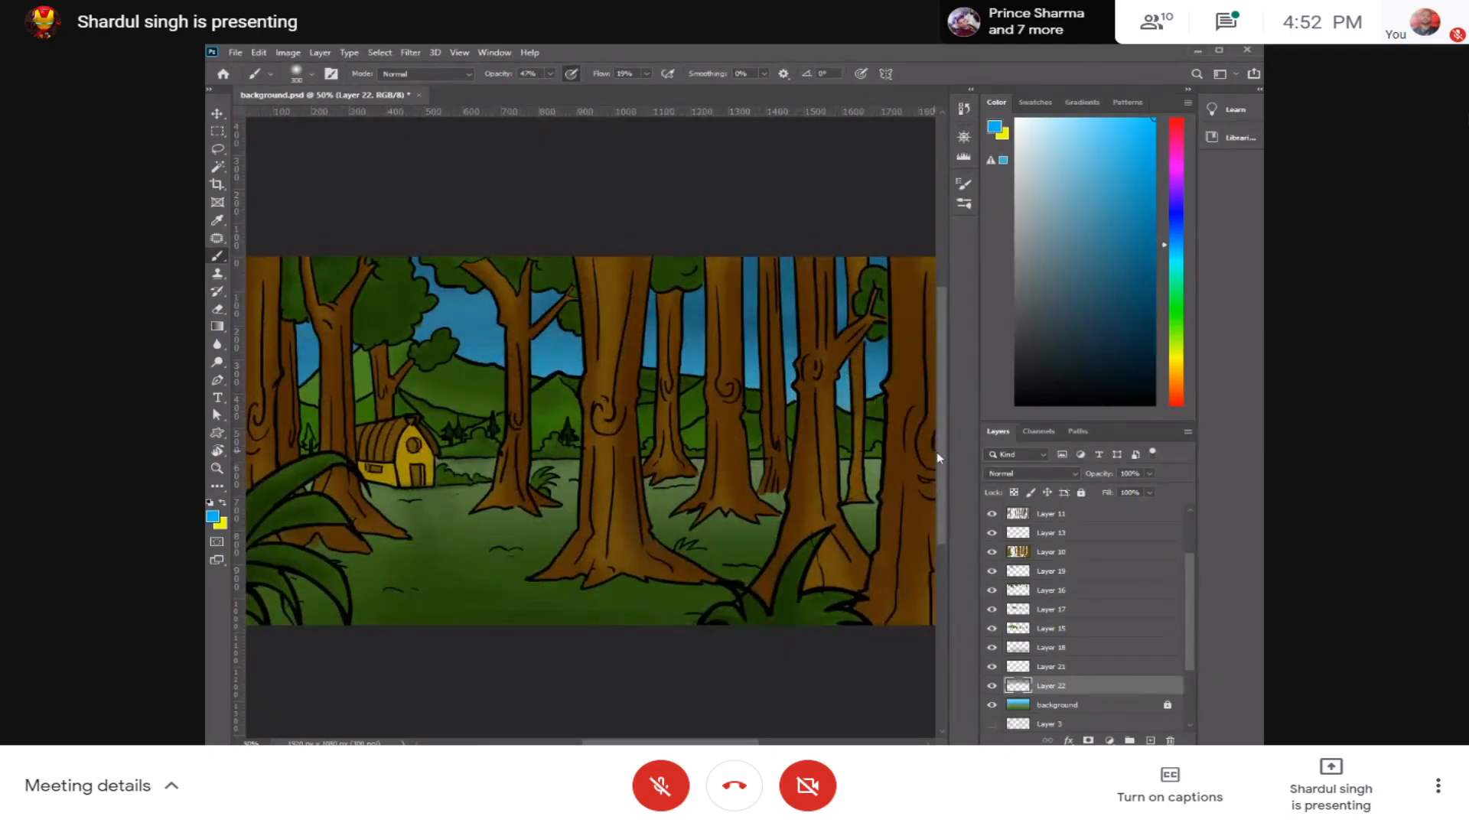
pyautogui.scroll(-1, 918, 463)
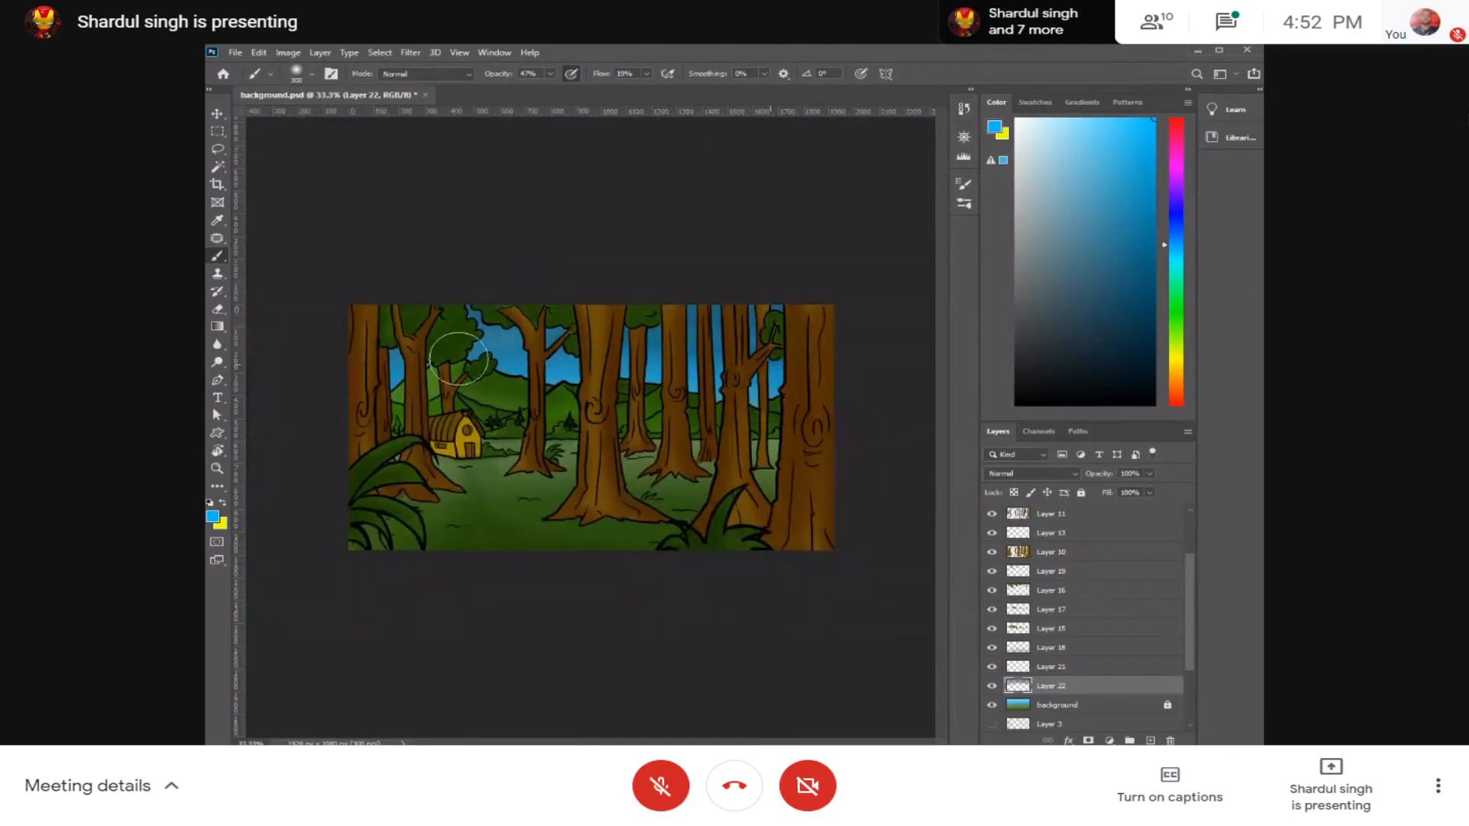
pyautogui.click(647, 74)
pyautogui.moveTo(859, 351)
pyautogui.mouseDown()
pyautogui.moveTo(897, 340)
pyautogui.moveTo(547, 322)
pyautogui.moveTo(439, 364)
pyautogui.moveTo(858, 372)
pyautogui.mouseUp()
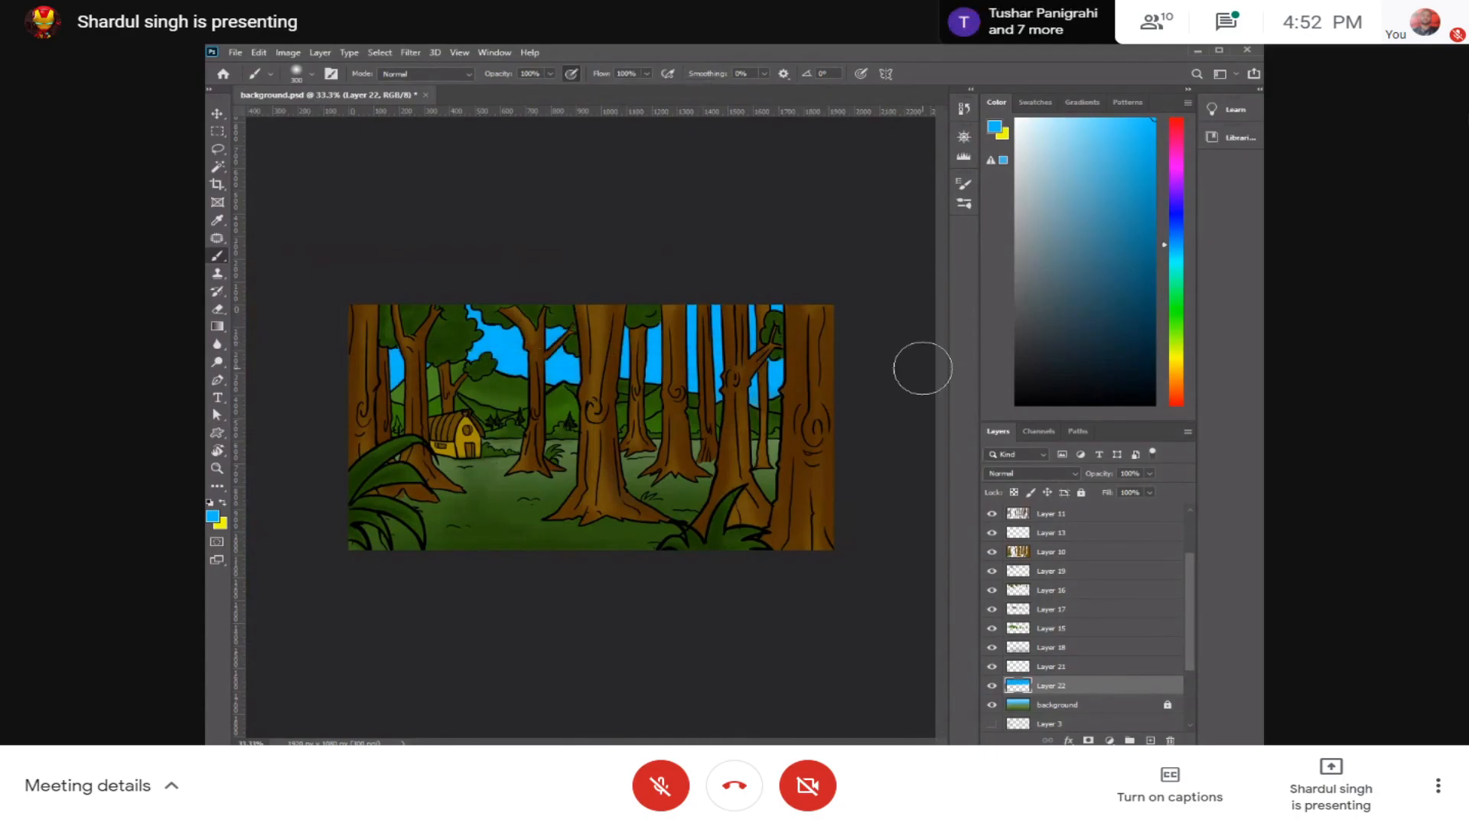
# Step: Undo the last bright blue stroke and toggle Layer 22's visibility to compare the sky
pyautogui.hotkey('ctrl', 'z')
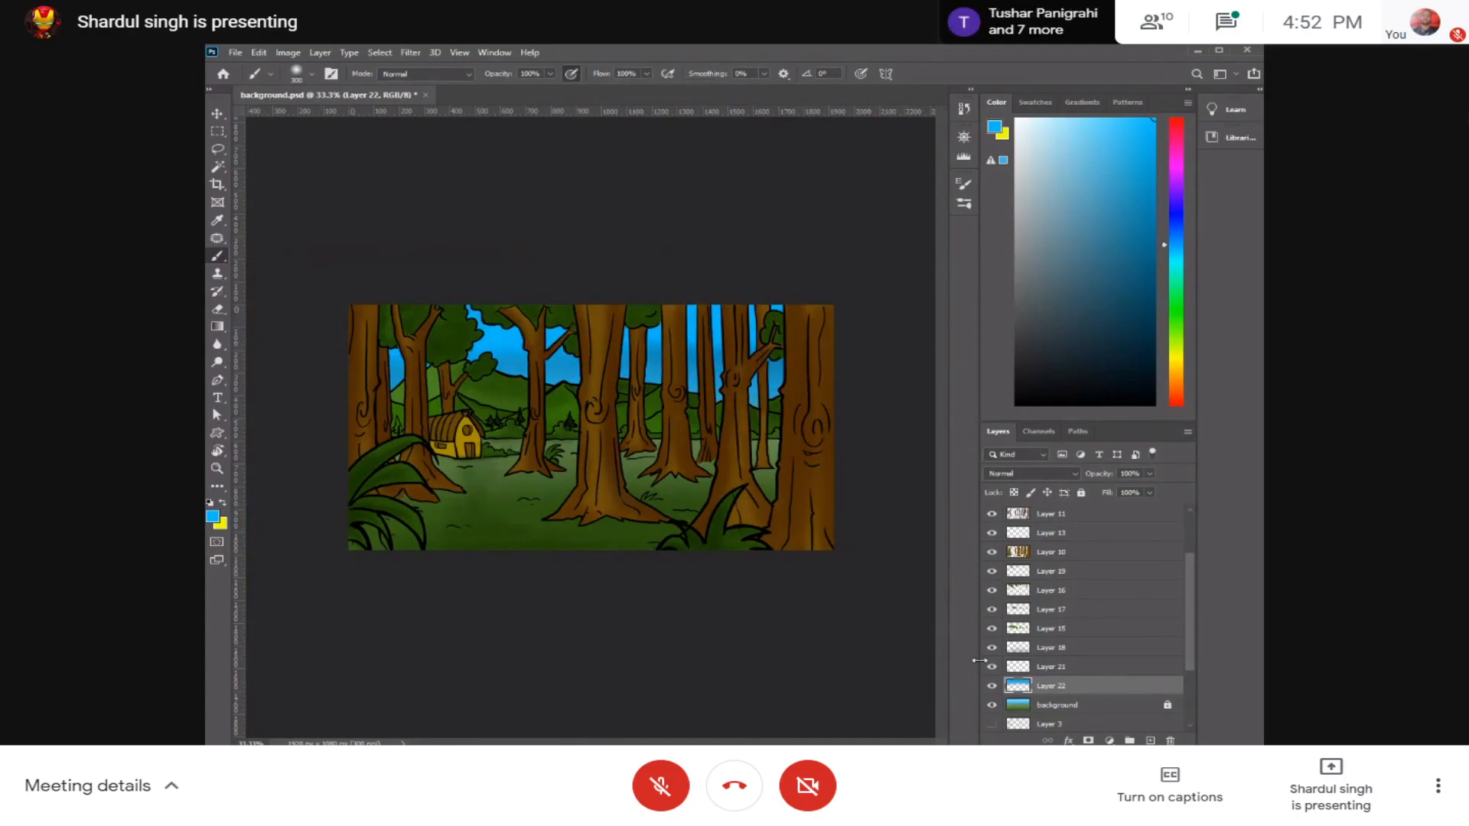
pyautogui.click(991, 686)
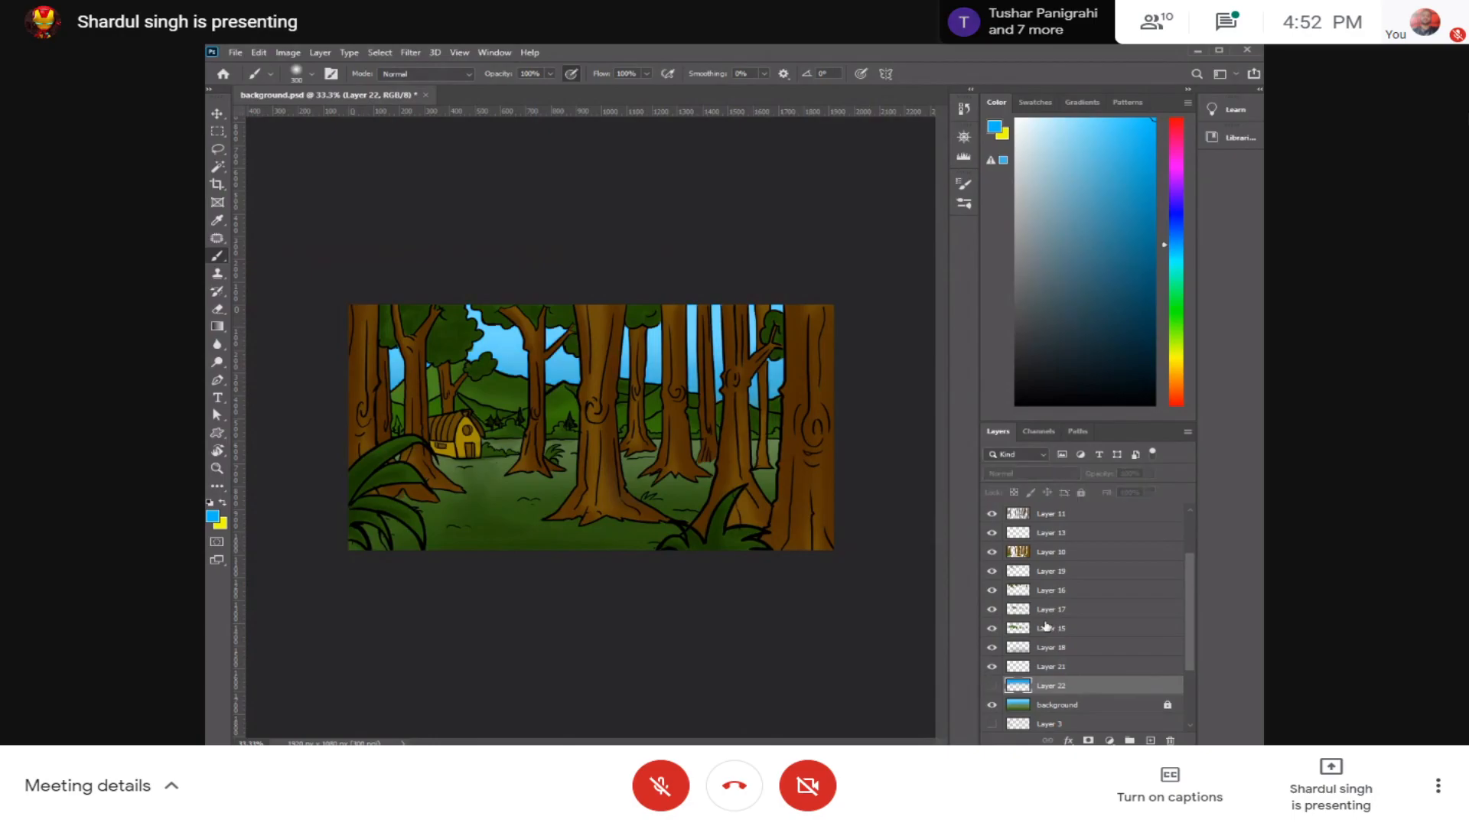
pyautogui.click(993, 686)
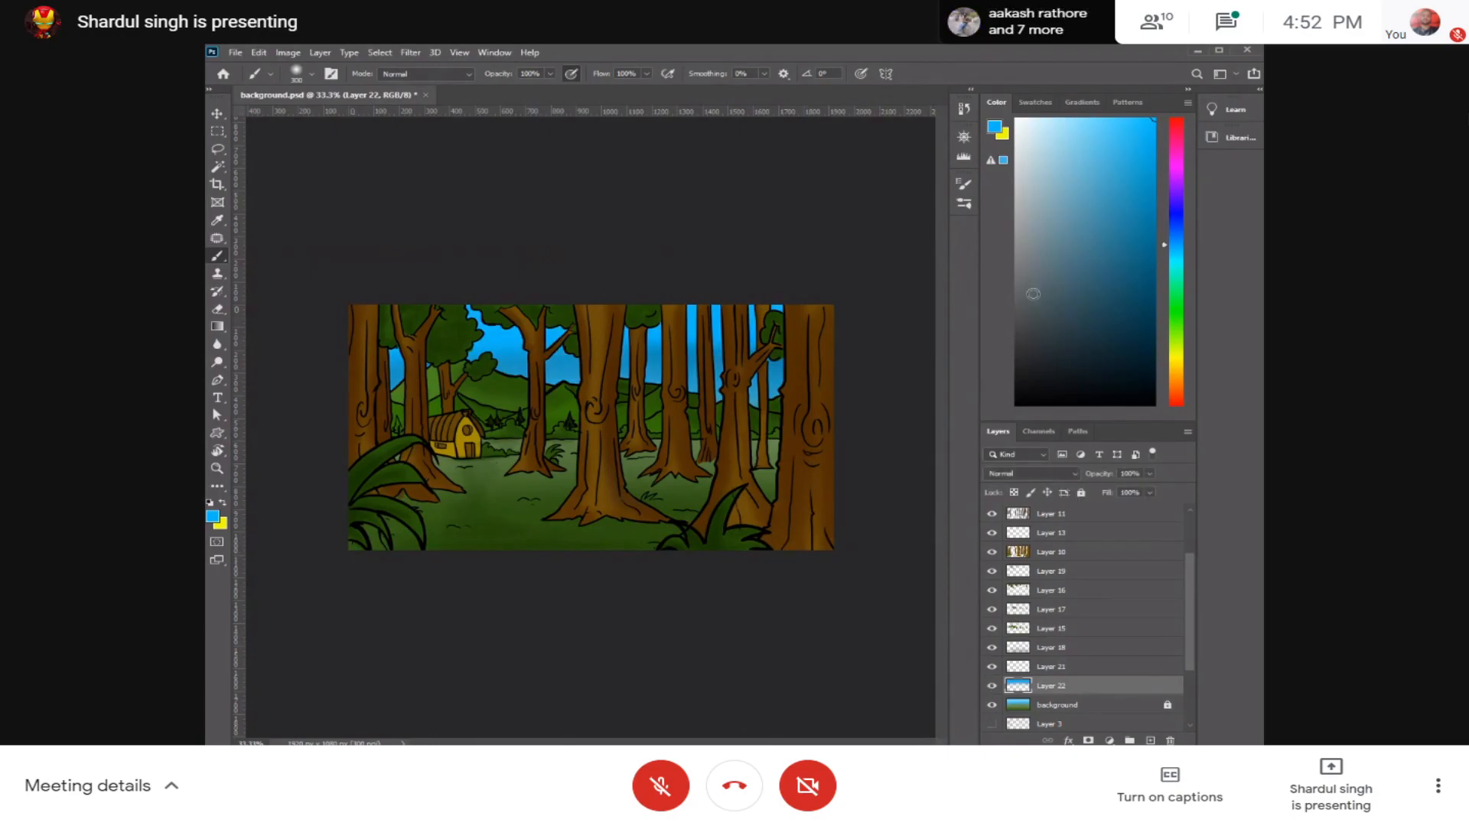
# Step: Pick a darker blue, lower the brush opacity to about 40% and flow to 25%, and darken the upper sky
pyautogui.click(1154, 288)
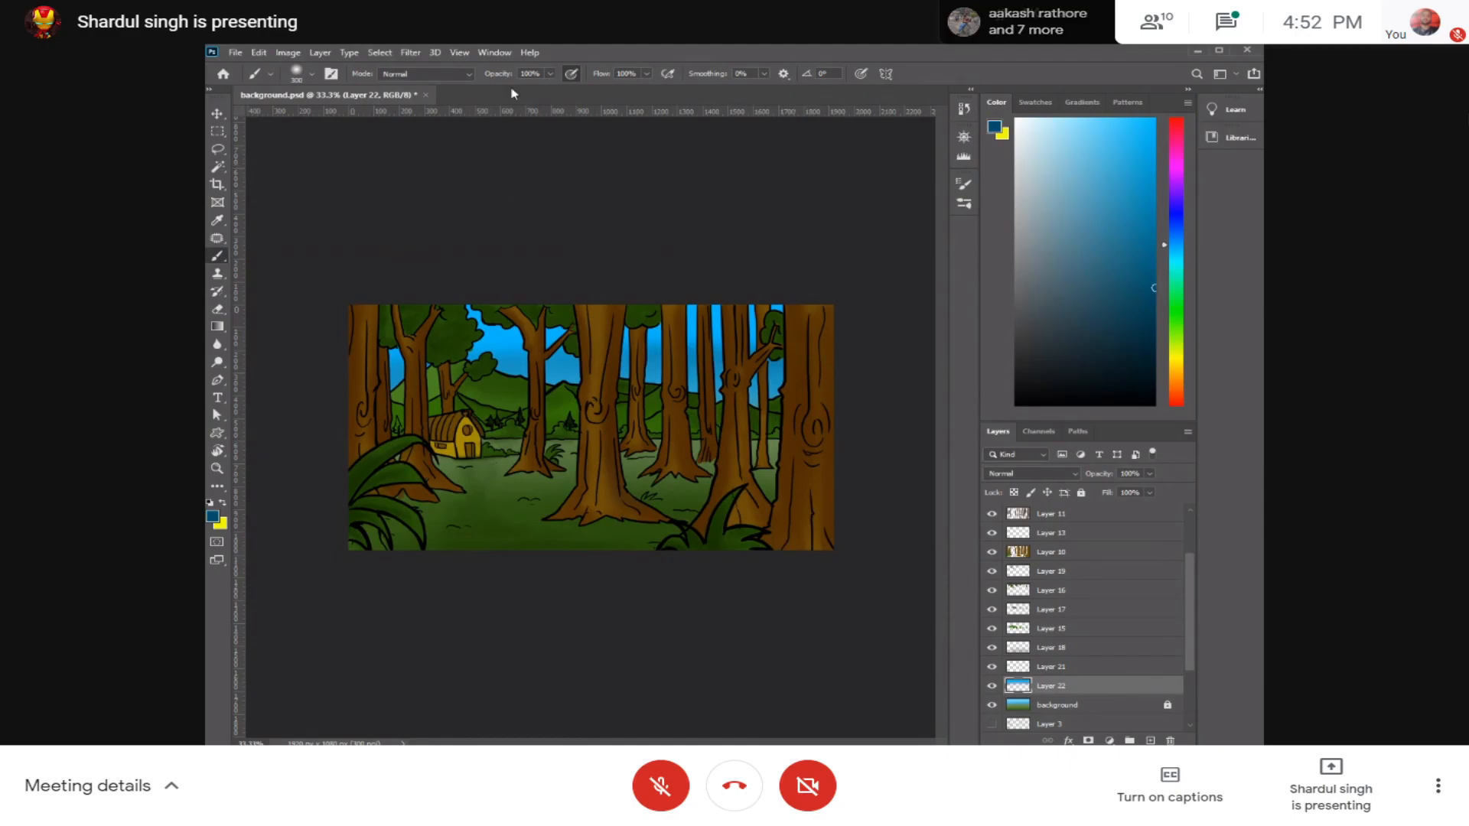
pyautogui.click(551, 75)
pyautogui.moveTo(550, 90); pyautogui.dragTo(508, 94)
pyautogui.click(647, 74)
pyautogui.moveTo(631, 90); pyautogui.dragTo(594, 91)
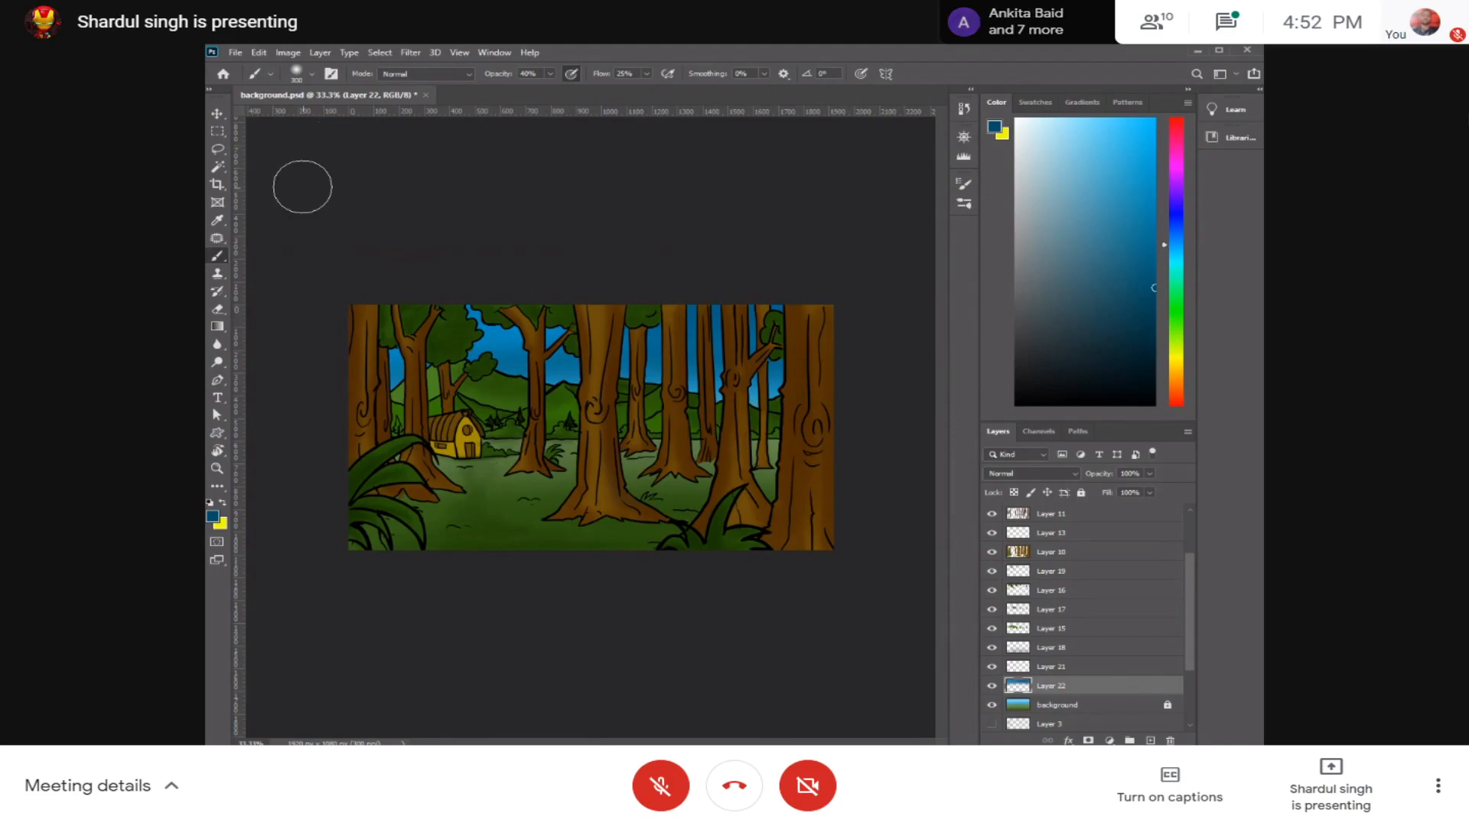
# Step: Choose the Soft Round brush and white, try a stroke over the left foreground plant and undo it
pyautogui.click(296, 73)
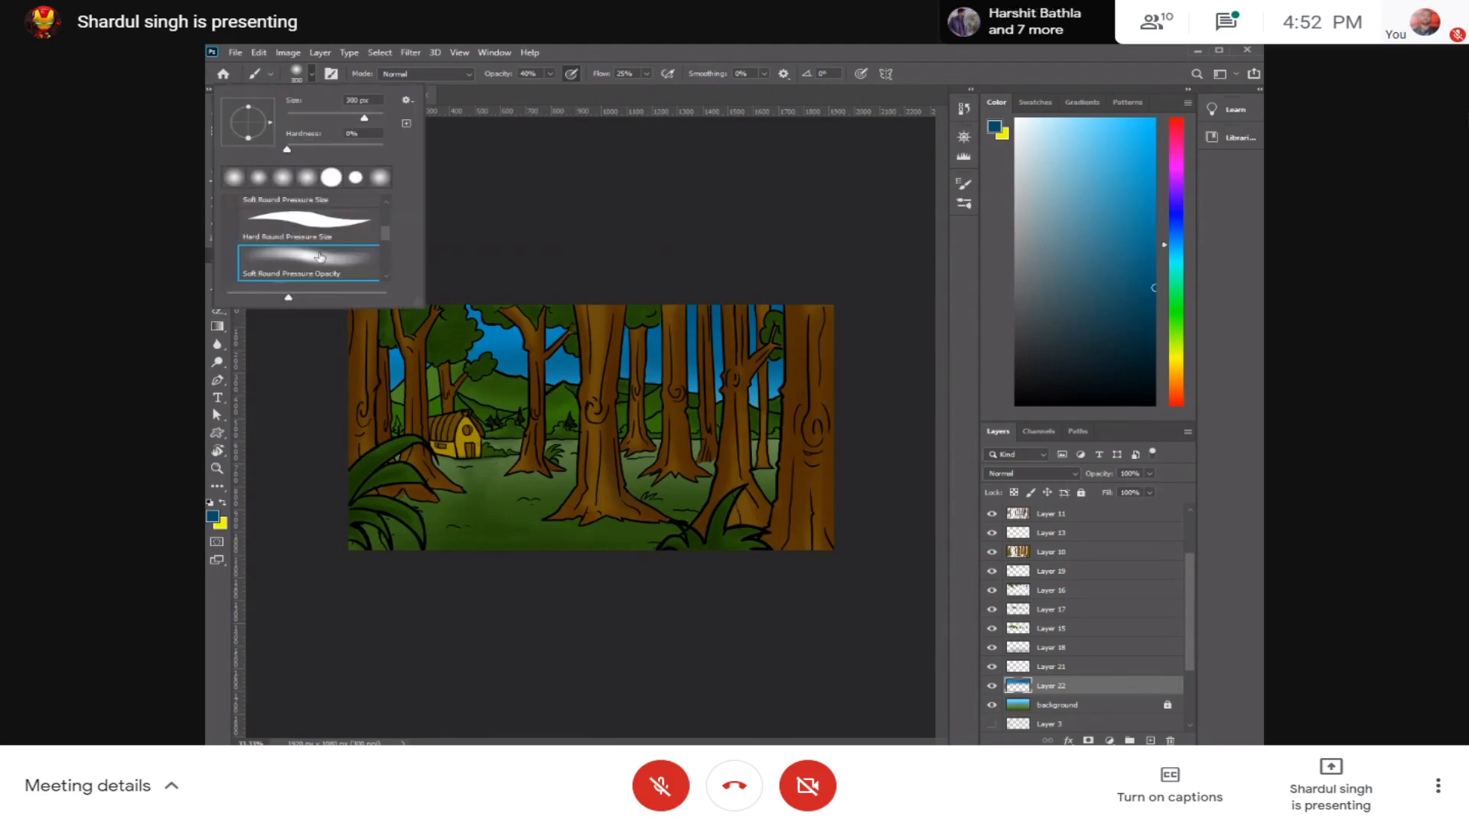
pyautogui.scroll(3, 387, 231)
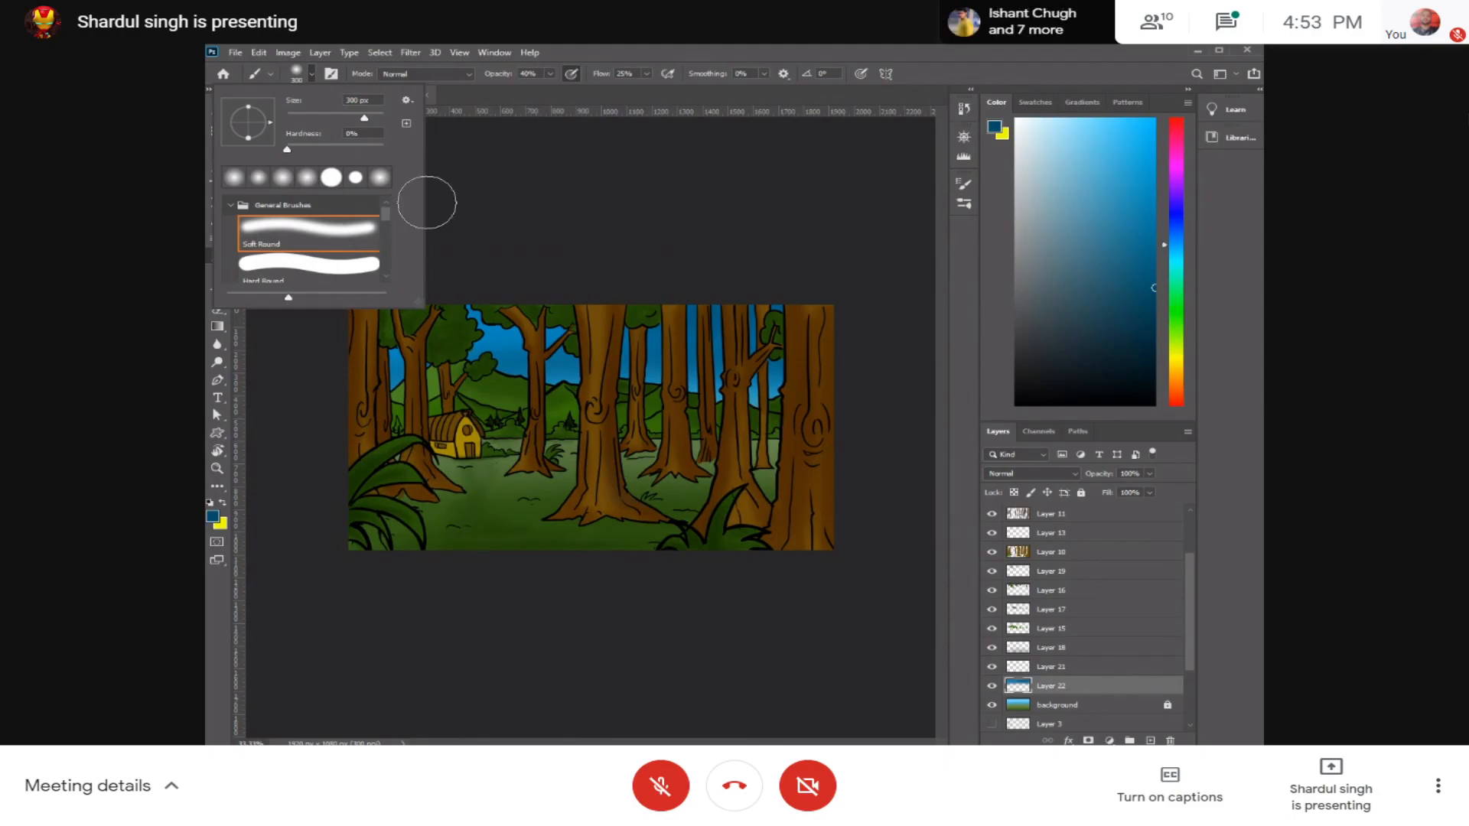
pyautogui.moveTo(1029, 137); pyautogui.dragTo(1000, 114)
pyautogui.moveTo(360, 551)
pyautogui.mouseDown()
pyautogui.moveTo(717, 556)
pyautogui.moveTo(475, 532)
pyautogui.moveTo(731, 554)
pyautogui.moveTo(563, 505)
pyautogui.moveTo(352, 489)
pyautogui.moveTo(494, 458)
pyautogui.mouseUp()
pyautogui.hotkey('ctrl', 'z')
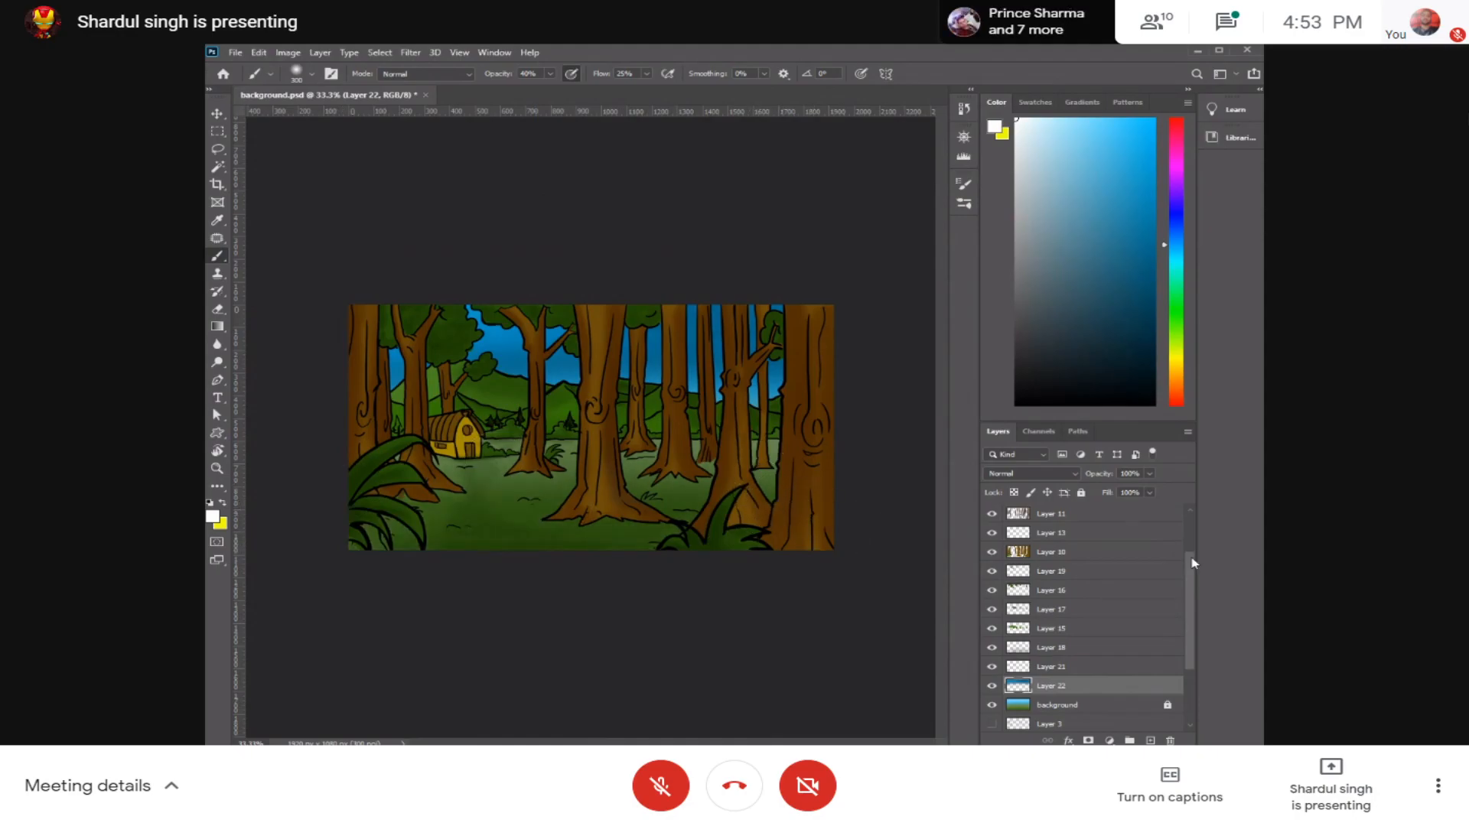
# Step: Add a new layer directly above the locked Layer 6 and turn on pen pressure for brush size
pyautogui.scroll(3, 1192, 563)
pyautogui.click(1138, 518)
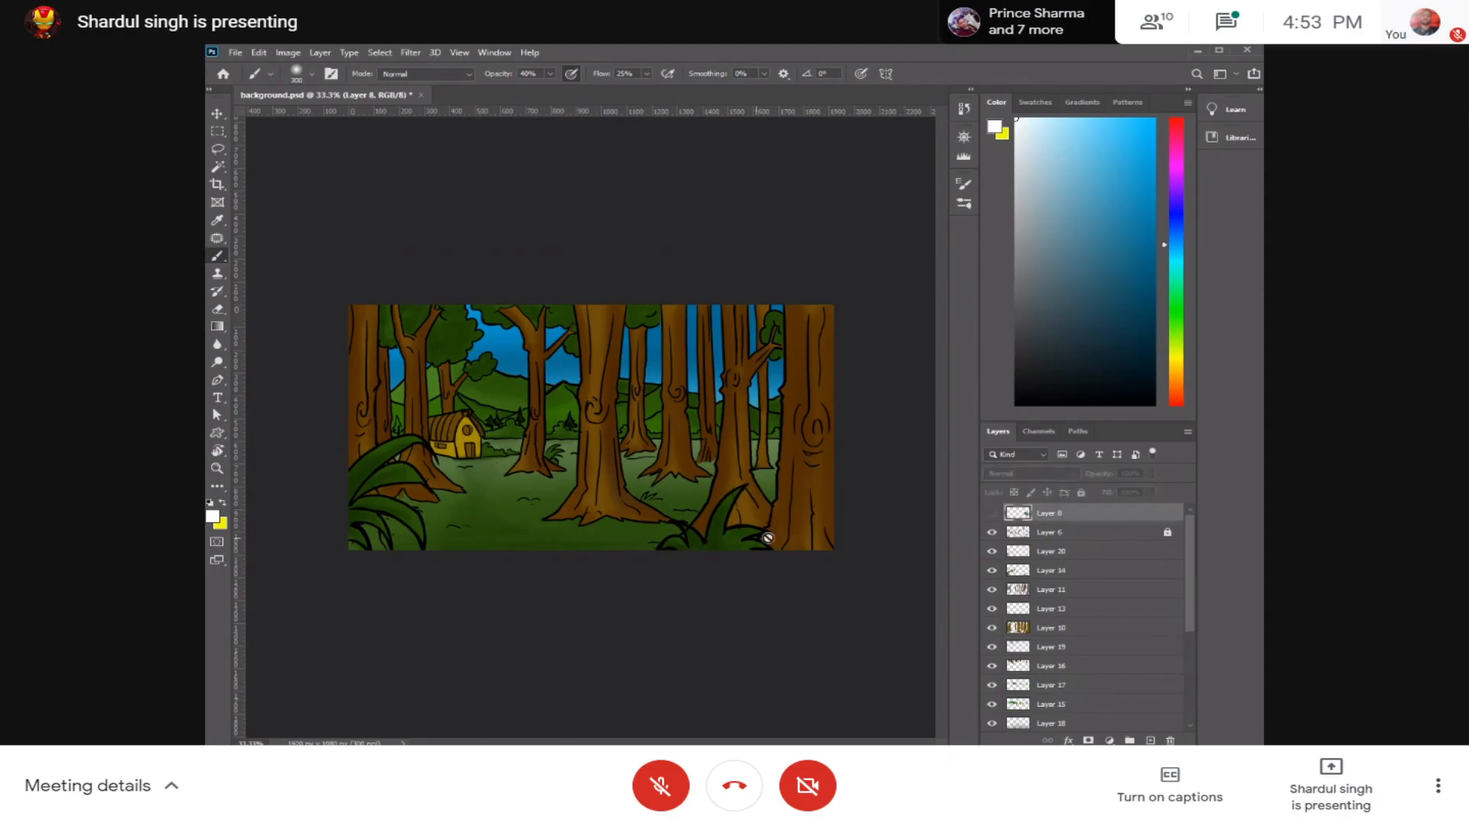
pyautogui.click(1070, 551)
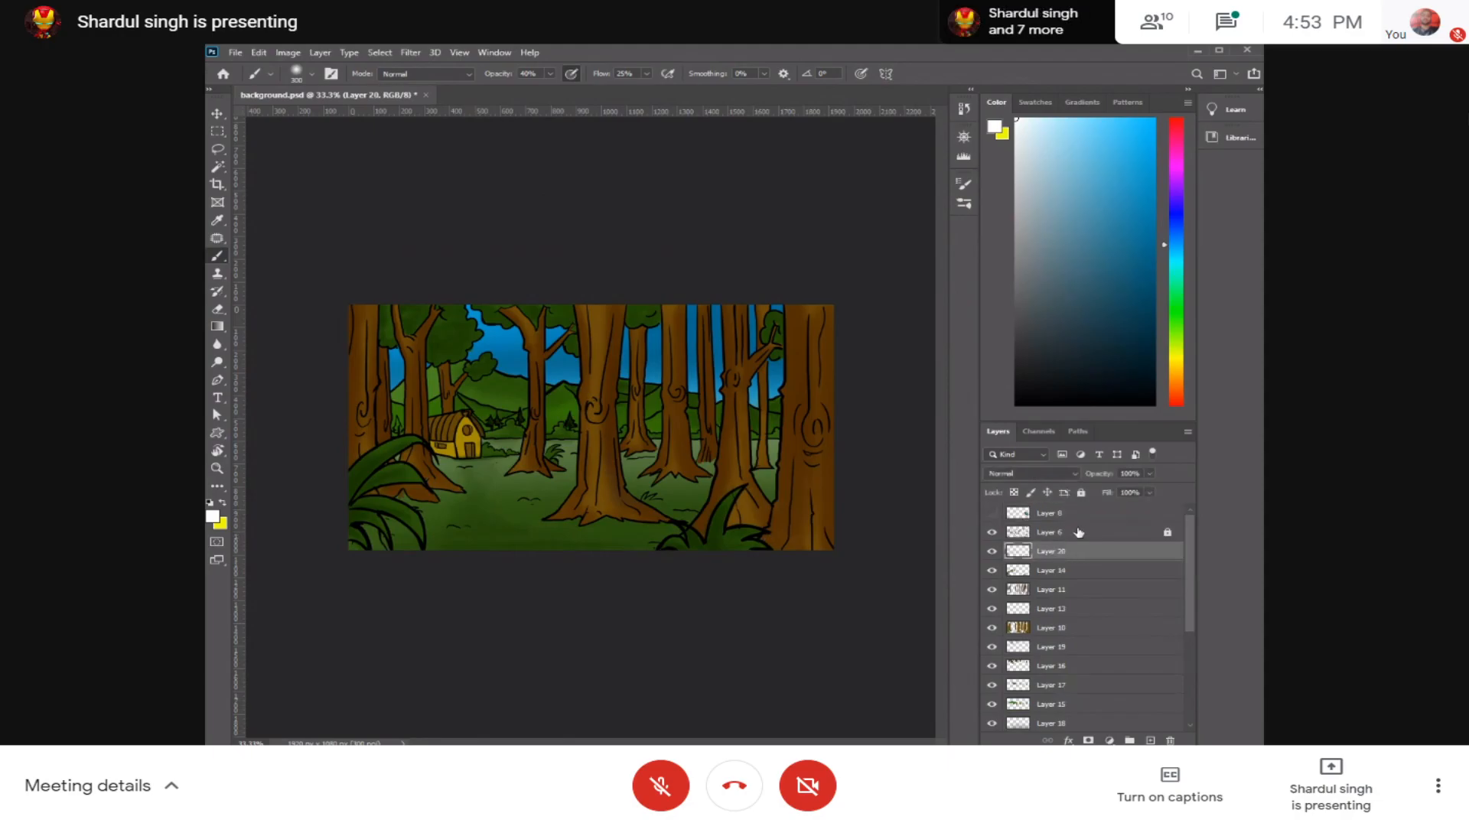
pyautogui.click(1079, 532)
pyautogui.hotkey('ctrl', 'shift', 'n')
pyautogui.press('Return')
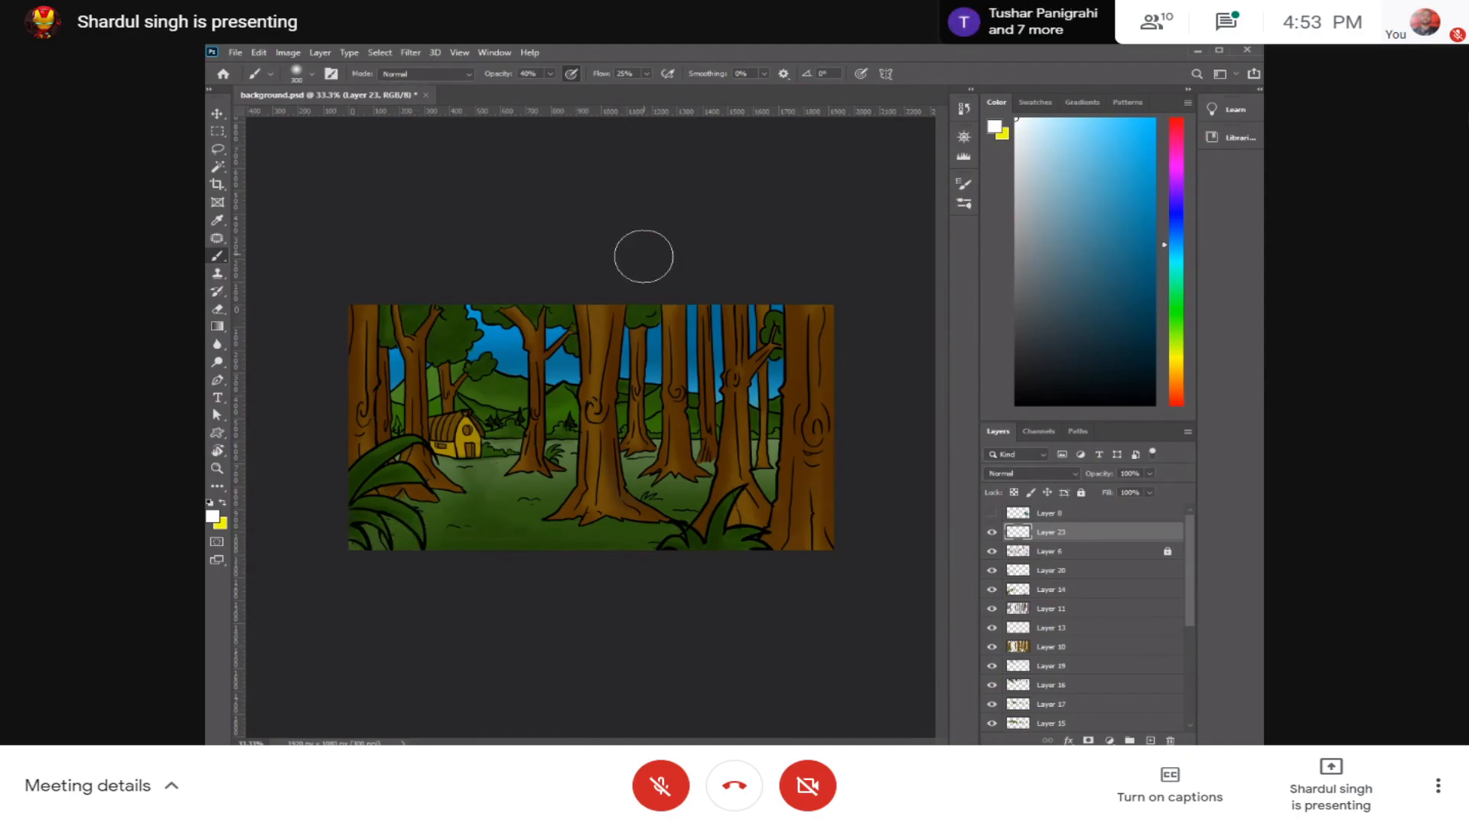
pyautogui.click(861, 74)
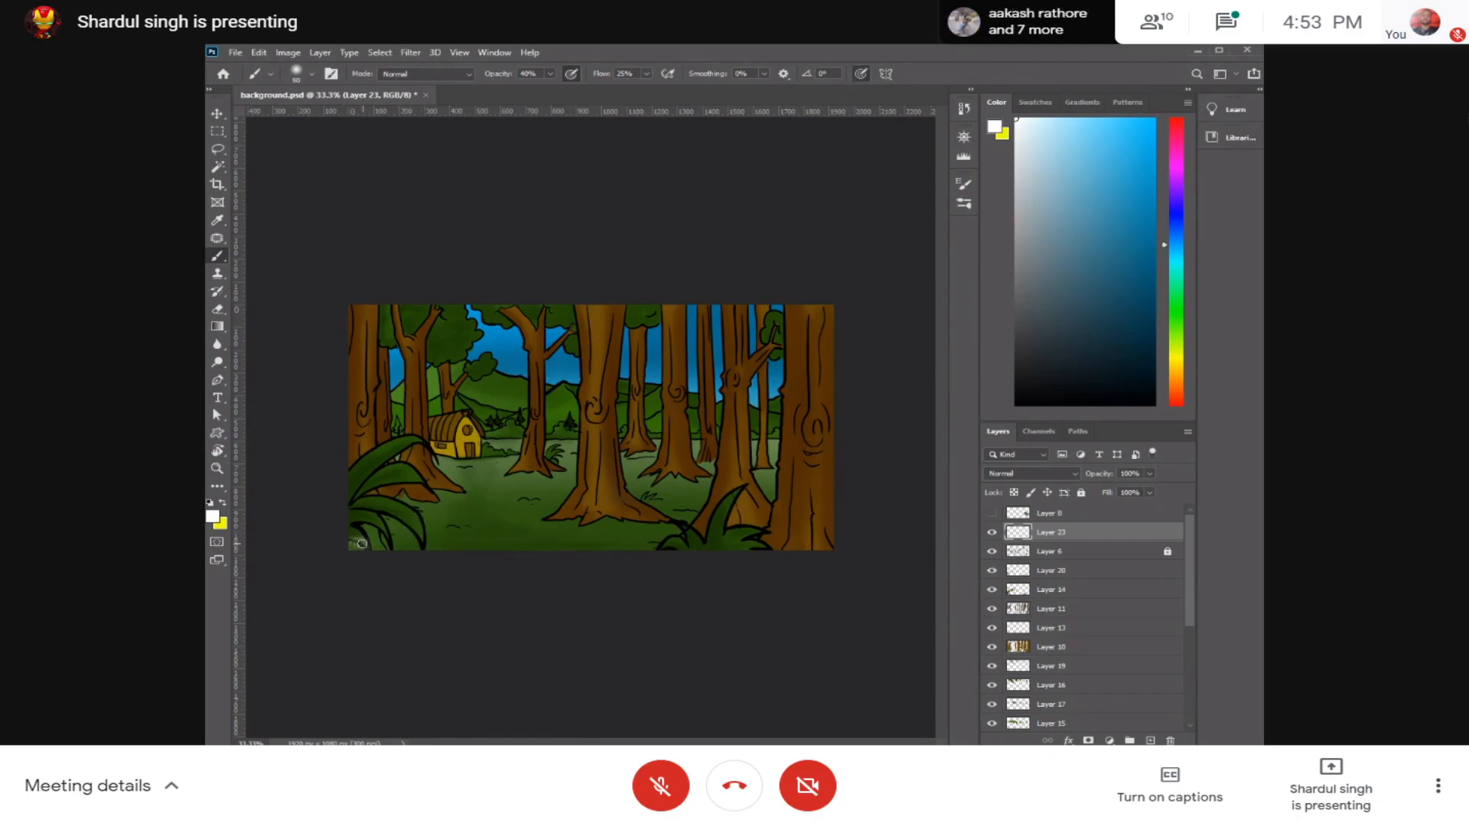
# Step: Try small white strokes over the left foreground plant and undo them
pyautogui.moveTo(353, 546)
pyautogui.mouseDown()
pyautogui.moveTo(352, 531)
pyautogui.moveTo(406, 528)
pyautogui.moveTo(393, 558)
pyautogui.moveTo(356, 506)
pyautogui.moveTo(438, 505)
pyautogui.mouseUp()
pyautogui.hotkey('ctrl', 'z')
pyautogui.hotkey('ctrl', 'z')
pyautogui.hotkey('ctrl', 'z')
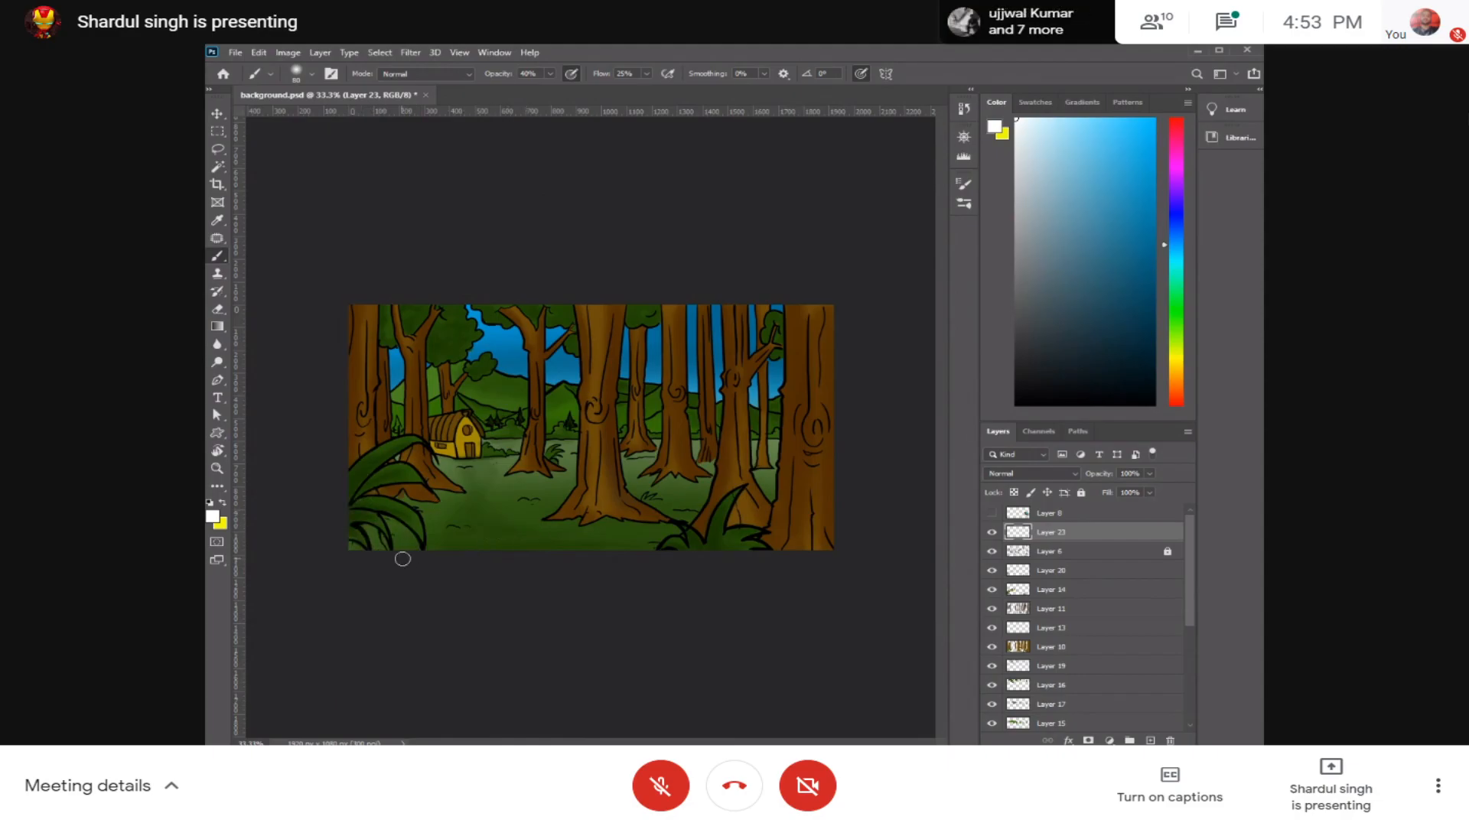
# Step: Paint soft white mist over the foreground plants, ground and right-hand trunks with an enlarged brush, keeping white as the colour
pyautogui.press(']')
pyautogui.press(']')
pyautogui.press(']')
pyautogui.press(']')
pyautogui.press(']')
pyautogui.press(']')
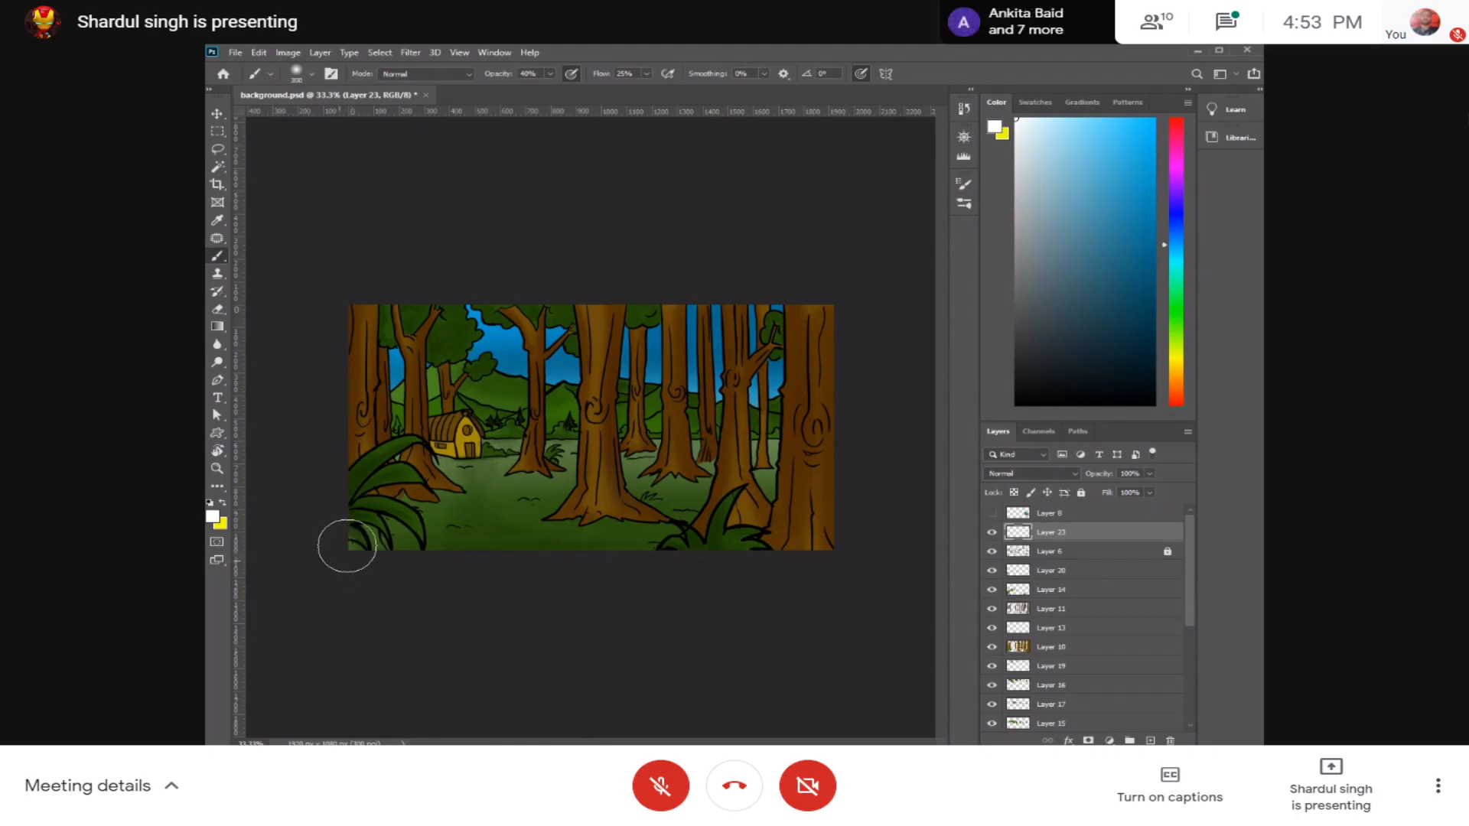
pyautogui.moveTo(367, 533)
pyautogui.mouseDown()
pyautogui.moveTo(475, 558)
pyautogui.moveTo(727, 563)
pyautogui.moveTo(819, 534)
pyautogui.moveTo(848, 452)
pyautogui.moveTo(604, 551)
pyautogui.moveTo(819, 535)
pyautogui.moveTo(426, 524)
pyautogui.mouseUp()
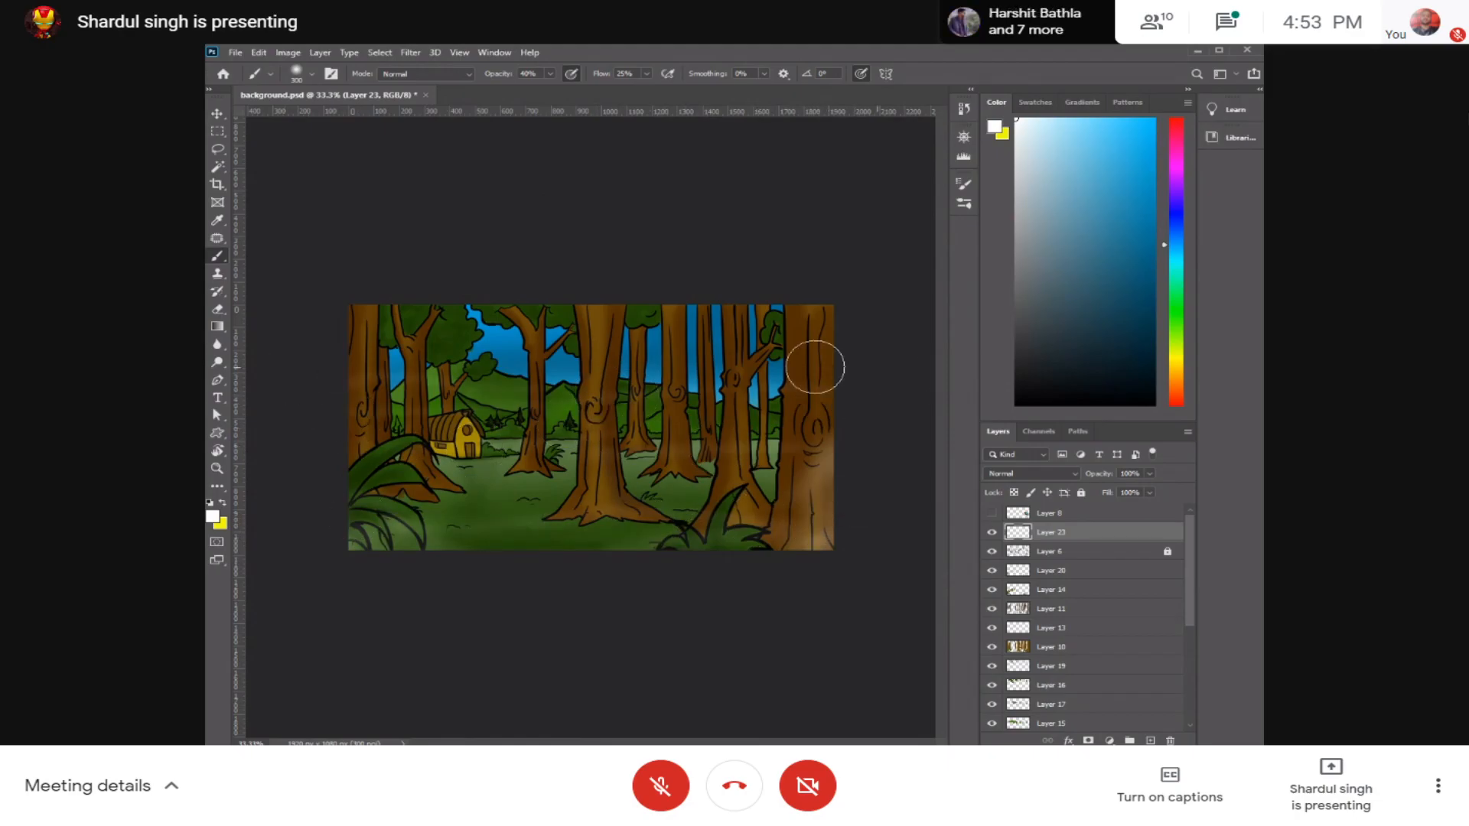
pyautogui.click(212, 517)
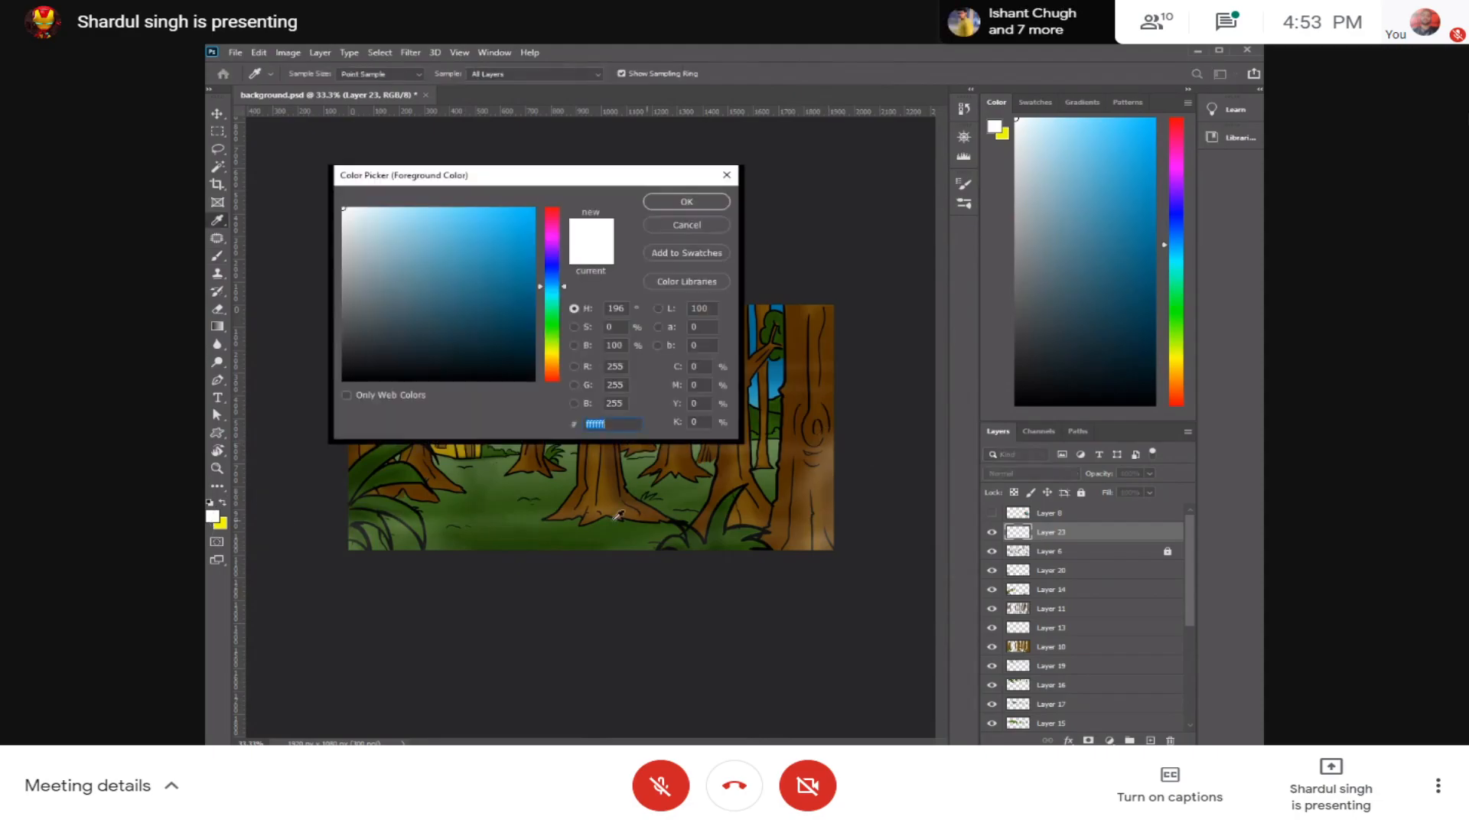
pyautogui.click(699, 229)
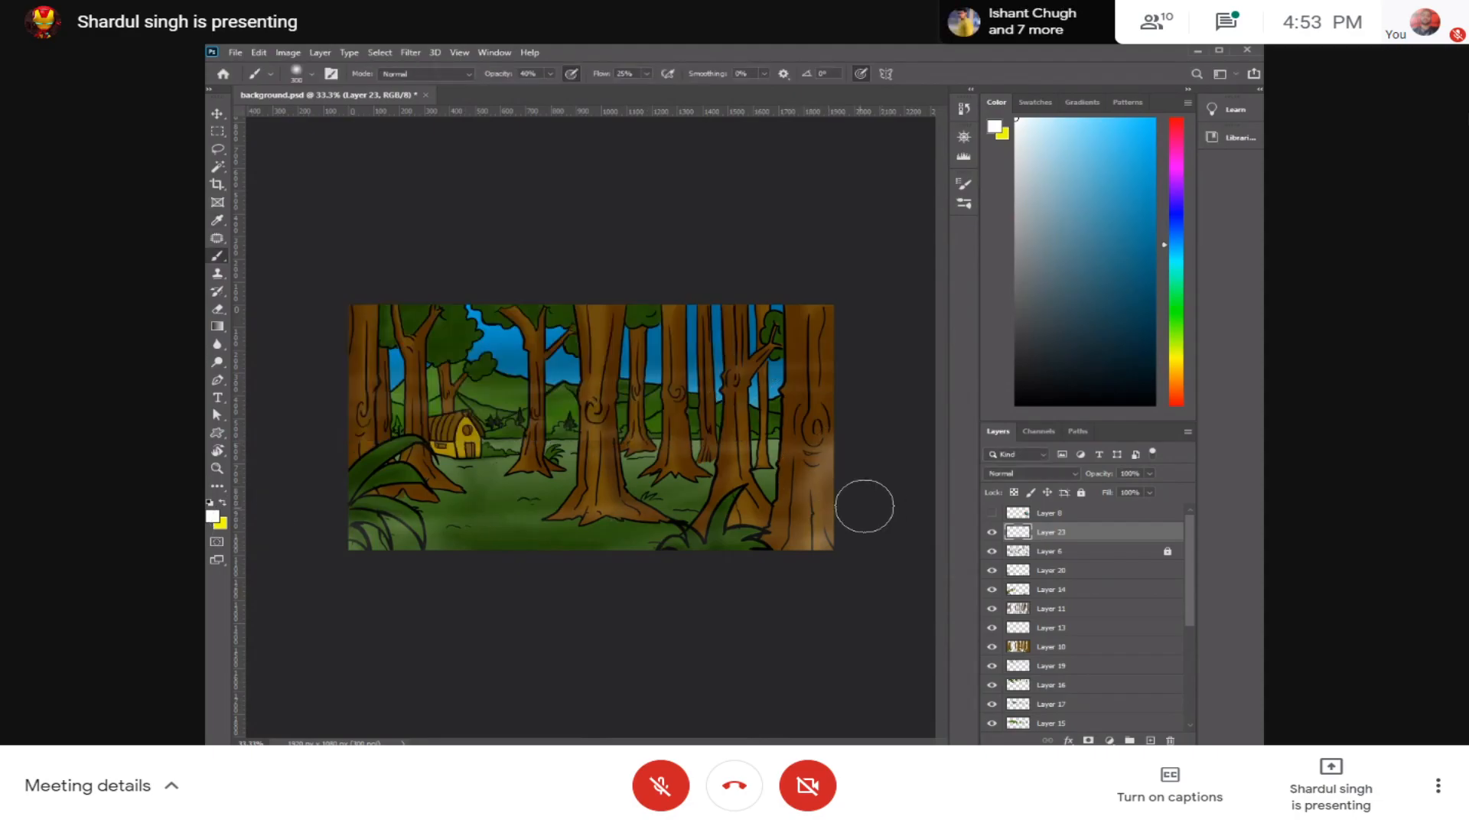
# Step: Toggle the visibility of Layer 22 off and on to check its sky shading
pyautogui.moveTo(1190, 603); pyautogui.dragTo(1164, 665)
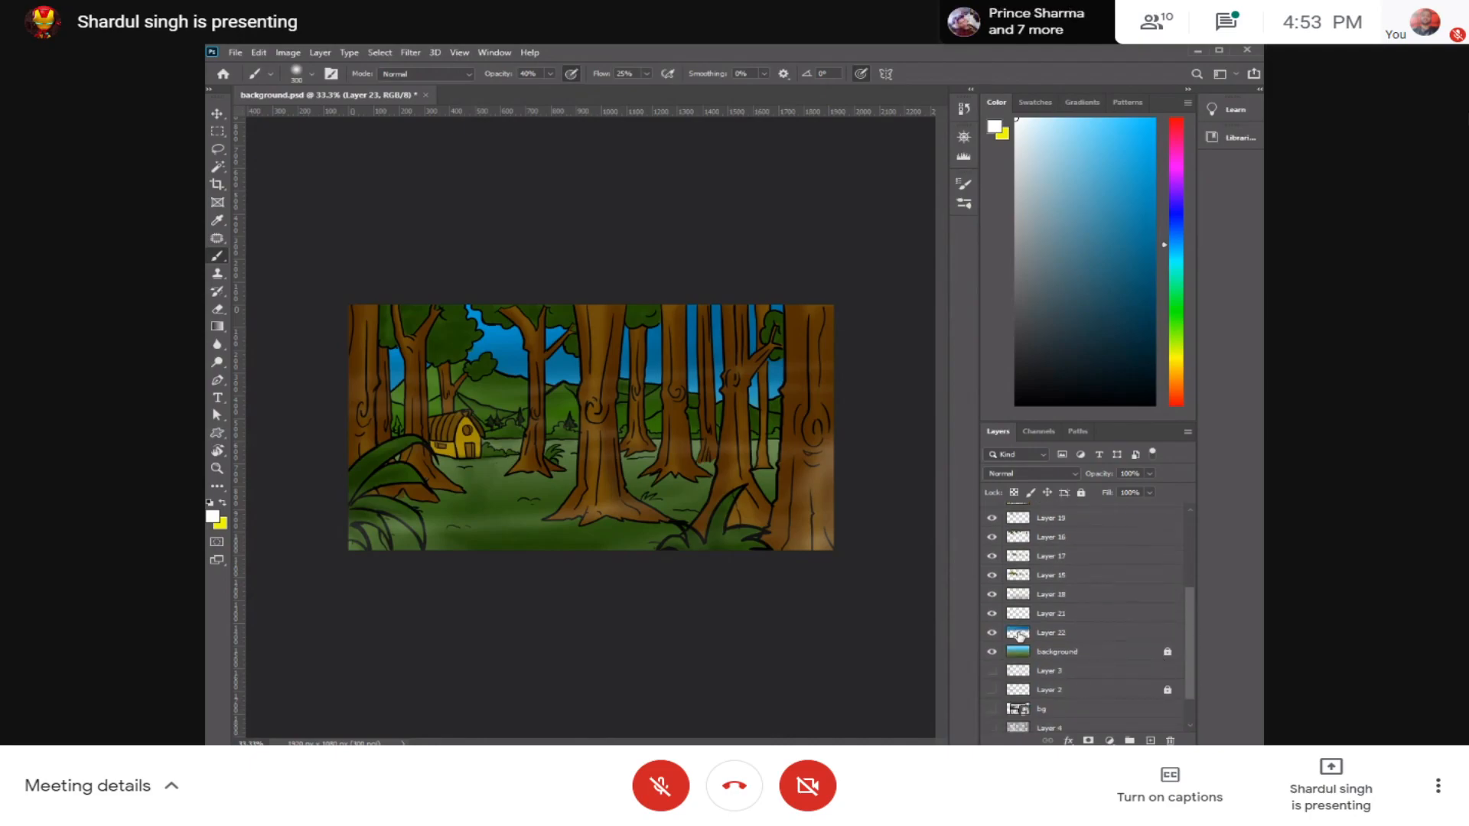
pyautogui.click(1067, 652)
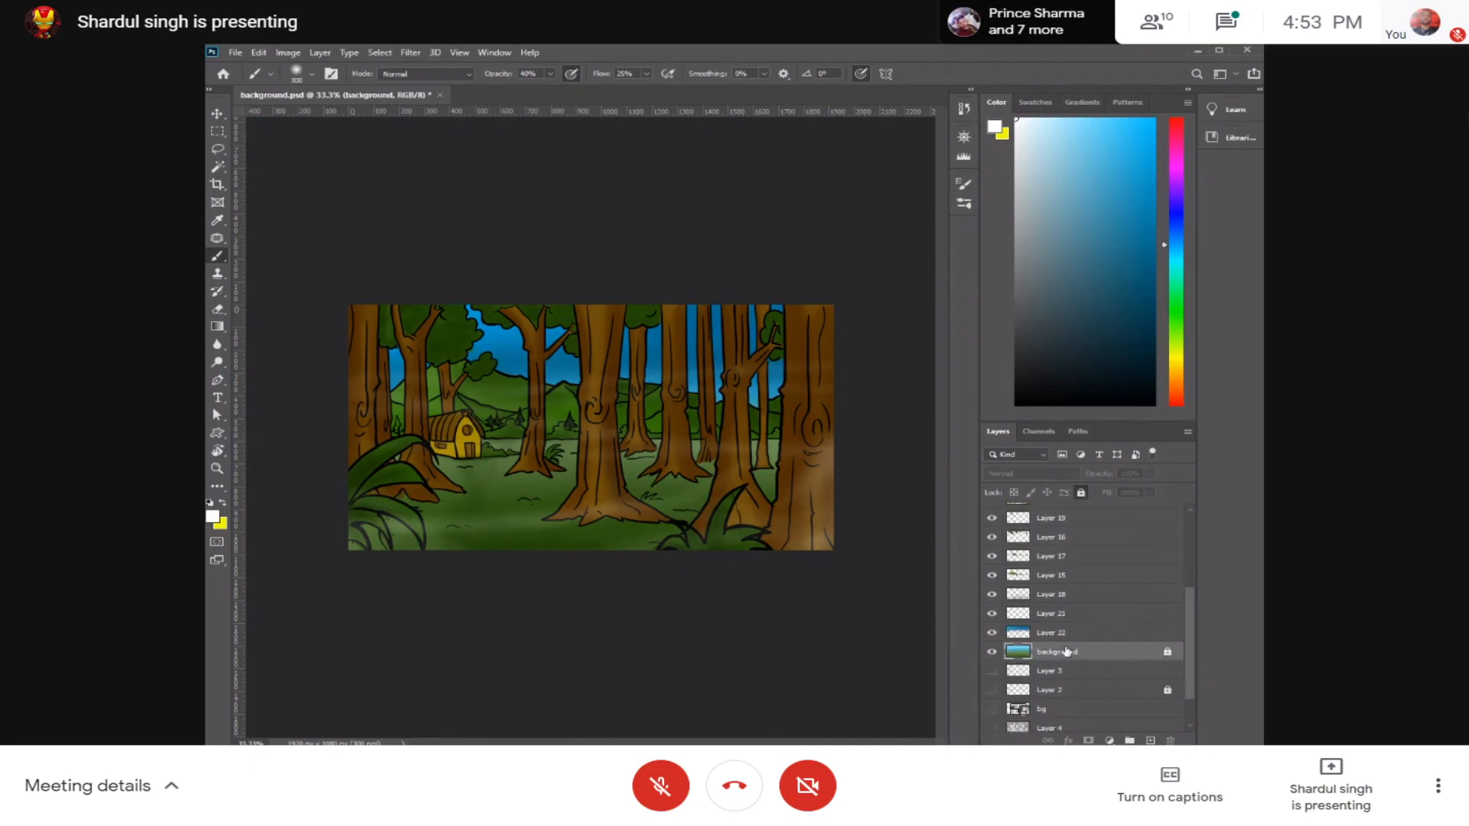
pyautogui.click(993, 633)
pyautogui.click(992, 634)
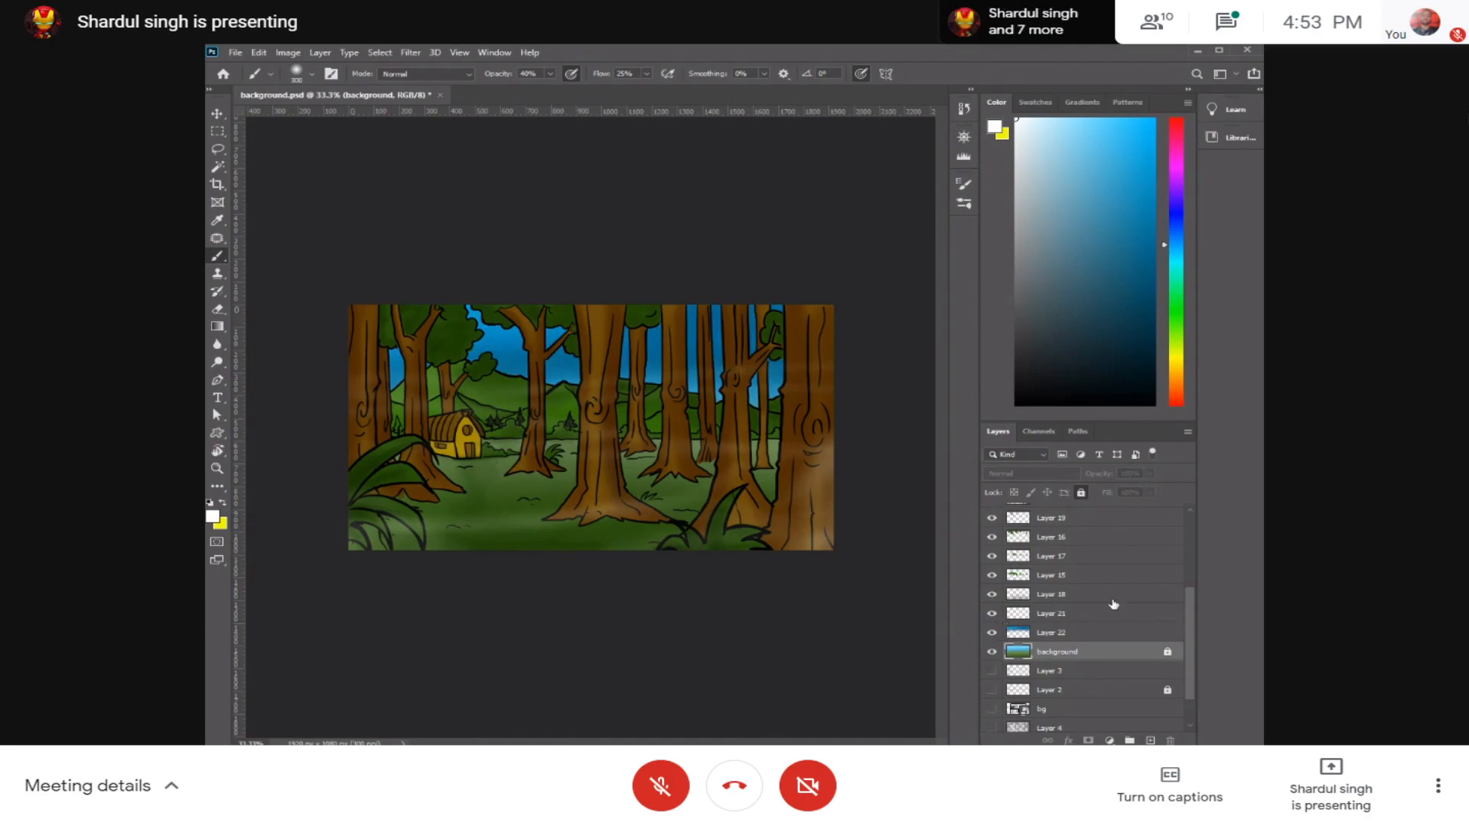
pyautogui.scroll(5, 1187, 581)
# Step: Duplicate the line-art Layer 6, hide the copy and unlock the original Layer 6
pyautogui.click(1100, 552)
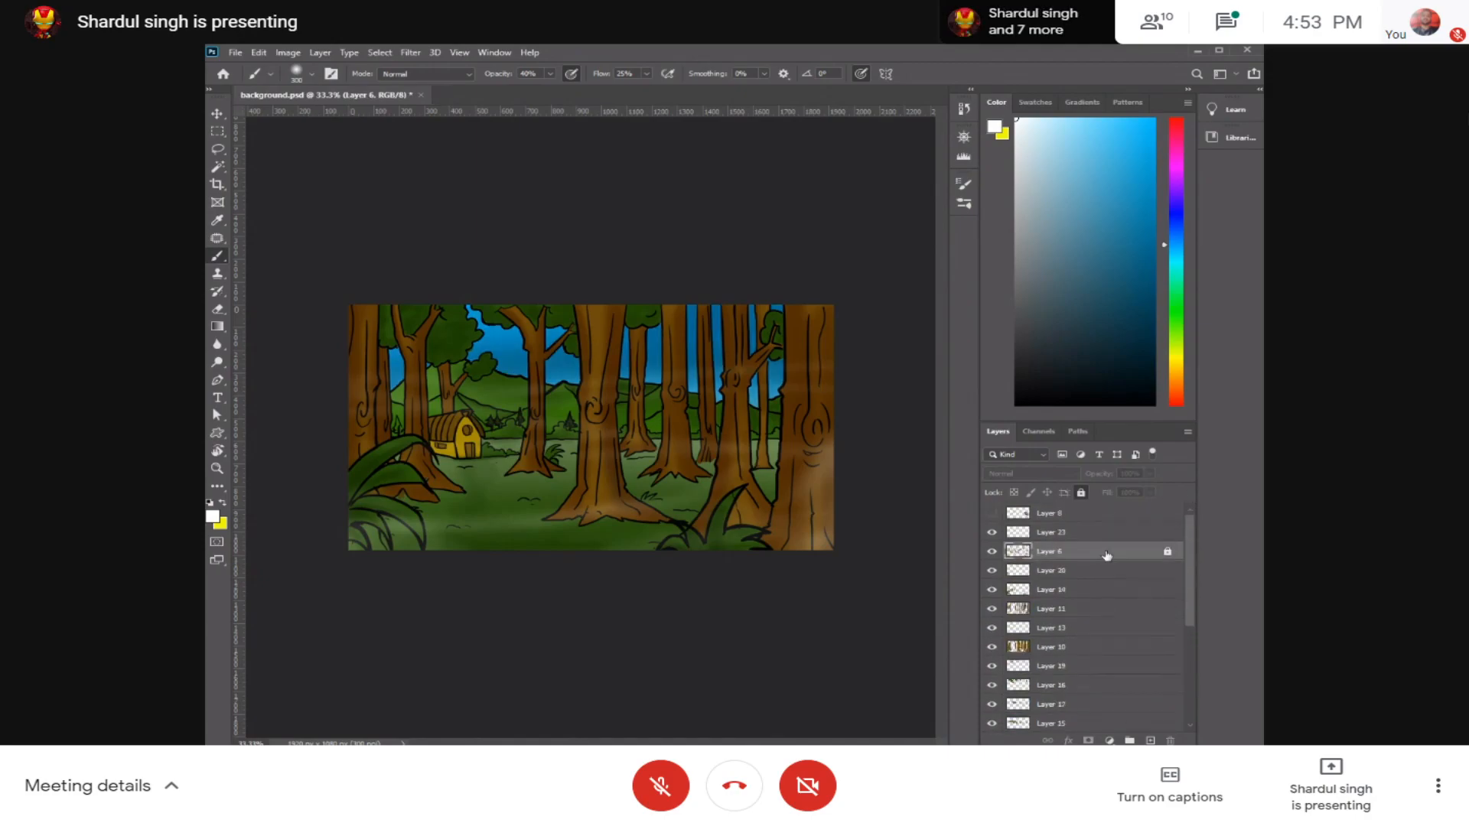
pyautogui.hotkey('ctrl', 'j')
pyautogui.click(993, 552)
pyautogui.click(1072, 572)
pyautogui.click(1081, 493)
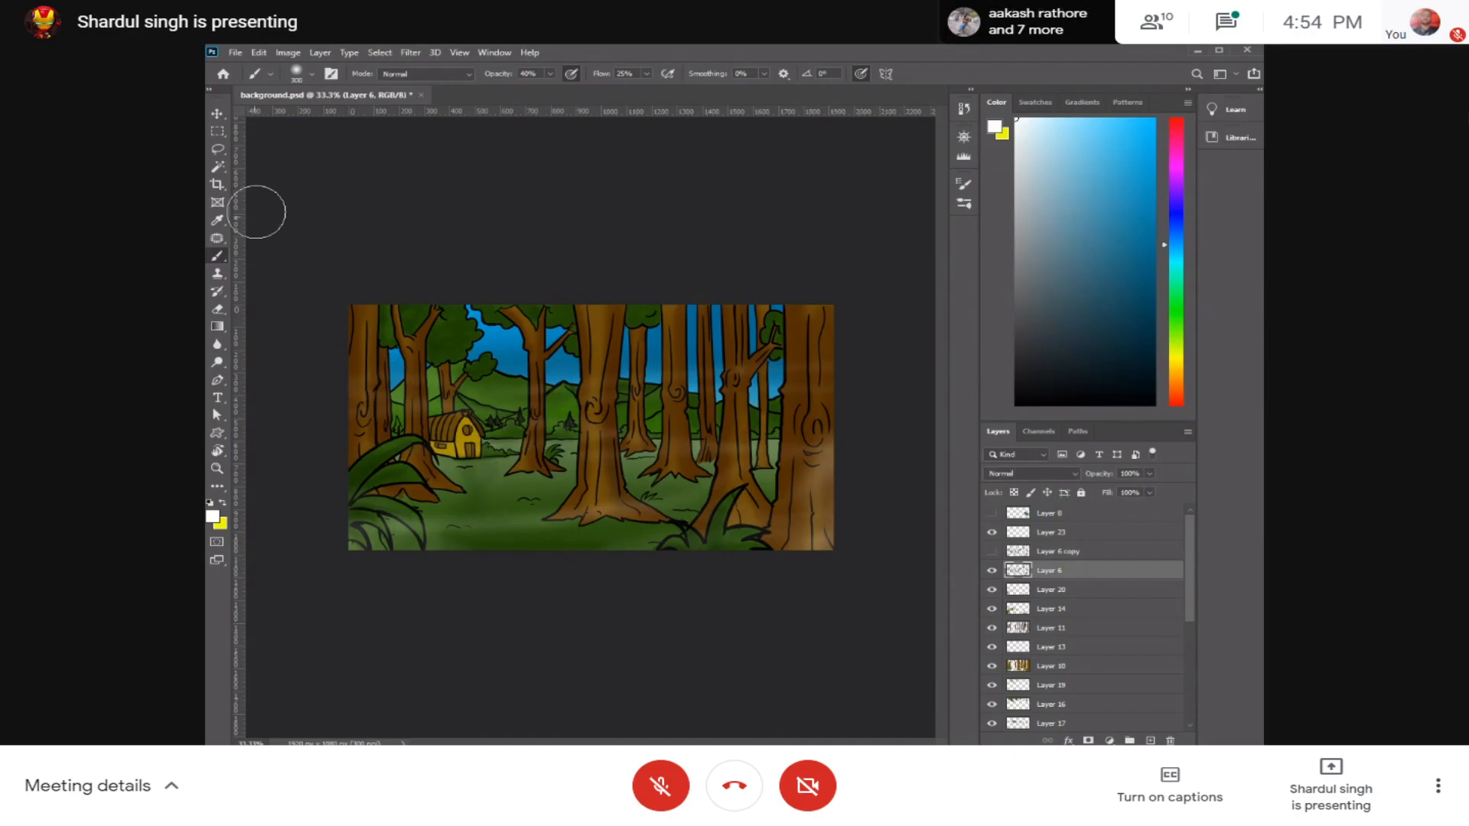
# Step: Soften the outlines of the distant hills right of the cottage's tree on Layer 6, using the Blur tool with a smaller brush
pyautogui.click(217, 344)
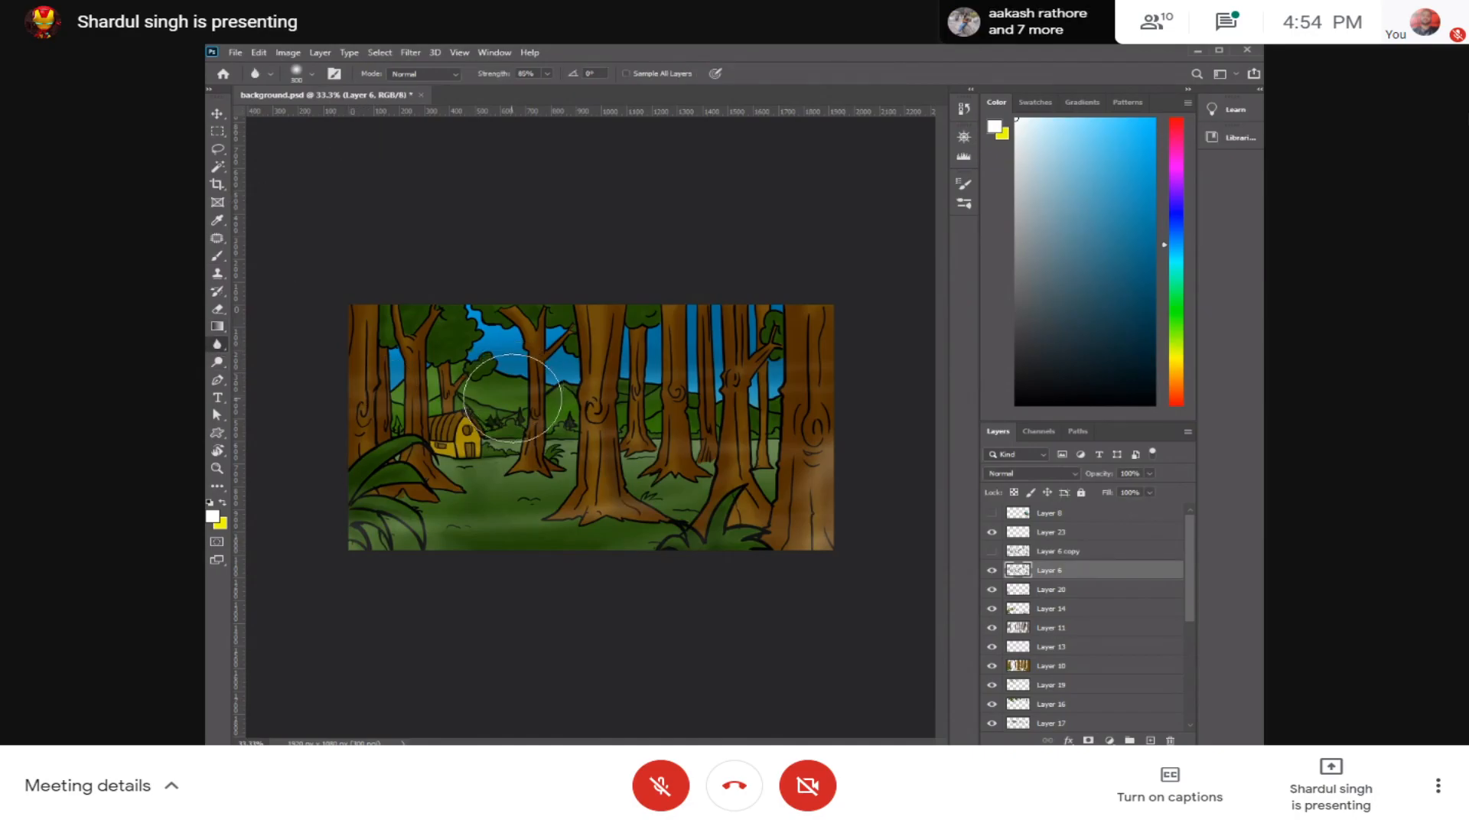
pyautogui.scroll(5, 515, 393)
pyautogui.moveTo(740, 452); pyautogui.dragTo(751, 449)
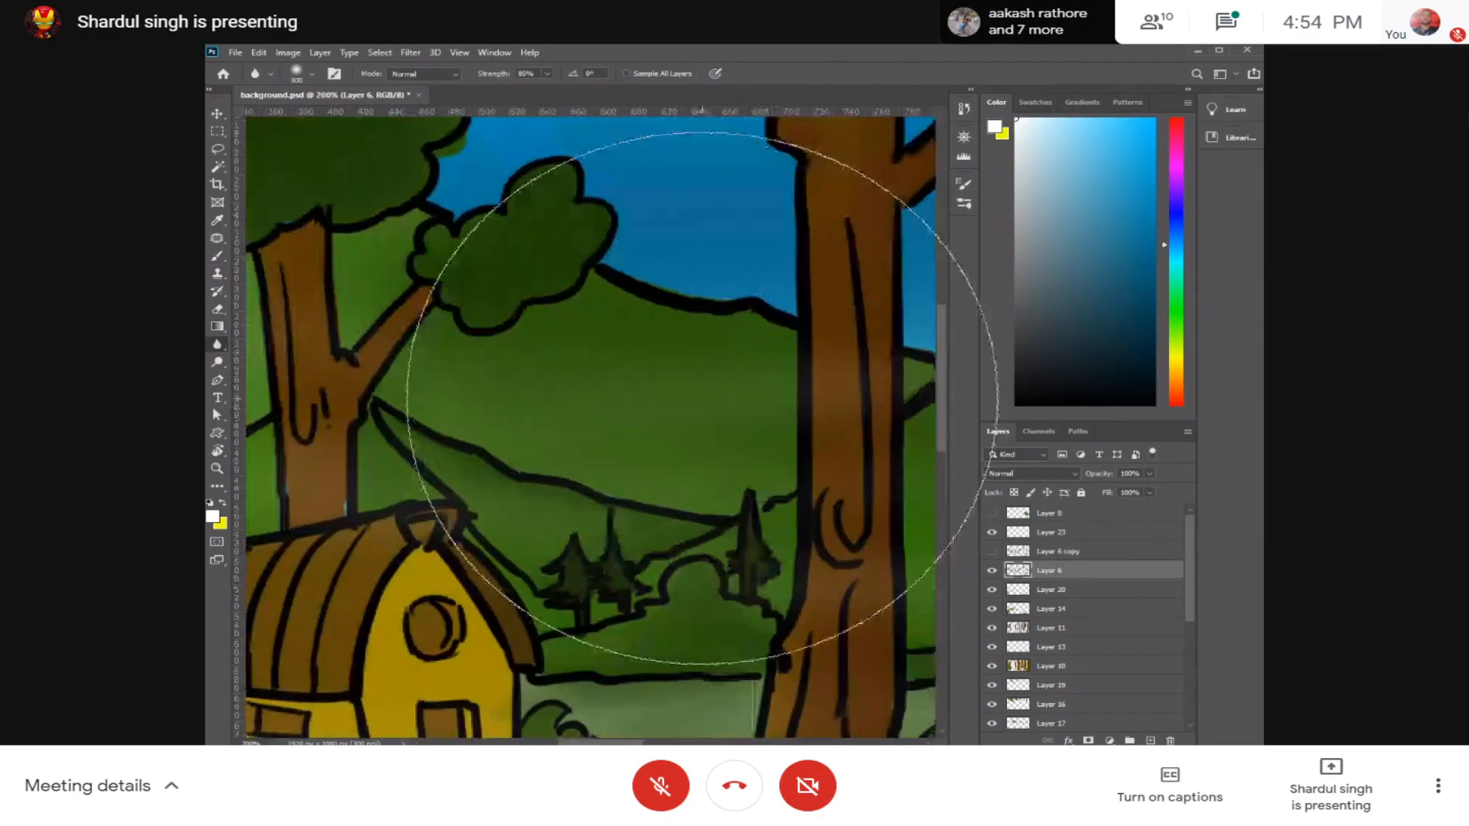
pyautogui.press('[')
pyautogui.press('[')
pyautogui.press('[')
pyautogui.press('[')
pyautogui.press('[')
pyautogui.press('[')
pyautogui.press('[')
pyautogui.press('[')
pyautogui.press('[')
pyautogui.press('[')
pyautogui.press('[')
pyautogui.press('[')
pyautogui.press('[')
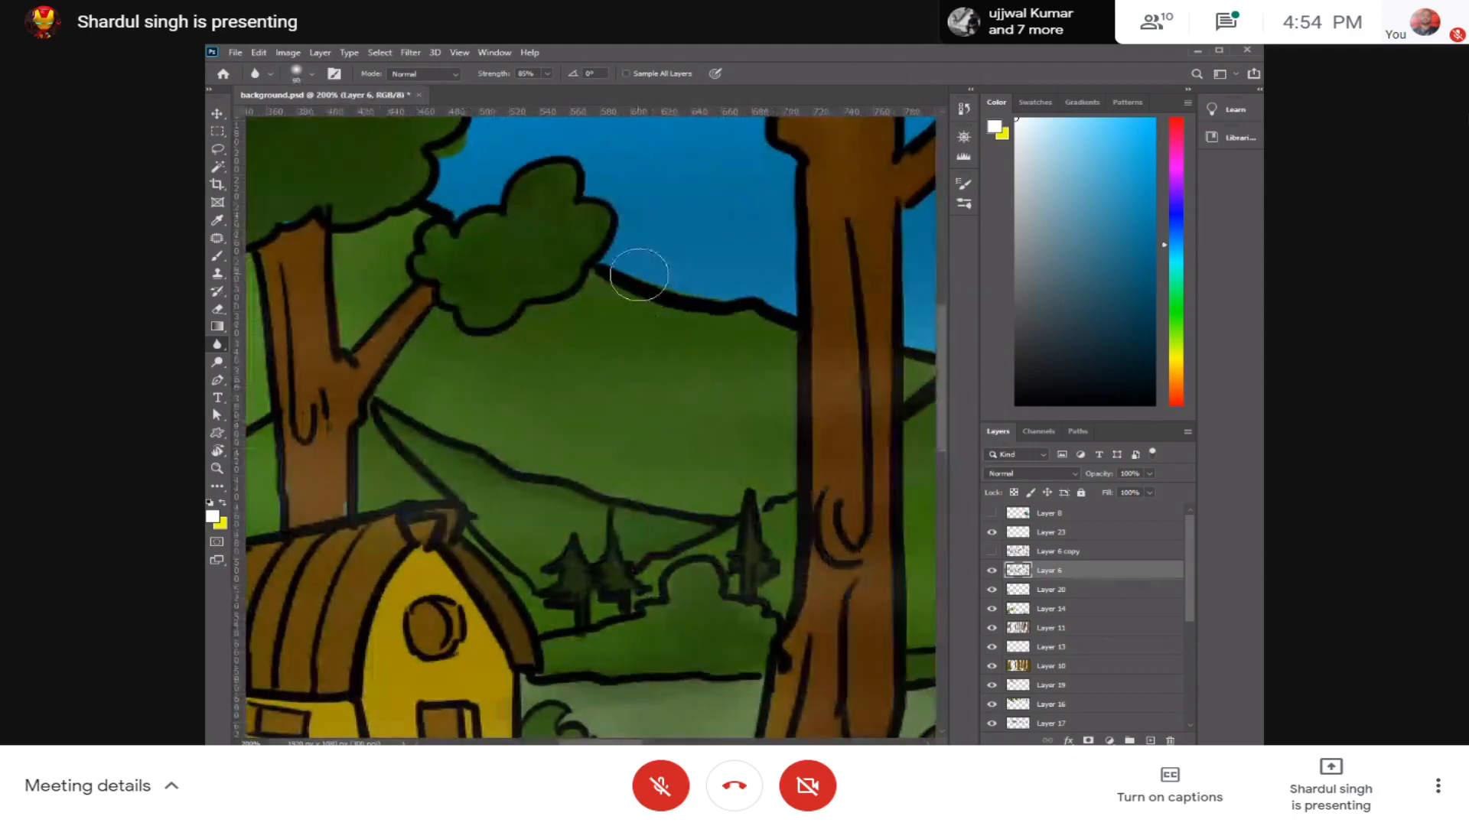
pyautogui.press(']')
pyautogui.moveTo(643, 304); pyautogui.dragTo(755, 310)
pyautogui.moveTo(534, 463)
pyautogui.mouseDown()
pyautogui.moveTo(443, 413)
pyautogui.moveTo(586, 452)
pyautogui.moveTo(549, 508)
pyautogui.moveTo(553, 456)
pyautogui.moveTo(481, 452)
pyautogui.moveTo(429, 417)
pyautogui.moveTo(408, 423)
pyautogui.moveTo(420, 488)
pyautogui.moveTo(408, 430)
pyautogui.moveTo(515, 454)
pyautogui.moveTo(570, 432)
pyautogui.moveTo(539, 447)
pyautogui.moveTo(636, 487)
pyautogui.moveTo(654, 514)
pyautogui.mouseUp()
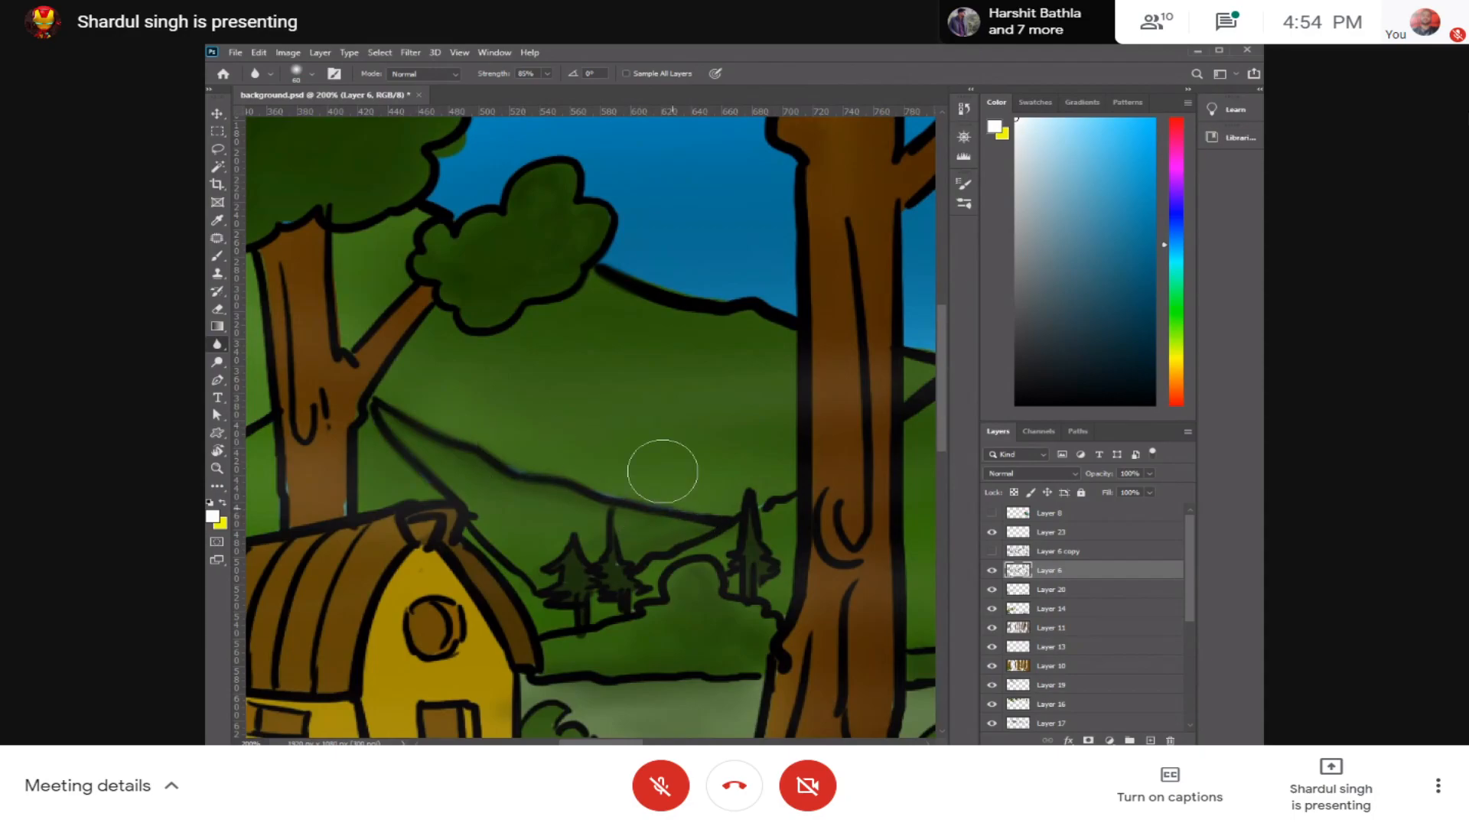
# Step: Blur the remaining hill outlines around the cottage and behind the thin forked tree
pyautogui.moveTo(636, 325); pyautogui.dragTo(794, 357)
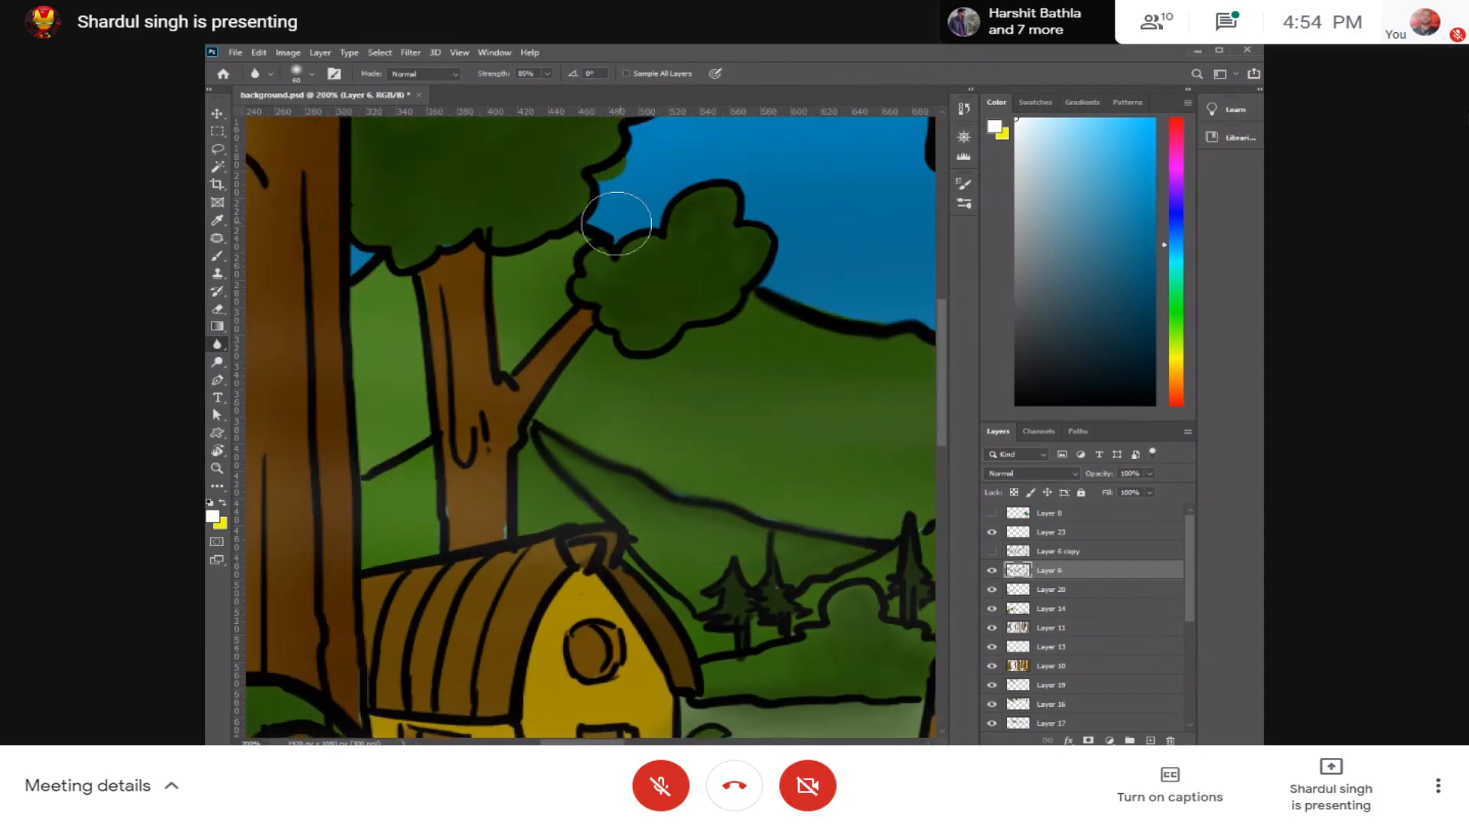
pyautogui.moveTo(401, 436)
pyautogui.mouseDown()
pyautogui.moveTo(380, 468)
pyautogui.moveTo(508, 431)
pyautogui.moveTo(587, 483)
pyautogui.moveTo(637, 484)
pyautogui.mouseUp()
pyautogui.moveTo(736, 473)
pyautogui.mouseDown()
pyautogui.moveTo(708, 420)
pyautogui.moveTo(639, 360)
pyautogui.mouseUp()
pyautogui.moveTo(637, 534)
pyautogui.mouseDown()
pyautogui.moveTo(713, 506)
pyautogui.moveTo(679, 463)
pyautogui.moveTo(666, 470)
pyautogui.moveTo(721, 506)
pyautogui.moveTo(750, 491)
pyautogui.moveTo(765, 456)
pyautogui.moveTo(639, 488)
pyautogui.moveTo(698, 443)
pyautogui.moveTo(750, 489)
pyautogui.moveTo(756, 458)
pyautogui.moveTo(788, 448)
pyautogui.mouseUp()
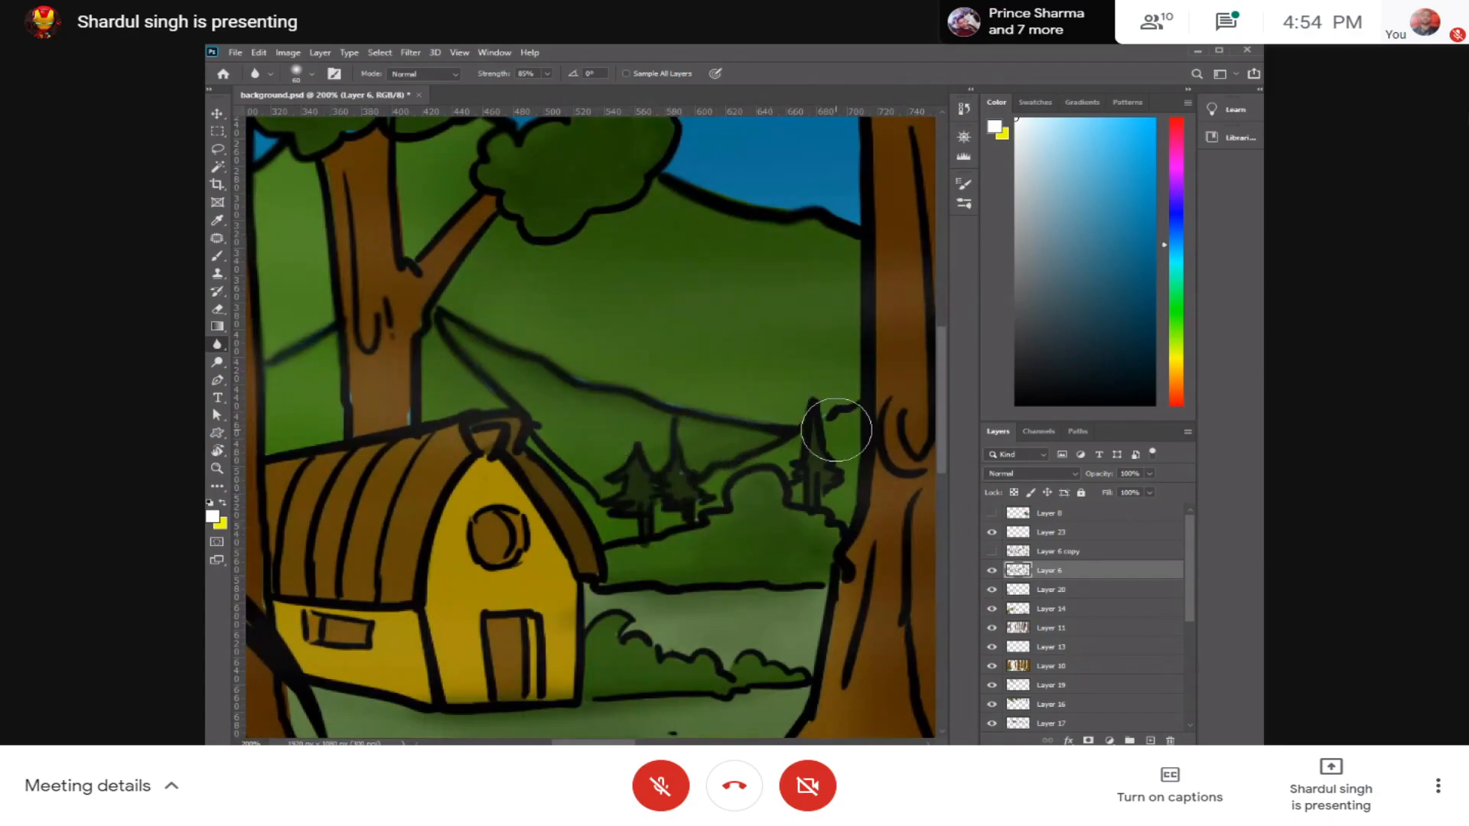
# Step: Set the blur strength to 34% and soften the small fir trees and bushes beside the cottage
pyautogui.click(547, 74)
pyautogui.moveTo(548, 93); pyautogui.dragTo(512, 93)
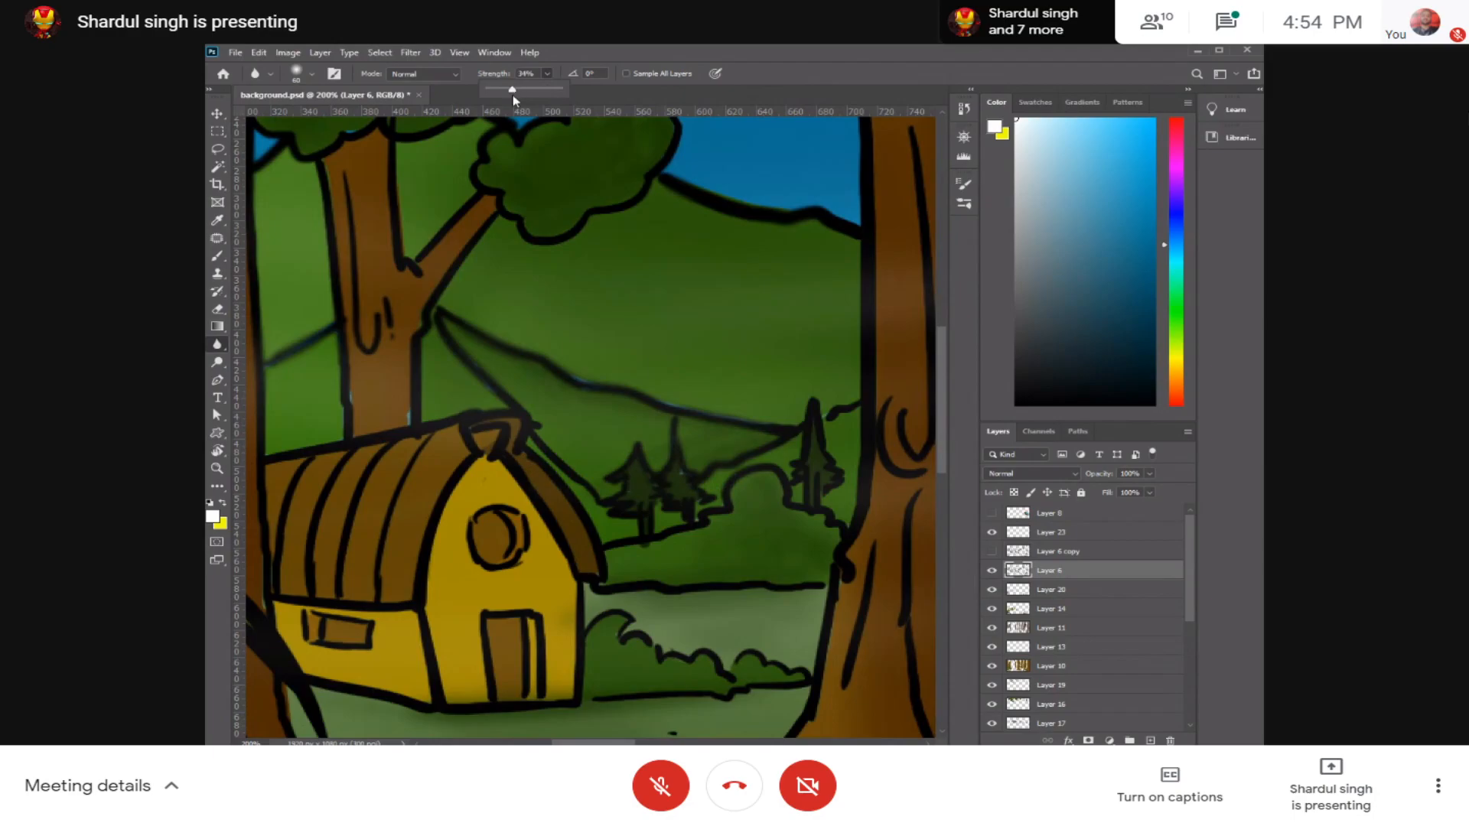
pyautogui.moveTo(608, 450)
pyautogui.mouseDown()
pyautogui.moveTo(610, 523)
pyautogui.moveTo(606, 504)
pyautogui.mouseUp()
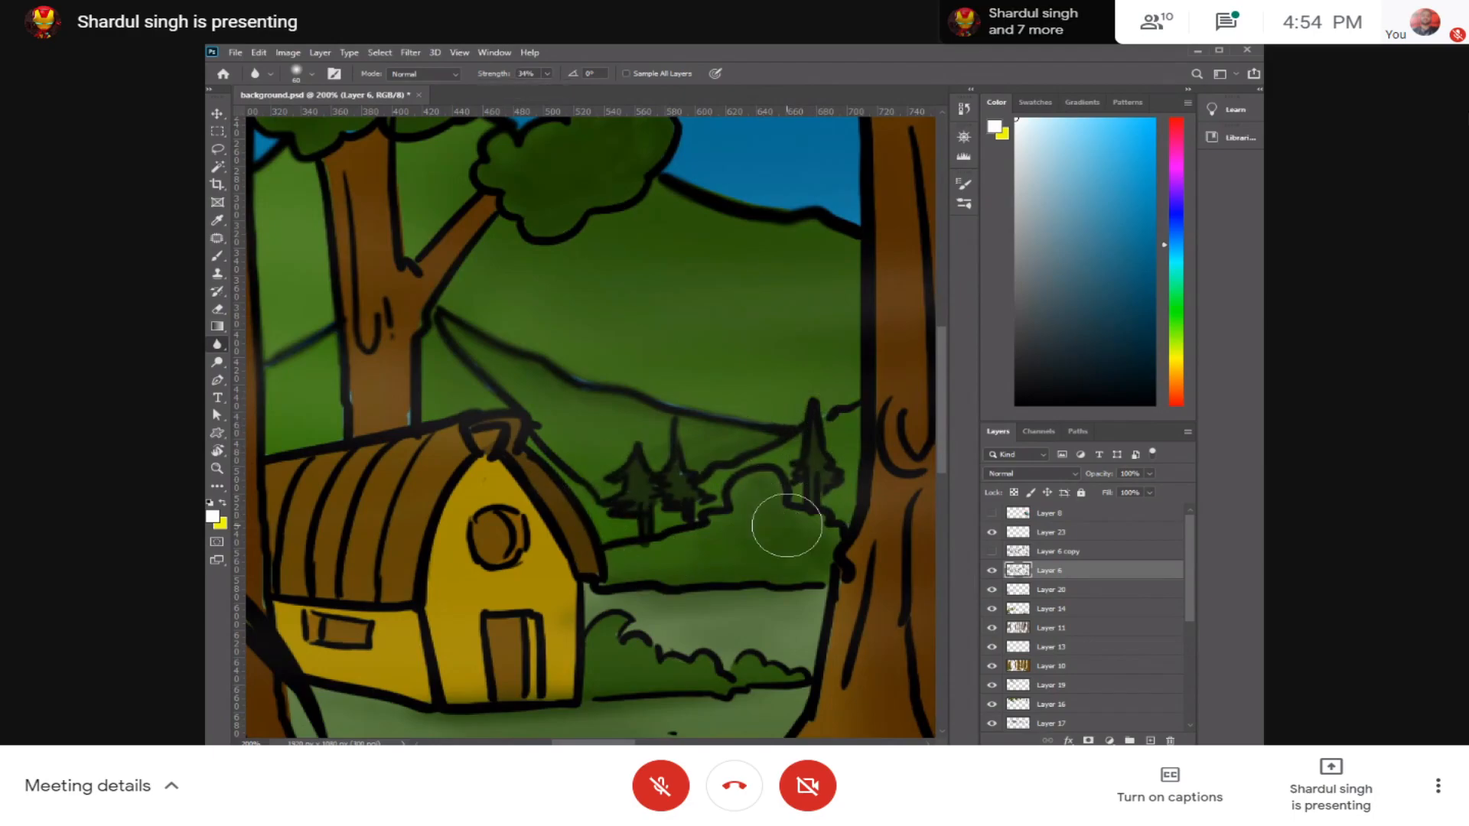
# Step: Lock Layer 6
pyautogui.hotkey('ctrl', '-')
pyautogui.hotkey('ctrl', '-')
pyautogui.hotkey('ctrl', '-')
pyautogui.hotkey('ctrl', '+')
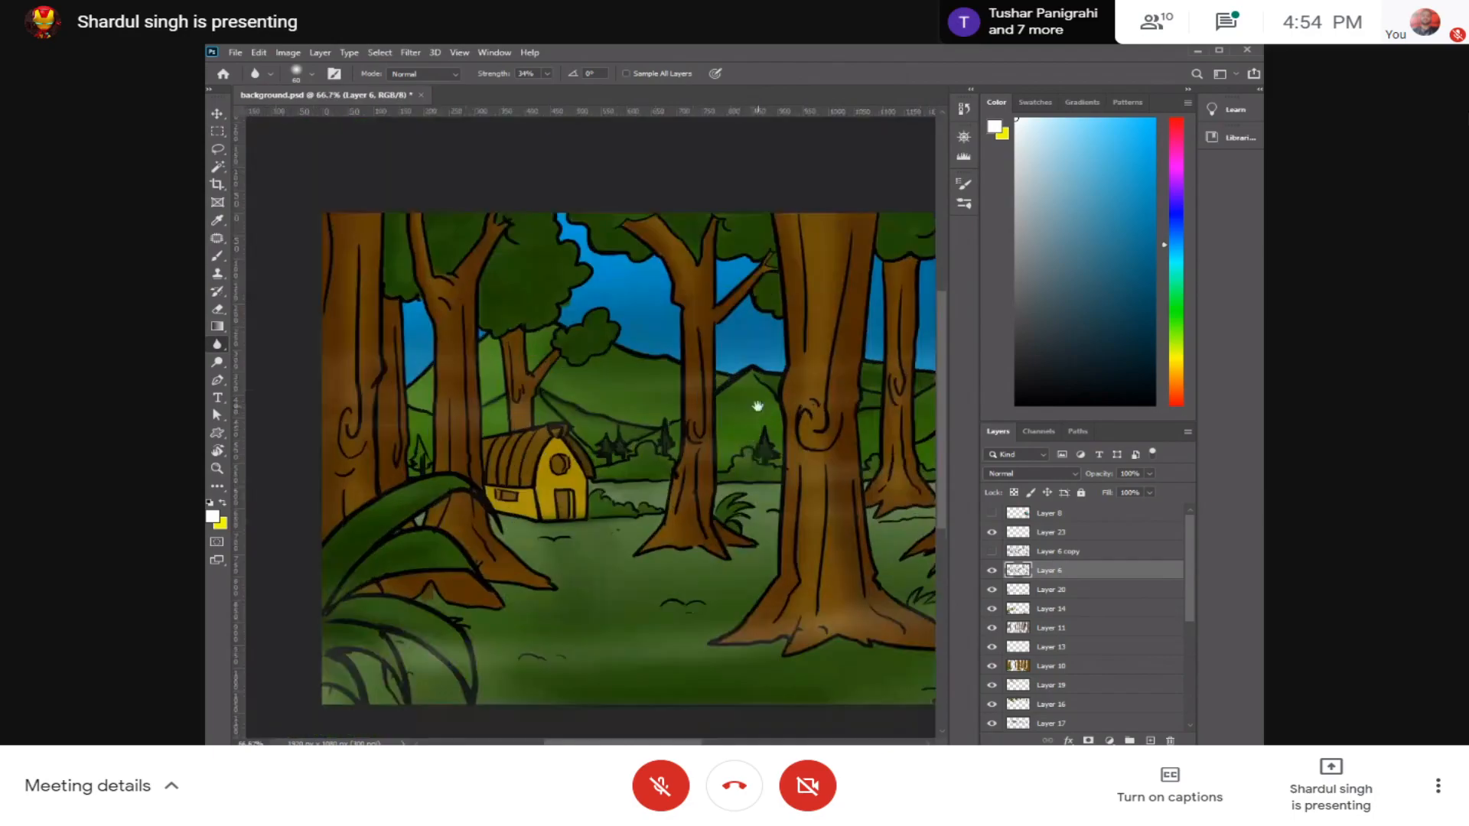
pyautogui.moveTo(758, 406); pyautogui.dragTo(700, 449)
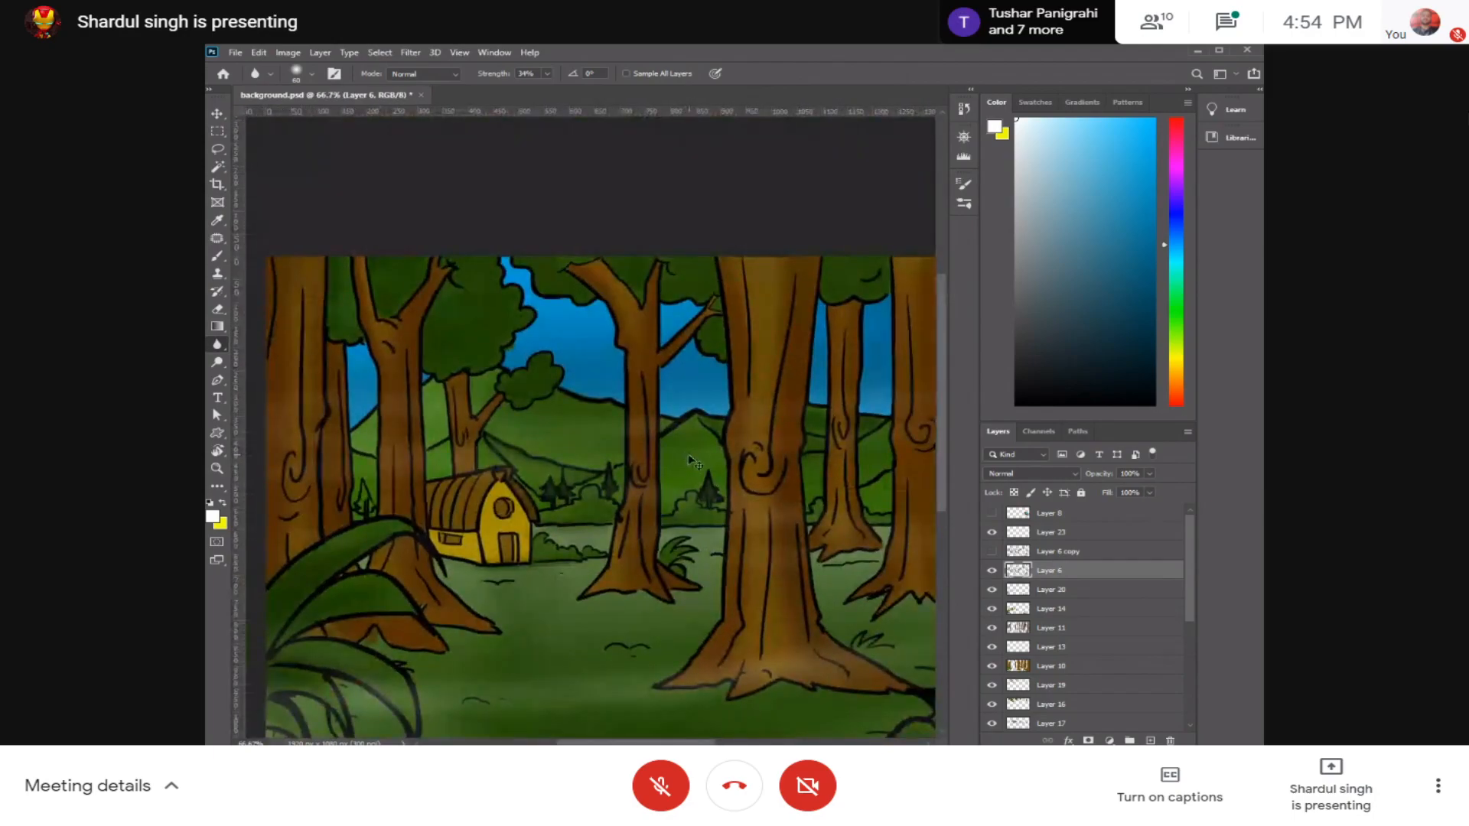
pyautogui.hotkey('ctrl', '/')
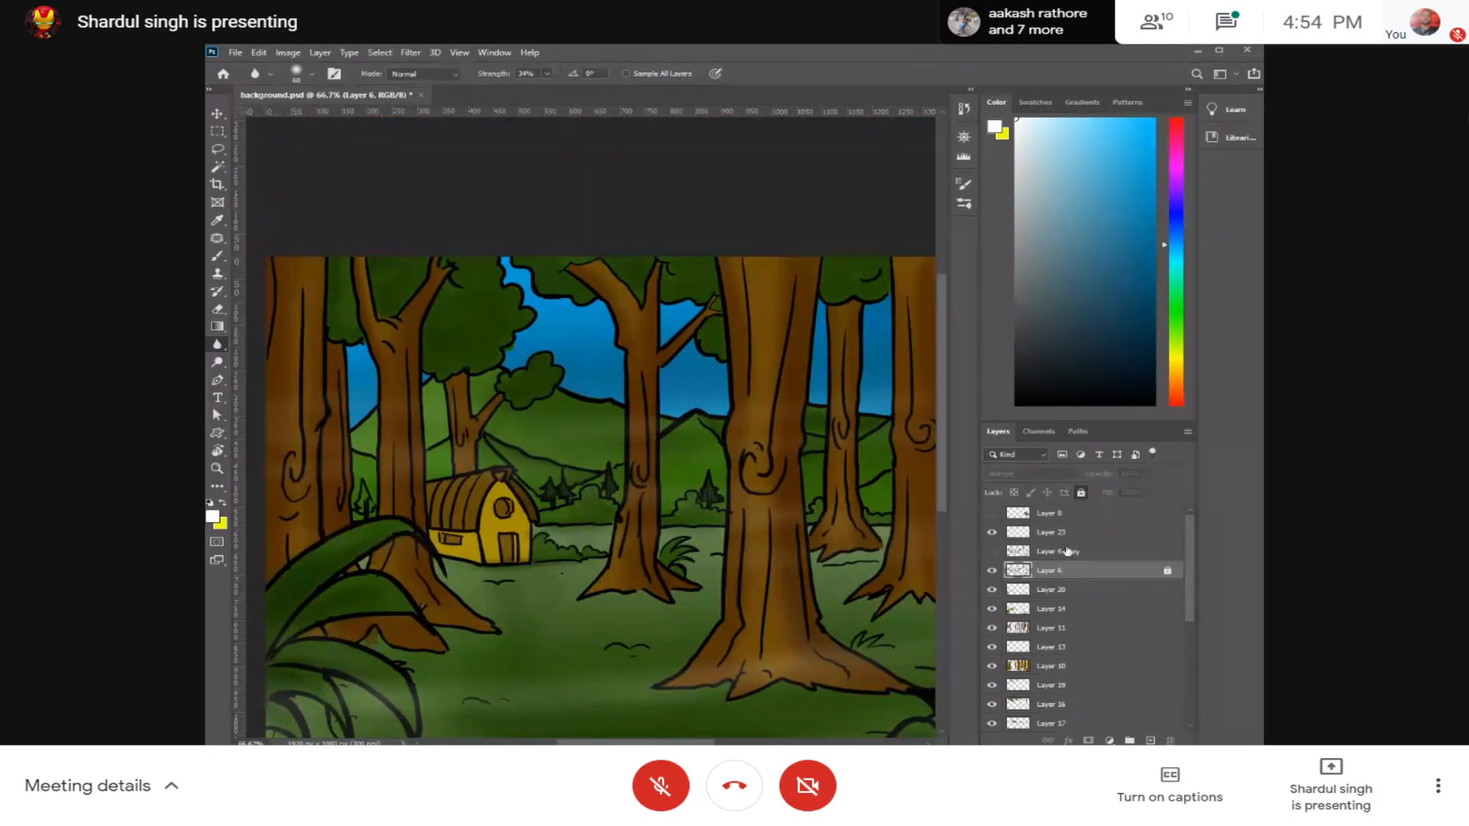
# Step: Unlock and hide Layer 6, and show Layer 6 copy in its place
pyautogui.click(1036, 557)
pyautogui.click(1155, 570)
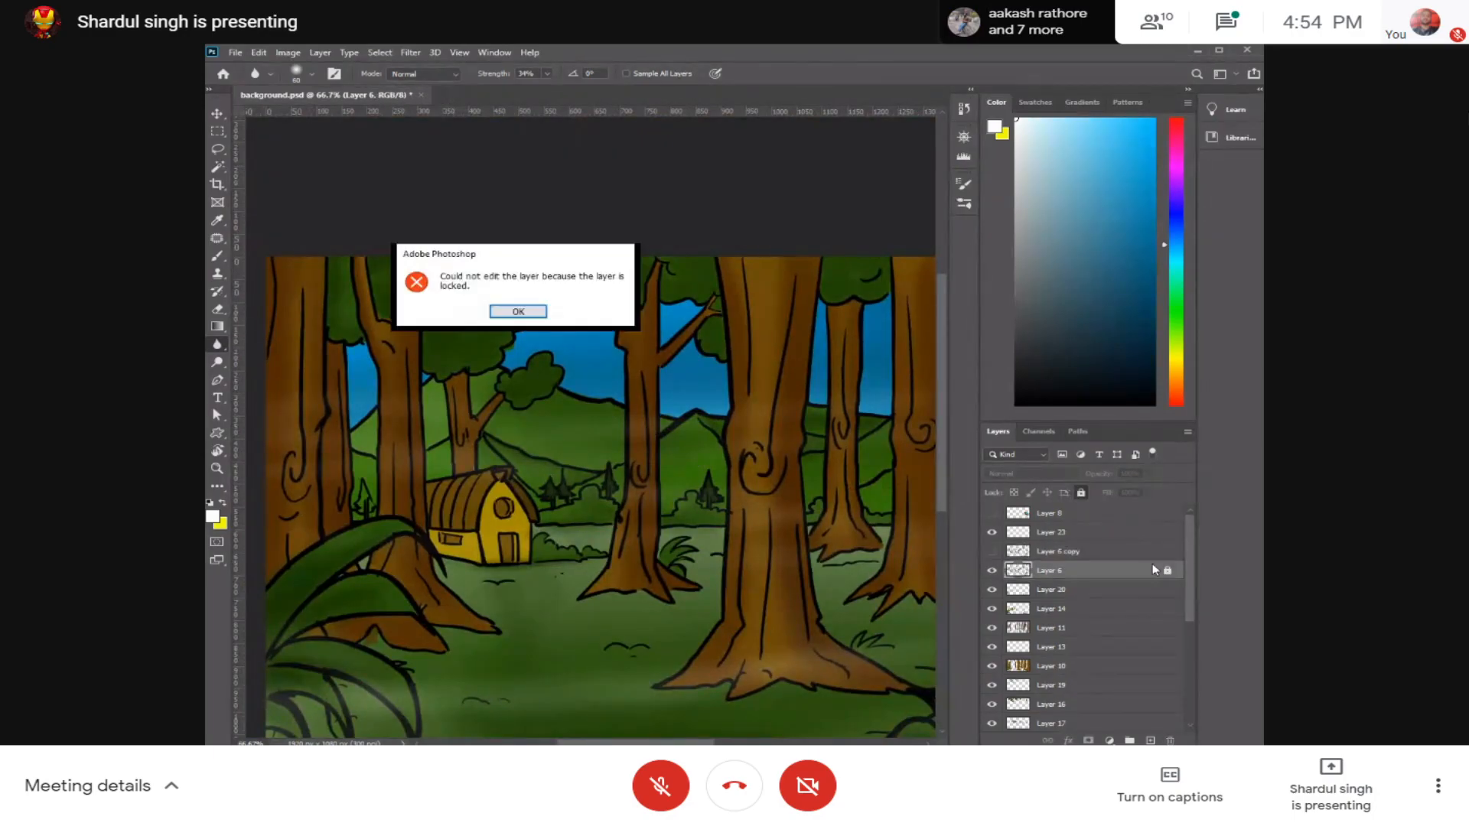
pyautogui.click(511, 315)
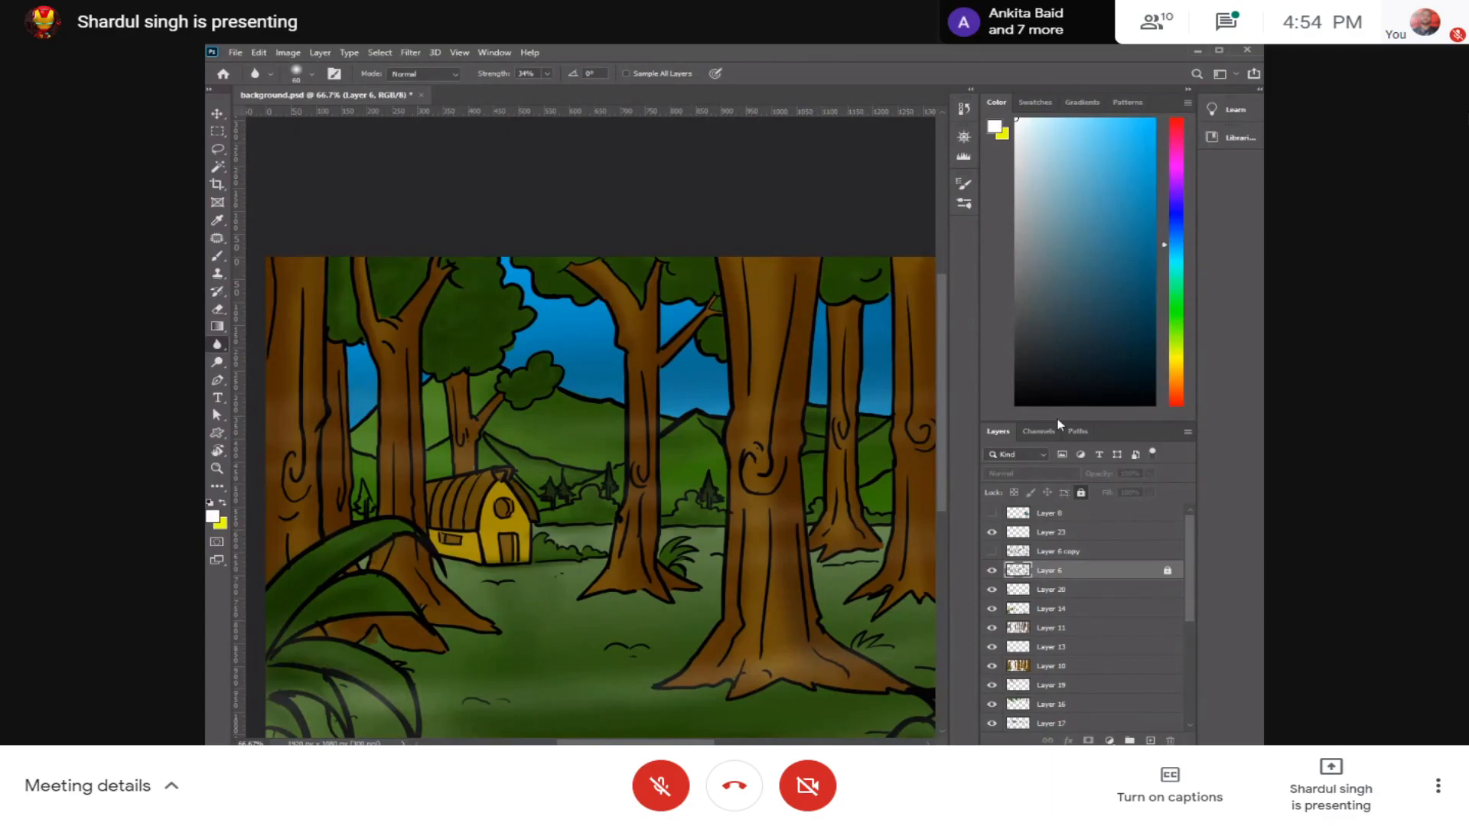
pyautogui.click(1081, 493)
pyautogui.click(992, 572)
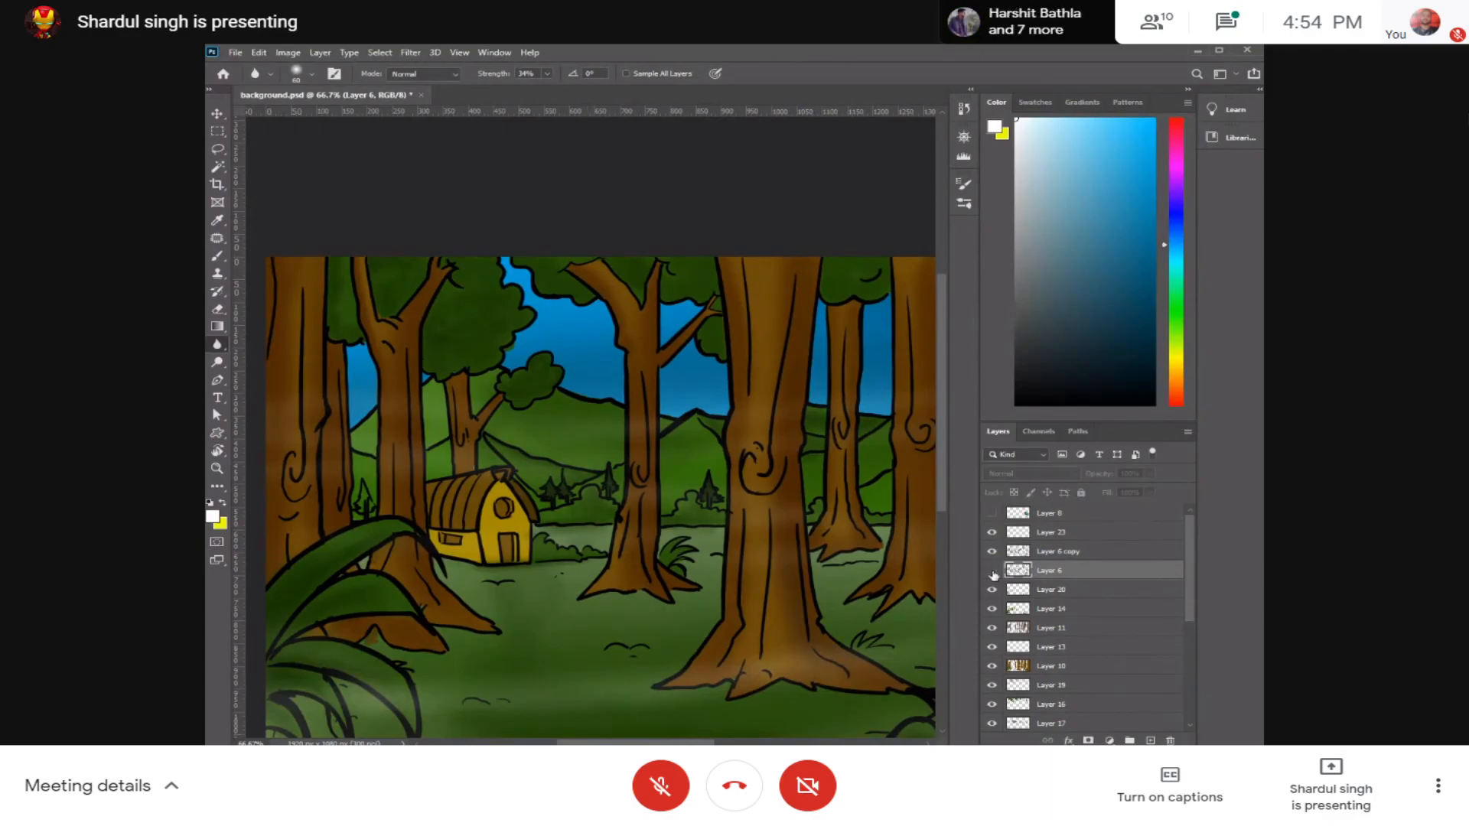
pyautogui.click(601, 396)
pyautogui.click(544, 312)
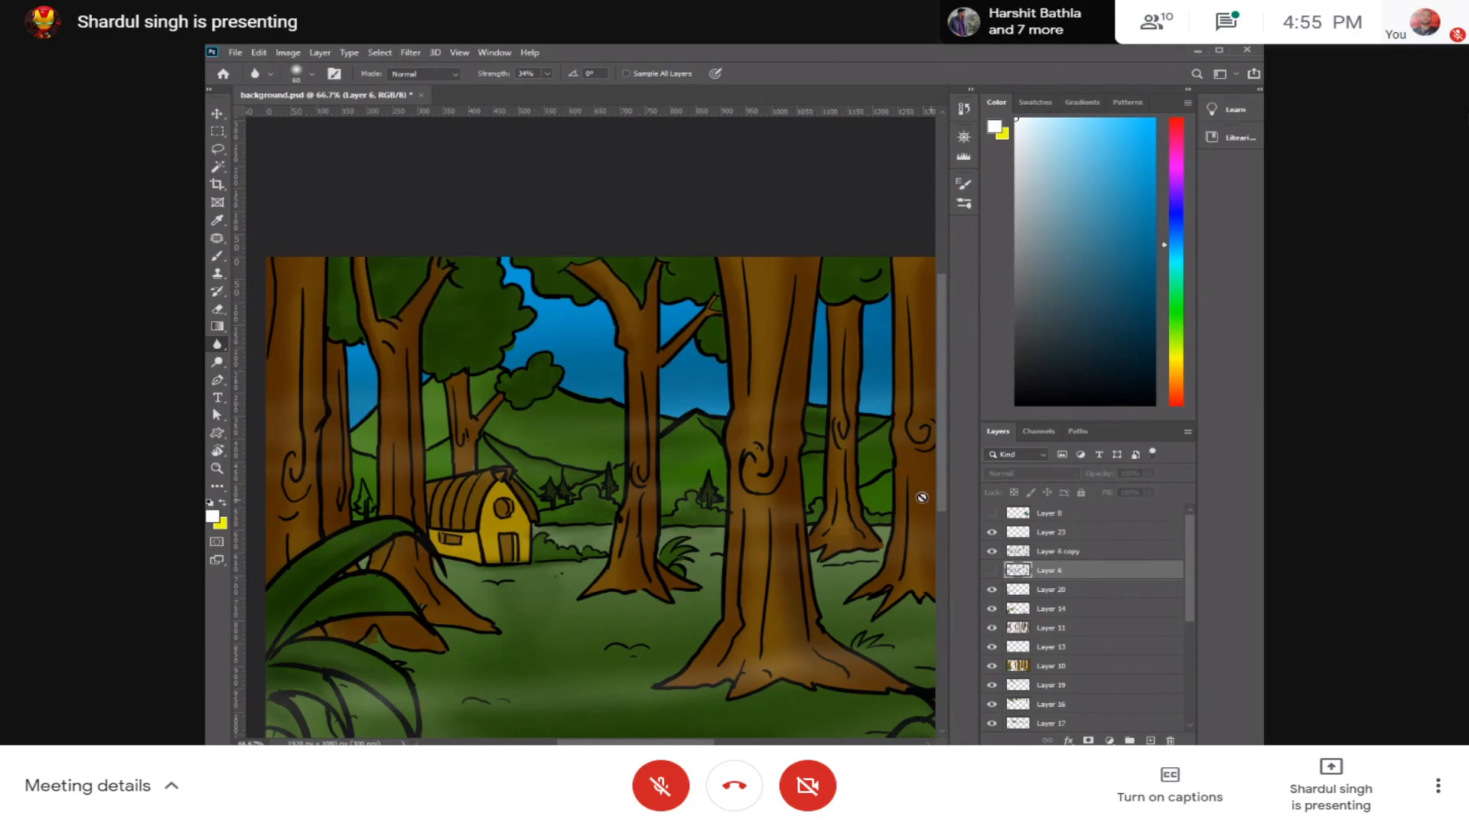
# Step: Select Layer 6 copy and soften its distant background outlines with the Blur tool at 34% strength
pyautogui.click(1065, 552)
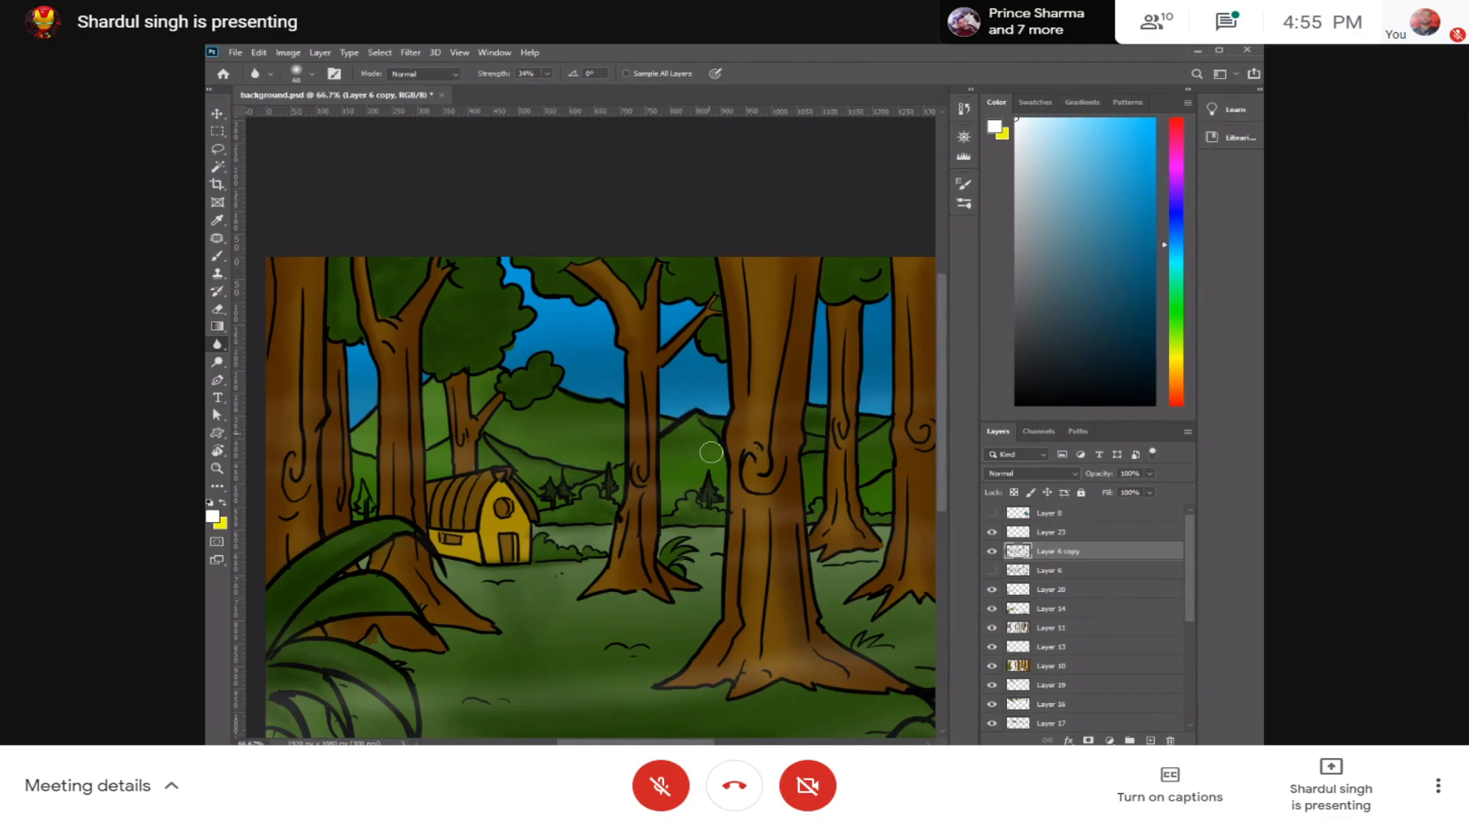
pyautogui.moveTo(724, 444); pyautogui.dragTo(620, 447)
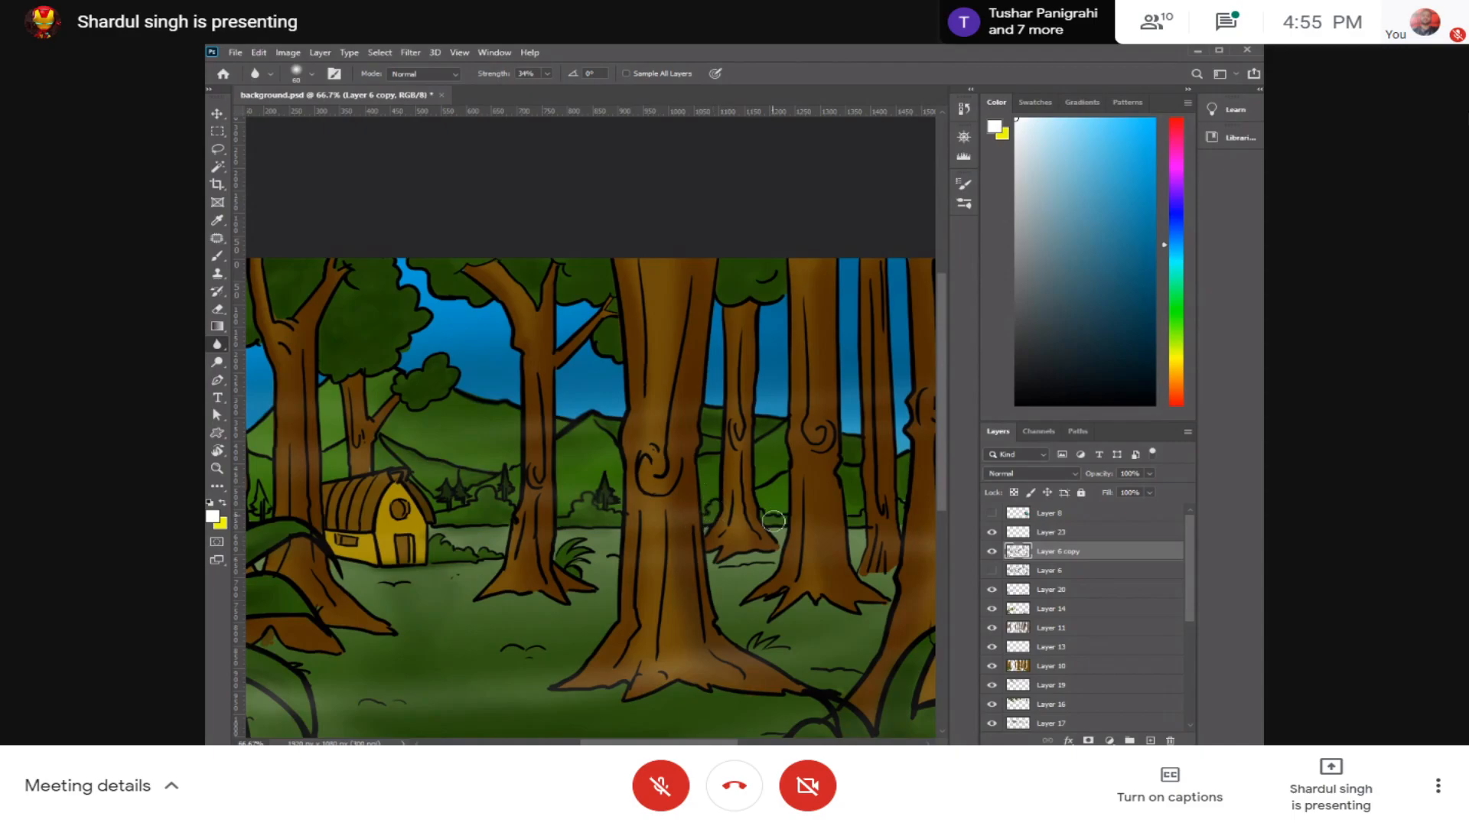
pyautogui.hotkey('ctrl', '-')
pyautogui.hotkey('ctrl', '-')
pyautogui.hotkey('ctrl', '-')
pyautogui.hotkey('ctrl', '+')
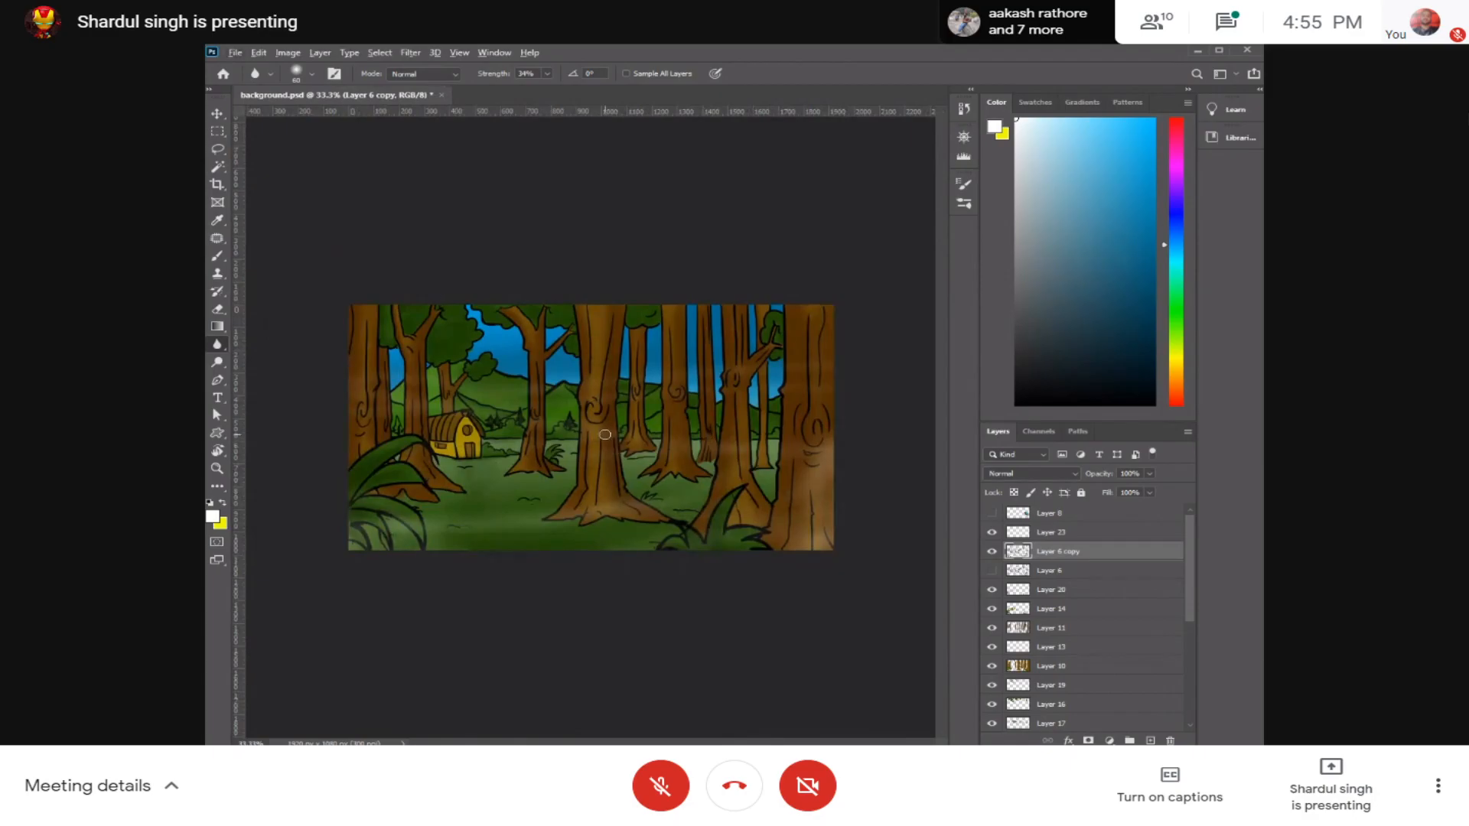
pyautogui.hotkey('ctrl', '+')
pyautogui.hotkey('ctrl', '+')
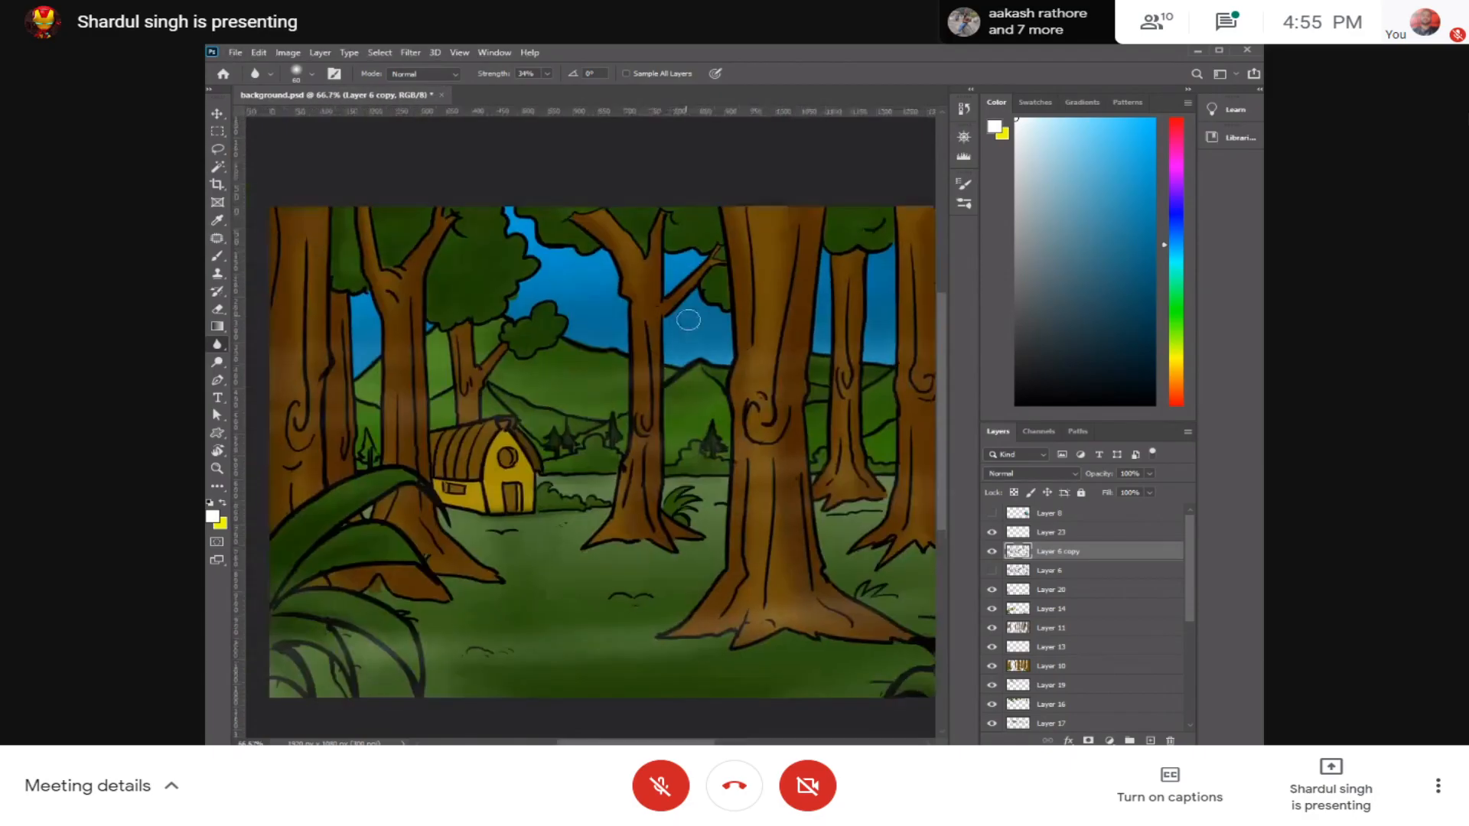
# Step: Switch to a much smaller brush and add a new layer directly above Layer 6 copy
pyautogui.press('b')
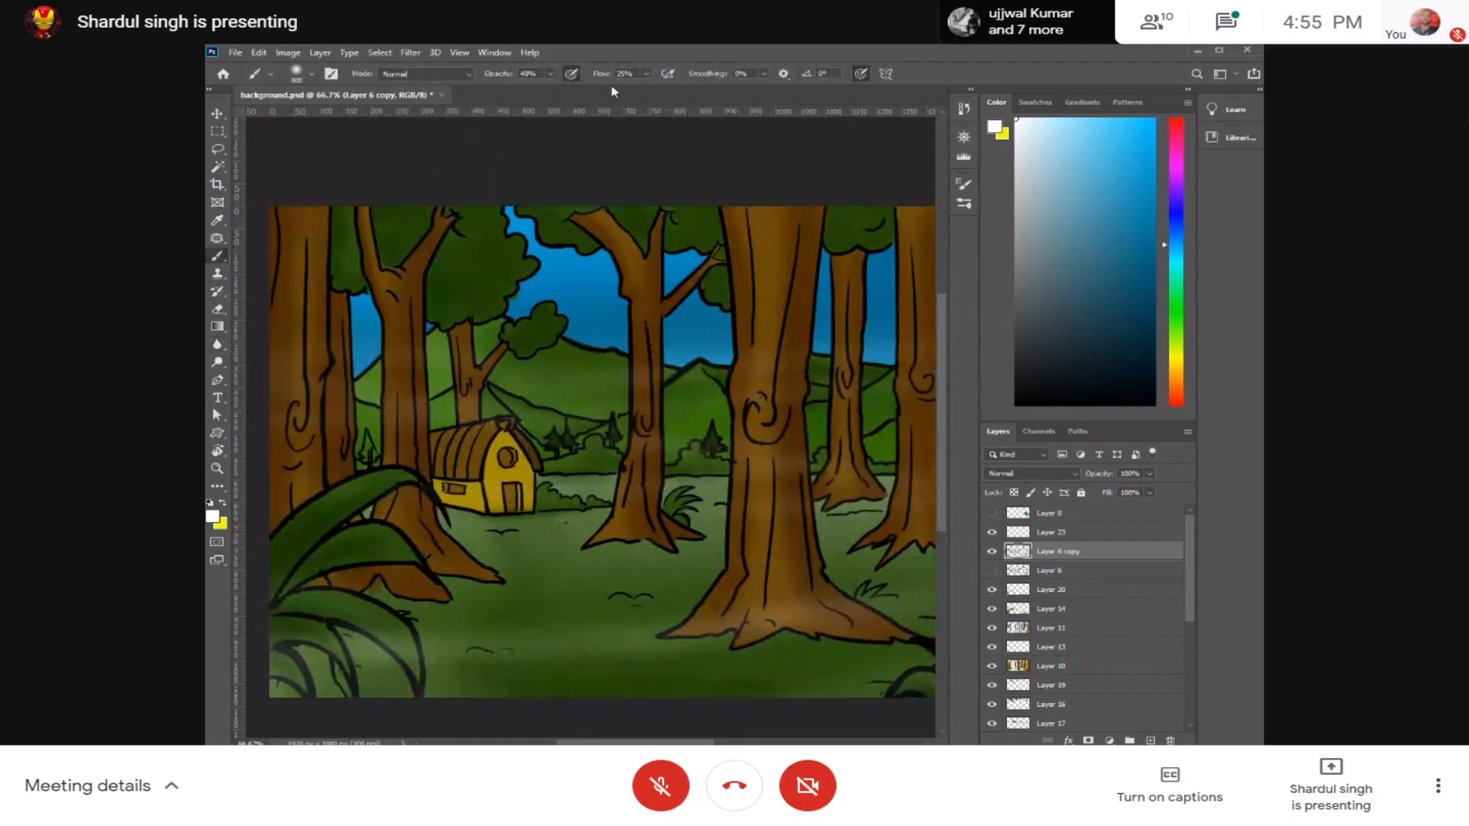
pyautogui.press('[')
pyautogui.press('[')
pyautogui.press('[')
pyautogui.press('[')
pyautogui.press('[')
pyautogui.press('[')
pyautogui.press('[')
pyautogui.press('[')
pyautogui.press('[')
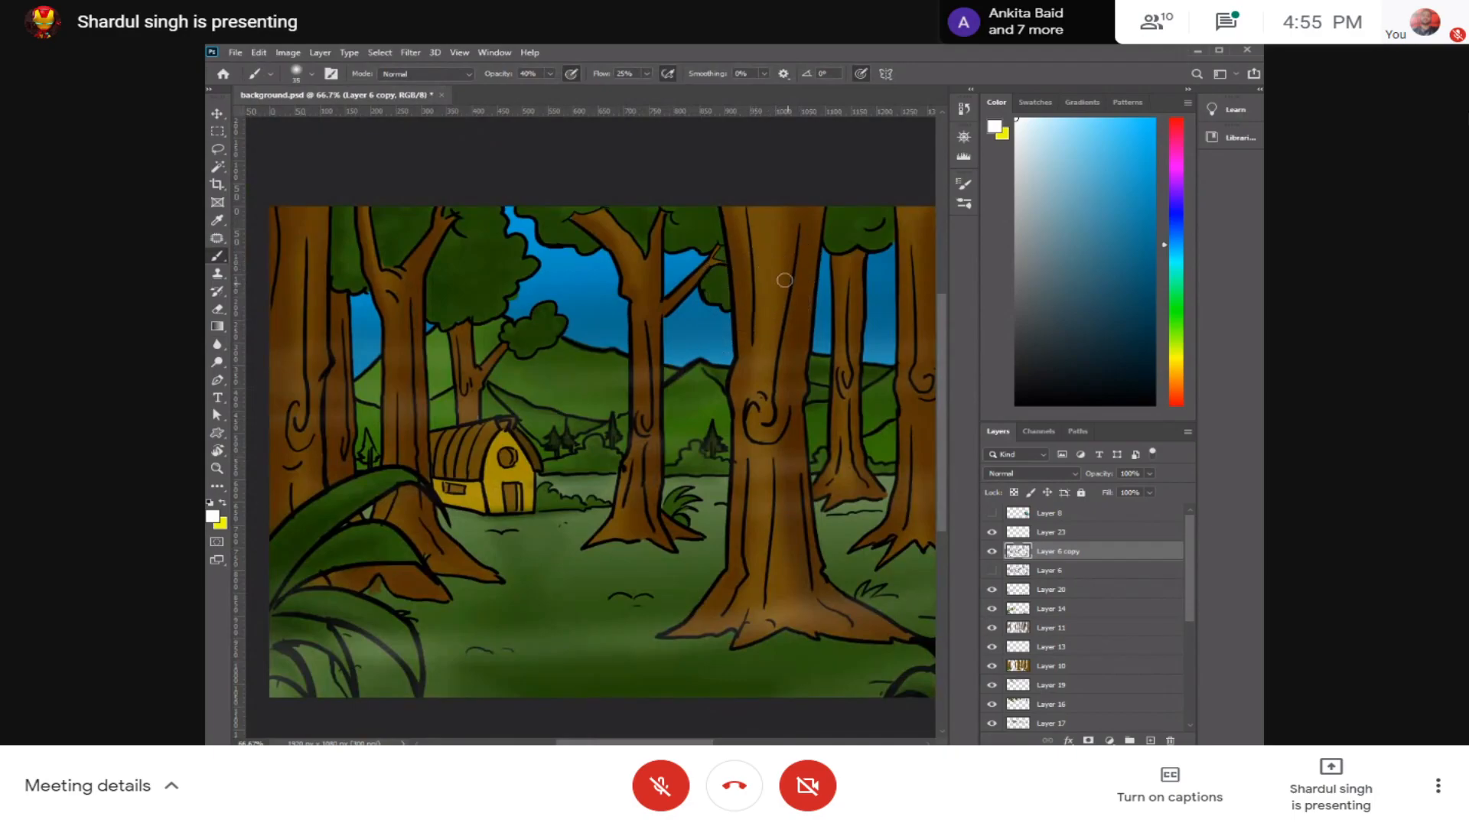
pyautogui.press('[')
pyautogui.click(1025, 533)
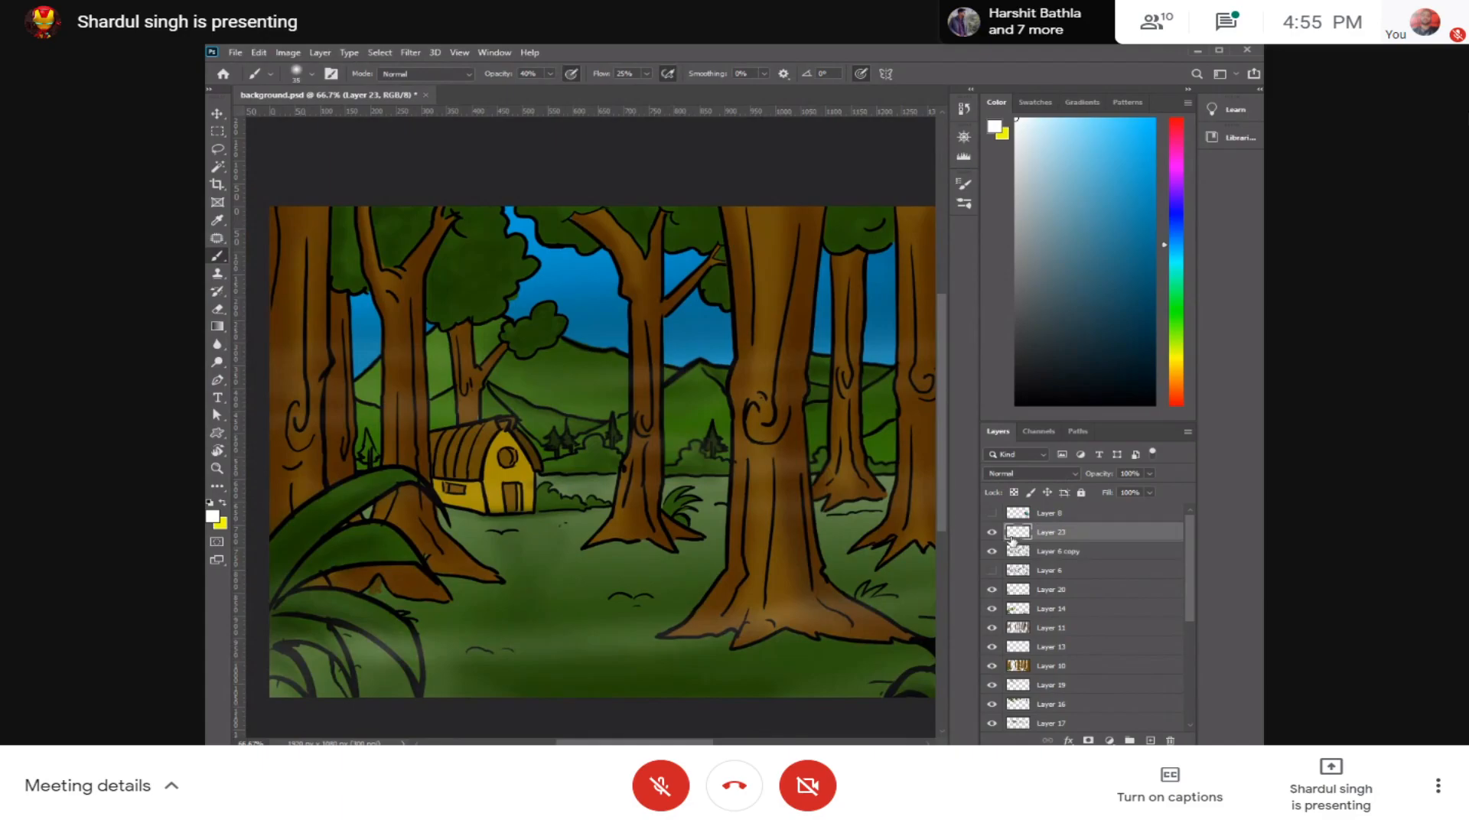
pyautogui.click(1067, 554)
pyautogui.hotkey('ctrl', 'shift', 'n')
pyautogui.press('Return')
# Step: Sample the trunk's brown, brighten it to orange and paint soft highlights down the large middle trunk and its neighbour
pyautogui.keyDown('alt'); pyautogui.click(769, 296); pyautogui.keyUp('alt')
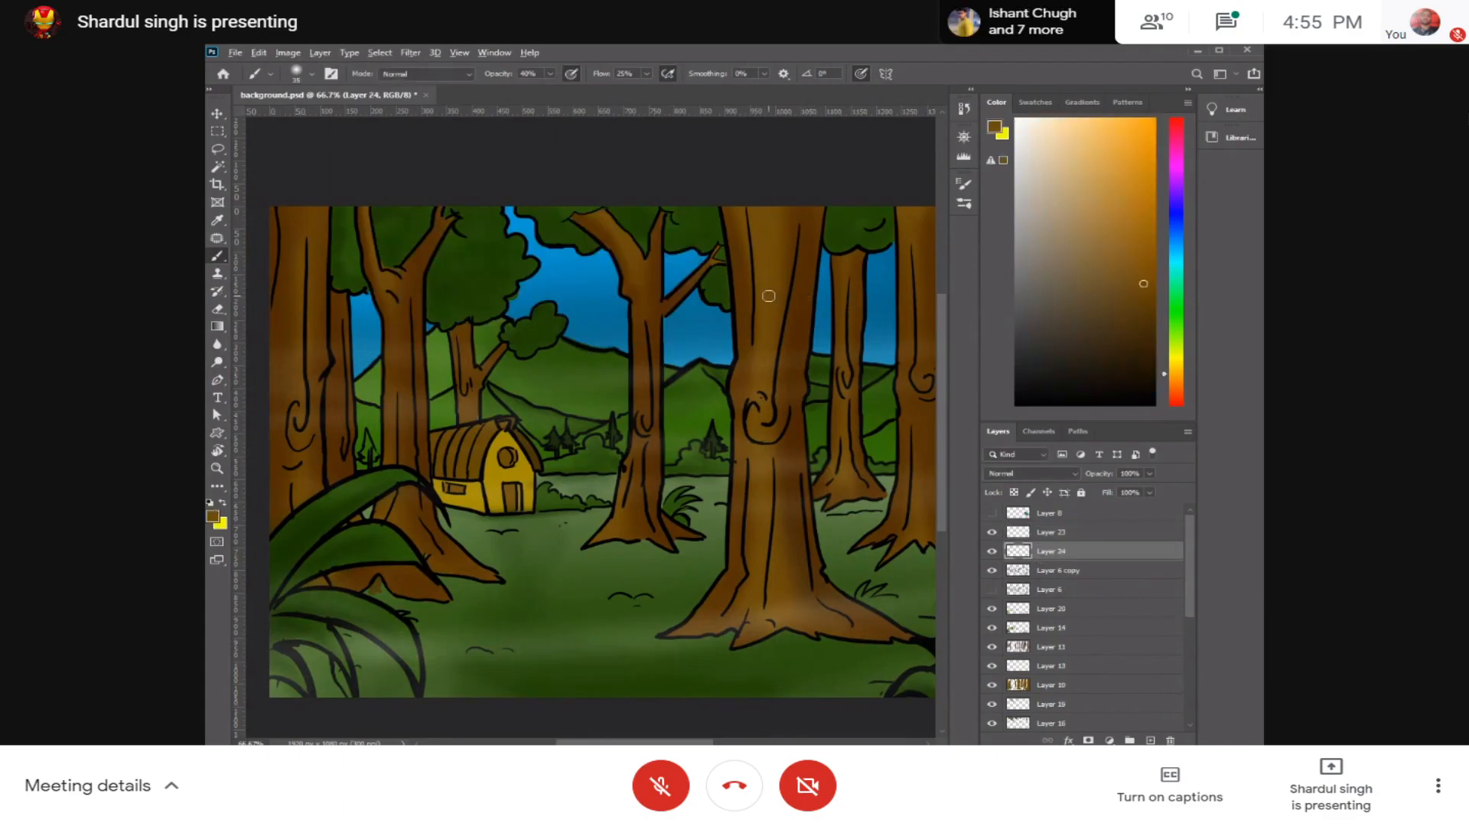
pyautogui.click(1151, 194)
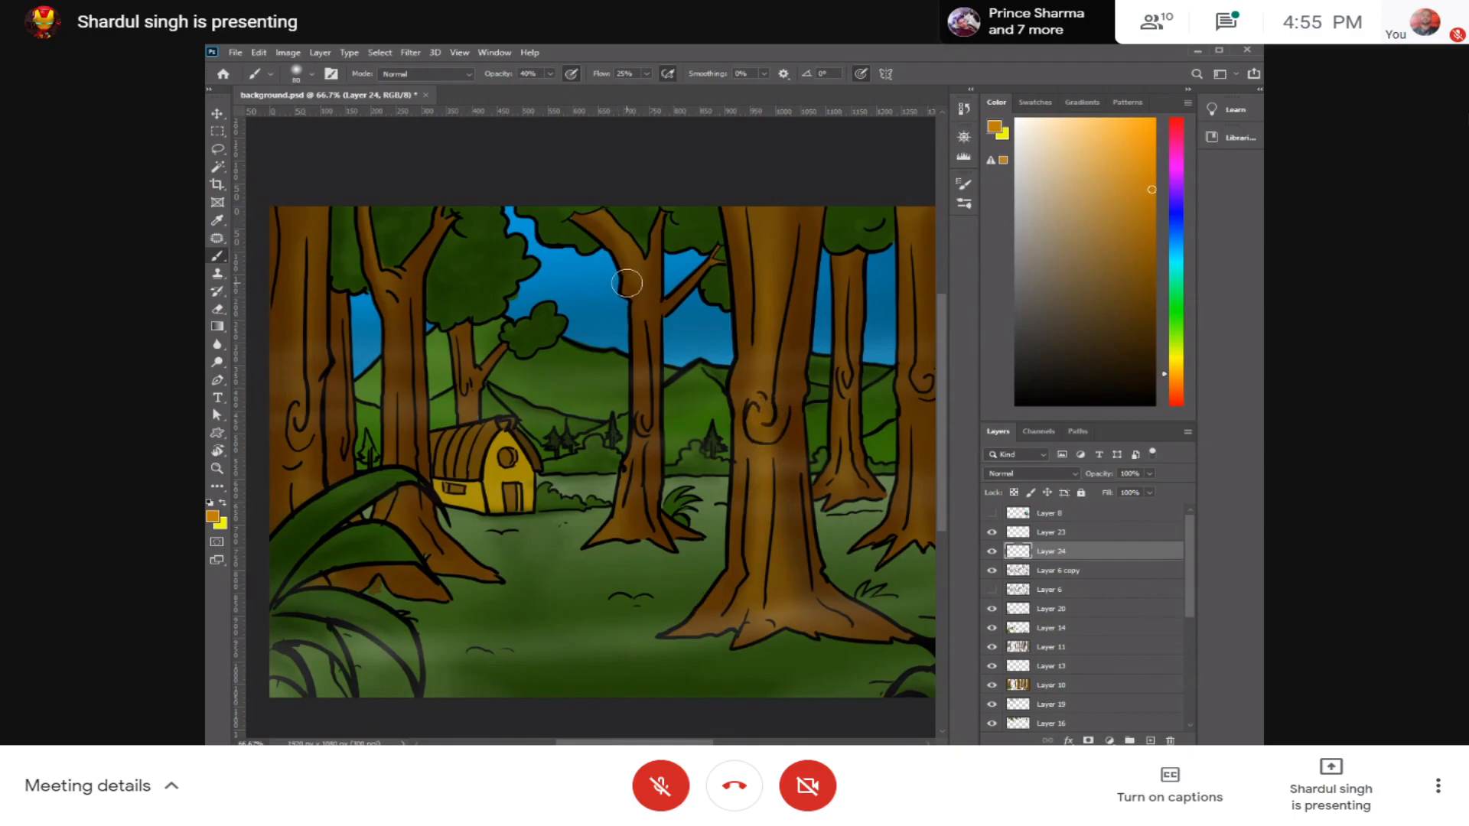
pyautogui.click(299, 73)
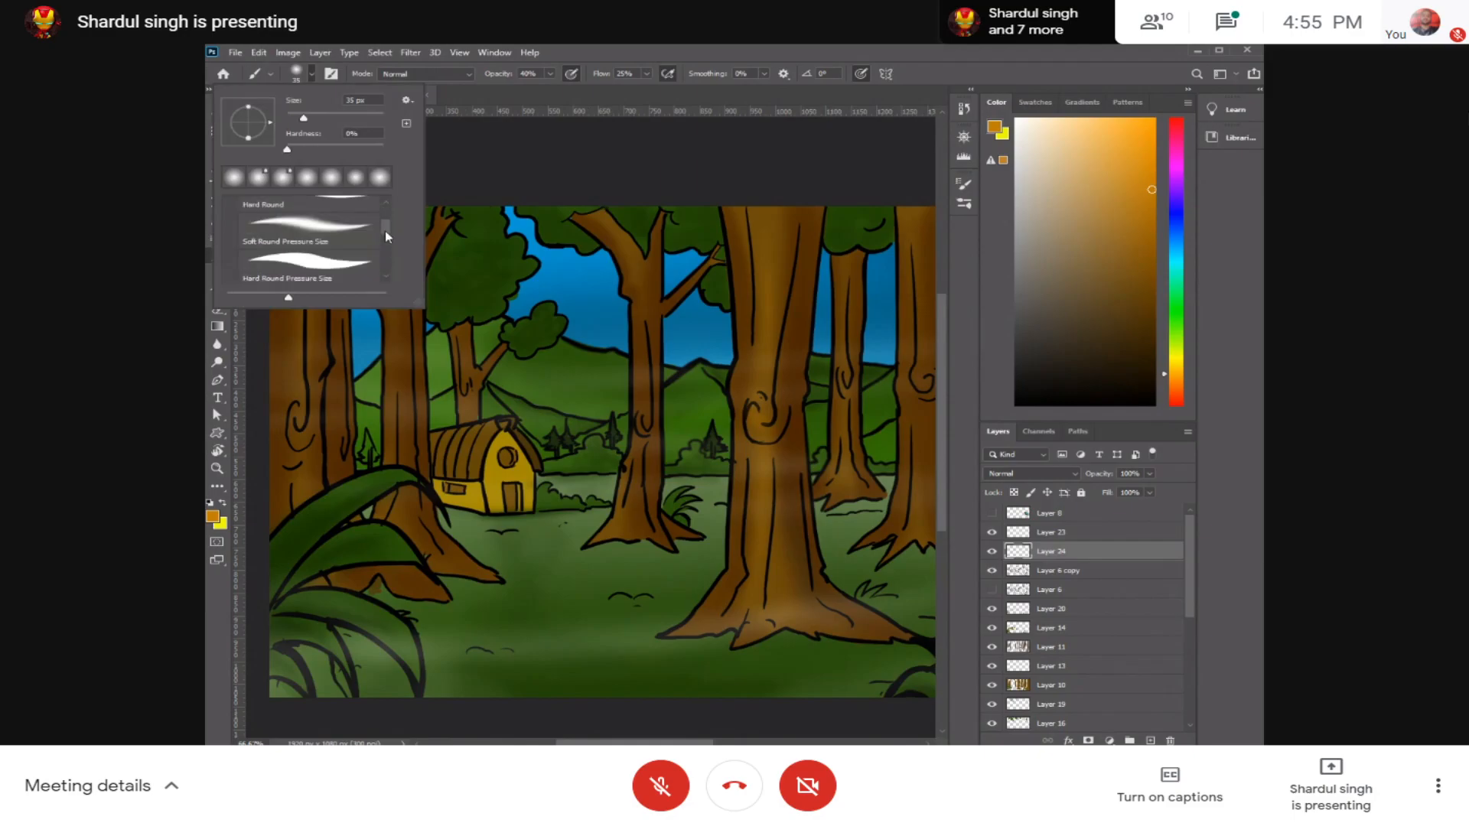
pyautogui.click(598, 220)
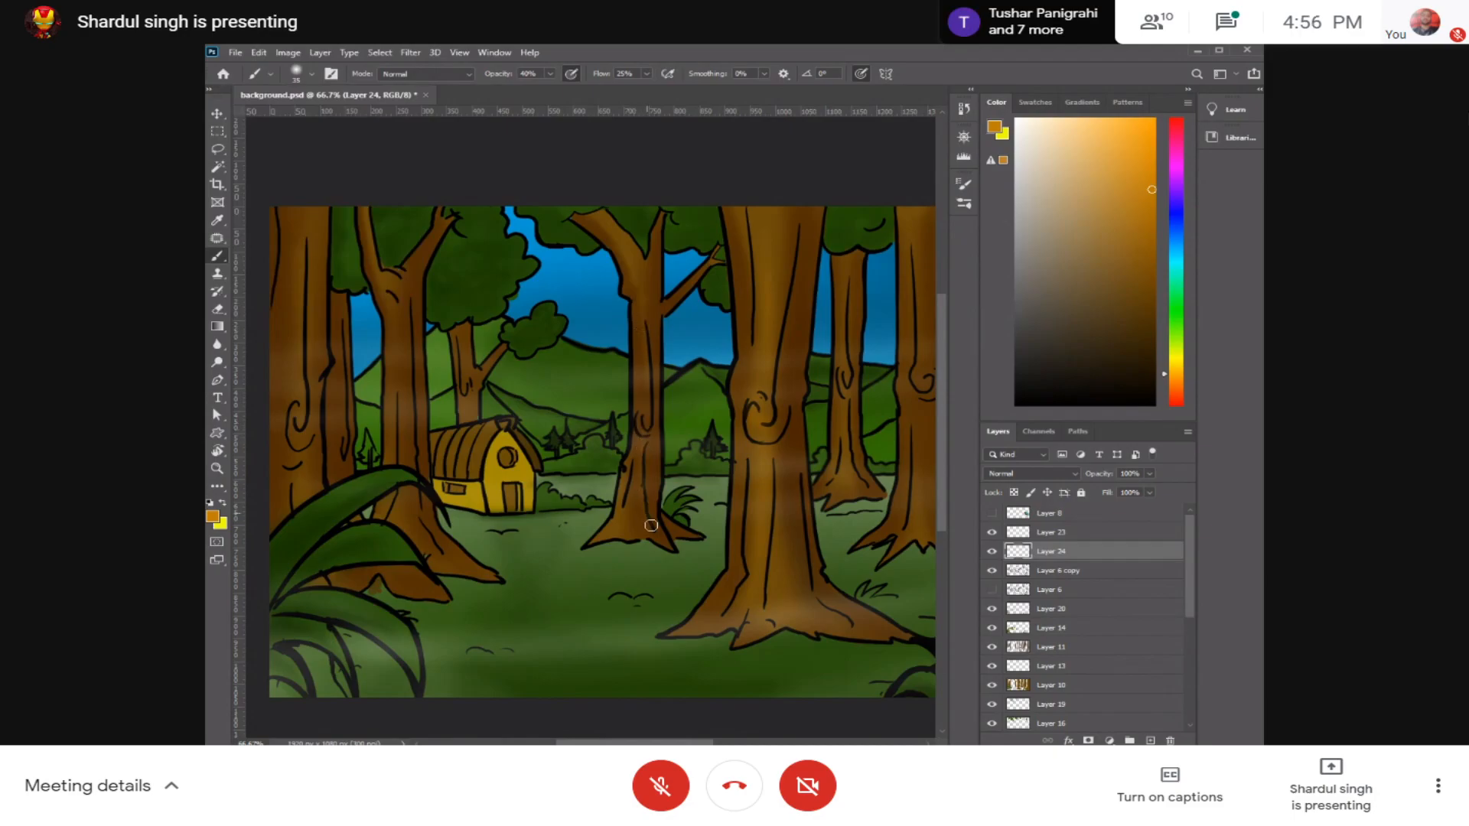
# Step: Enlarge the brush slightly and paint soft orange highlights on the tall trunks beside the hut and along the scene's left edge
pyautogui.press(']')
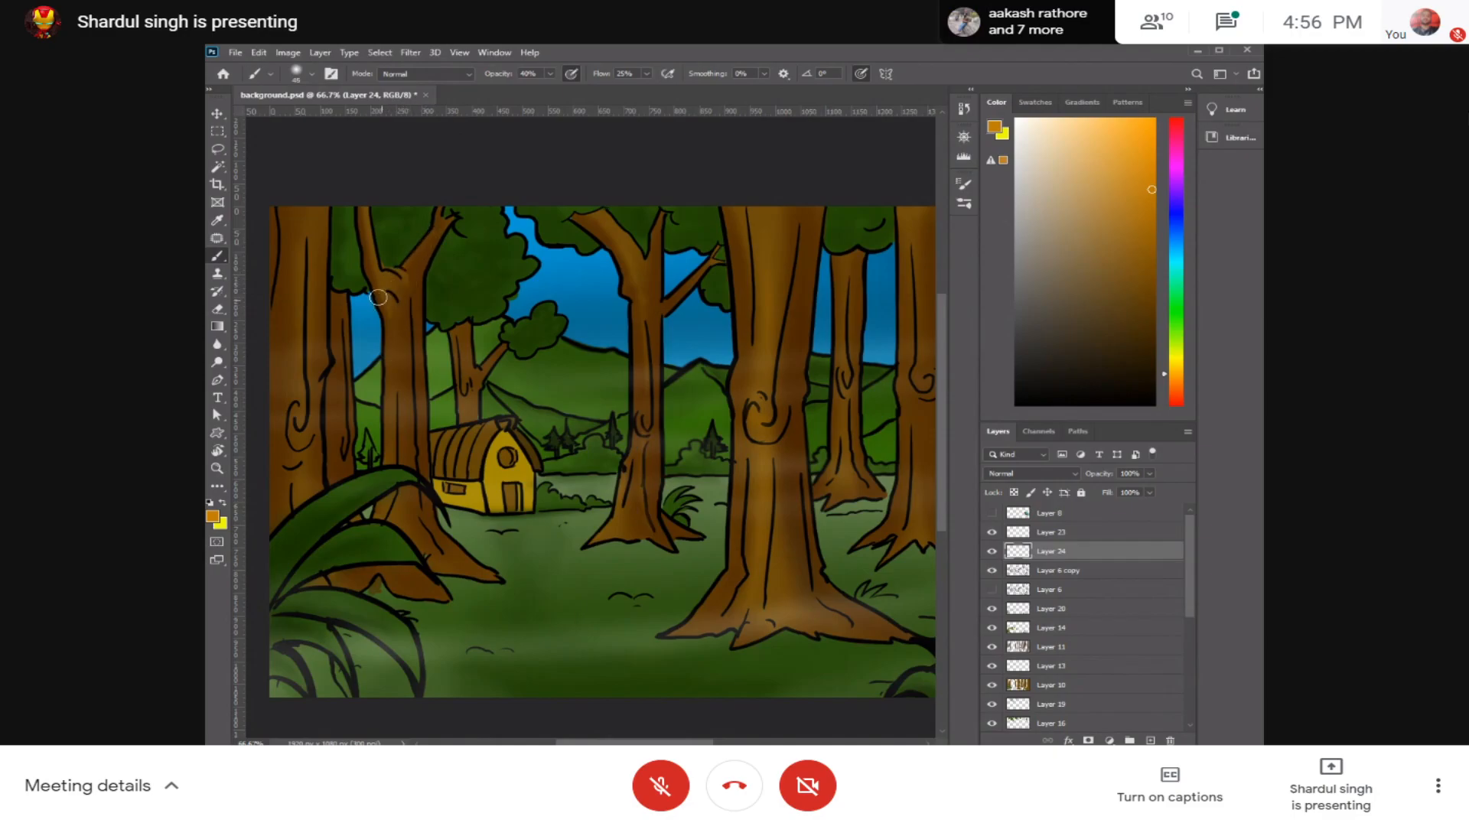
pyautogui.moveTo(414, 407)
pyautogui.mouseDown()
pyautogui.moveTo(432, 335)
pyautogui.moveTo(450, 335)
pyautogui.mouseUp()
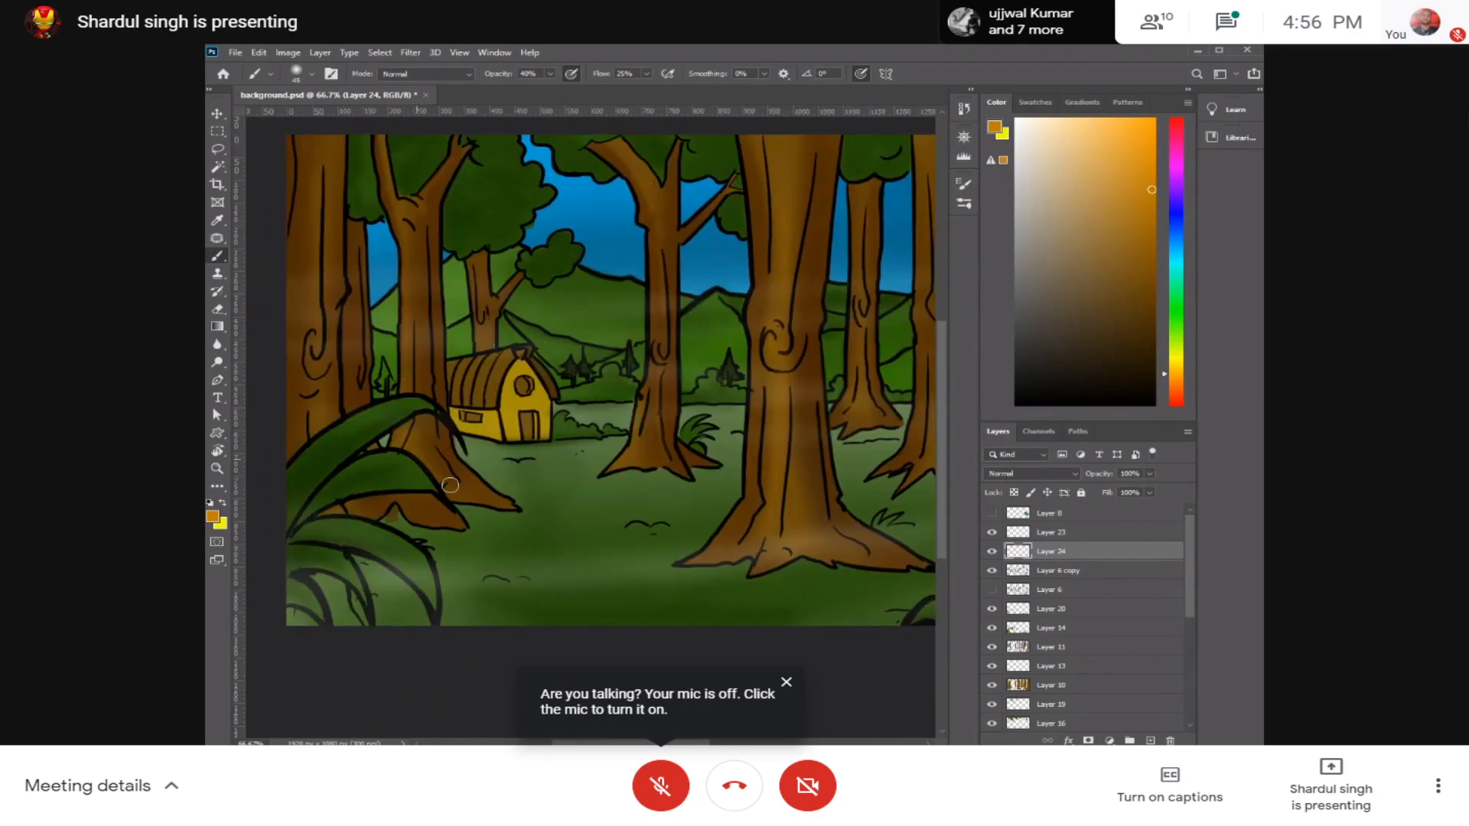
pyautogui.moveTo(384, 308); pyautogui.dragTo(514, 339)
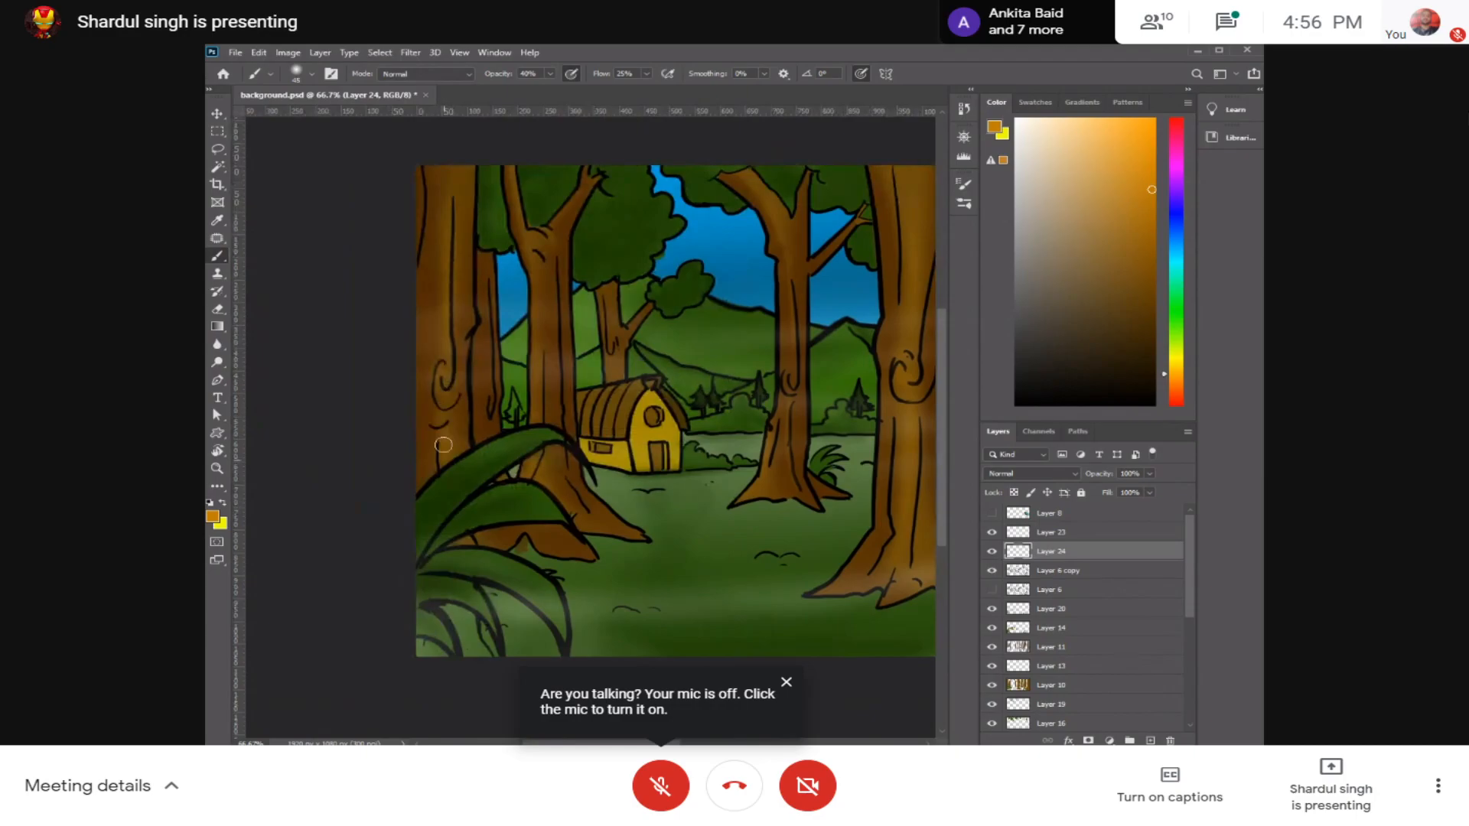
pyautogui.hscroll(10, 443, 444)
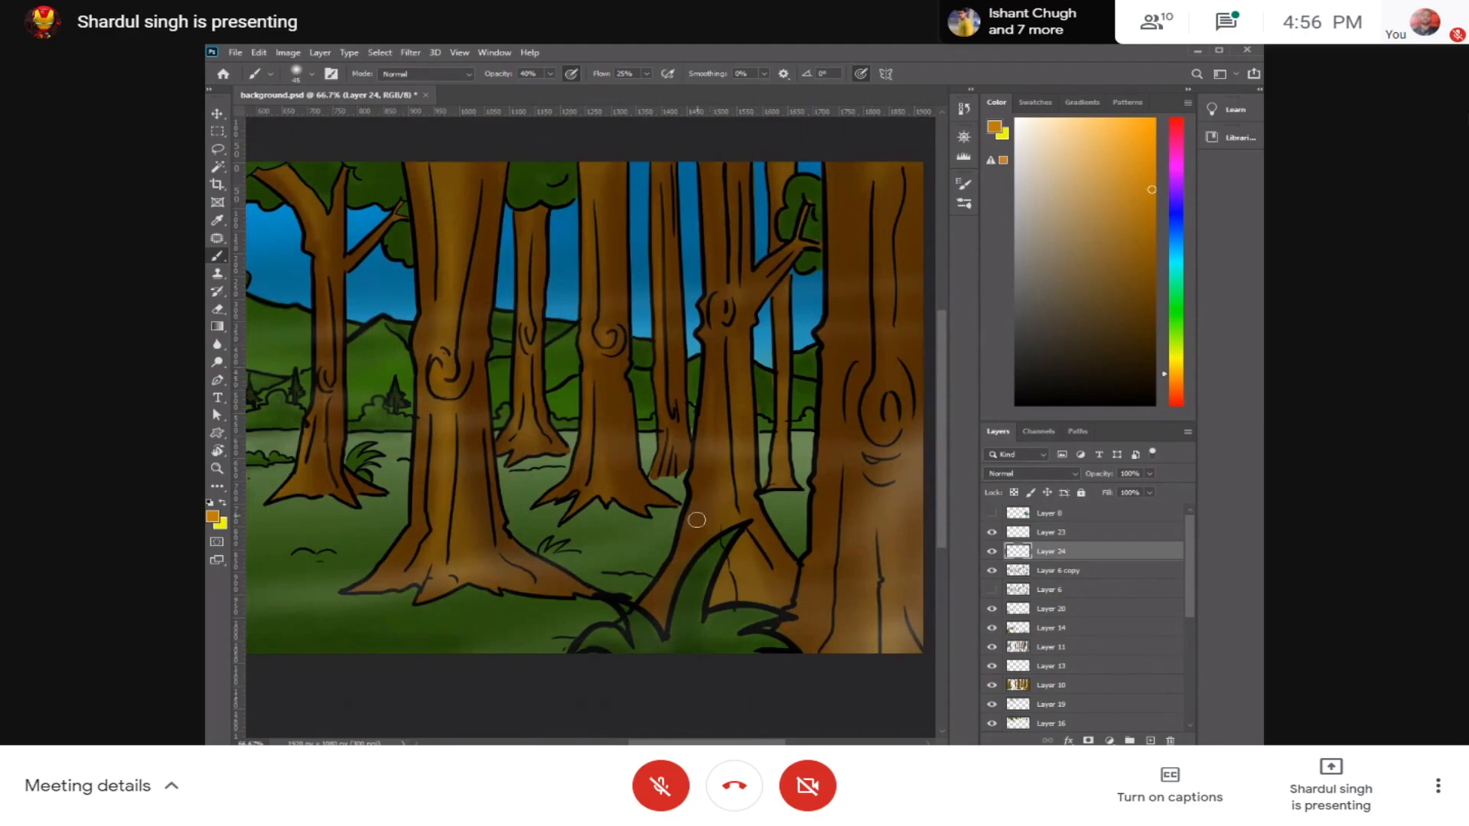
# Step: Paint soft orange highlights on the trunks in the scene's right half, enlarging the brush for the big foreground trunk
pyautogui.moveTo(737, 457); pyautogui.dragTo(705, 379)
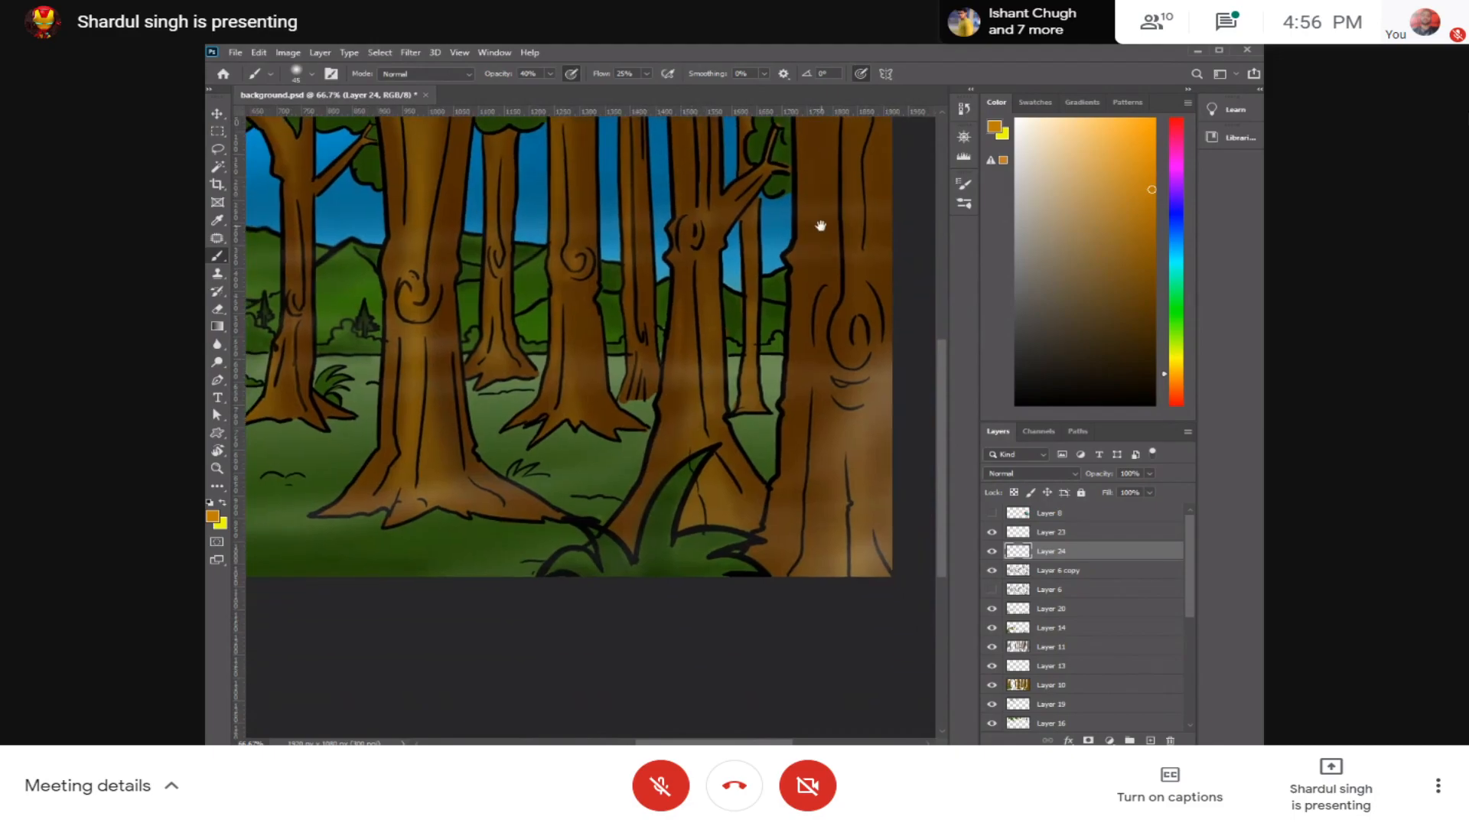
pyautogui.moveTo(820, 226); pyautogui.dragTo(792, 297)
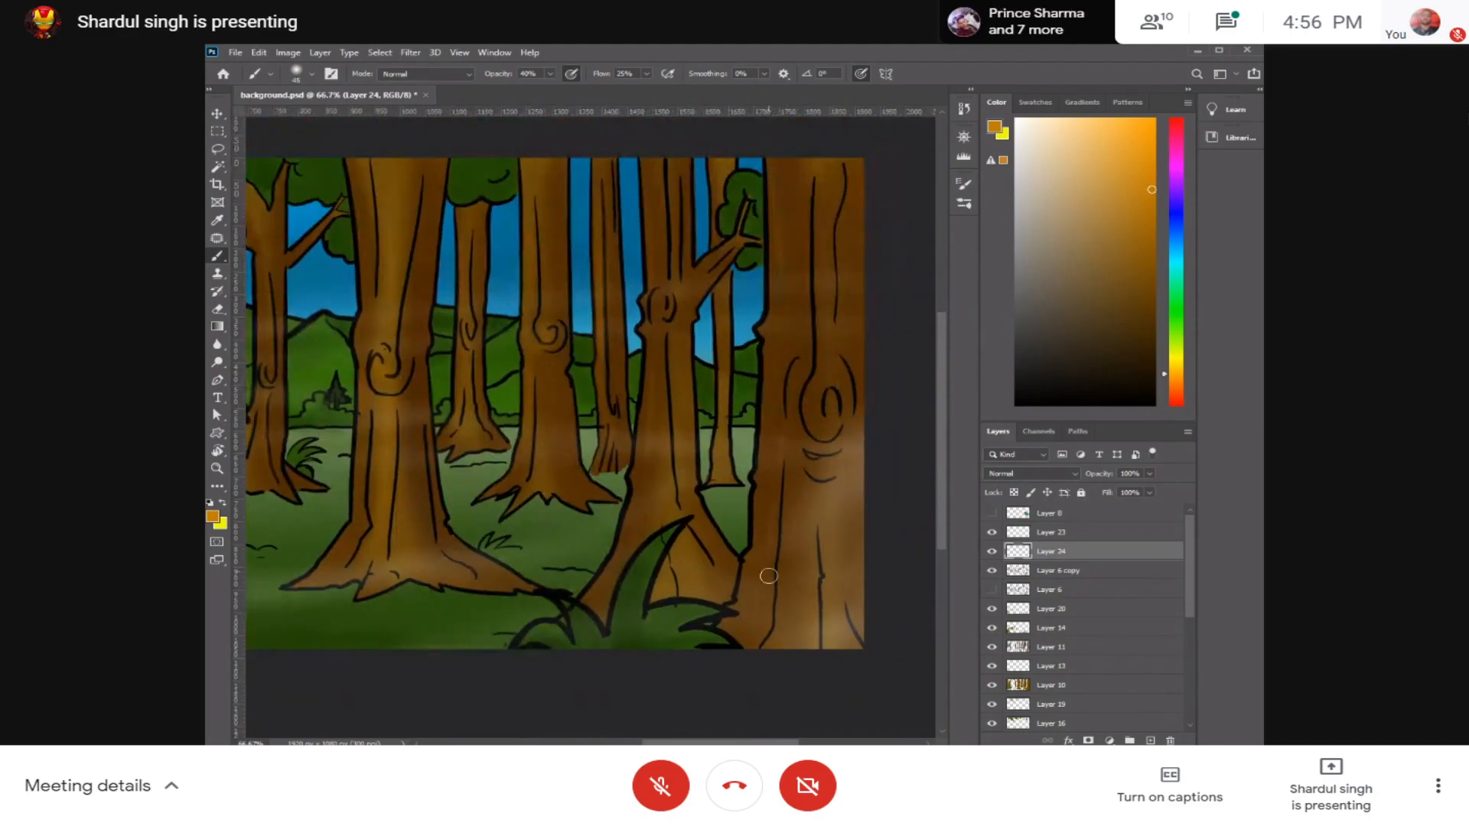
pyautogui.moveTo(547, 427); pyautogui.dragTo(690, 395)
pyautogui.moveTo(873, 395); pyautogui.dragTo(669, 385)
pyautogui.press(']')
pyautogui.press(']')
pyautogui.press(']')
pyautogui.press(']')
pyautogui.moveTo(681, 568)
pyautogui.mouseDown()
pyautogui.moveTo(698, 598)
pyautogui.moveTo(732, 591)
pyautogui.moveTo(725, 548)
pyautogui.moveTo(734, 508)
pyautogui.mouseUp()
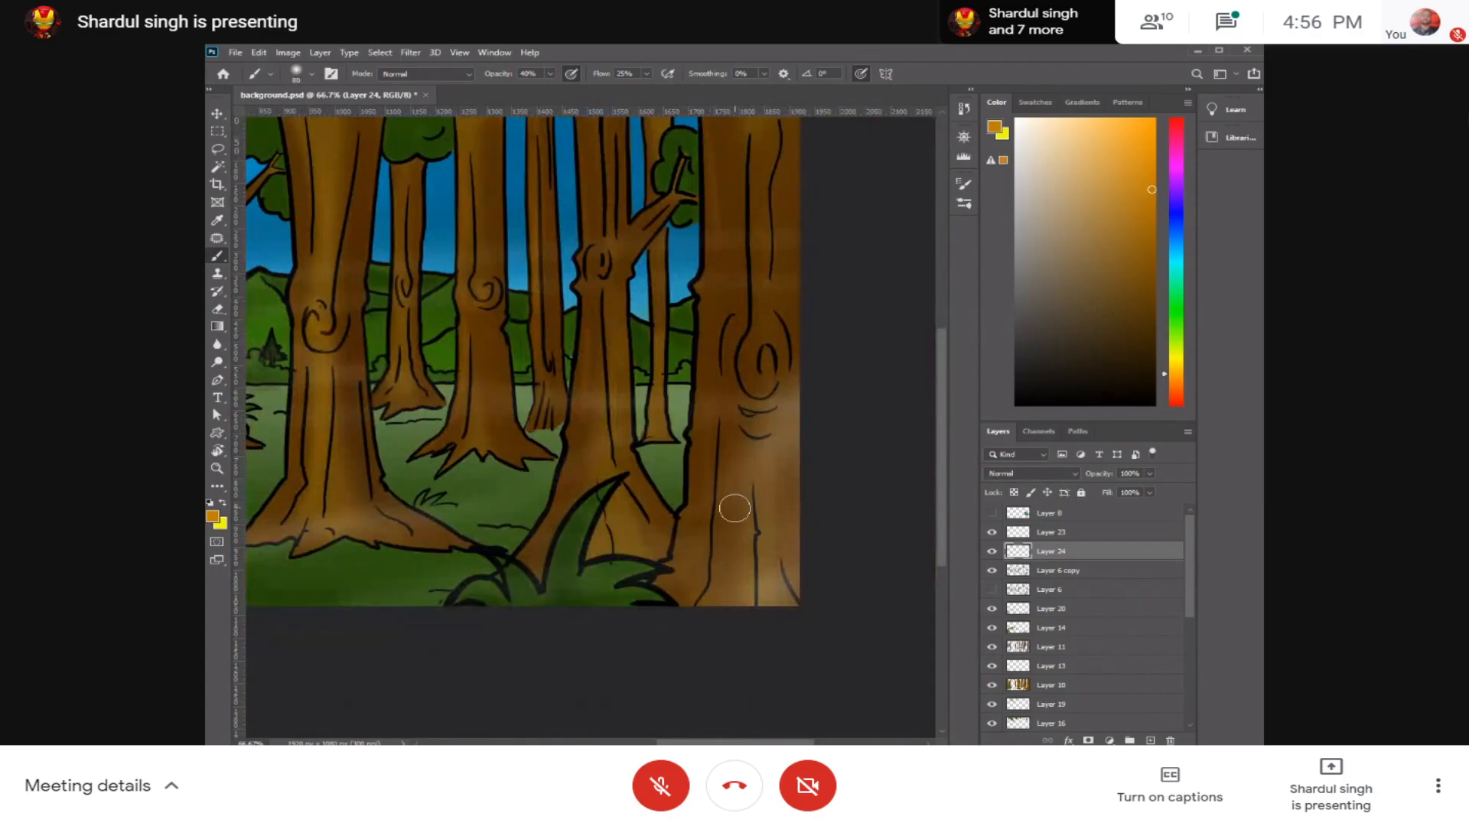
pyautogui.hotkey('ctrl', '-')
pyautogui.hotkey('ctrl', '-')
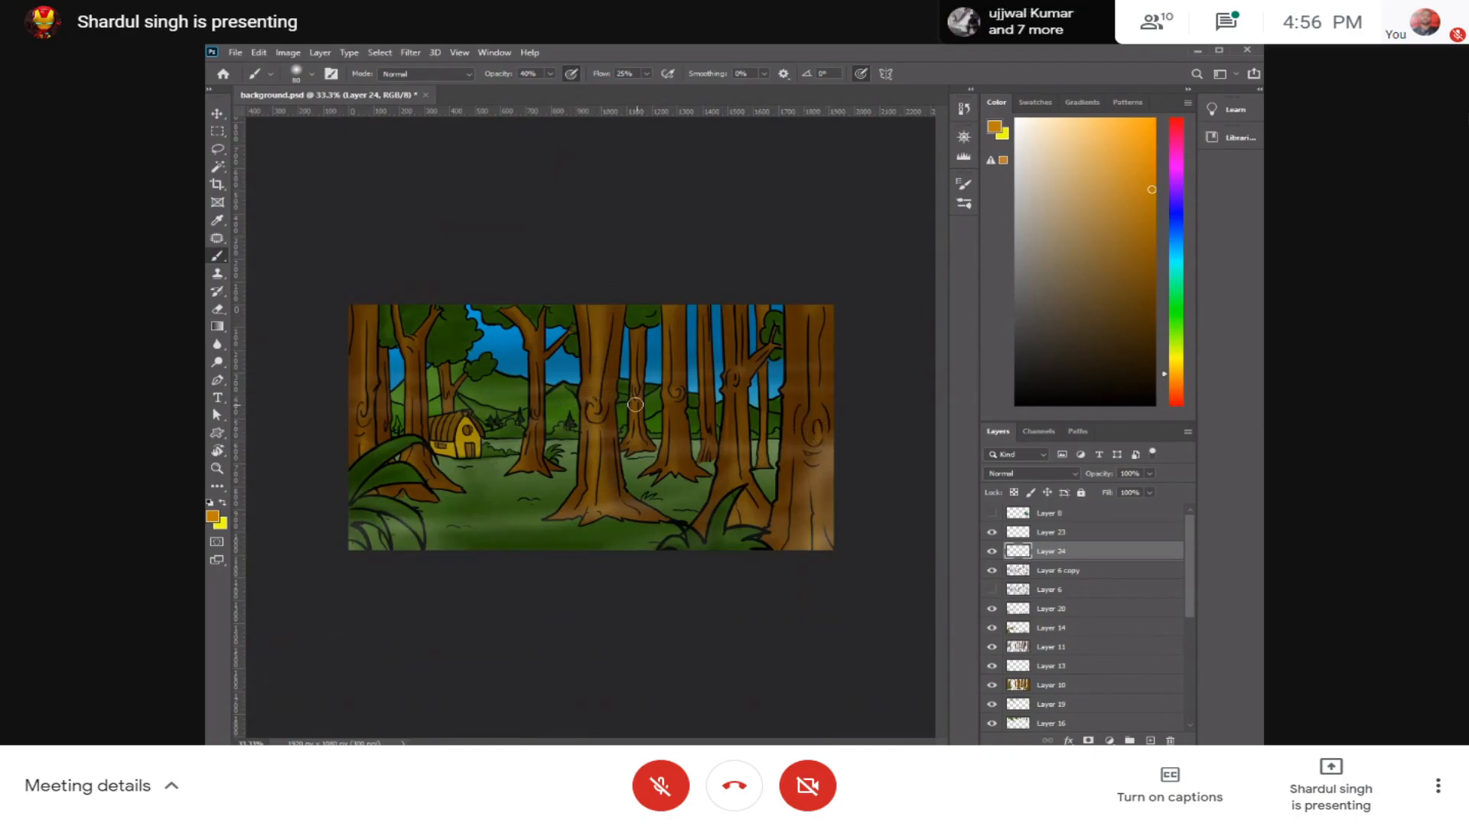
# Step: Sample the hut roof's brown with the Brush tool and choose a slightly brighter shade of it
pyautogui.press('e')
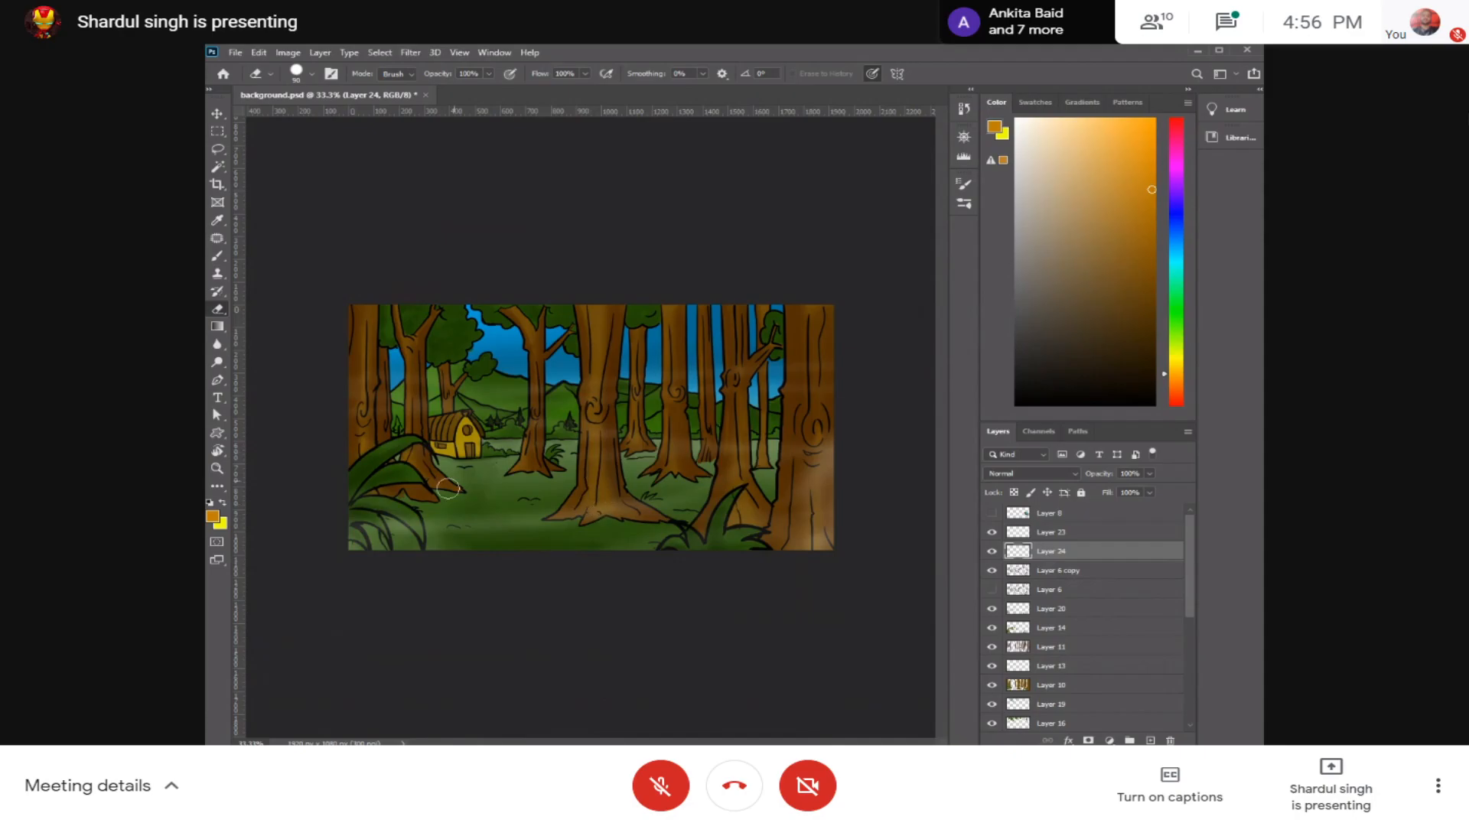
pyautogui.scroll(6, 507, 444)
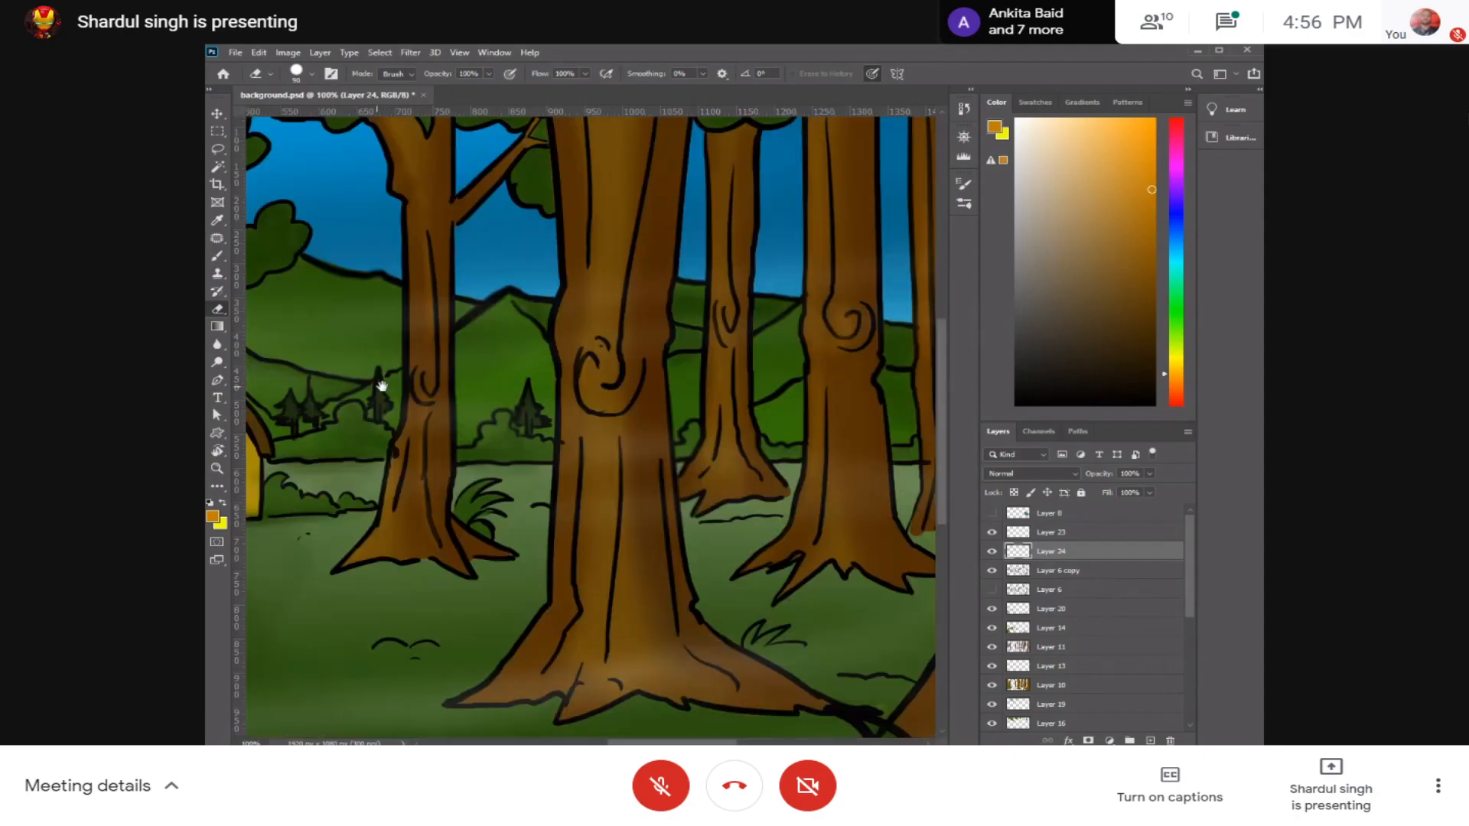
pyautogui.hscroll(-5, 565, 404)
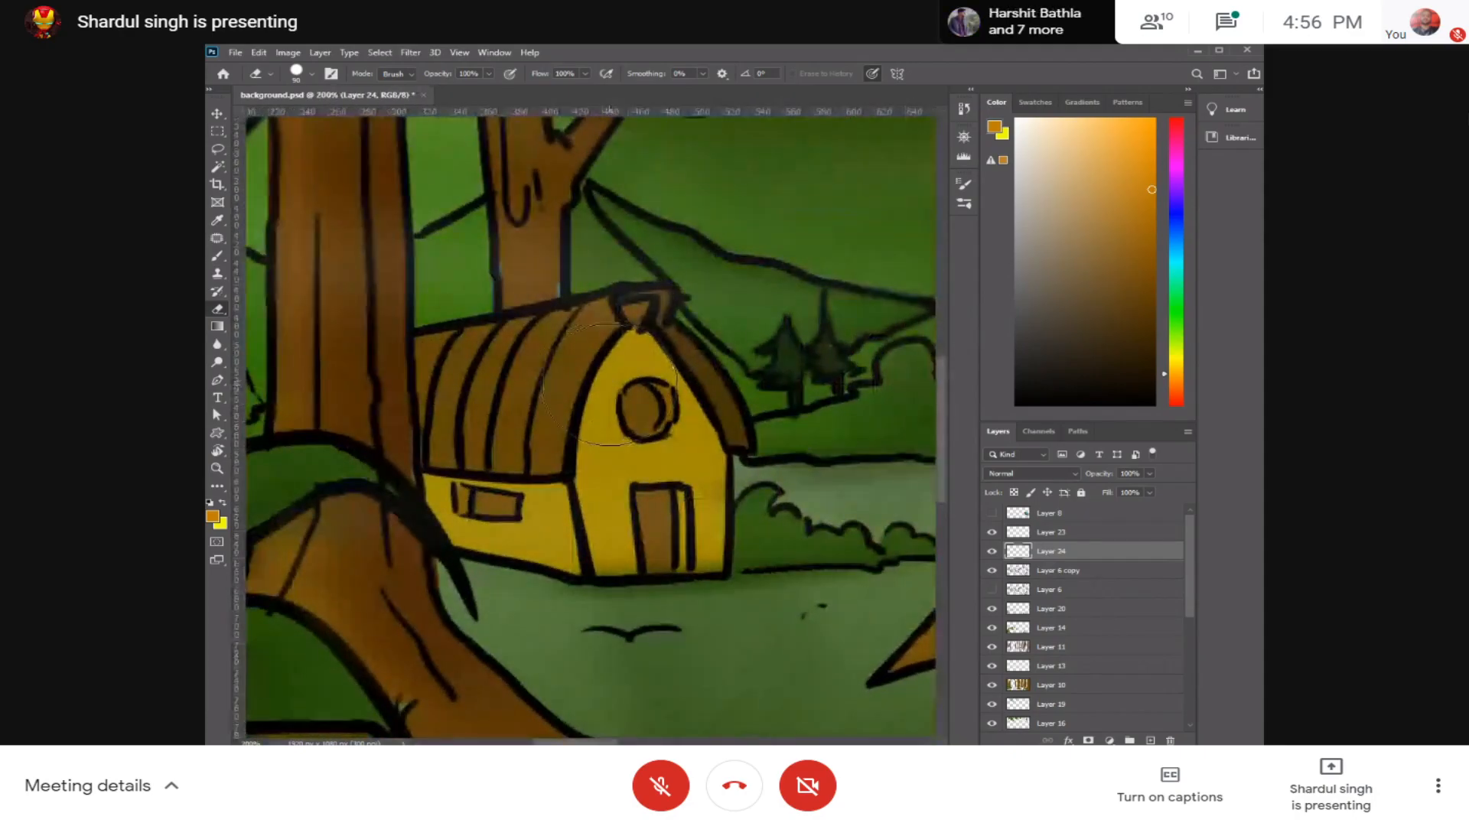
pyautogui.press('[')
pyautogui.press('[')
pyautogui.press('[')
pyautogui.press('[')
pyautogui.press('[')
pyautogui.press('[')
pyautogui.press('[')
pyautogui.press('[')
pyautogui.press('[')
pyautogui.press('[')
pyautogui.press('[')
pyautogui.press('[')
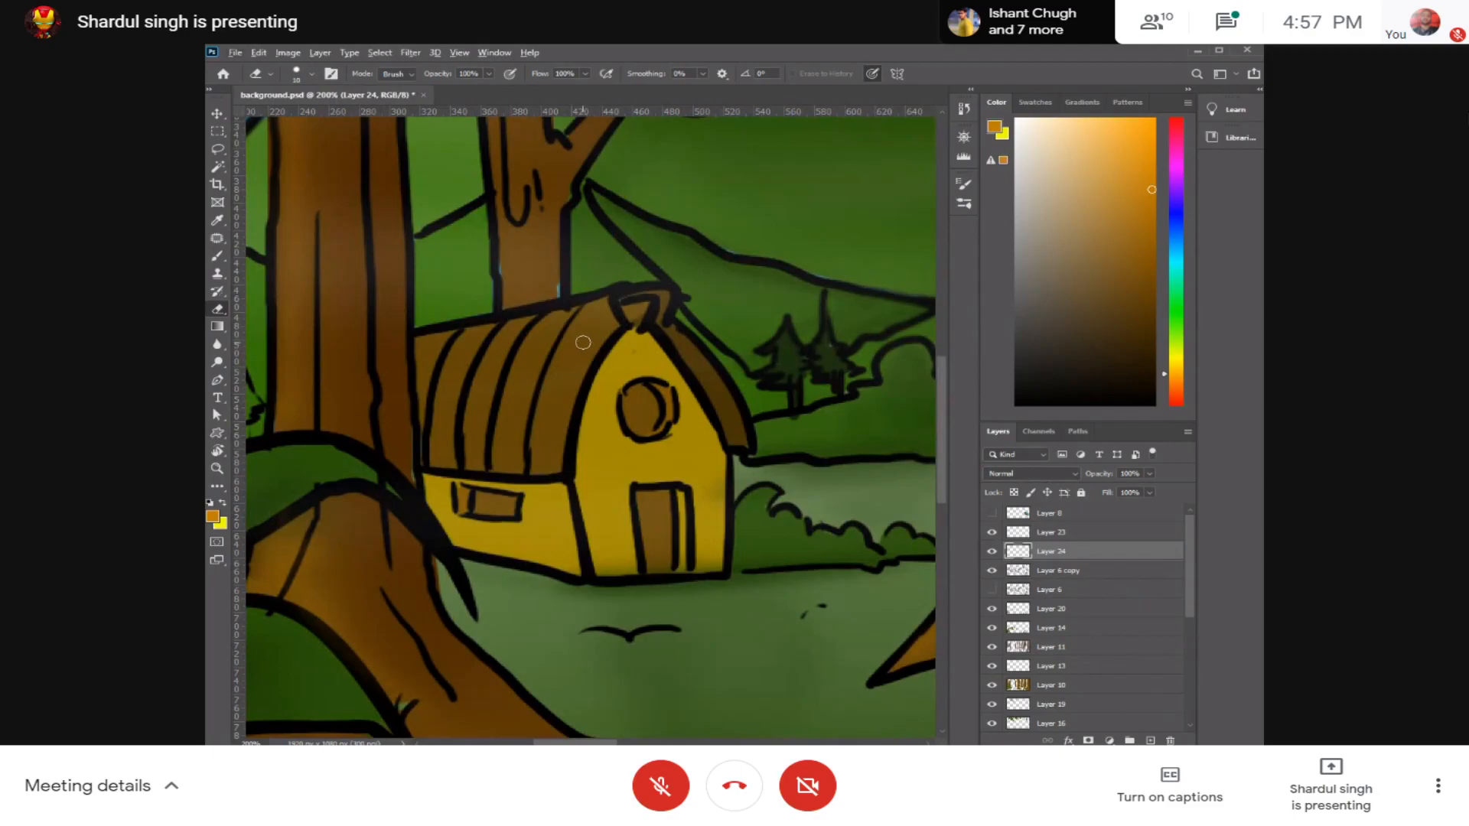
pyautogui.press('b')
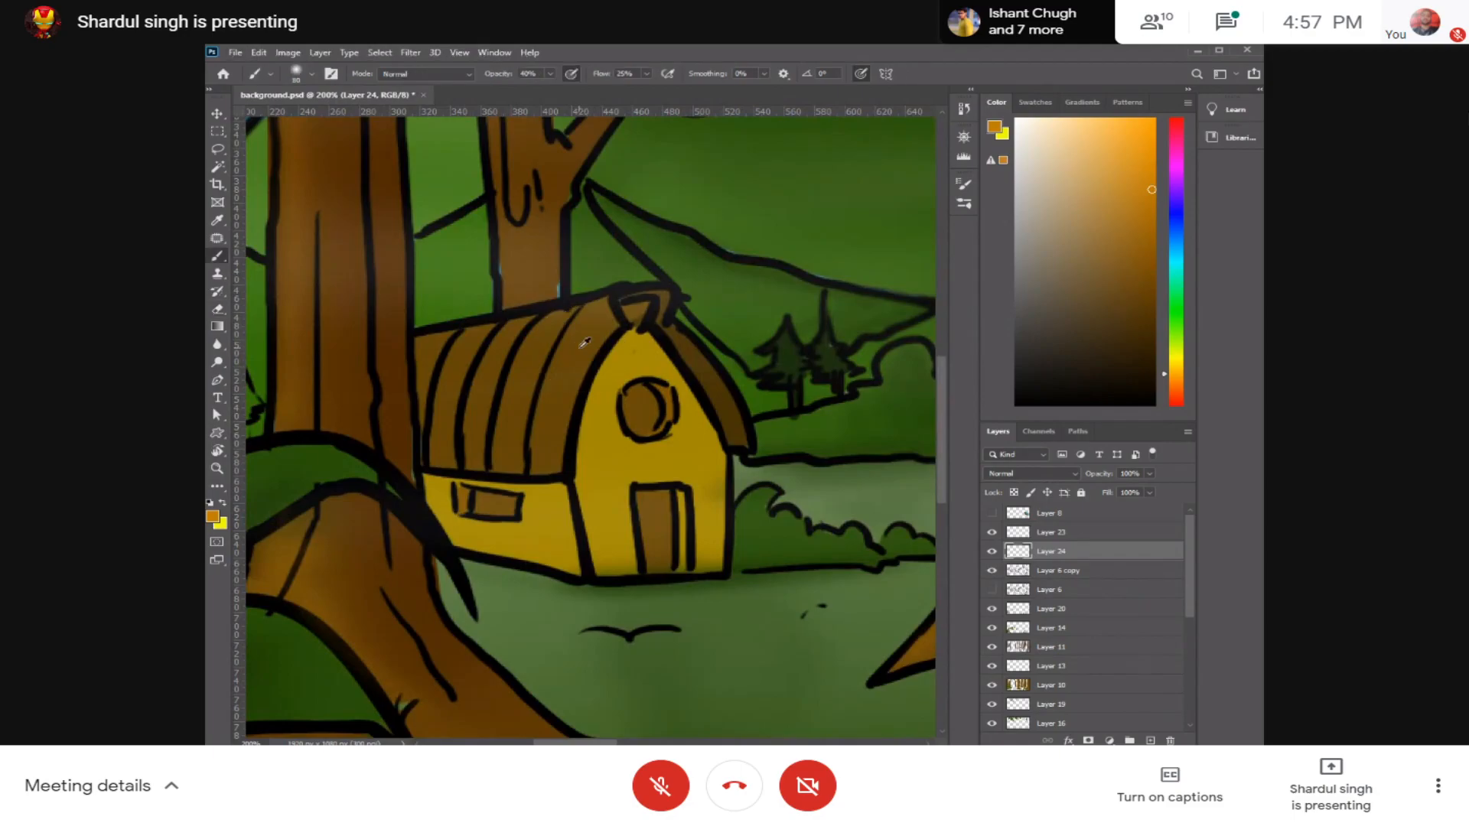
pyautogui.keyDown('alt'); pyautogui.click(579, 349); pyautogui.keyUp('alt')
pyautogui.click(1143, 251)
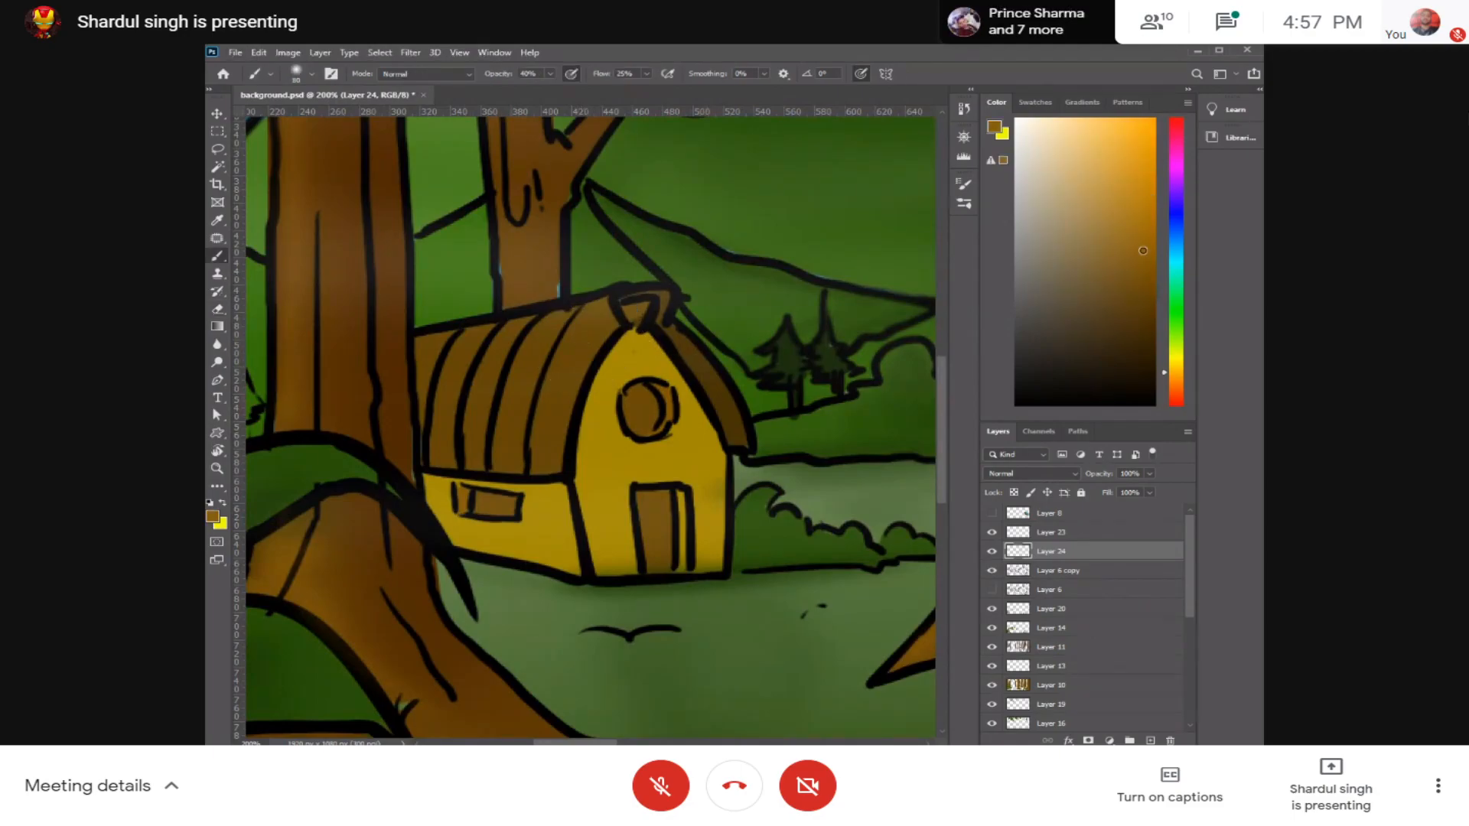
# Step: Shrink the brush to a few pixels for the roof strips and choose the Hard Round Pressure Opacity preset
pyautogui.press('[')
pyautogui.press('[')
pyautogui.press('[')
pyautogui.press('[')
pyautogui.press('[')
pyautogui.press('[')
pyautogui.press('[')
pyautogui.press('[')
pyautogui.press('[')
pyautogui.press('[')
pyautogui.press('[')
pyautogui.press(']')
pyautogui.moveTo(557, 369)
pyautogui.mouseDown()
pyautogui.moveTo(575, 337)
pyautogui.moveTo(554, 401)
pyautogui.moveTo(584, 332)
pyautogui.mouseUp()
pyautogui.press('[')
pyautogui.press('[')
pyautogui.click(297, 74)
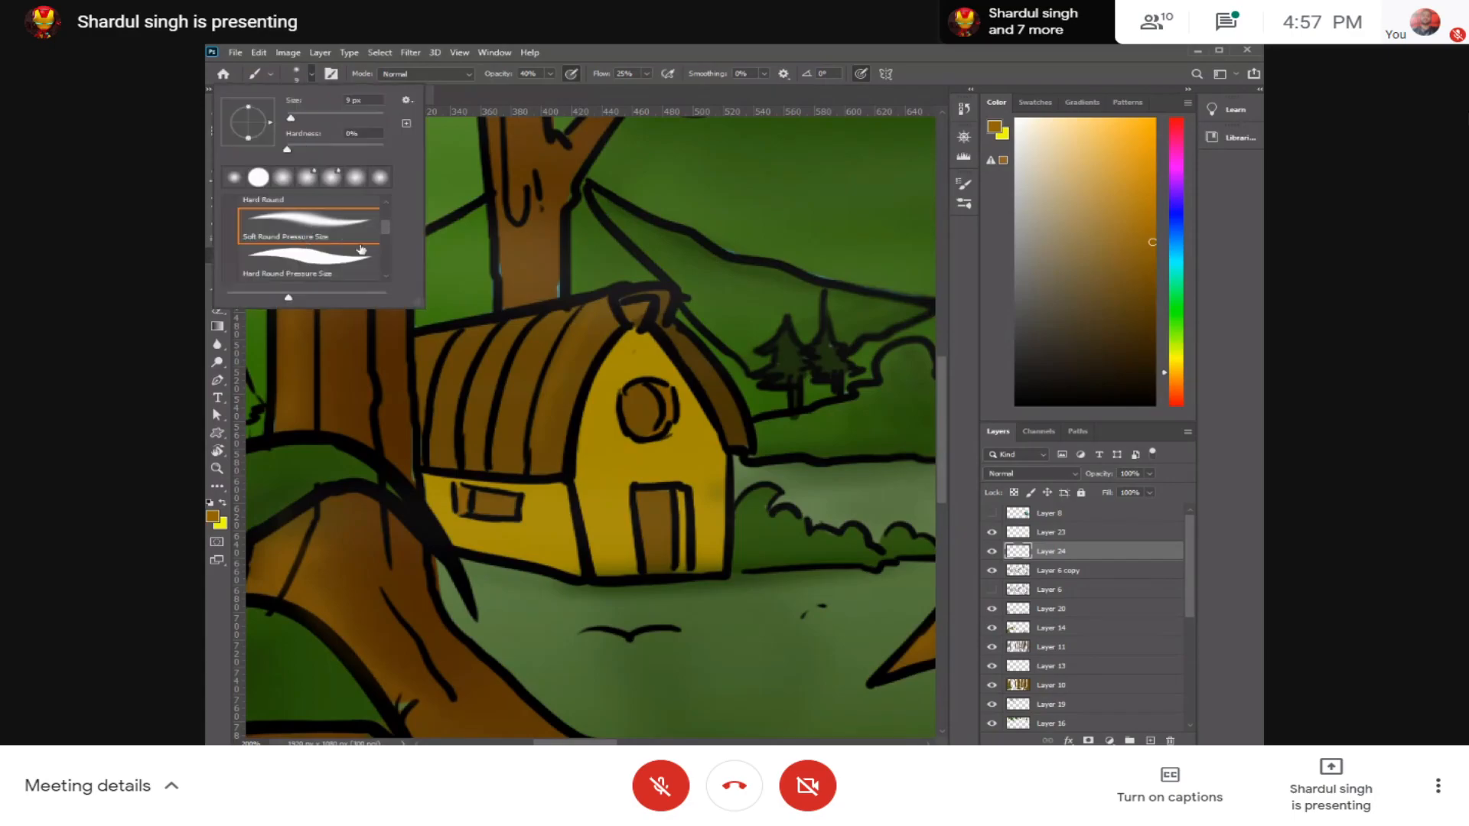
pyautogui.click(346, 259)
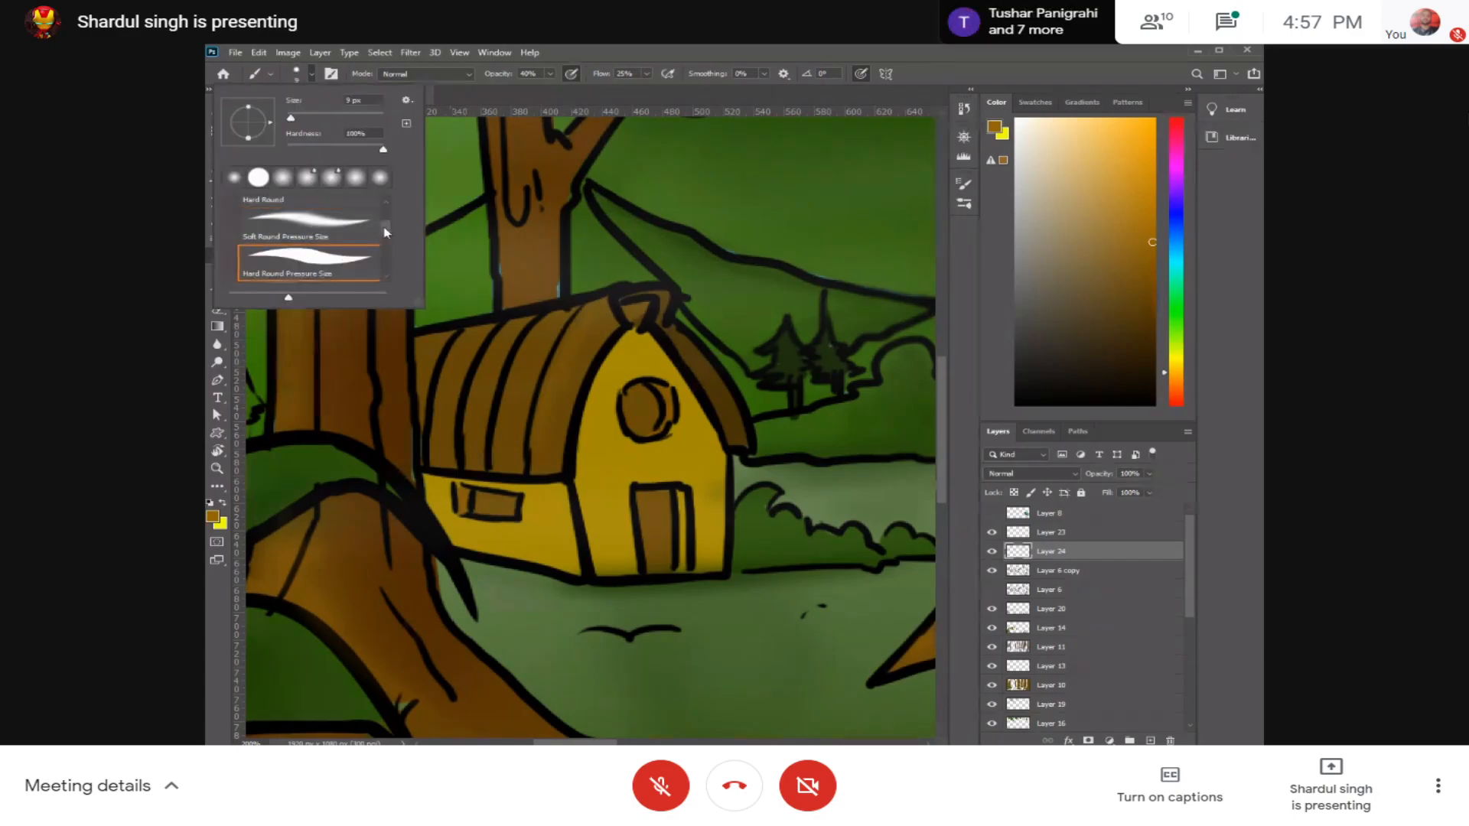
pyautogui.moveTo(386, 229); pyautogui.dragTo(388, 238)
pyautogui.click(341, 266)
pyautogui.click(571, 342)
# Step: Paint lighter brown highlights down the curved strips of the hut's roof
pyautogui.moveTo(560, 359); pyautogui.dragTo(531, 437)
pyautogui.moveTo(536, 331); pyautogui.dragTo(505, 454)
pyautogui.moveTo(522, 357)
pyautogui.mouseDown()
pyautogui.moveTo(496, 444)
pyautogui.moveTo(488, 351)
pyautogui.moveTo(464, 452)
pyautogui.mouseUp()
pyautogui.moveTo(459, 351); pyautogui.dragTo(436, 464)
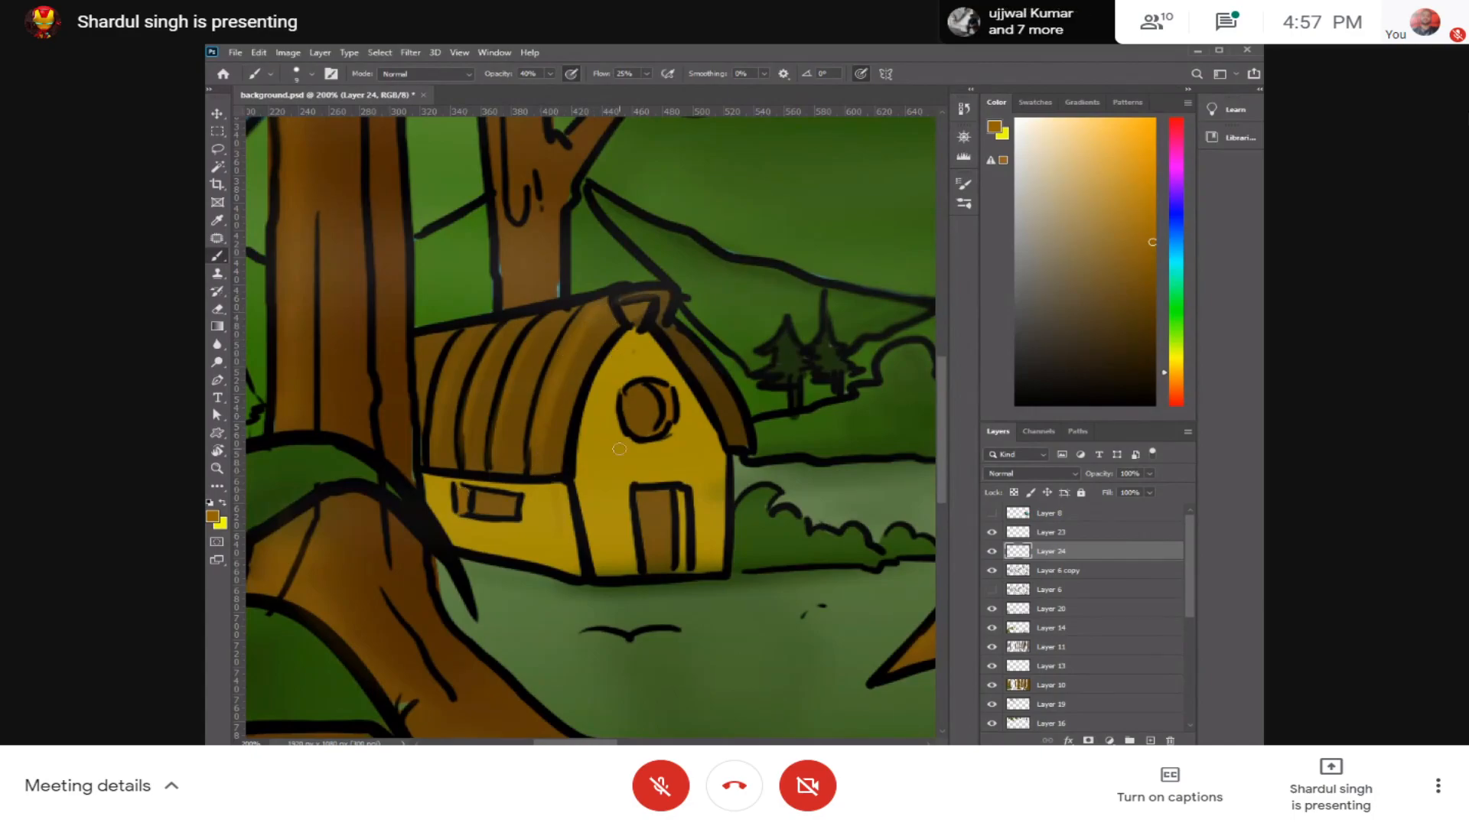
# Step: Sample the hut wall's yellow, shift it to a burnt orange and lower the brush opacity to 26%
pyautogui.keyDown('alt'); pyautogui.click(683, 437); pyautogui.keyUp('alt')
pyautogui.moveTo(1166, 365); pyautogui.dragTo(1165, 376)
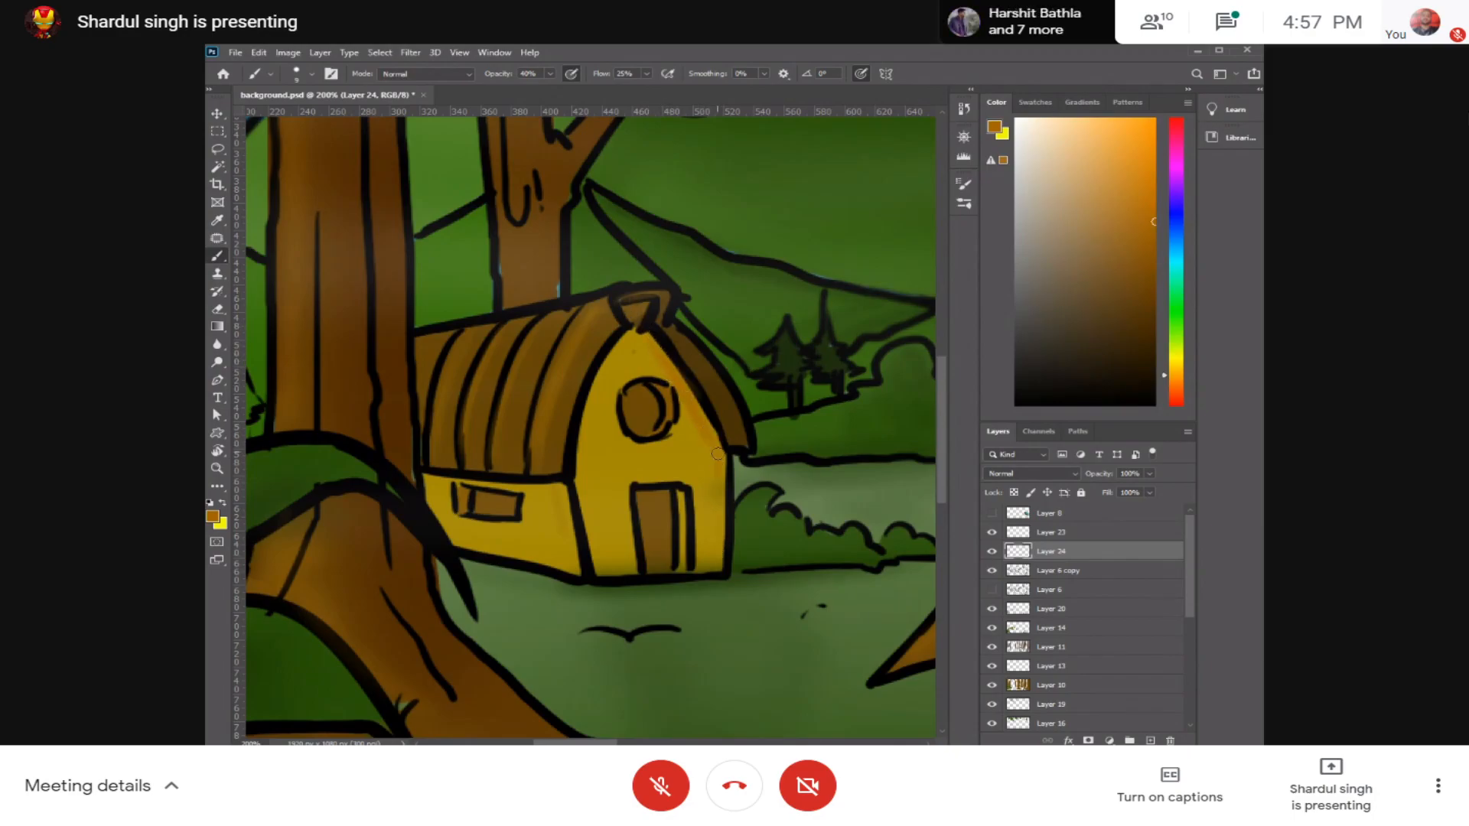
pyautogui.press(']')
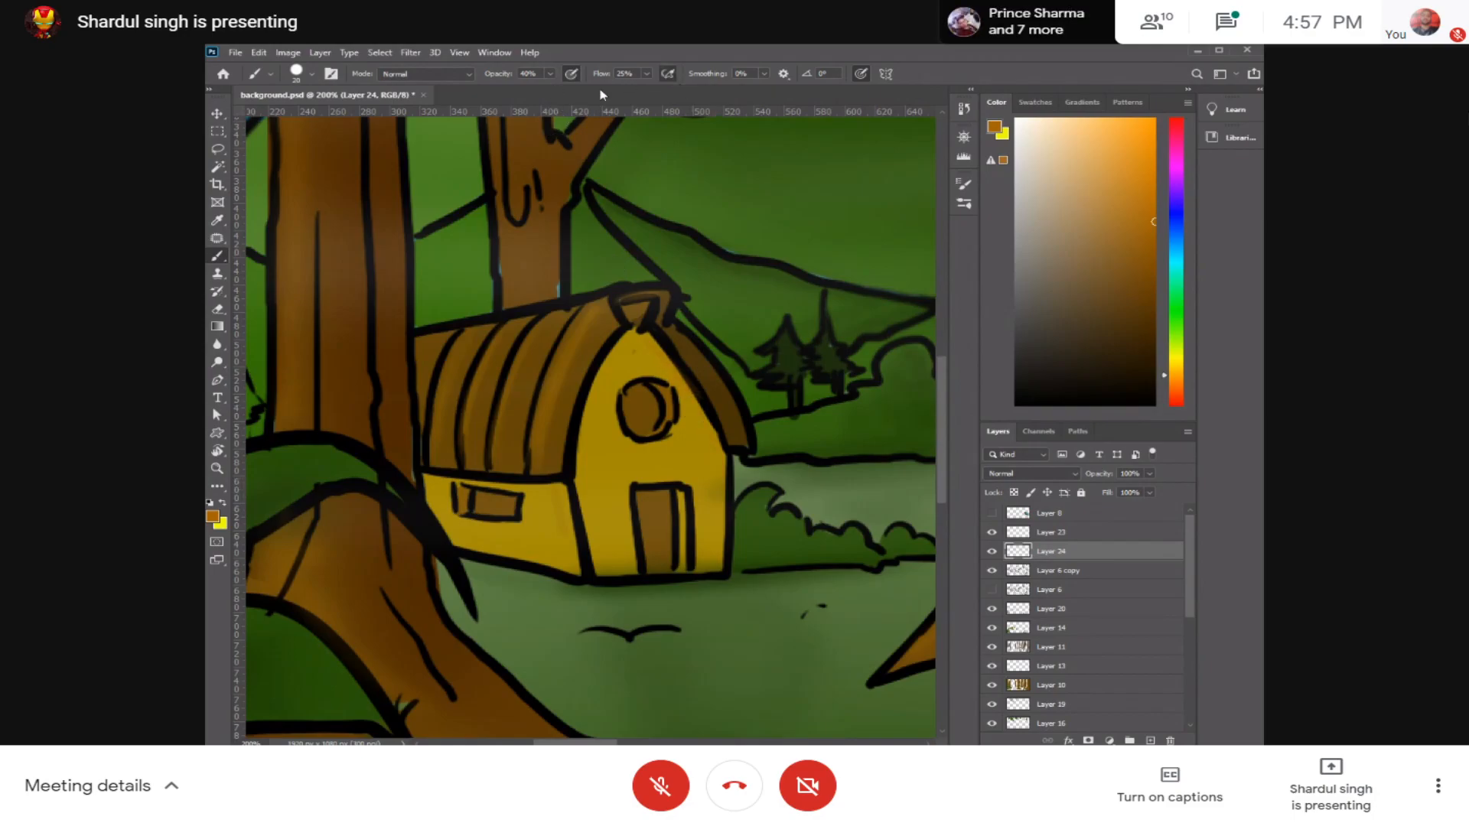
pyautogui.click(550, 74)
pyautogui.moveTo(550, 96); pyautogui.dragTo(540, 93)
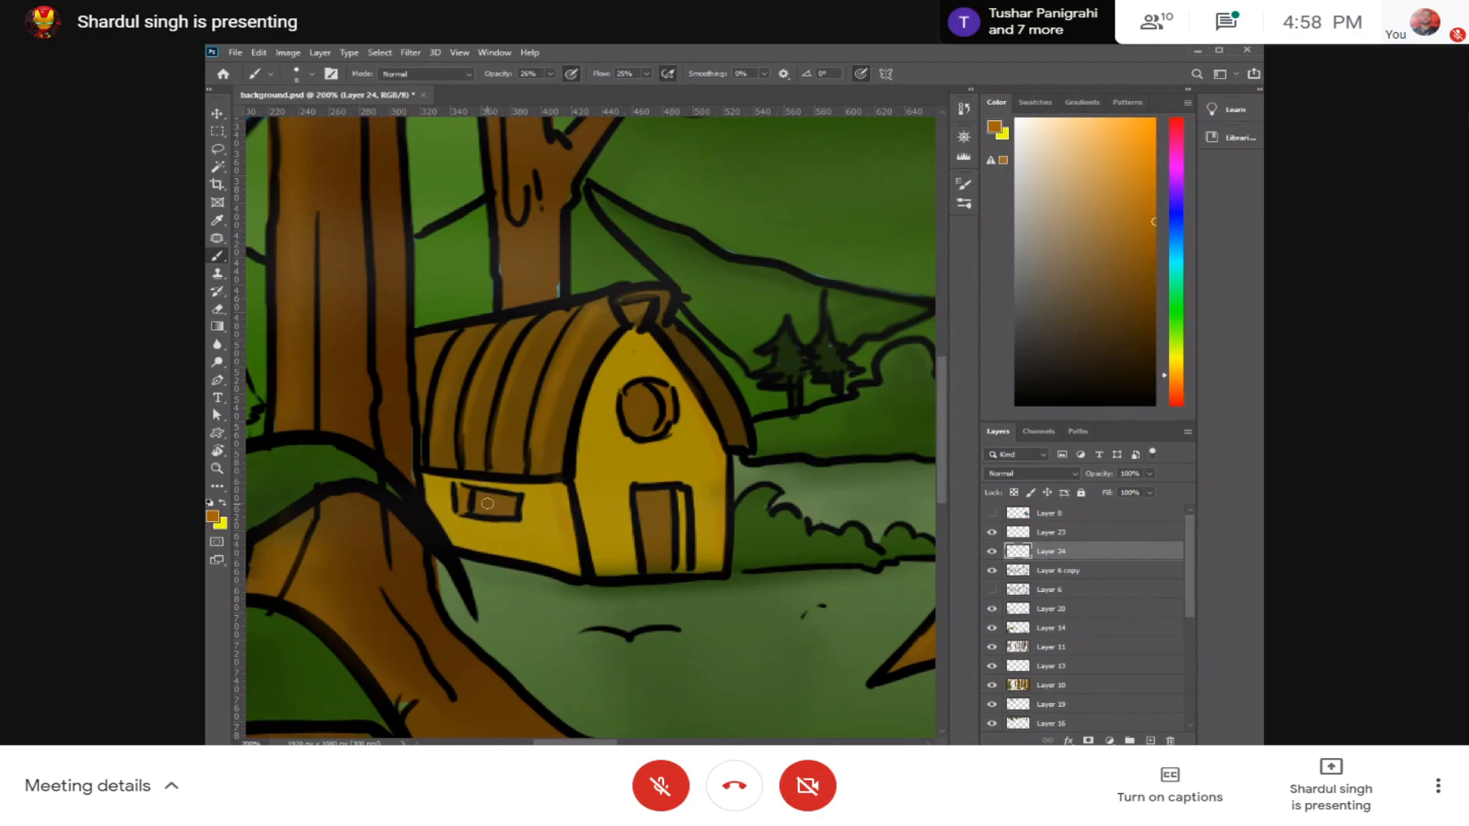
# Step: Shade the hut's side wall beneath the roof edge with faint orange strokes, undoing the unwanted ones
pyautogui.hotkey('ctrl', '+')
pyautogui.hotkey('ctrl', '+')
pyautogui.hotkey('ctrl', '+')
pyautogui.moveTo(341, 559); pyautogui.dragTo(639, 430)
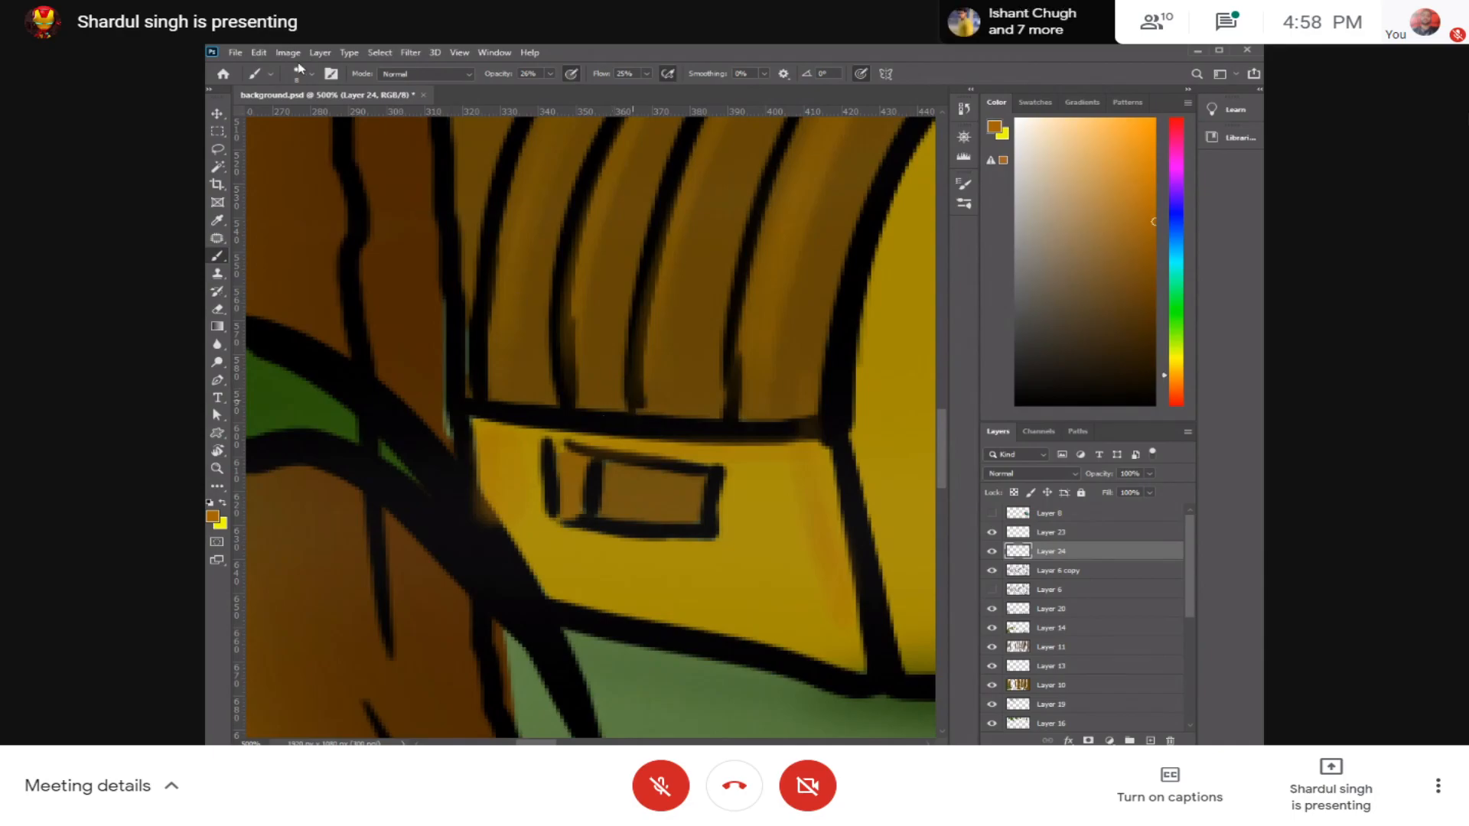
pyautogui.hotkey('ctrl', 'z')
pyautogui.hotkey('ctrl', 'z')
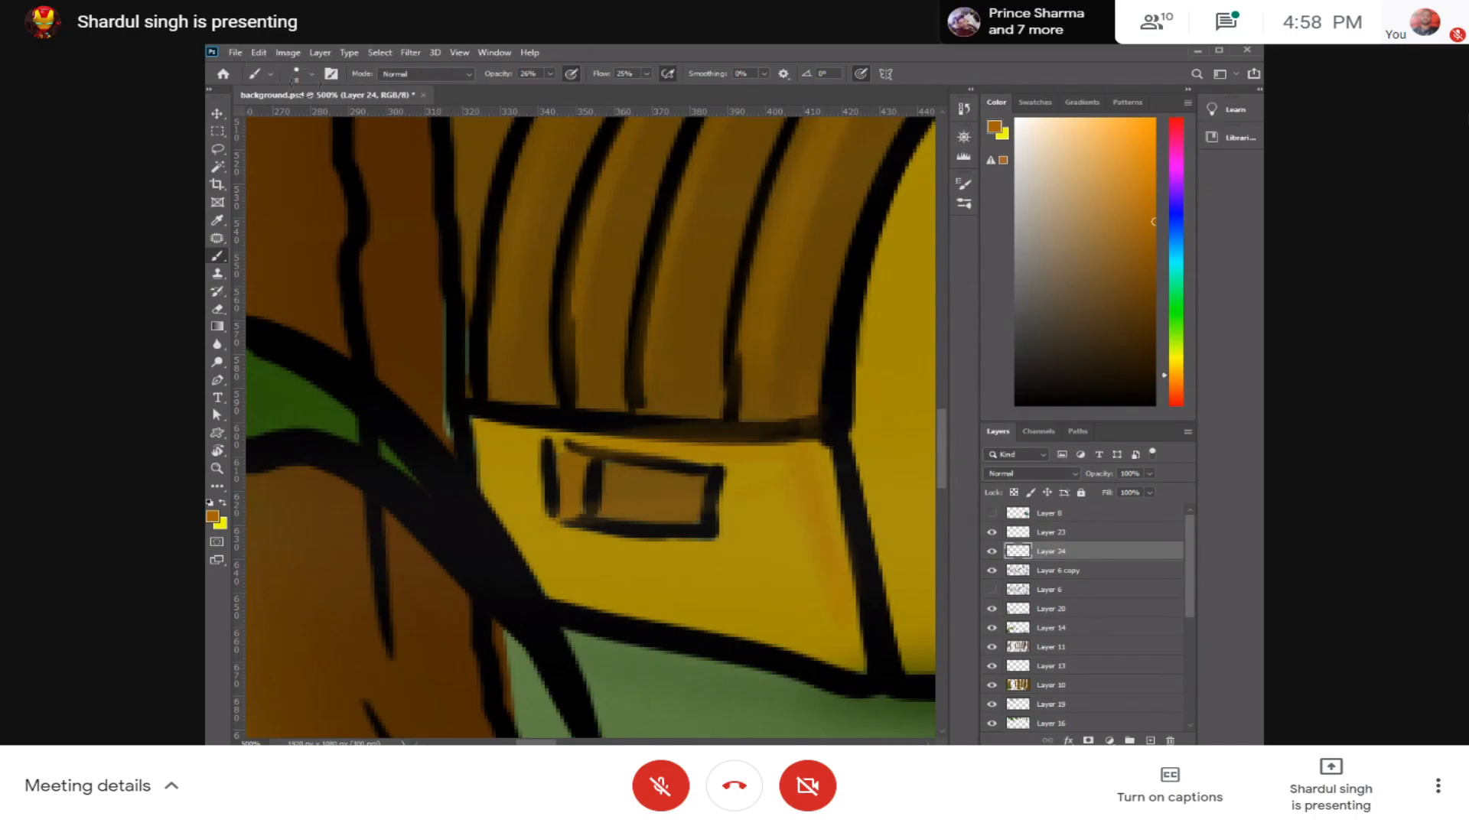
pyautogui.hotkey('ctrl', 'z')
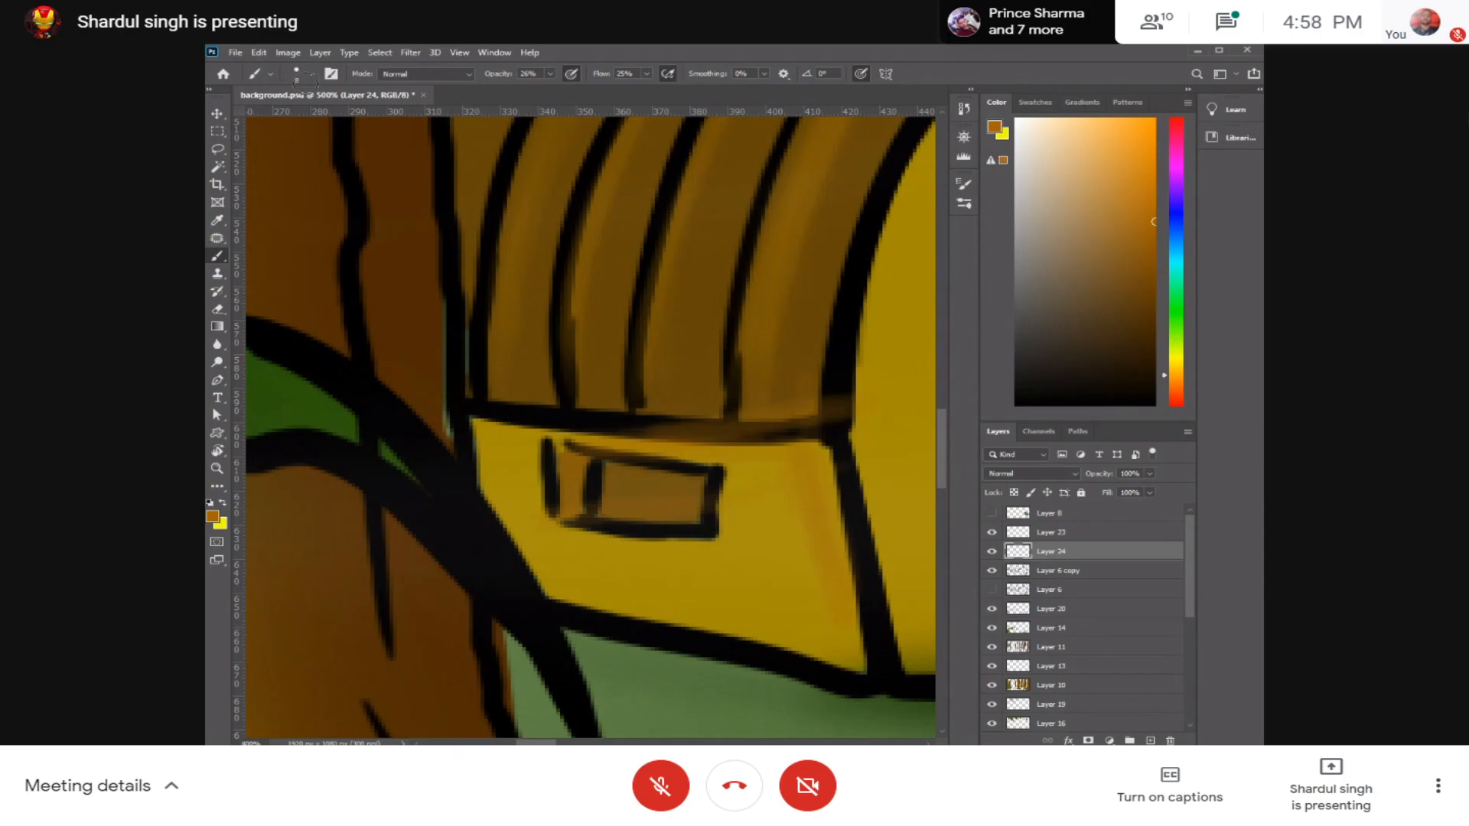
# Step: Examine the overall look of the whole forest scene at several magnifications
pyautogui.hotkey('ctrl', '-')
pyautogui.hotkey('ctrl', '-')
pyautogui.hotkey('ctrl', '-')
pyautogui.hotkey('ctrl', '-')
pyautogui.hotkey('ctrl', '-')
pyautogui.hotkey('ctrl', '-')
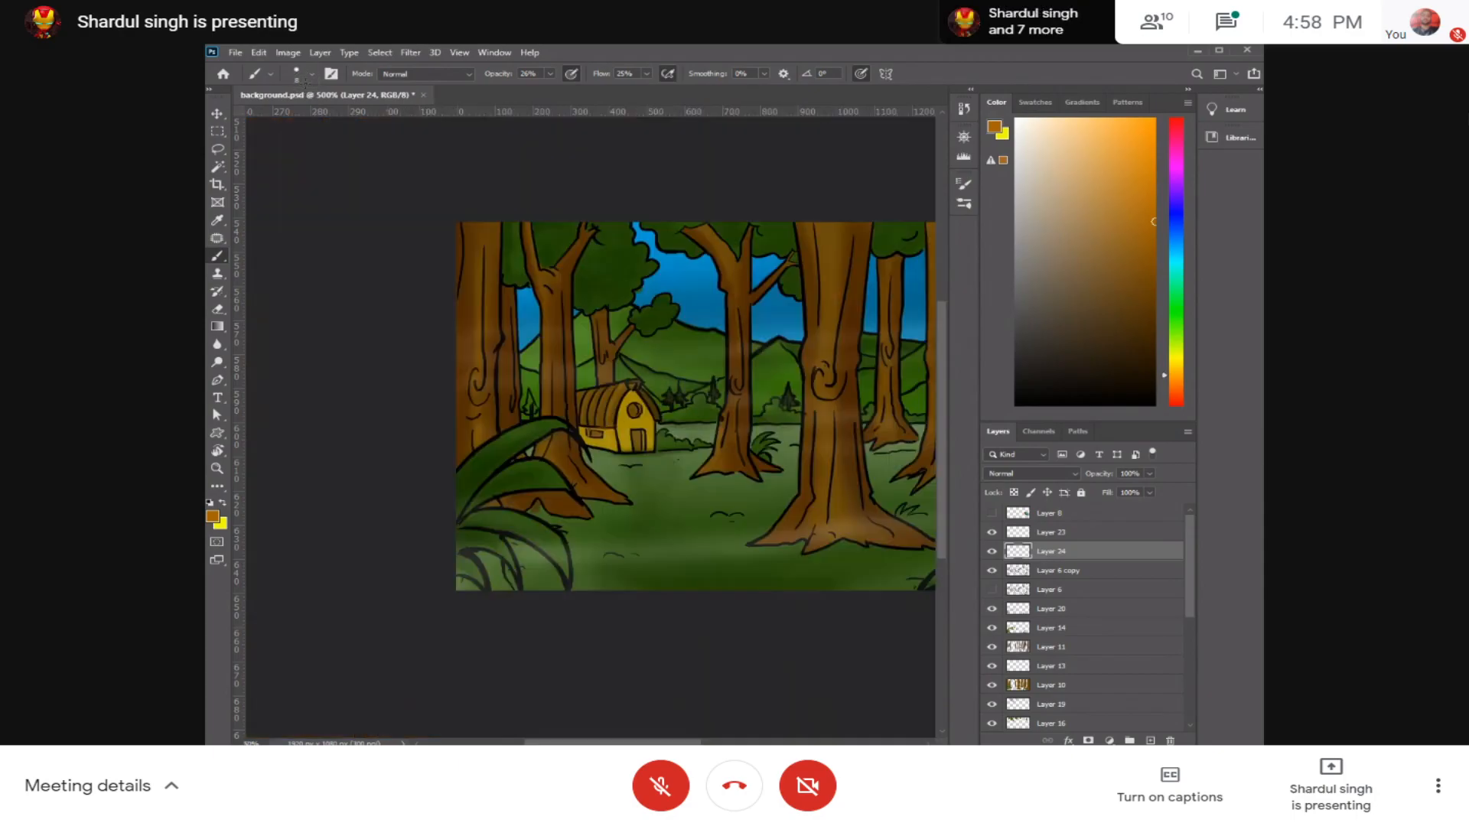
pyautogui.hotkey('ctrl', '-')
pyautogui.hotkey('ctrl', '-')
pyautogui.hotkey('ctrl', '-')
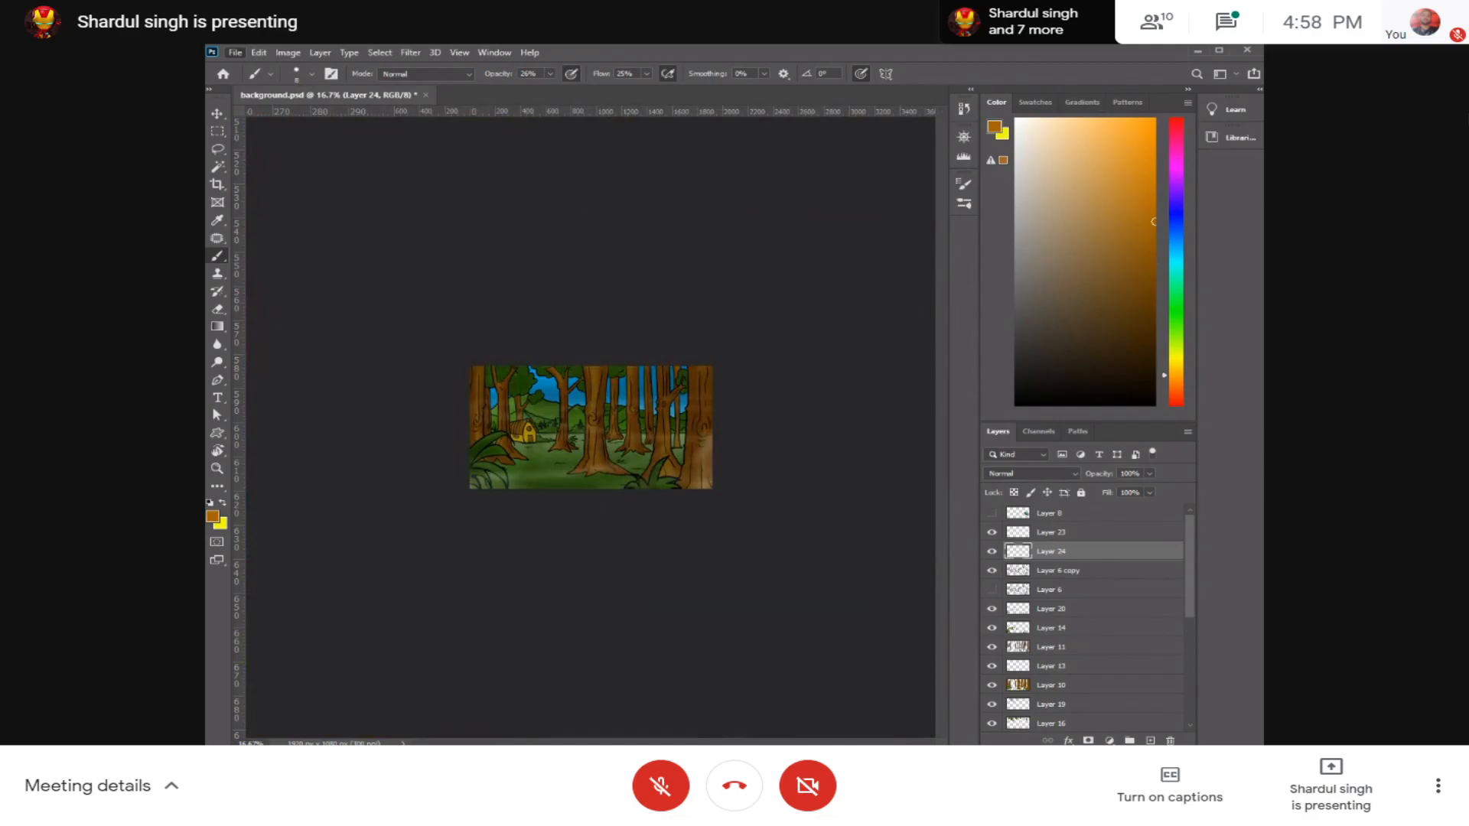
pyautogui.hotkey('ctrl', '+')
pyautogui.hotkey('ctrl', '+')
pyautogui.hotkey('ctrl', '+')
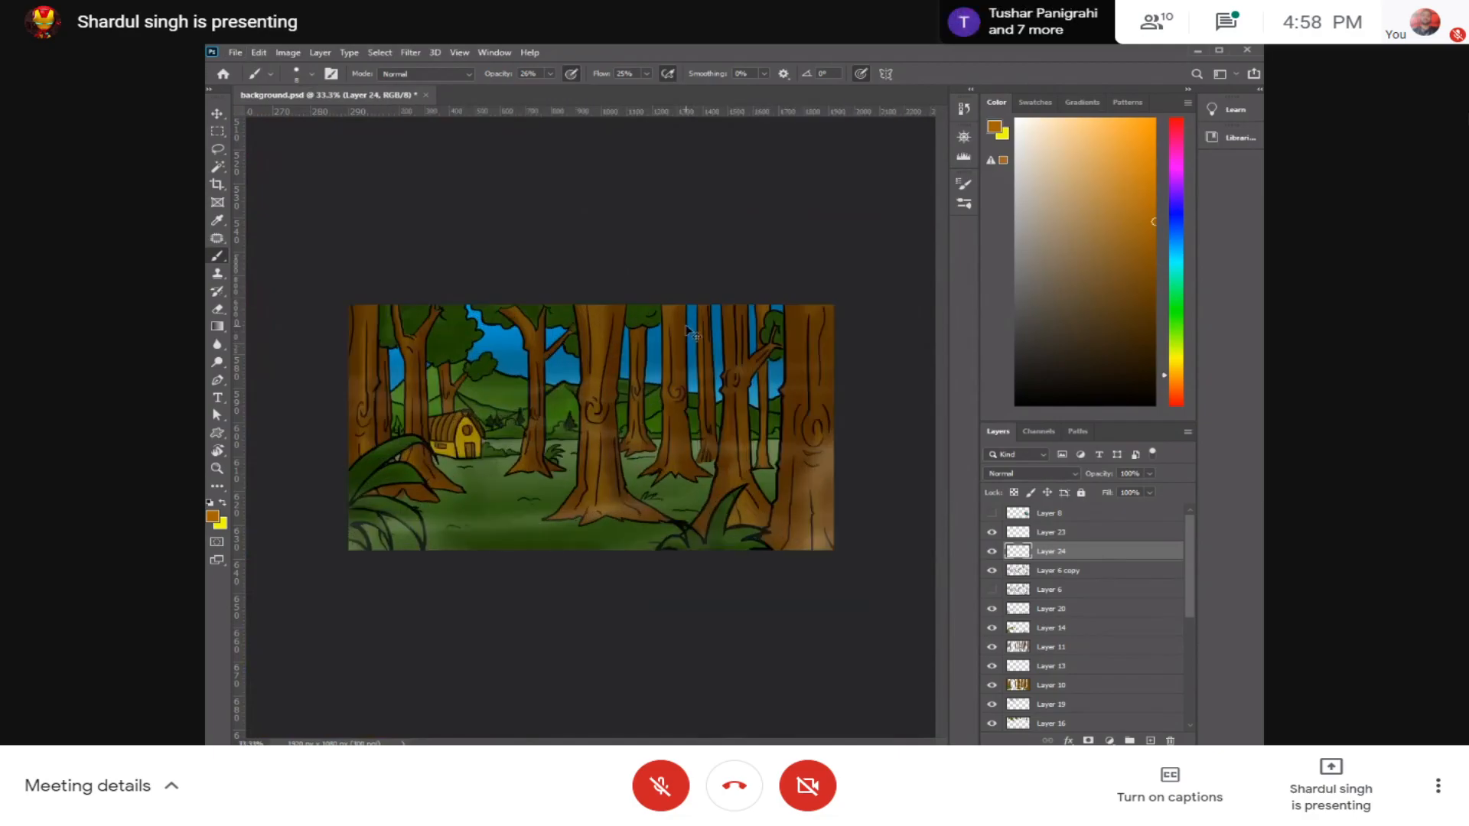
pyautogui.hotkey('ctrl', '-')
pyautogui.hotkey('ctrl', '+')
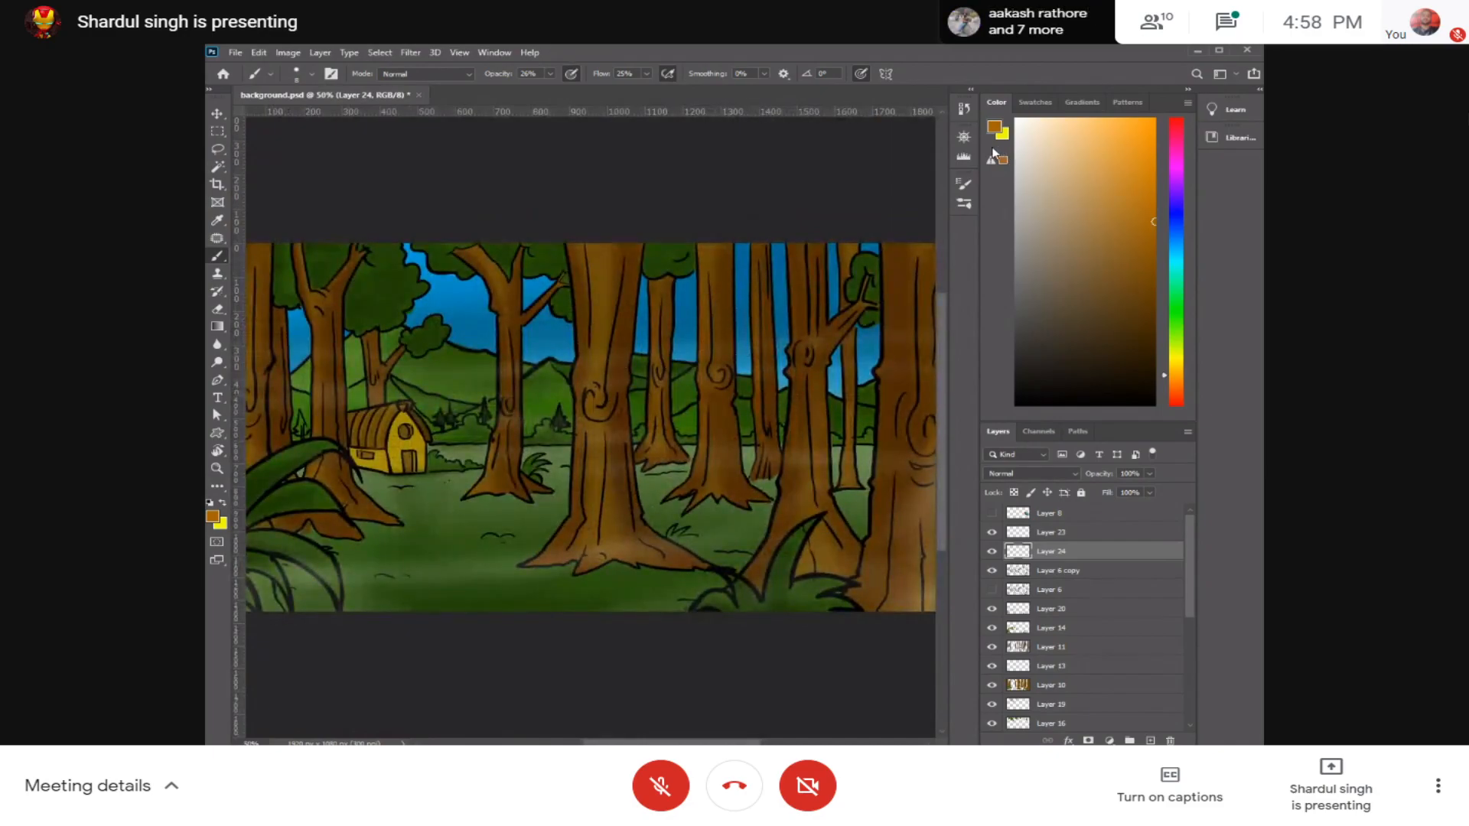
# Step: Make yellow the foreground colour and add a new layer directly above Layer 23
pyautogui.press('x')
pyautogui.click(1085, 535)
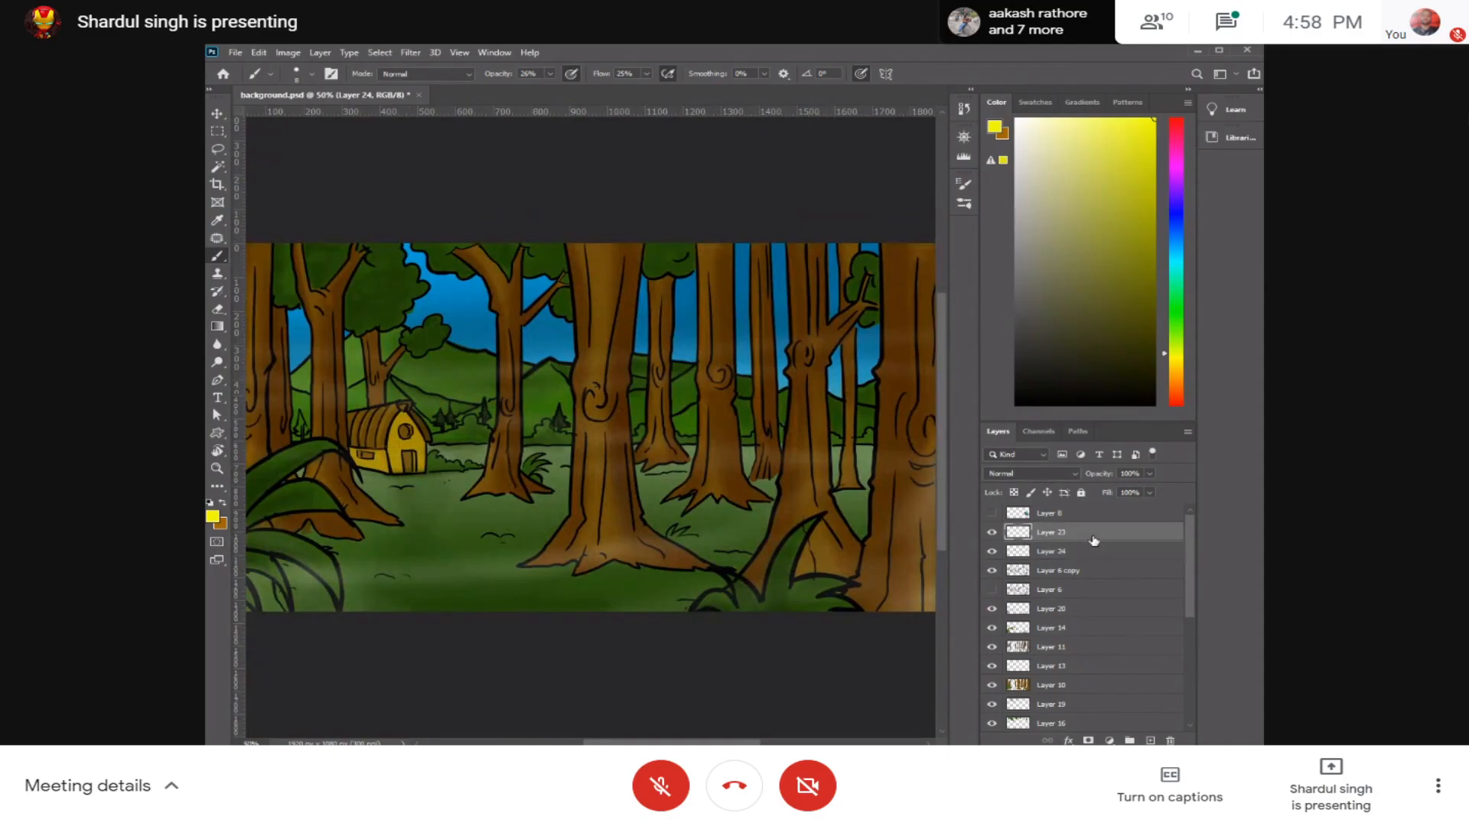
pyautogui.hotkey('ctrl', 'shift', 'n')
pyautogui.press('Return')
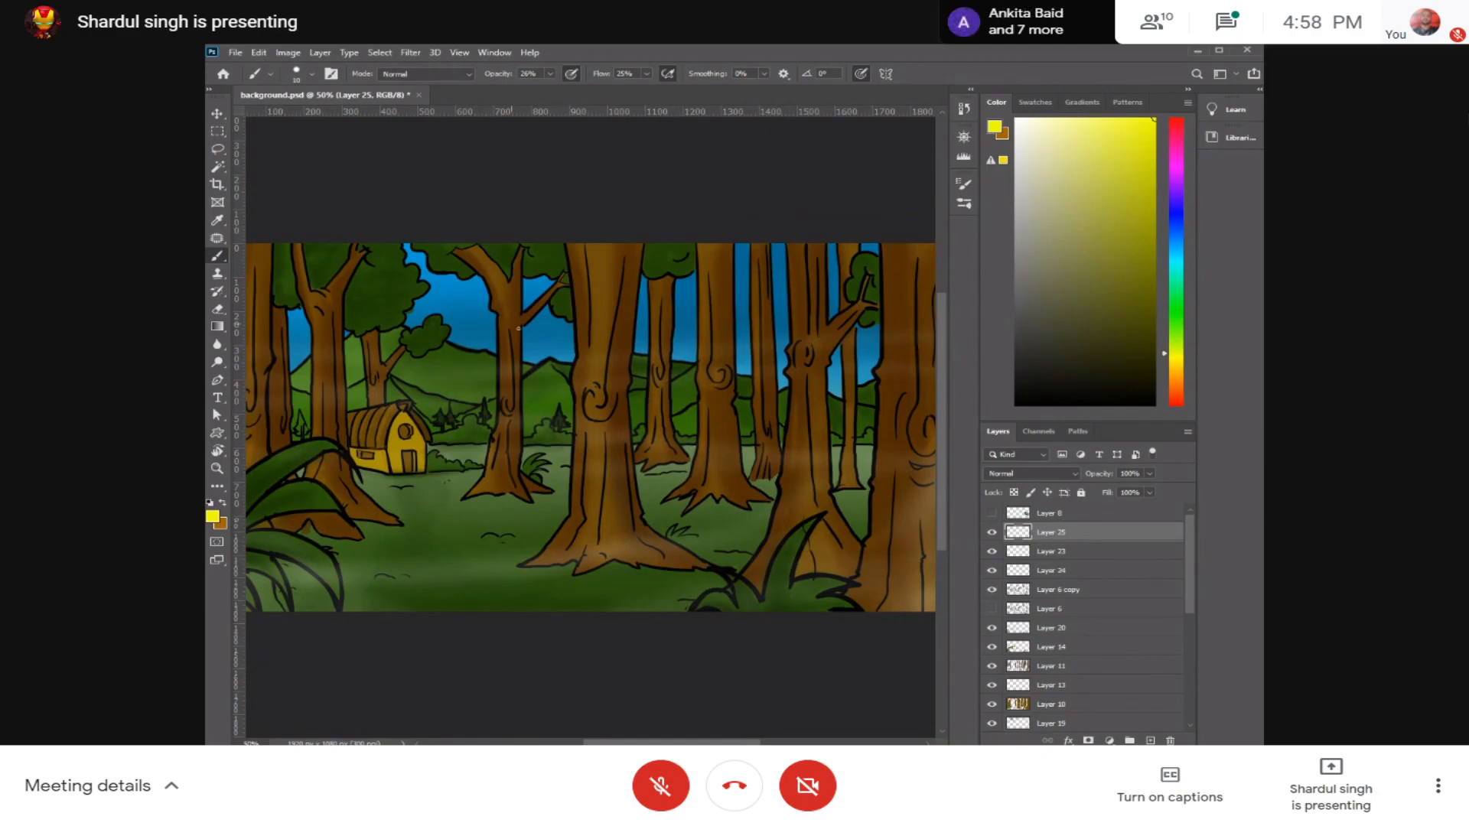
# Step: Choose the Hard Round brush preset and reduce the brush size slightly
pyautogui.click(311, 74)
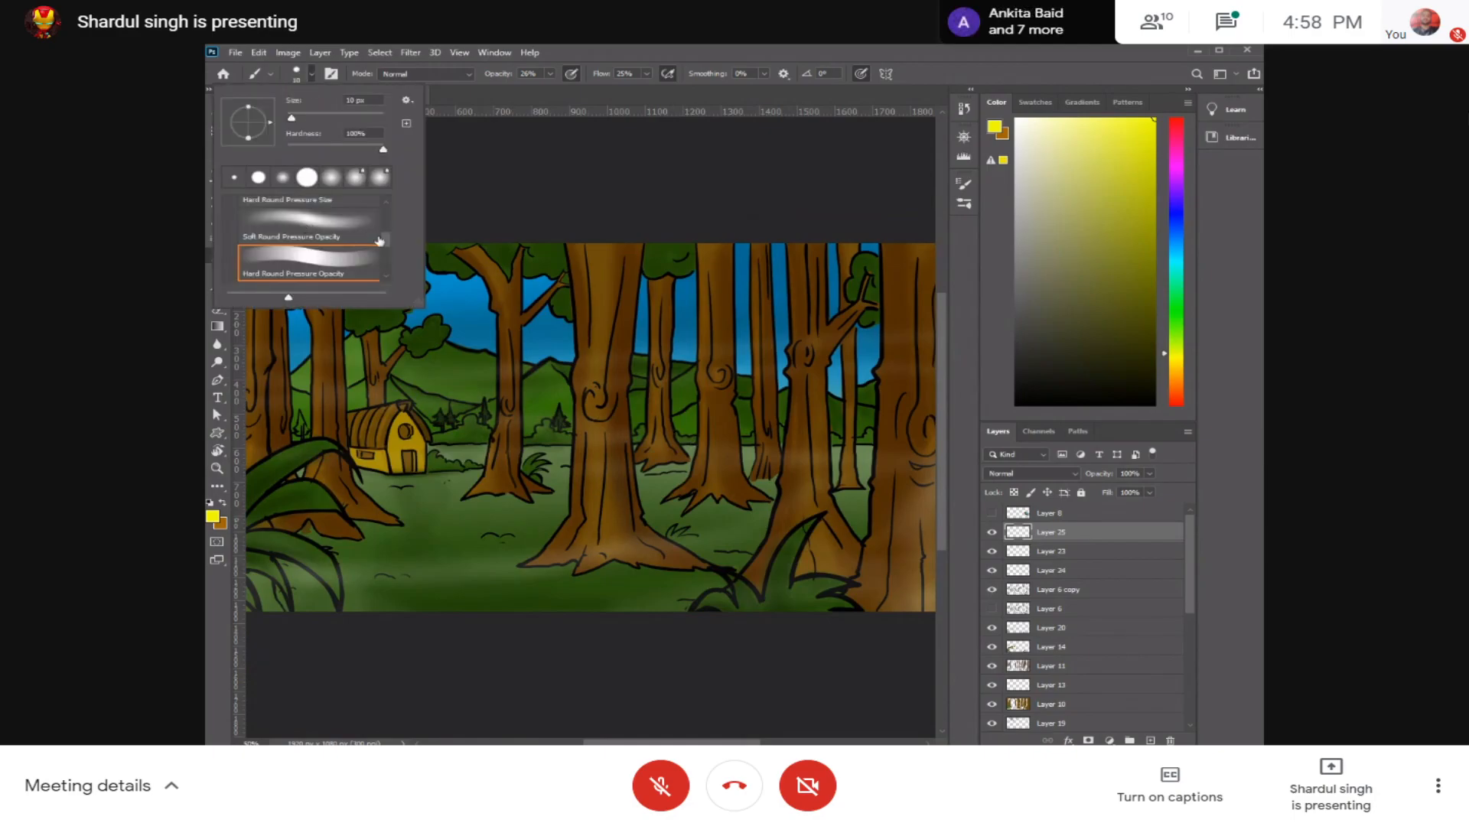
pyautogui.moveTo(389, 224); pyautogui.dragTo(389, 198)
pyautogui.click(355, 272)
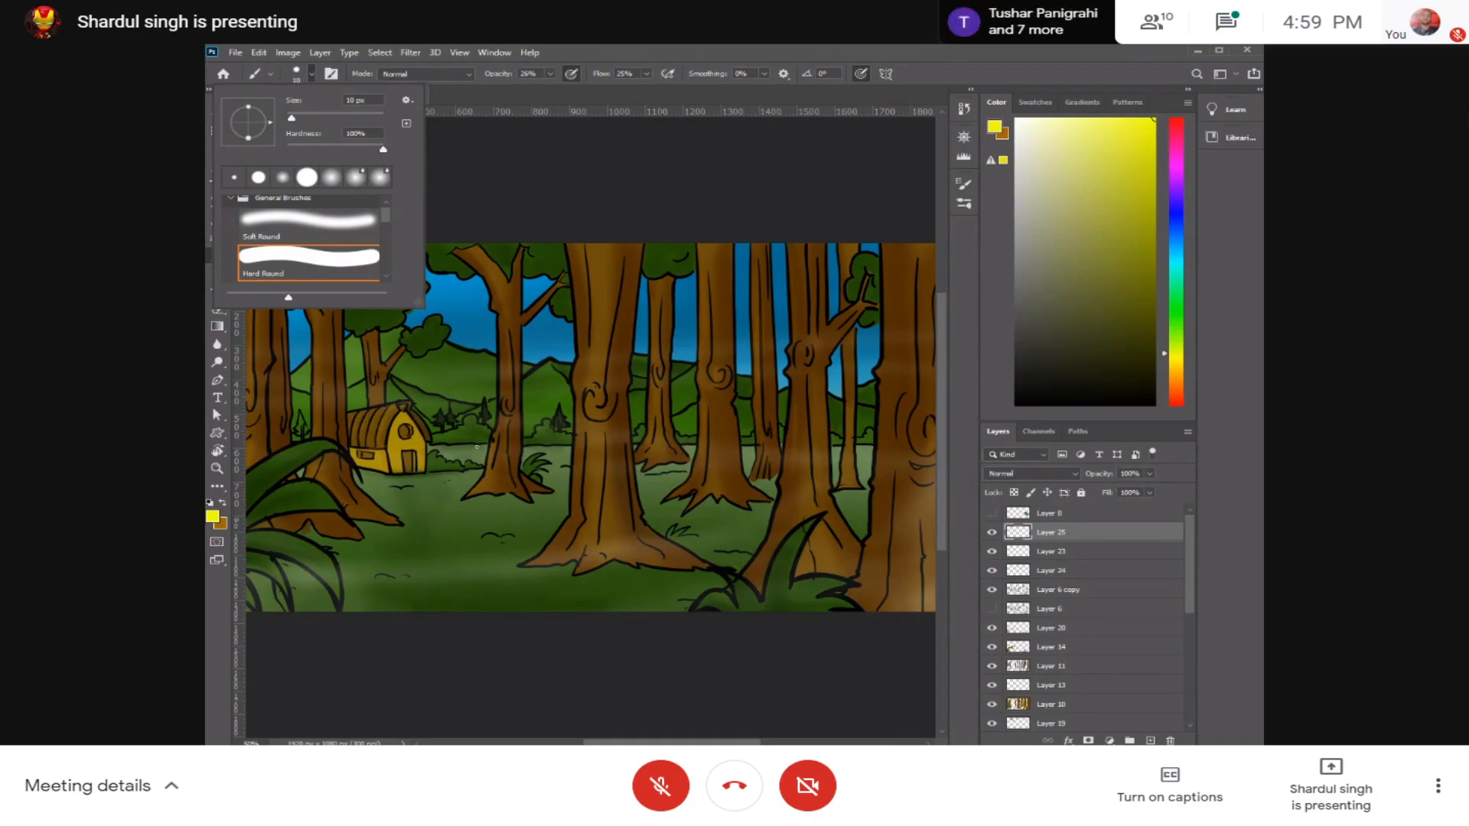
pyautogui.click(475, 447)
pyautogui.press('[')
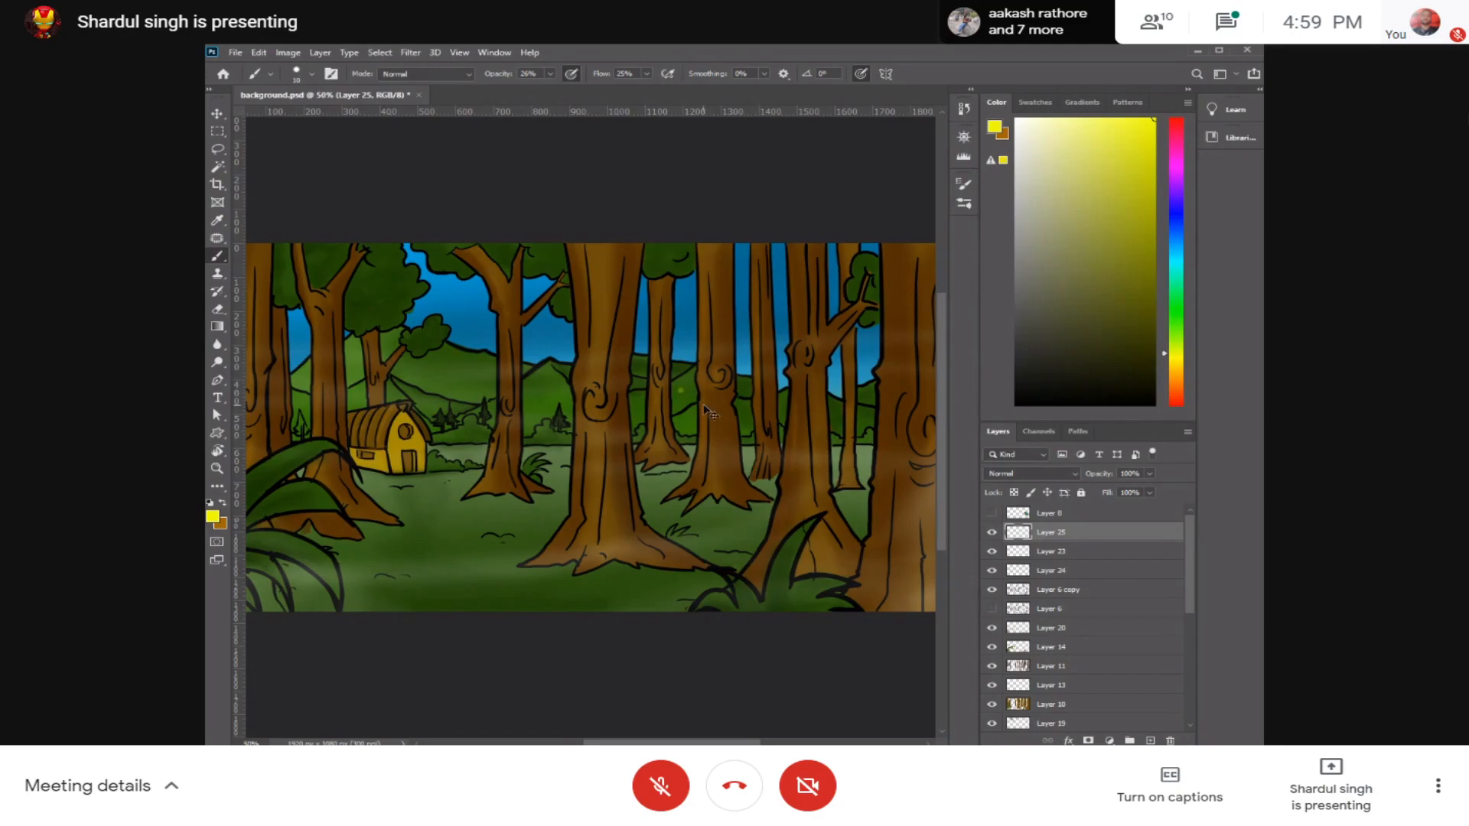
# Step: Set brush opacity and flow to 100% and place small yellow dots scattered among the trees, undoing a misplaced one
pyautogui.moveTo(548, 75)
pyautogui.mouseDown()
pyautogui.moveTo(551, 89)
pyautogui.moveTo(652, 78)
pyautogui.moveTo(647, 92)
pyautogui.mouseUp()
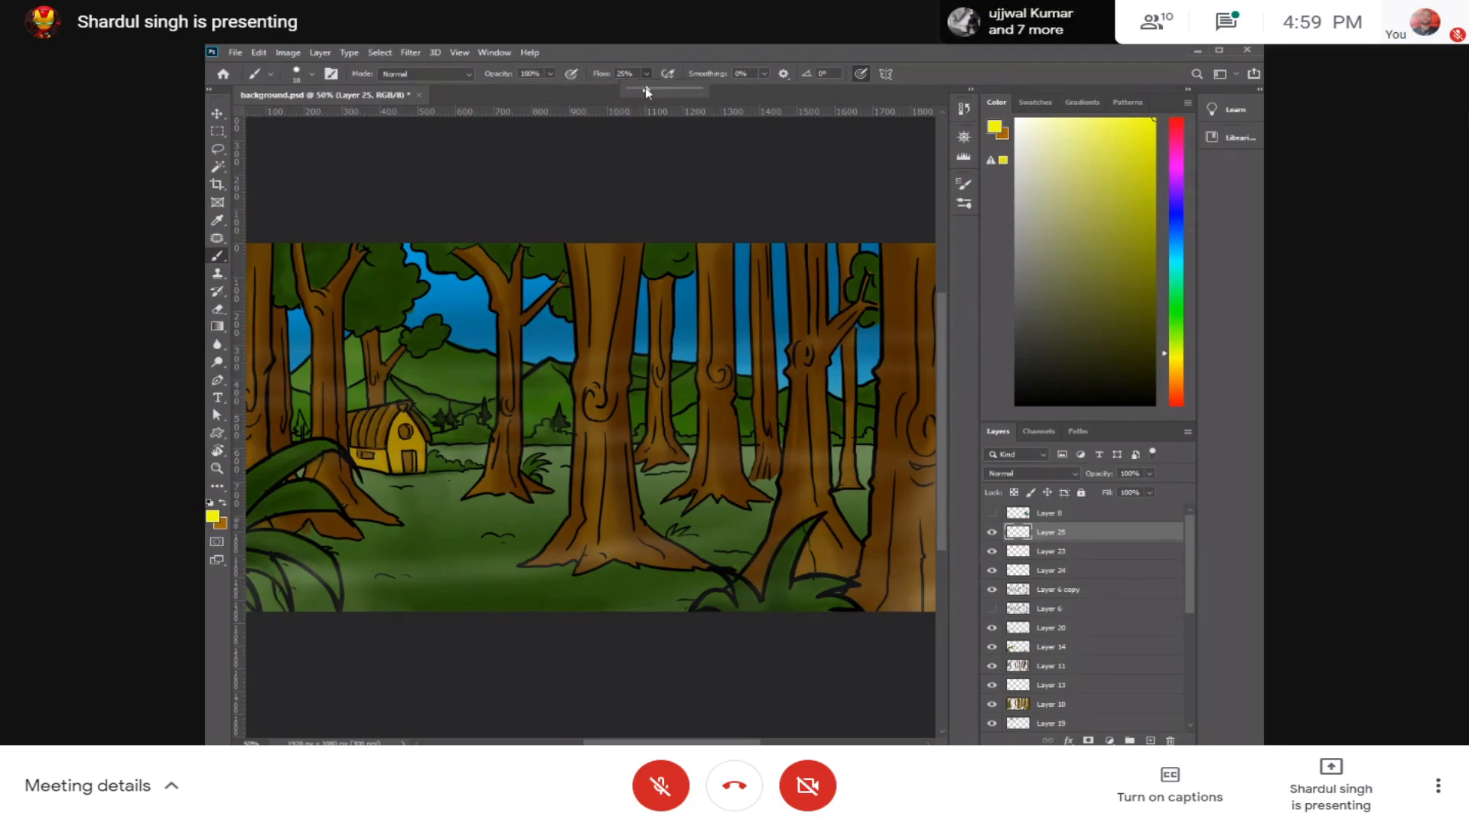
pyautogui.moveTo(860, 82); pyautogui.dragTo(860, 83)
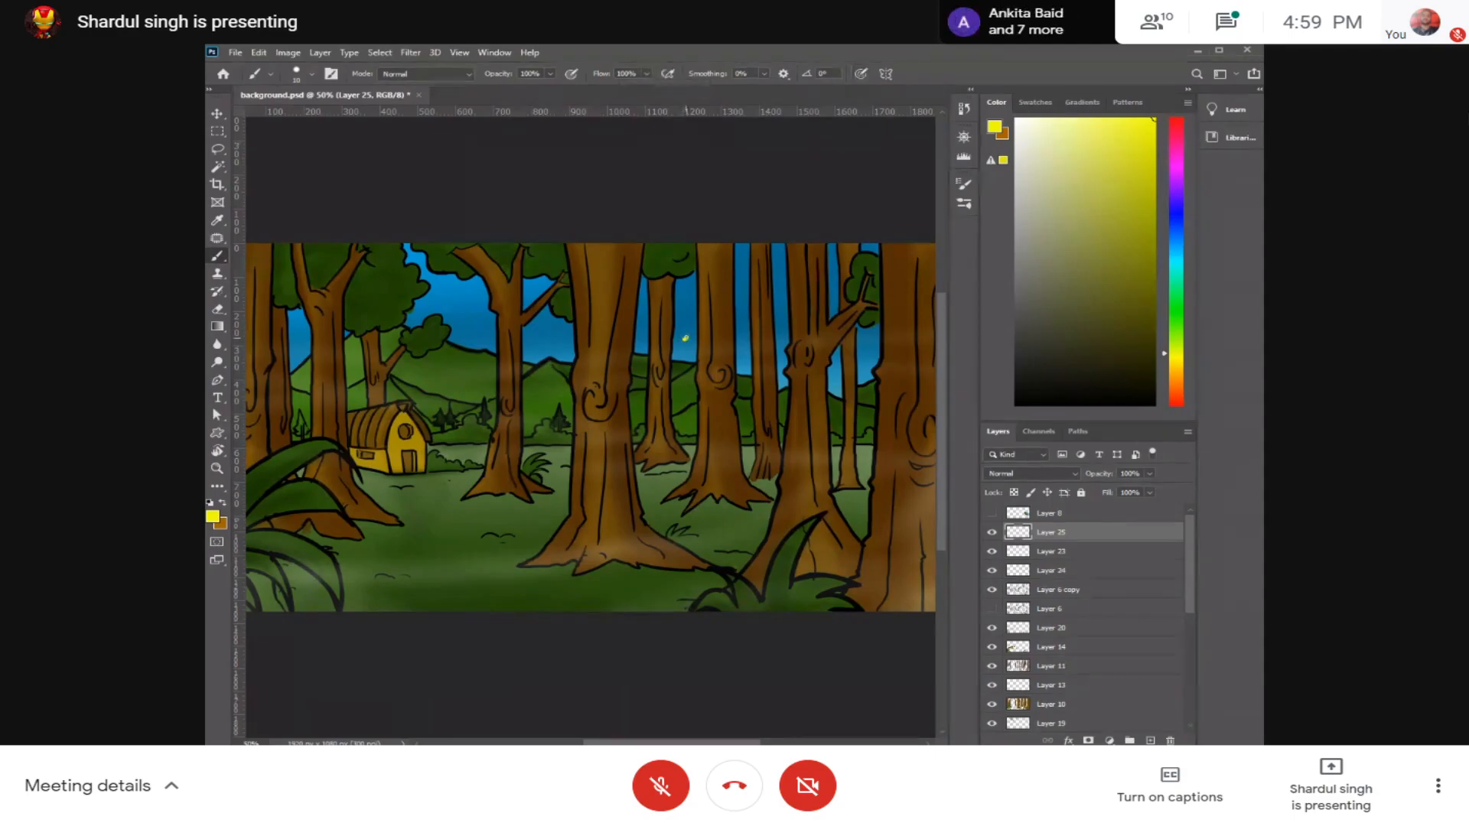
pyautogui.hotkey('ctrl', 'z')
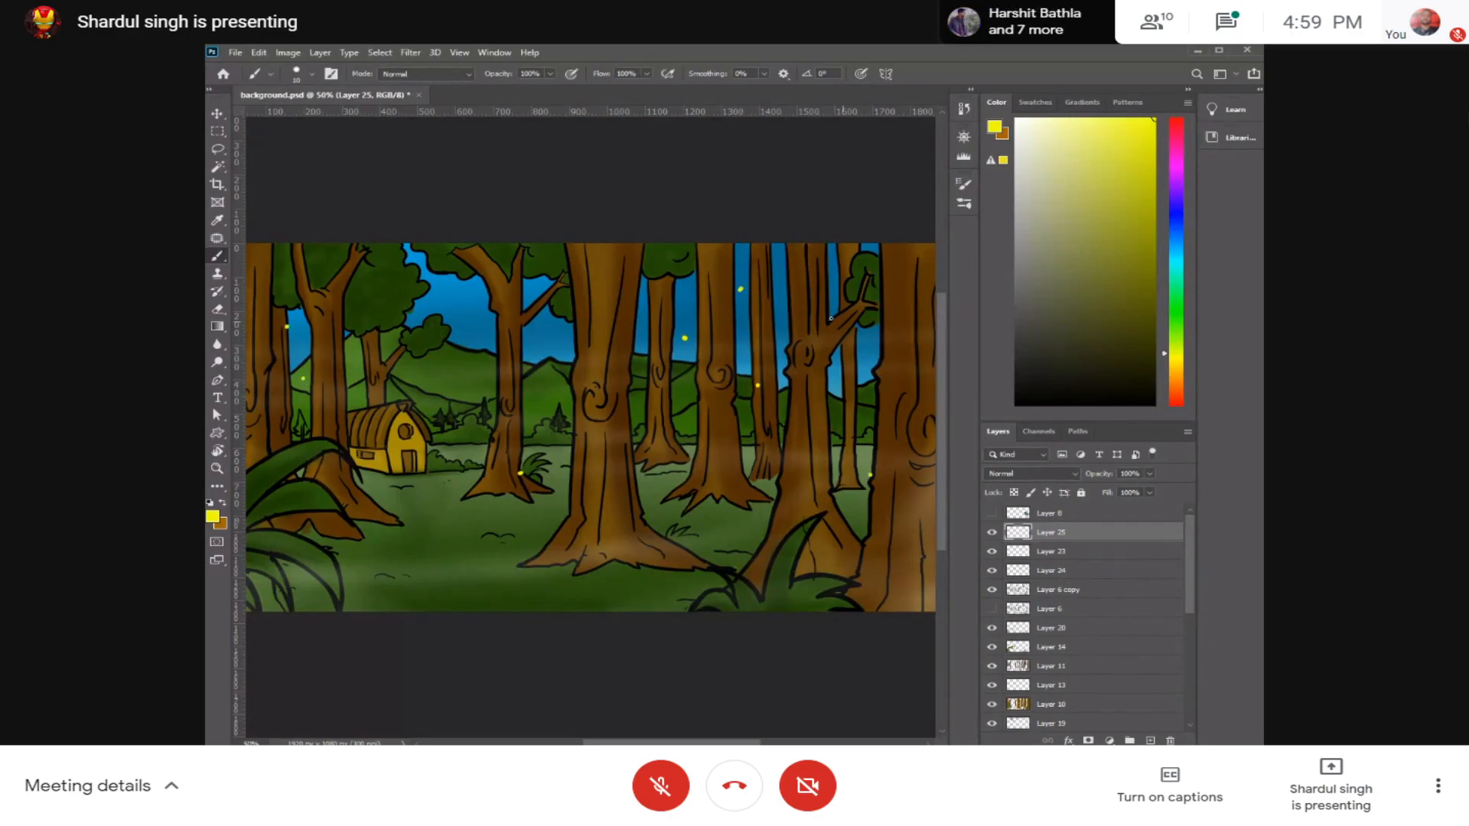
# Step: Add an Outer Glow effect to Layer 25 and set the glow colour to bright yellow
pyautogui.doubleClick(1116, 537)
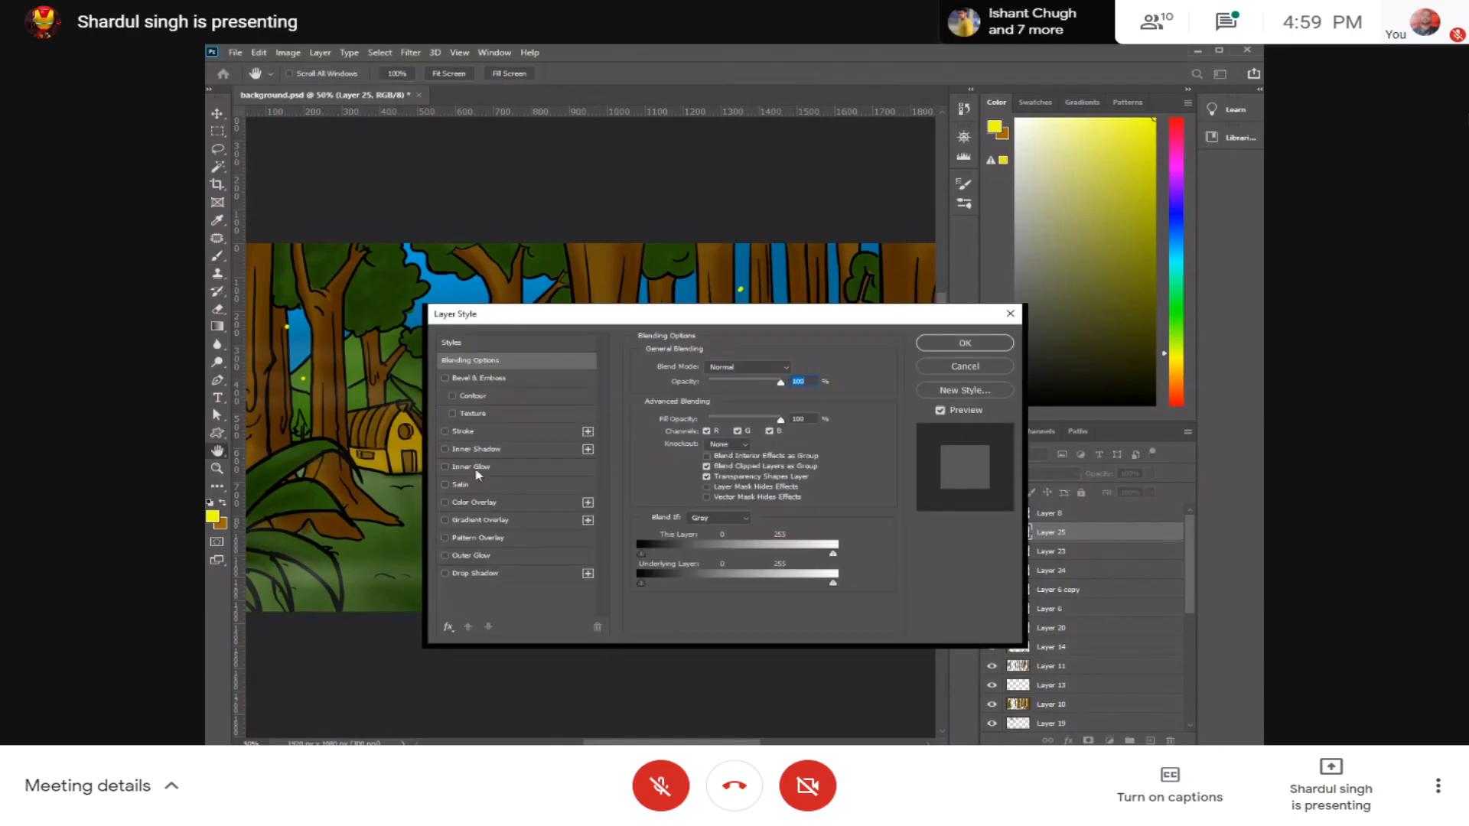
pyautogui.click(476, 555)
pyautogui.moveTo(638, 327); pyautogui.dragTo(893, 311)
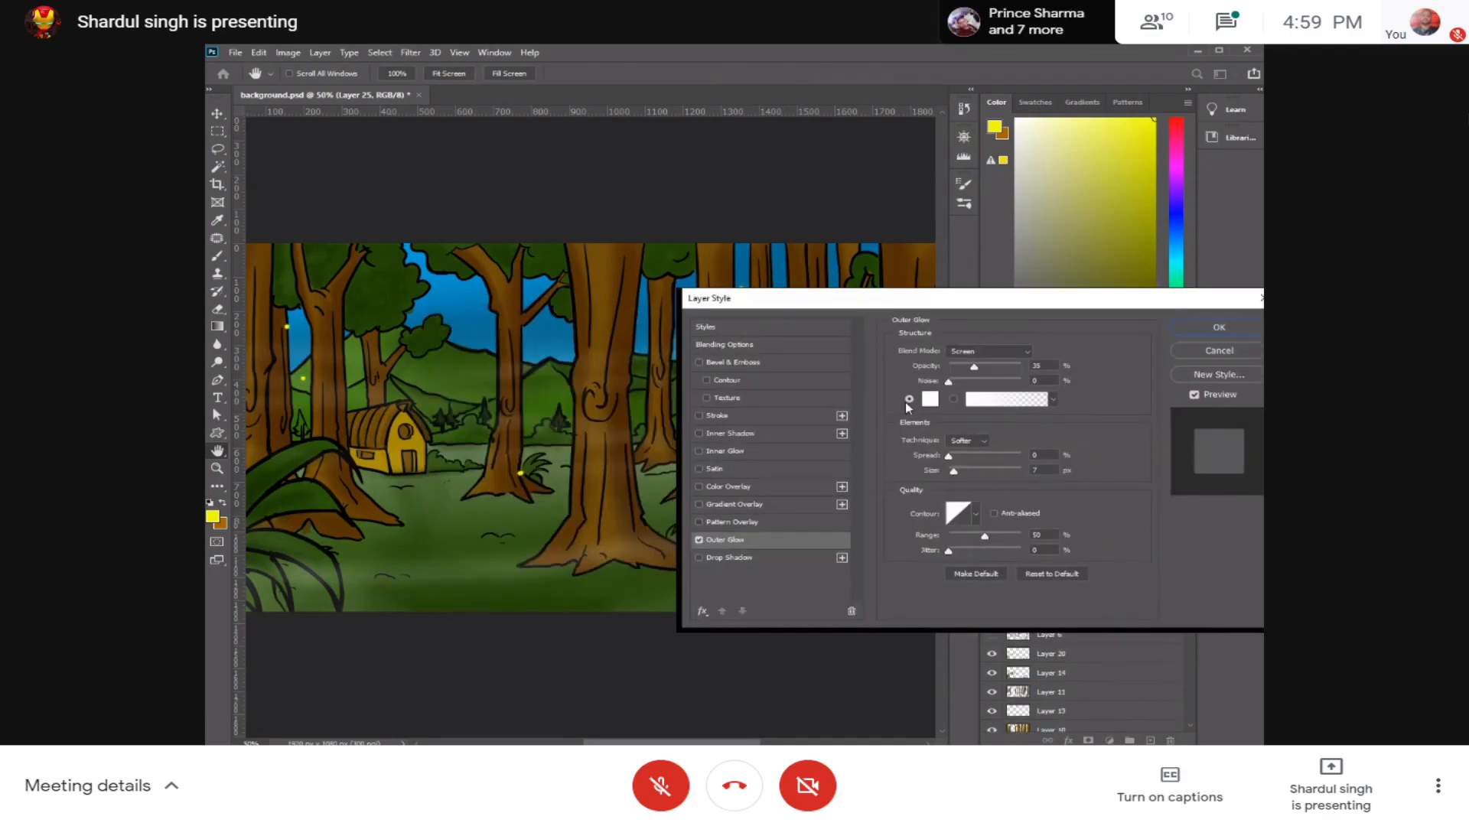
pyautogui.click(930, 399)
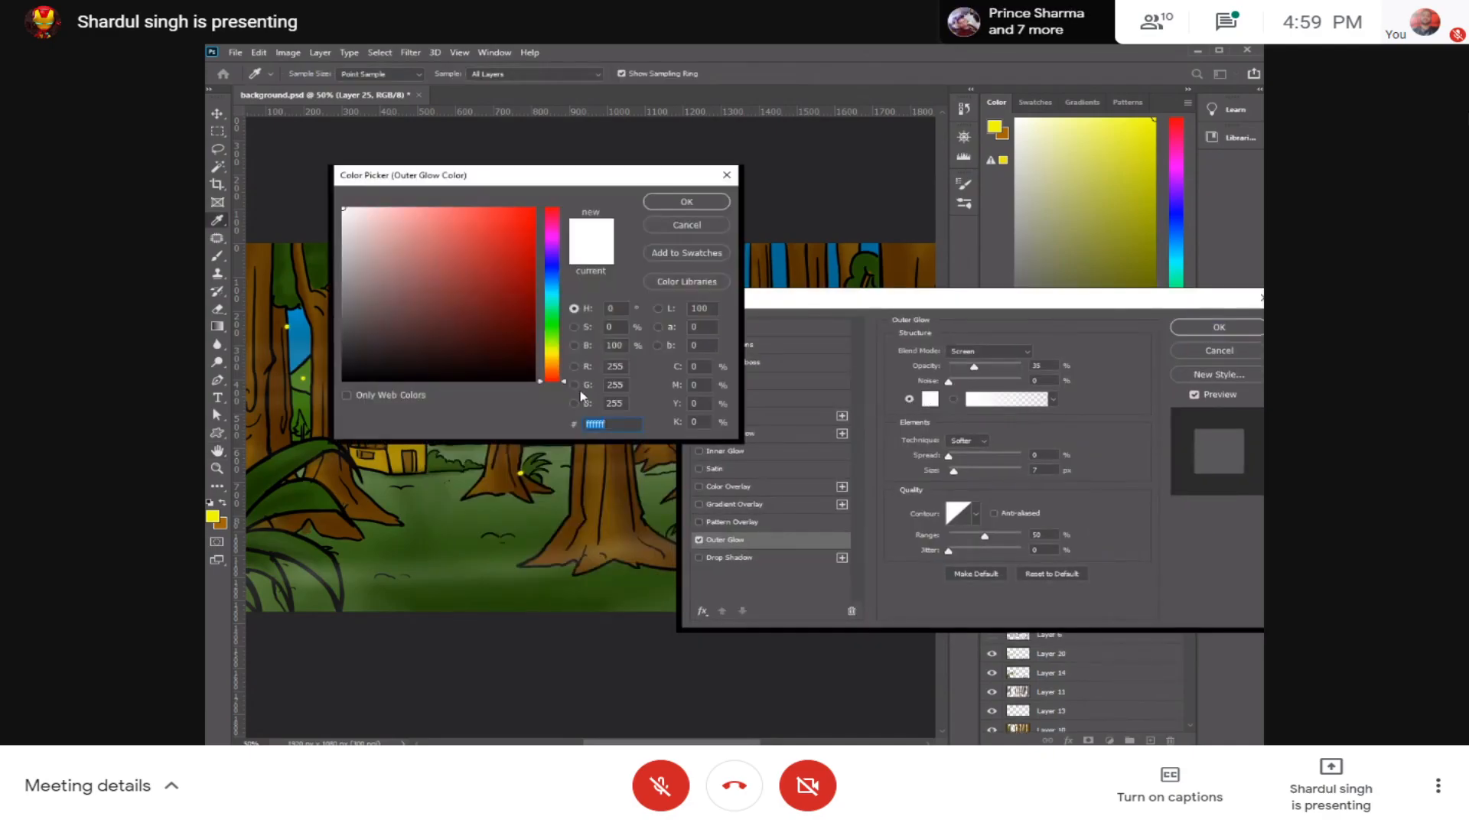
pyautogui.click(555, 355)
pyautogui.moveTo(525, 224); pyautogui.dragTo(530, 209)
pyautogui.click(550, 352)
pyautogui.click(662, 205)
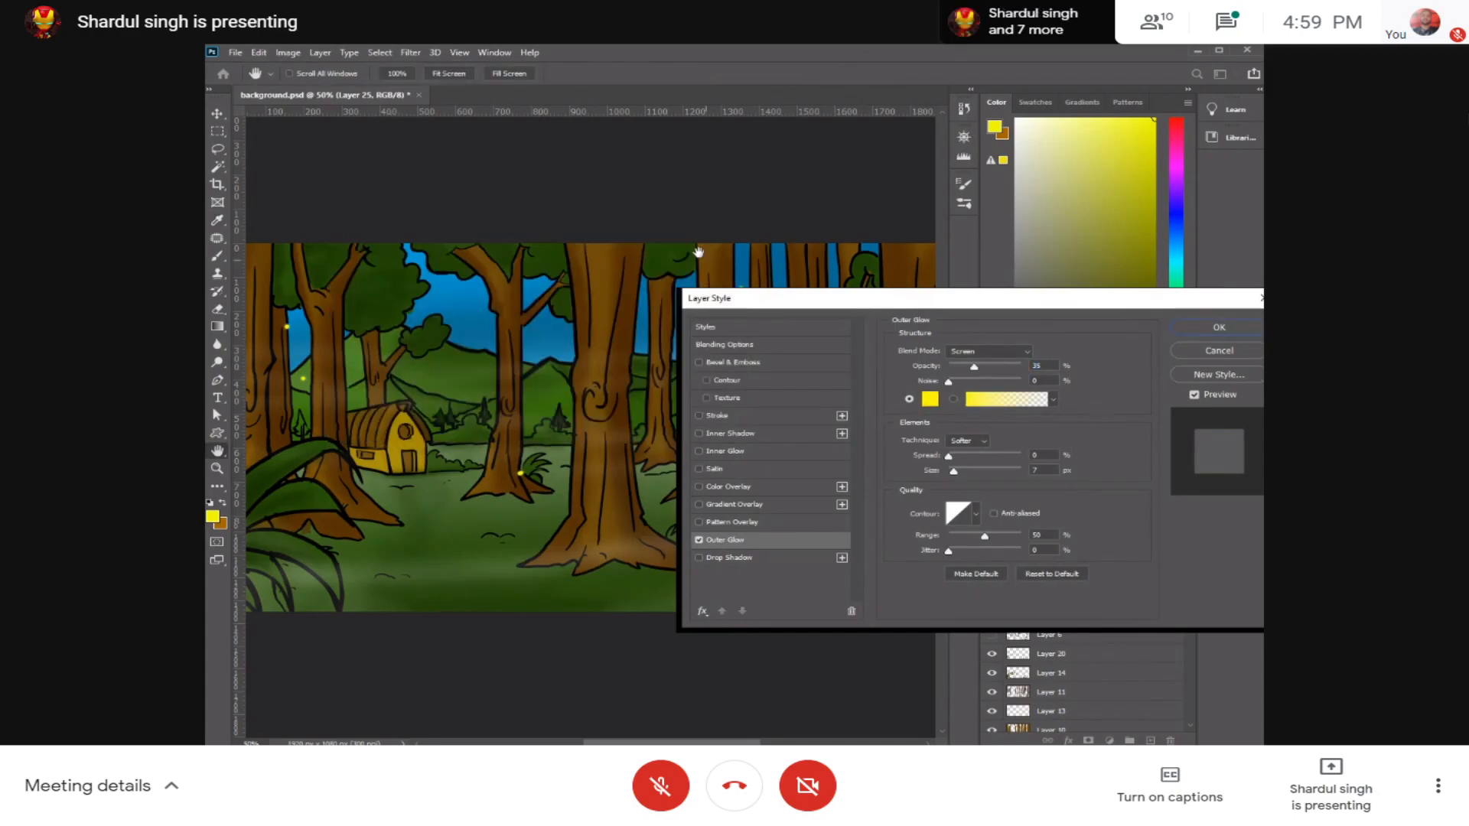
# Step: Set the glow's opacity to 46%, size to 18 px and spread to about 17%, add some noise, and apply the style
pyautogui.moveTo(976, 370); pyautogui.dragTo(990, 367)
pyautogui.moveTo(957, 472); pyautogui.dragTo(958, 457)
pyautogui.moveTo(990, 367); pyautogui.dragTo(994, 367)
pyautogui.moveTo(960, 455); pyautogui.dragTo(962, 456)
pyautogui.moveTo(1002, 299); pyautogui.dragTo(1158, 441)
pyautogui.moveTo(1026, 494); pyautogui.dragTo(989, 509)
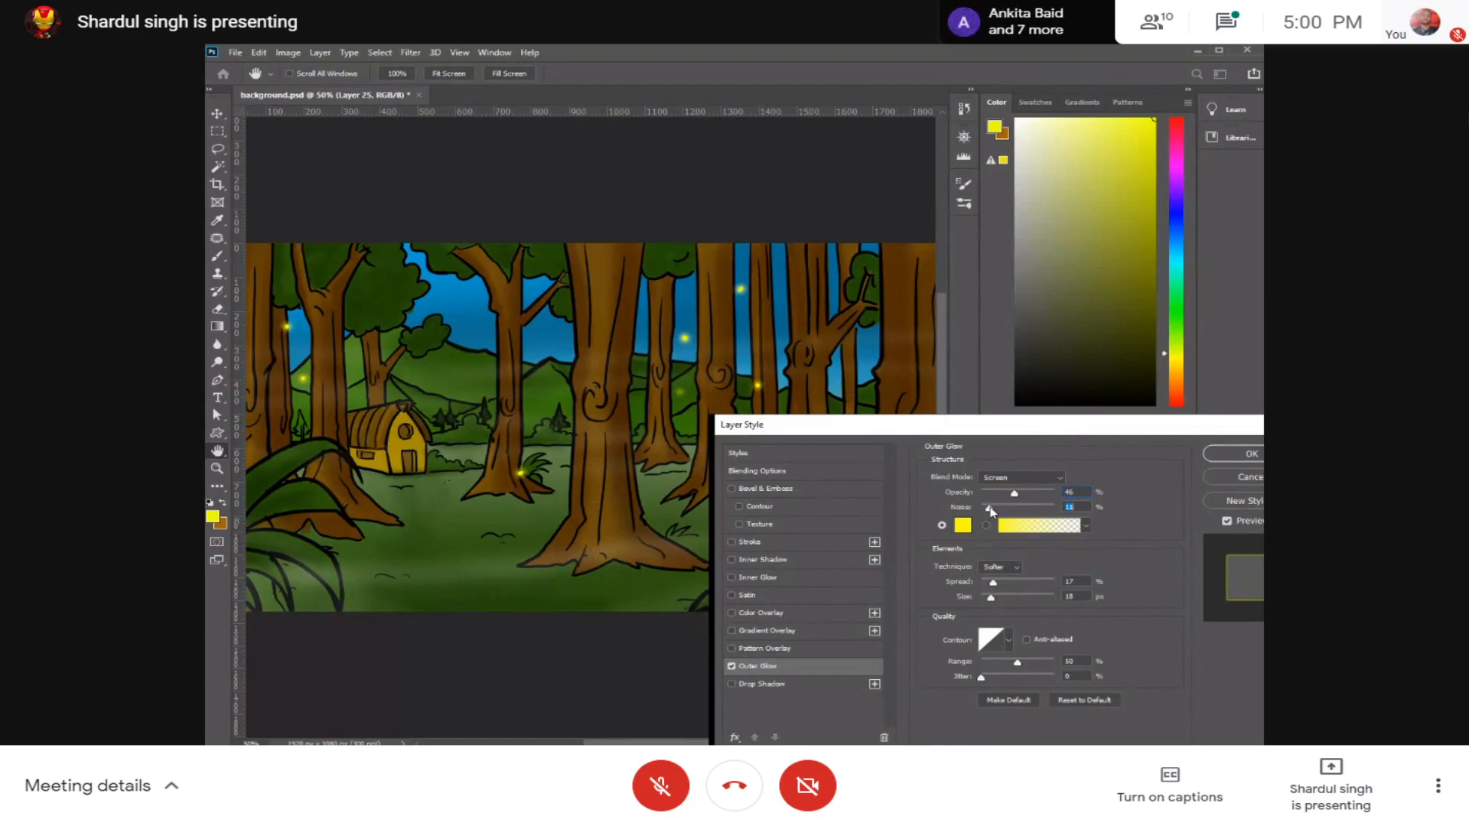
pyautogui.moveTo(994, 581); pyautogui.dragTo(993, 583)
pyautogui.click(1233, 453)
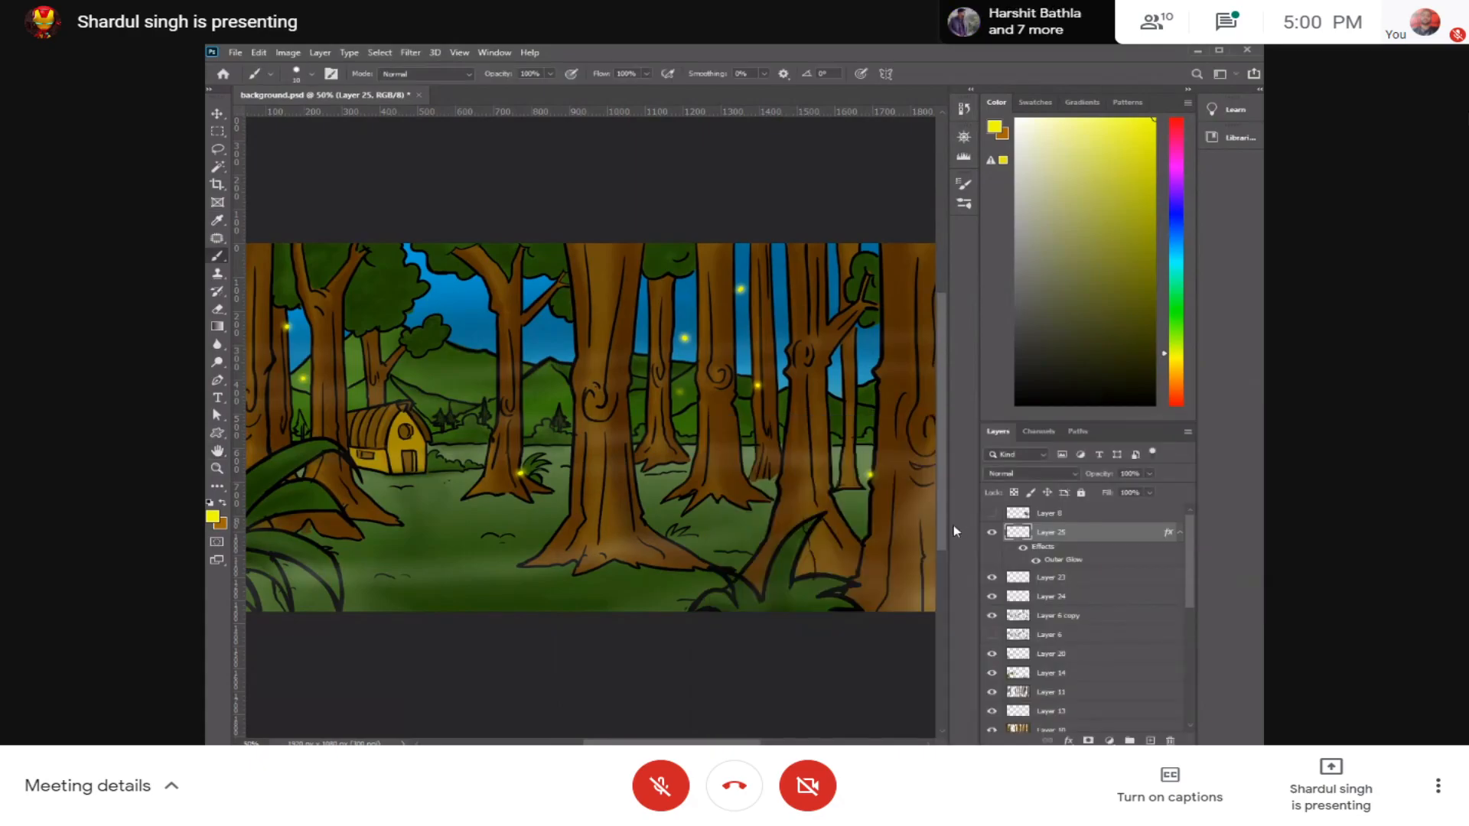
# Step: Enlarge the glowing yellow dots to about 112% and move them lower so they spread across the trunks and ground
pyautogui.hotkey('ctrl', '-')
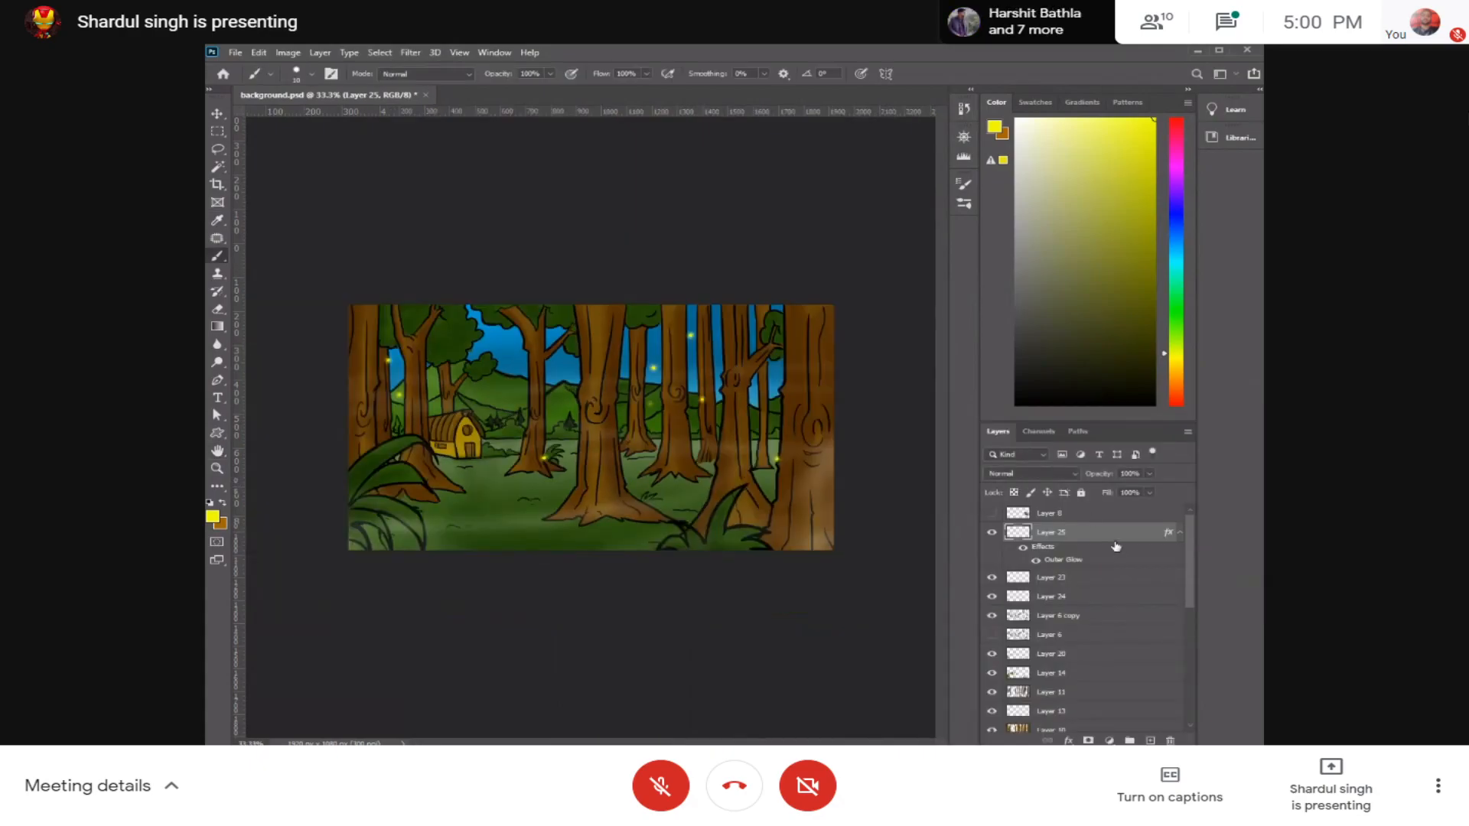
pyautogui.hotkey('ctrl', 't')
pyautogui.moveTo(726, 419); pyautogui.dragTo(725, 489)
pyautogui.moveTo(780, 533); pyautogui.dragTo(829, 555)
pyautogui.moveTo(800, 508); pyautogui.dragTo(779, 501)
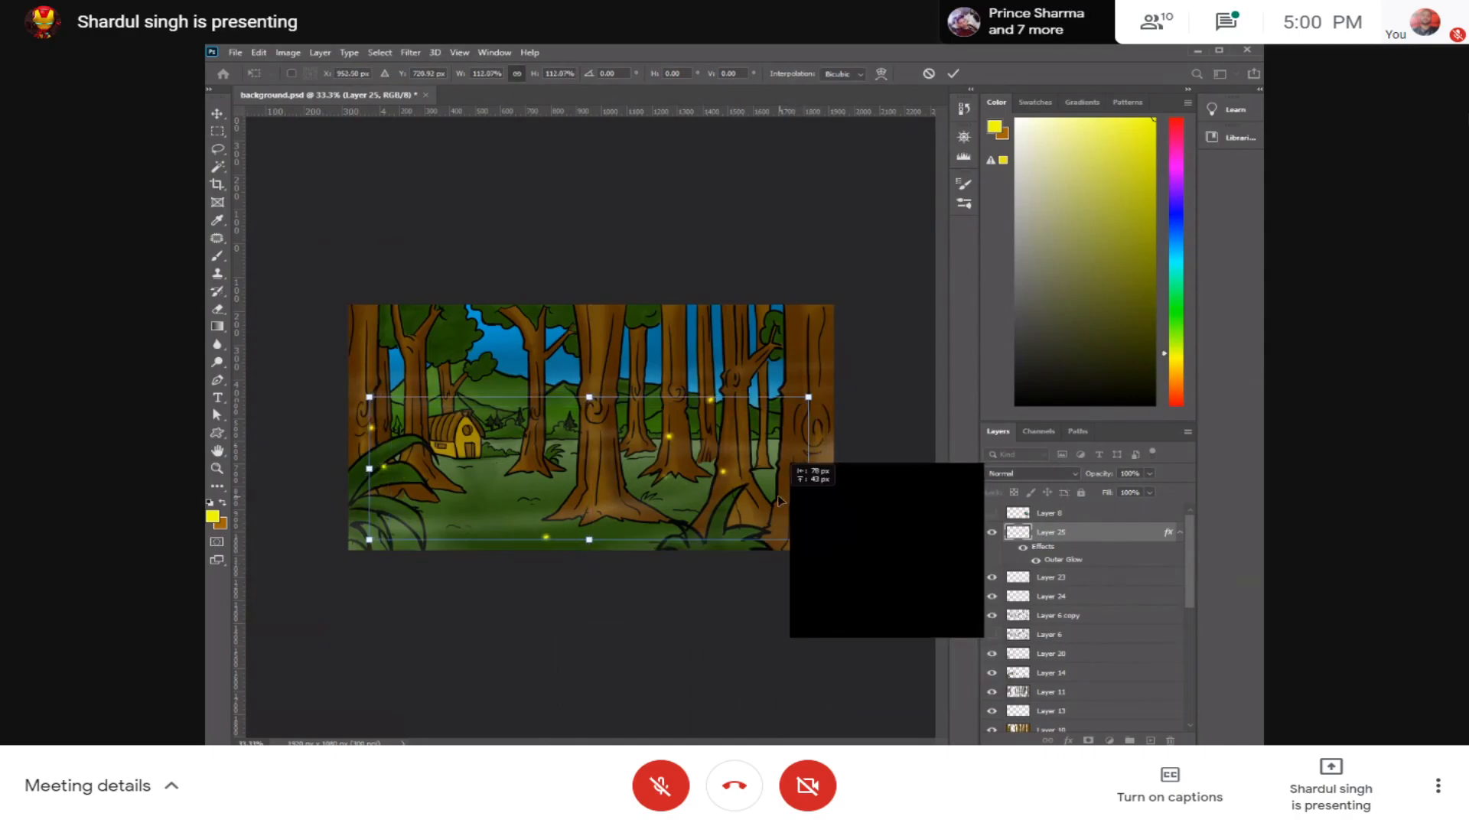
pyautogui.click(953, 74)
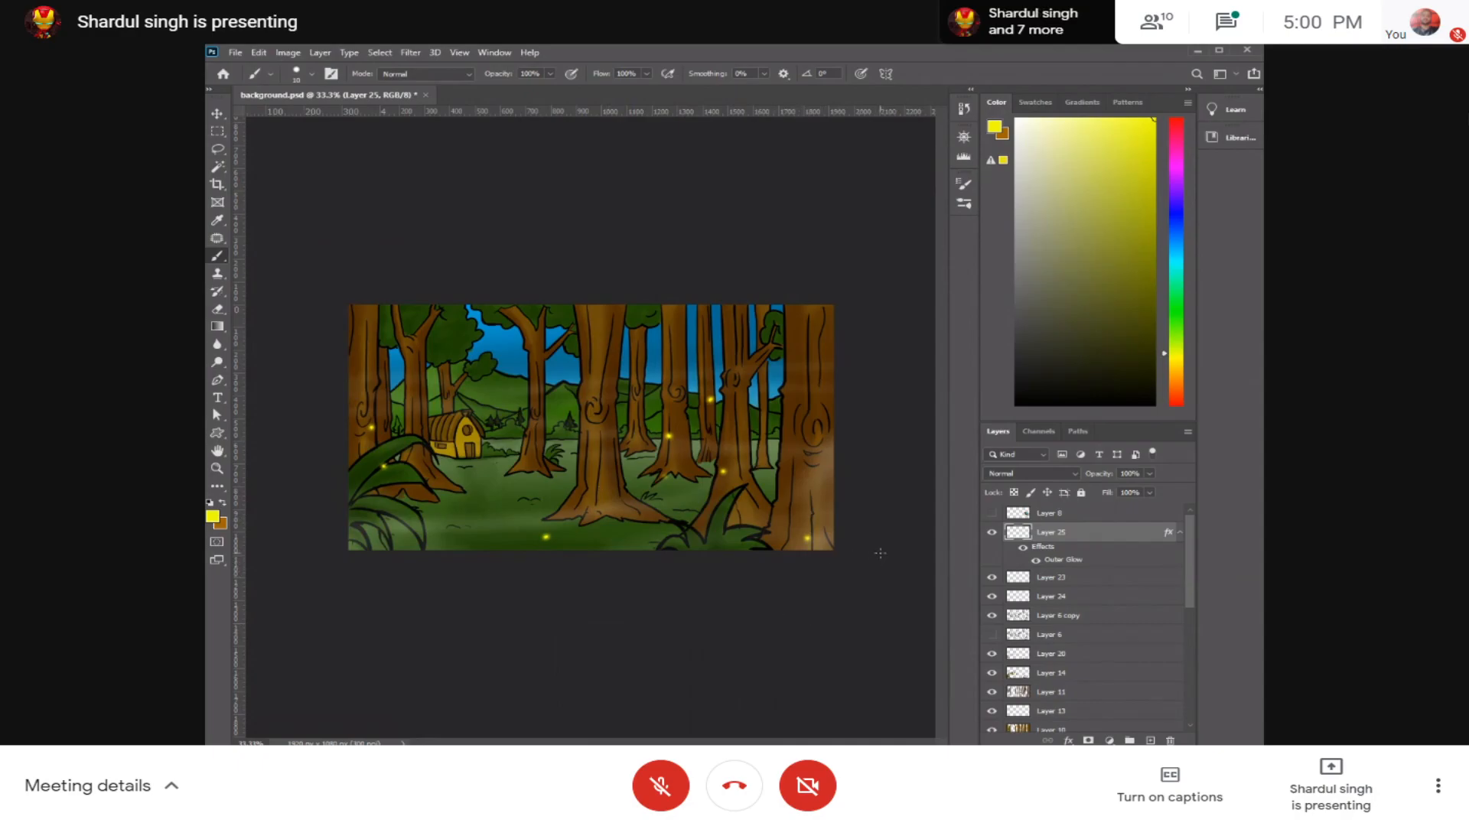
pyautogui.hotkey('ctrl', '+')
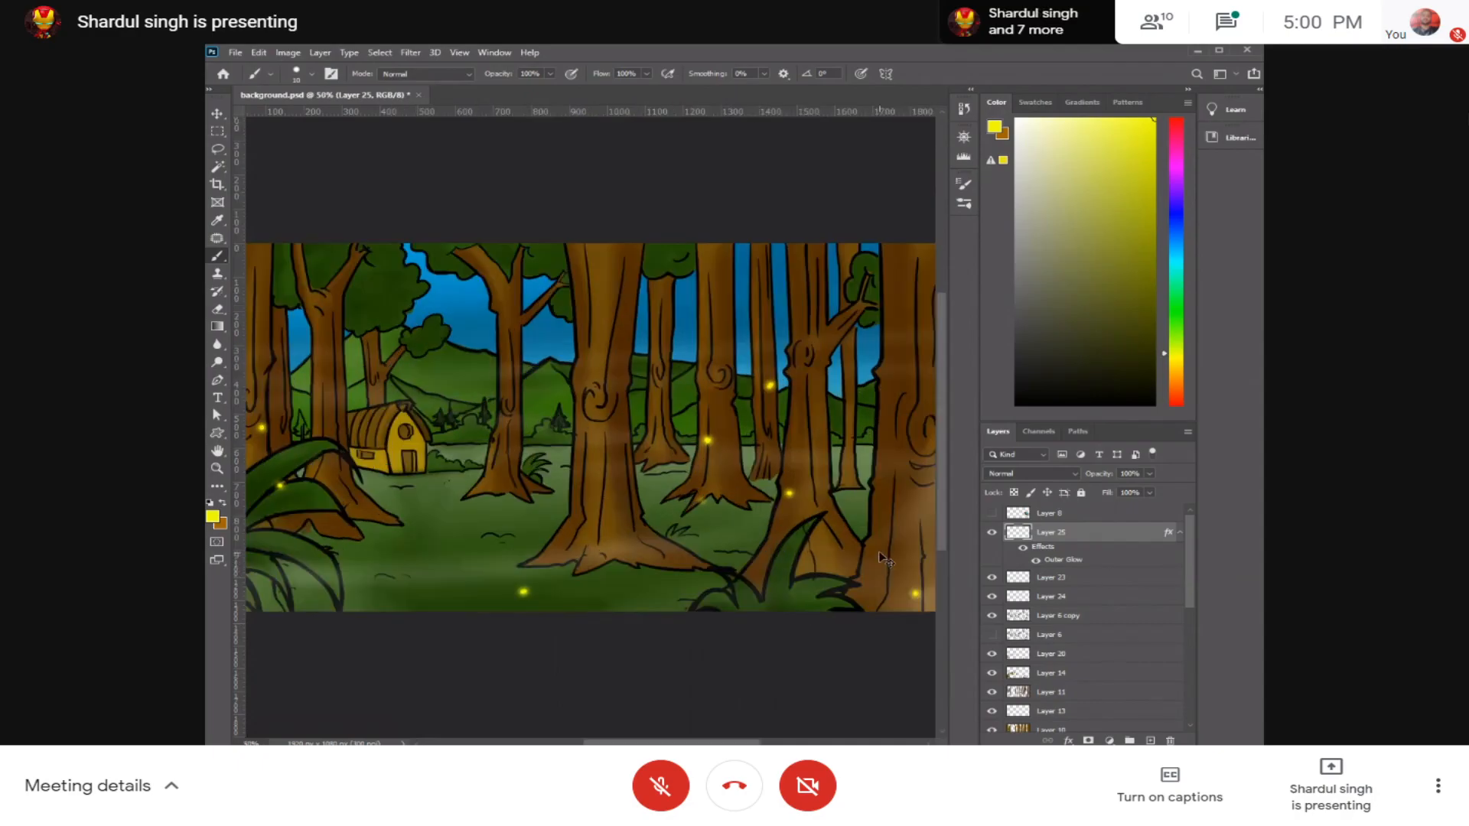
pyautogui.hotkey('ctrl', '-')
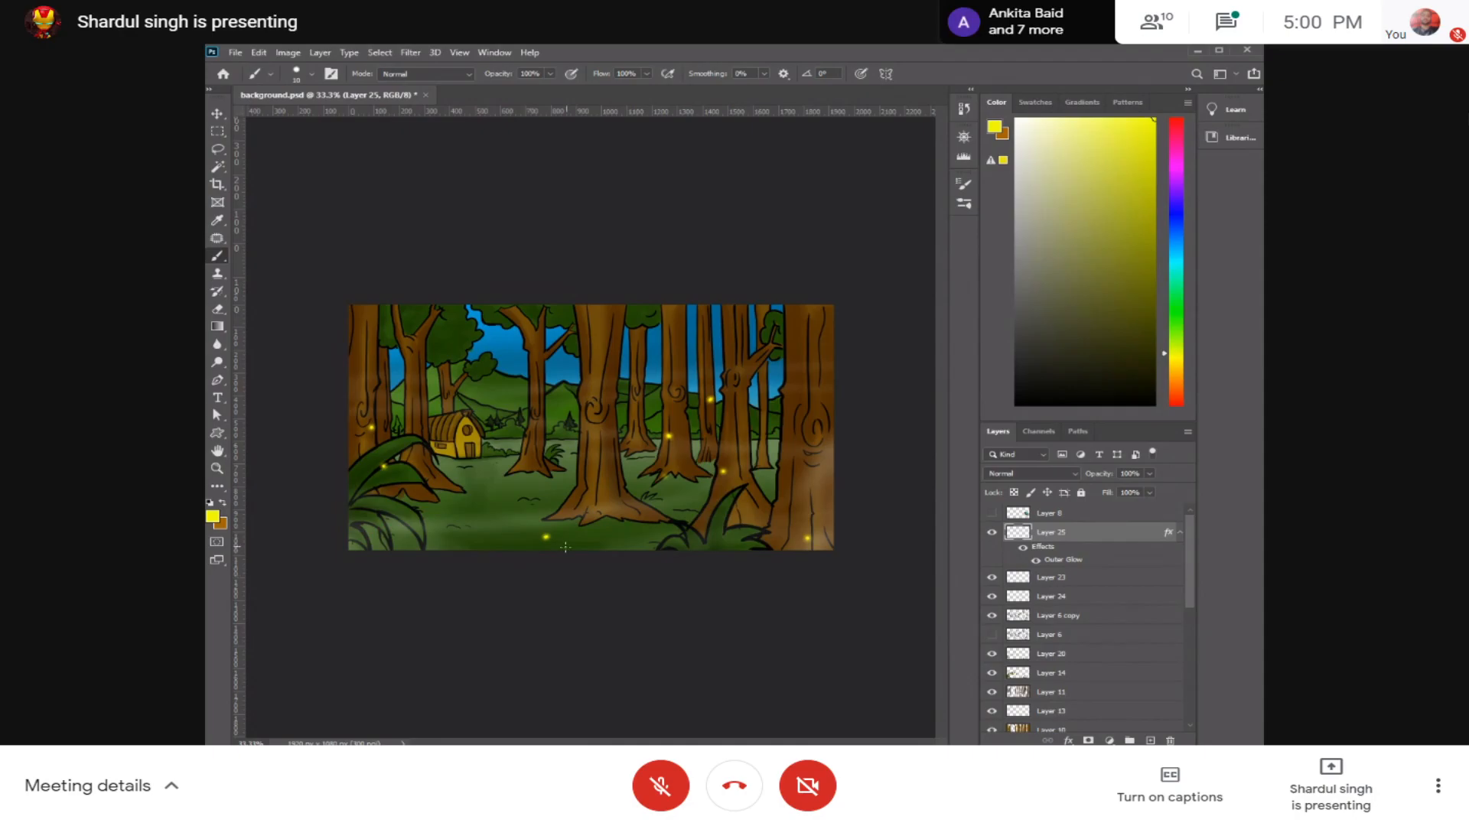
# Step: Hide the dark sky on Layer 22 and the glowing dots on Layer 25, keeping the background layer visible
pyautogui.moveTo(1187, 586); pyautogui.dragTo(1202, 667)
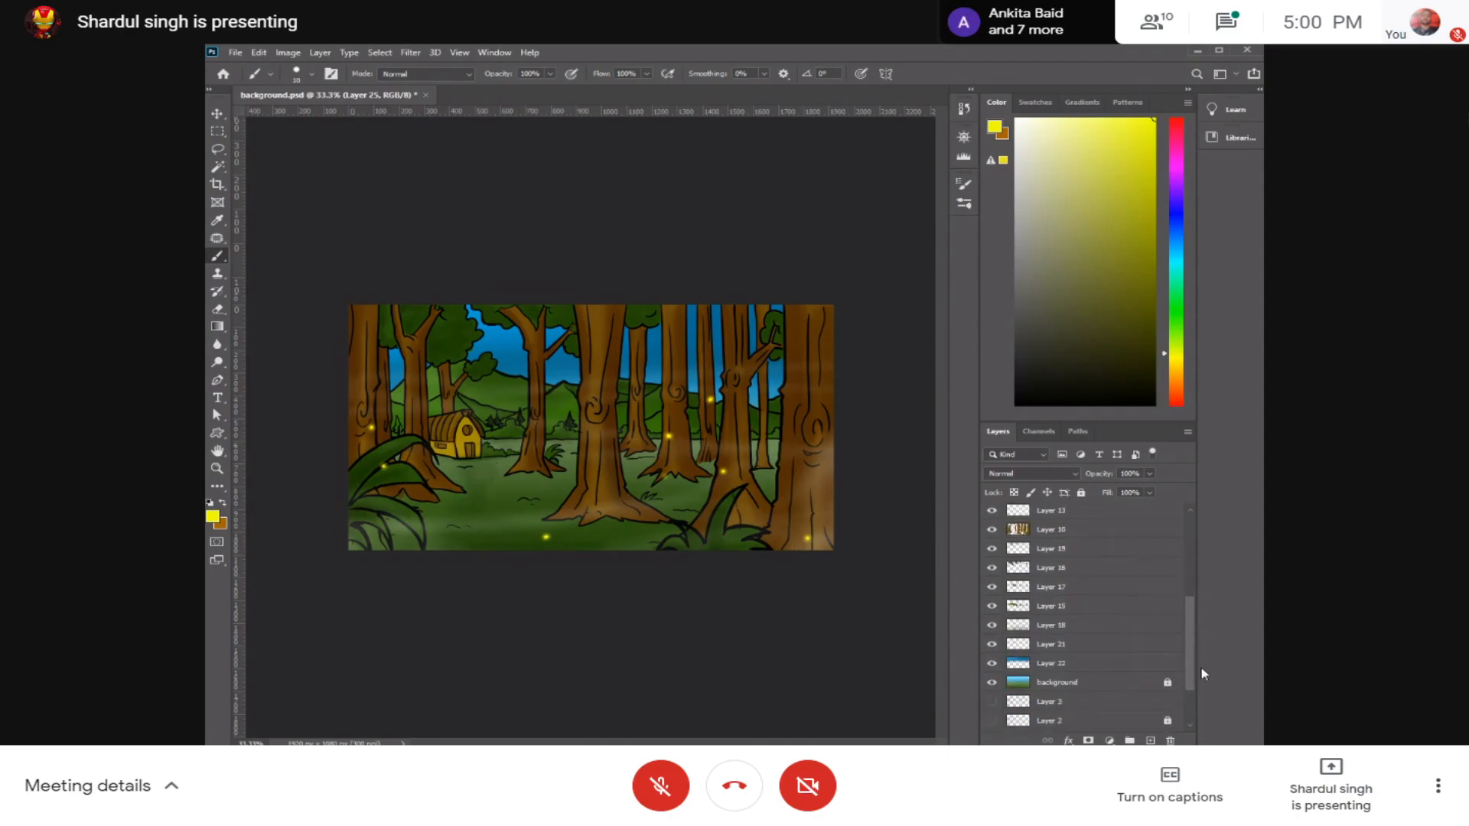
pyautogui.click(992, 657)
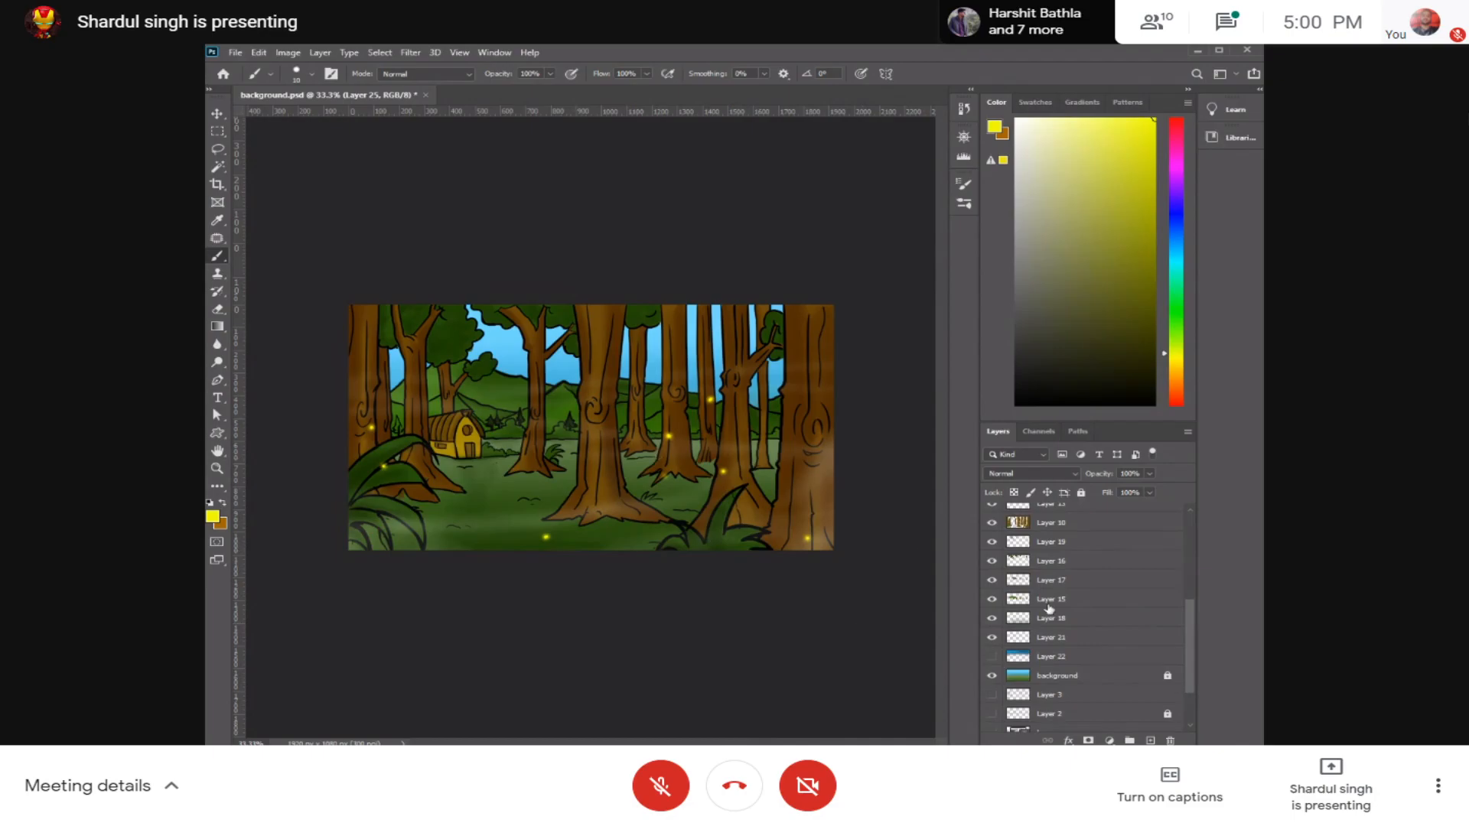
pyautogui.click(993, 675)
pyautogui.click(993, 674)
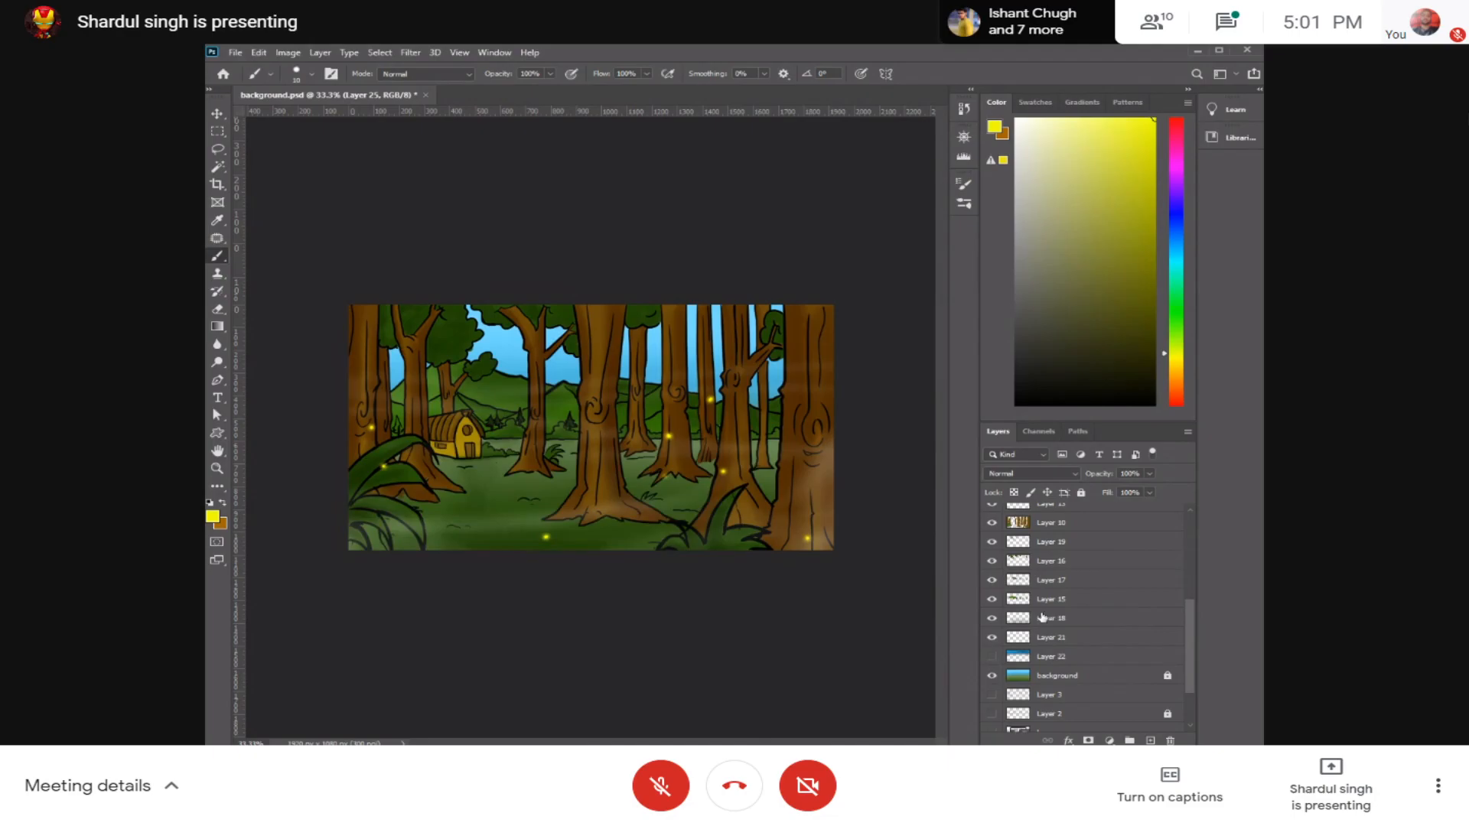
pyautogui.moveTo(1190, 612); pyautogui.dragTo(1198, 500)
pyautogui.click(992, 532)
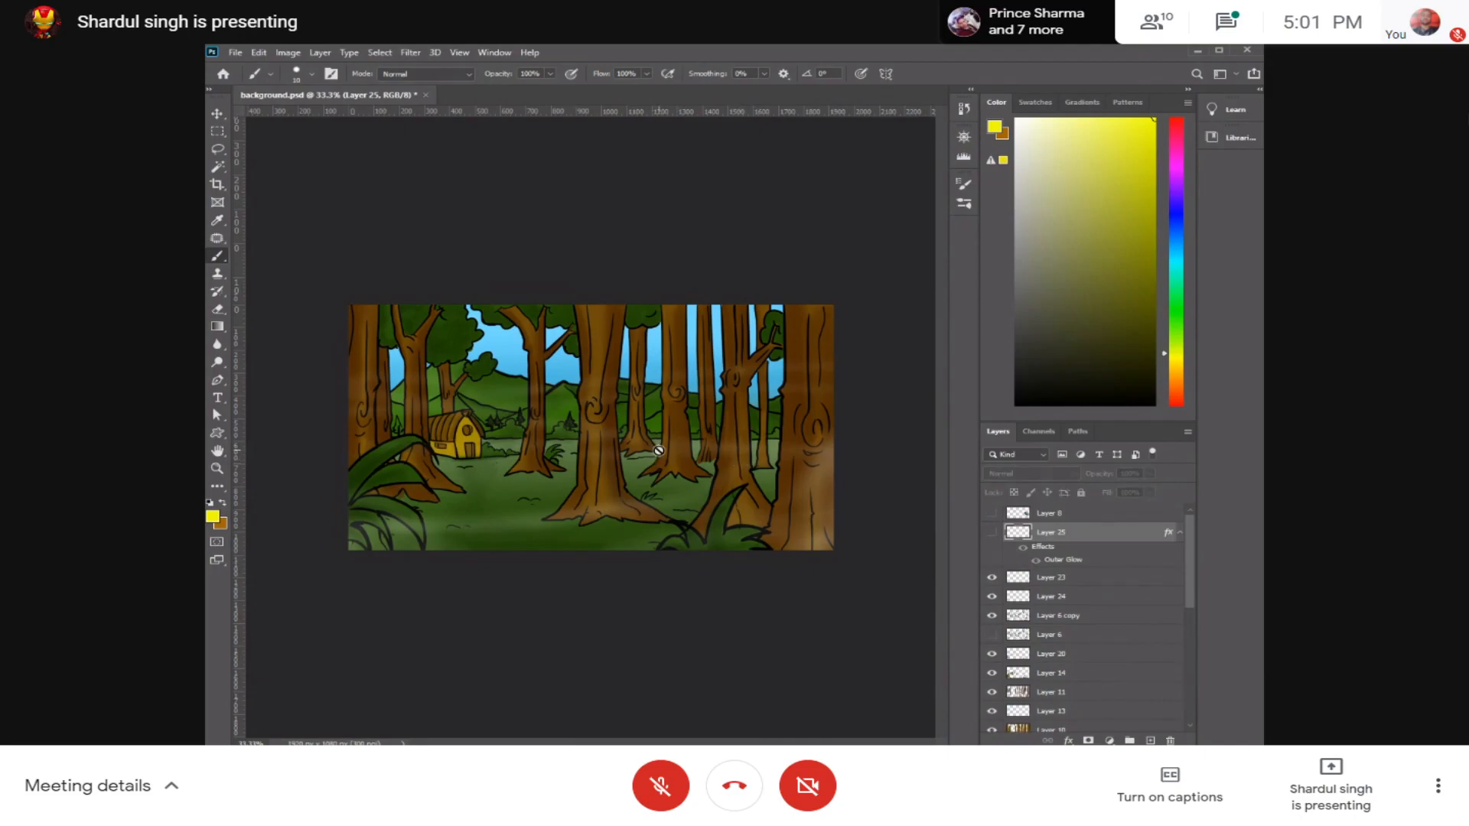
# Step: Add a new layer in Normal mode at 100% opacity directly above Layer 23
pyautogui.click(1071, 584)
pyautogui.hotkey('ctrl', 'shift', 'n')
pyautogui.press('BackSpace')
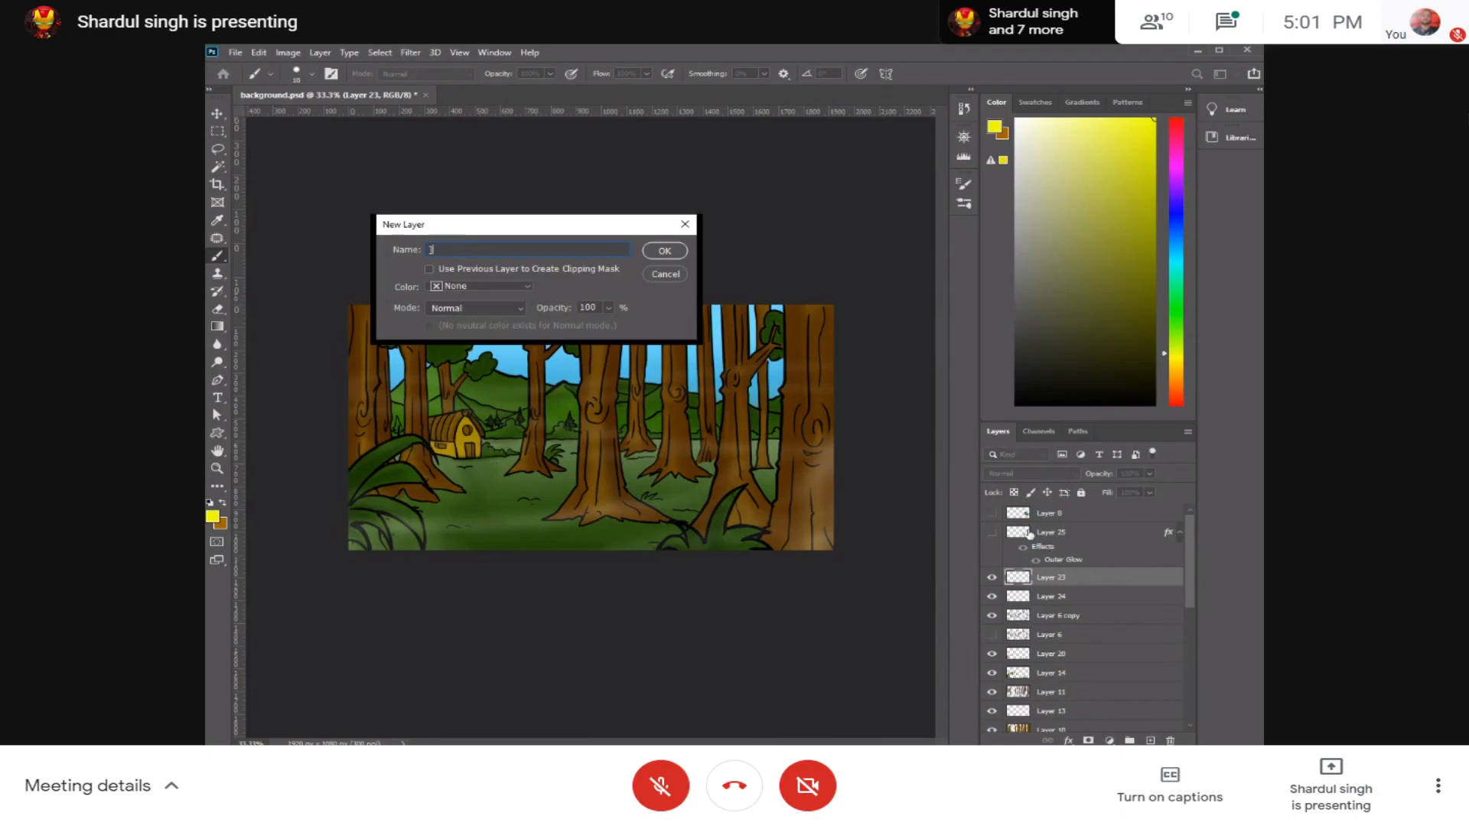
pyautogui.click(664, 252)
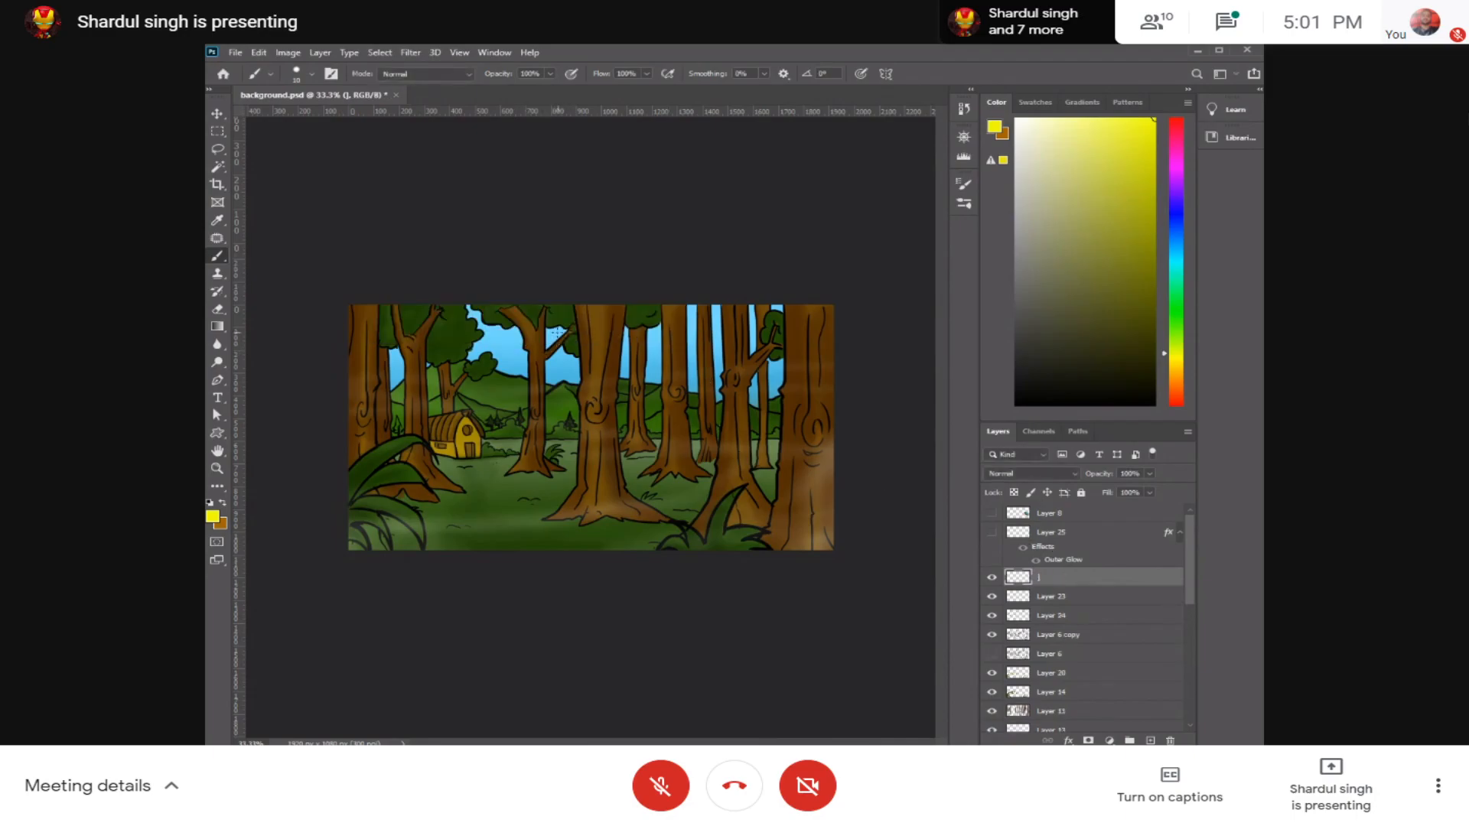
# Step: Draw a narrow slanted light-beam path with the Pen tool from above the canvas down to the ground beside the hut
pyautogui.press('p')
pyautogui.click(570, 293)
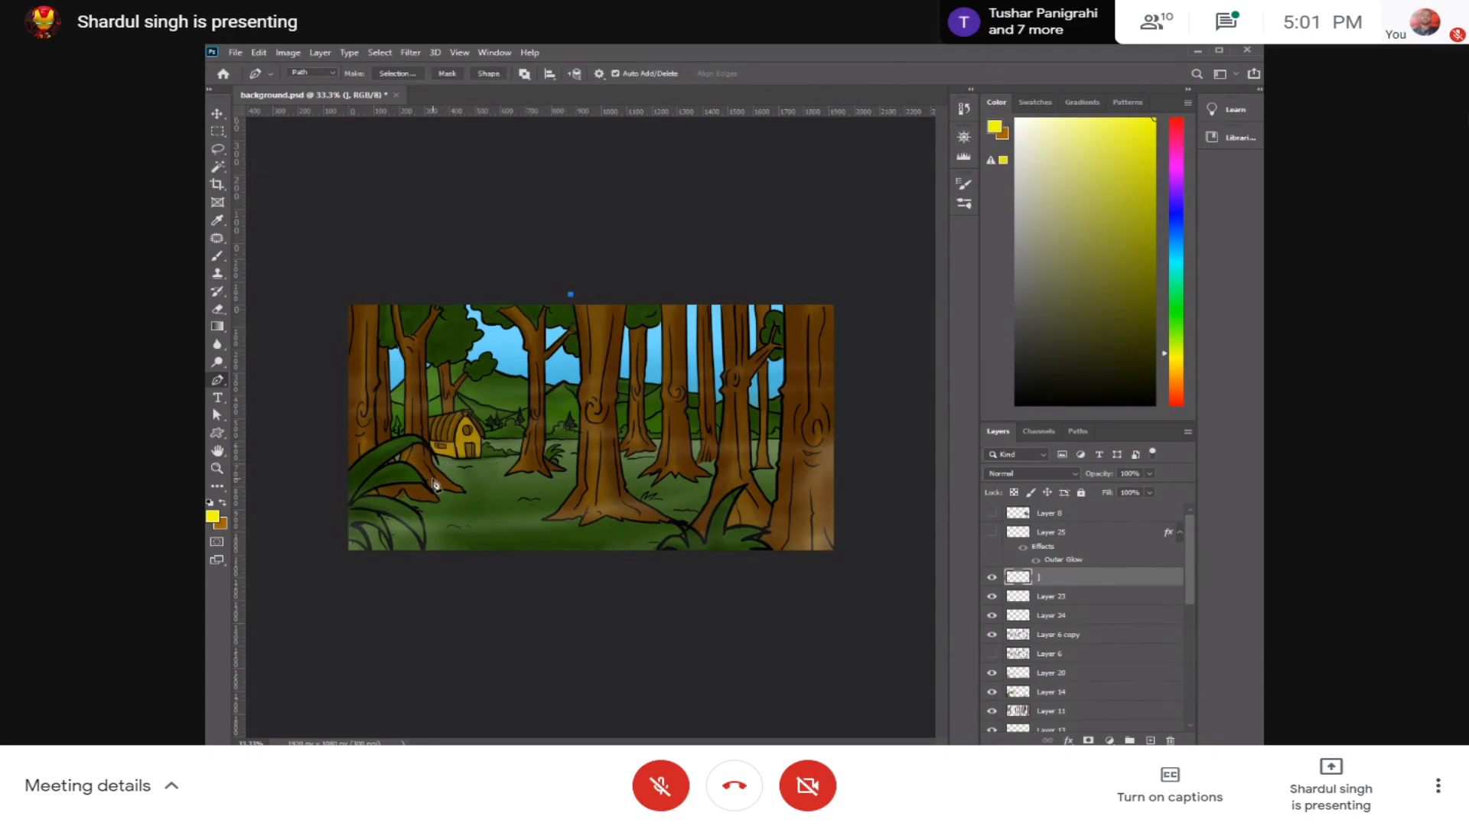
pyautogui.click(443, 508)
pyautogui.click(509, 511)
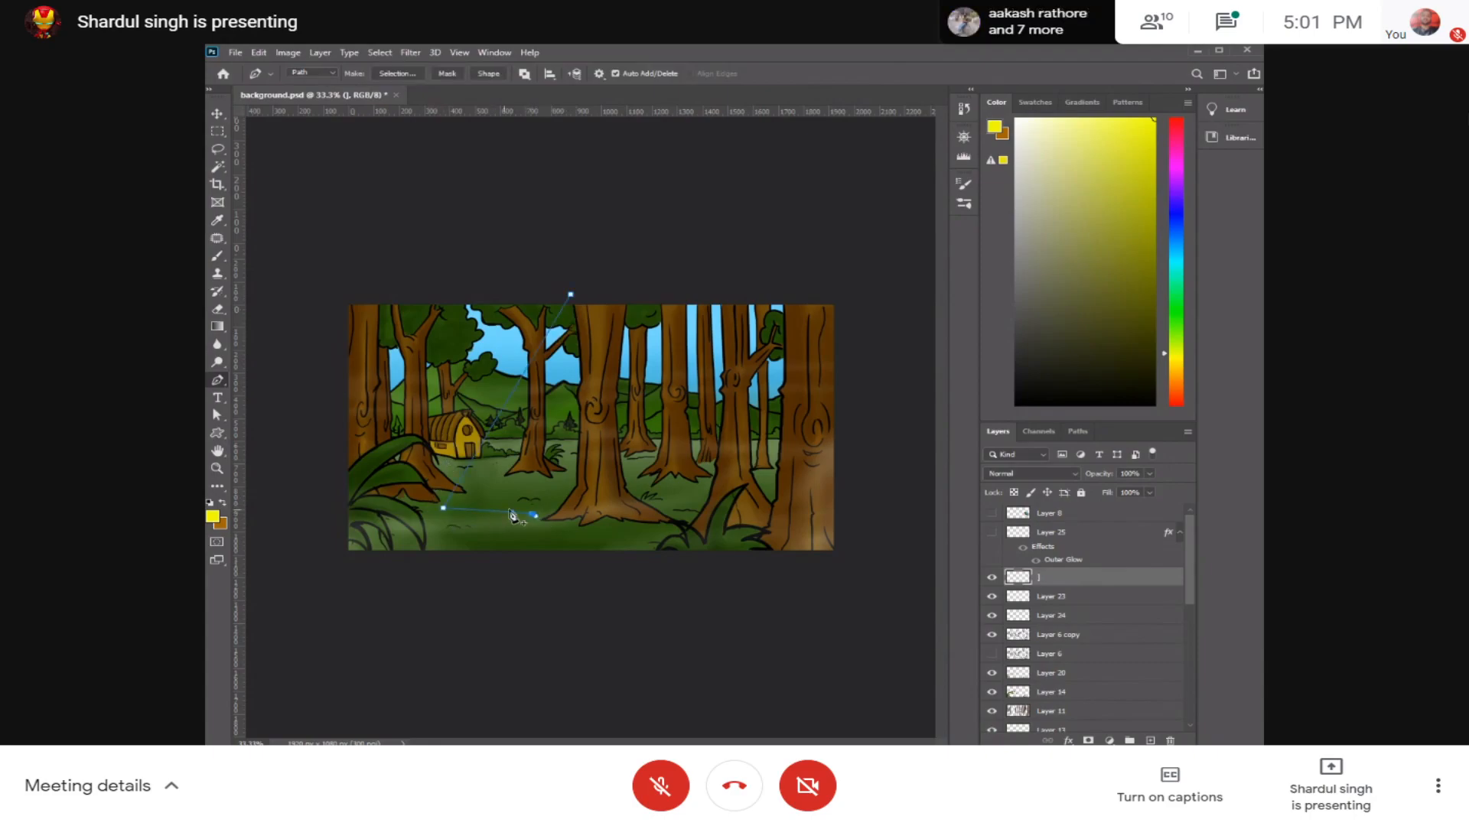
pyautogui.hotkey('ctrl', 'z')
pyautogui.click(458, 507)
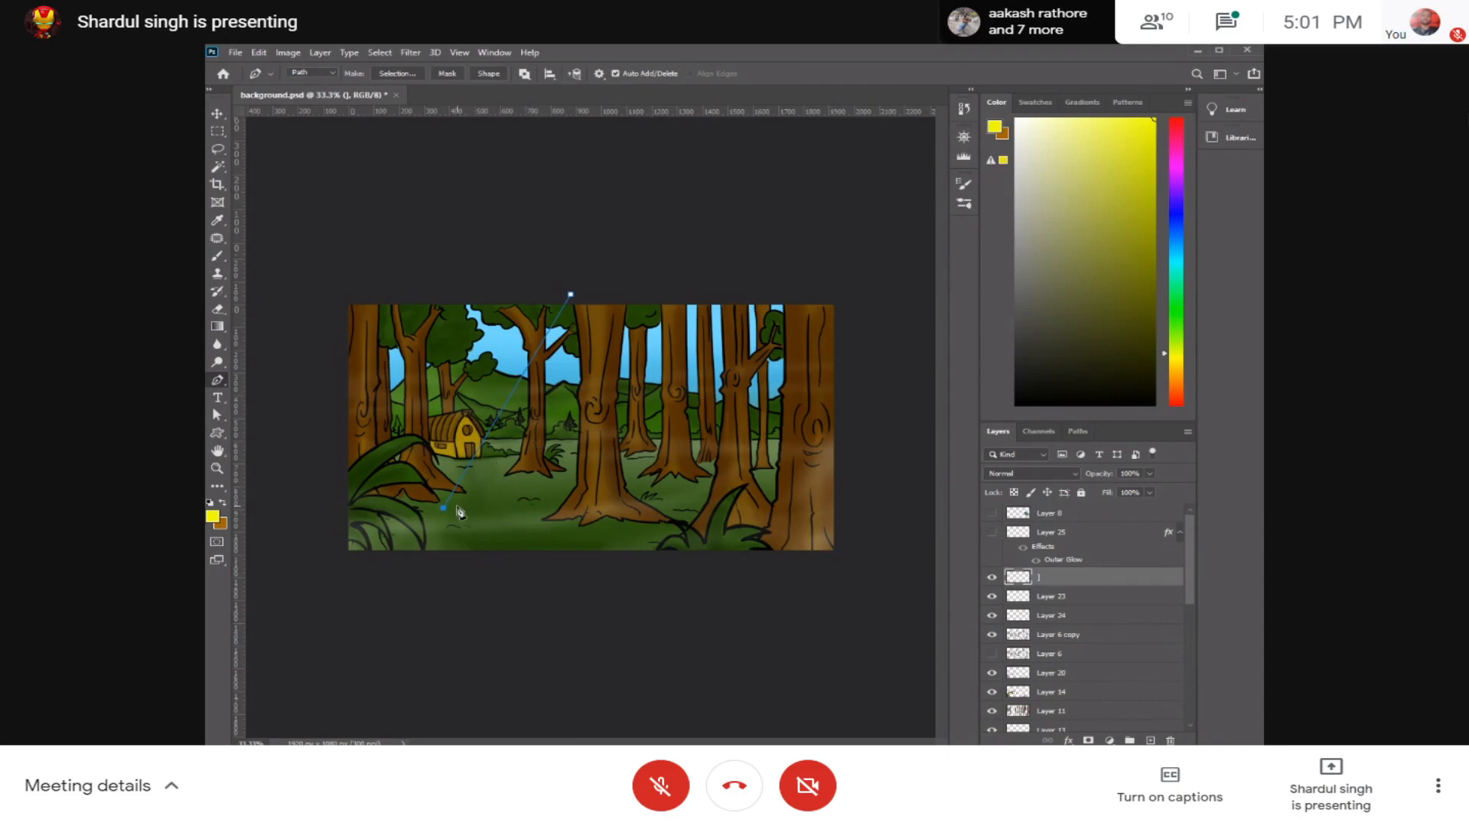
pyautogui.click(579, 296)
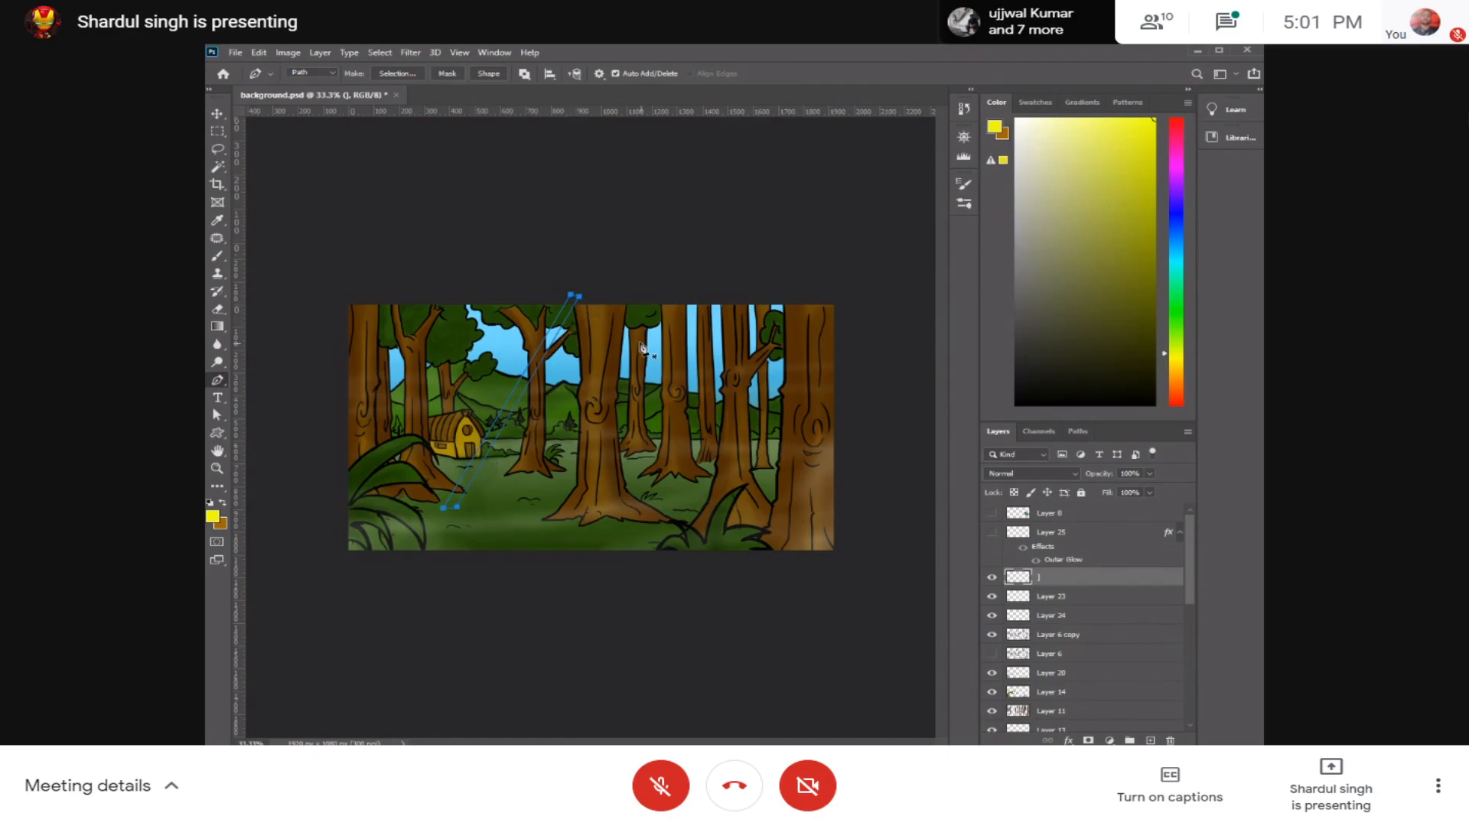
# Step: Draw a second narrow, nearly vertical beam path through the gap just right of the large central trunk
pyautogui.click(644, 295)
pyautogui.hotkey('ctrl', 'z')
pyautogui.click(649, 293)
pyautogui.click(635, 490)
pyautogui.click(651, 293)
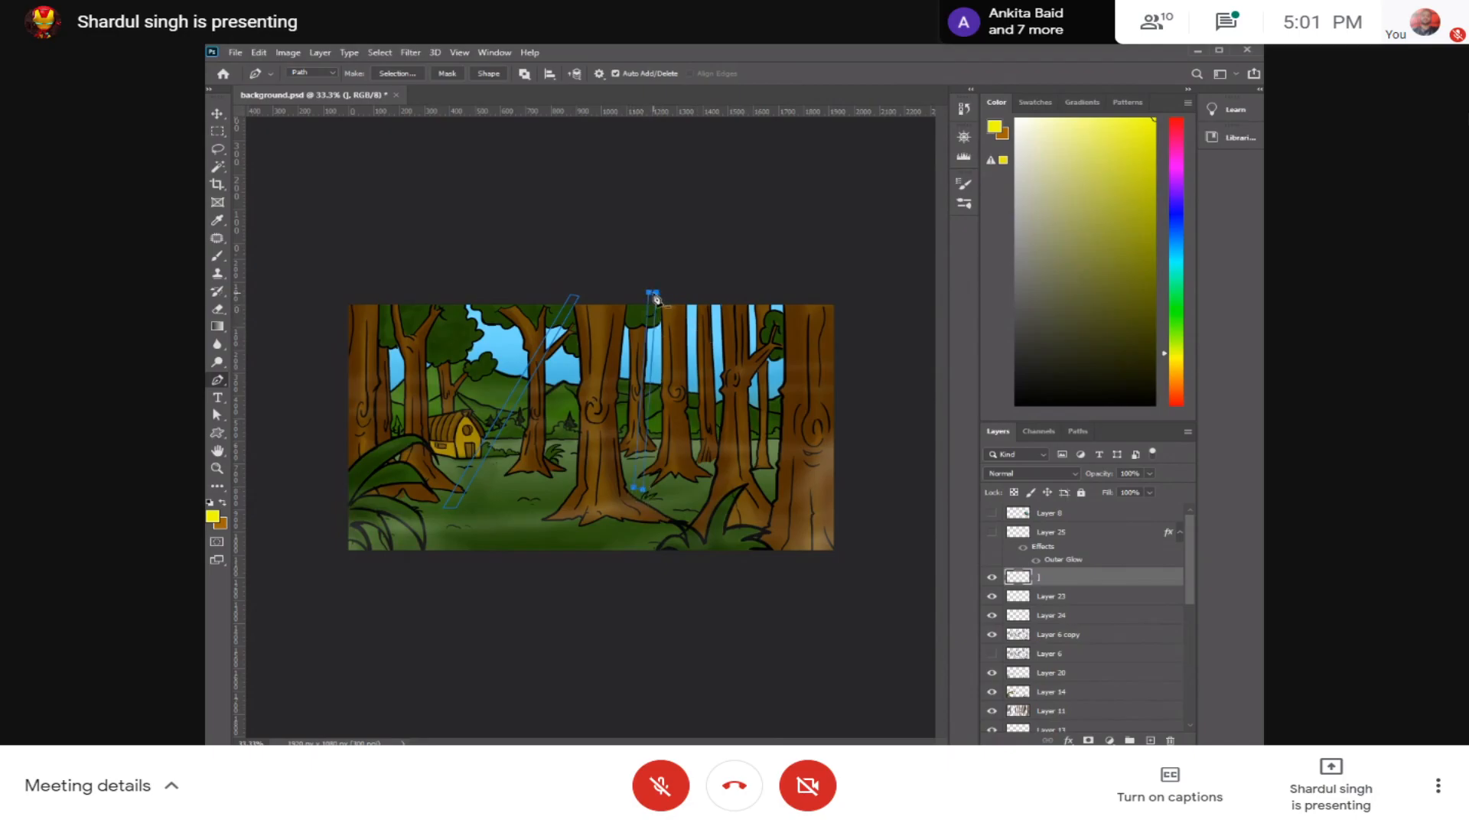
pyautogui.click(679, 292)
pyautogui.click(695, 499)
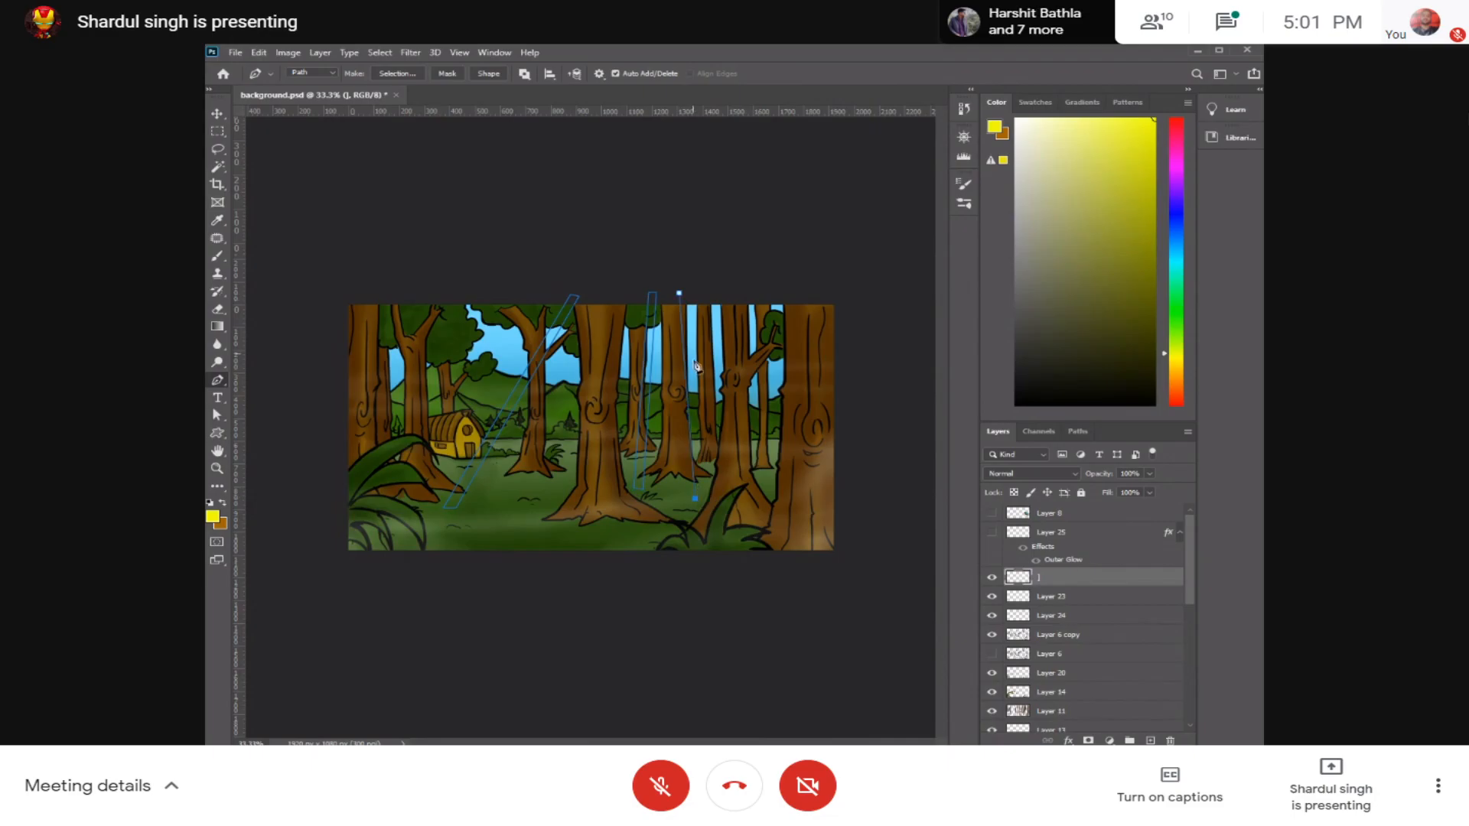
pyautogui.hotkey('ctrl', 'z')
pyautogui.hotkey('ctrl', 'z')
# Step: Draw a third thin vertical beam path between the trunks farther to the right, reaching down to the ground
pyautogui.click(702, 293)
pyautogui.click(704, 485)
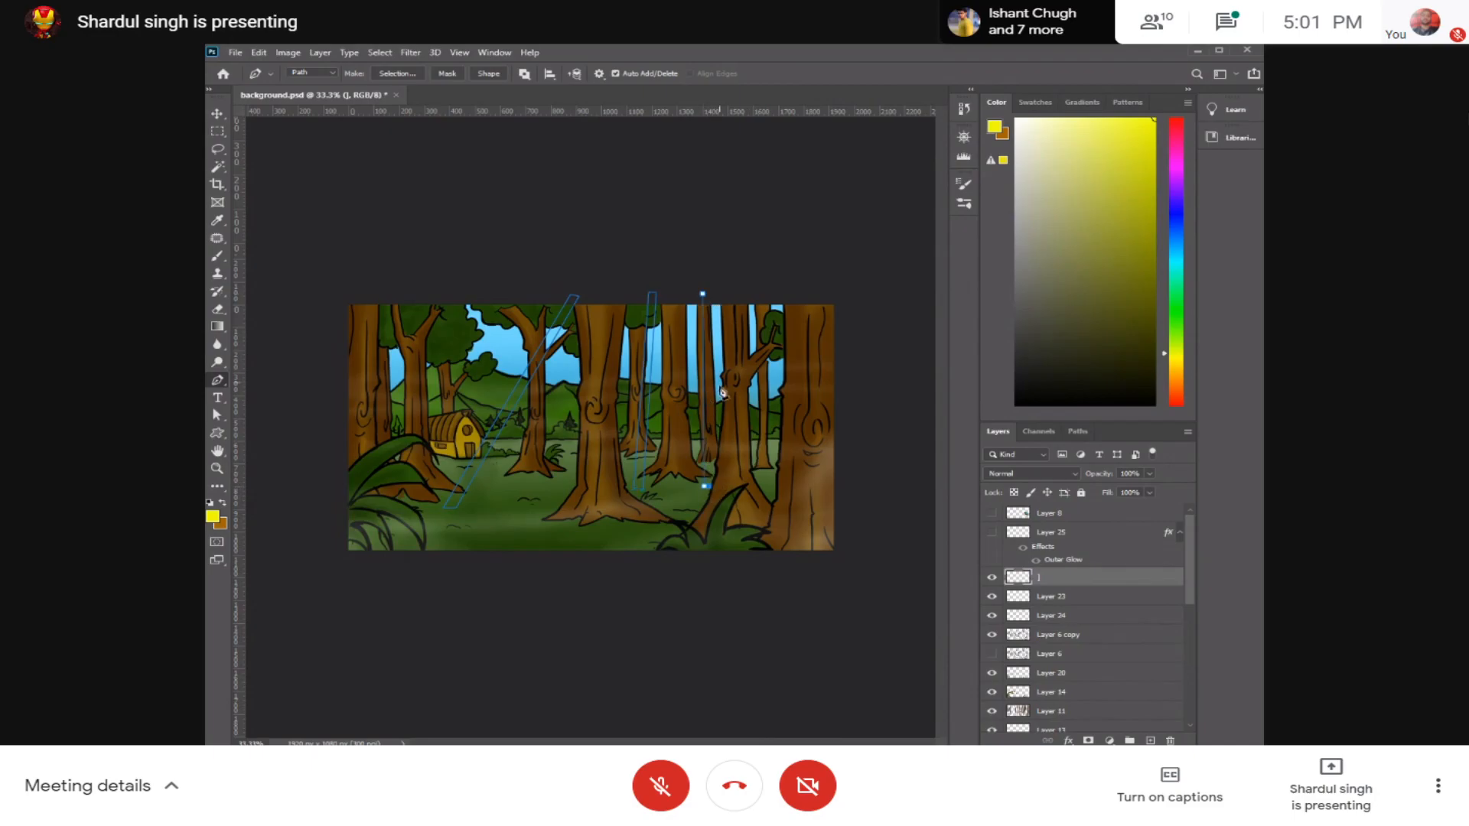
pyautogui.click(708, 292)
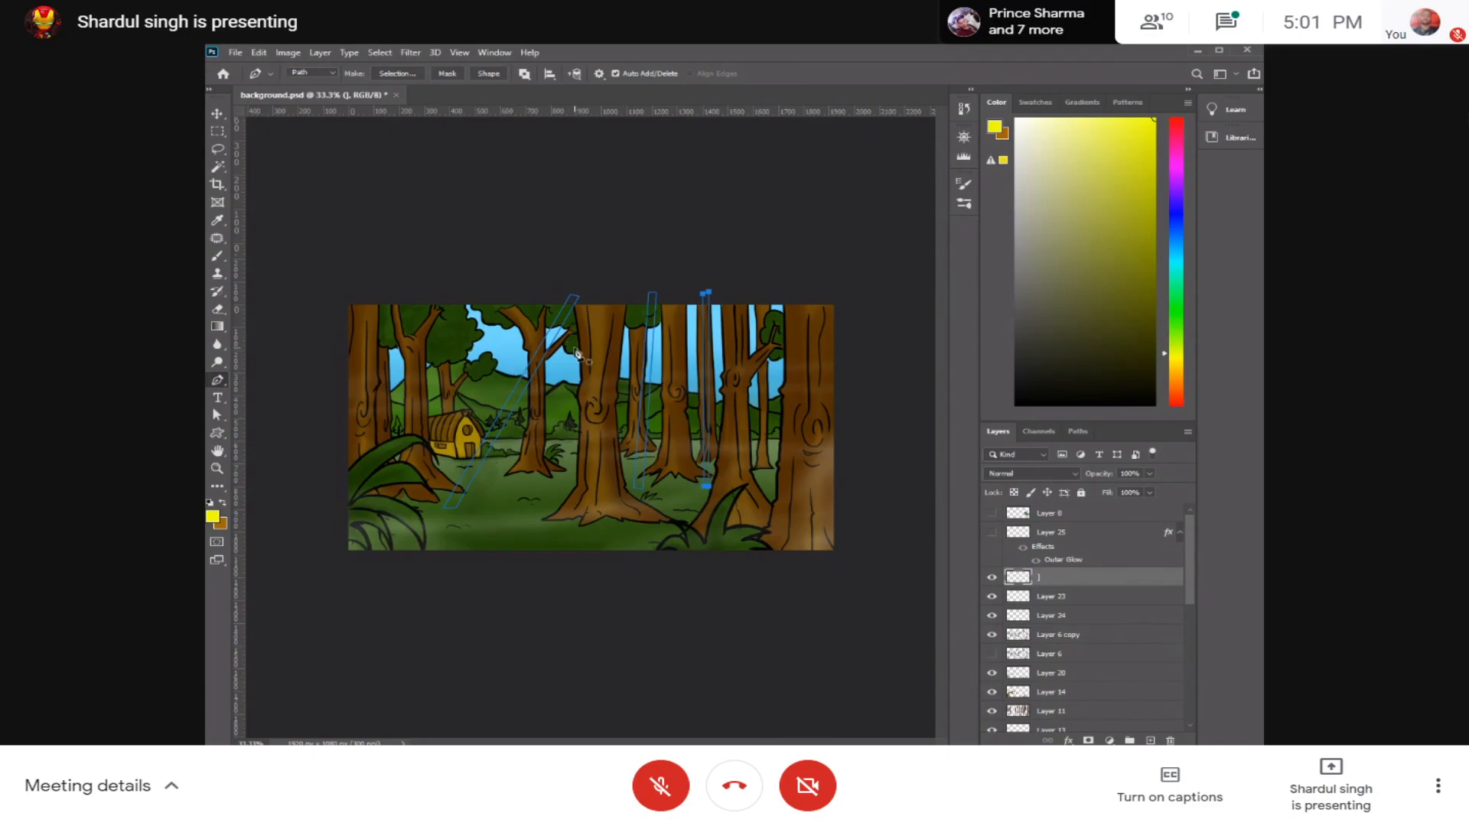
# Step: Draw a wider slanted beam path beside the first one and turn it into a selection with a 0-pixel feather
pyautogui.click(581, 304)
pyautogui.click(474, 509)
pyautogui.click(541, 516)
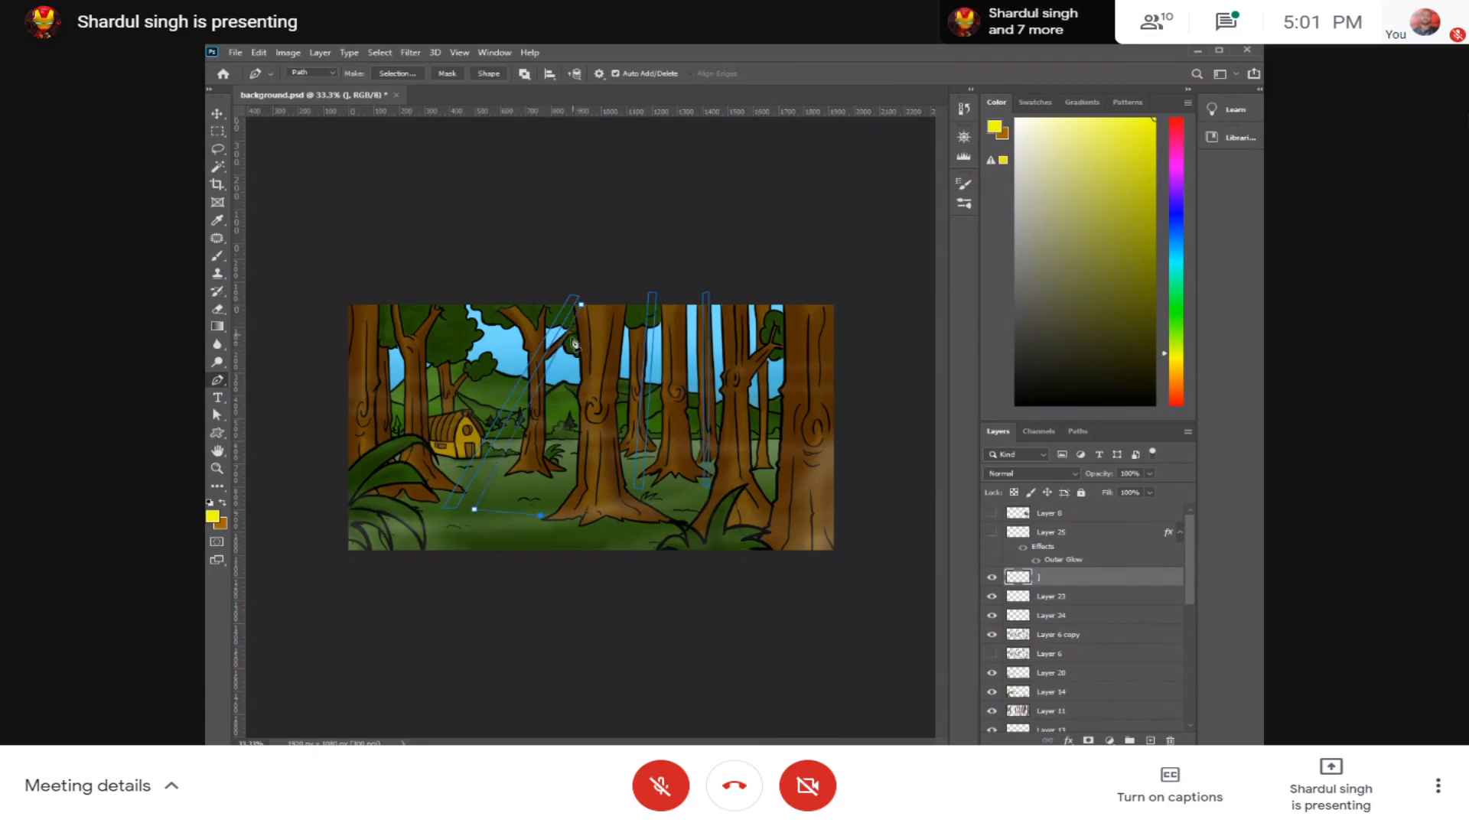
pyautogui.click(591, 280)
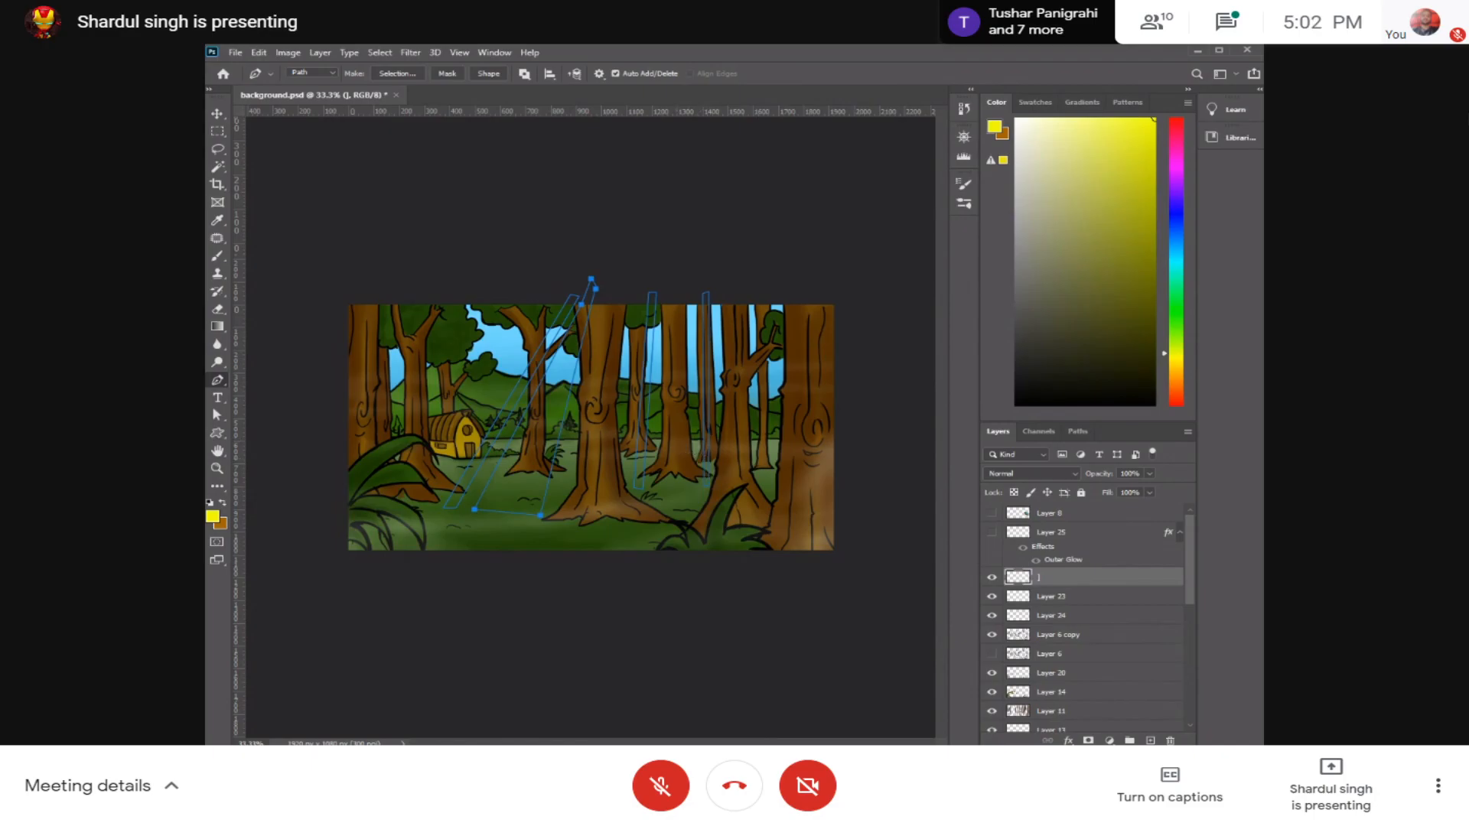
pyautogui.click(752, 488)
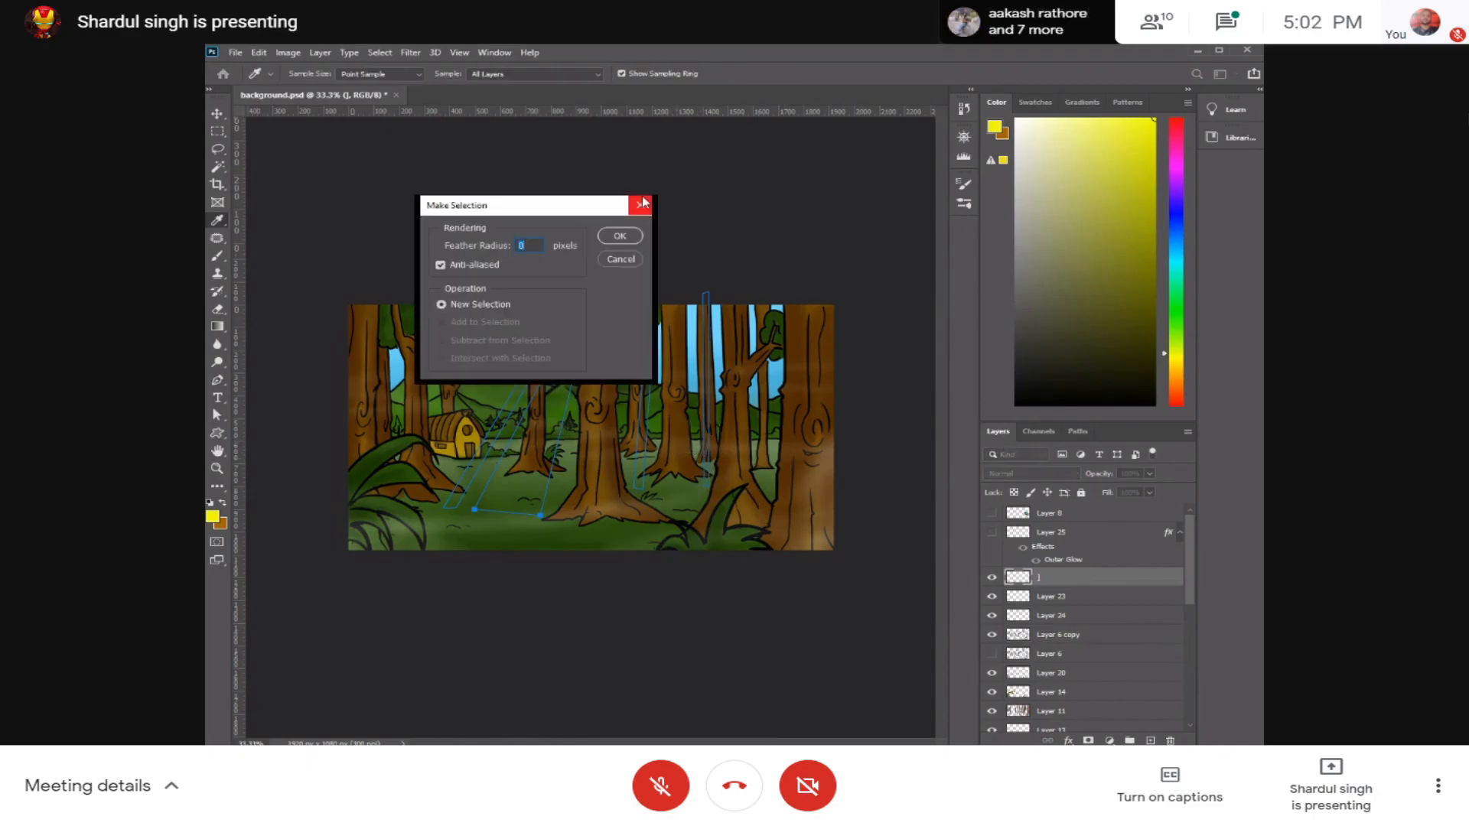
pyautogui.click(630, 234)
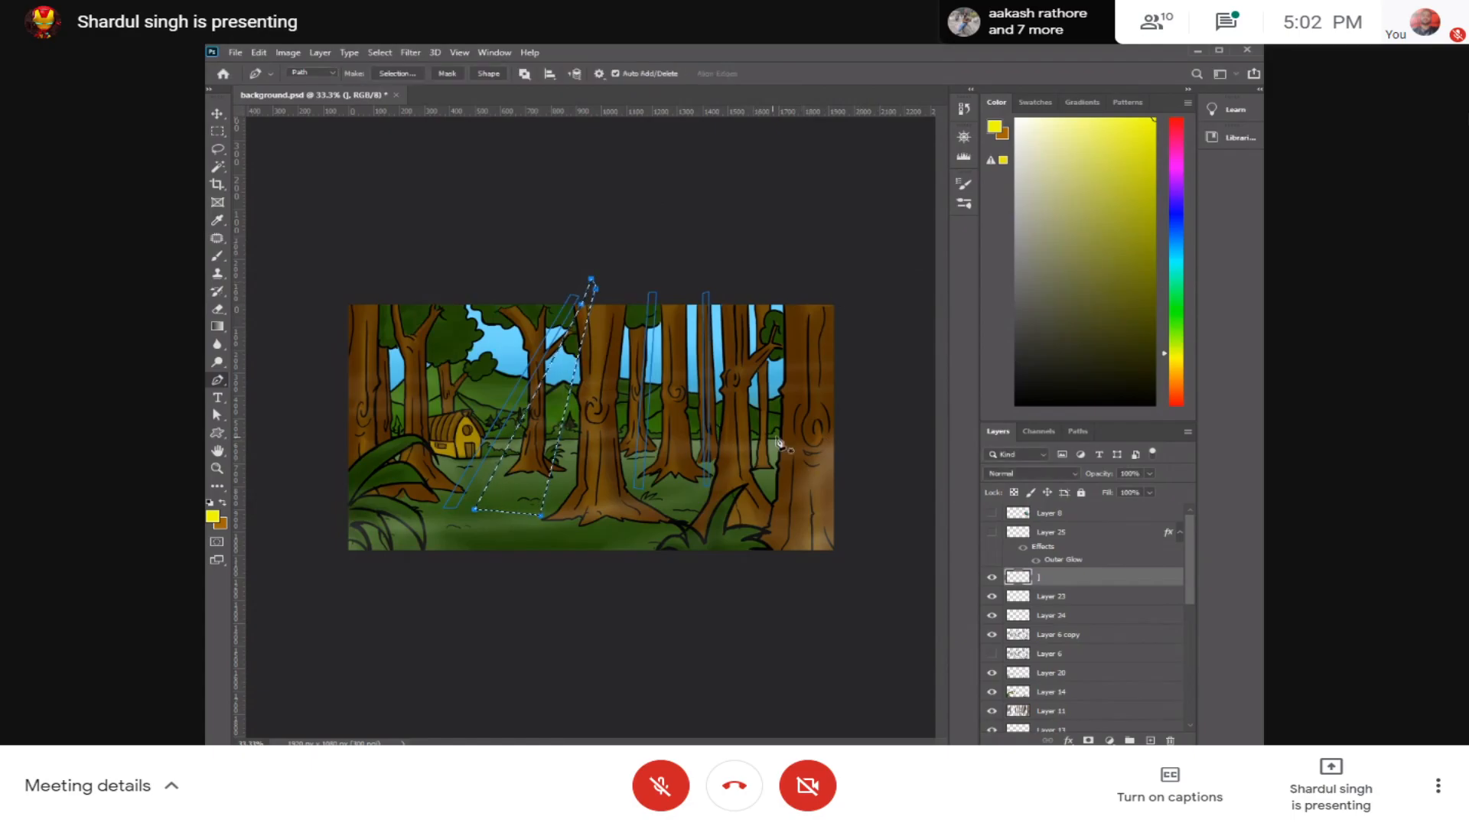
# Step: Fill the wide beam selection with a pale cream gradient fading to transparent towards the ground, and deselect it
pyautogui.moveTo(1104, 164)
pyautogui.mouseDown()
pyautogui.moveTo(1150, 132)
pyautogui.moveTo(1028, 119)
pyautogui.mouseUp()
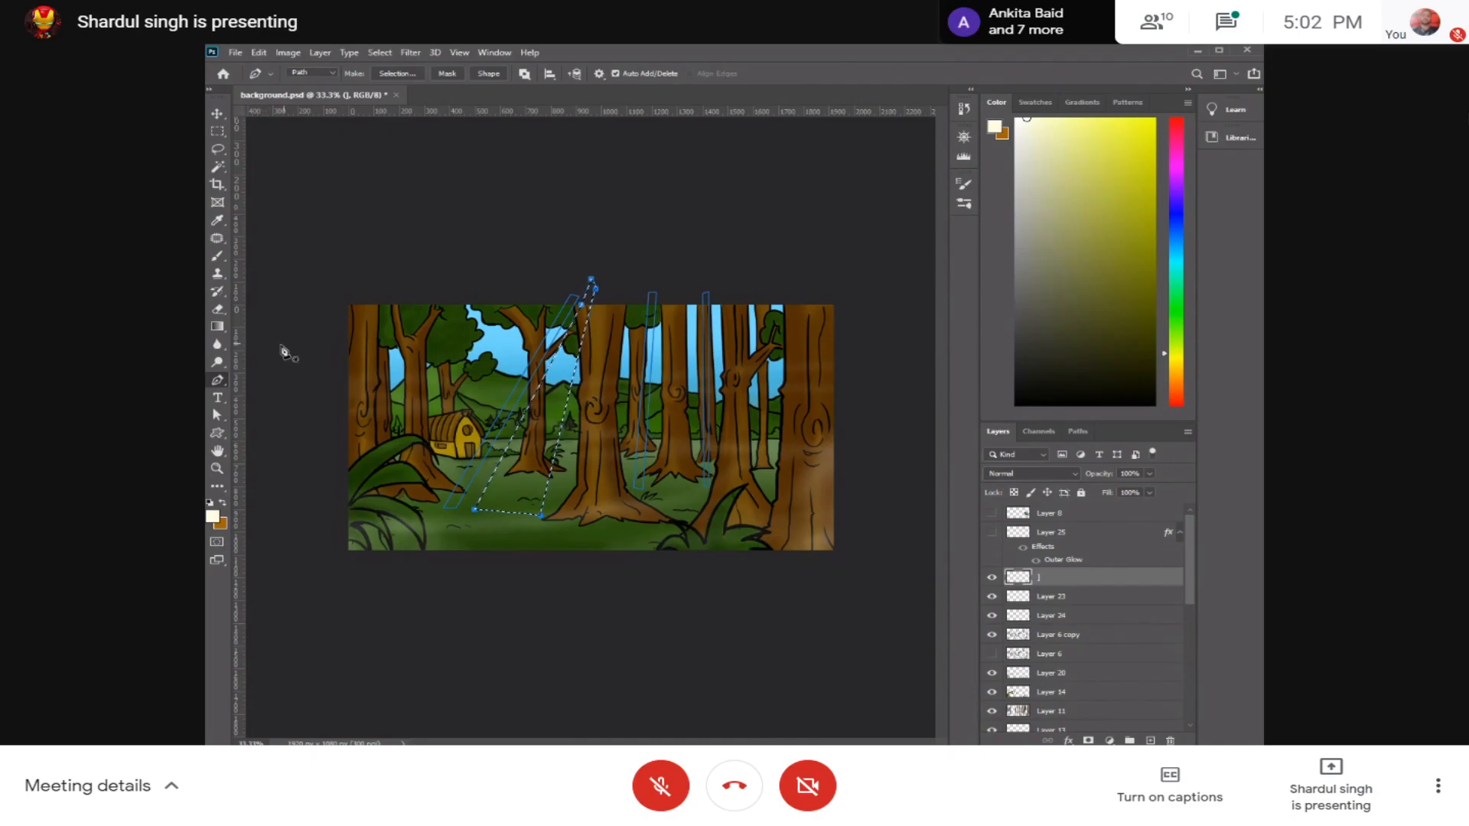
pyautogui.press('g')
pyautogui.moveTo(590, 280); pyautogui.dragTo(570, 353)
pyautogui.moveTo(633, 223); pyautogui.dragTo(466, 607)
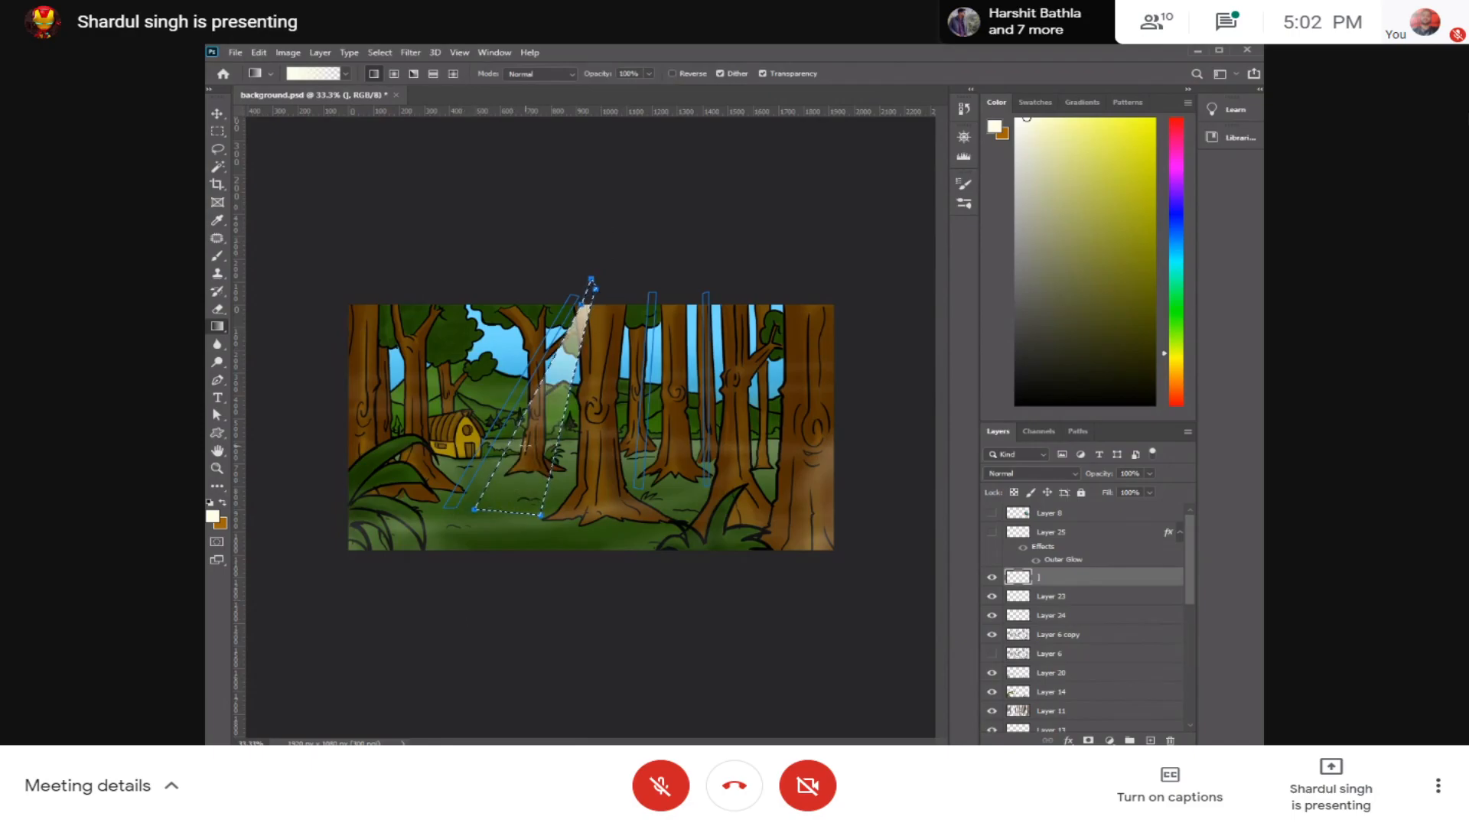
pyautogui.hotkey('ctrl', 'd')
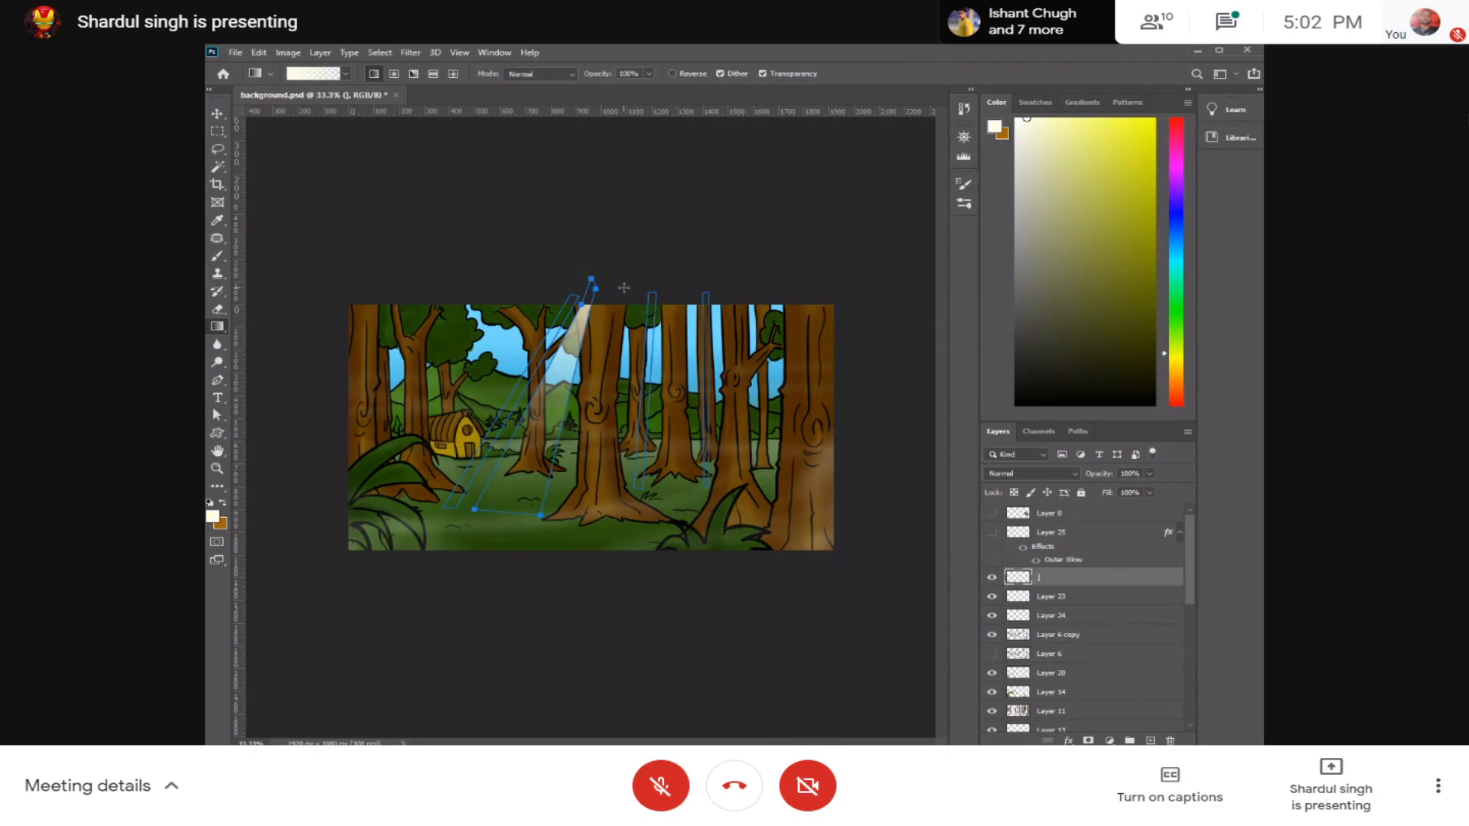
# Step: Select the three remaining narrow beam paths for conversion into a selection
pyautogui.press('p')
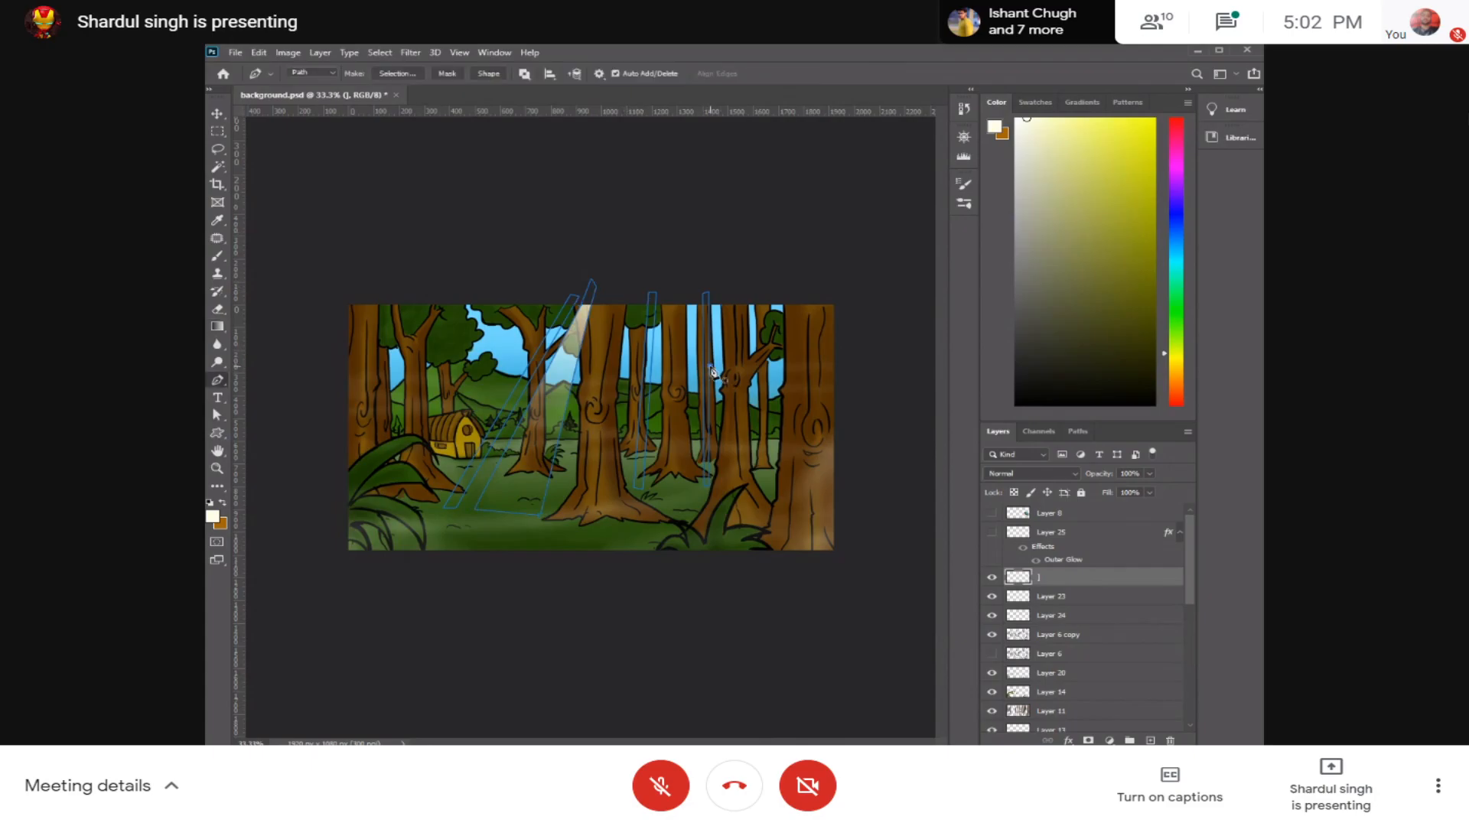
pyautogui.hotkey('ctrl', 'z')
pyautogui.press('a')
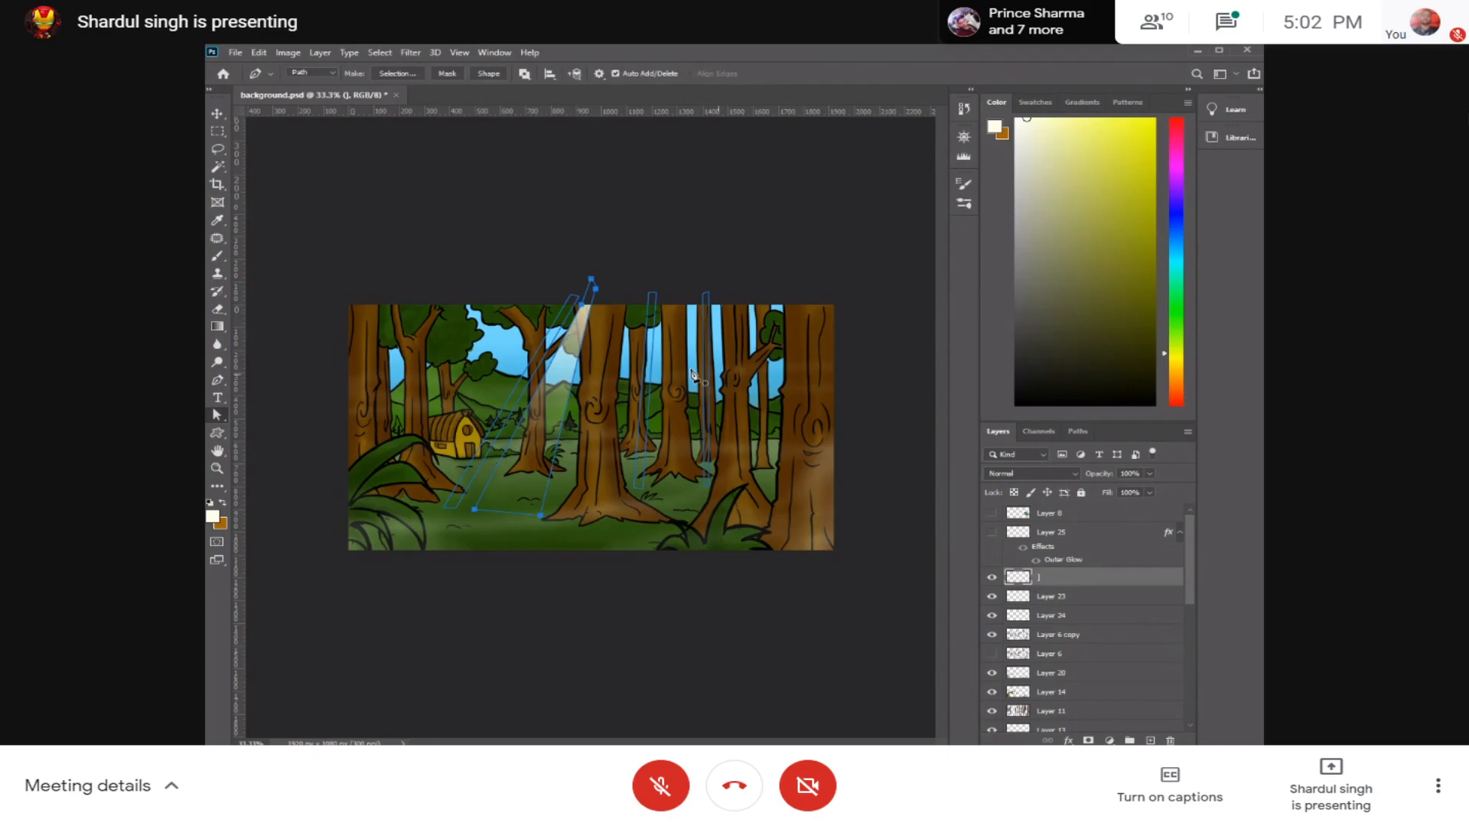
pyautogui.keyDown('shift'); pyautogui.click(652, 389); pyautogui.keyUp('shift')
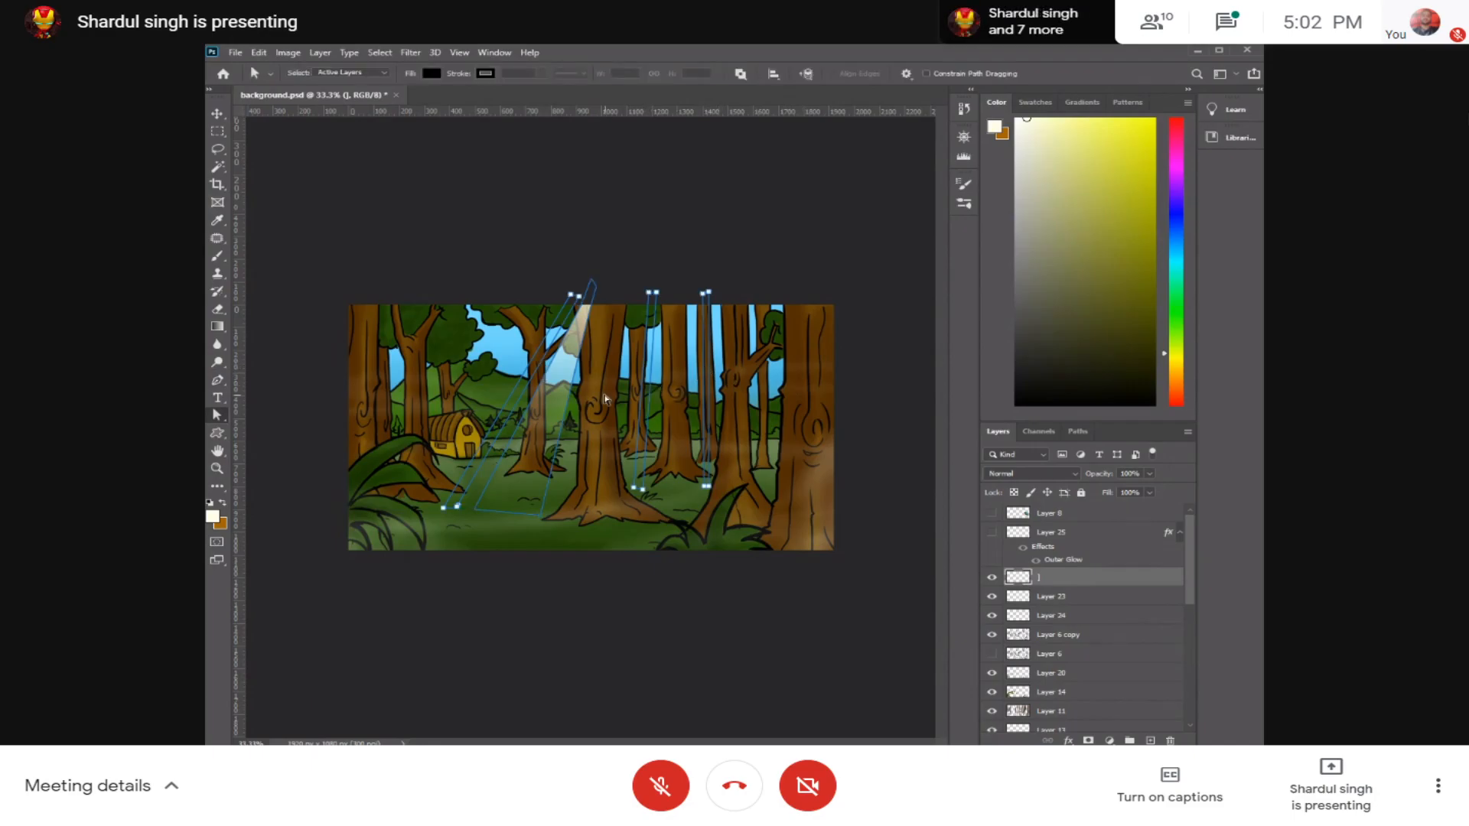
pyautogui.press('p')
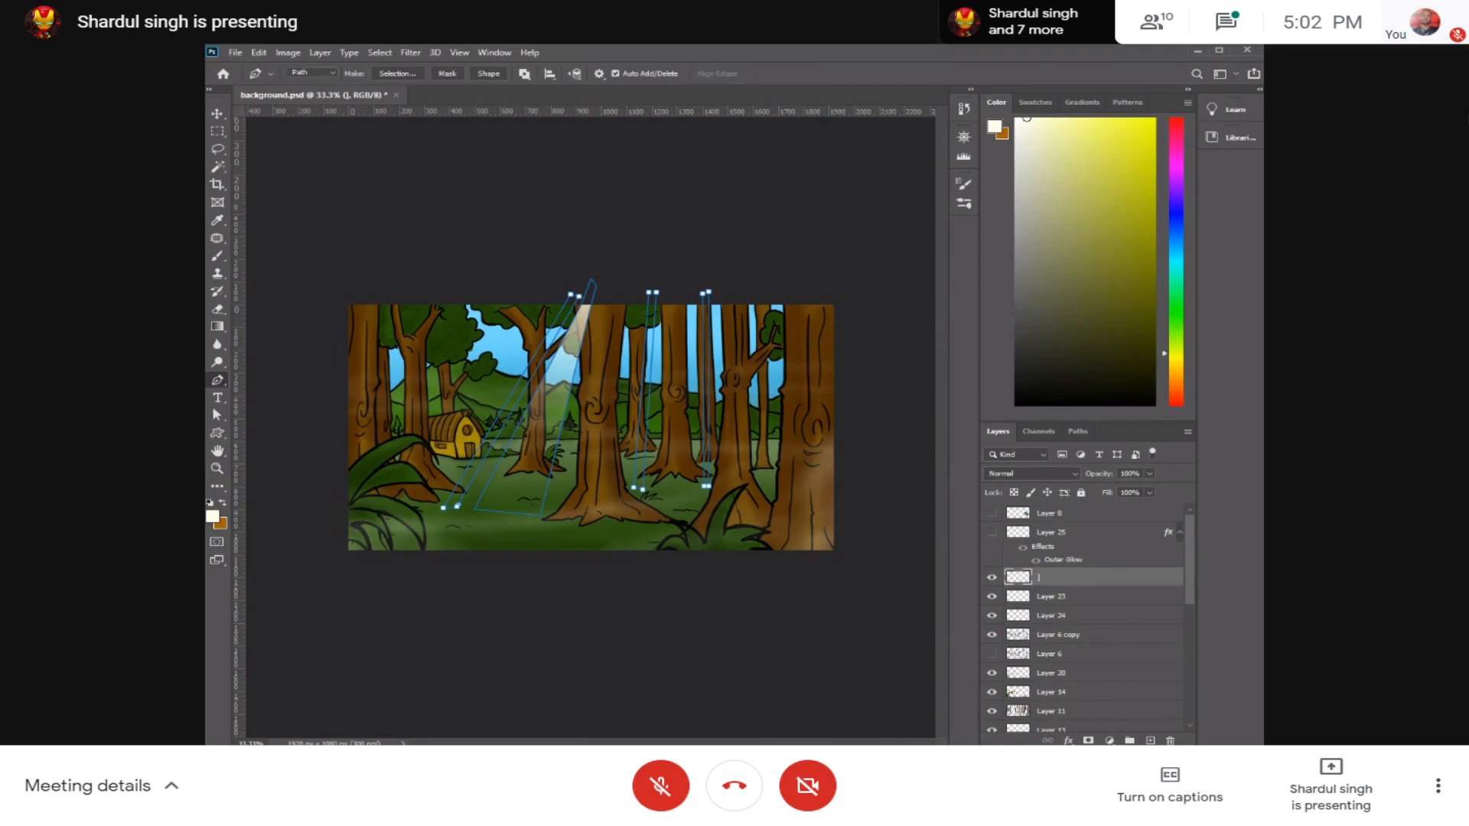